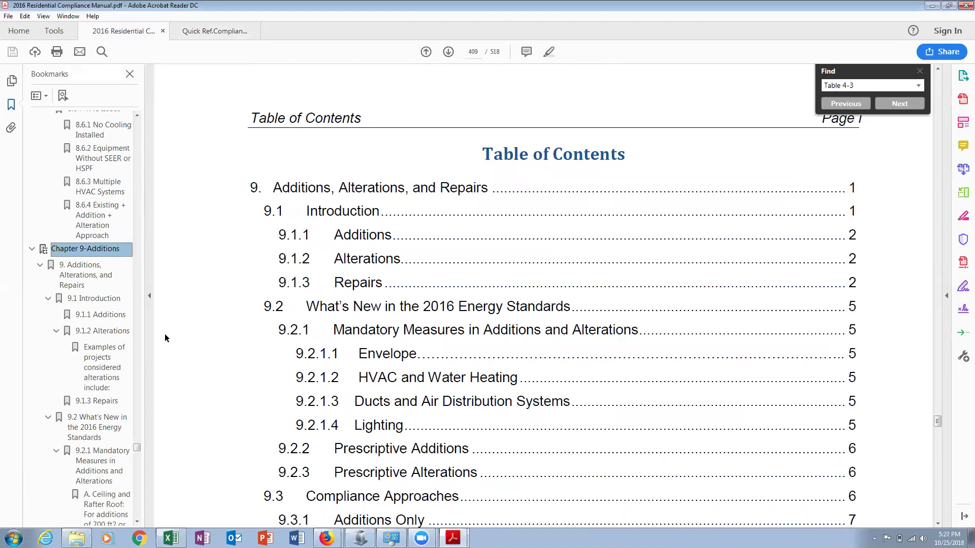
pyautogui.scroll(-2, 102, 368)
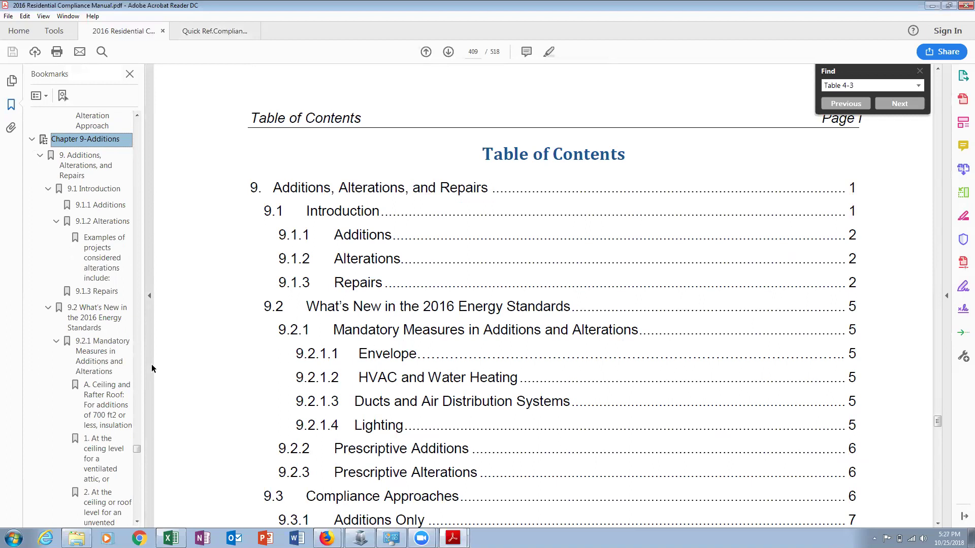
pyautogui.scroll(-2, 111, 360)
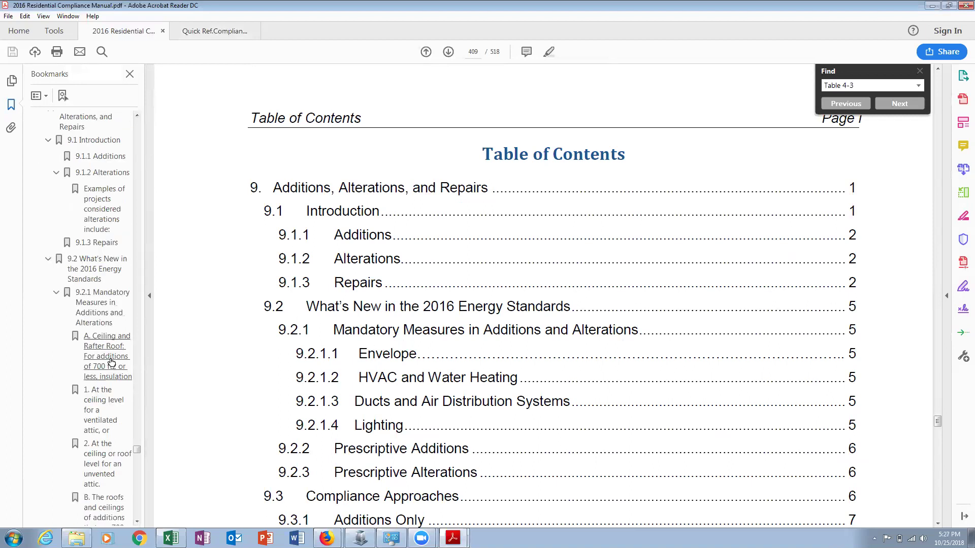
pyautogui.scroll(-3, 111, 361)
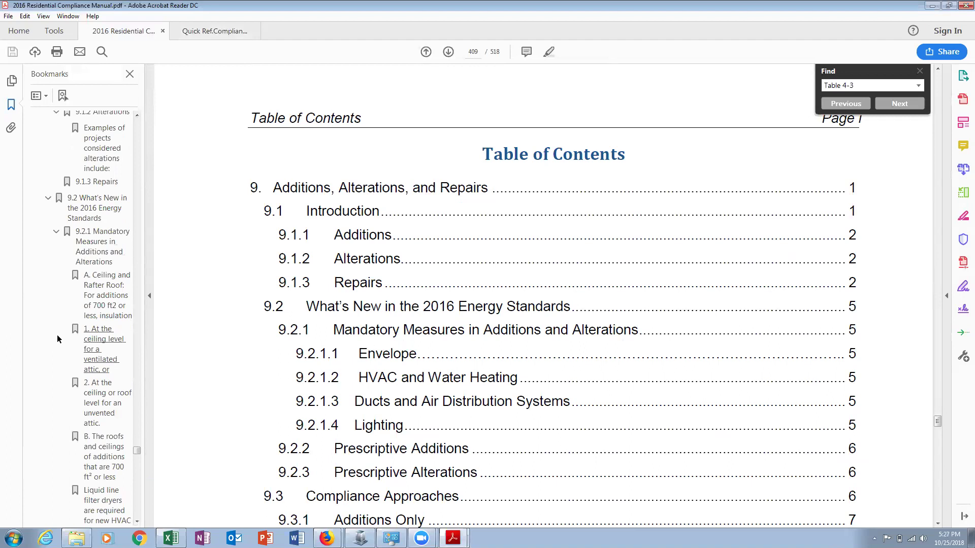
pyautogui.scroll(-7, 57, 339)
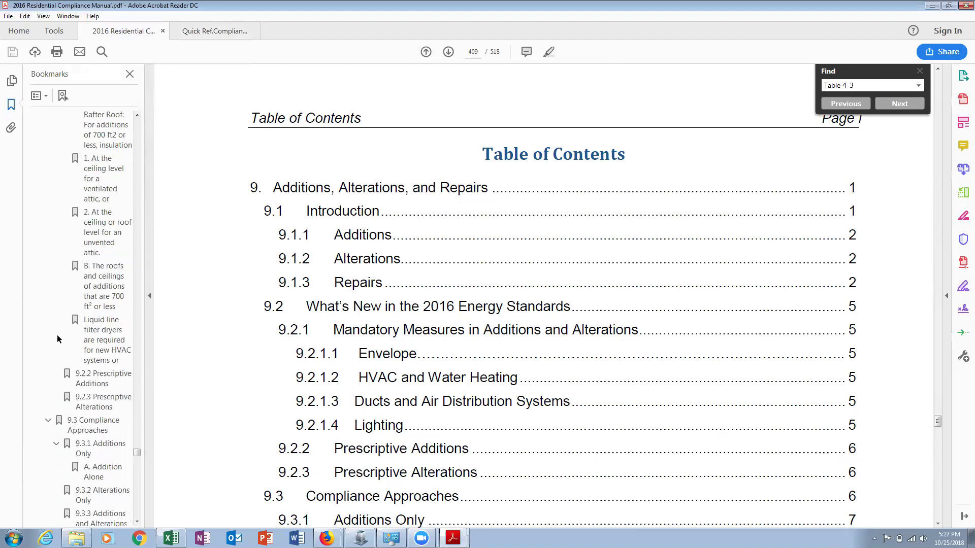
pyautogui.scroll(-5, 58, 339)
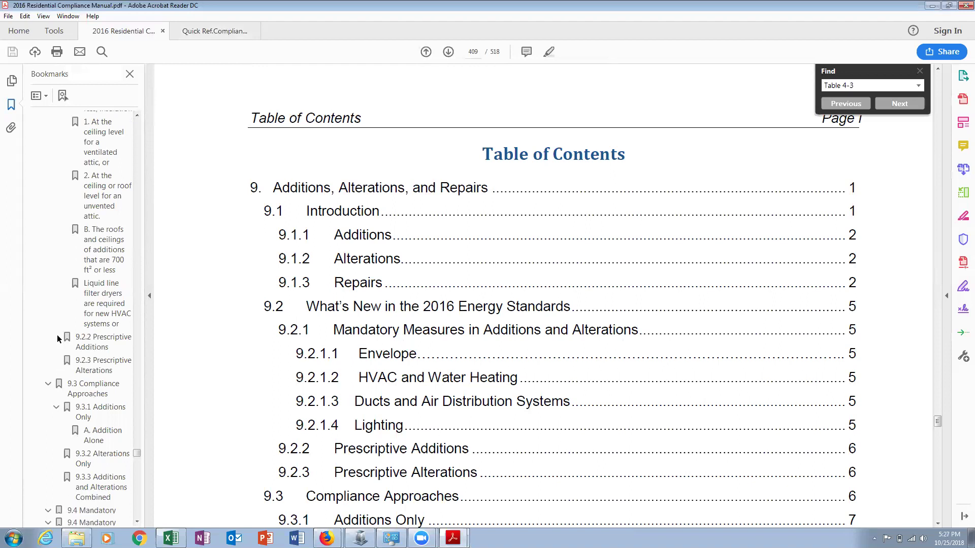
pyautogui.scroll(-4, 57, 340)
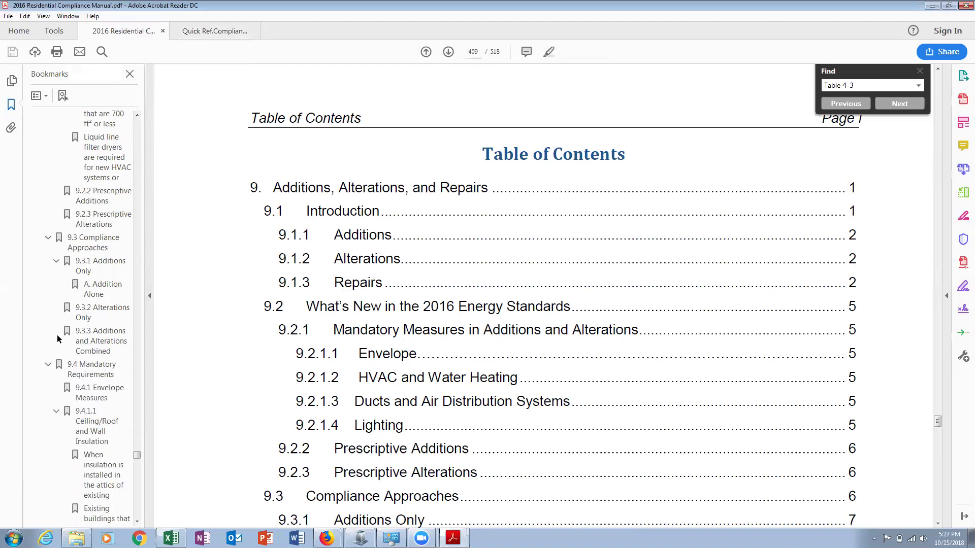
pyautogui.scroll(-8, 88, 318)
pyautogui.scroll(-15, 89, 318)
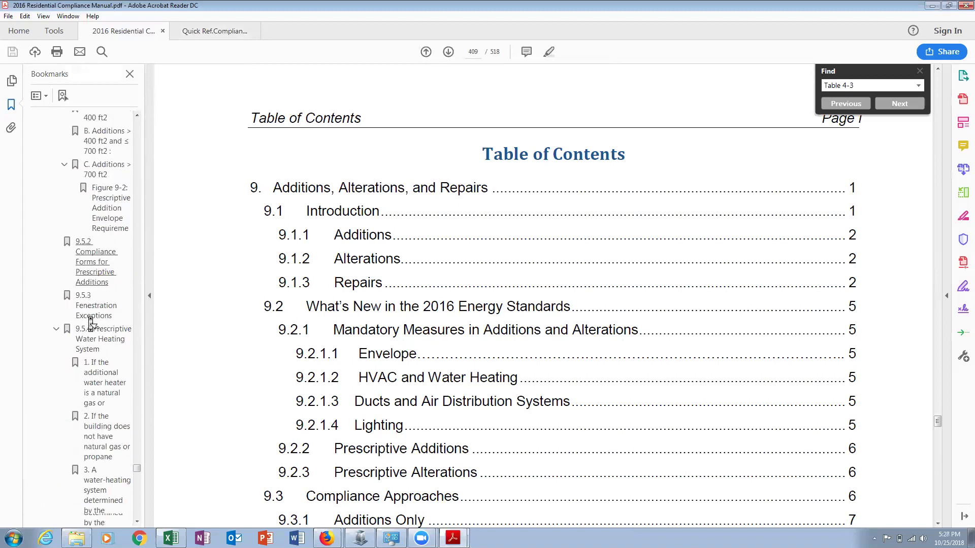
pyautogui.scroll(-10, 91, 323)
pyautogui.scroll(-3, 89, 319)
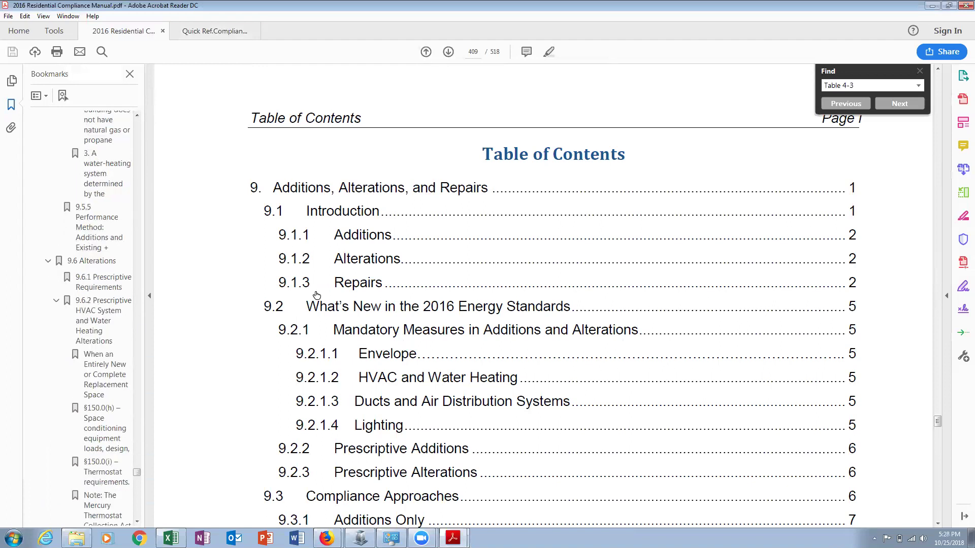
# Drag the scrollbar through the manual toward the Appendix B tables
pyautogui.click(937, 420)
pyautogui.moveTo(937, 420); pyautogui.dragTo(937, 397)
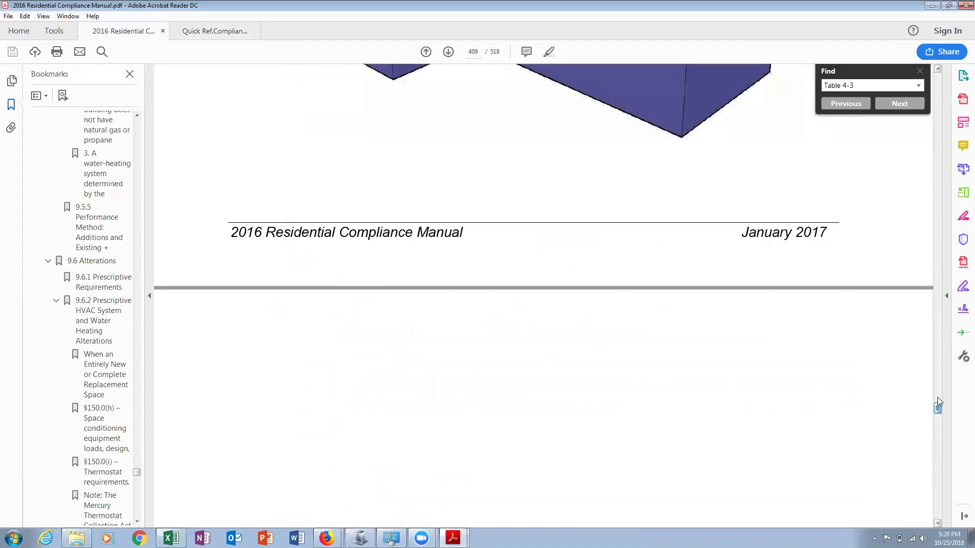
pyautogui.scroll(-3, 918, 404)
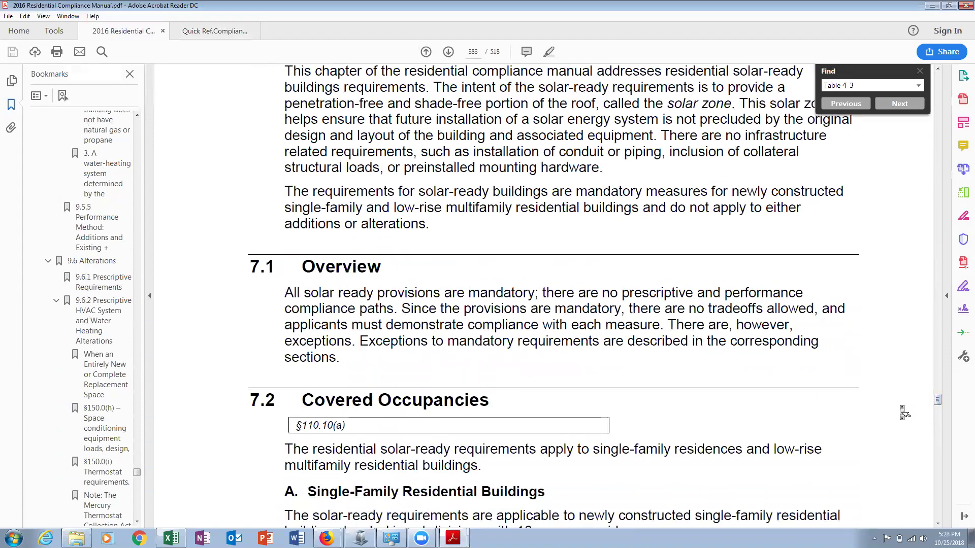
pyautogui.moveTo(935, 399); pyautogui.dragTo(938, 409)
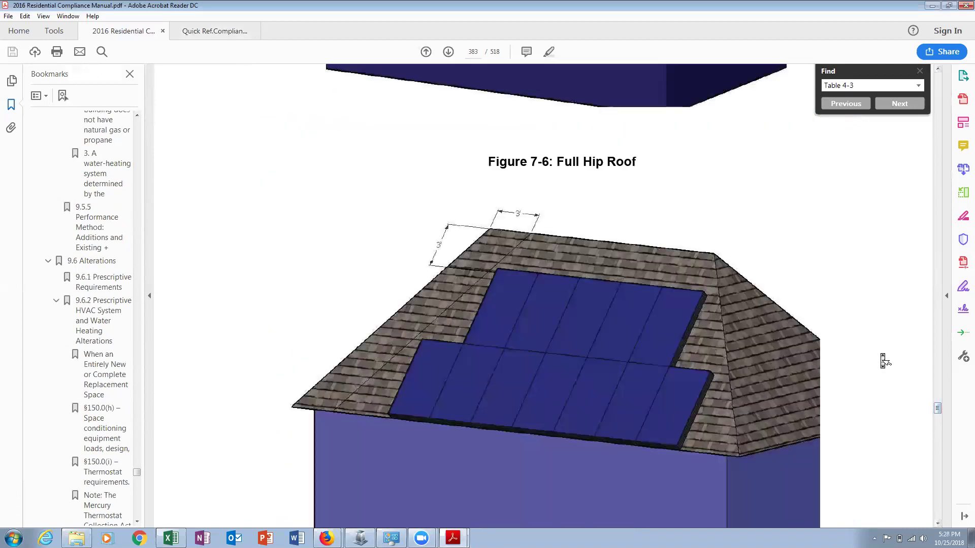
pyautogui.scroll(3, 876, 330)
pyautogui.scroll(5, 875, 327)
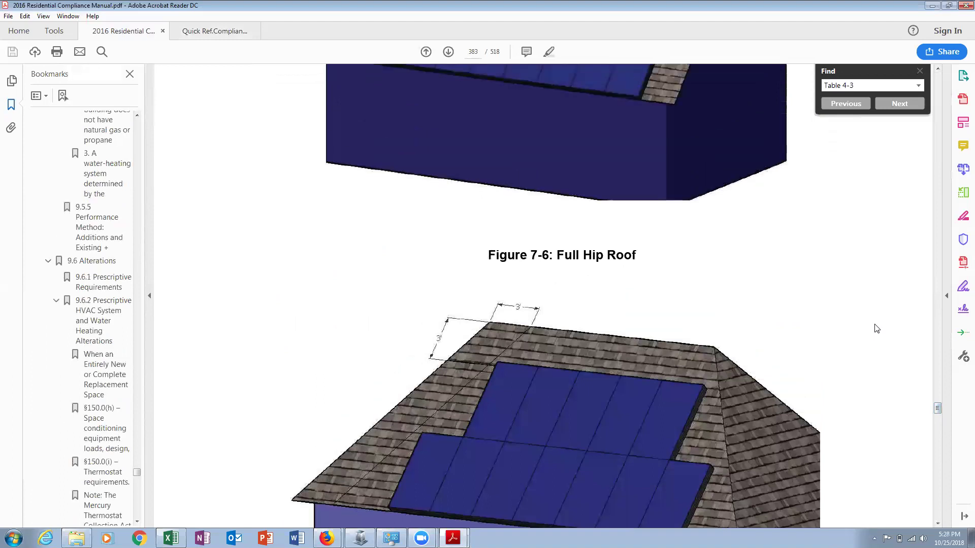
pyautogui.scroll(4, 876, 329)
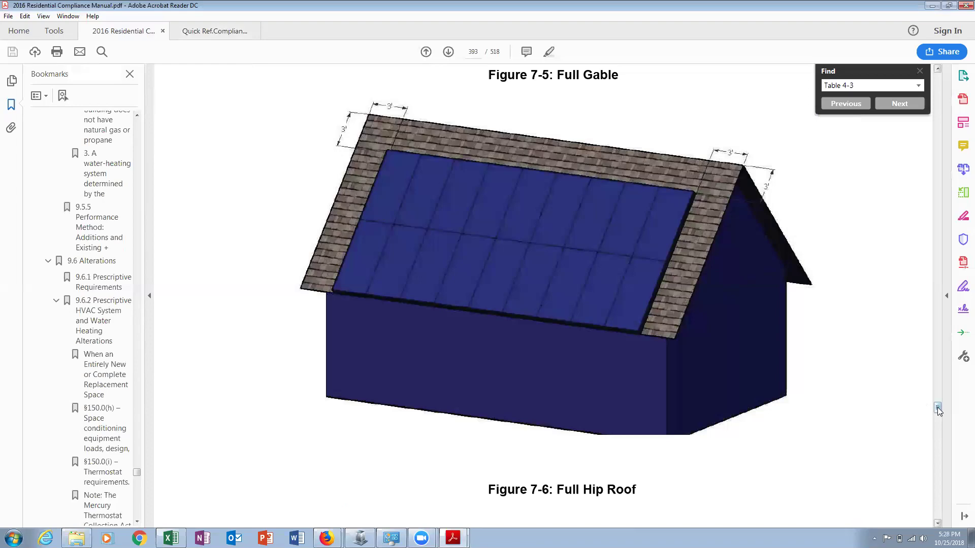
pyautogui.scroll(1, 938, 410)
# Narrow the scrolling to reach Appendix B's Table F-2 on page 489
pyautogui.moveTo(937, 409); pyautogui.dragTo(937, 375)
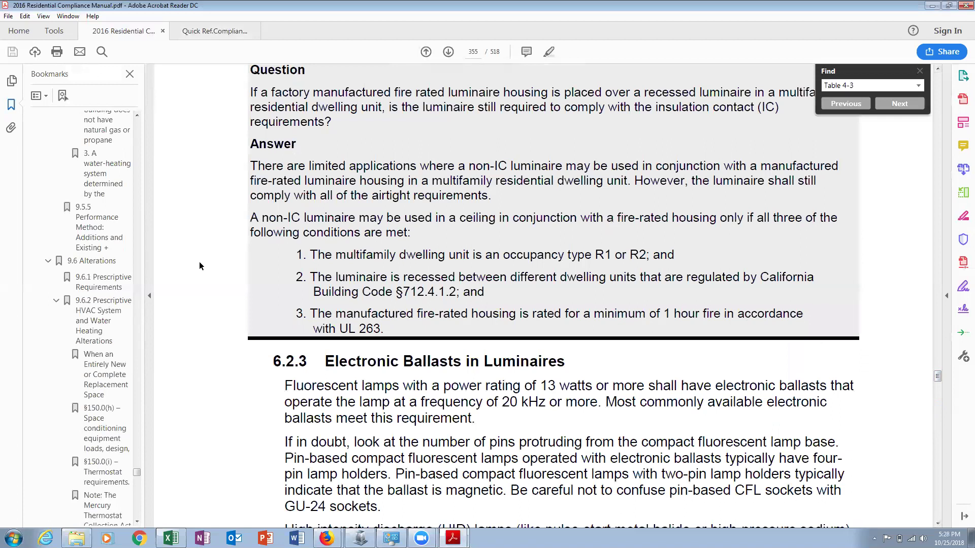
pyautogui.scroll(2, 199, 266)
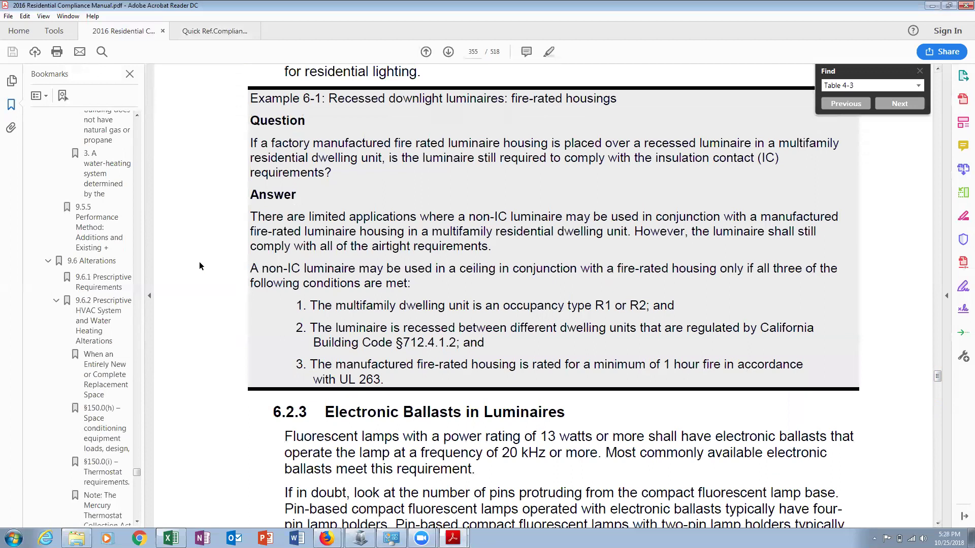
pyautogui.scroll(3, 199, 260)
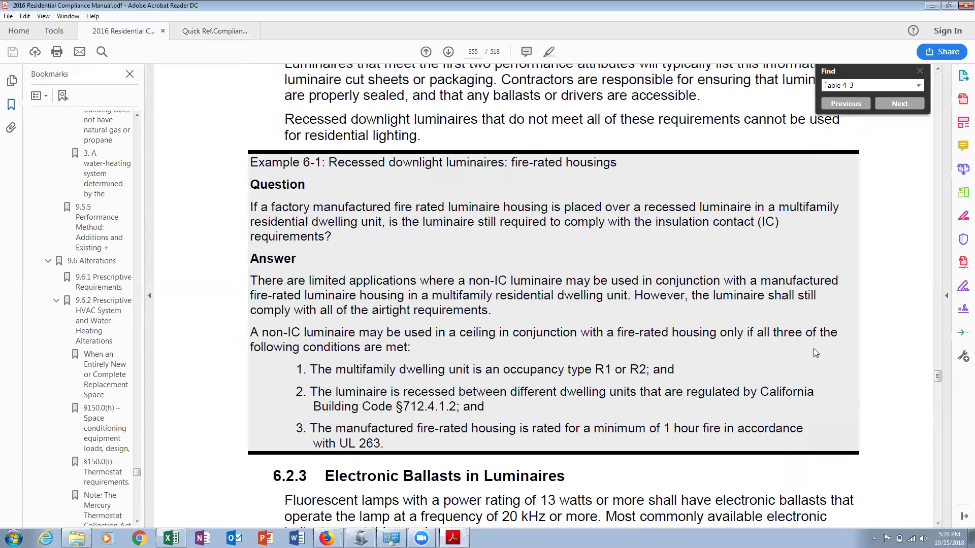
pyautogui.scroll(1, 937, 378)
pyautogui.moveTo(937, 378); pyautogui.dragTo(937, 292)
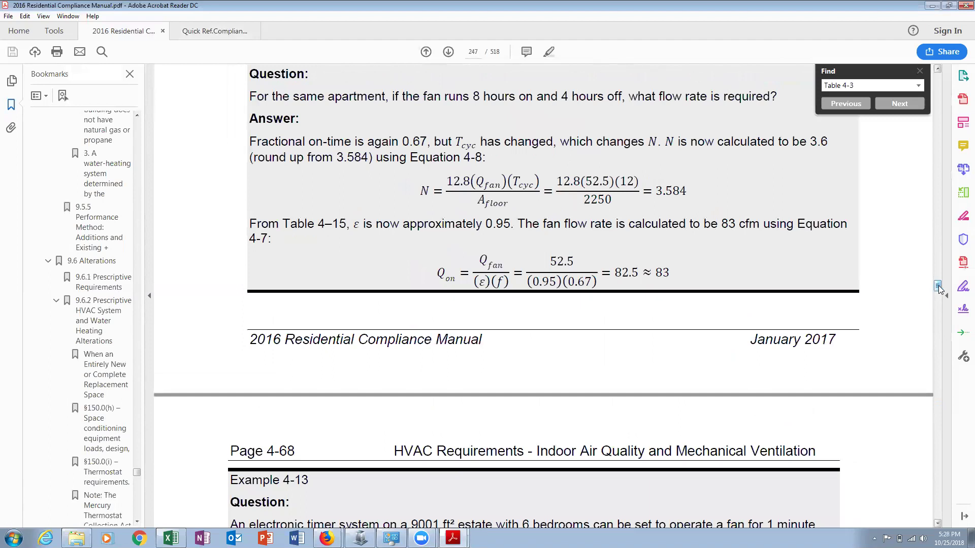
pyautogui.moveTo(938, 289); pyautogui.dragTo(940, 486)
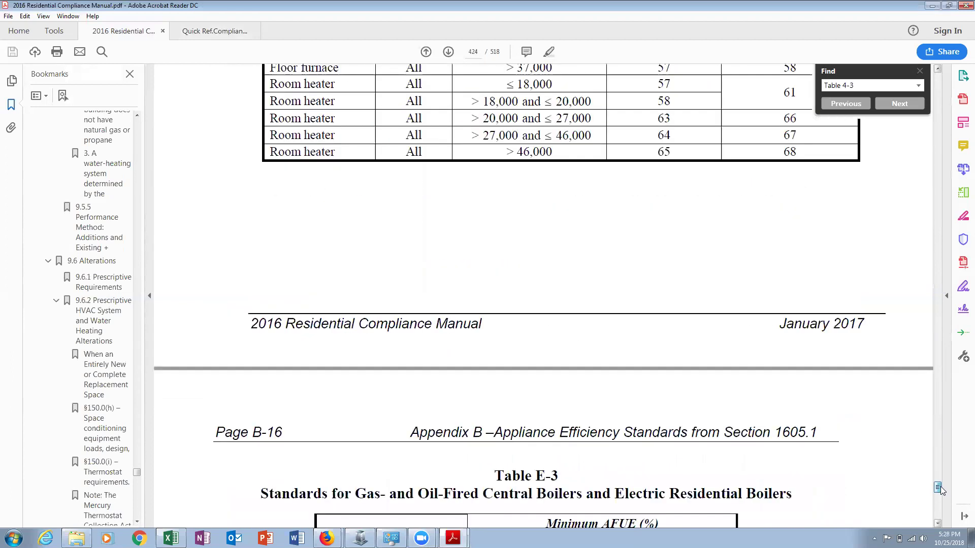
pyautogui.scroll(-2, 833, 454)
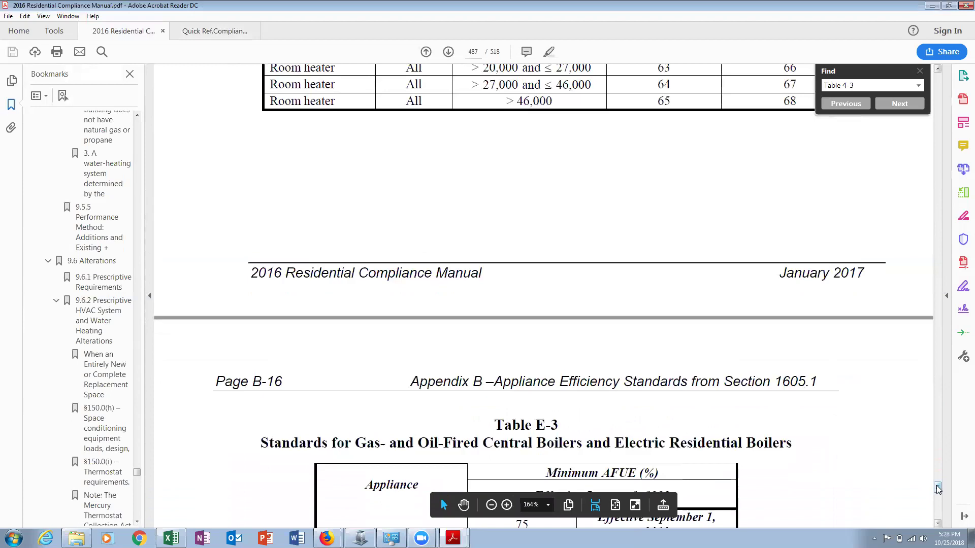
pyautogui.moveTo(936, 485); pyautogui.dragTo(938, 491)
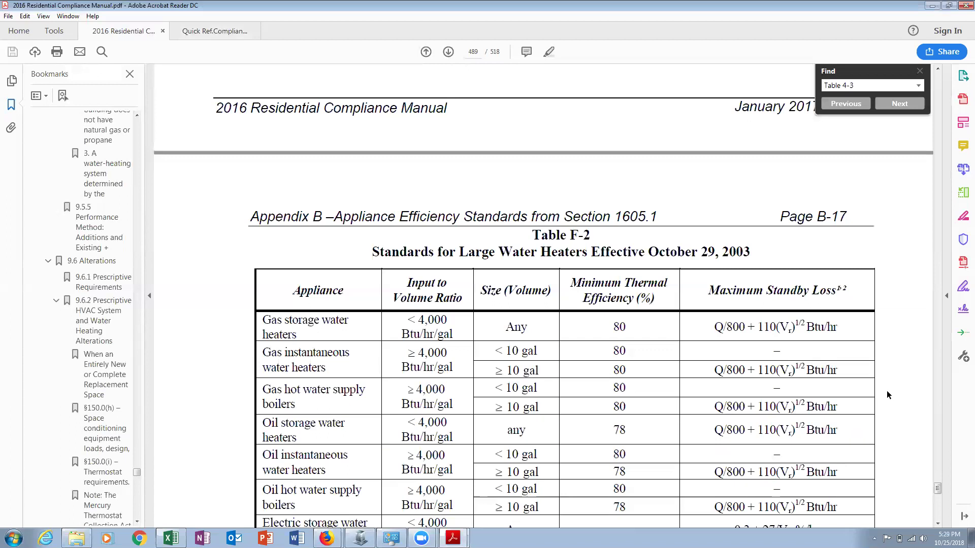
pyautogui.scroll(-3, 887, 391)
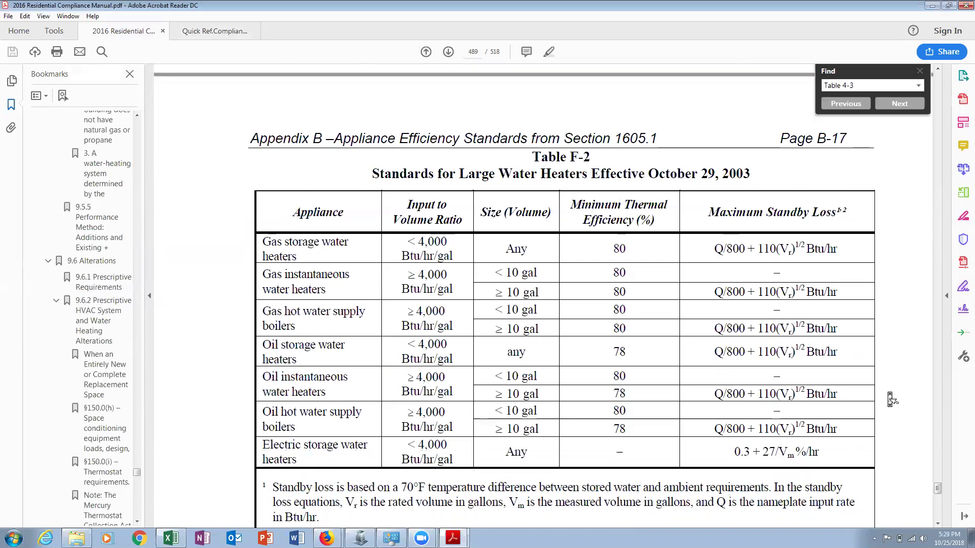
pyautogui.scroll(-2, 891, 399)
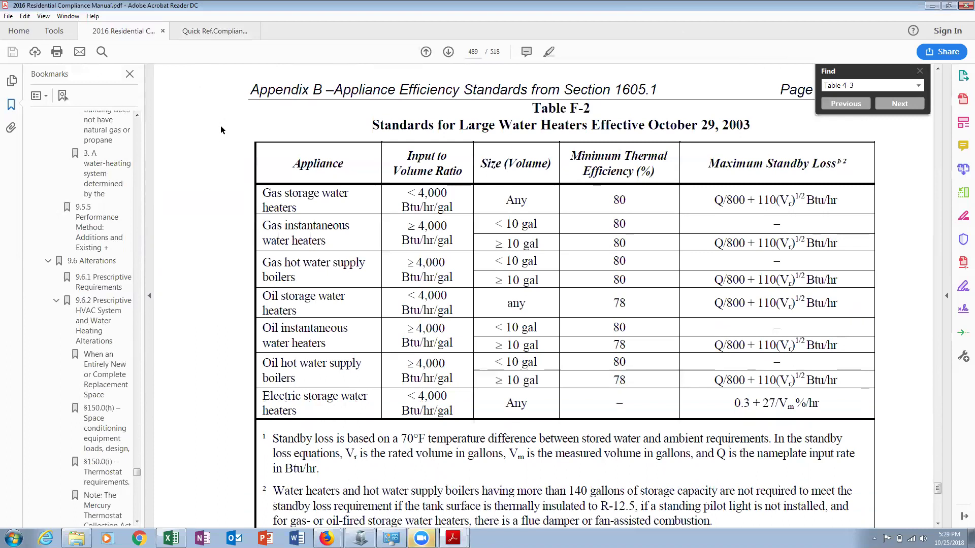
pyautogui.scroll(-1, 220, 126)
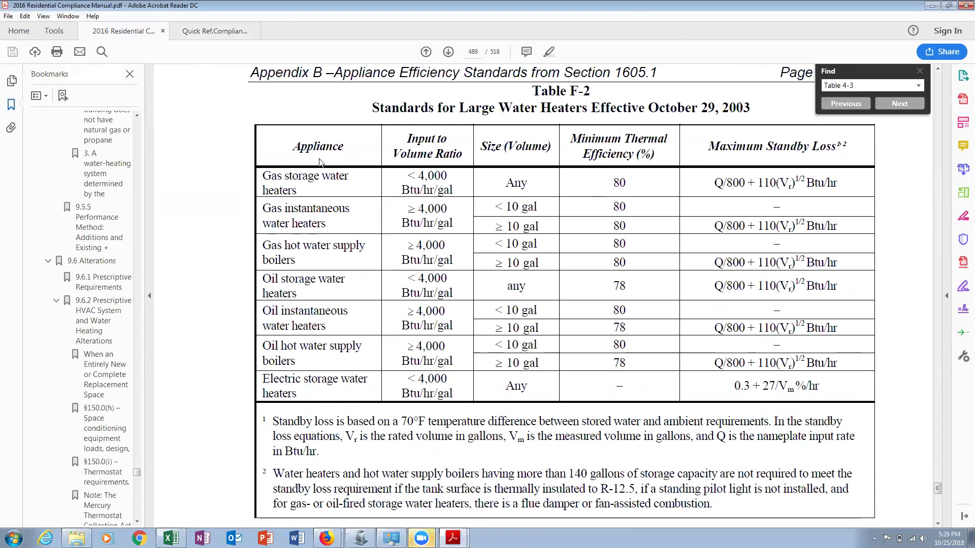
# Replace the search term 'Table 4-3' with '150.1-A' and jump to the table itself
pyautogui.click(852, 84)
pyautogui.click(862, 85)
pyautogui.press('BackSpace')
pyautogui.press('BackSpace')
pyautogui.press('BackSpace')
pyautogui.write('150.1-A')
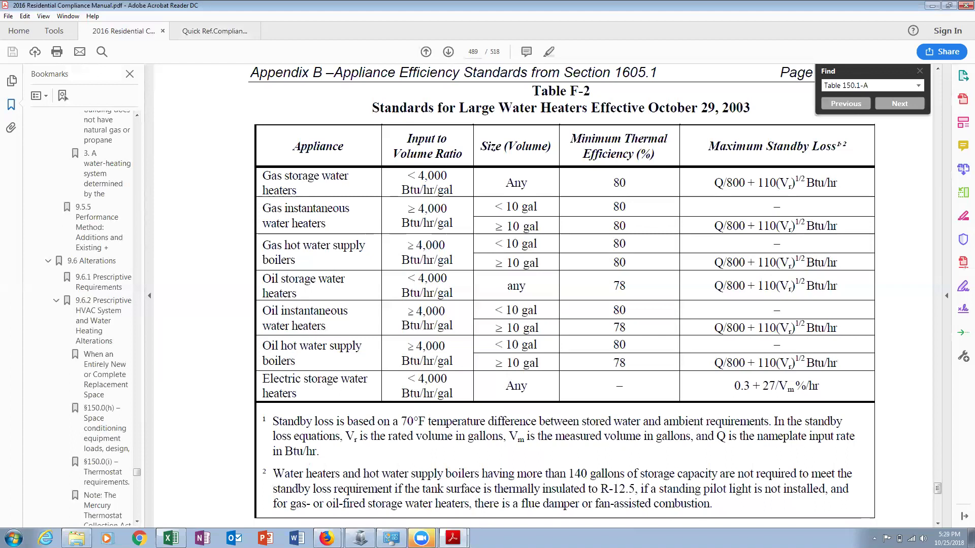
pyautogui.press('Return')
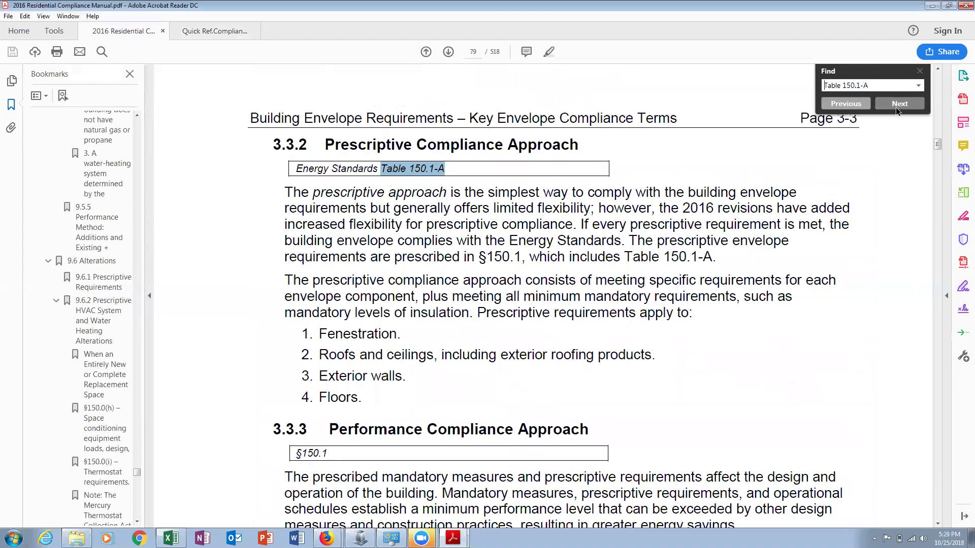
pyautogui.click(868, 108)
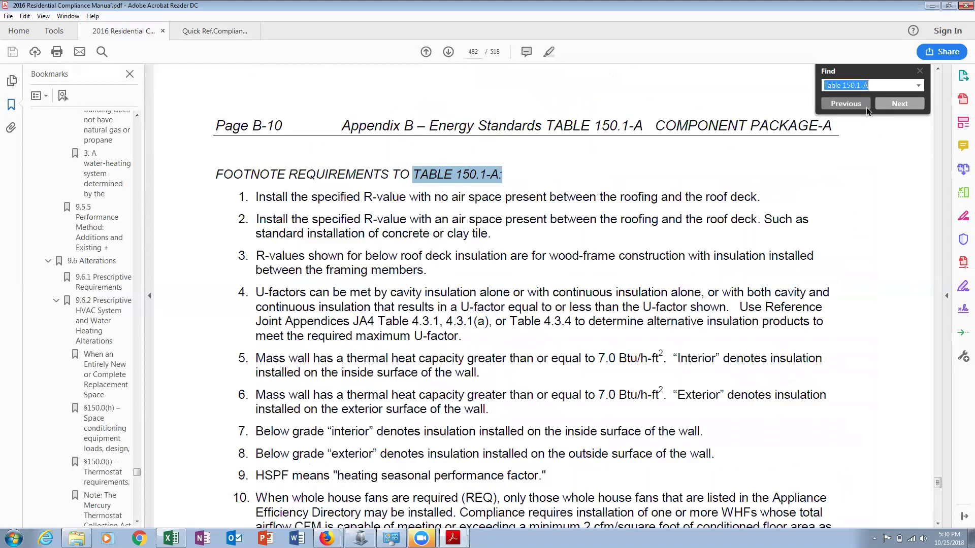
pyautogui.click(866, 107)
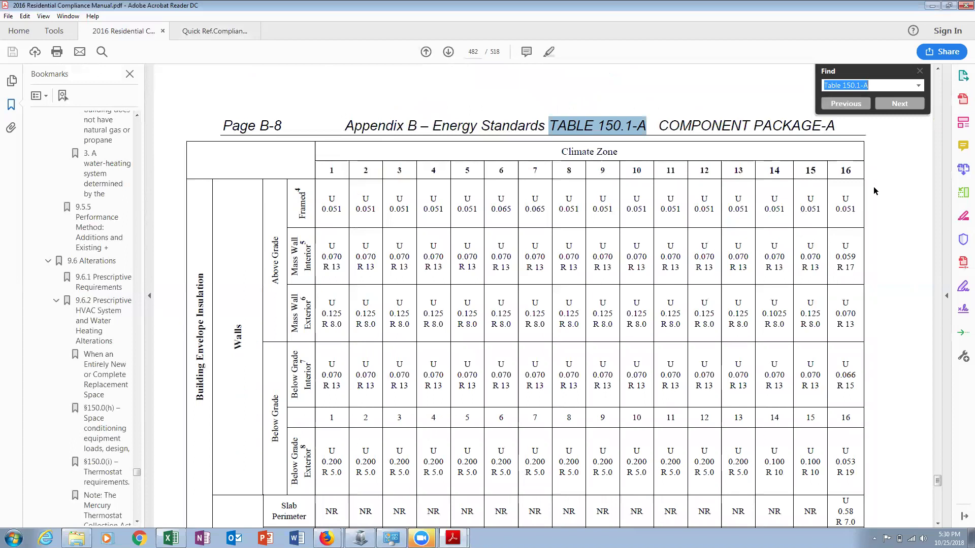
# Close the find panel and scroll to the floors, roofing and fenestration rows of page B-8
pyautogui.scroll(-1, 874, 189)
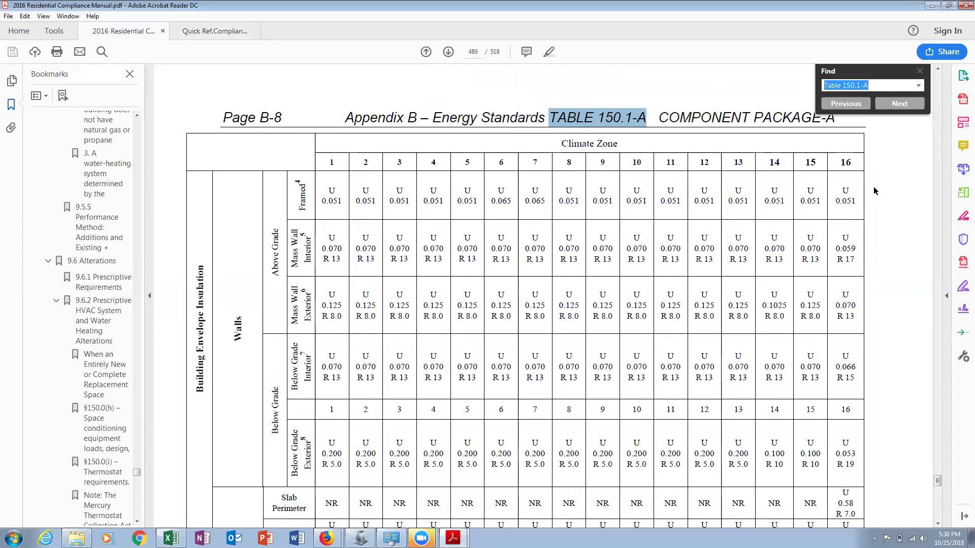
pyautogui.scroll(-1, 874, 188)
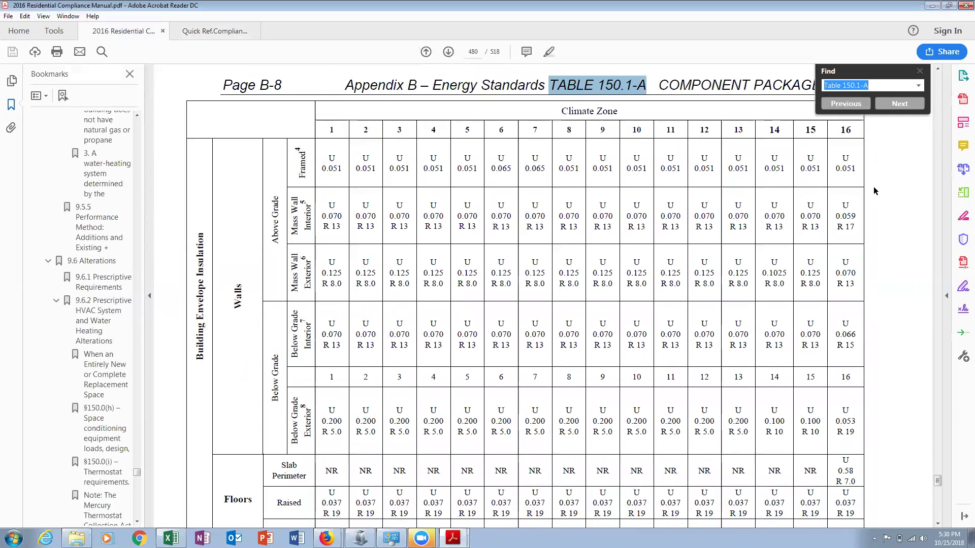
pyautogui.click(919, 71)
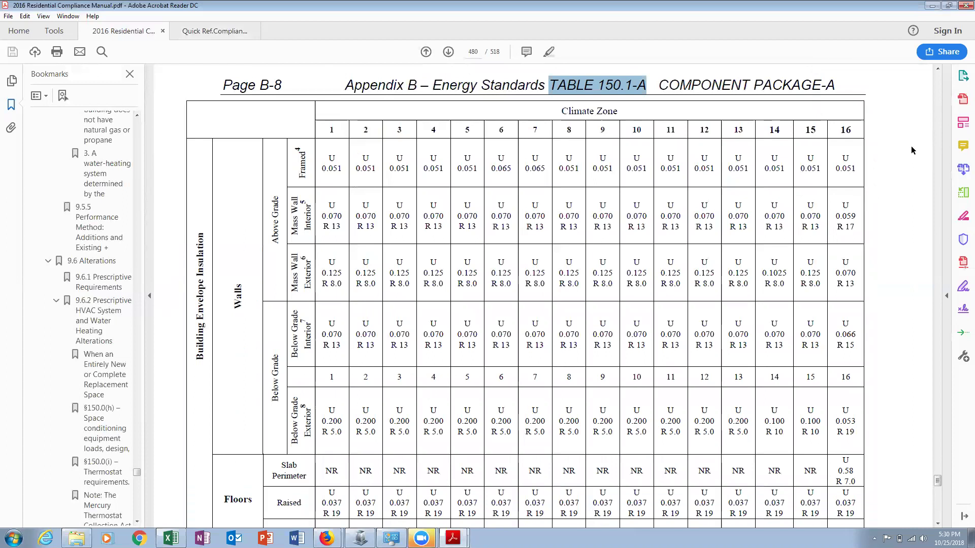
pyautogui.scroll(-1, 911, 147)
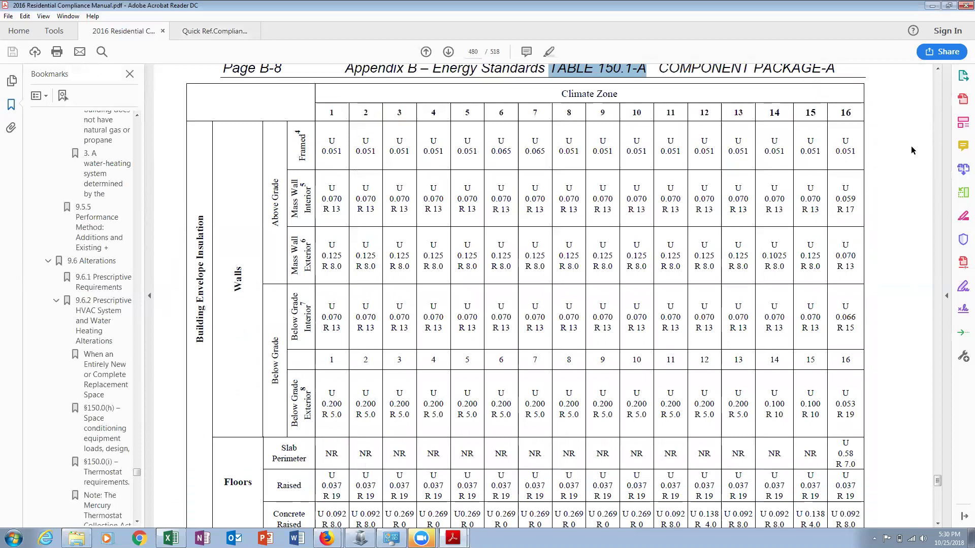
pyautogui.scroll(-1, 912, 150)
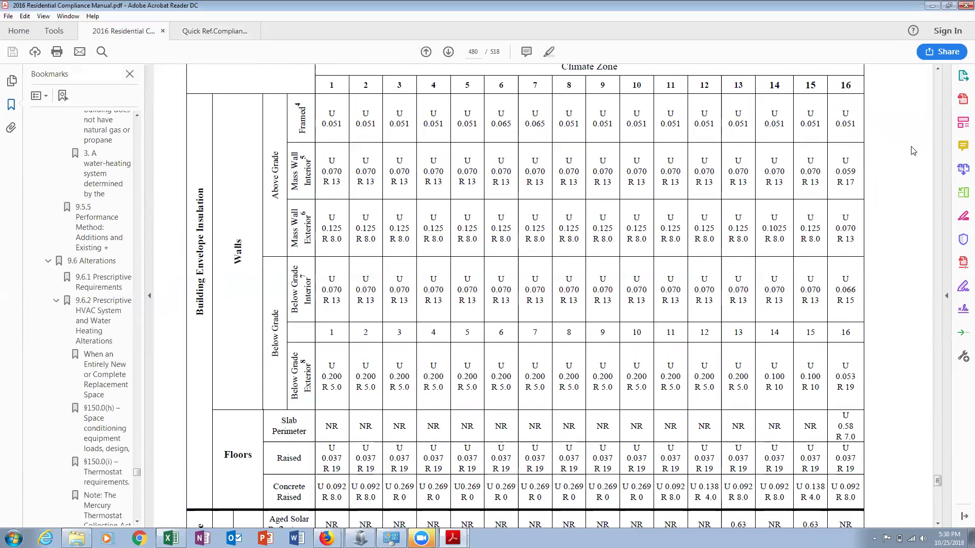
pyautogui.scroll(-2, 912, 150)
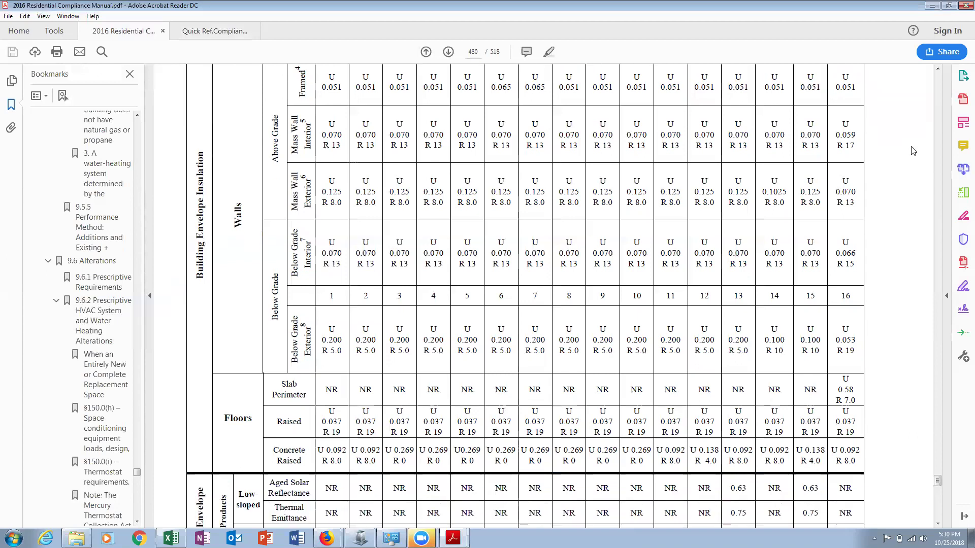
pyautogui.scroll(-6, 912, 150)
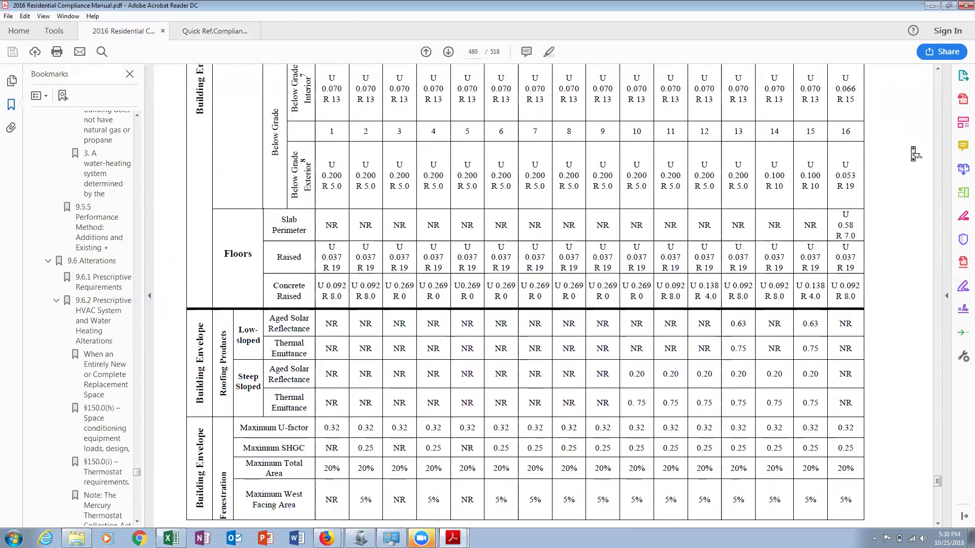
pyautogui.scroll(-3, 913, 151)
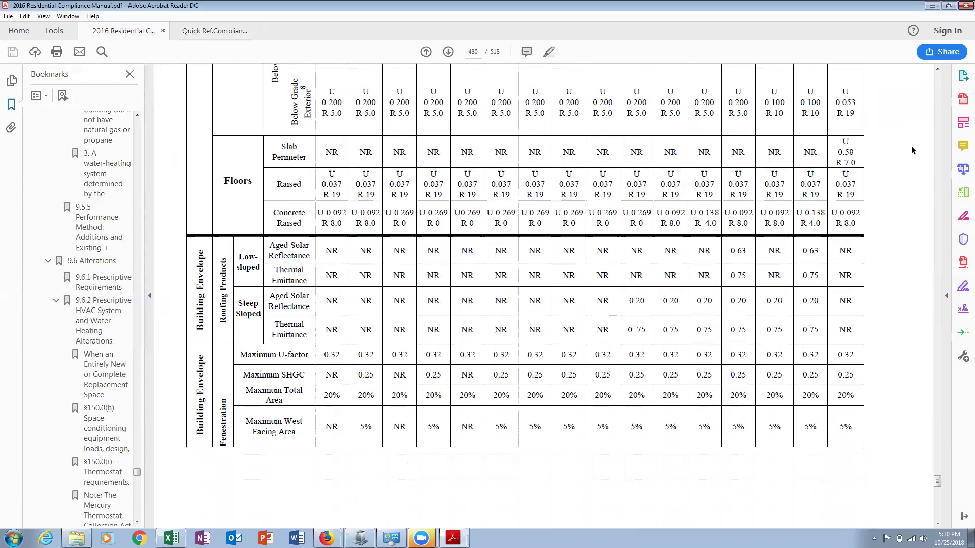
pyautogui.scroll(-2, 911, 149)
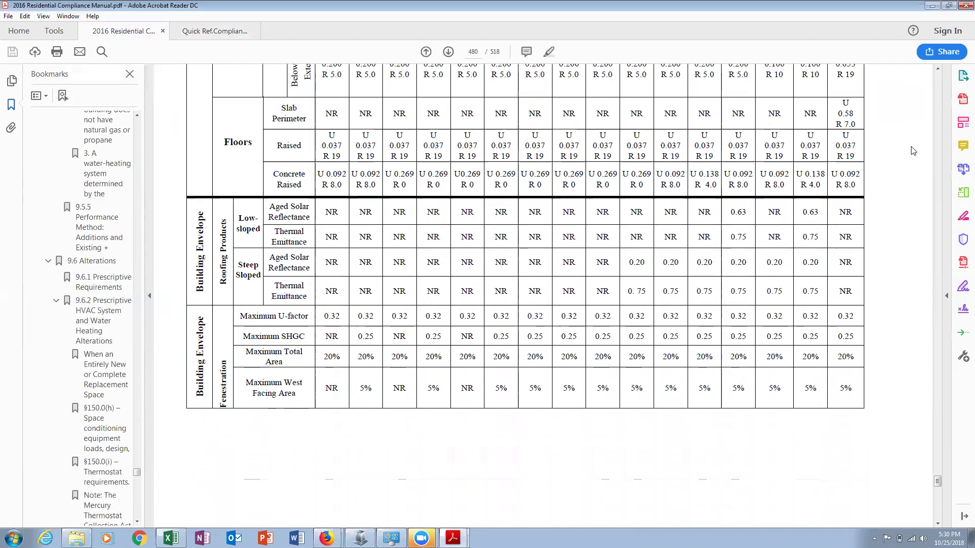
# Go back to page B-7 and look over Roofs/Ceilings insulation options A, B and C
pyautogui.click(426, 52)
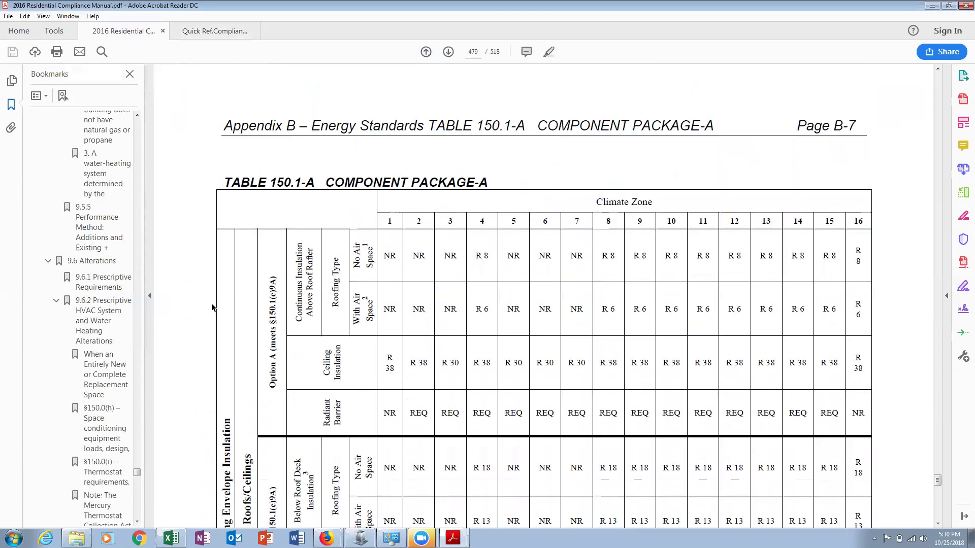
pyautogui.scroll(-3, 190, 308)
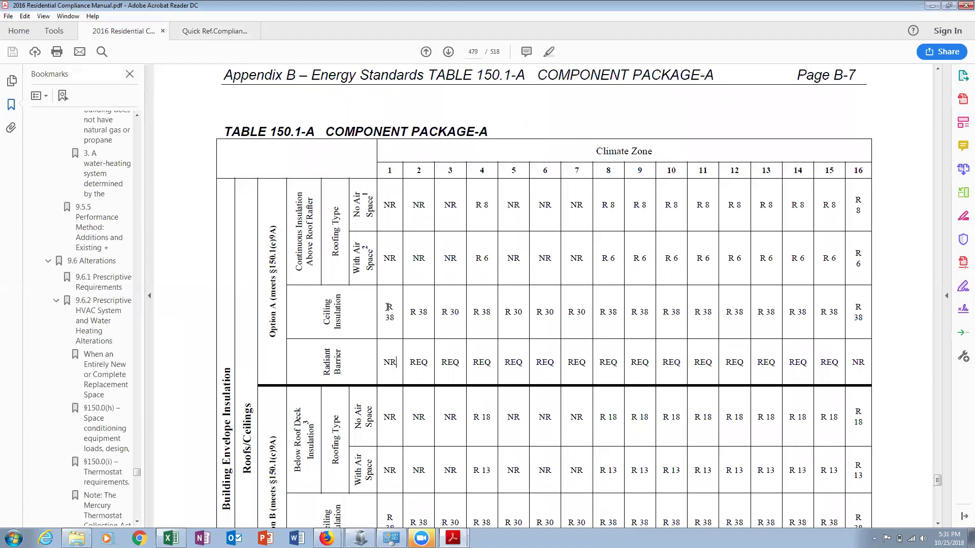
pyautogui.scroll(-3, 389, 307)
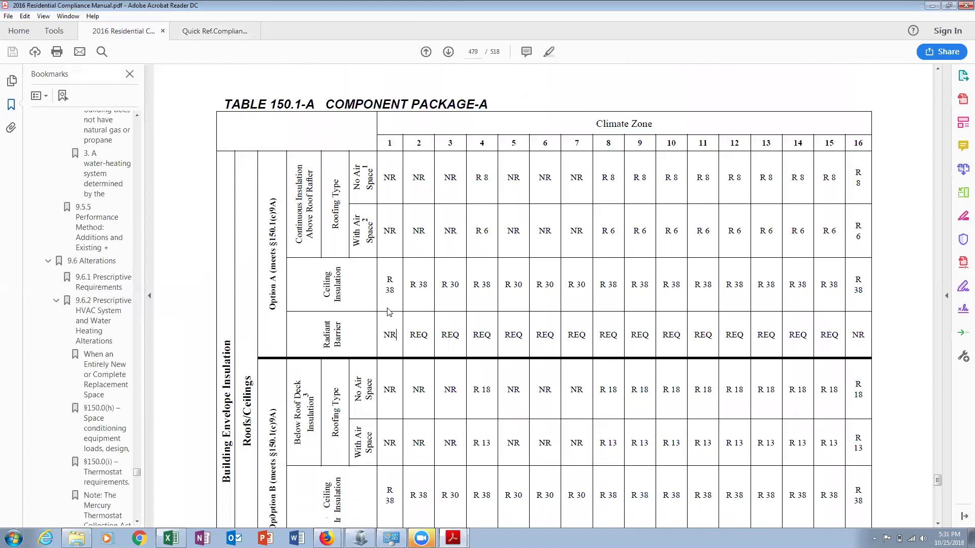
pyautogui.scroll(-3, 389, 312)
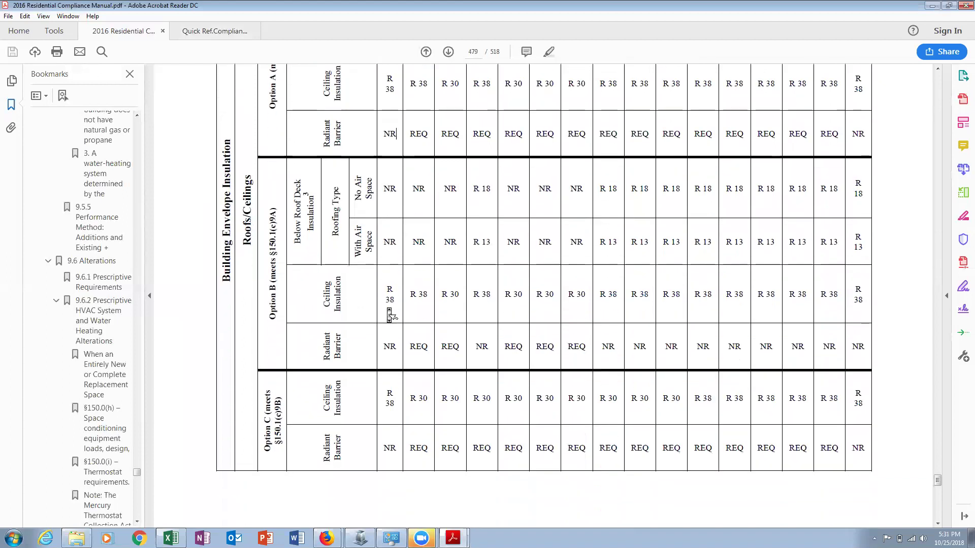
pyautogui.scroll(10, 390, 315)
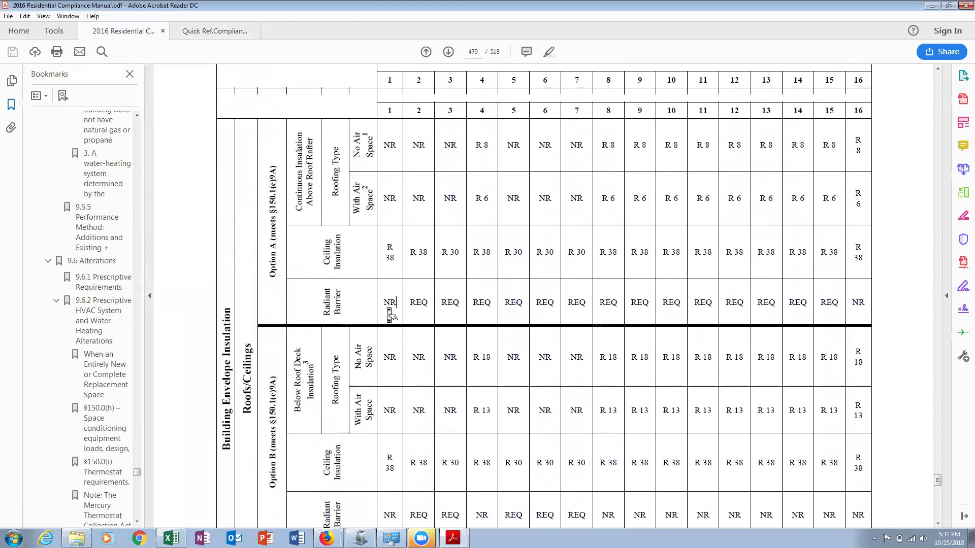
pyautogui.scroll(3, 389, 315)
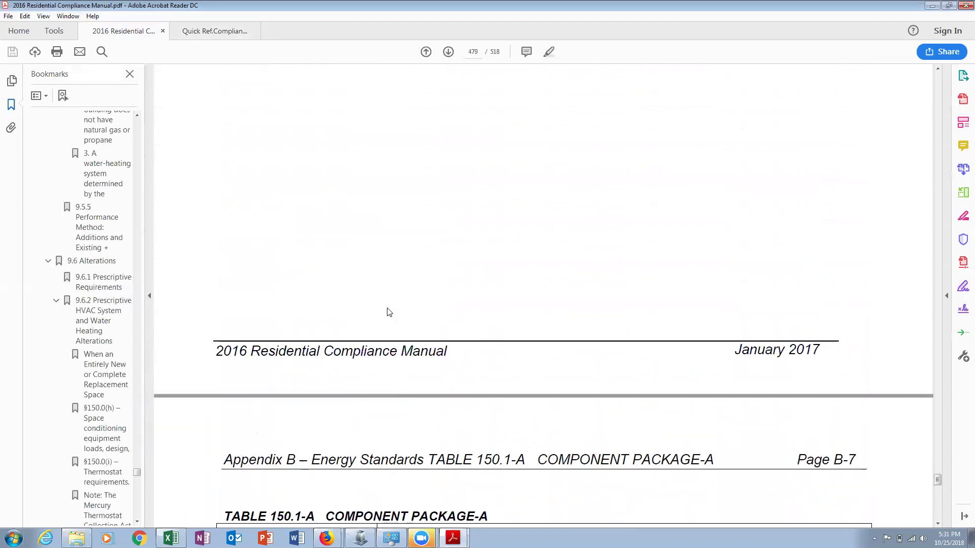
# Scroll down to the wall U-factor and R-value rows of Table 150.1-A
pyautogui.scroll(-10, 389, 312)
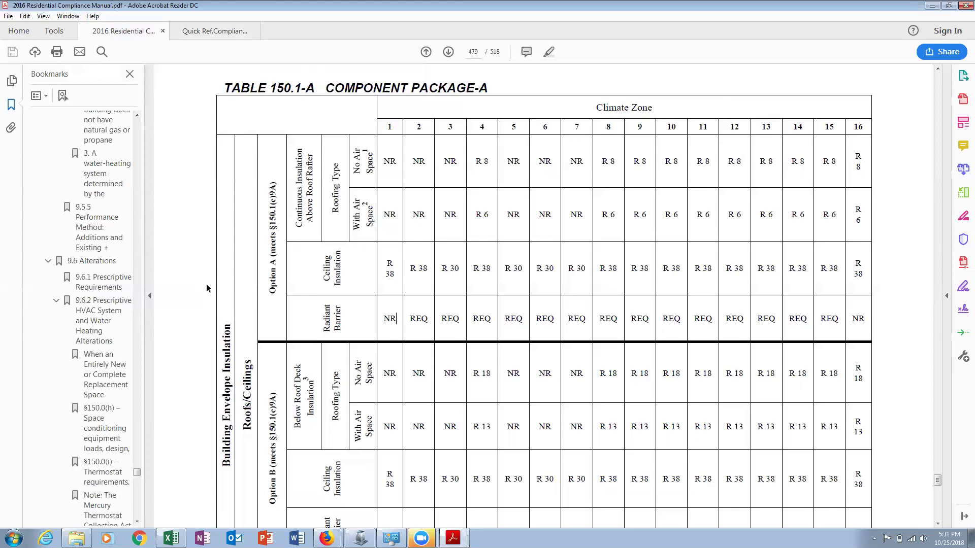
pyautogui.scroll(-3, 207, 284)
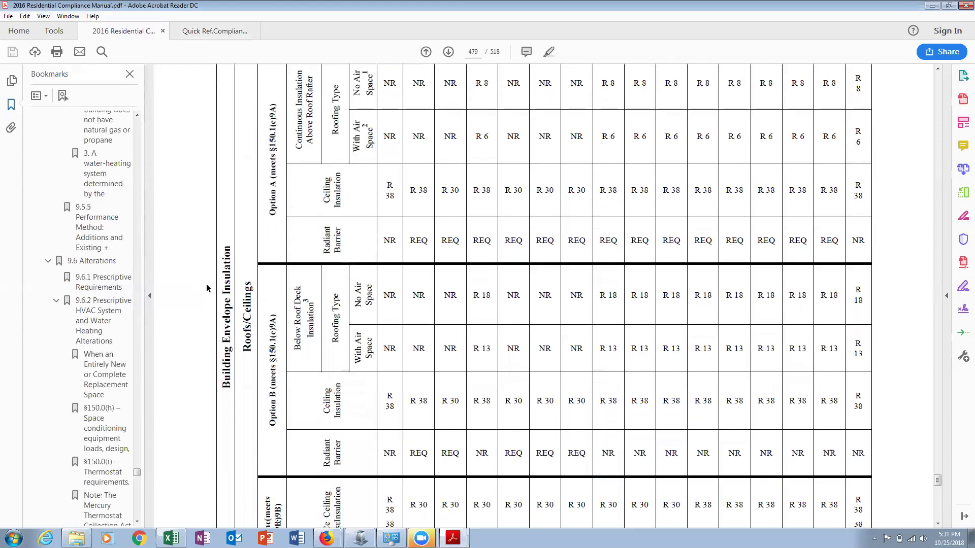
pyautogui.scroll(-4, 206, 288)
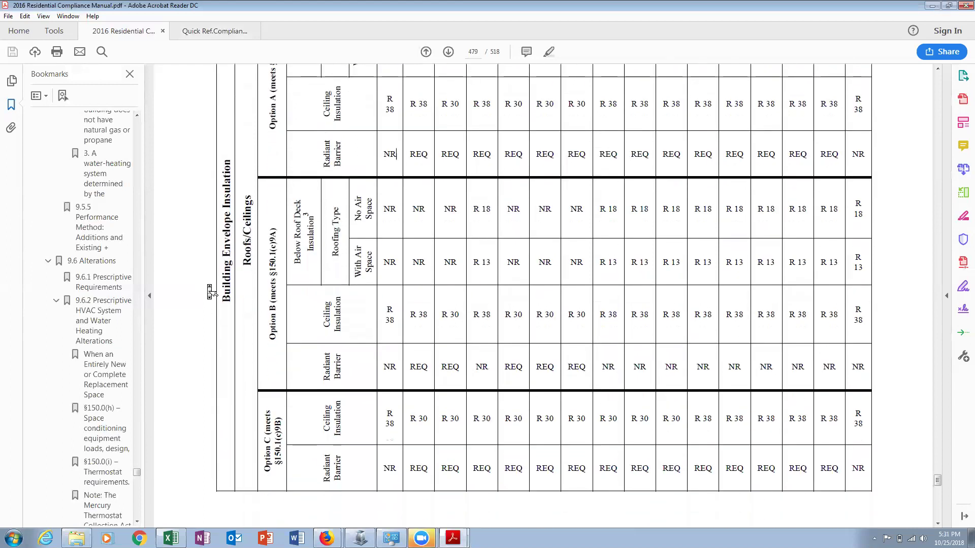
pyautogui.scroll(2, 206, 288)
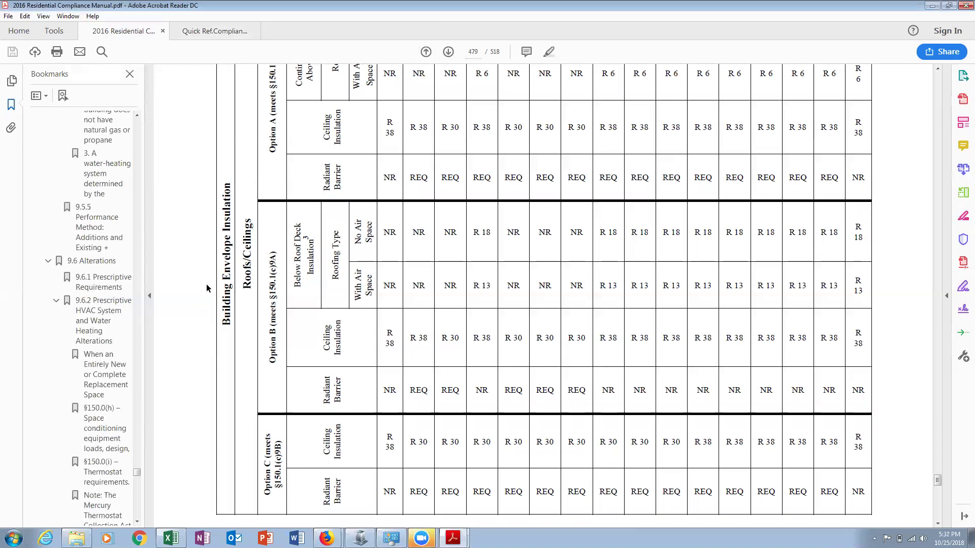
pyautogui.scroll(-2, 207, 289)
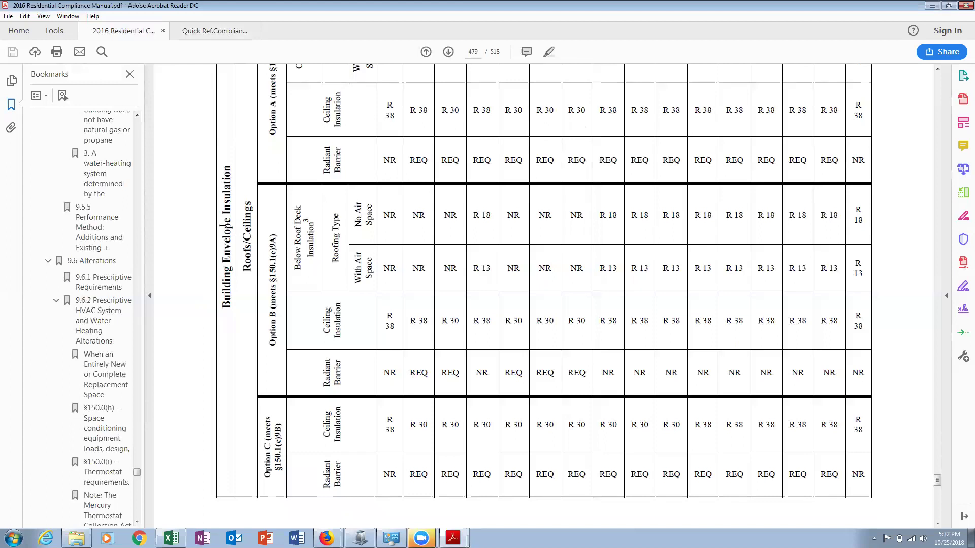
pyautogui.scroll(-6, 187, 212)
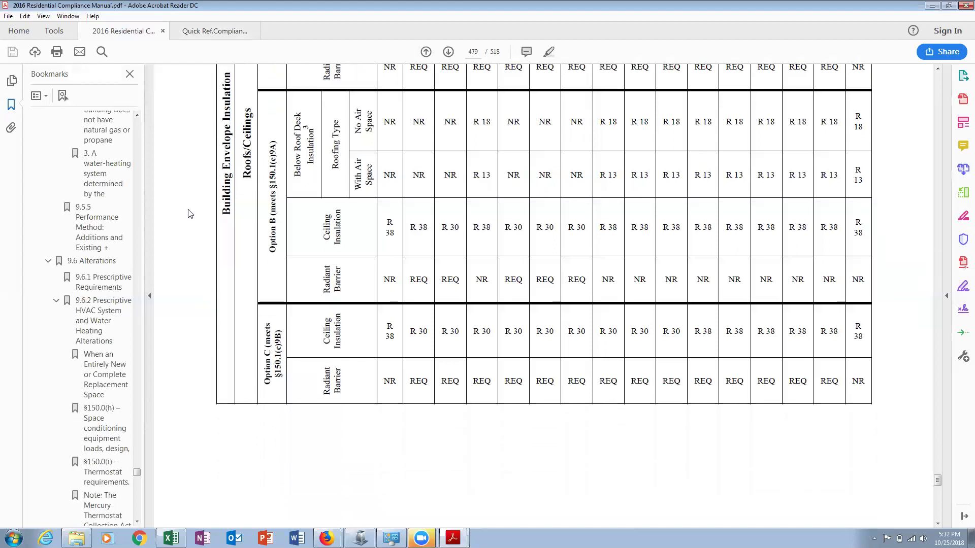
pyautogui.scroll(-20, 190, 217)
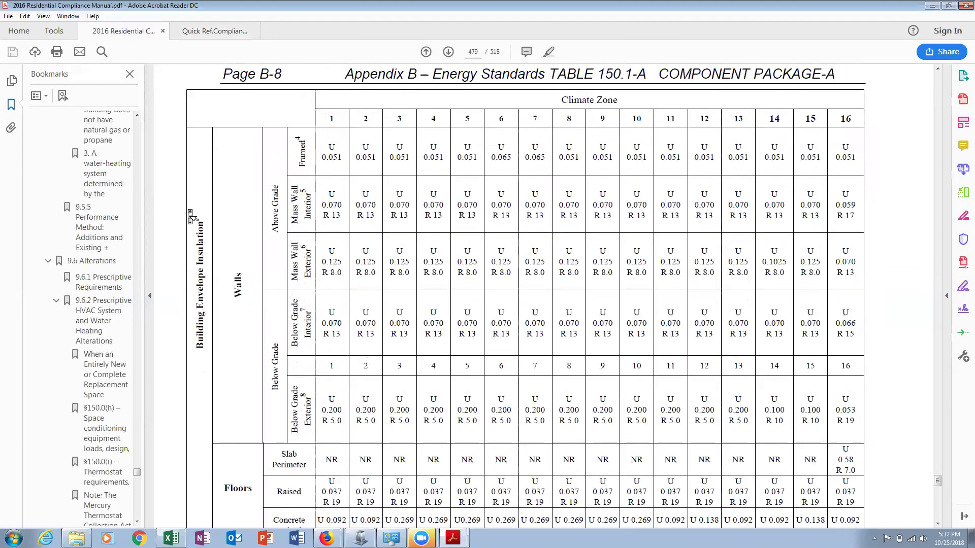
# Scroll to page 481's HVAC, duct and water heating rows, then minimize Acrobat Reader
pyautogui.scroll(-20, 189, 213)
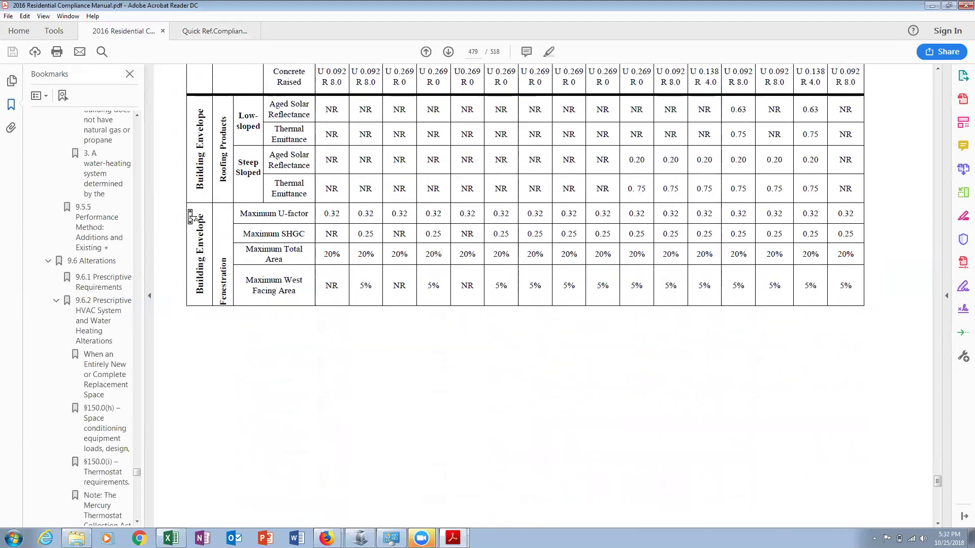
pyautogui.scroll(-5, 189, 213)
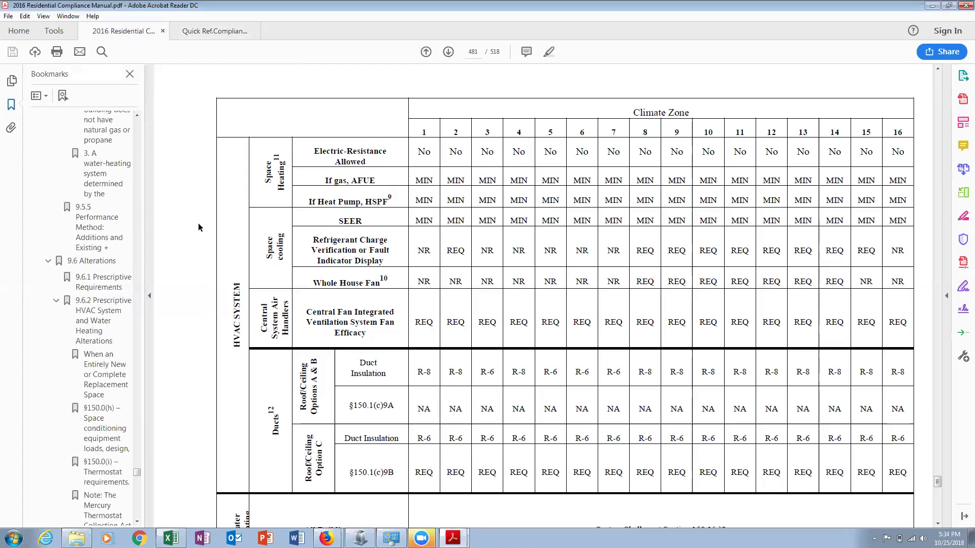
pyautogui.scroll(-3, 198, 227)
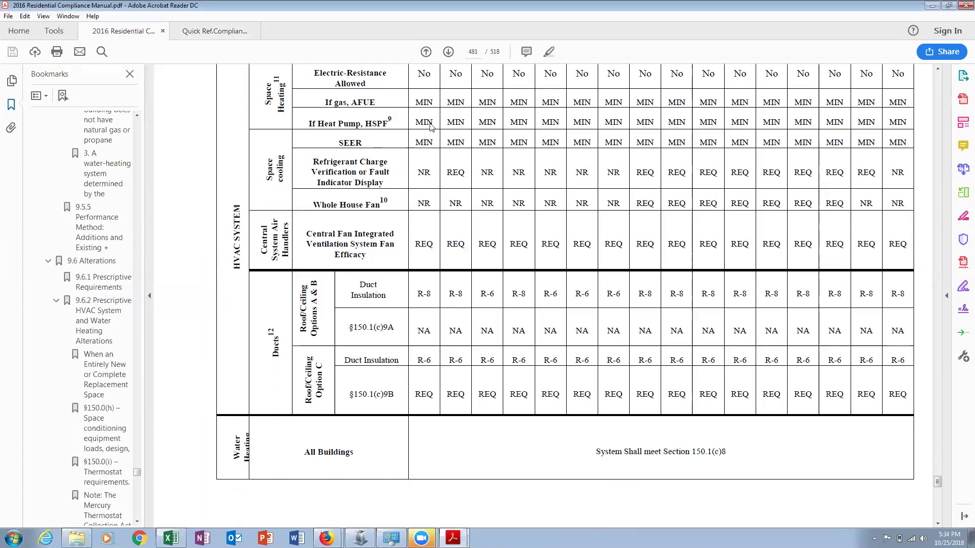
pyautogui.click(932, 6)
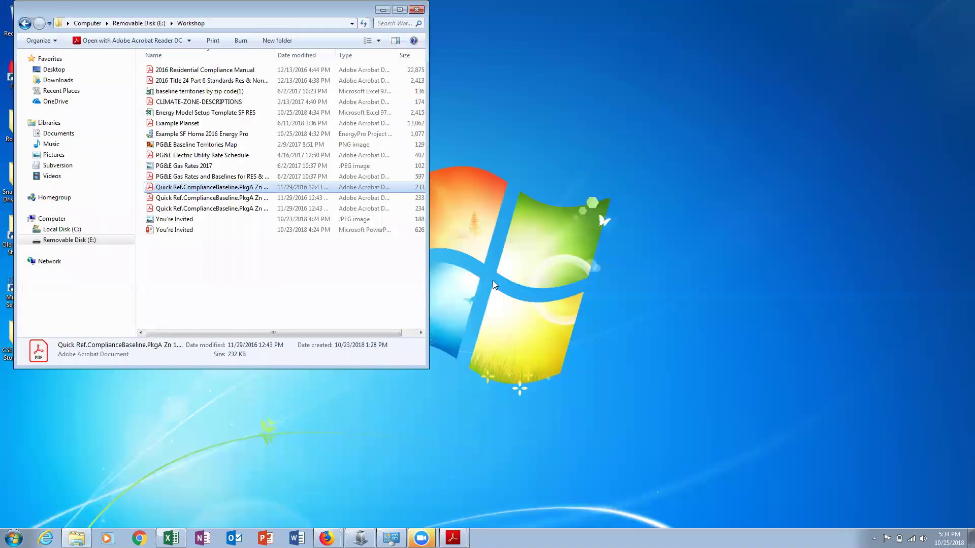
# Clear the Workshop folder selection and open Example Planset.pdf in Acrobat Reader
pyautogui.click(258, 273)
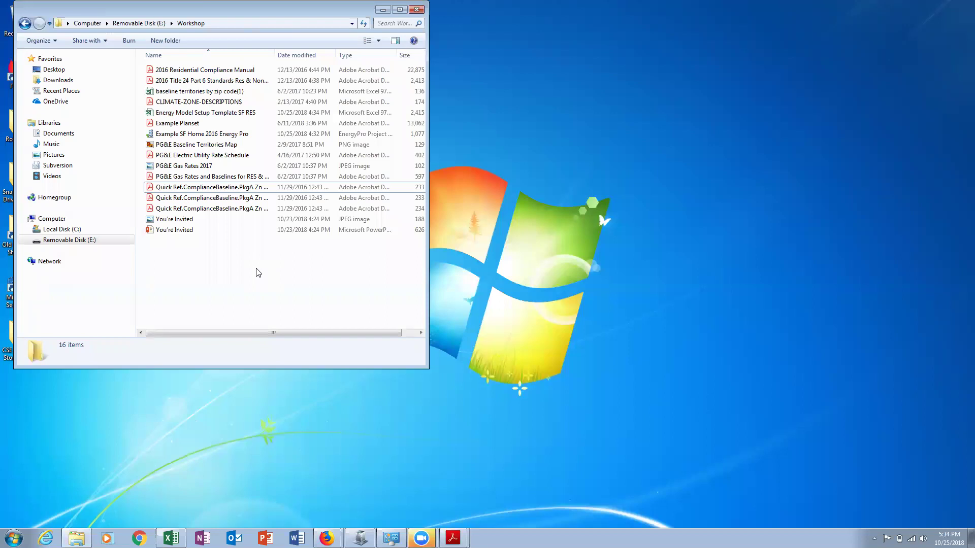
pyautogui.doubleClick(207, 124)
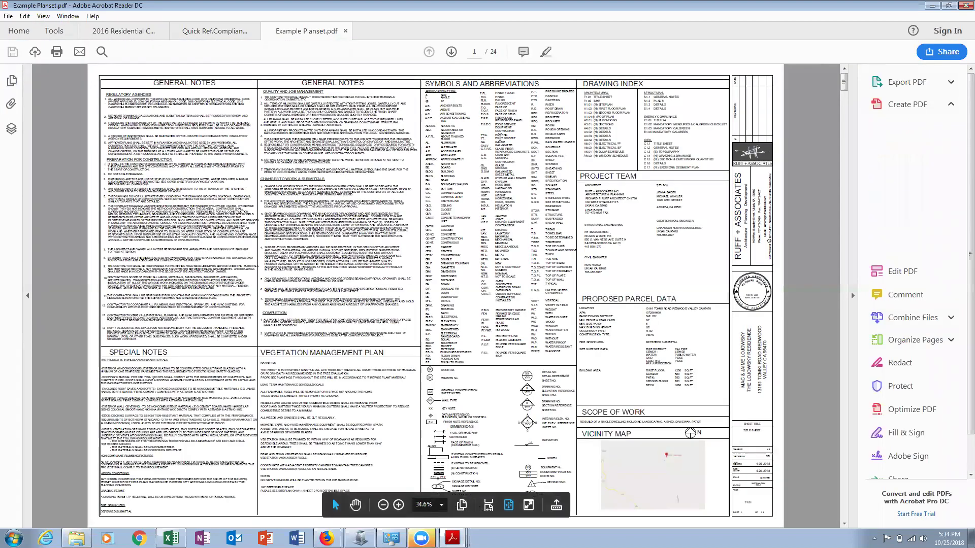
# Collapse Acrobat's right tools pane, then switch to the Energy Model Setup Template SF RES workbook
pyautogui.click(854, 296)
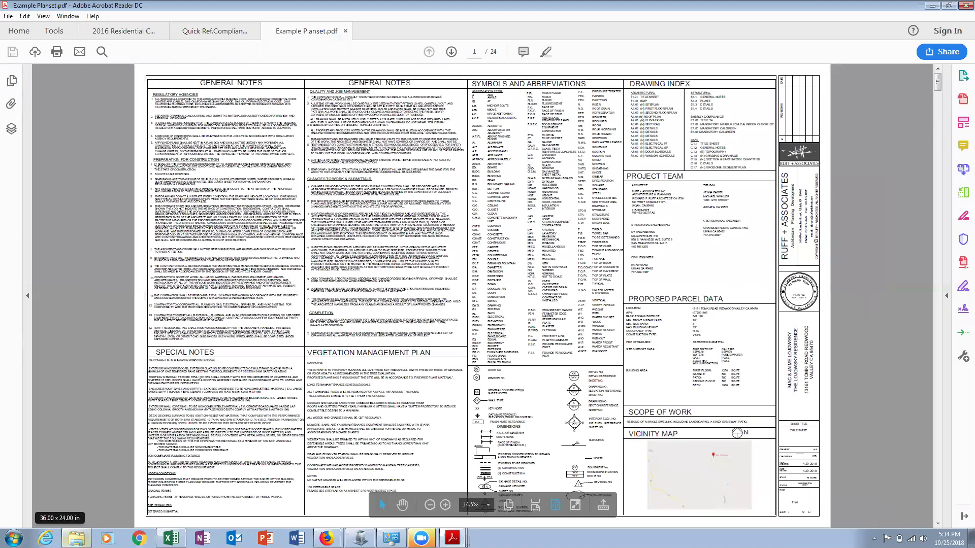
pyautogui.click(172, 538)
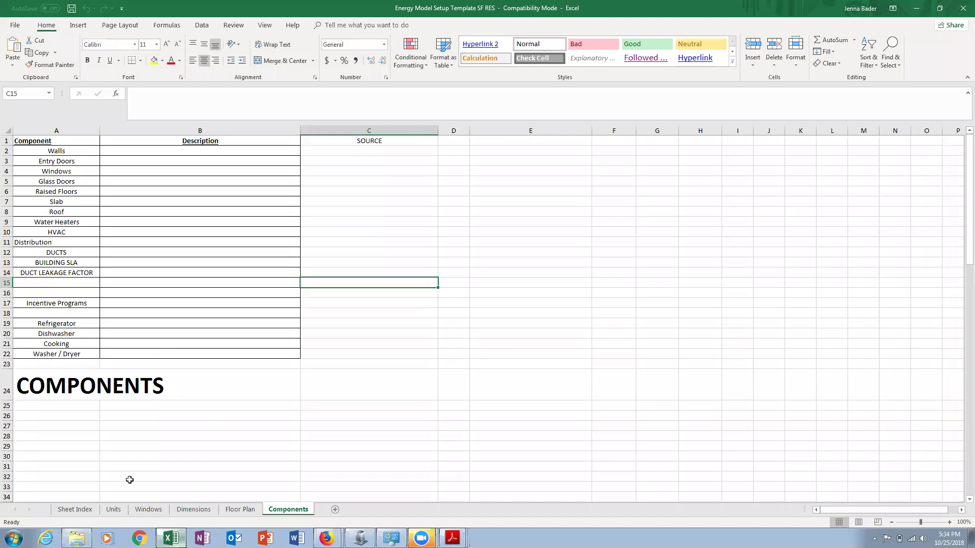
# Go to the Sheet Index sheet and select cell E15 beside PROJECT INFO
pyautogui.click(74, 509)
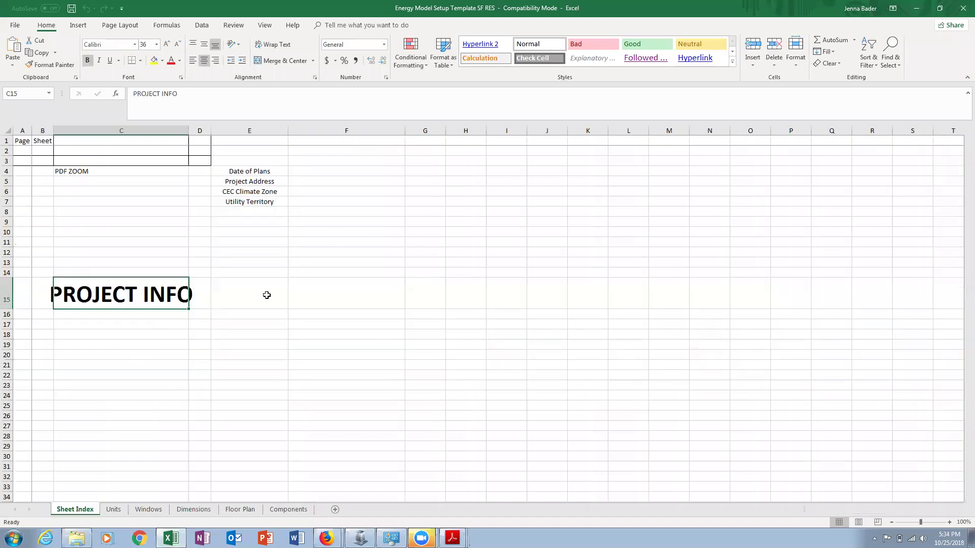
pyautogui.click(266, 295)
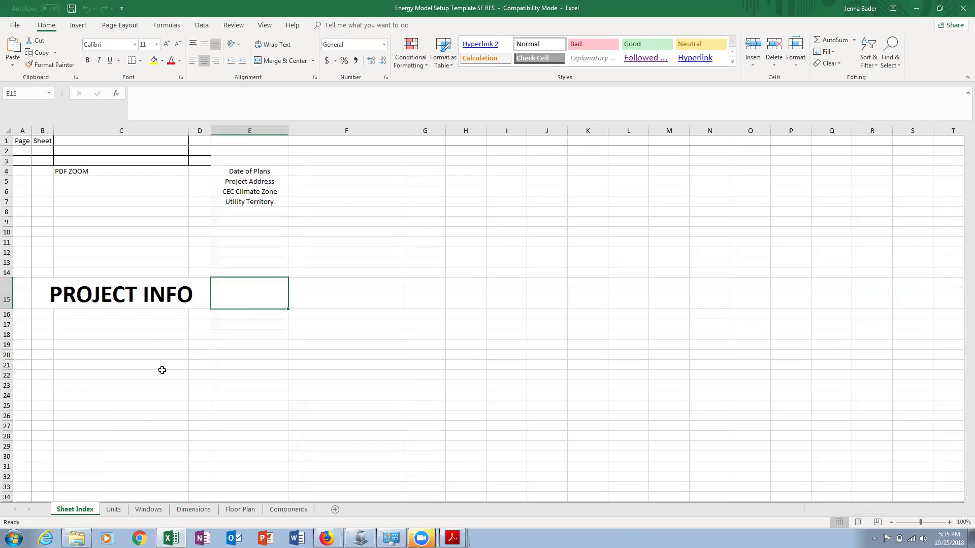
# Look through the Units and Windows sheets, then open the Dimensions sheet with its L, B, R and Area columns
pyautogui.click(114, 510)
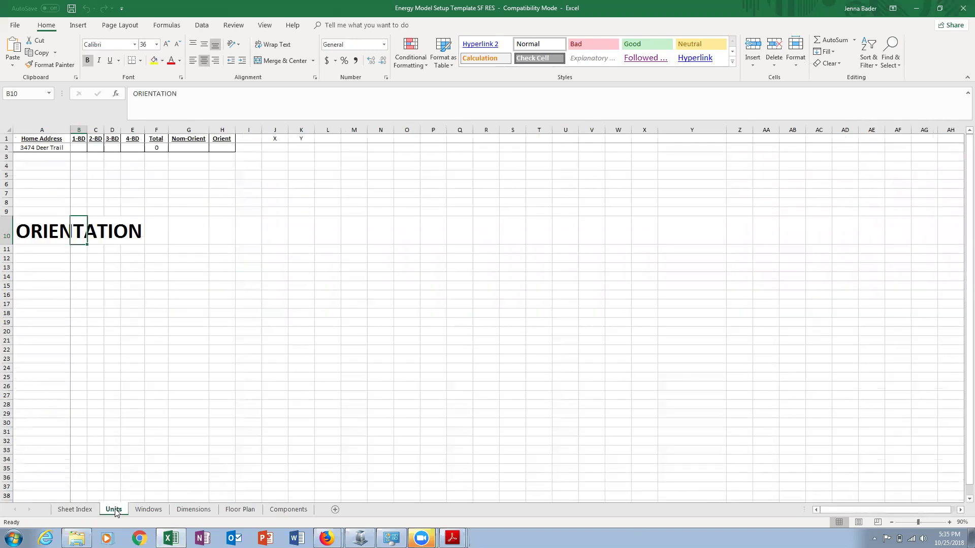
pyautogui.click(123, 349)
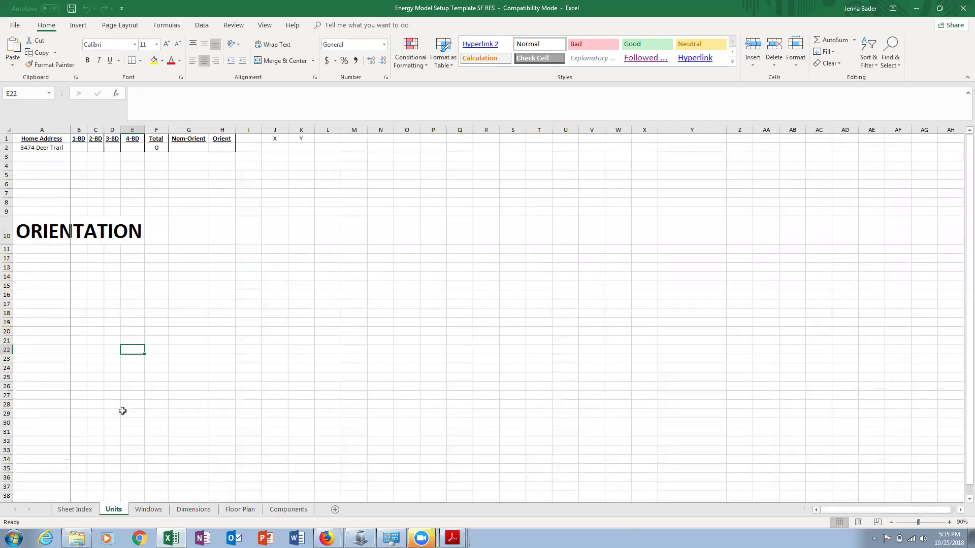
pyautogui.click(153, 510)
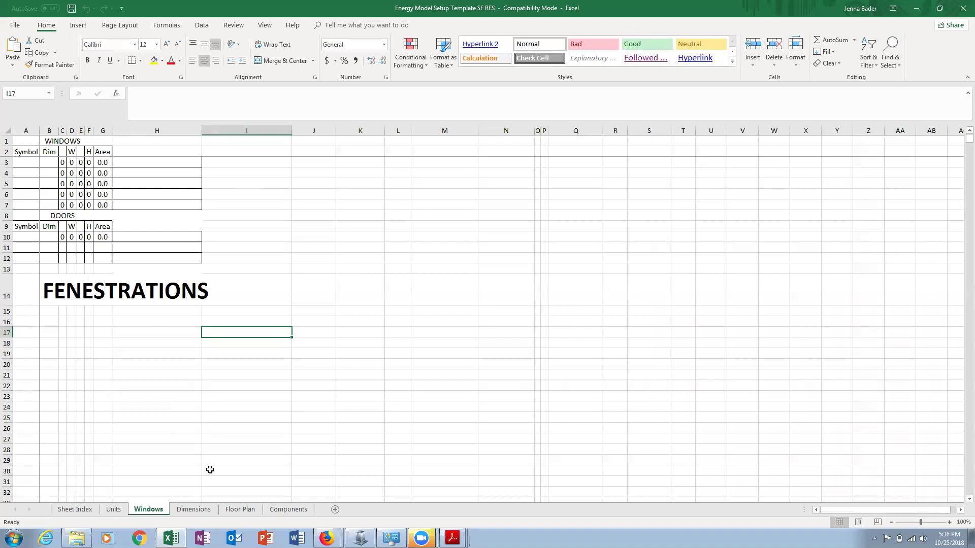
pyautogui.click(197, 513)
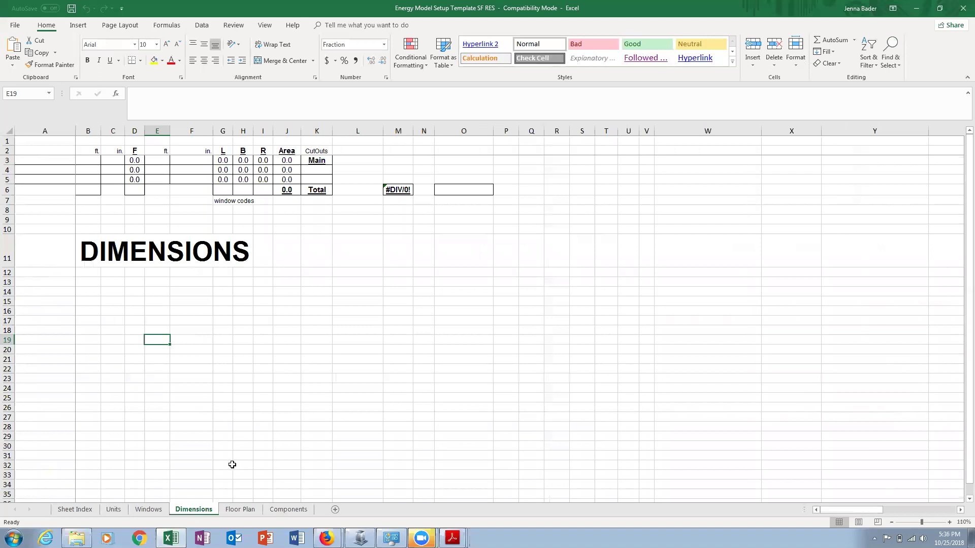
# Open the Floor Plan sheet, zoom it to 130%, and select the Perimeter formula in P3
pyautogui.click(237, 510)
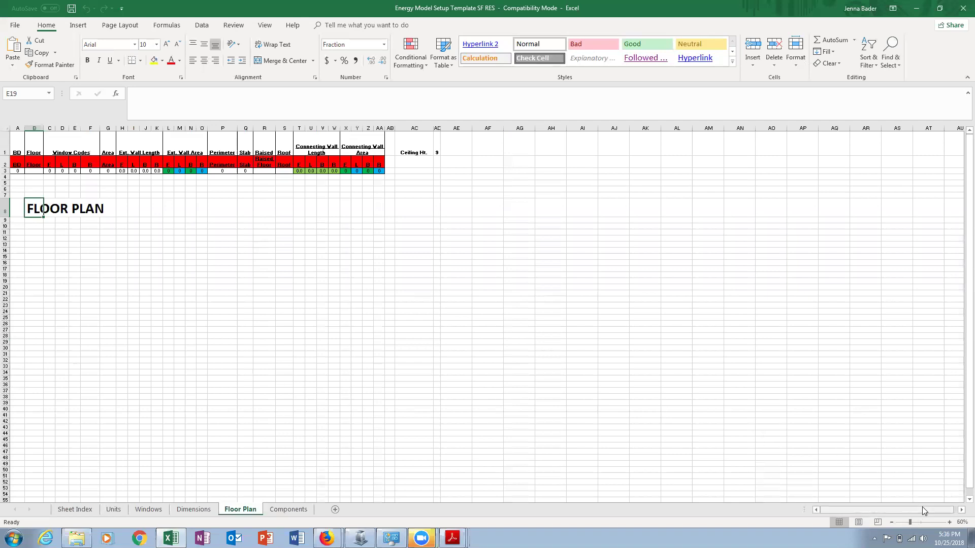
pyautogui.click(949, 522)
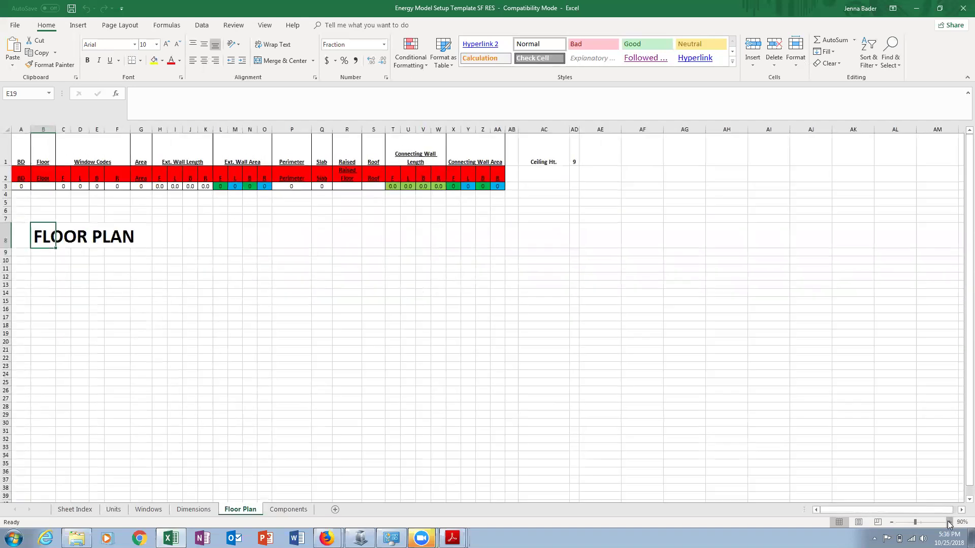
pyautogui.click(948, 523)
pyautogui.click(949, 522)
pyautogui.click(947, 522)
pyautogui.click(948, 522)
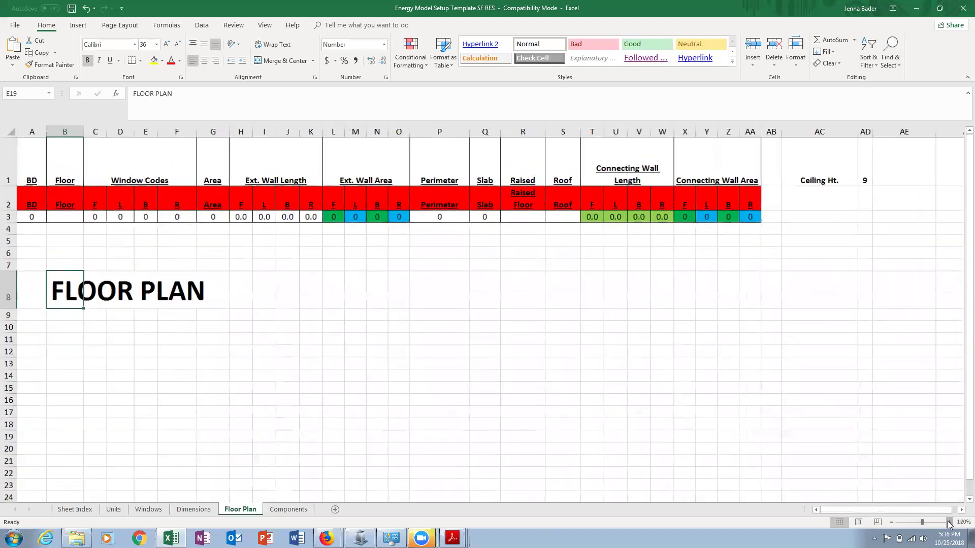
pyautogui.click(949, 522)
pyautogui.click(948, 523)
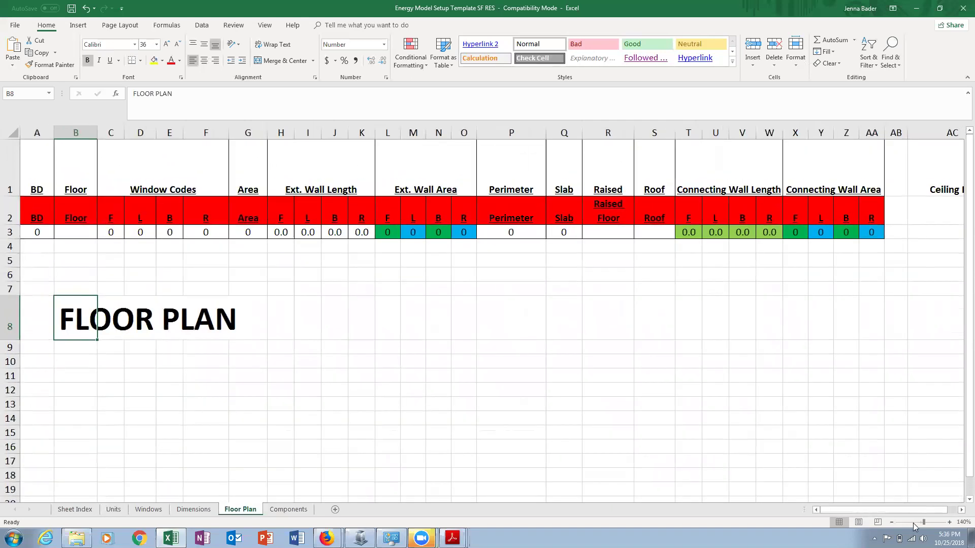
pyautogui.click(892, 523)
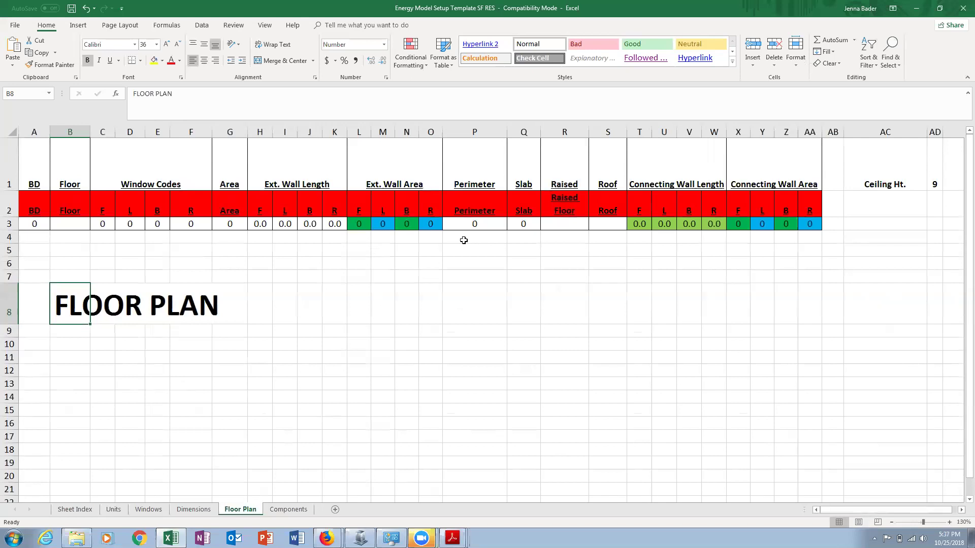
pyautogui.click(485, 222)
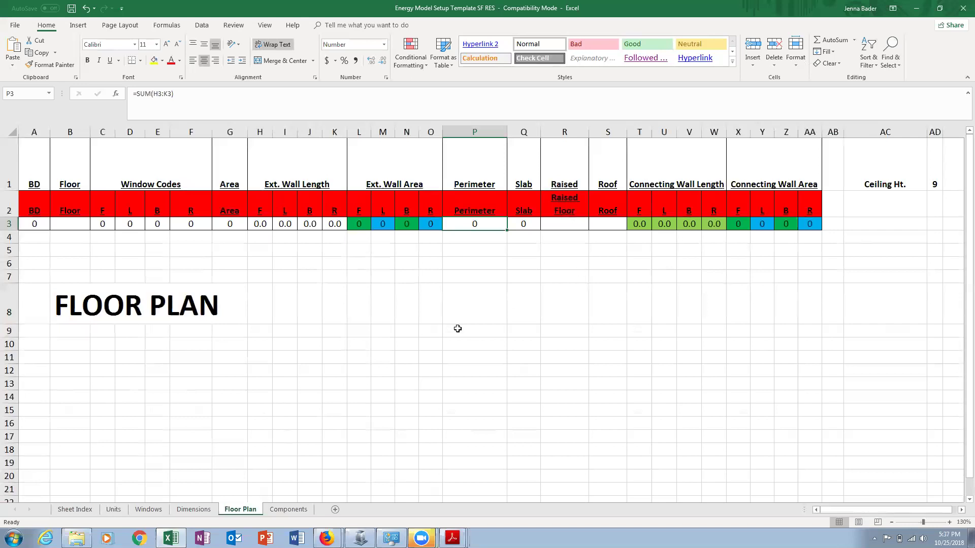
# Check the Components sheet's walls-to-washer/dryer list, then go back to Sheet Index
pyautogui.click(287, 510)
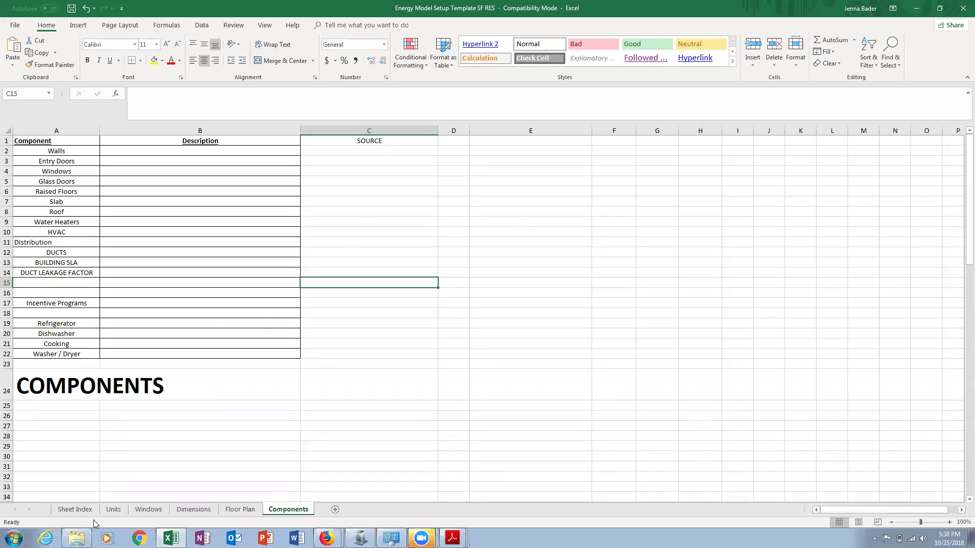
pyautogui.click(75, 510)
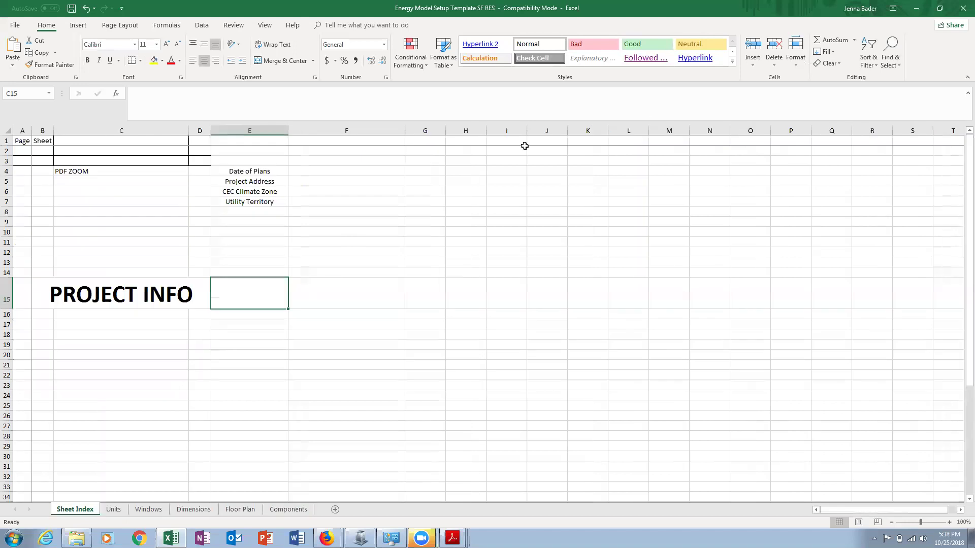
# Restore down both the Excel and Acrobat windows and nudge Acrobat slightly lower
pyautogui.click(940, 8)
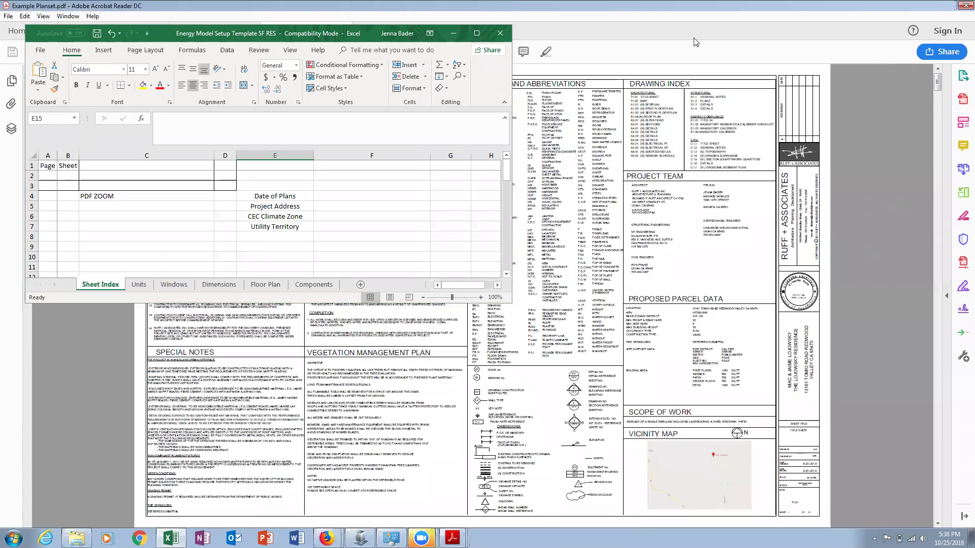
pyautogui.click(949, 6)
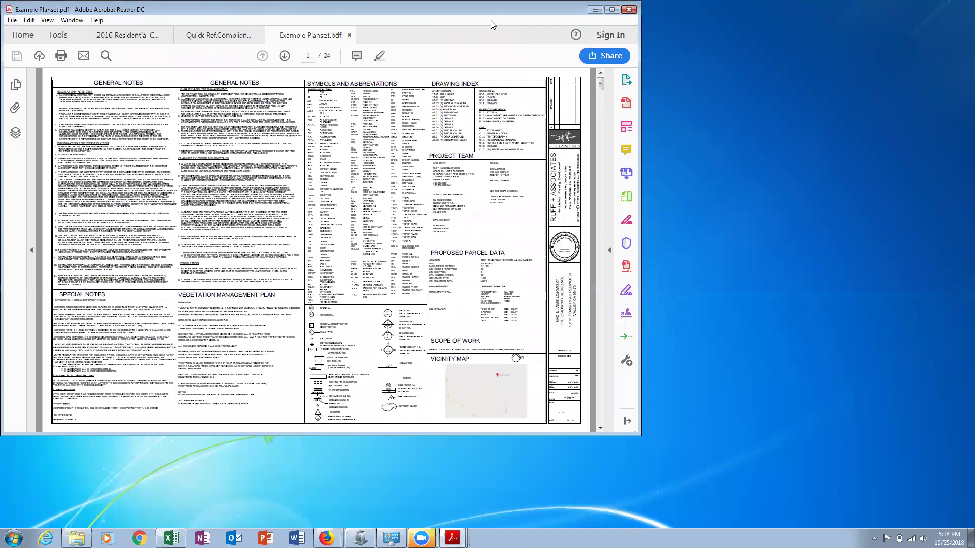
pyautogui.moveTo(243, 37)
pyautogui.mouseDown()
pyautogui.moveTo(232, 9)
pyautogui.moveTo(229, 44)
pyautogui.mouseUp()
# Move the Excel workbook to the upper right and stretch it down to the taskbar
pyautogui.click(216, 26)
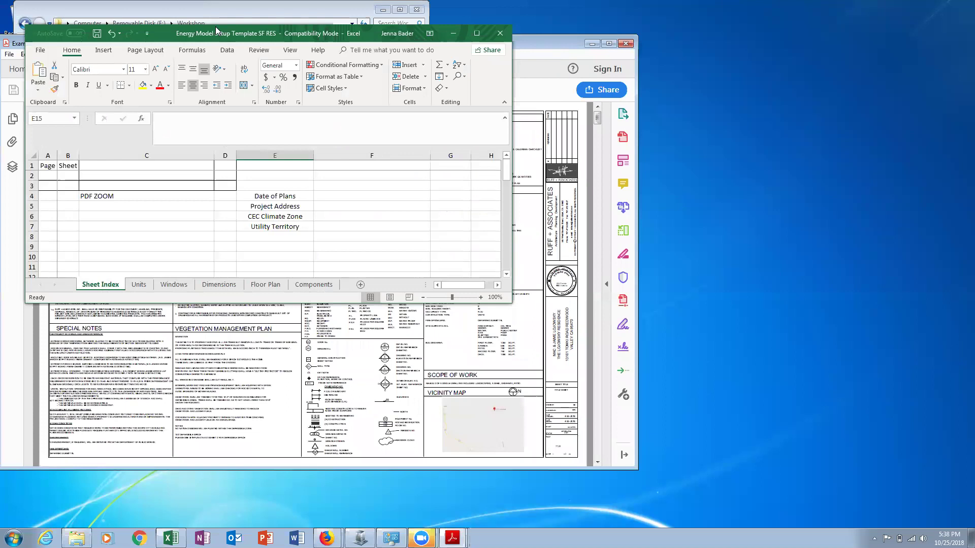
pyautogui.moveTo(215, 26); pyautogui.dragTo(671, 5)
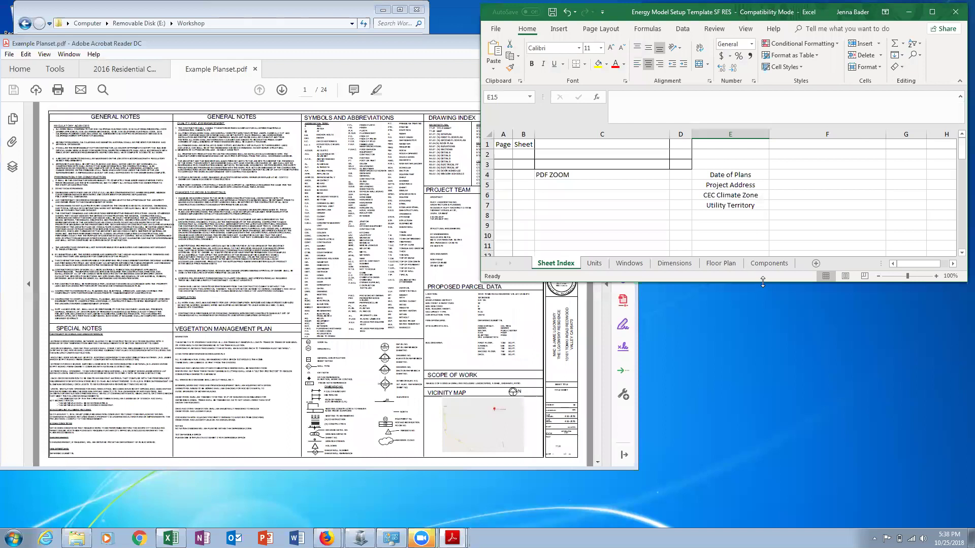
pyautogui.moveTo(762, 282); pyautogui.dragTo(762, 528)
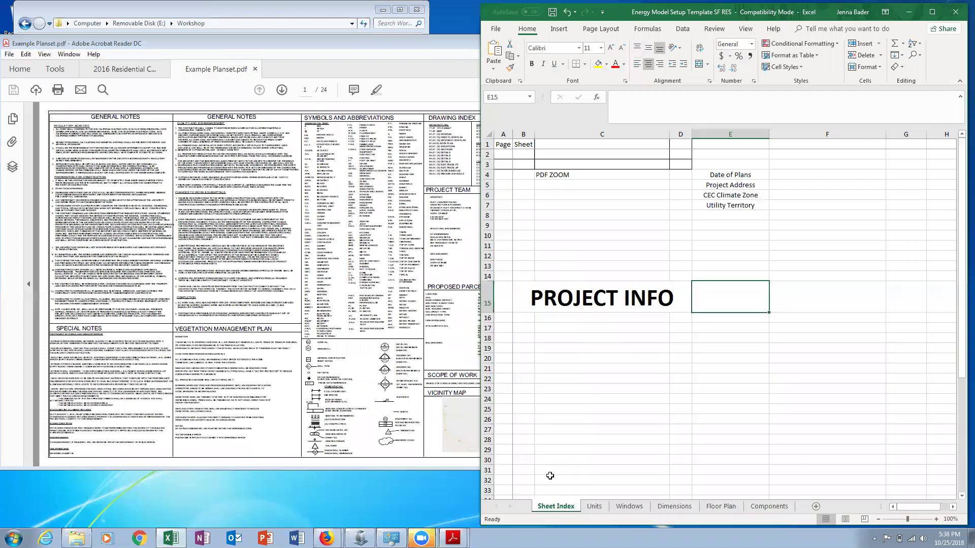
pyautogui.click(414, 442)
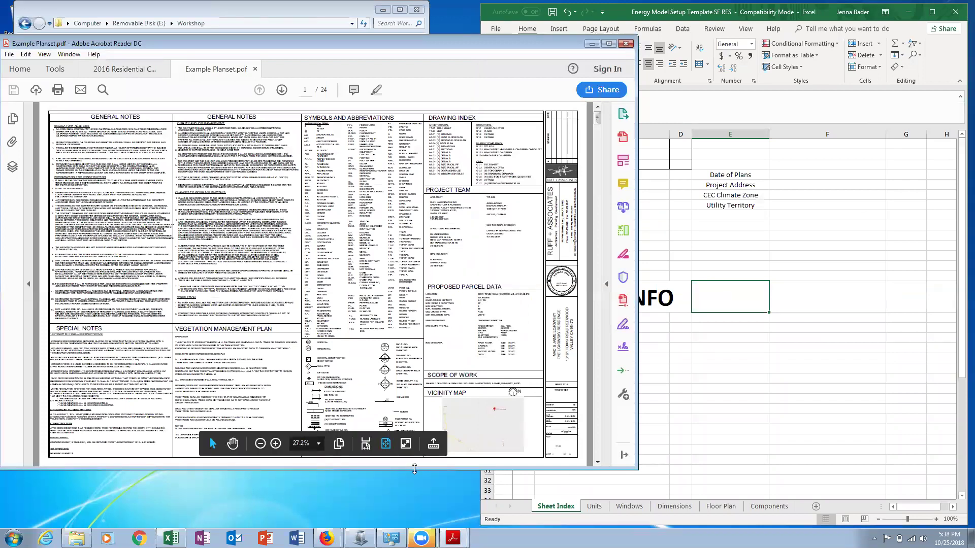
# Stretch Acrobat to full screen height, zoom in one step, and show page thumbnails for sheets 1–5
pyautogui.doubleClick(414, 468)
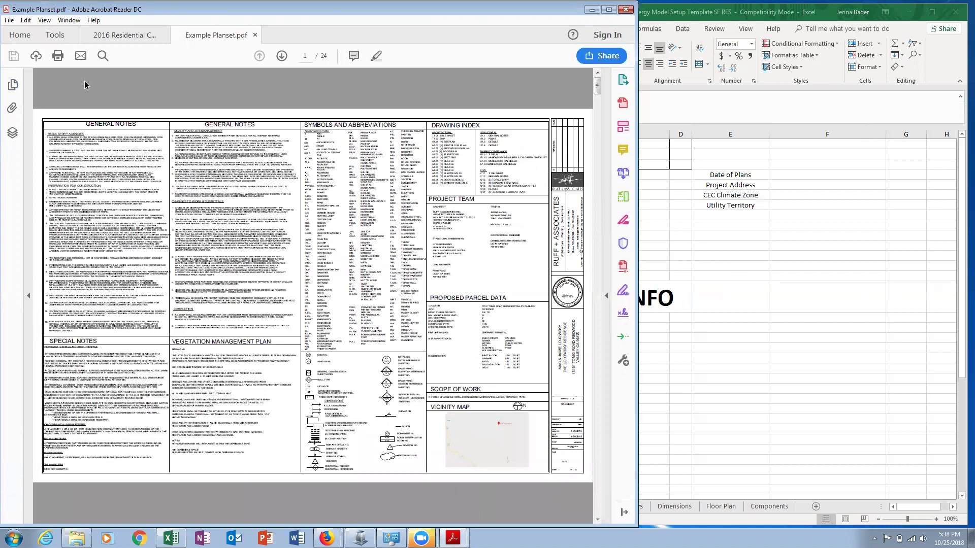
pyautogui.click(103, 55)
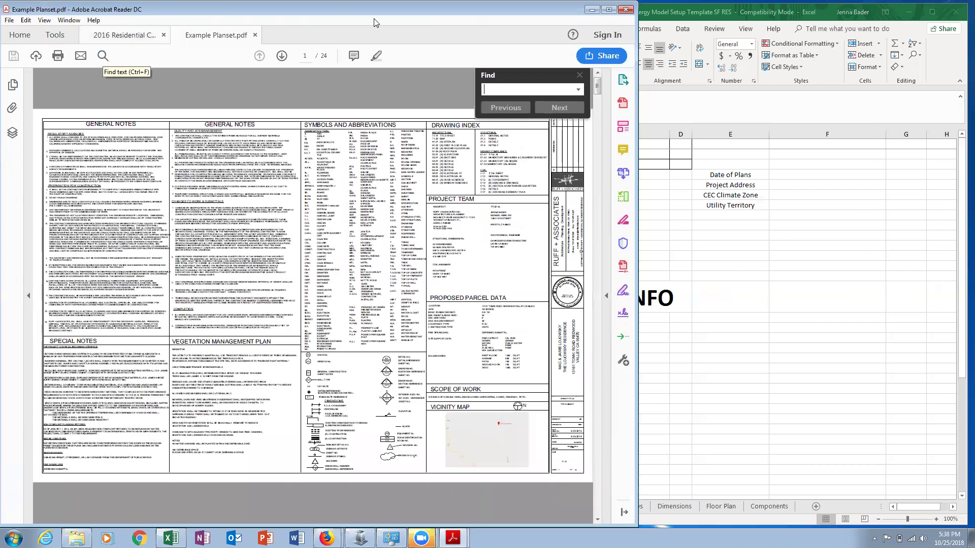
pyautogui.click(580, 75)
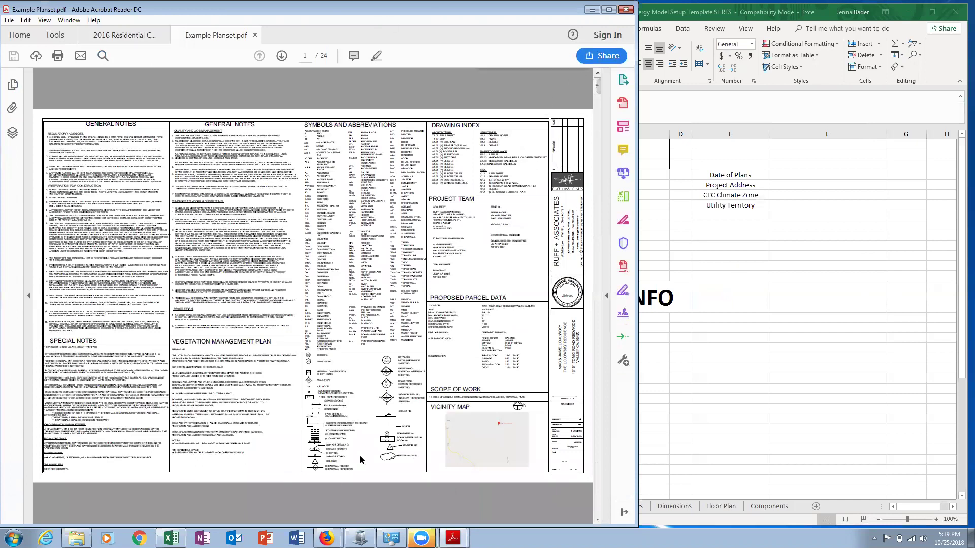
pyautogui.click(275, 492)
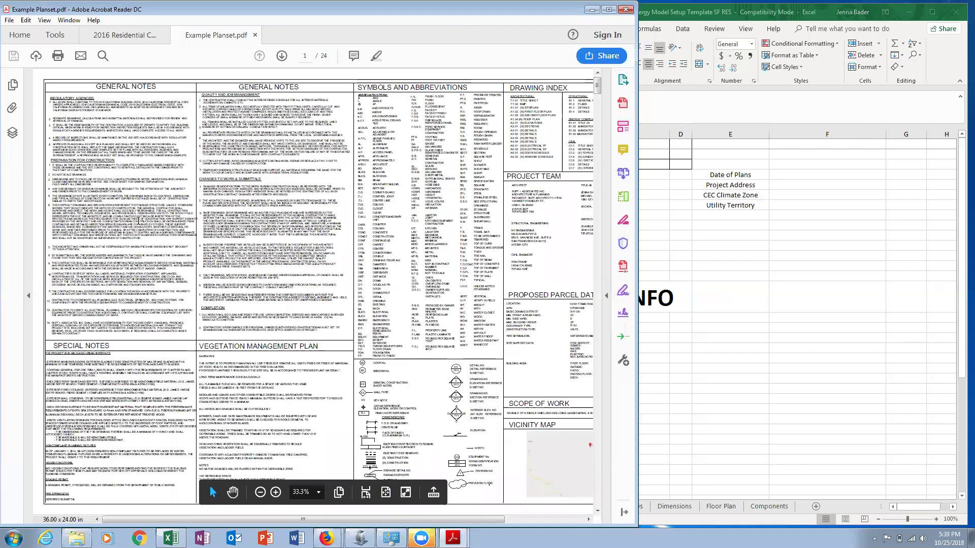
pyautogui.click(13, 85)
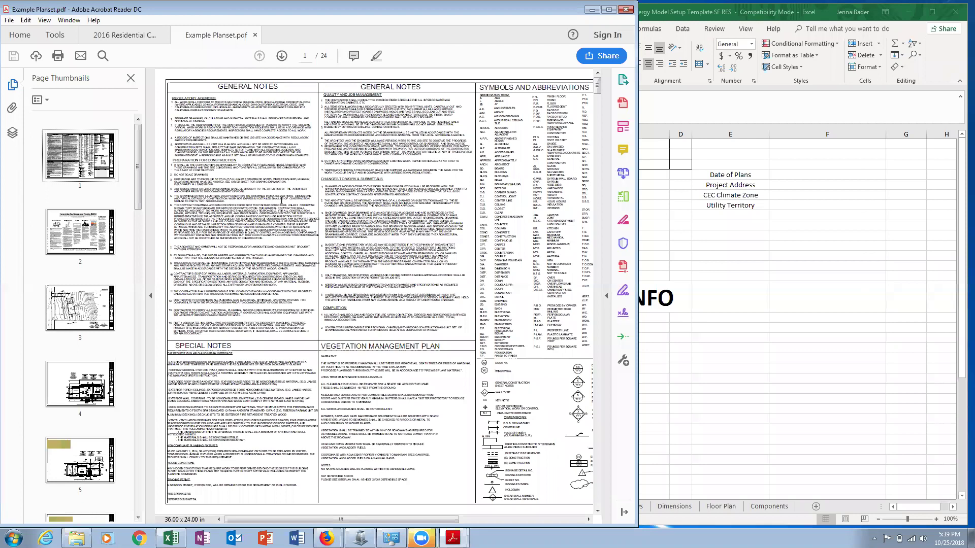
# Maximize Acrobat and zoom sheet 1 to 100% until the General Notes are legible
pyautogui.click(597, 15)
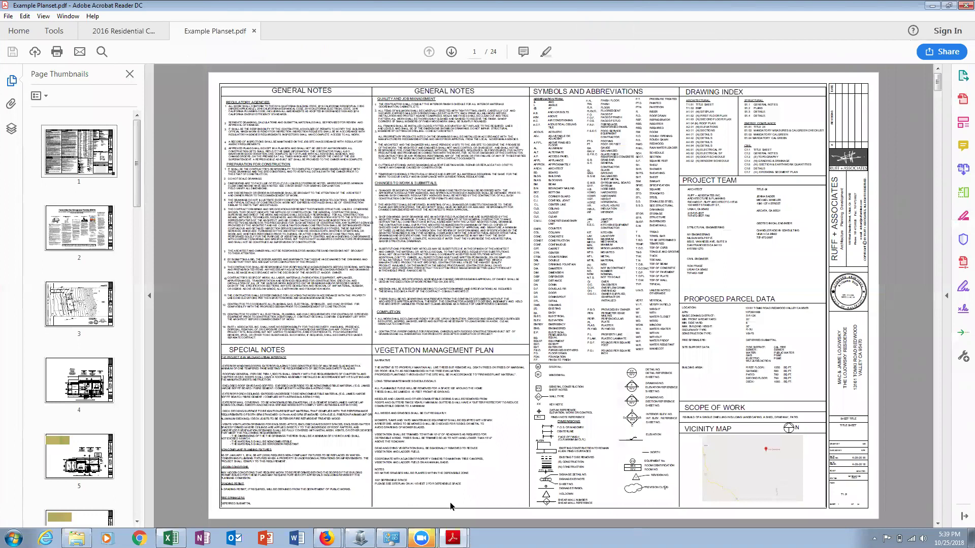
pyautogui.moveTo(452, 495)
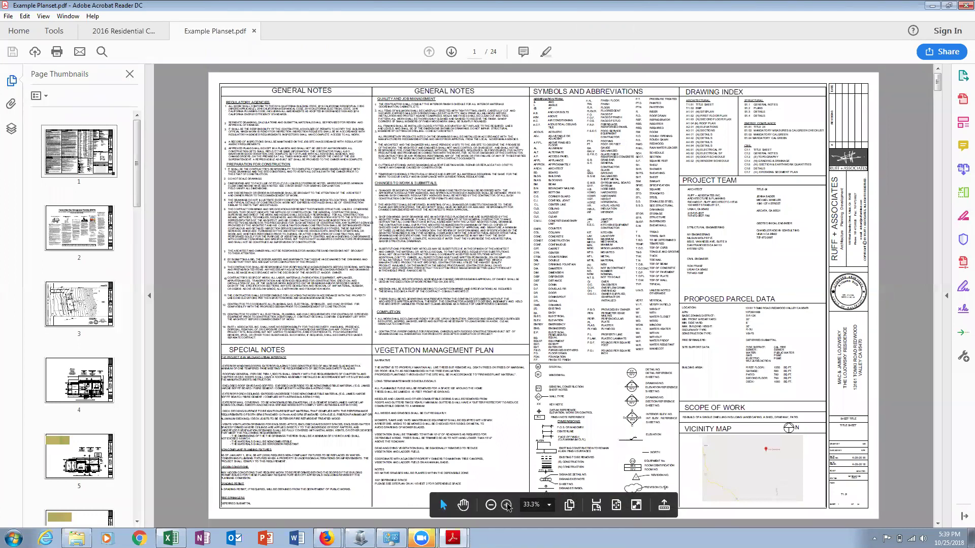
pyautogui.click(507, 506)
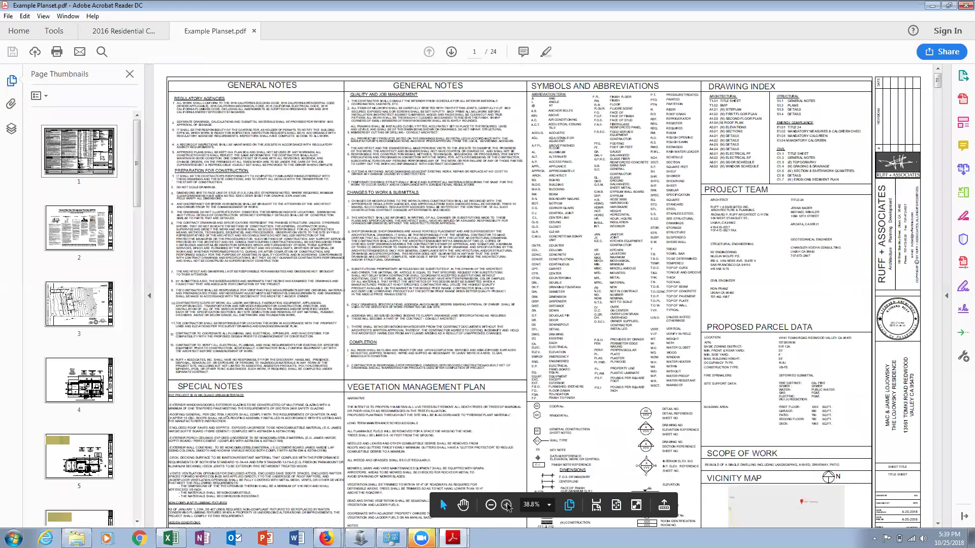
pyautogui.click(507, 505)
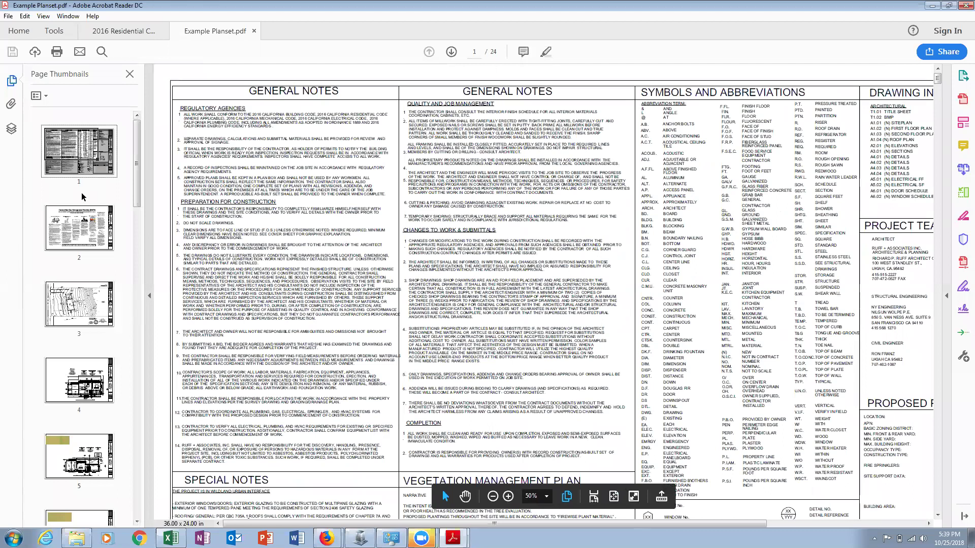
pyautogui.click(508, 497)
pyautogui.click(507, 497)
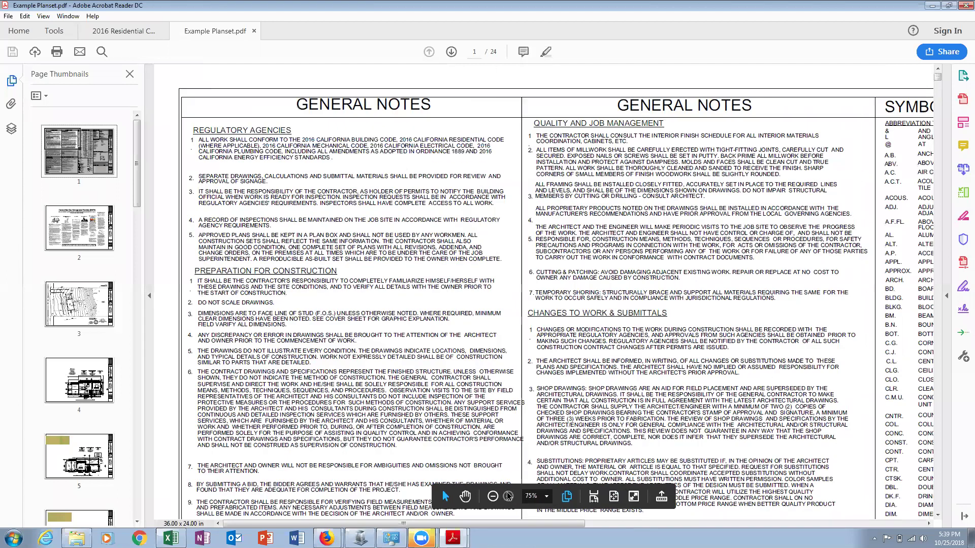
pyautogui.keyDown('ctrl'); pyautogui.scroll(1, 156, 239); pyautogui.keyUp('ctrl')
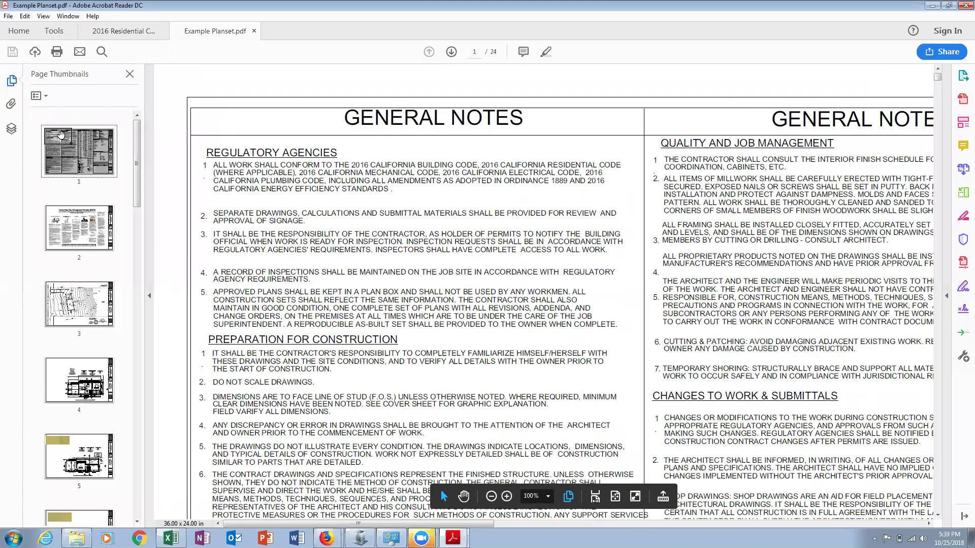
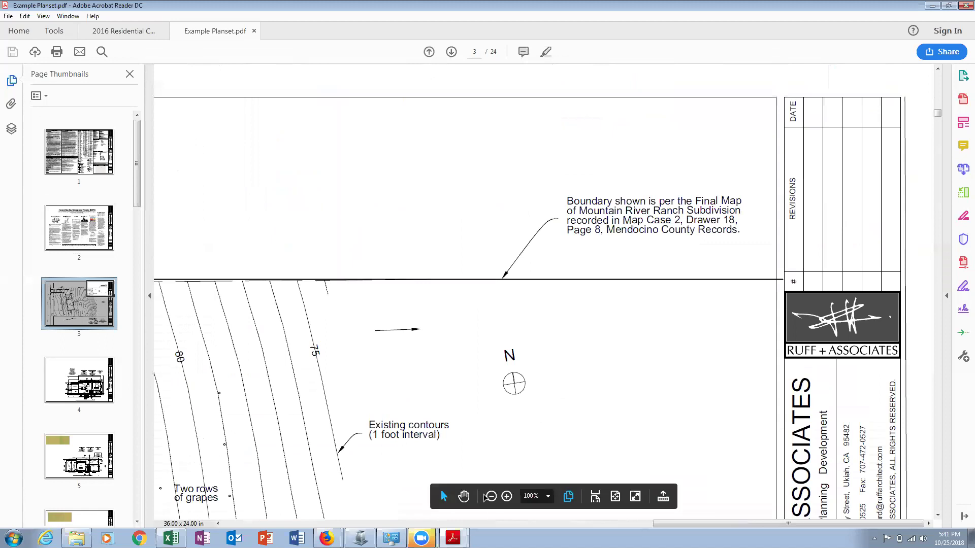
# Zoom the page 3 site plan out three steps, then jump back to planset page 1
pyautogui.click(492, 496)
pyautogui.click(492, 497)
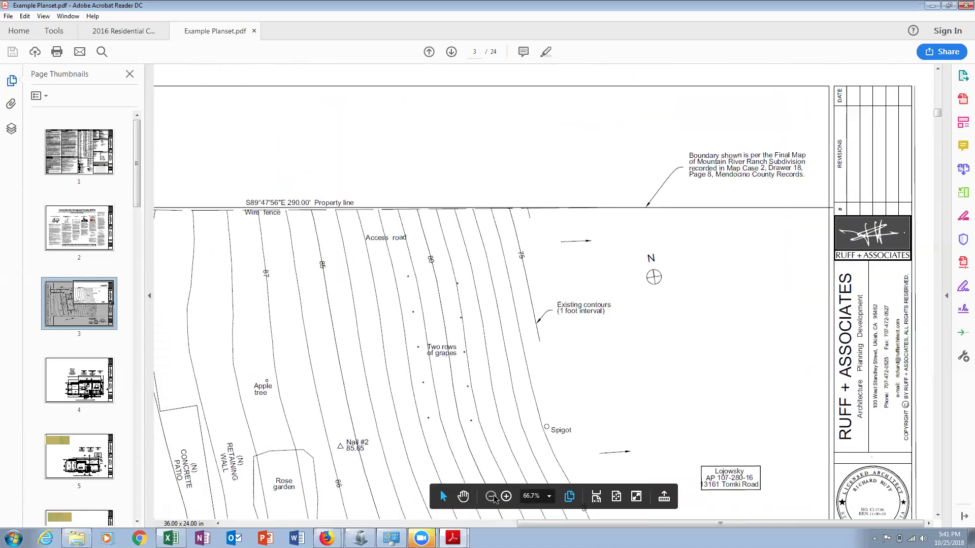
pyautogui.click(491, 497)
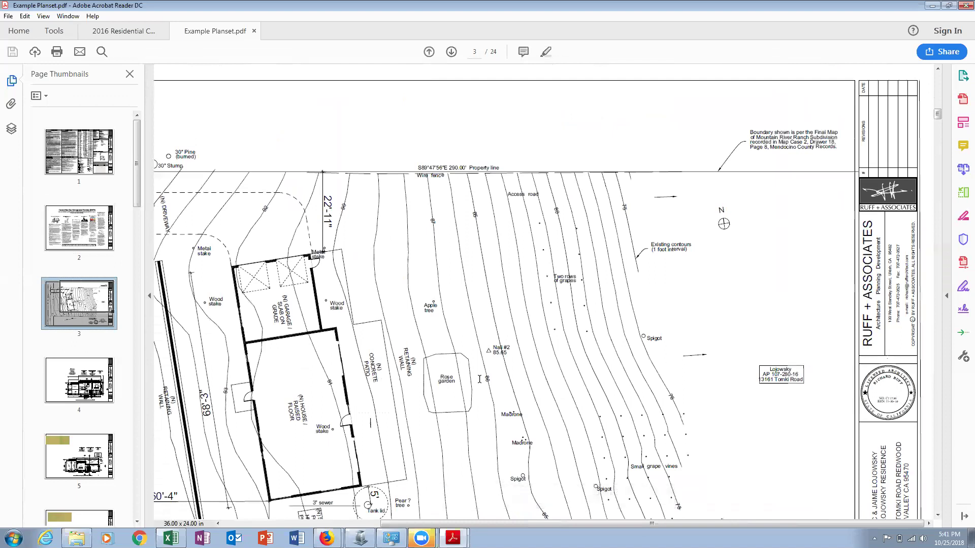
pyautogui.click(99, 148)
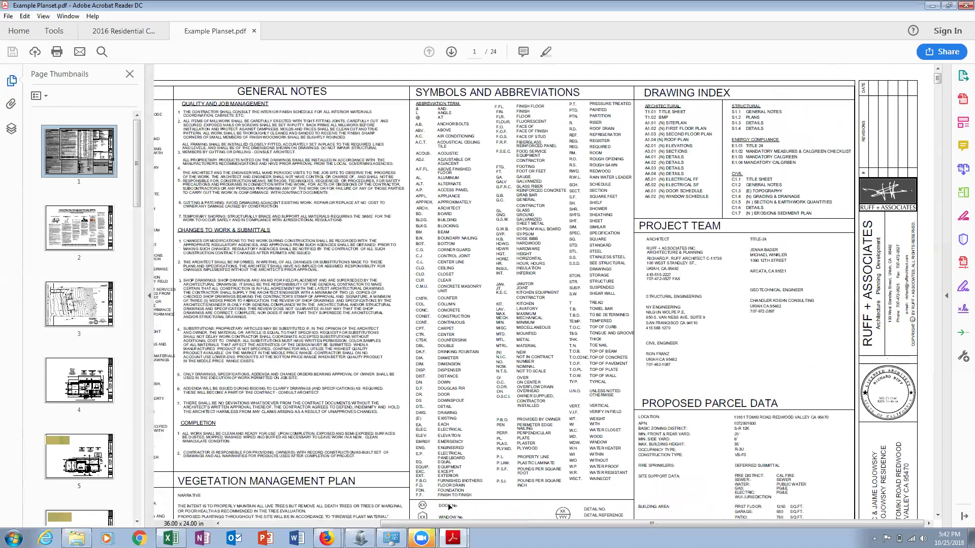
# Read the title sheet's Project Team, Scope of Work and Proposed Parcel Data at 100%
pyautogui.click(508, 498)
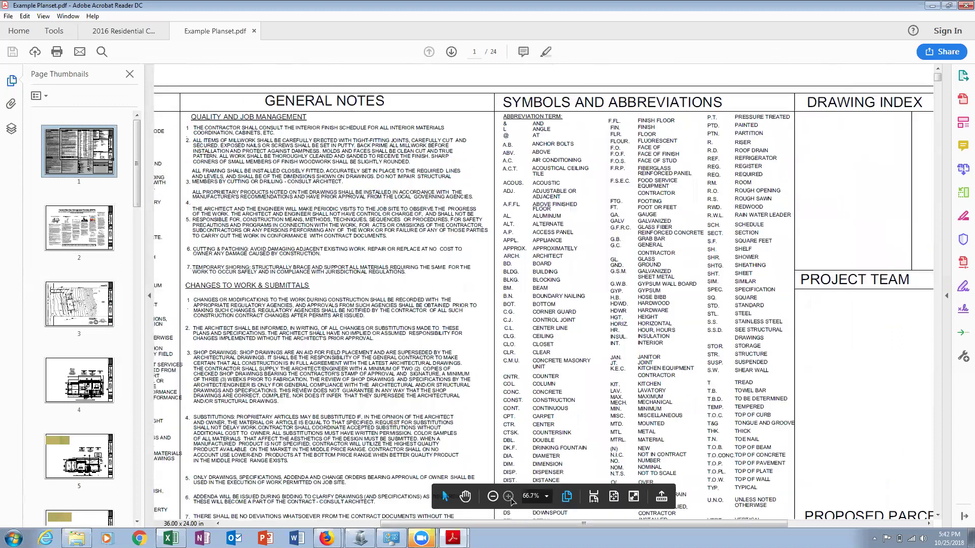
pyautogui.click(506, 496)
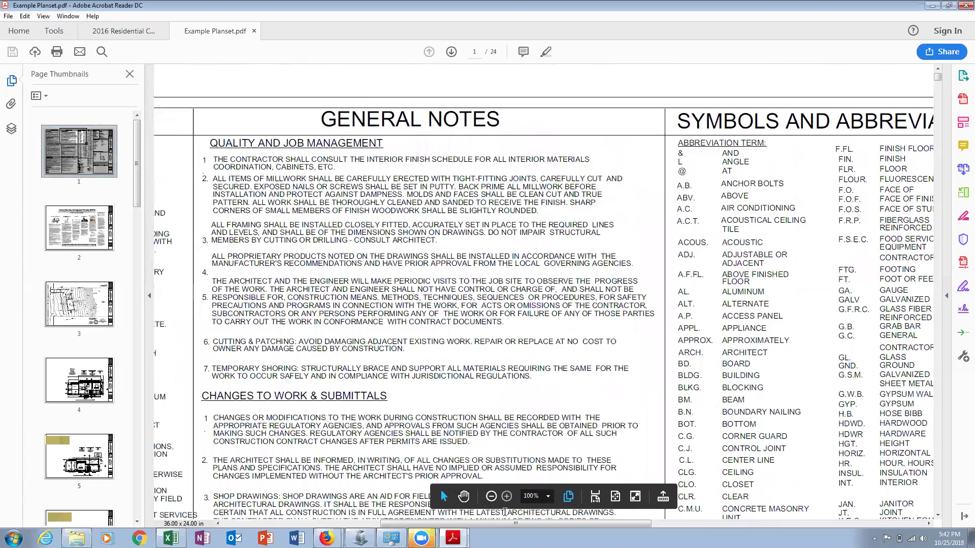
pyautogui.moveTo(504, 527); pyautogui.dragTo(757, 508)
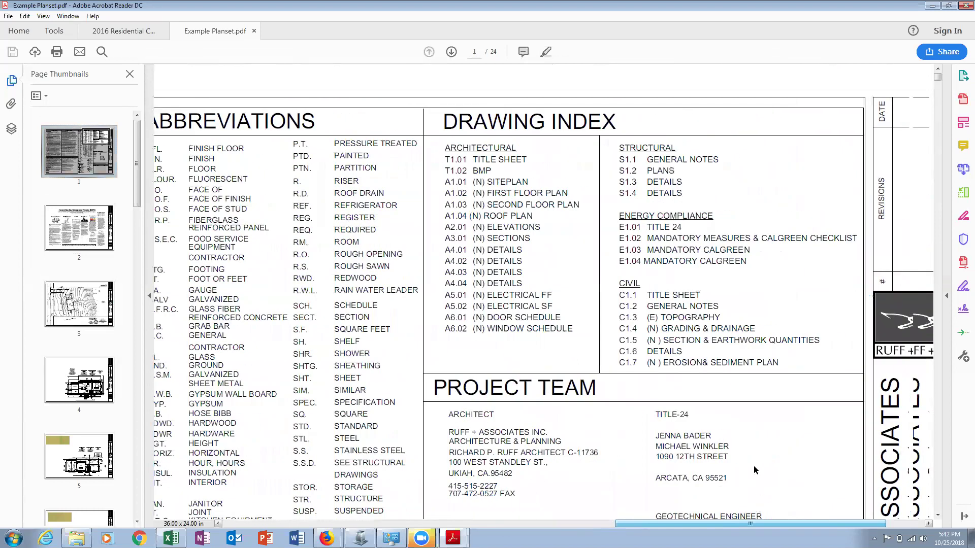
pyautogui.scroll(-1, 754, 465)
pyautogui.scroll(-3, 754, 464)
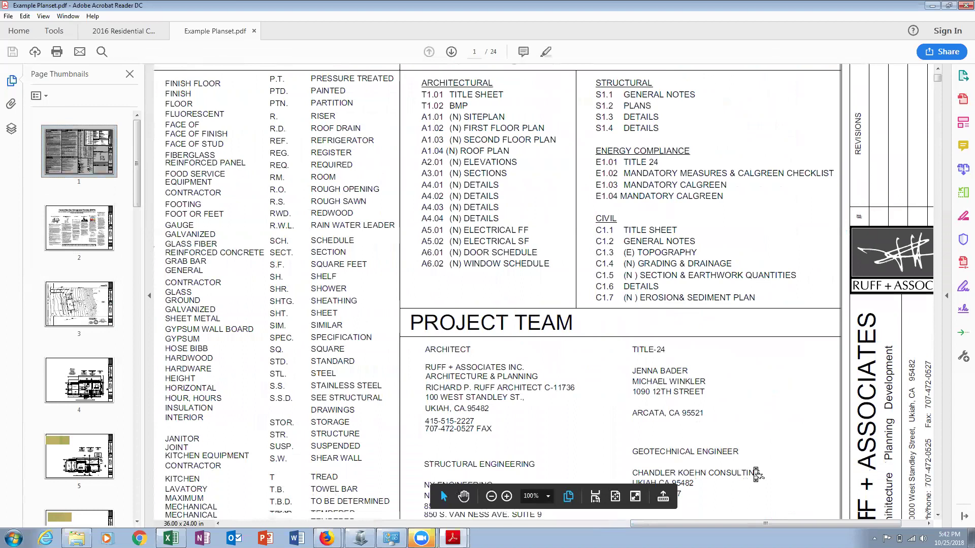
pyautogui.scroll(-3, 755, 470)
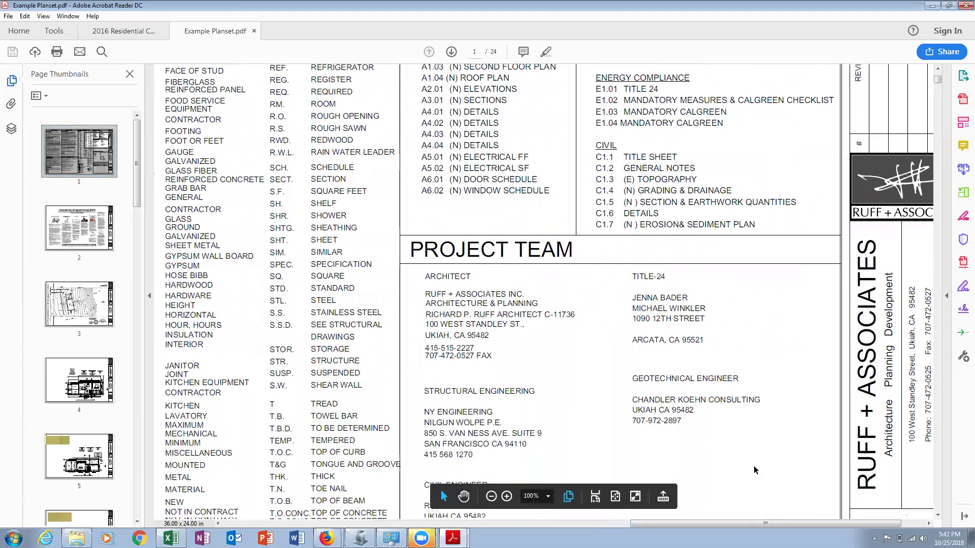
pyautogui.scroll(-2, 754, 466)
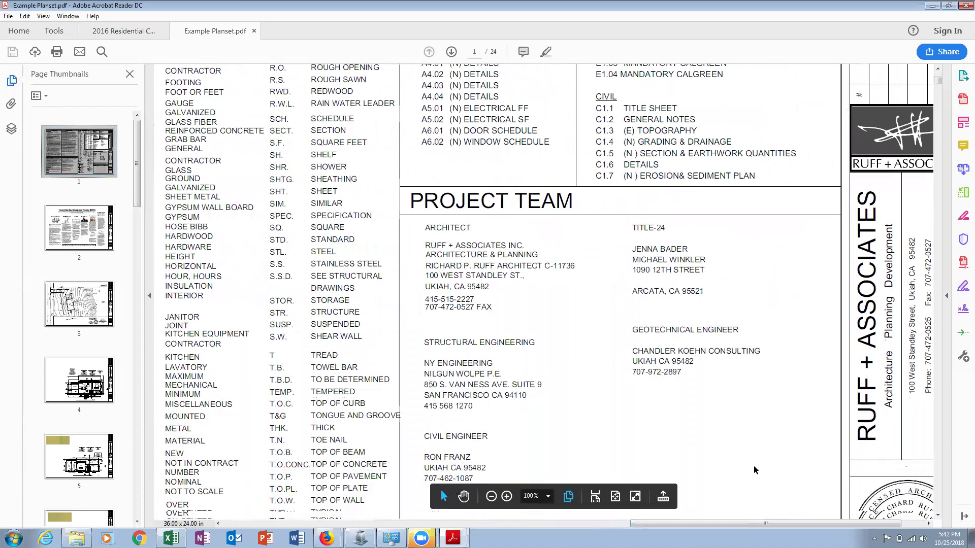
pyautogui.scroll(-15, 765, 412)
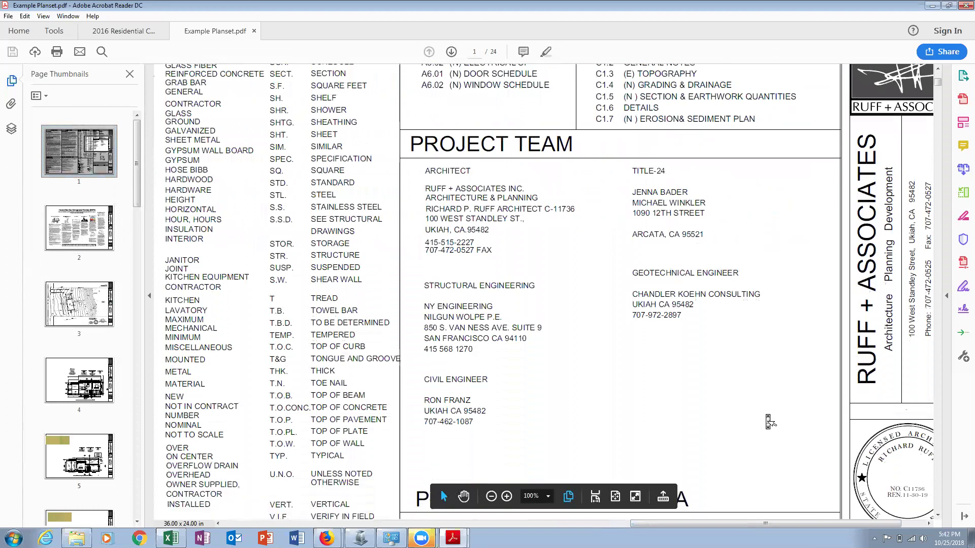
pyautogui.scroll(-6, 765, 414)
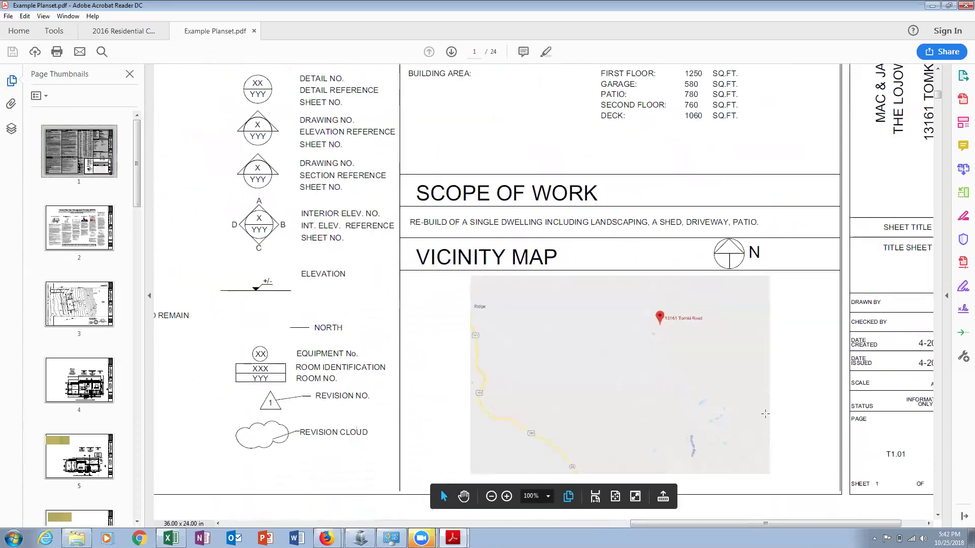
pyautogui.scroll(10, 765, 414)
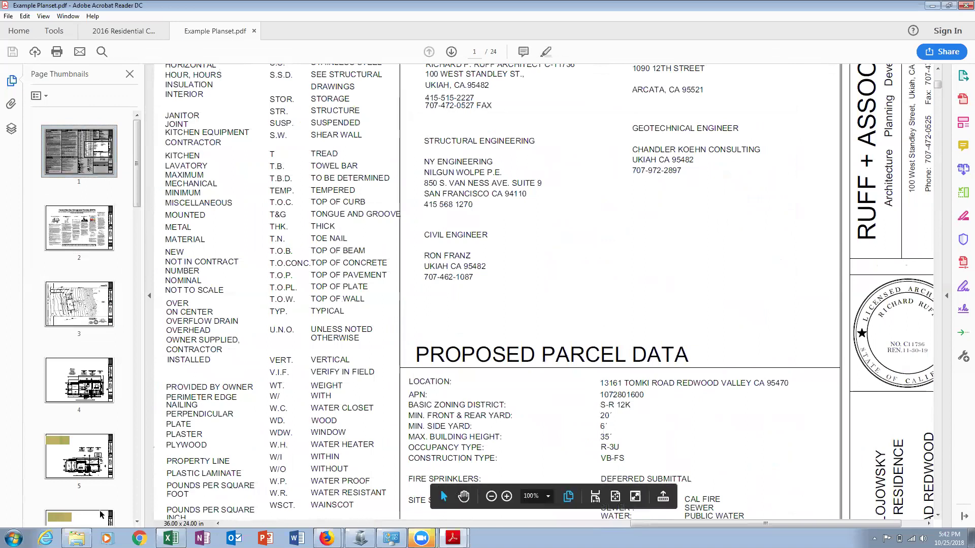
pyautogui.click(76, 538)
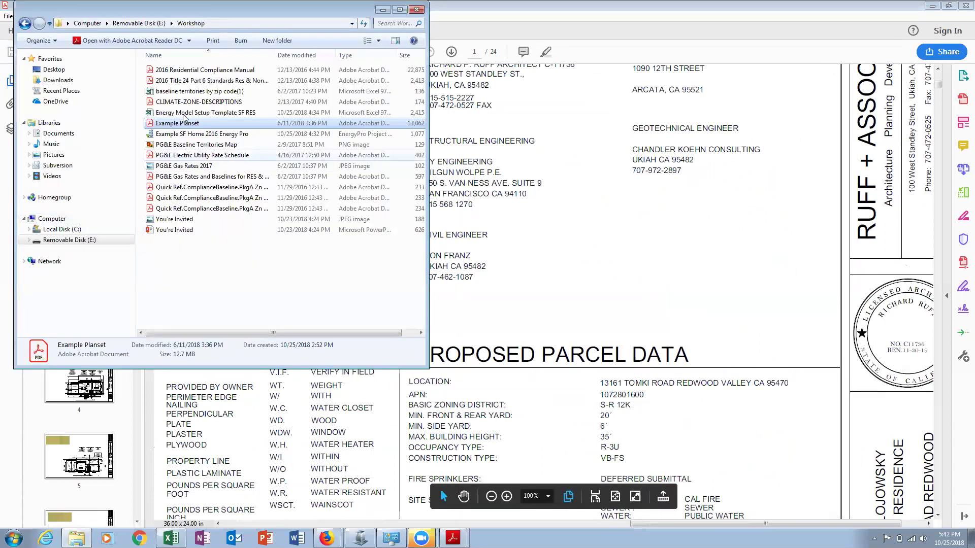
# Open CLIMATE-ZONE-DESCRIPTIONS and scan the city list around the Redwood entries
pyautogui.doubleClick(192, 101)
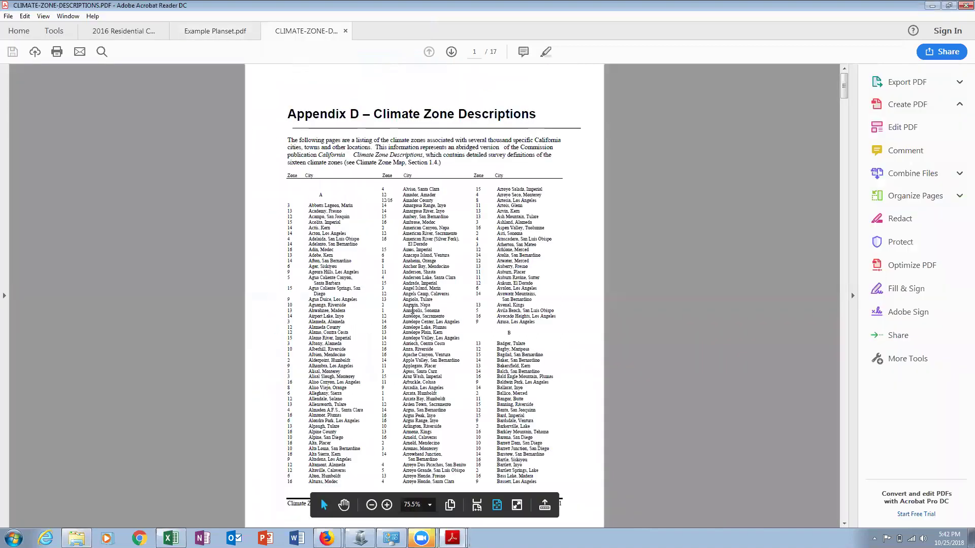
pyautogui.scroll(-20, 413, 311)
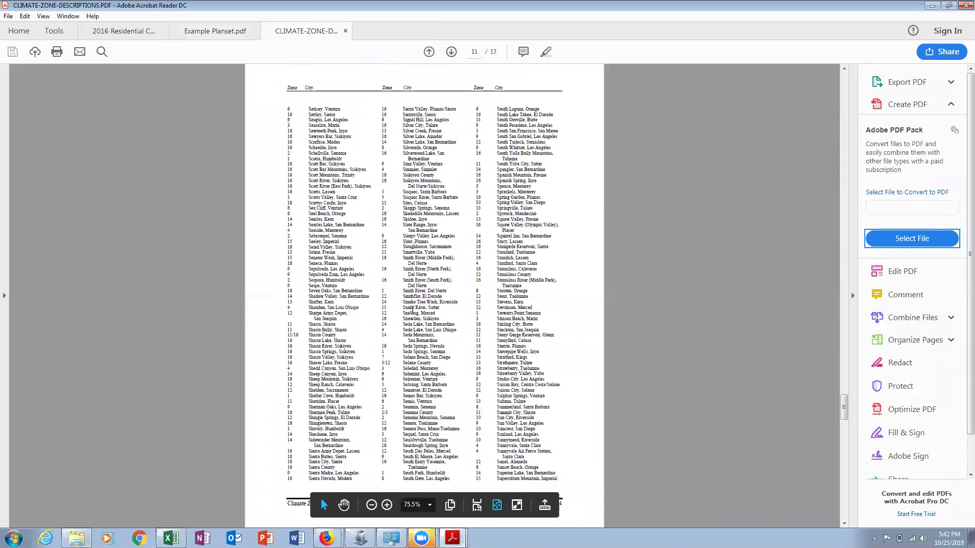
pyautogui.scroll(5, 411, 308)
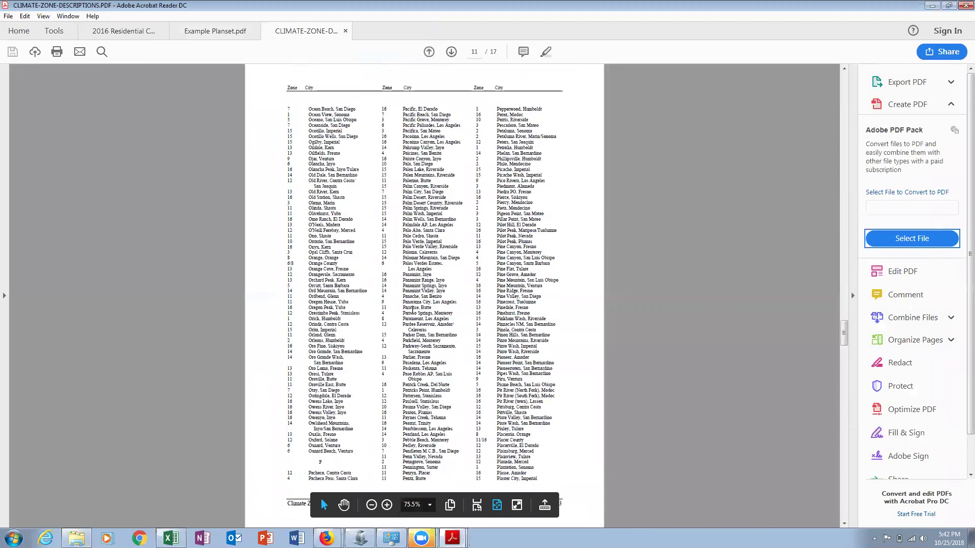
pyautogui.scroll(-5, 412, 308)
pyautogui.moveTo(414, 317); pyautogui.dragTo(421, 414)
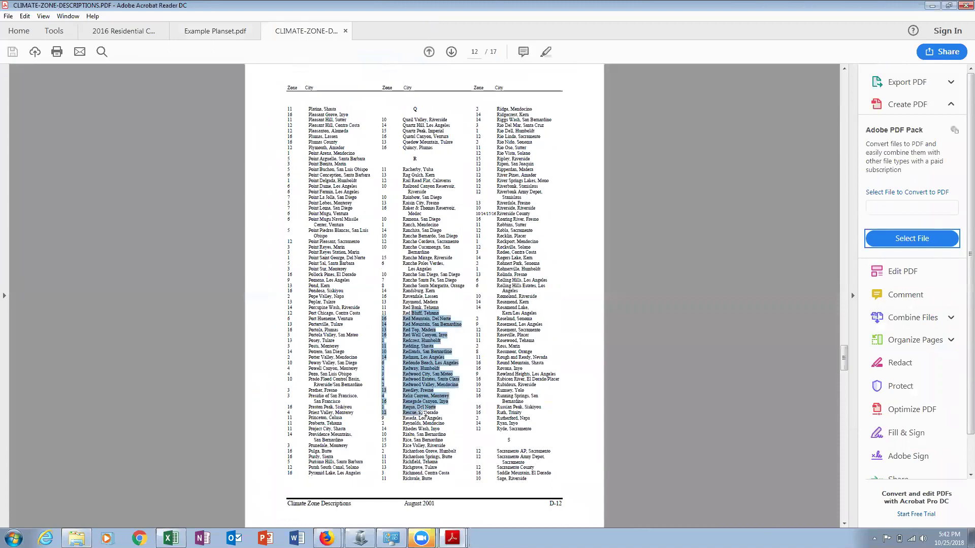
pyautogui.click(466, 373)
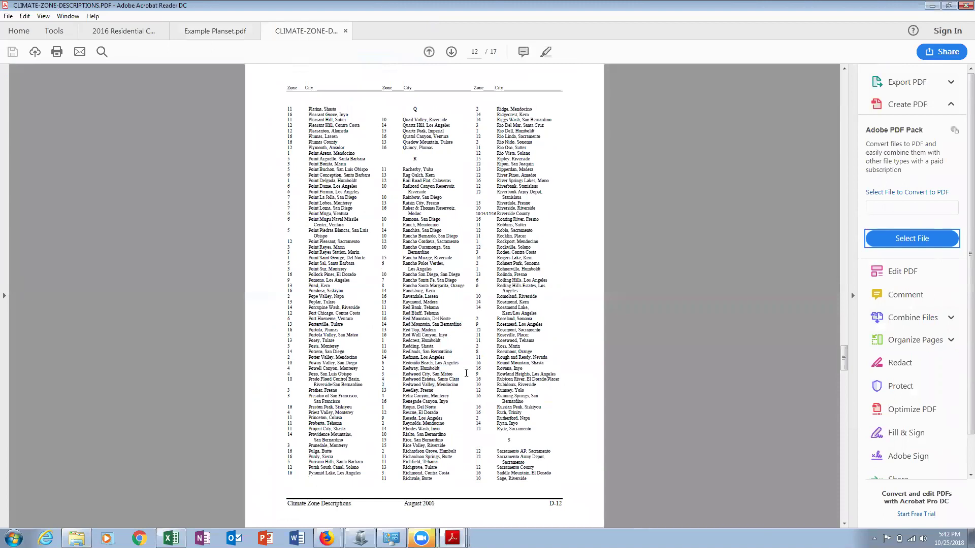
pyautogui.moveTo(384, 386); pyautogui.dragTo(395, 383)
pyautogui.click(398, 383)
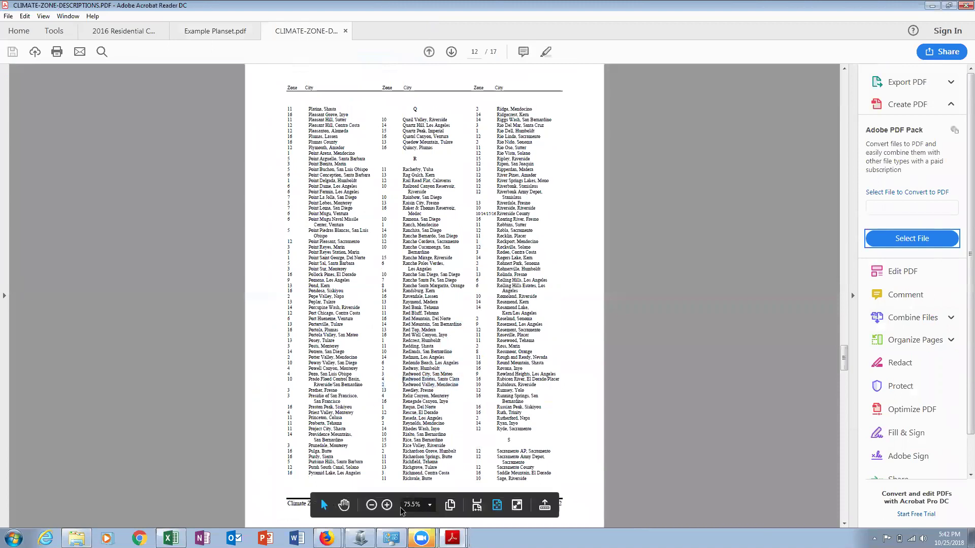
# Zoom the list to 175% and confirm Redwood Valley, Mendocino falls in climate zone 2
pyautogui.click(388, 506)
pyautogui.click(387, 505)
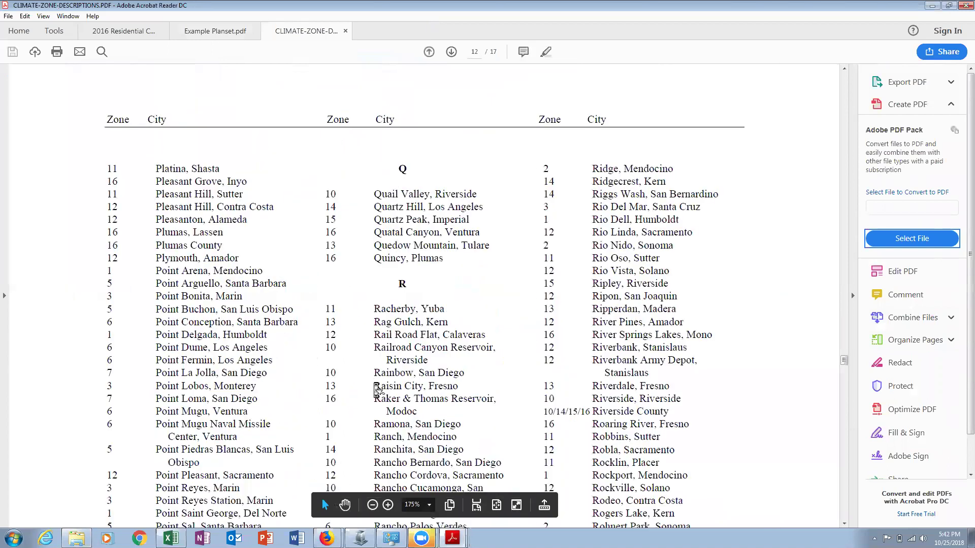
pyautogui.scroll(-2, 374, 386)
pyautogui.scroll(-20, 374, 382)
pyautogui.scroll(8, 374, 381)
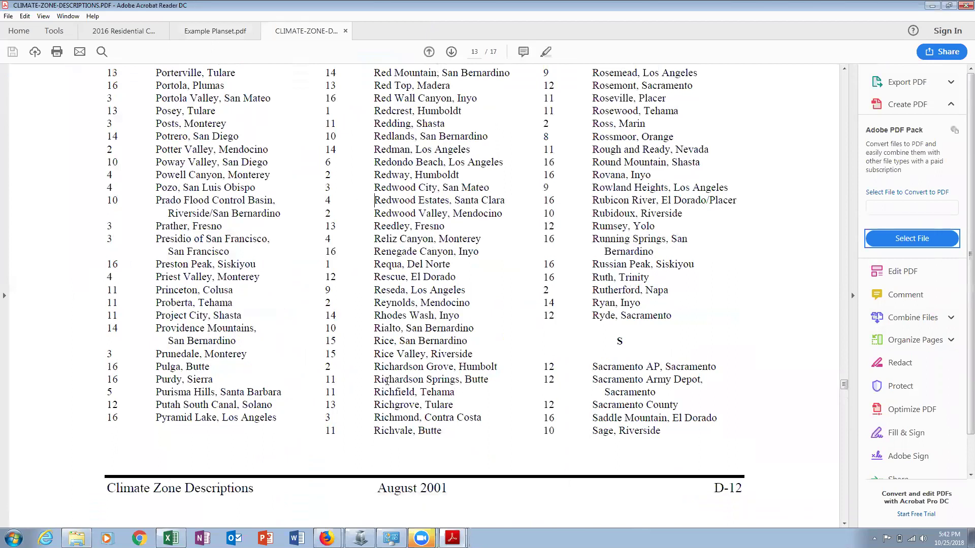
pyautogui.moveTo(327, 538)
# Return to Example Planset and pan the page 3 site plan to the house, tank lid and Madrones
pyautogui.click(238, 31)
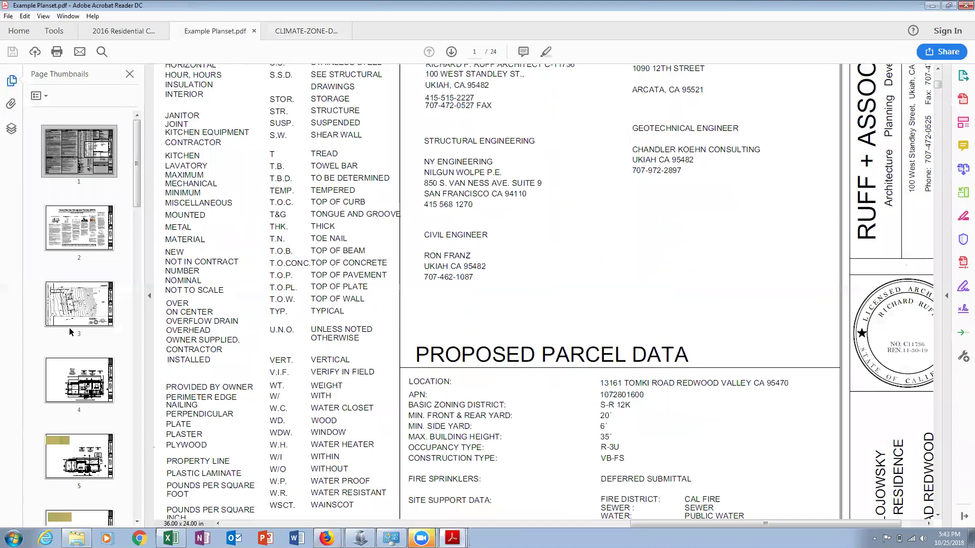
pyautogui.click(71, 307)
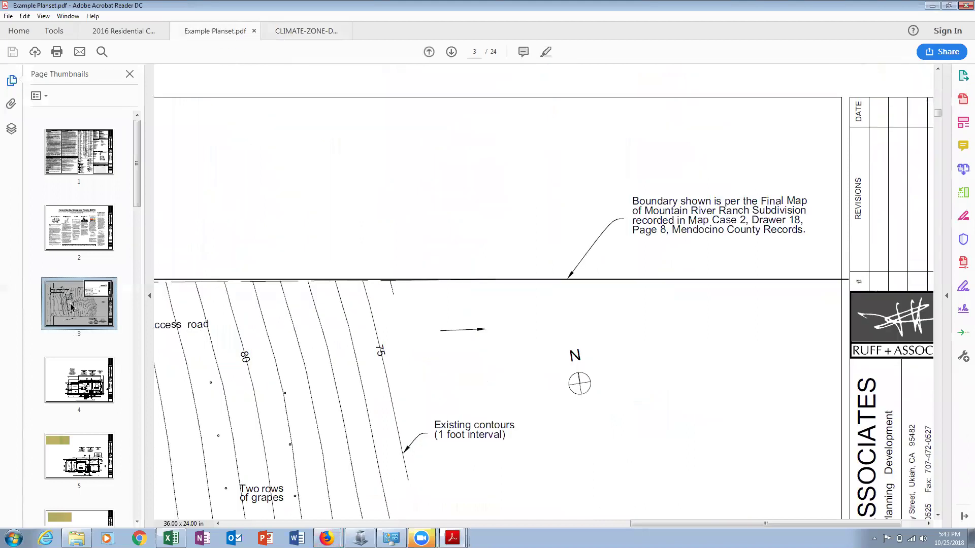
pyautogui.moveTo(89, 294); pyautogui.dragTo(71, 308)
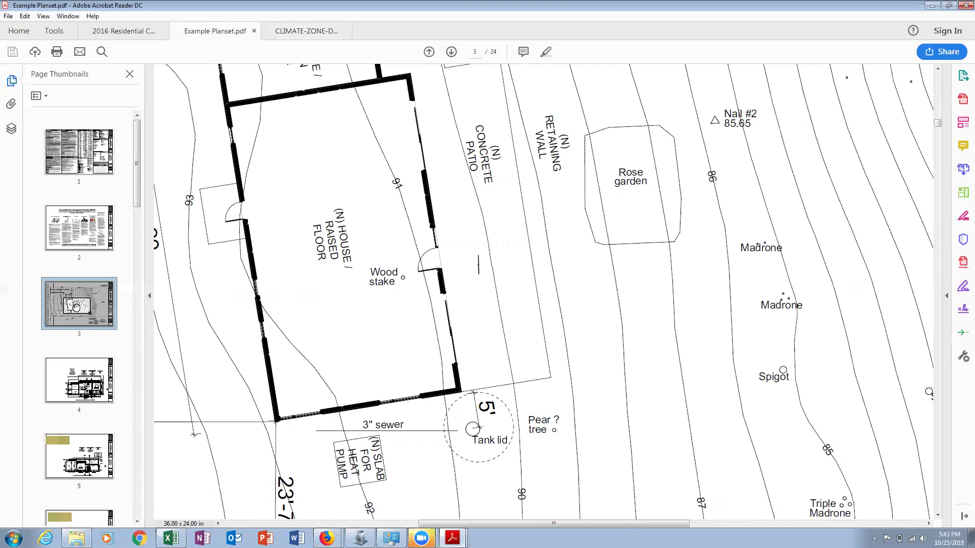
pyautogui.moveTo(75, 307); pyautogui.dragTo(70, 301)
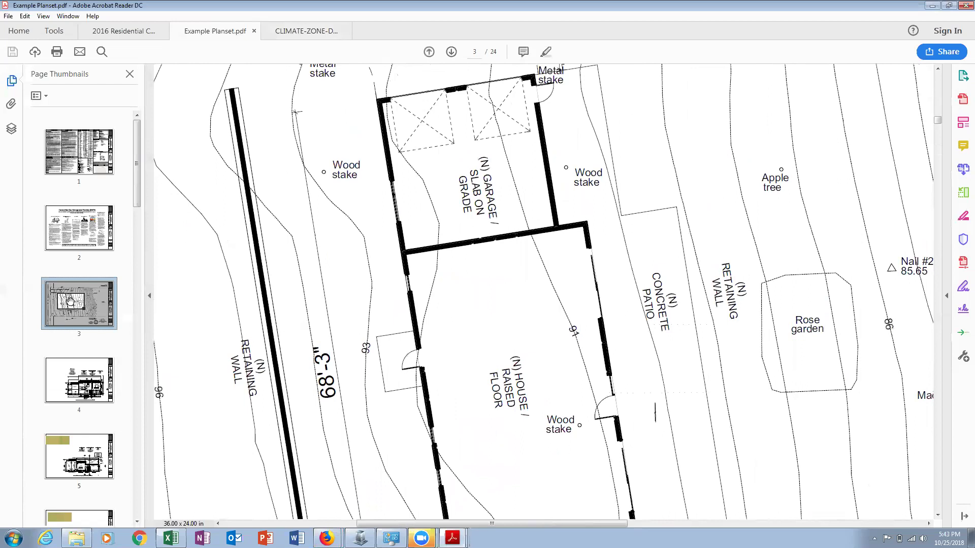
pyautogui.moveTo(70, 301); pyautogui.dragTo(93, 311)
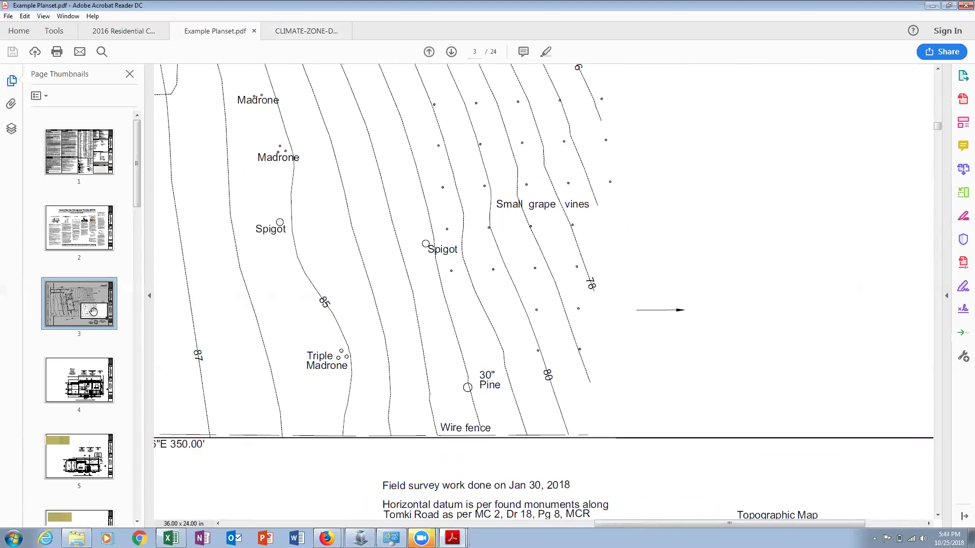
pyautogui.click(89, 374)
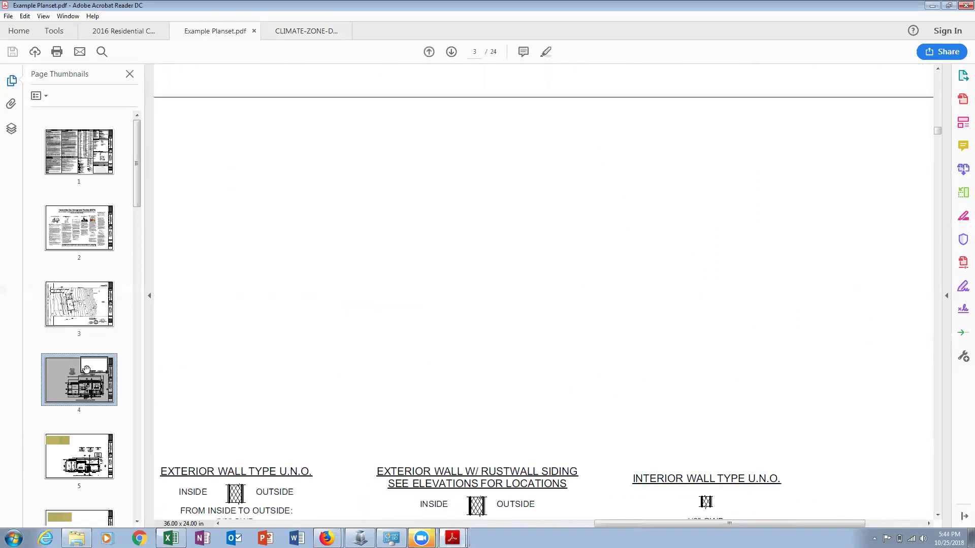
# Pan down to the page 4 floor plan, then view page 5's full house rendering
pyautogui.moveTo(89, 368)
pyautogui.mouseDown()
pyautogui.moveTo(89, 391)
pyautogui.moveTo(71, 392)
pyautogui.mouseUp()
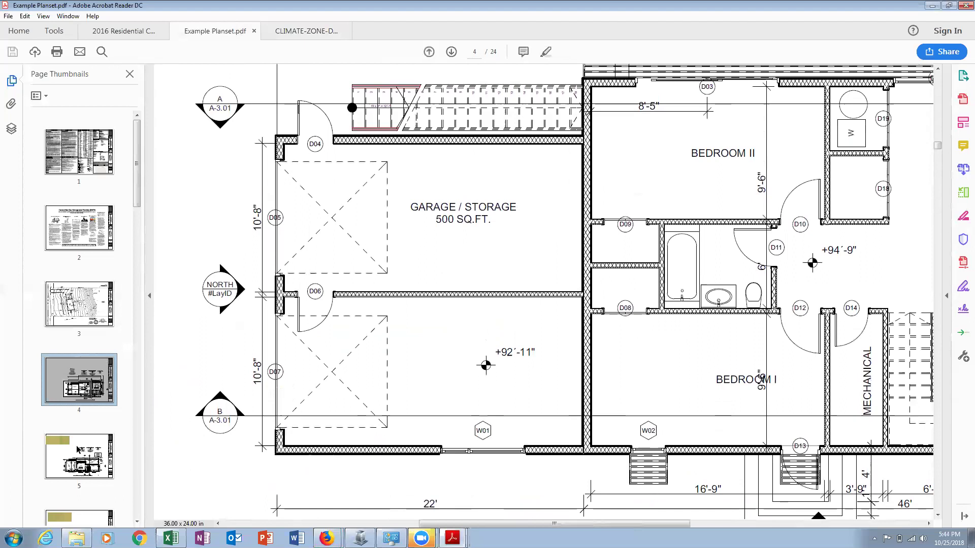
pyautogui.click(78, 443)
pyautogui.moveTo(78, 442); pyautogui.dragTo(64, 445)
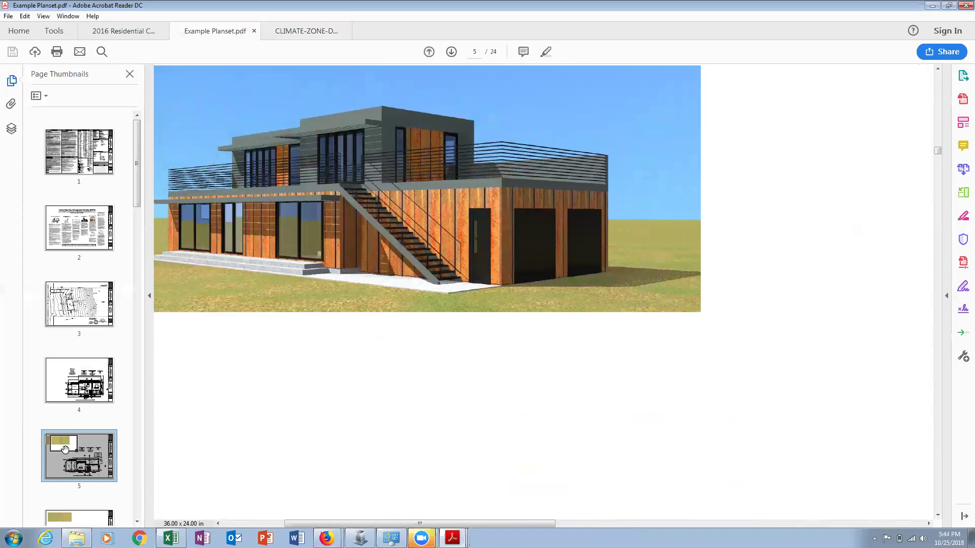
# Pan to the deck and kitchen, then check the page 6 roof-plan vents
pyautogui.moveTo(64, 450); pyautogui.dragTo(89, 469)
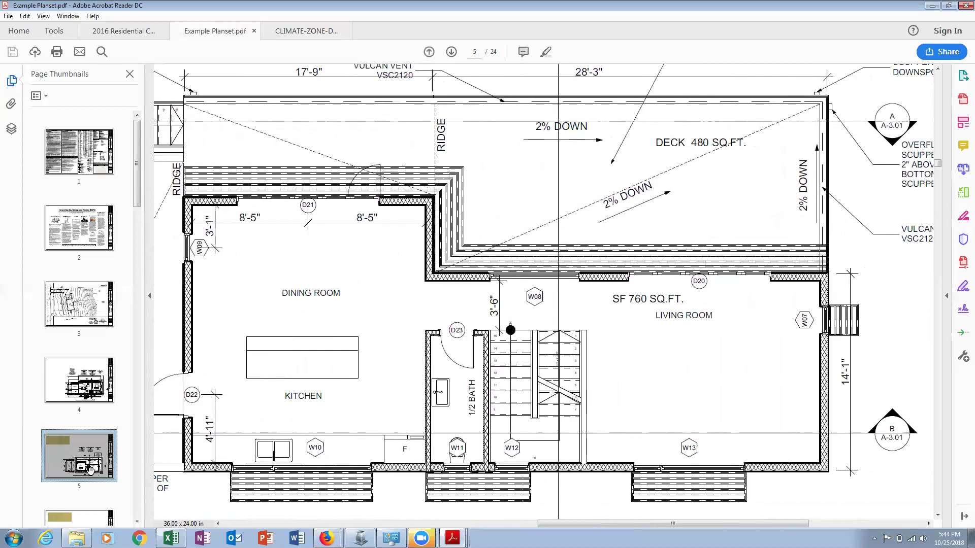
pyautogui.scroll(-3, 75, 453)
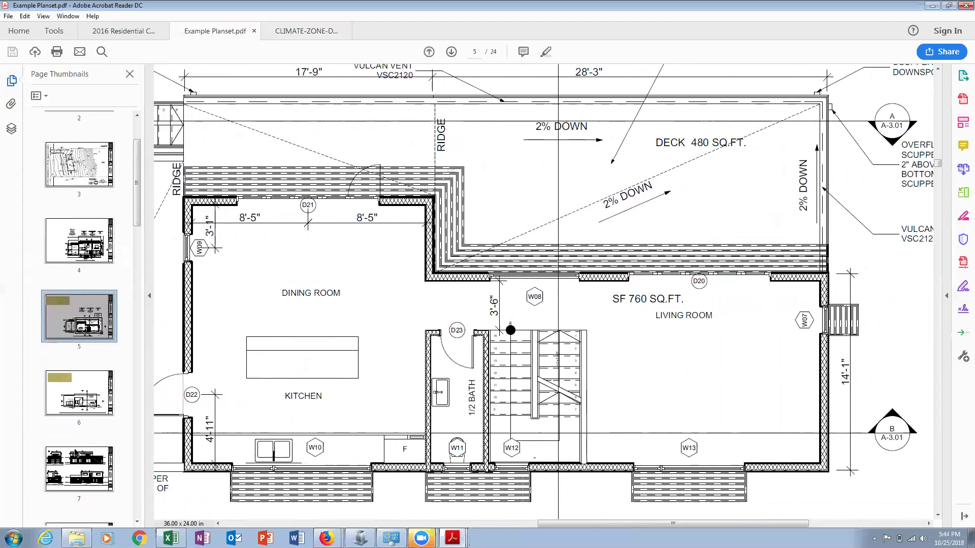
pyautogui.scroll(-1, 75, 453)
pyautogui.click(84, 344)
pyautogui.moveTo(84, 344); pyautogui.dragTo(79, 356)
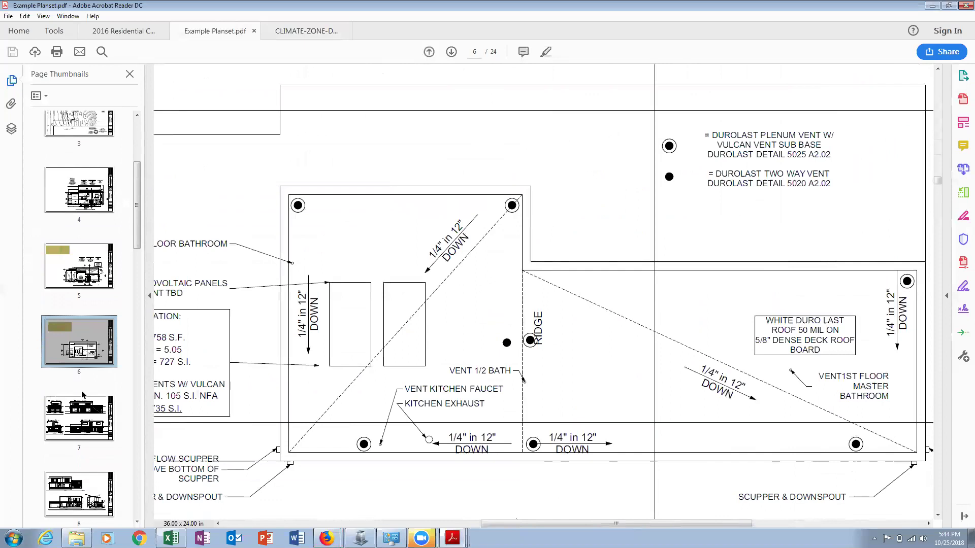
pyautogui.click(82, 406)
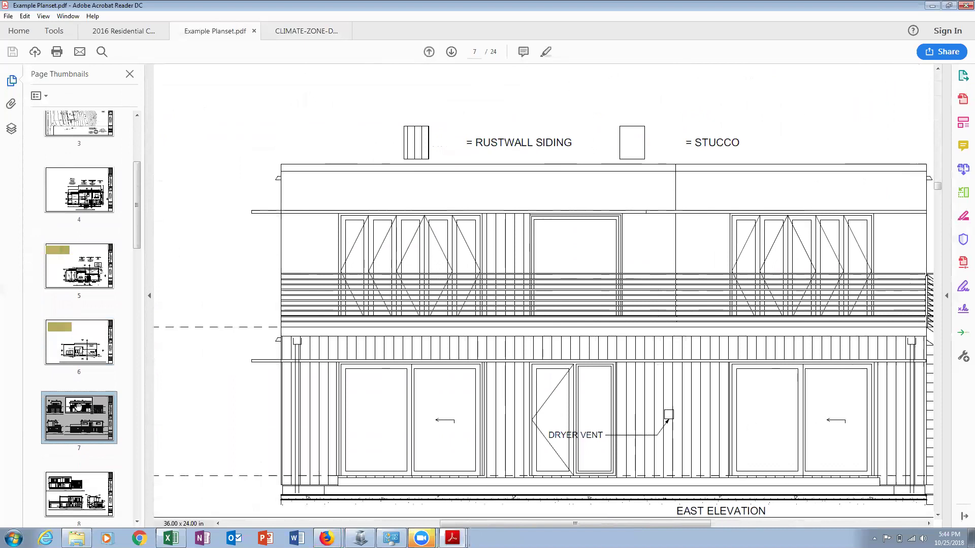
# Pan page 7 from the East Elevation across to the North Elevation
pyautogui.moveTo(77, 408); pyautogui.dragTo(78, 409)
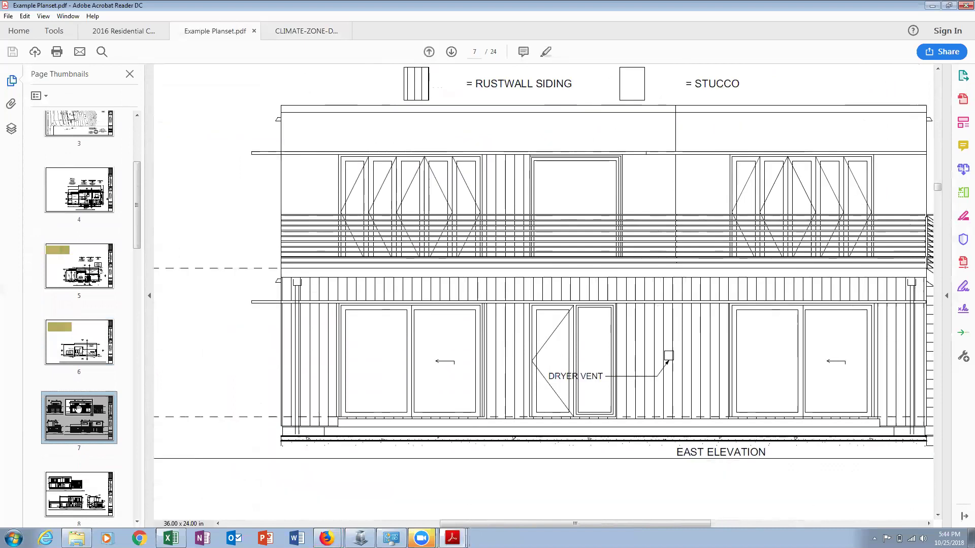
pyautogui.hscroll(3, 479, 396)
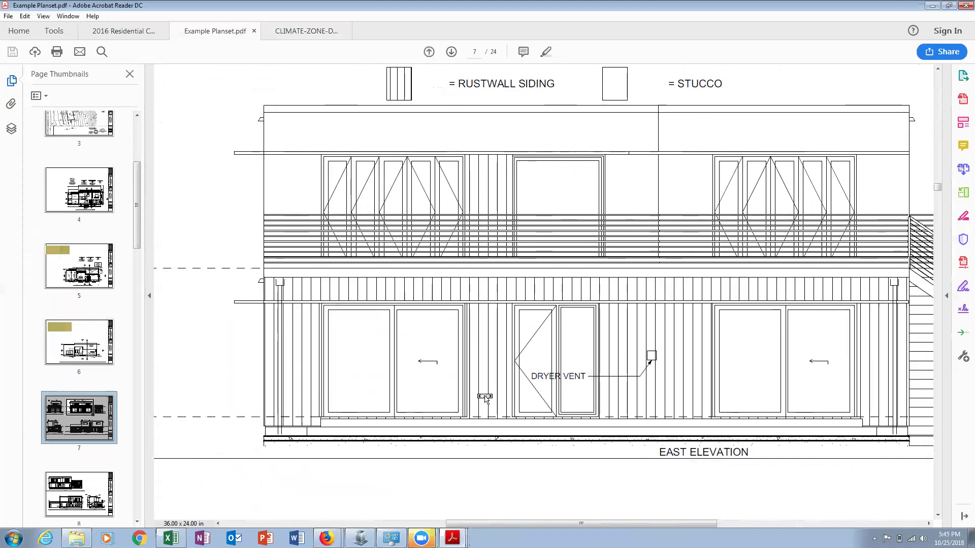
pyautogui.hscroll(2, 485, 397)
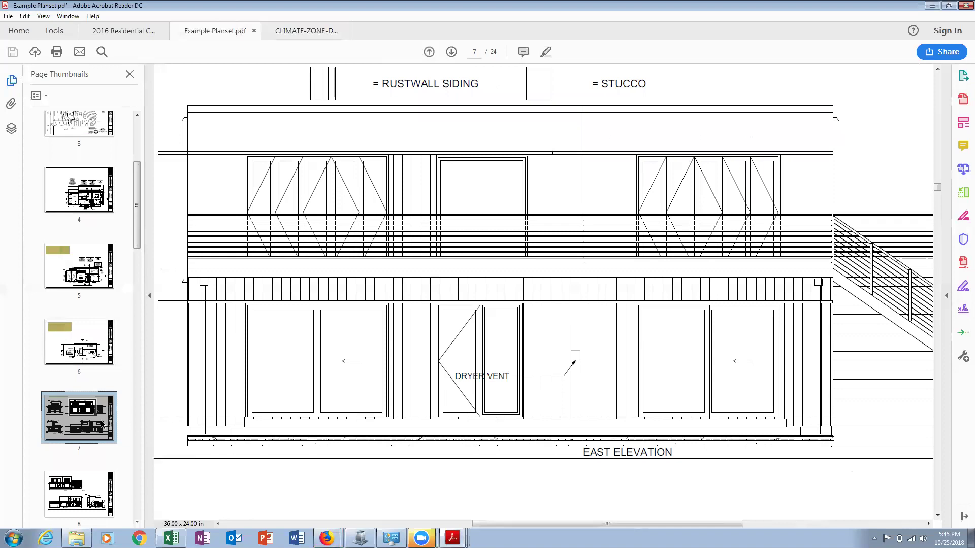
pyautogui.moveTo(84, 408); pyautogui.dragTo(54, 407)
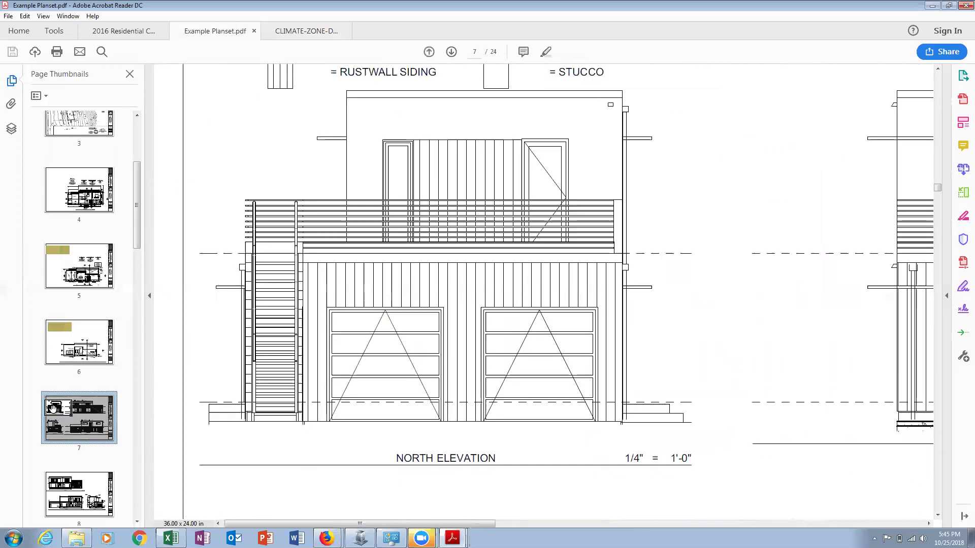
pyautogui.scroll(-1, 54, 411)
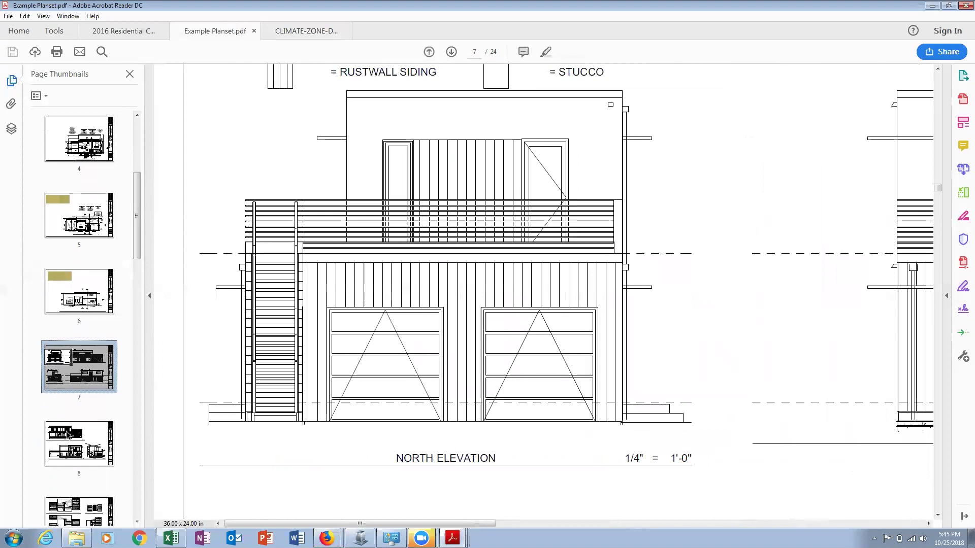
pyautogui.click(67, 434)
pyautogui.click(66, 368)
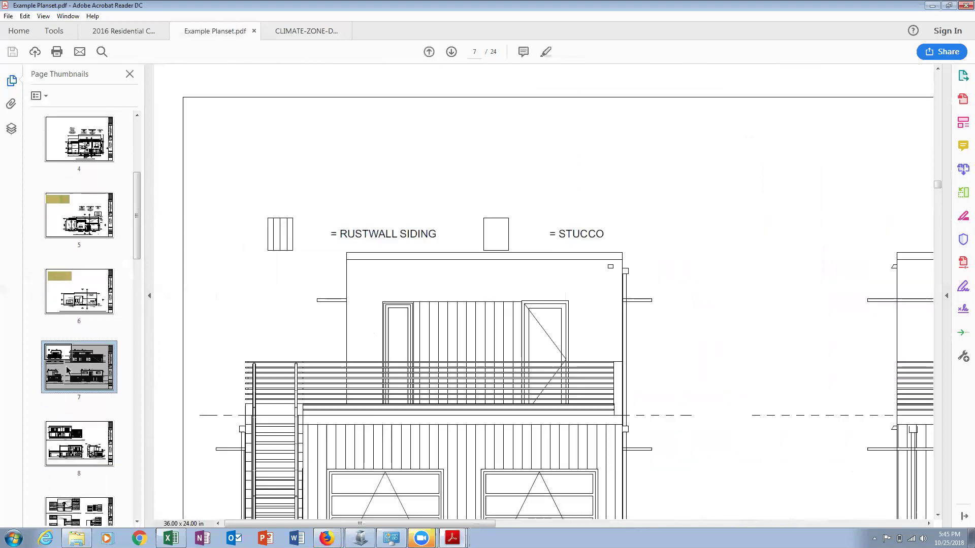
pyautogui.click(76, 445)
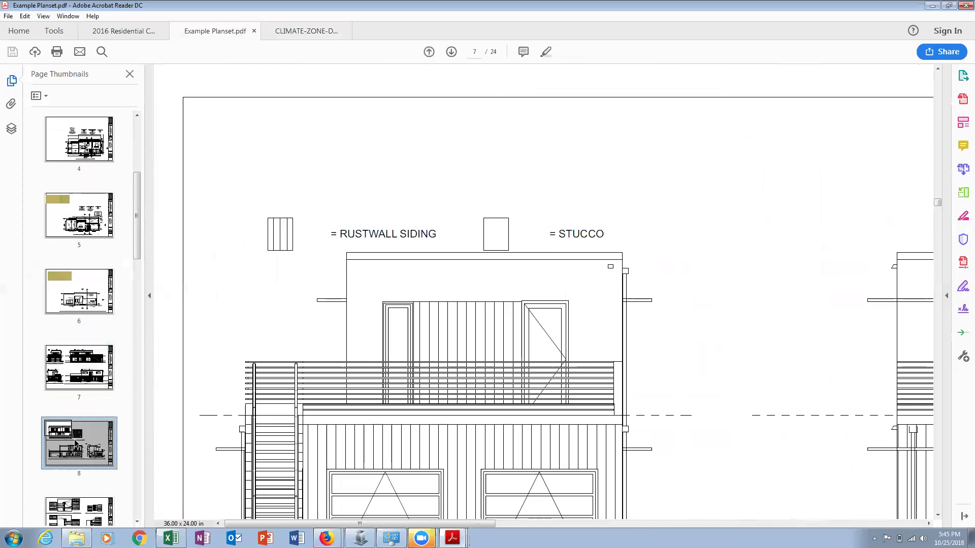
# Pan across page 8's Section AA down to the foundation and Class 1 vapor retarder
pyautogui.moveTo(63, 428); pyautogui.dragTo(65, 432)
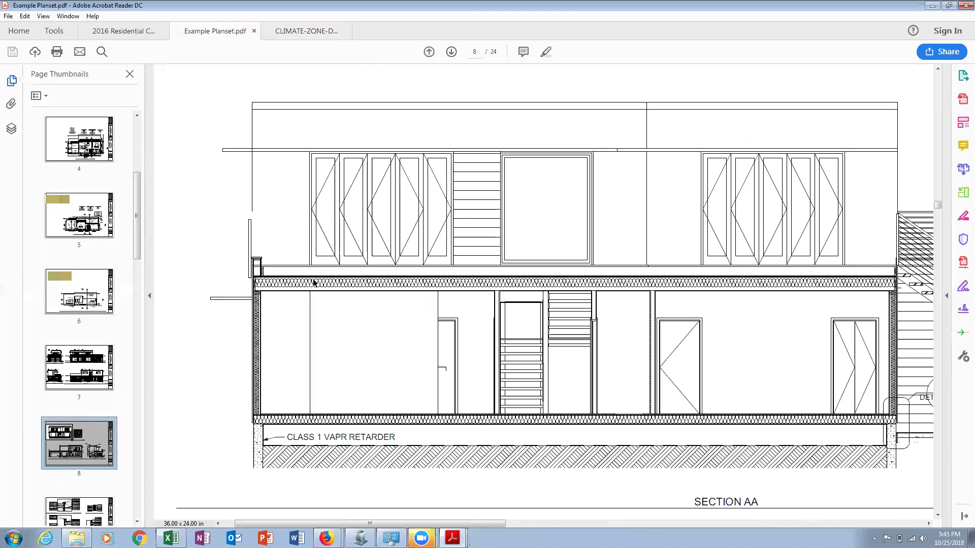
pyautogui.hscroll(3, 305, 284)
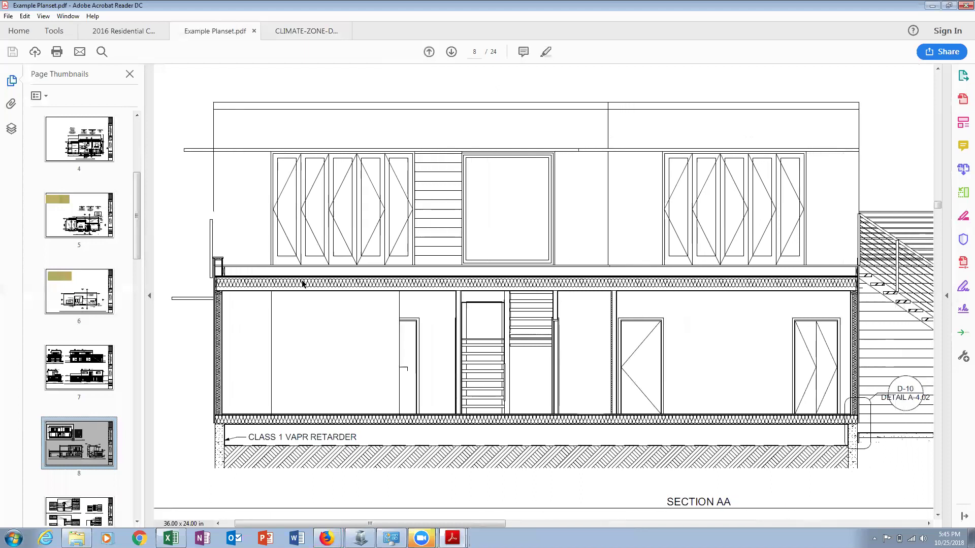
pyautogui.hscroll(2, 310, 285)
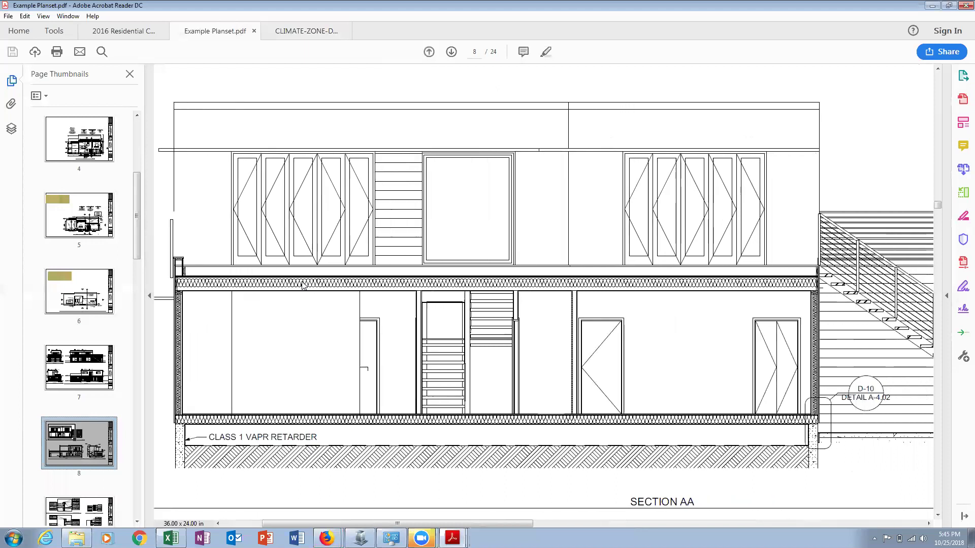
pyautogui.scroll(1, 302, 285)
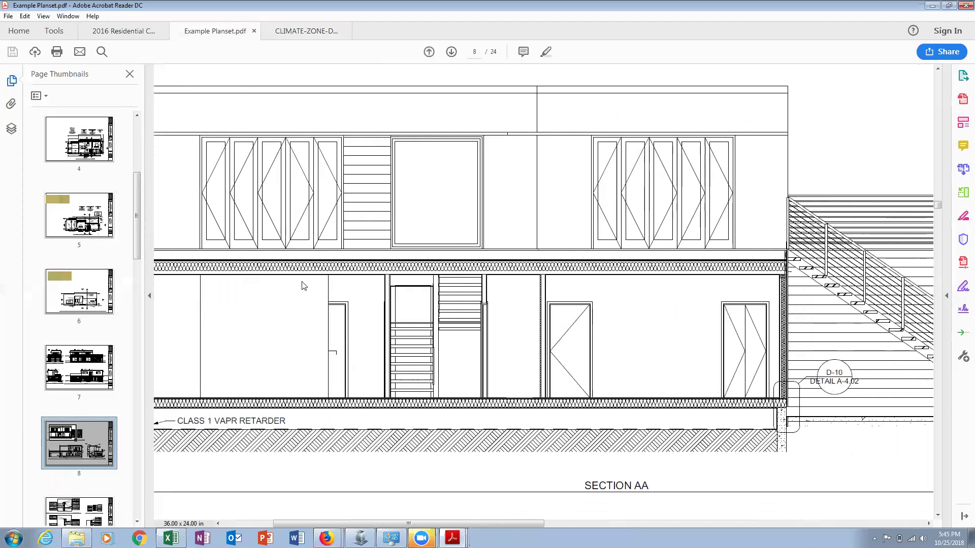
pyautogui.hscroll(-1, 303, 285)
pyautogui.hscroll(-1, 303, 286)
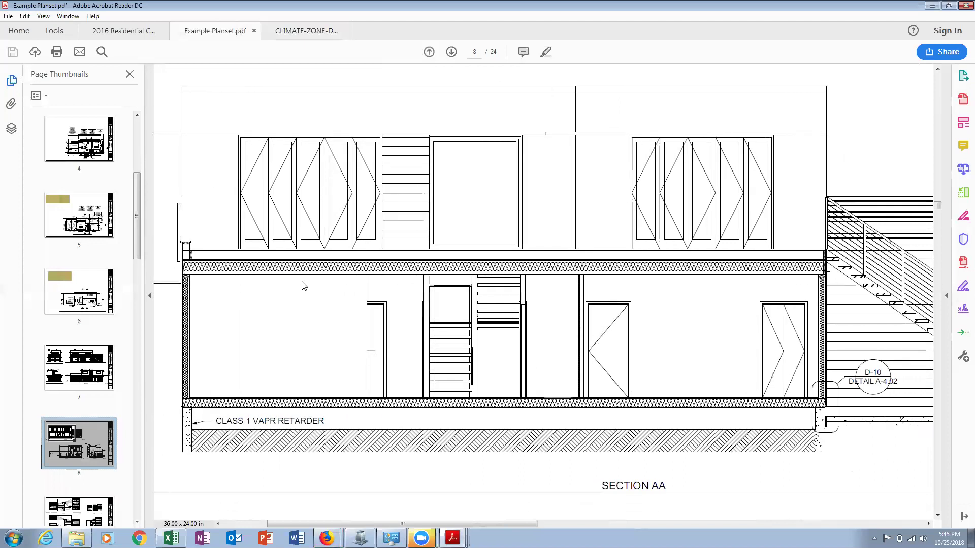
pyautogui.hscroll(-1, 303, 285)
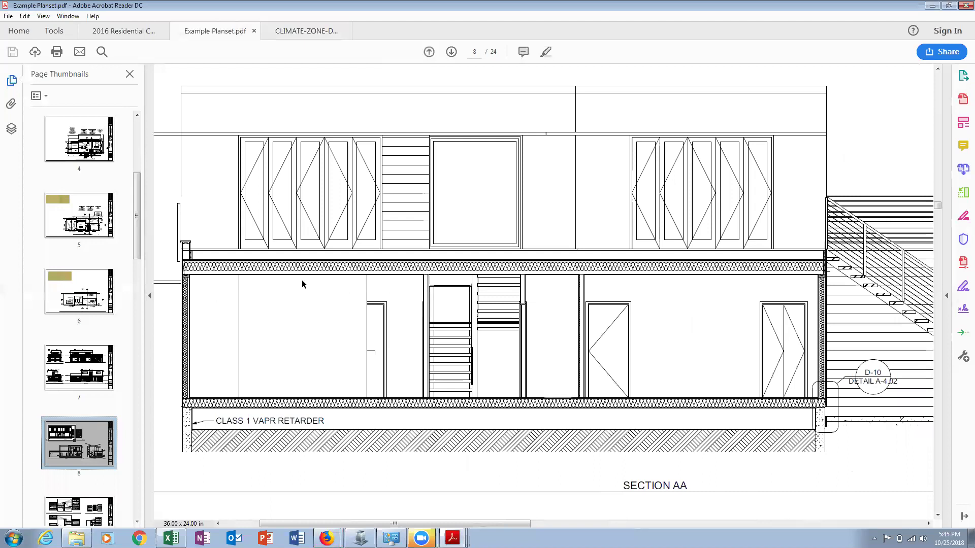
pyautogui.scroll(-2, 302, 282)
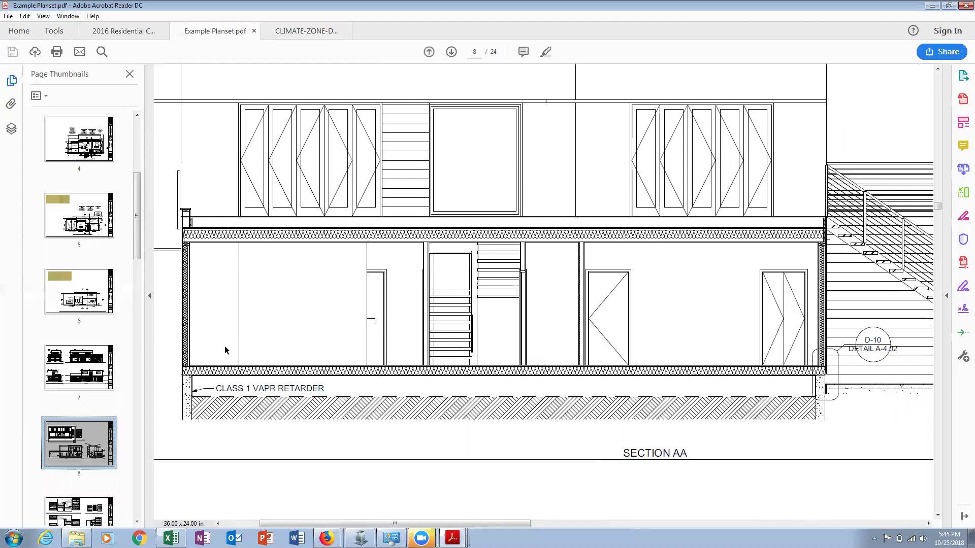
pyautogui.scroll(-3, 120, 388)
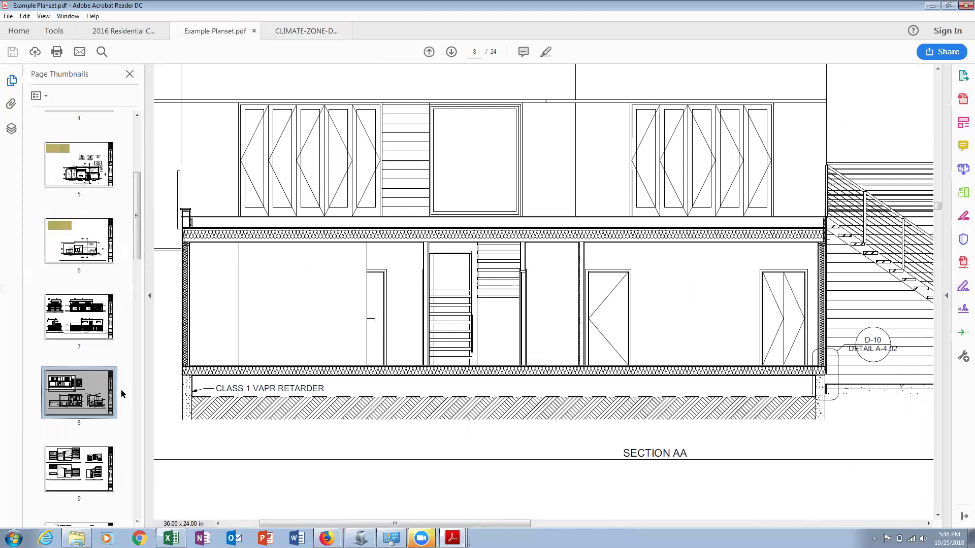
# Read page 9's D-01 parapet detail: metal coping cap, R-38 roof insulation and stucco wall
pyautogui.click(64, 396)
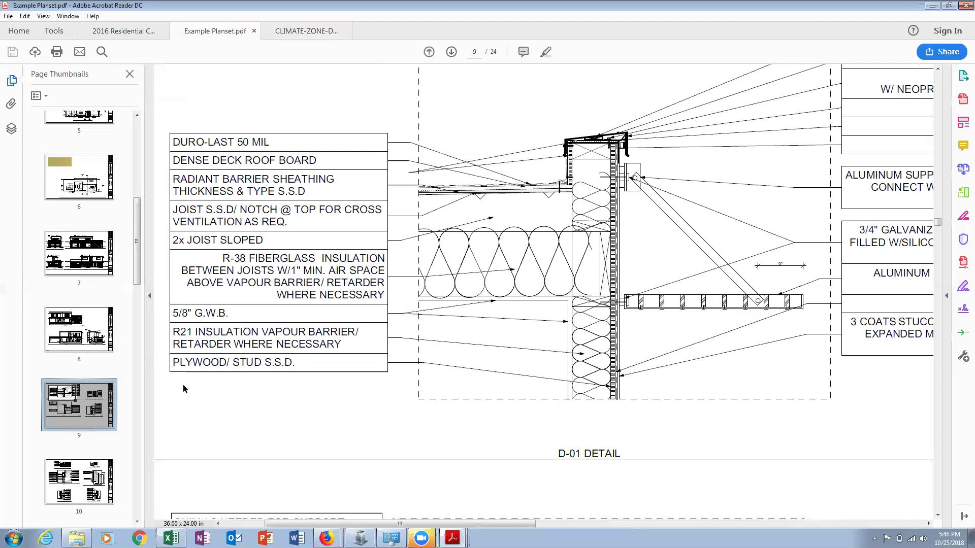
pyautogui.hscroll(1, 468, 355)
pyautogui.hscroll(10, 468, 356)
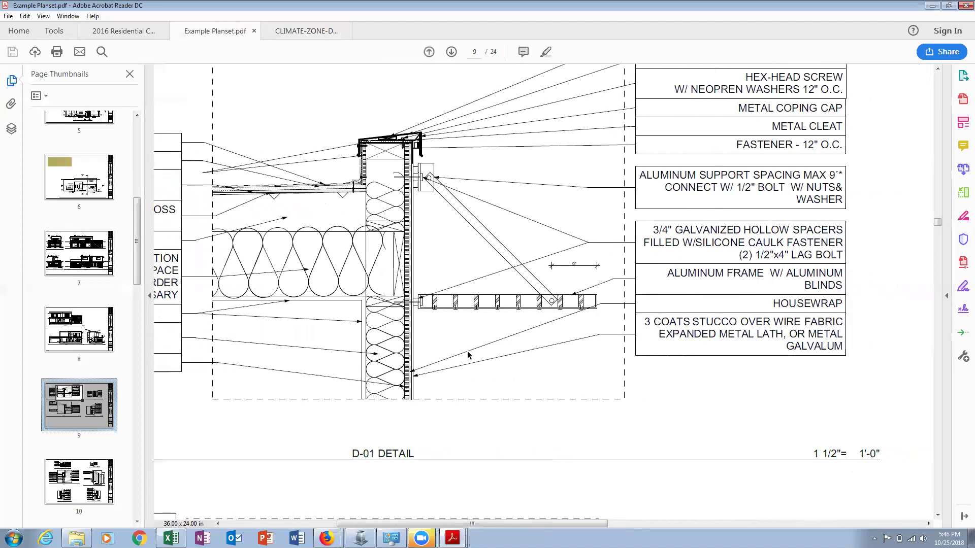
pyautogui.scroll(2, 468, 355)
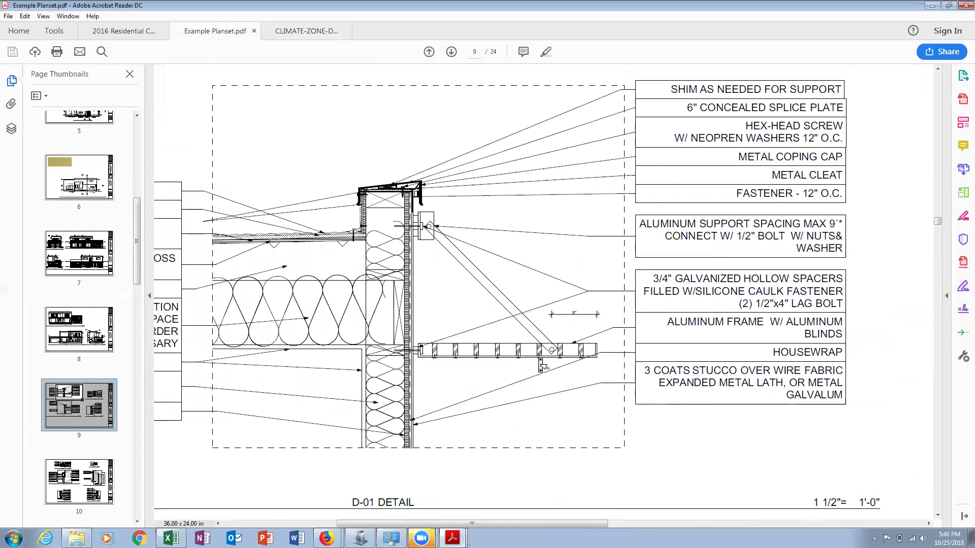
pyautogui.scroll(-3, 539, 360)
pyautogui.scroll(-4, 539, 360)
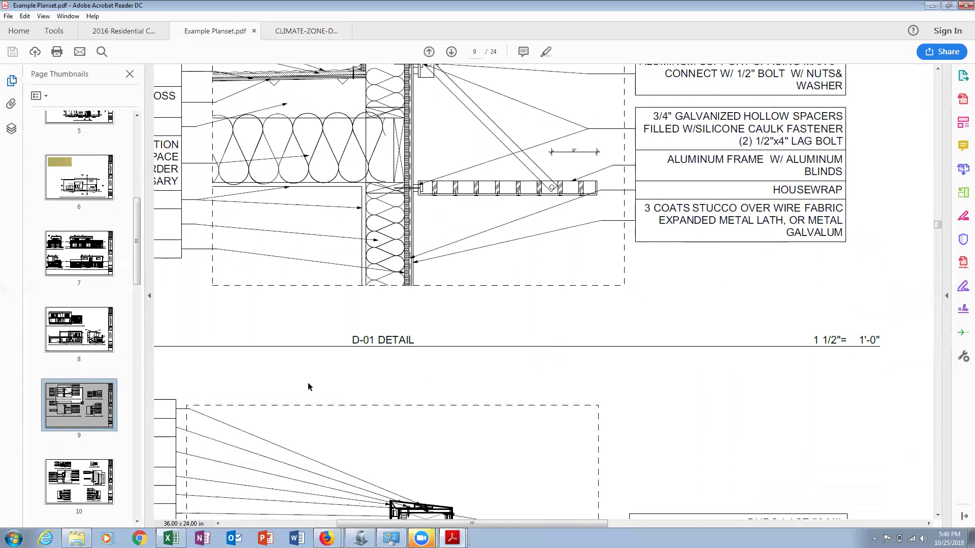
pyautogui.moveTo(71, 402)
pyautogui.mouseDown()
pyautogui.moveTo(73, 411)
pyautogui.moveTo(63, 410)
pyautogui.mouseUp()
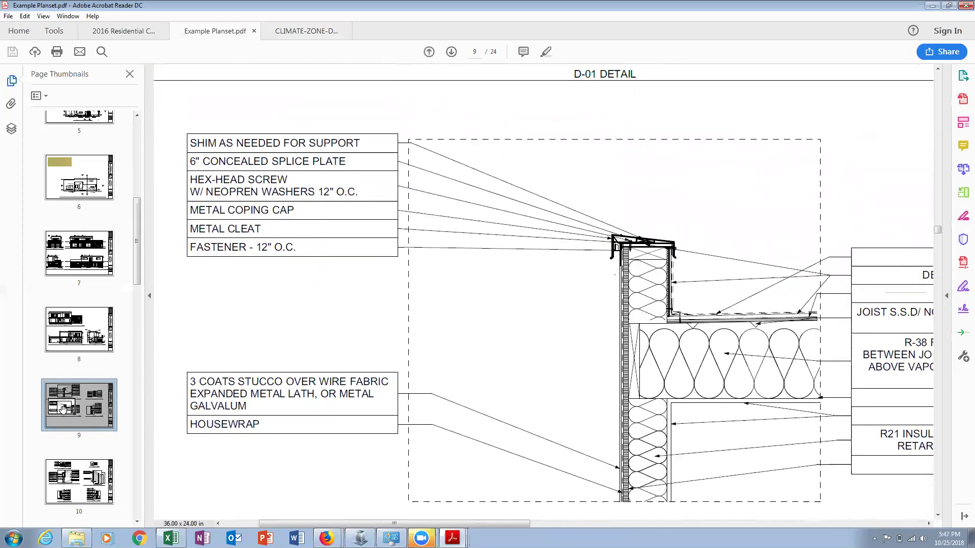
pyautogui.scroll(-3, 63, 409)
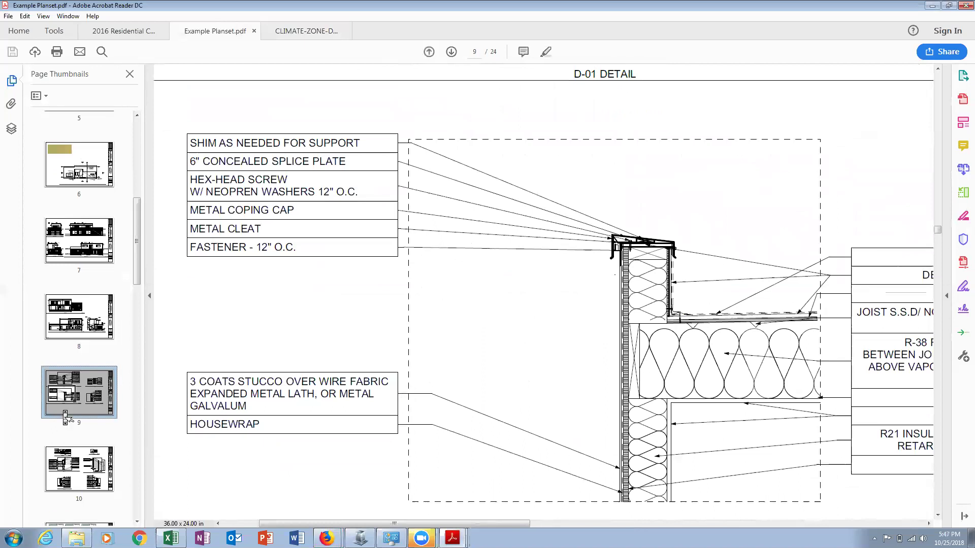
# Pan through page 10's details from D-05 down to the D-10 foundation detail
pyautogui.click(63, 413)
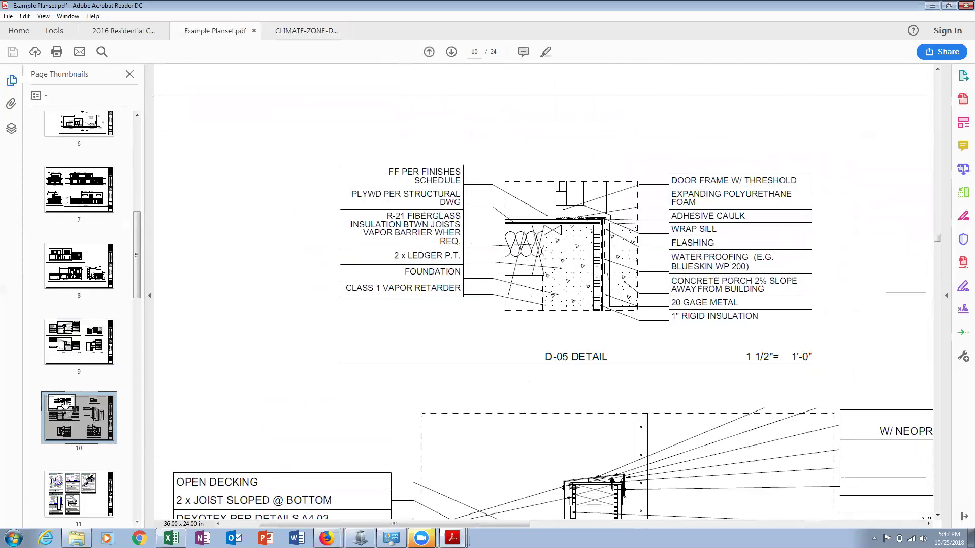
pyautogui.moveTo(64, 404); pyautogui.dragTo(65, 412)
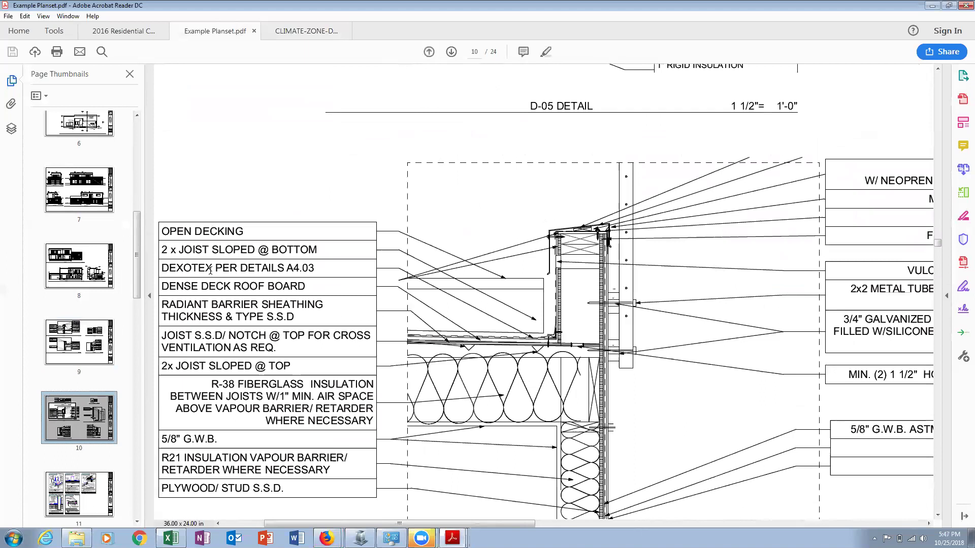
pyautogui.scroll(-1, 211, 269)
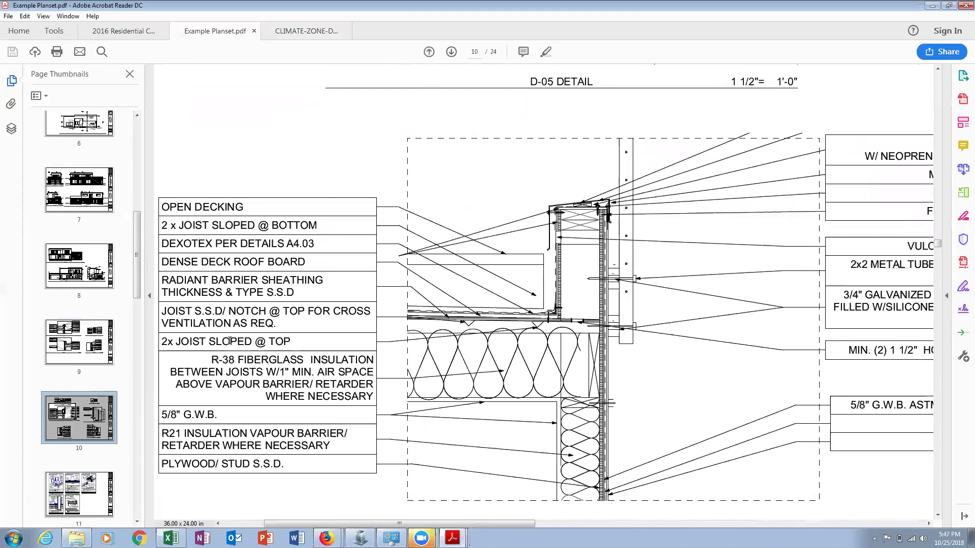
pyautogui.scroll(-1, 232, 360)
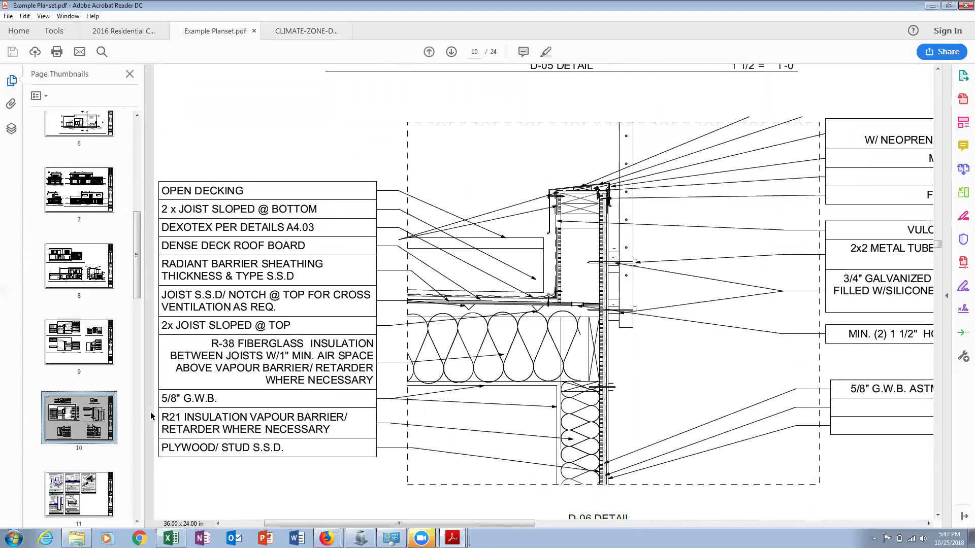
pyautogui.moveTo(74, 418)
pyautogui.mouseDown()
pyautogui.moveTo(95, 415)
pyautogui.moveTo(96, 433)
pyautogui.mouseUp()
pyautogui.scroll(-2, 63, 480)
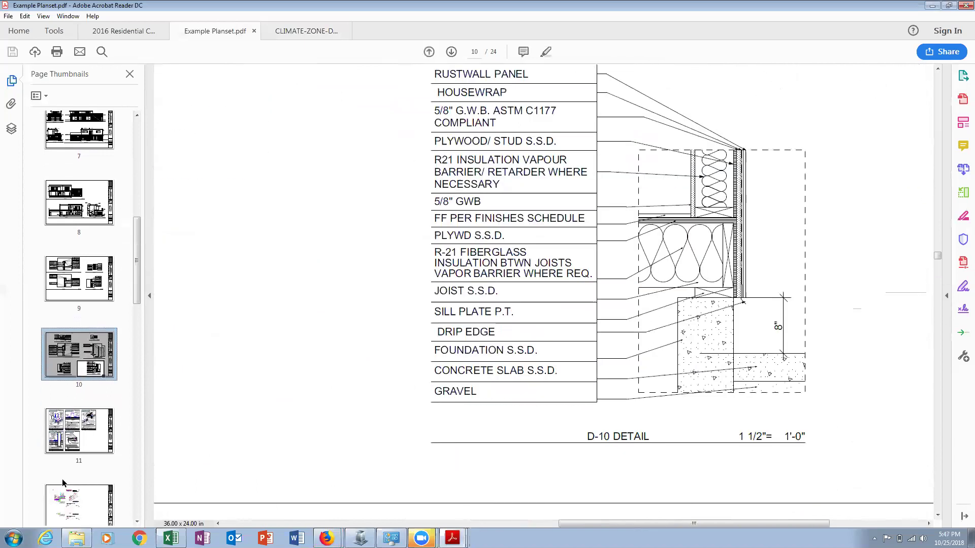
# Review page 11's Duro-Last vent details 5020 and 5025, then page 12's door threshold details
pyautogui.click(72, 435)
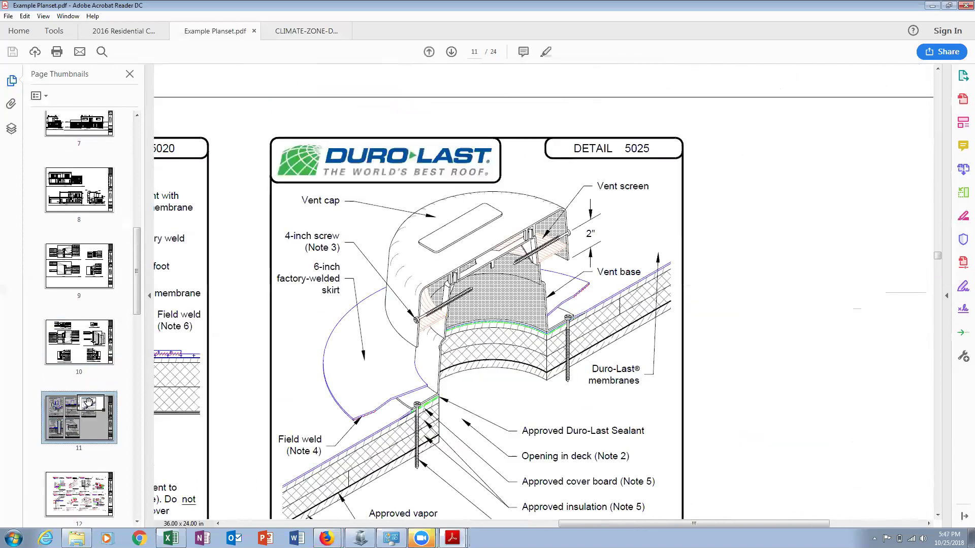
pyautogui.moveTo(88, 402); pyautogui.dragTo(57, 407)
pyautogui.scroll(-3, 59, 408)
pyautogui.scroll(-1, 59, 411)
pyautogui.click(68, 394)
pyautogui.moveTo(68, 377); pyautogui.dragTo(74, 393)
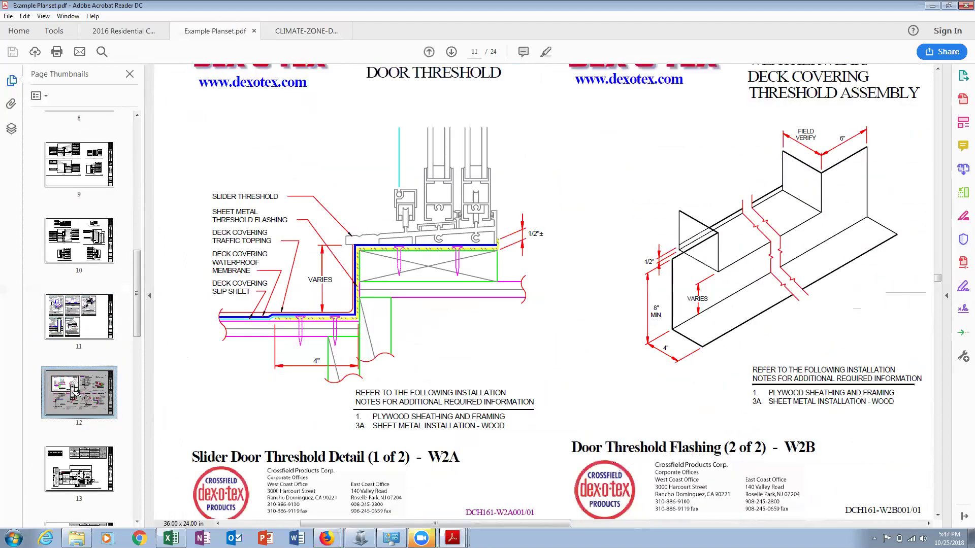
pyautogui.scroll(-1, 74, 393)
# Open planset page 13 and show the duct sizing table with its ASHRAE 62.2 Table 7.1 title
pyautogui.click(78, 435)
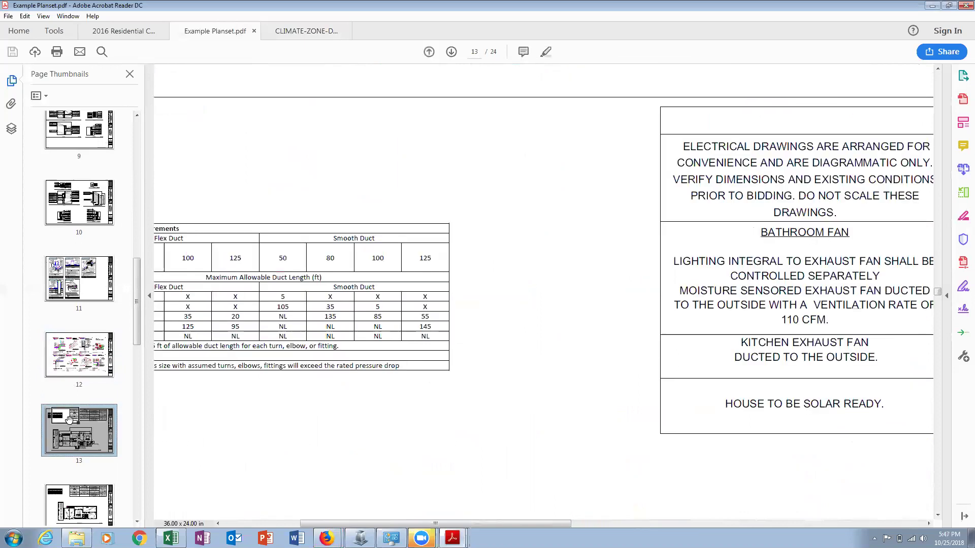
pyautogui.moveTo(69, 419); pyautogui.dragTo(61, 427)
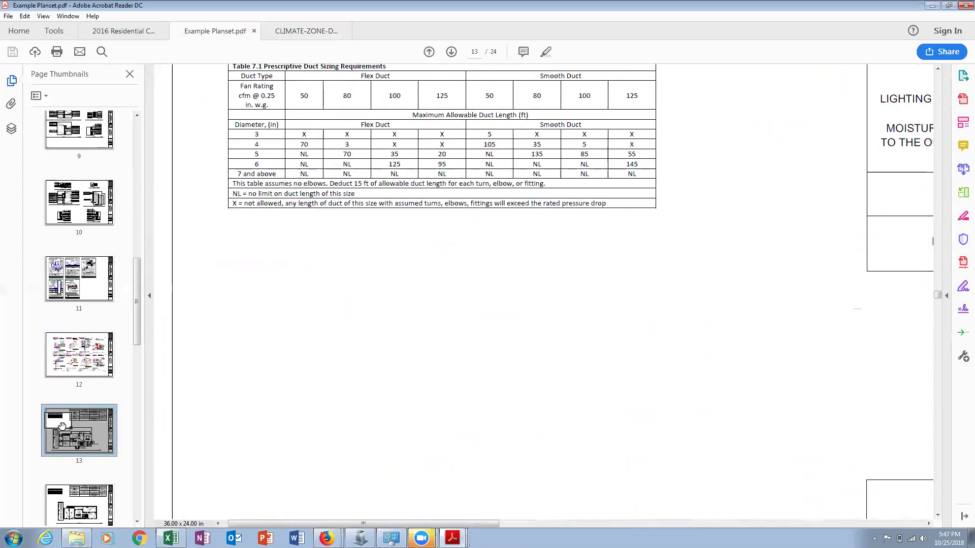
pyautogui.scroll(1, 62, 426)
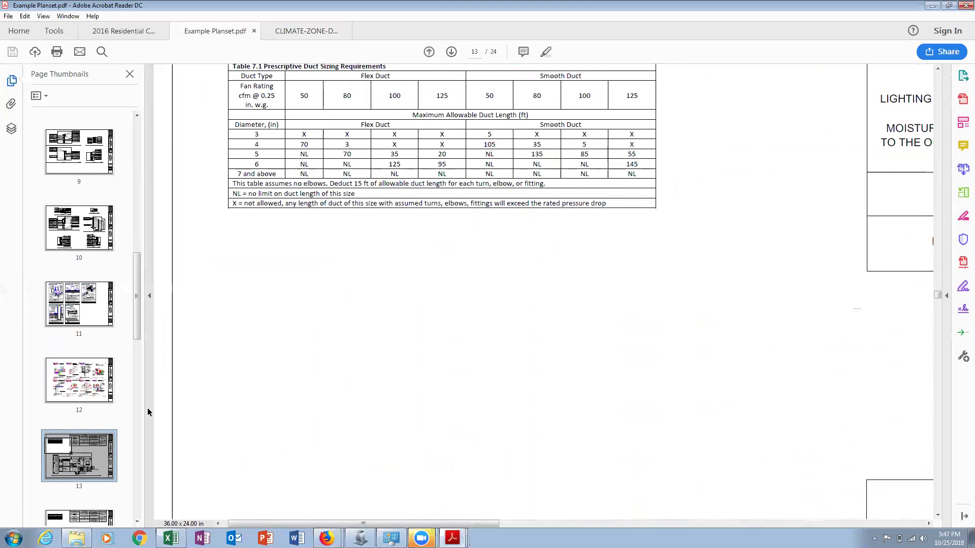
pyautogui.moveTo(59, 443); pyautogui.dragTo(58, 436)
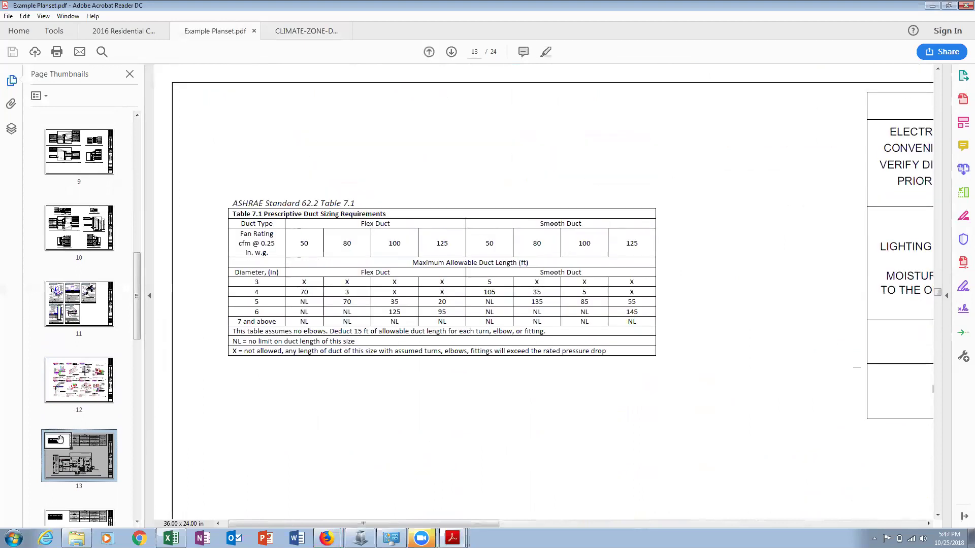
# Pan over to page 13's KEY NOTES table
pyautogui.moveTo(60, 442); pyautogui.dragTo(84, 438)
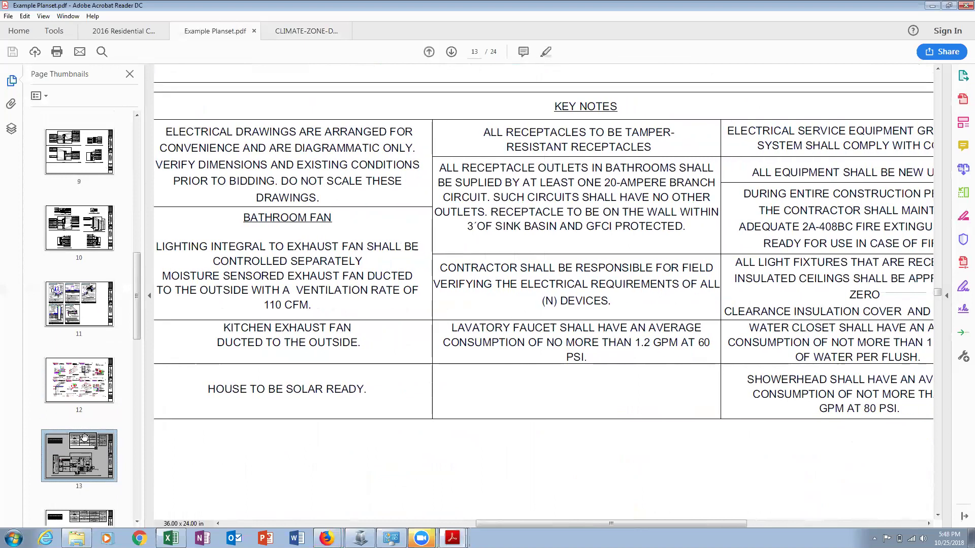
pyautogui.moveTo(85, 438); pyautogui.dragTo(84, 437)
pyautogui.scroll(1, 265, 323)
pyautogui.hscroll(3, 265, 323)
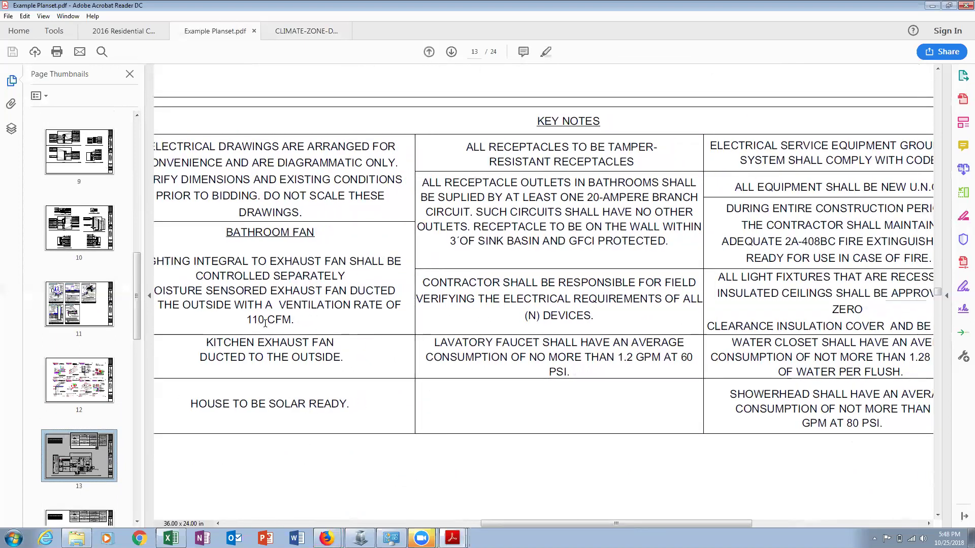
pyautogui.scroll(5, 265, 323)
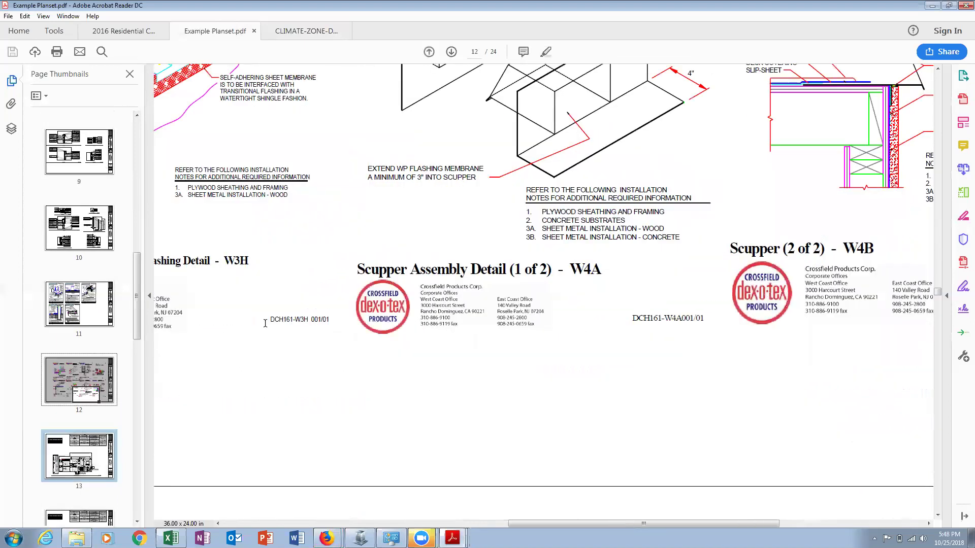
pyautogui.click(77, 481)
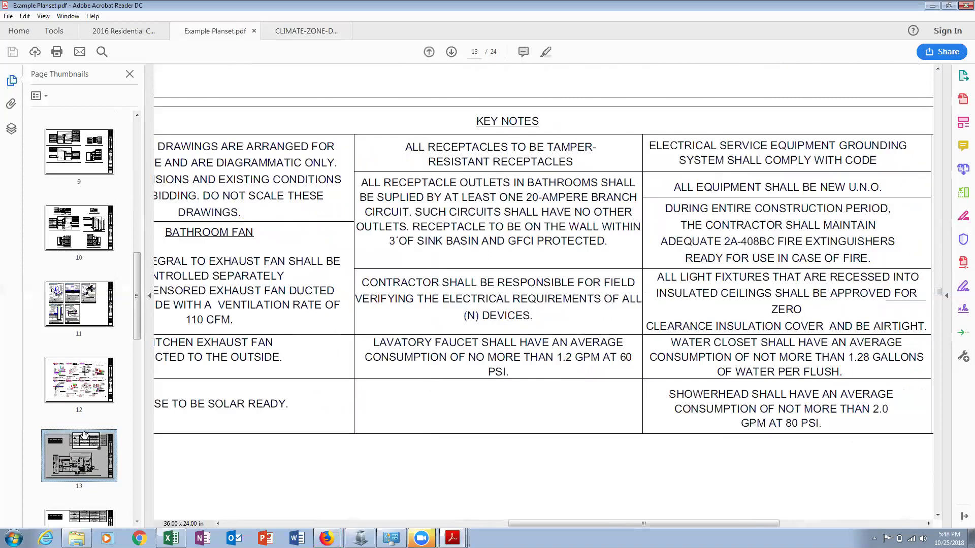
# Pan across page 13's first-floor electrical plan to the bedrooms
pyautogui.moveTo(83, 448); pyautogui.dragTo(84, 464)
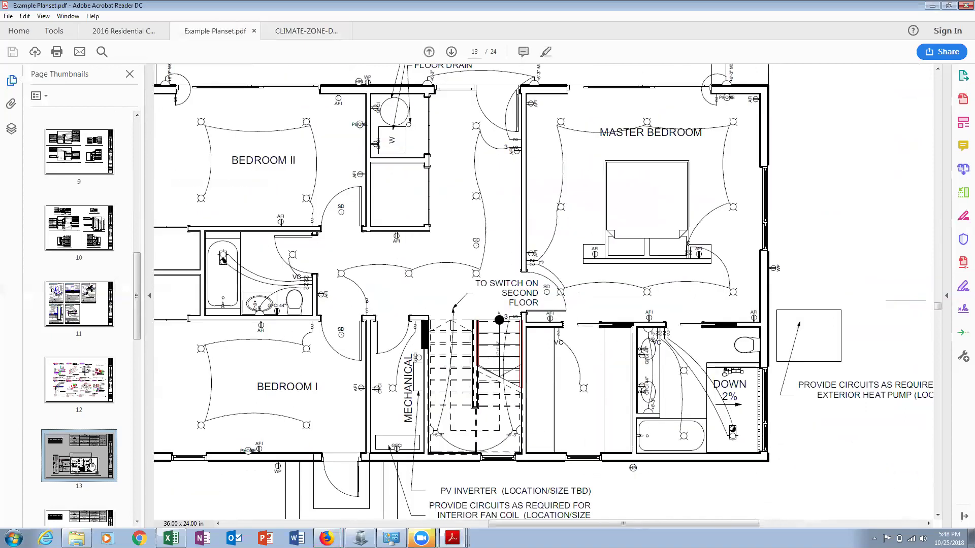
pyautogui.moveTo(90, 466); pyautogui.dragTo(87, 468)
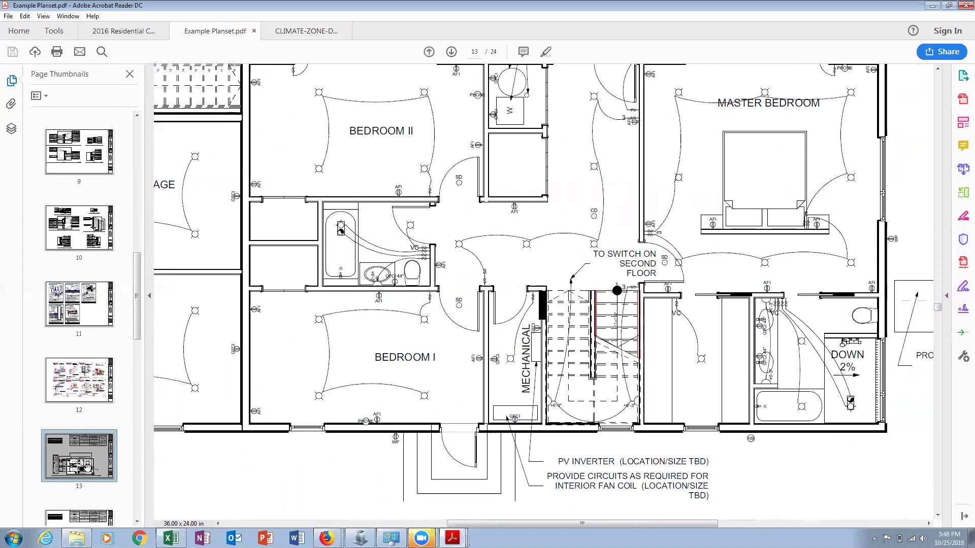
pyautogui.moveTo(76, 467); pyautogui.dragTo(72, 468)
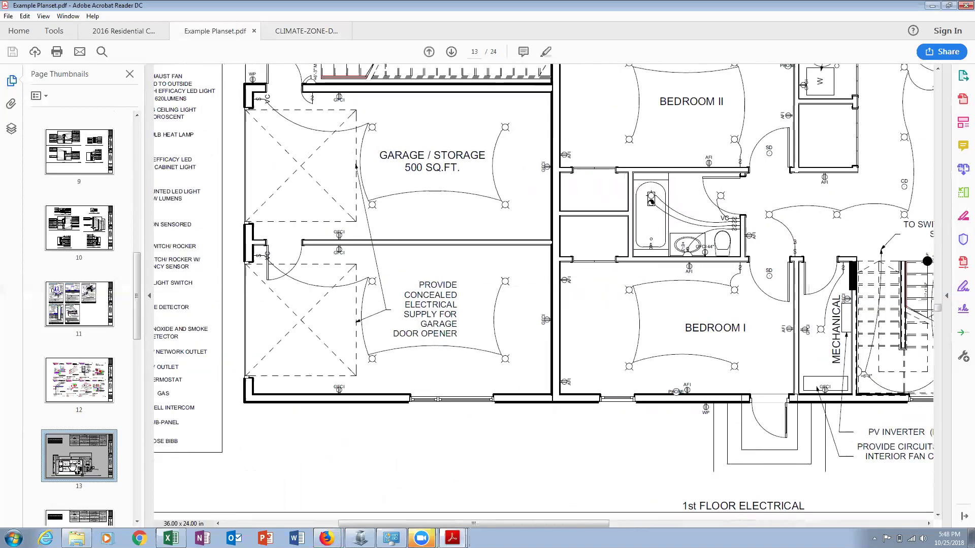
pyautogui.scroll(-1, 73, 468)
pyautogui.scroll(-1, 73, 471)
# Open planset page 14 and bring its symbol legend and floor plan into view
pyautogui.click(73, 471)
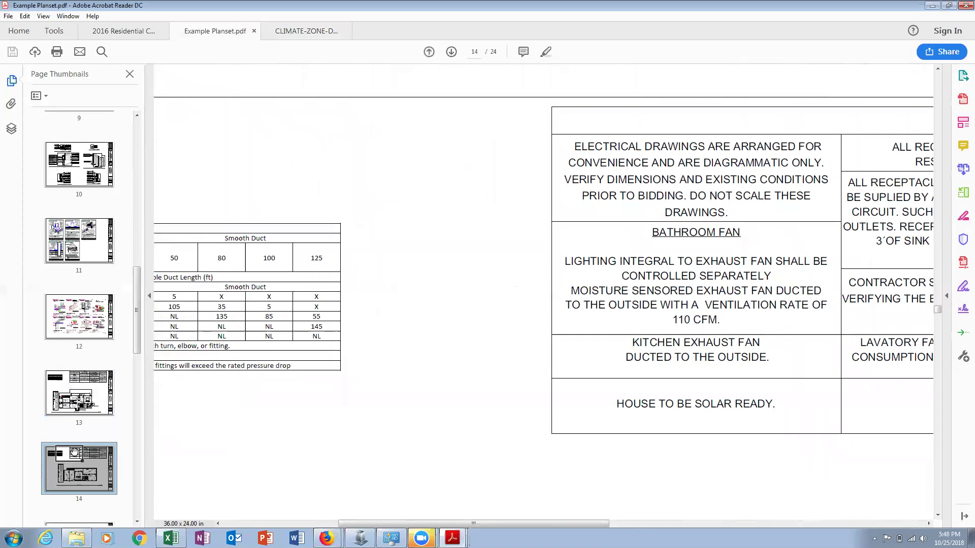
pyautogui.moveTo(75, 452); pyautogui.dragTo(75, 475)
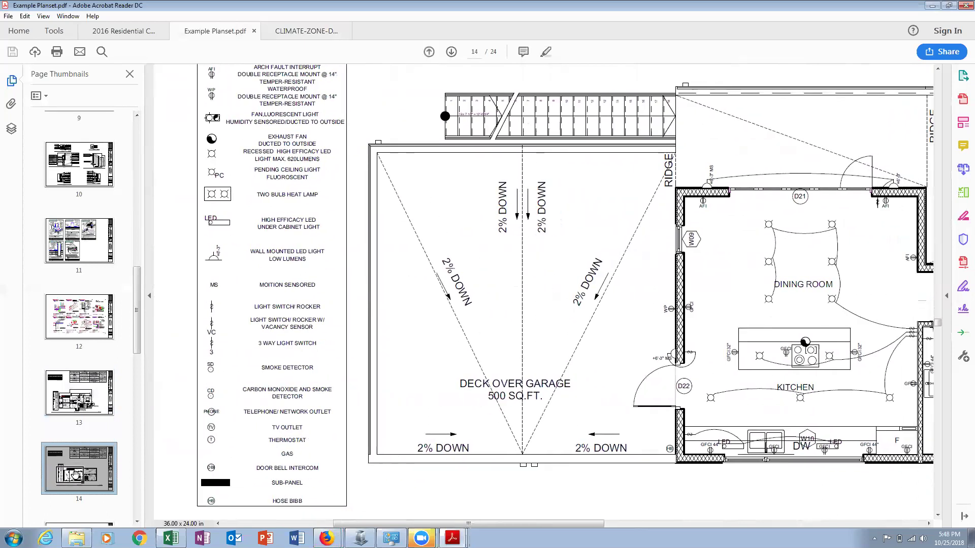
pyautogui.moveTo(76, 475); pyautogui.dragTo(76, 475)
pyautogui.scroll(1, 197, 386)
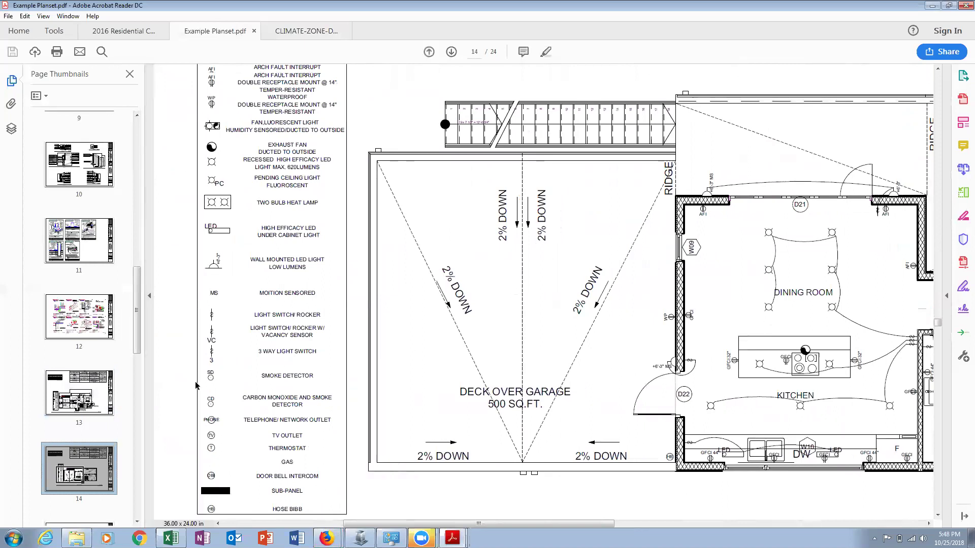
pyautogui.scroll(1, 197, 386)
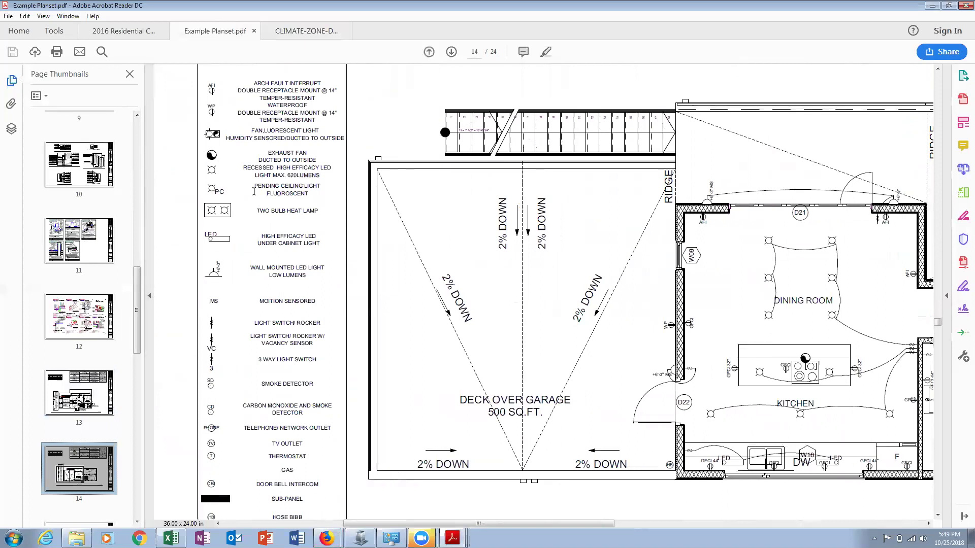
pyautogui.scroll(3, 252, 161)
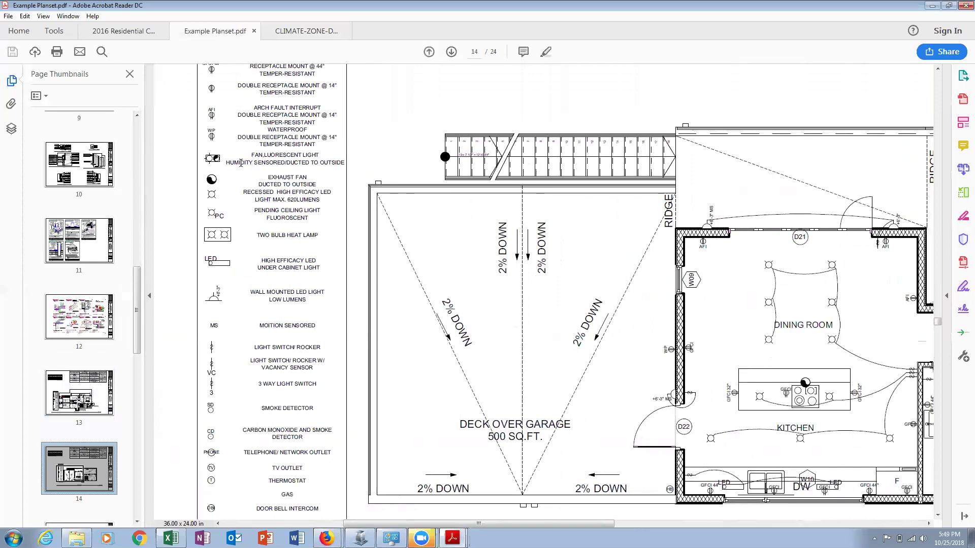
pyautogui.scroll(4, 241, 163)
# Read down the deck-over-garage, dining and kitchen plan, then move on to page 15
pyautogui.scroll(-9, 240, 163)
pyautogui.scroll(-3, 241, 163)
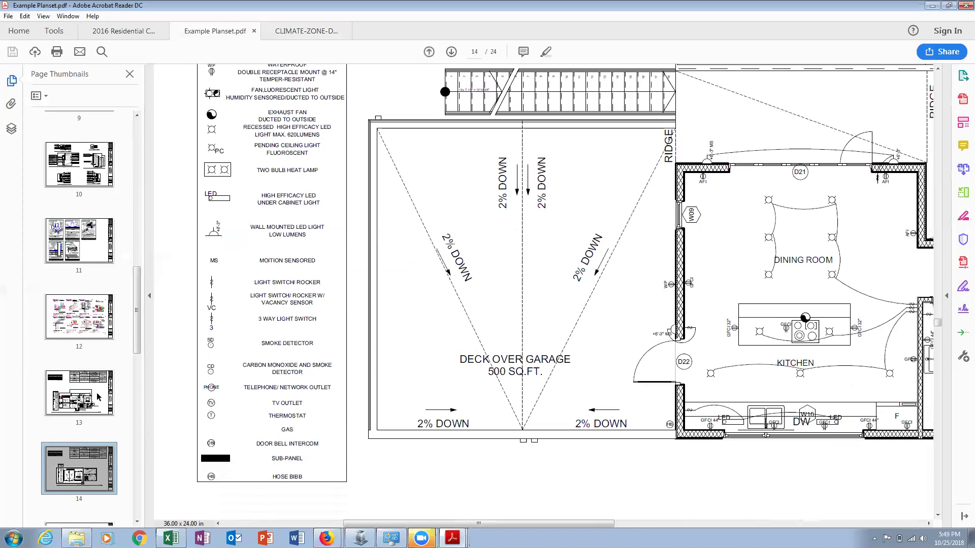
pyautogui.scroll(-1, 101, 420)
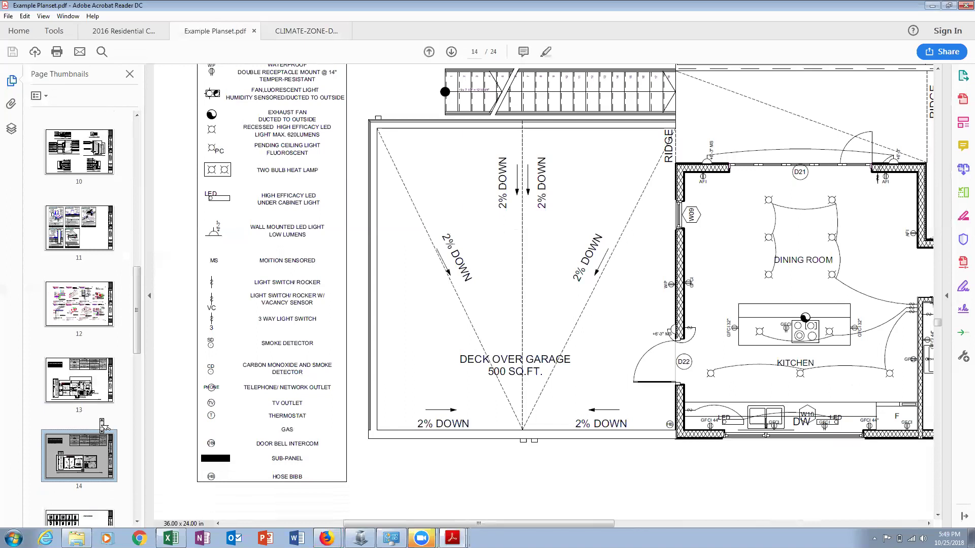
pyautogui.scroll(-3, 100, 419)
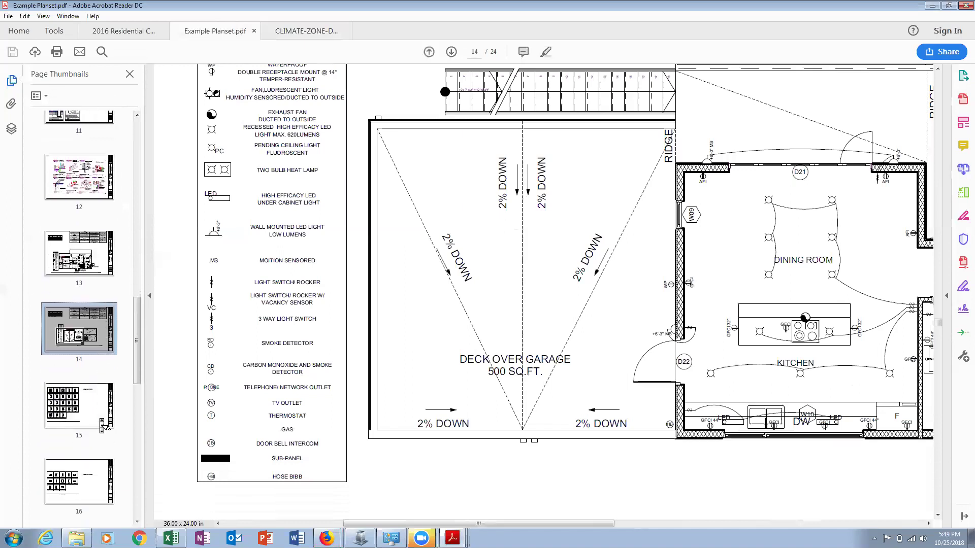
pyautogui.click(74, 382)
# Zoom page 15's door schedule to 300% on door D01, a 10'-0" by 8'-0" slider
pyautogui.moveTo(74, 380); pyautogui.dragTo(62, 380)
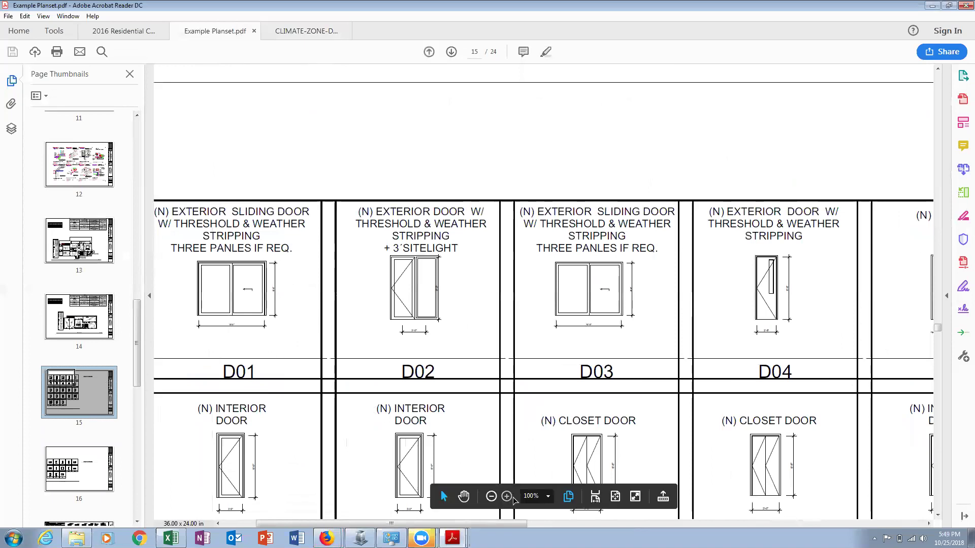
pyautogui.click(511, 498)
pyautogui.click(511, 497)
pyautogui.click(510, 497)
pyautogui.click(511, 497)
pyautogui.scroll(-3, 450, 379)
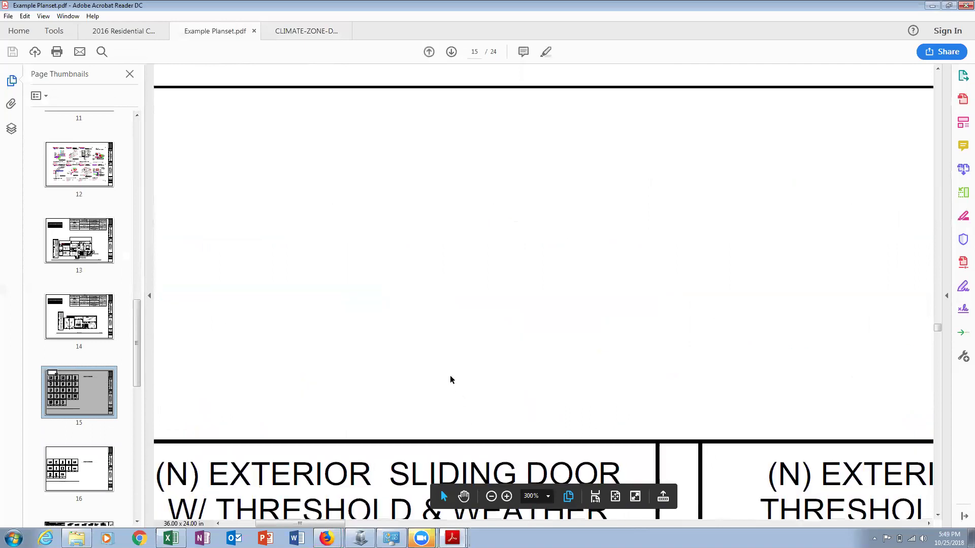
pyautogui.scroll(-10, 450, 379)
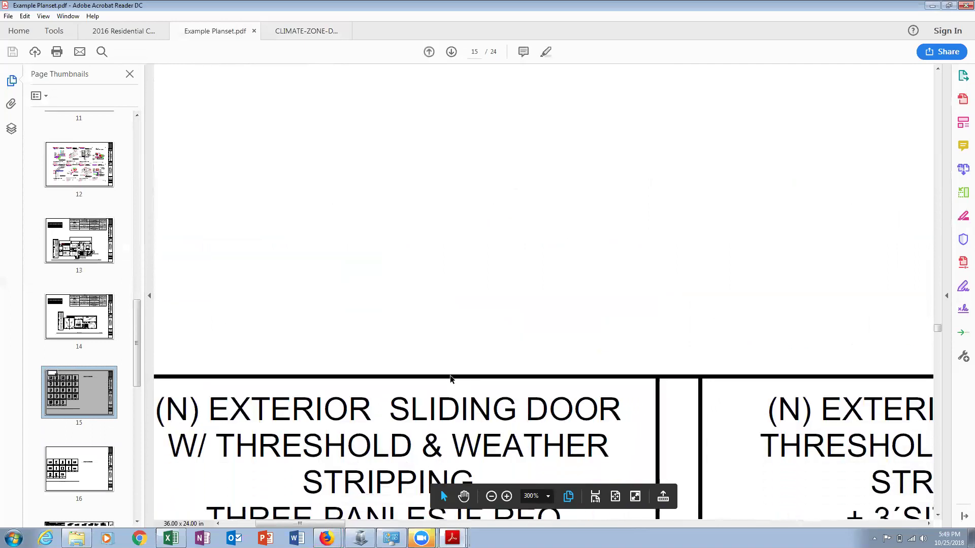
pyautogui.scroll(1, 452, 382)
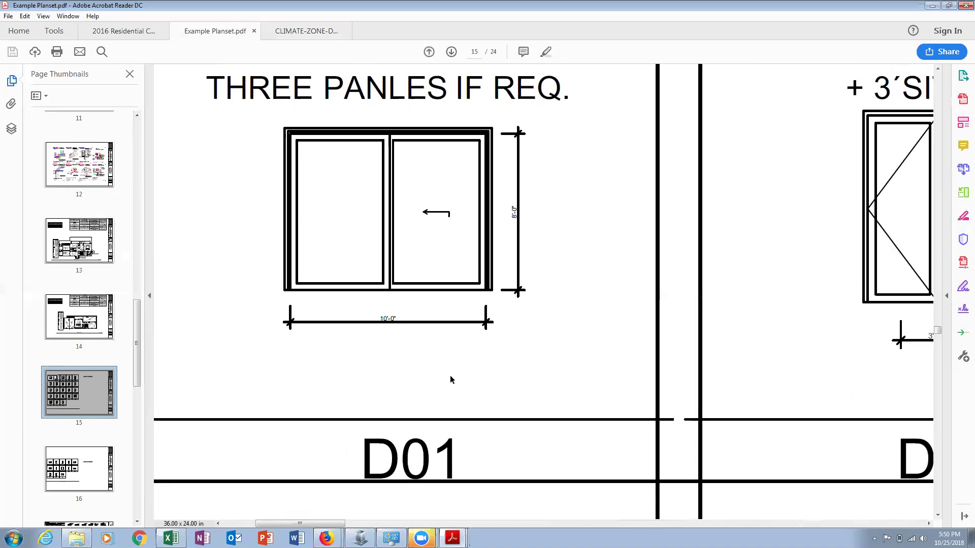
pyautogui.hscroll(3, 450, 378)
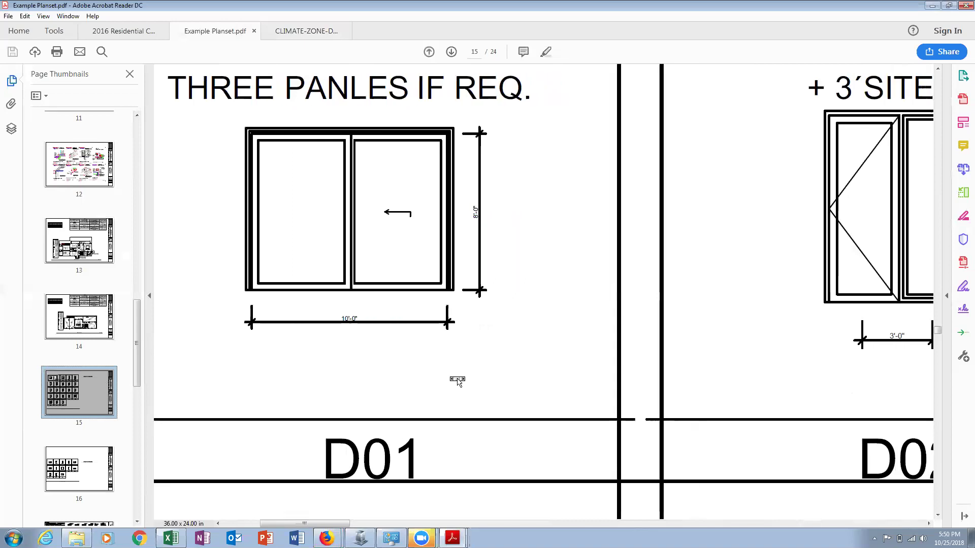
pyautogui.hscroll(1, 451, 381)
pyautogui.scroll(-2, 450, 381)
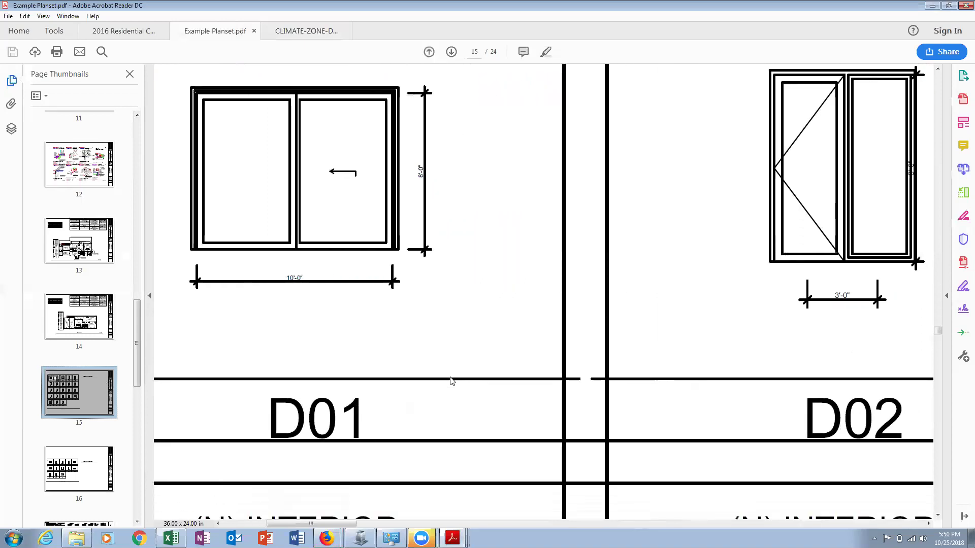
# Open page 16's window schedule and zoom out to see windows W01 through W13
pyautogui.click(81, 465)
pyautogui.moveTo(53, 449); pyautogui.dragTo(54, 462)
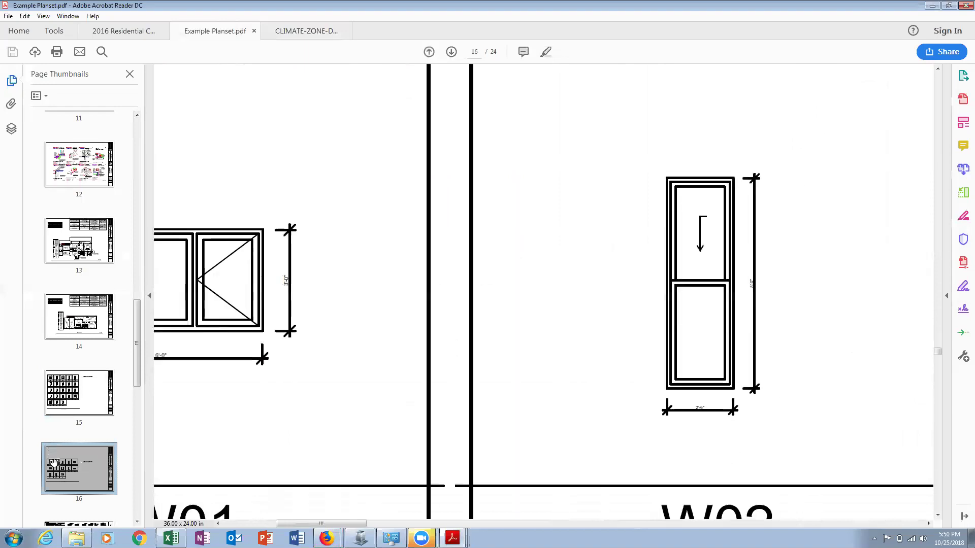
pyautogui.moveTo(456, 482)
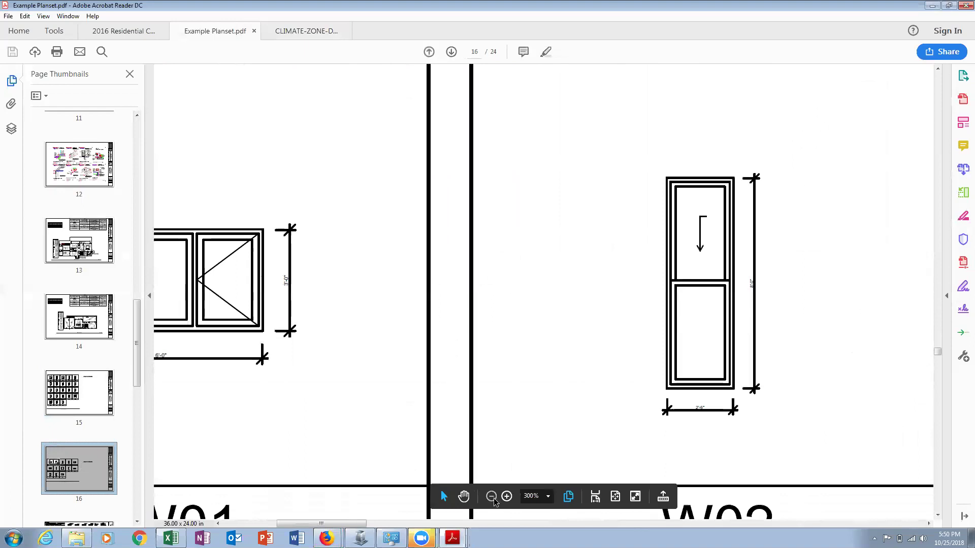
pyautogui.click(491, 496)
pyautogui.click(491, 497)
pyautogui.click(491, 496)
pyautogui.click(492, 496)
pyautogui.click(491, 496)
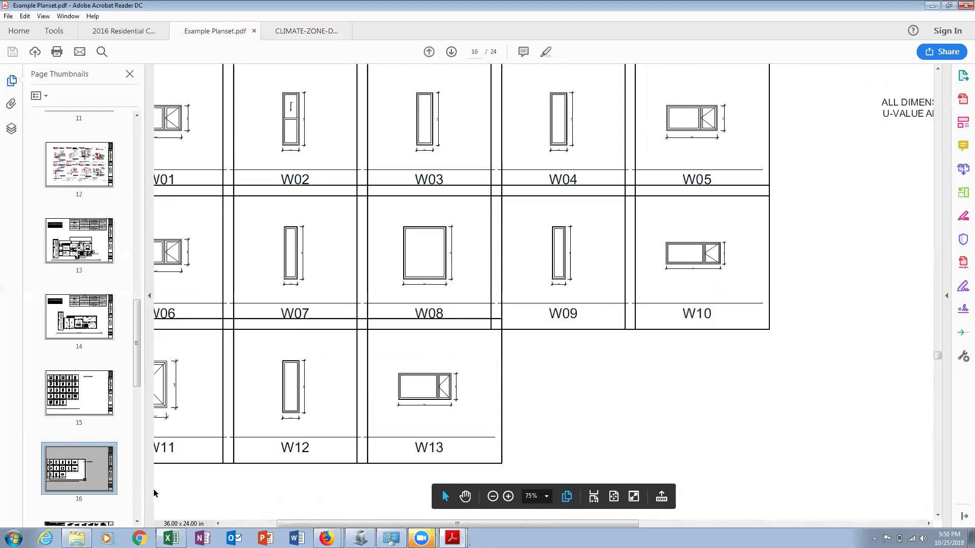
pyautogui.click(136, 522)
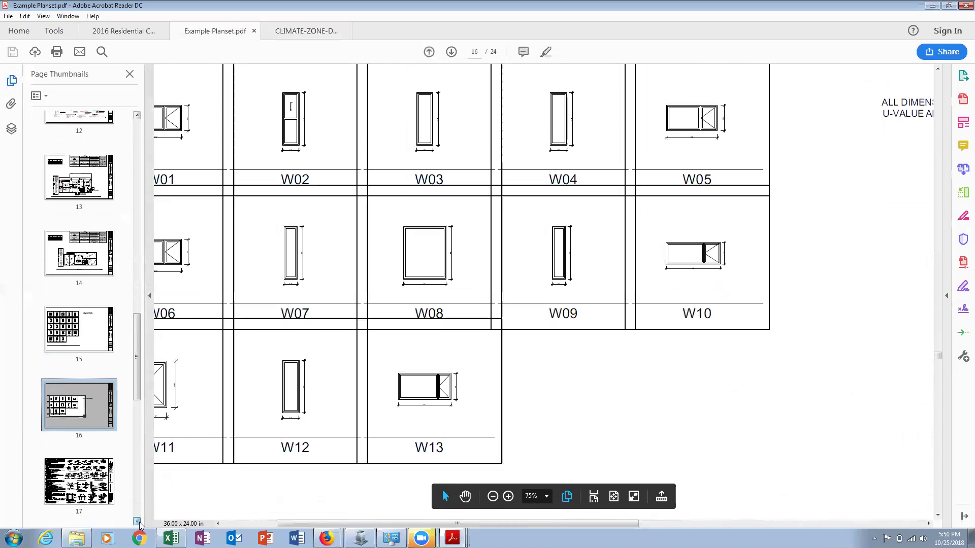
# Step through pages 17, 18 and 19: structural notes, foundation plan and foundation details
pyautogui.click(79, 479)
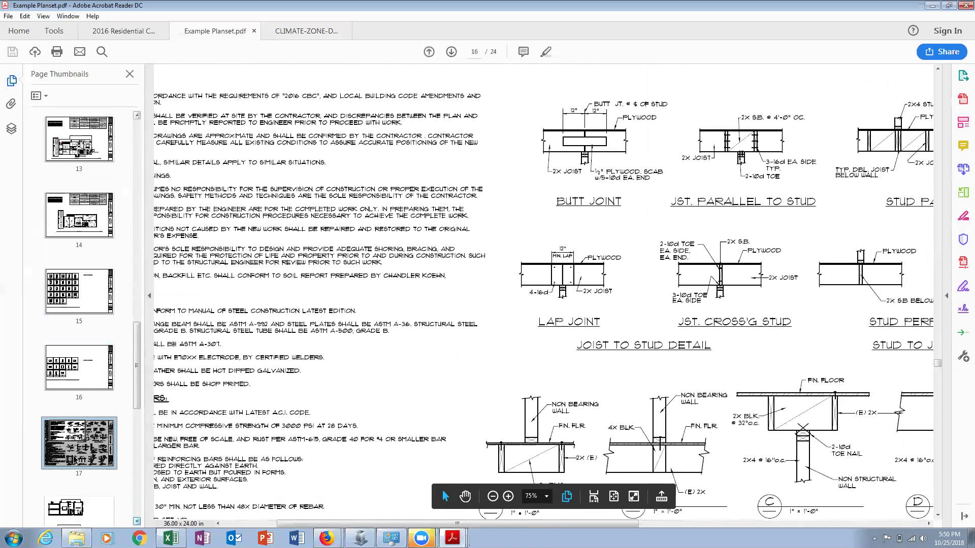
pyautogui.click(72, 504)
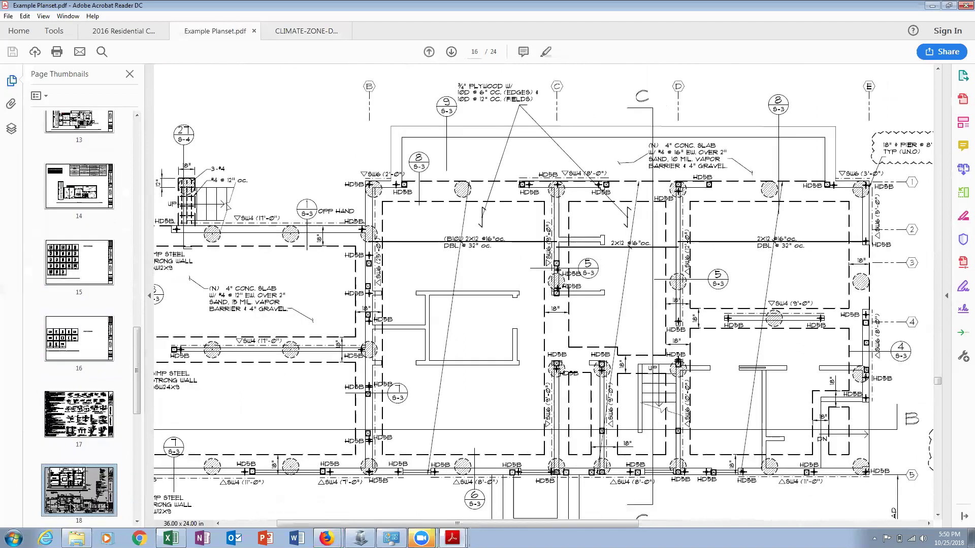
pyautogui.scroll(-2, 70, 503)
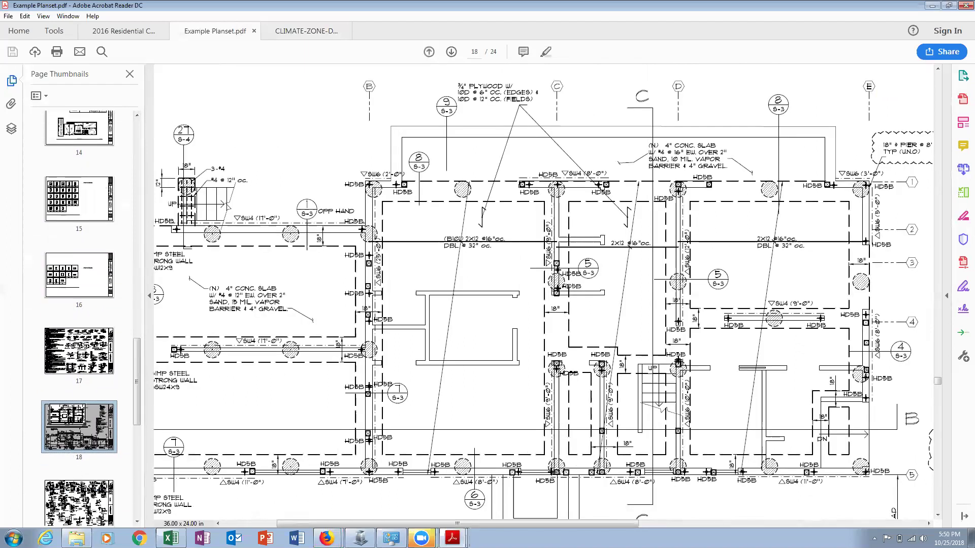
pyautogui.scroll(-1, 74, 502)
pyautogui.scroll(-1, 76, 490)
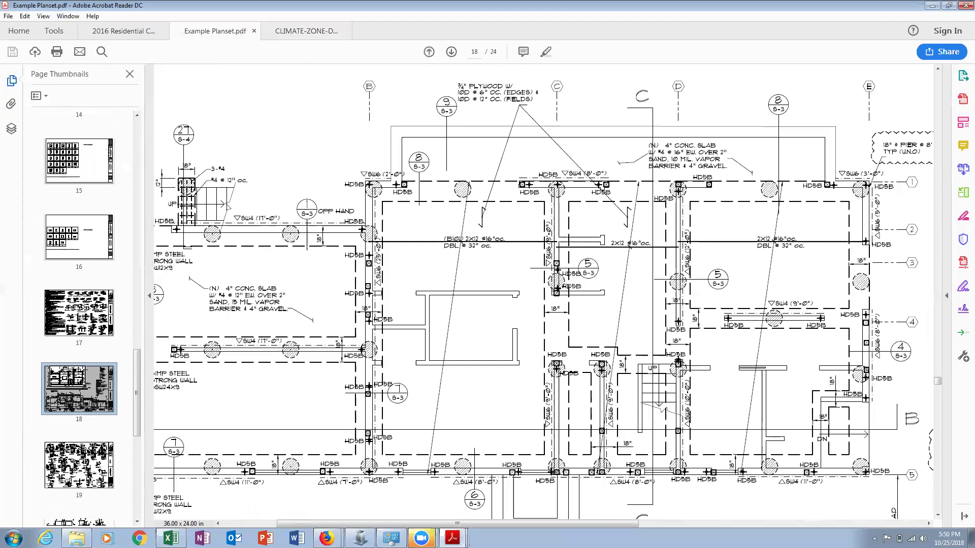
pyautogui.click(73, 463)
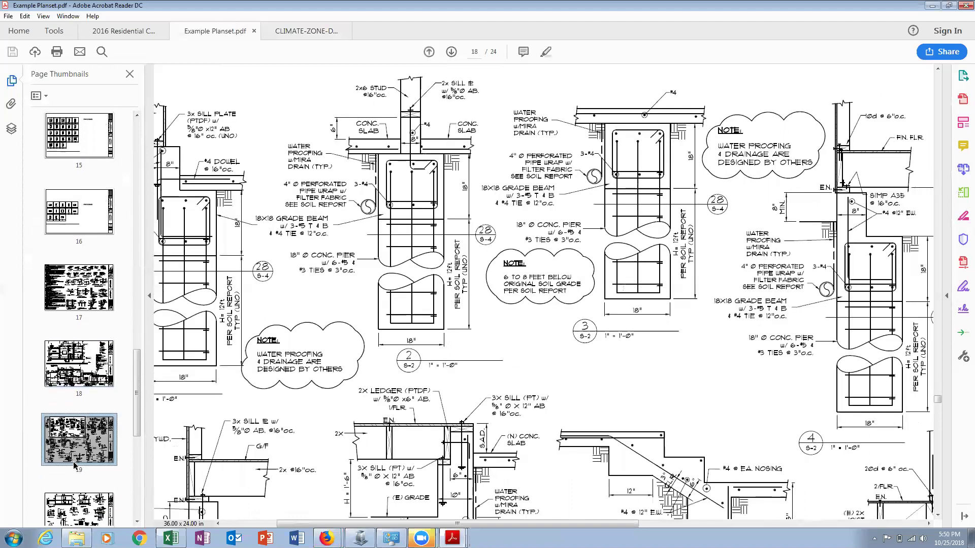
pyautogui.scroll(-1, 76, 447)
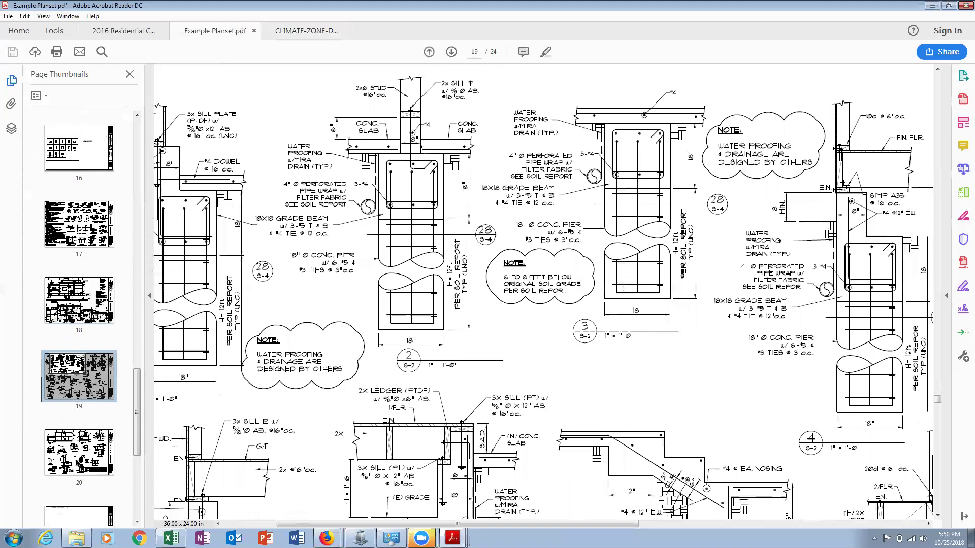
# Review page 20's section drawings, then go to the page 21 compliance certificate
pyautogui.click(77, 452)
pyautogui.moveTo(73, 435); pyautogui.dragTo(171, 417)
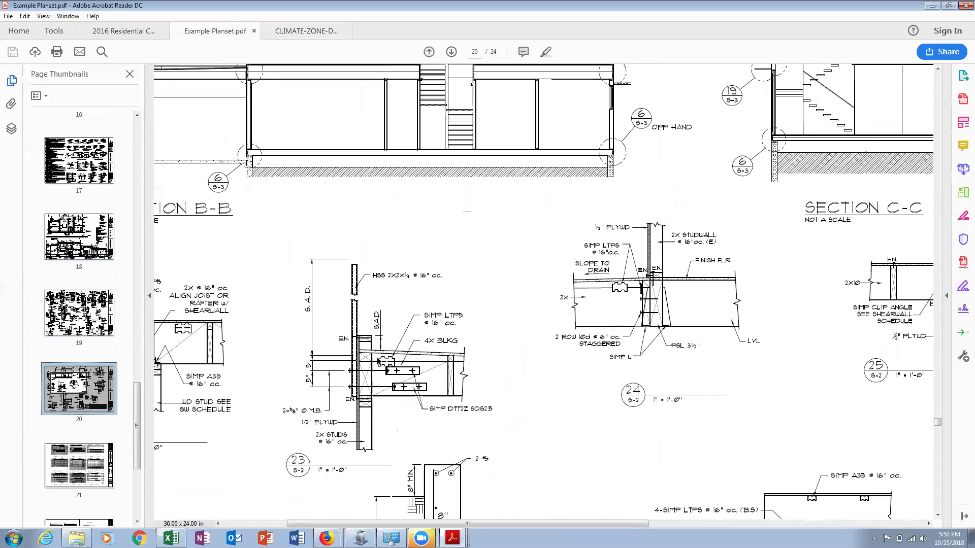
pyautogui.hscroll(-1, 377, 357)
pyautogui.hscroll(-2, 378, 361)
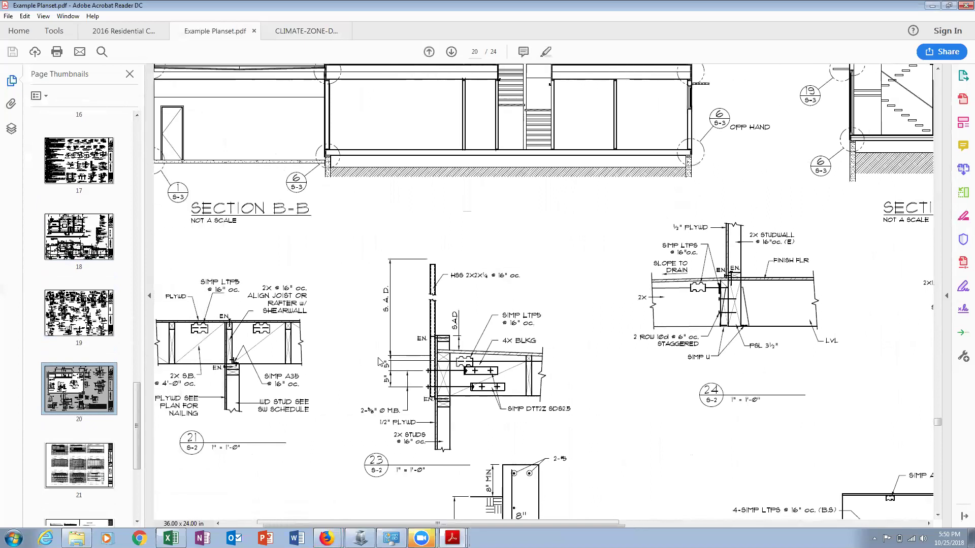
pyautogui.hscroll(-1, 378, 361)
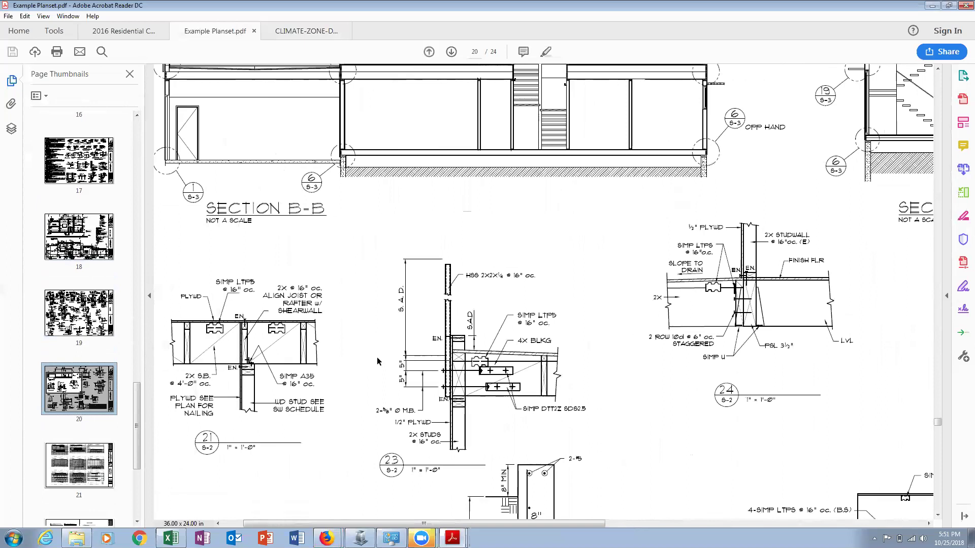
pyautogui.scroll(-1, 377, 357)
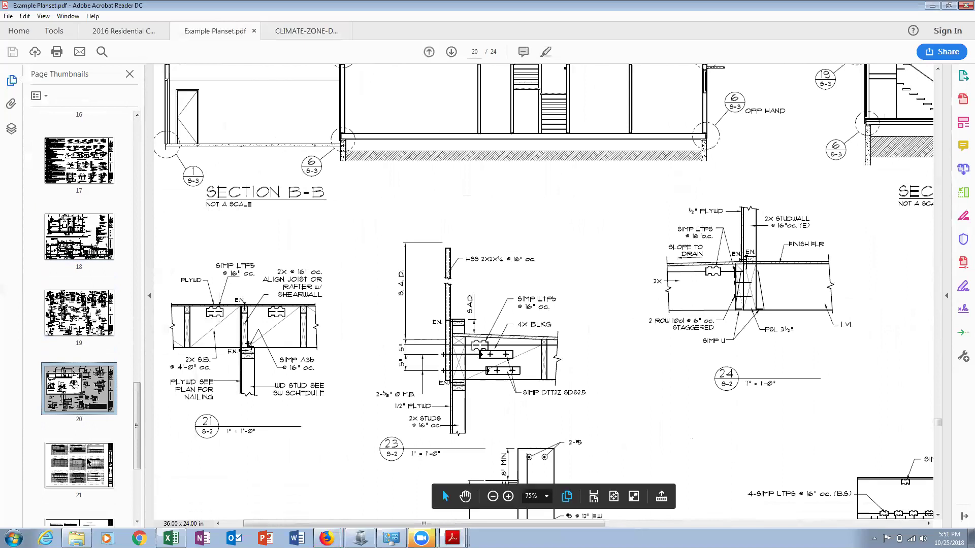
pyautogui.click(87, 459)
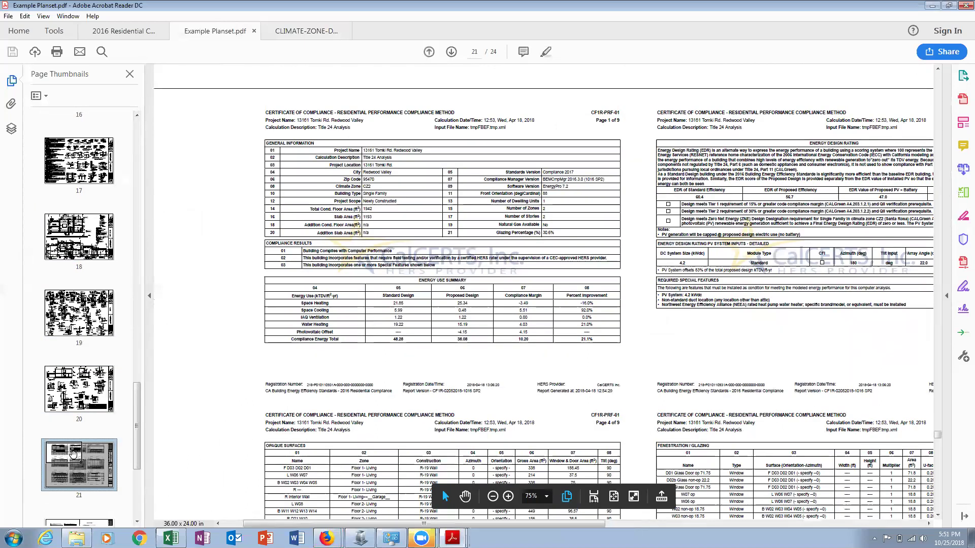
# Magnify the compliance certificate to 200% starting from its left edge
pyautogui.moveTo(74, 454); pyautogui.dragTo(68, 454)
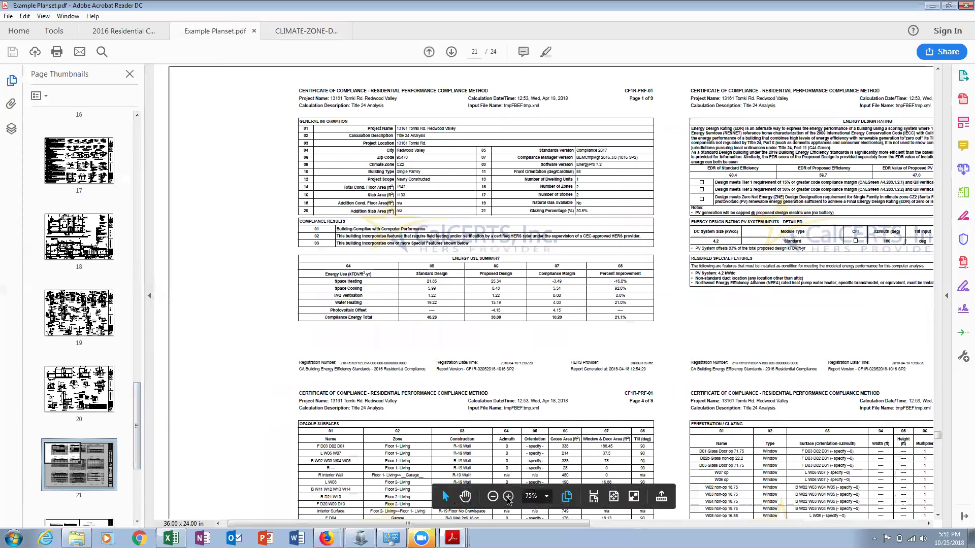
pyautogui.click(508, 496)
pyautogui.click(508, 496)
pyautogui.click(508, 497)
pyautogui.click(508, 496)
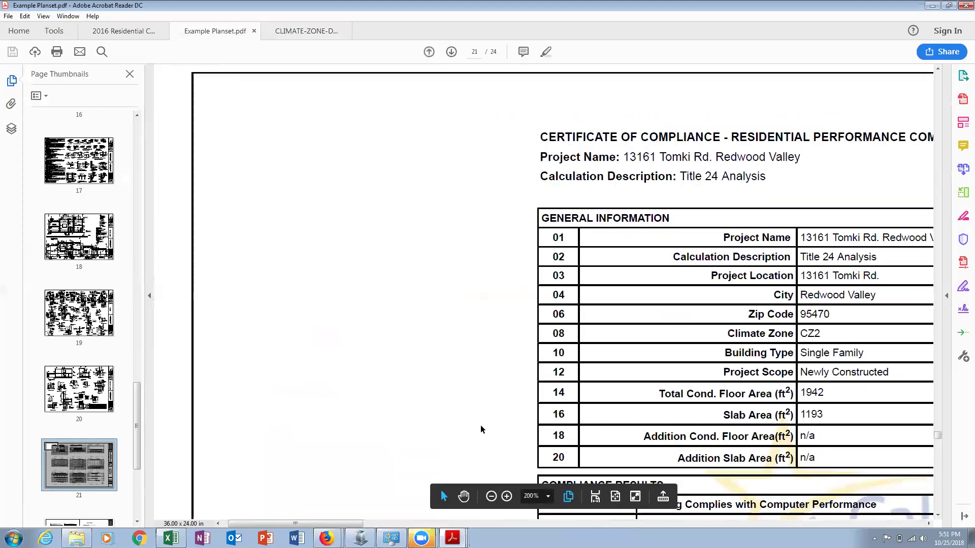
pyautogui.moveTo(365, 524); pyautogui.dragTo(471, 517)
# Scroll down to the Energy Use Summary showing 21.1% total improvement
pyautogui.scroll(-3, 455, 372)
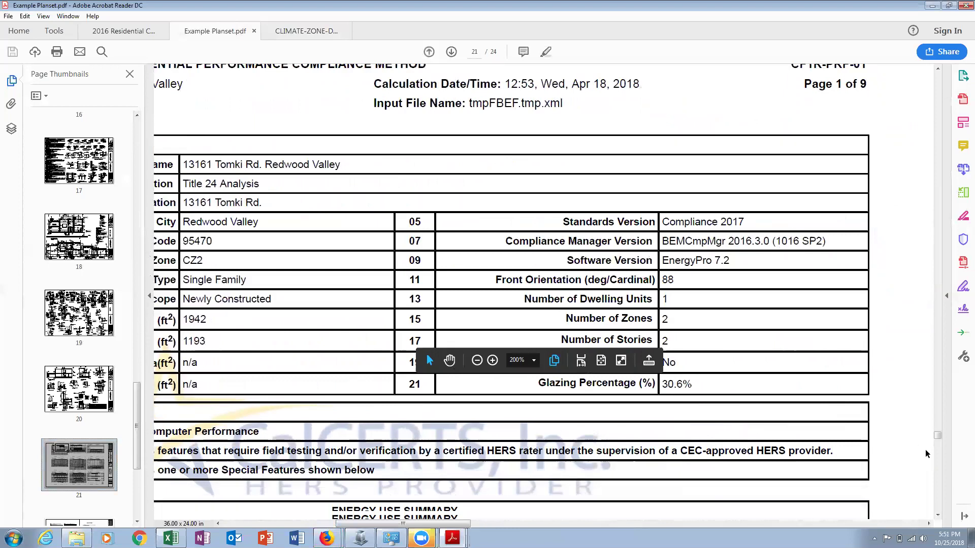
pyautogui.scroll(-3, 941, 516)
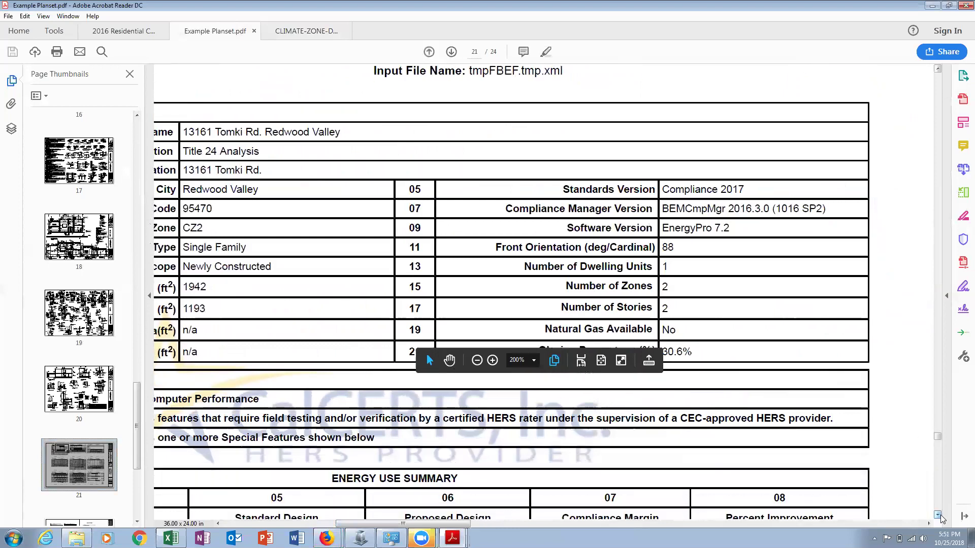
pyautogui.scroll(-3, 940, 518)
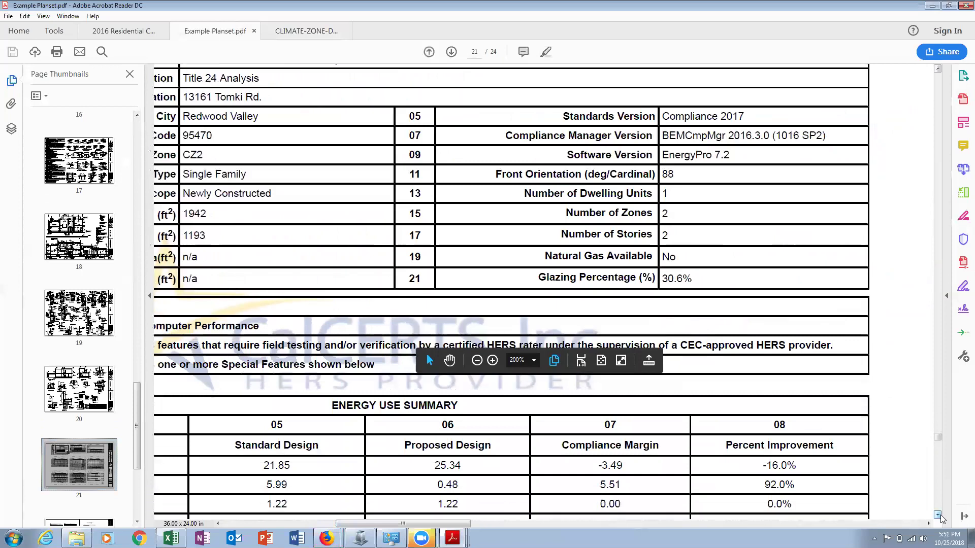
pyautogui.scroll(-3, 940, 518)
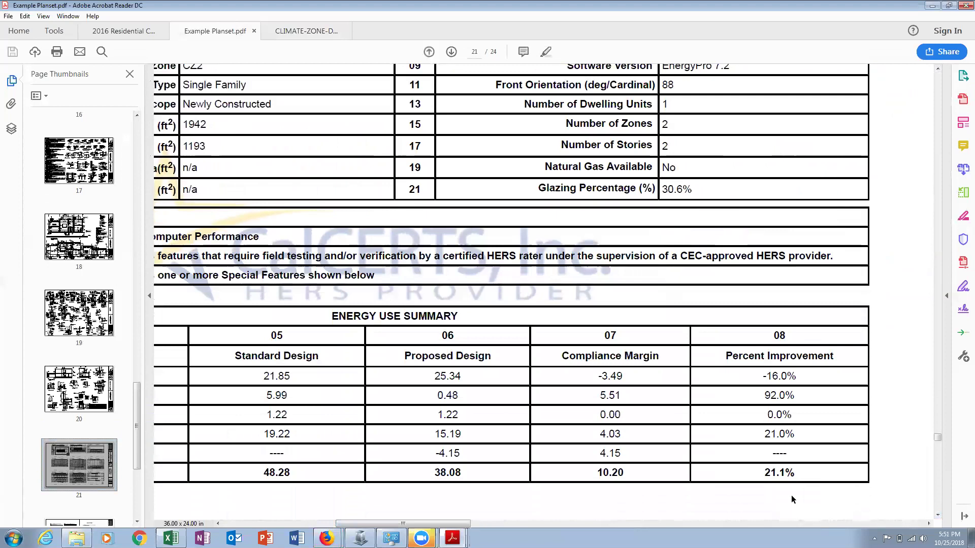
pyautogui.hscroll(-3, 791, 499)
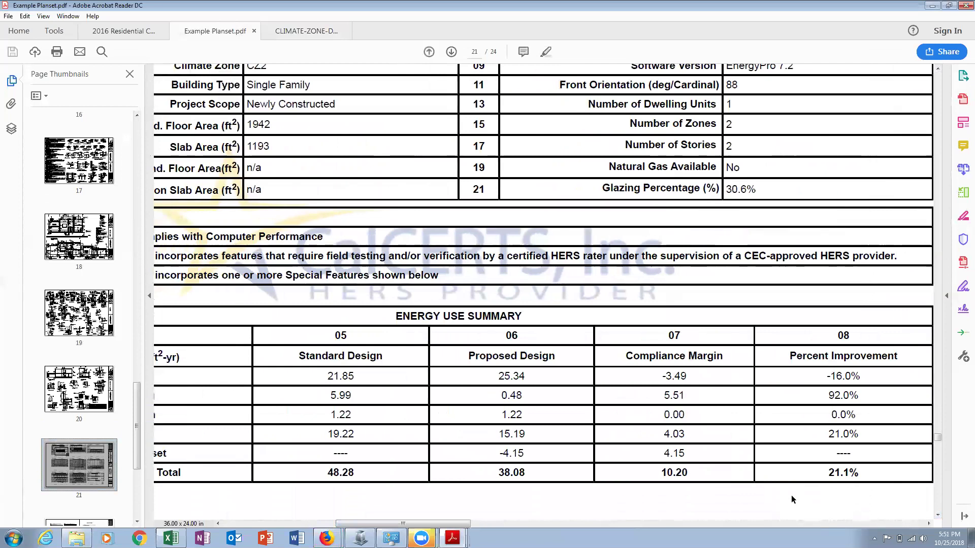
pyautogui.hscroll(-1, 792, 496)
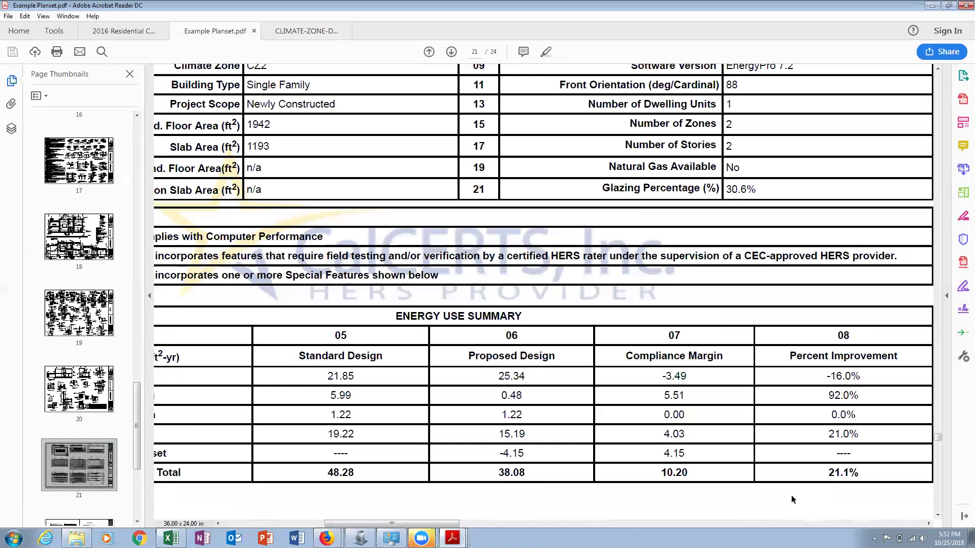
pyautogui.scroll(-3, 791, 496)
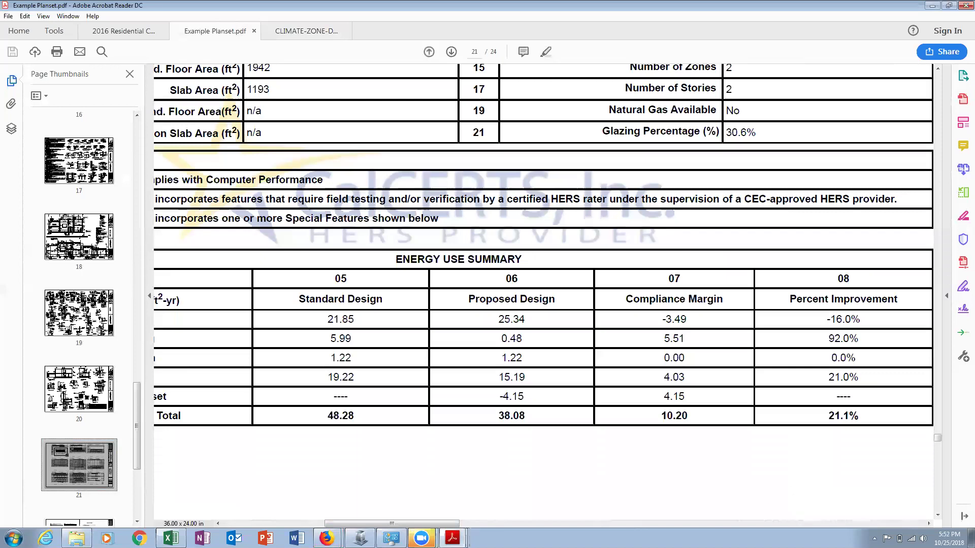
pyautogui.moveTo(438, 527); pyautogui.dragTo(337, 527)
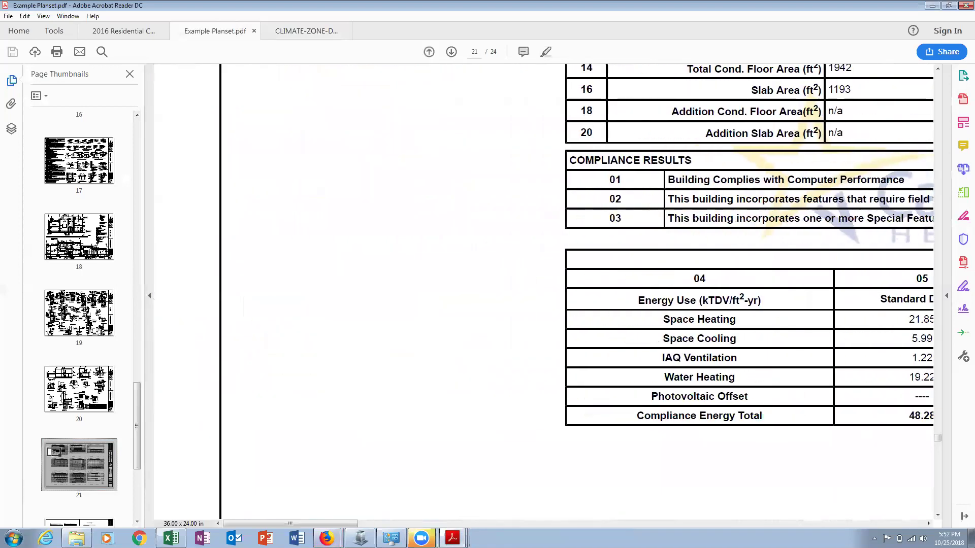
pyautogui.scroll(-2, 137, 447)
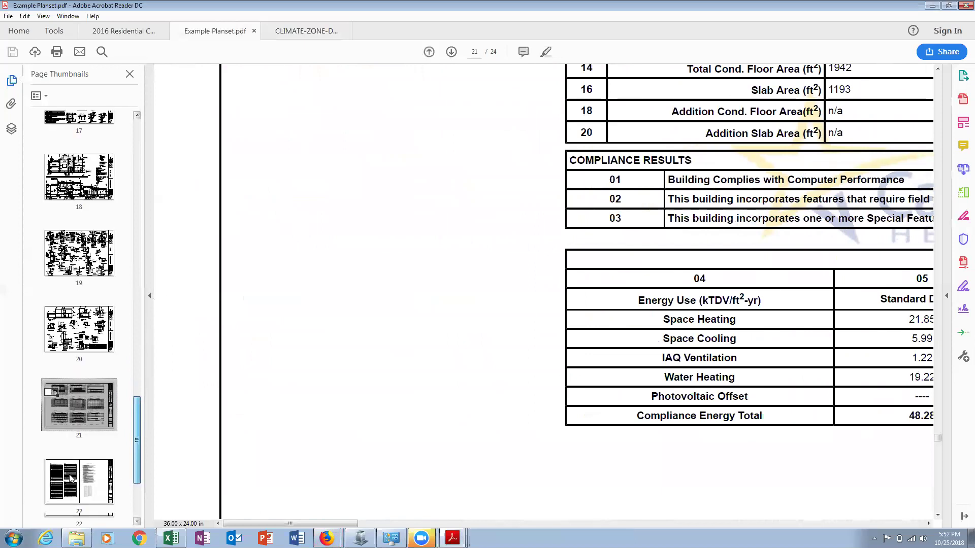
pyautogui.scroll(-2, 71, 478)
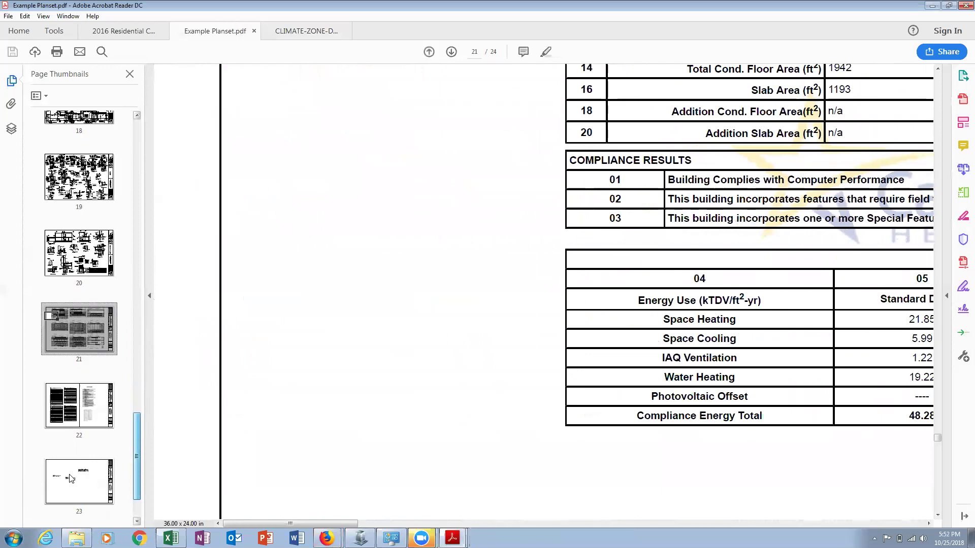
pyautogui.moveTo(136, 440); pyautogui.dragTo(132, 142)
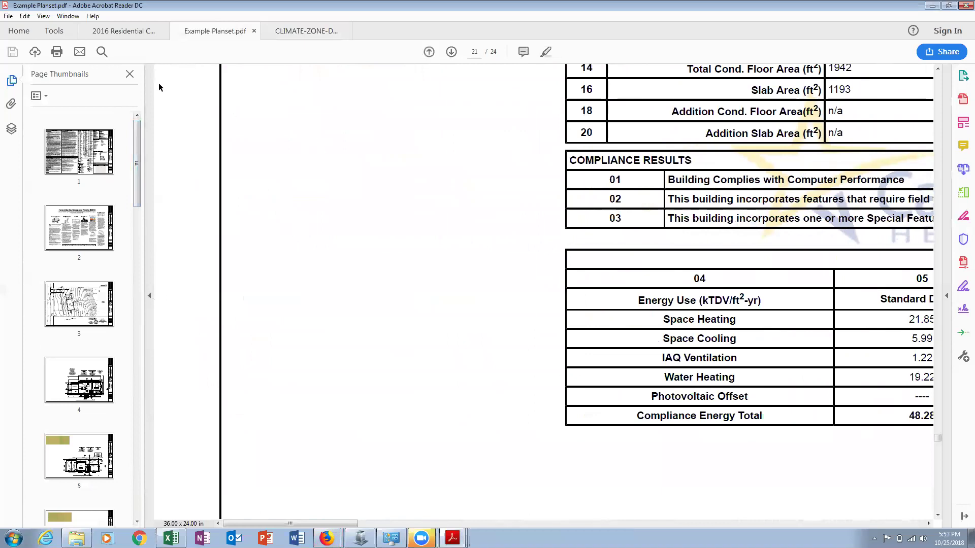
# Return to planset page 1's general notes, then bring the Excel setup template forward
pyautogui.click(93, 155)
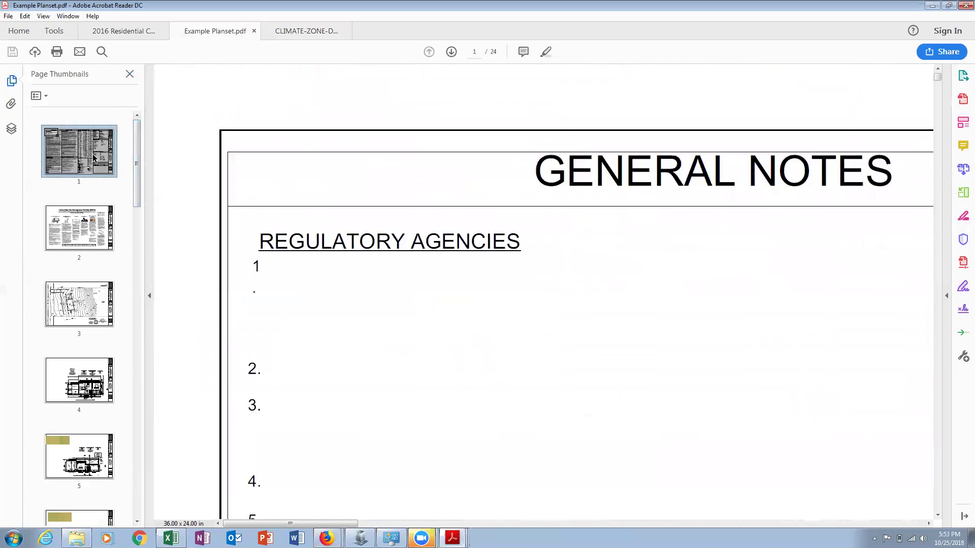
pyautogui.moveTo(51, 133); pyautogui.dragTo(103, 147)
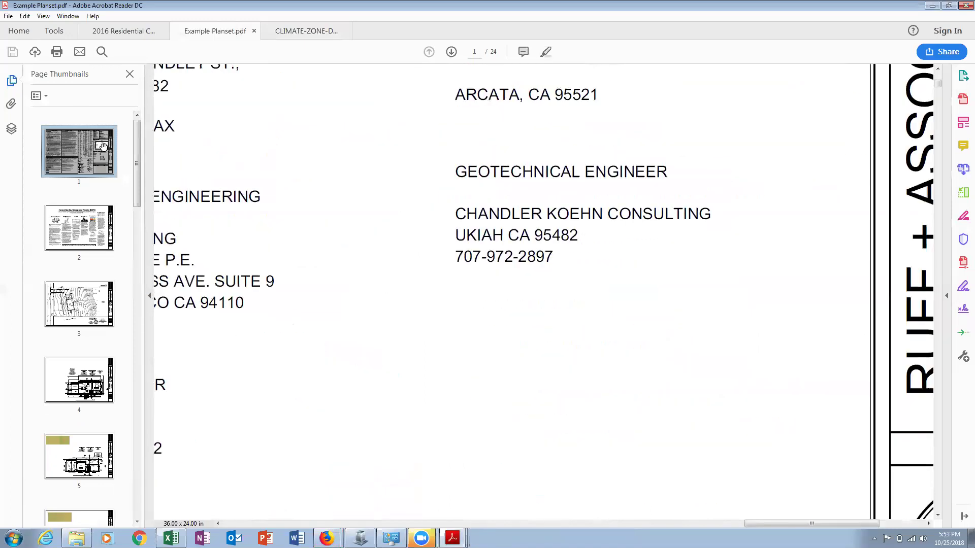
pyautogui.click(171, 538)
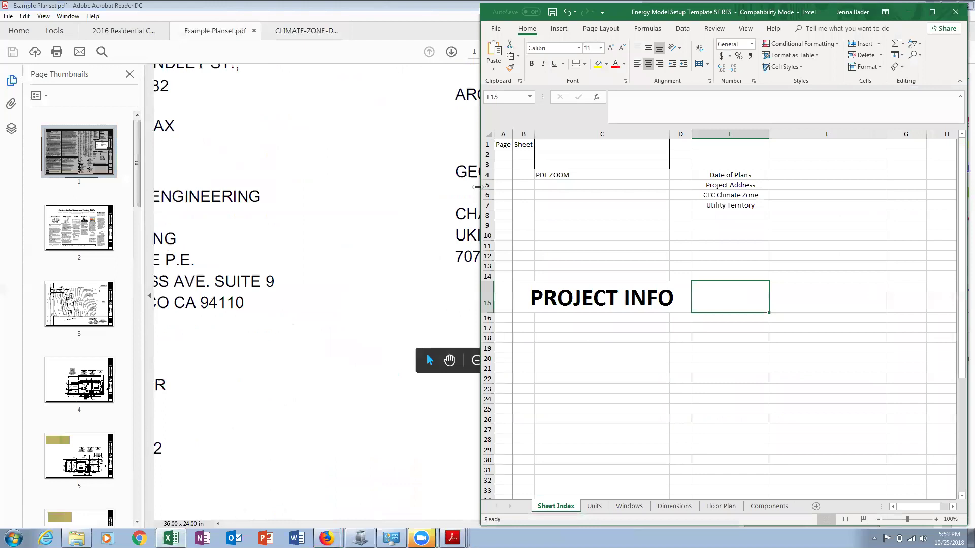
# Widen the Excel template window, select F4 beside Date of Plans, and return to the planset
pyautogui.moveTo(478, 187); pyautogui.dragTo(333, 188)
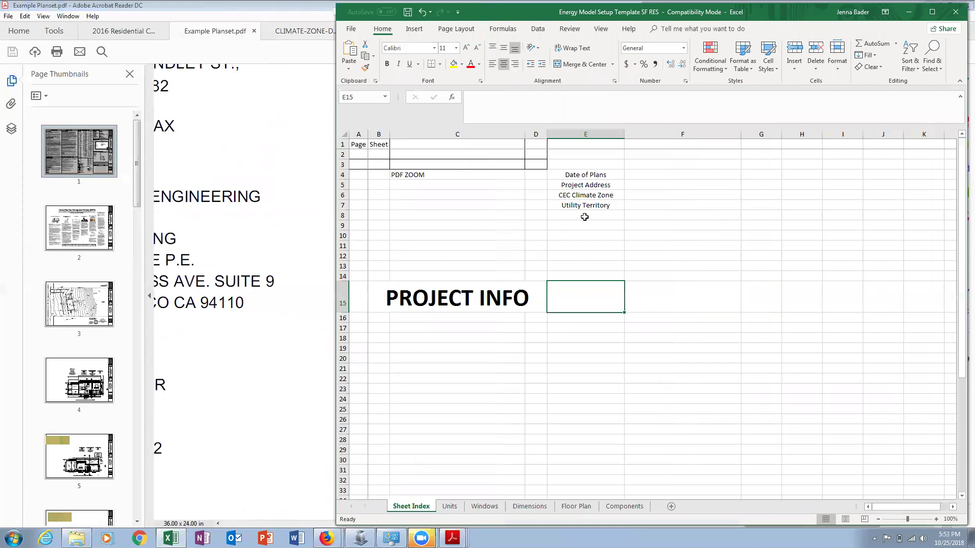
pyautogui.click(647, 175)
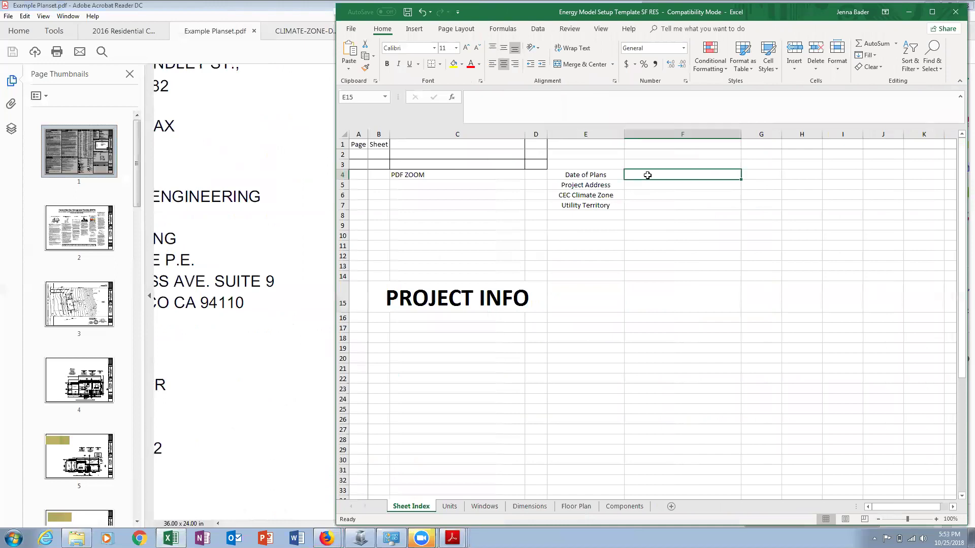
pyautogui.click(254, 222)
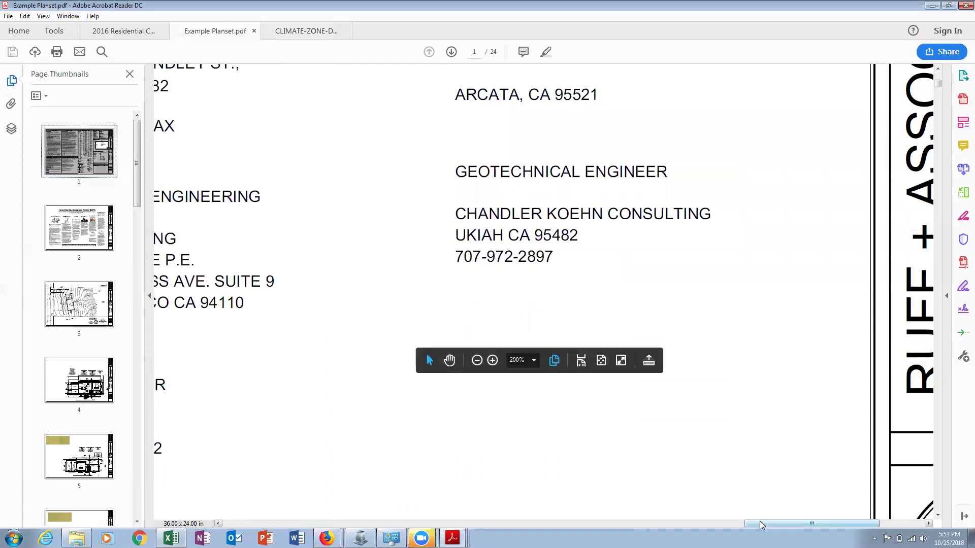
# Find the 4-20-2018 issue date in page 1's title block, then switch back to Excel
pyautogui.hscroll(5, 764, 525)
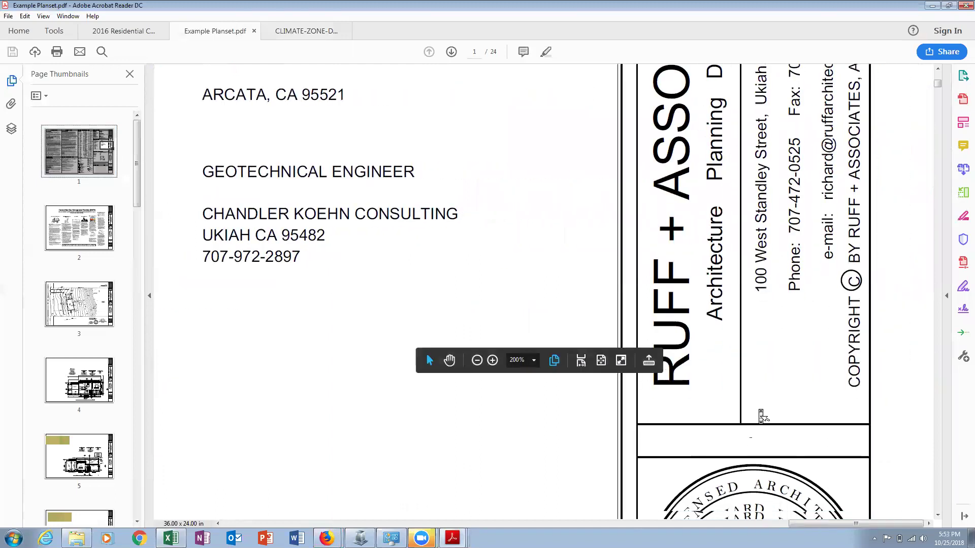
pyautogui.scroll(-1, 762, 416)
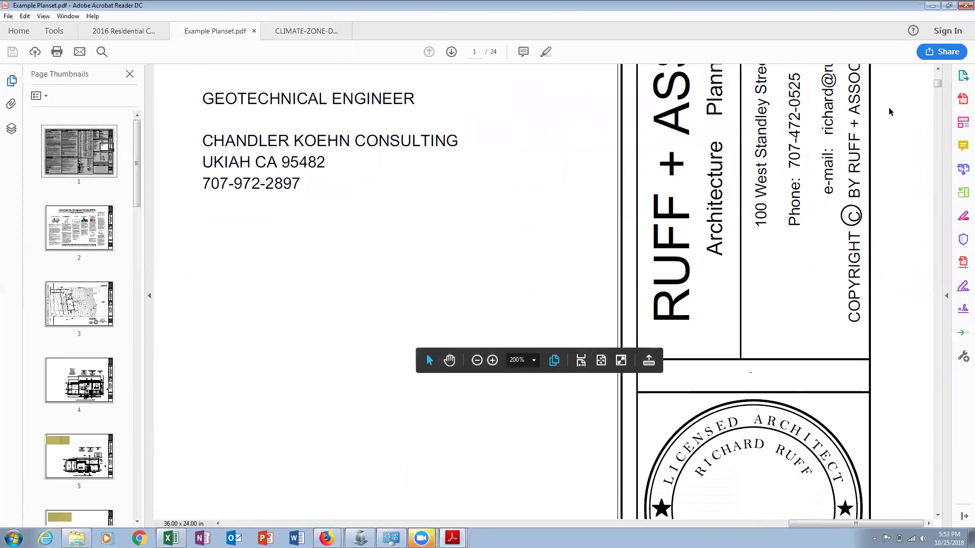
pyautogui.moveTo(937, 84); pyautogui.dragTo(939, 99)
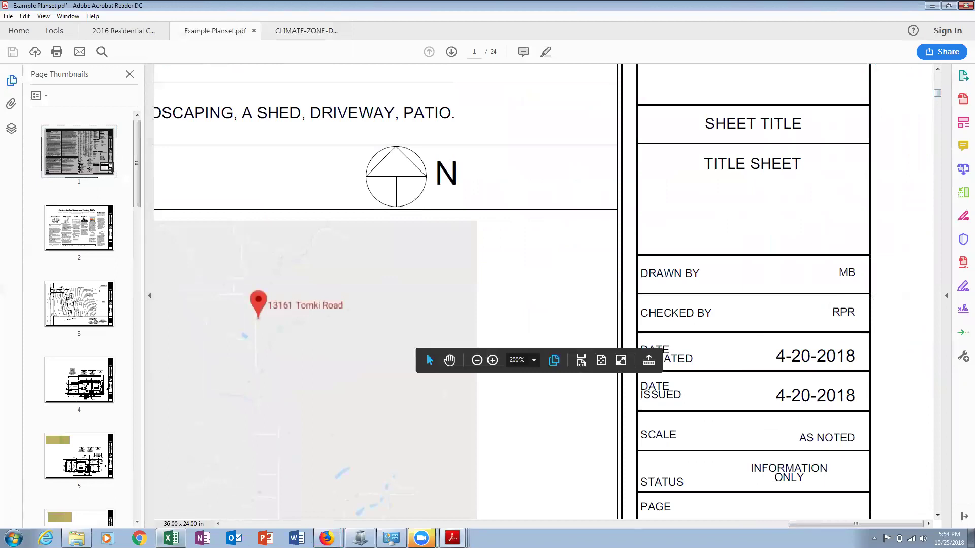
pyautogui.click(171, 538)
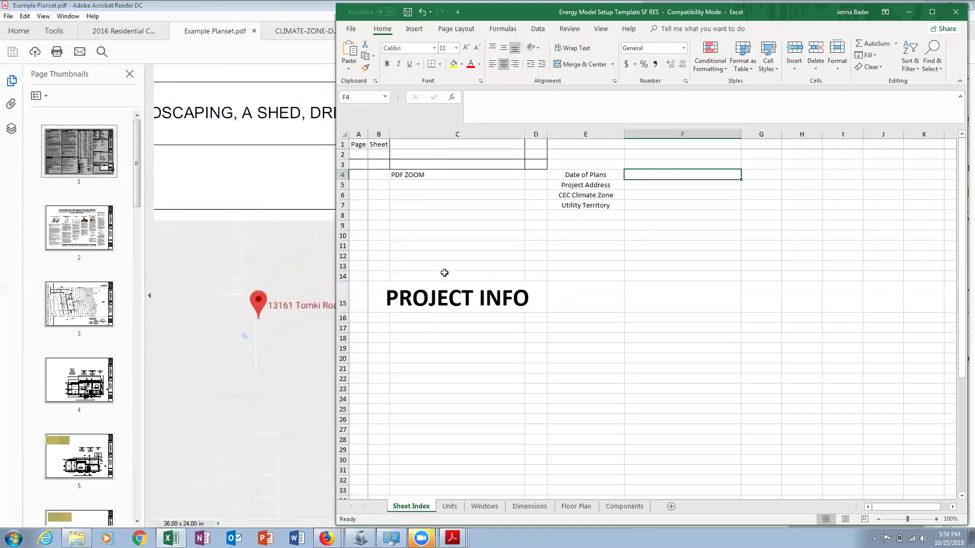
# Enter 4/20/2018 as Date of Plans and the project's site address, verifying it on the title sheet
pyautogui.write('4/20/2018')
pyautogui.press('Return')
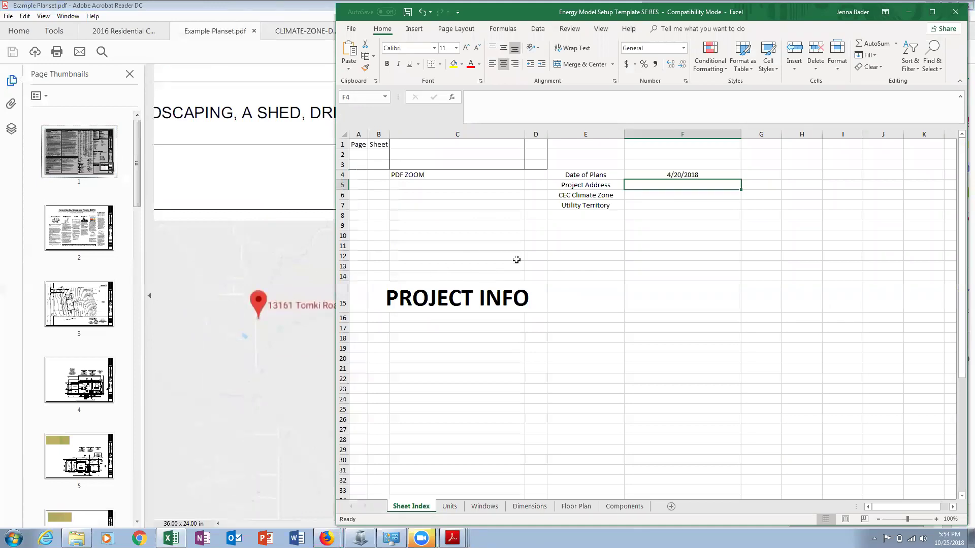
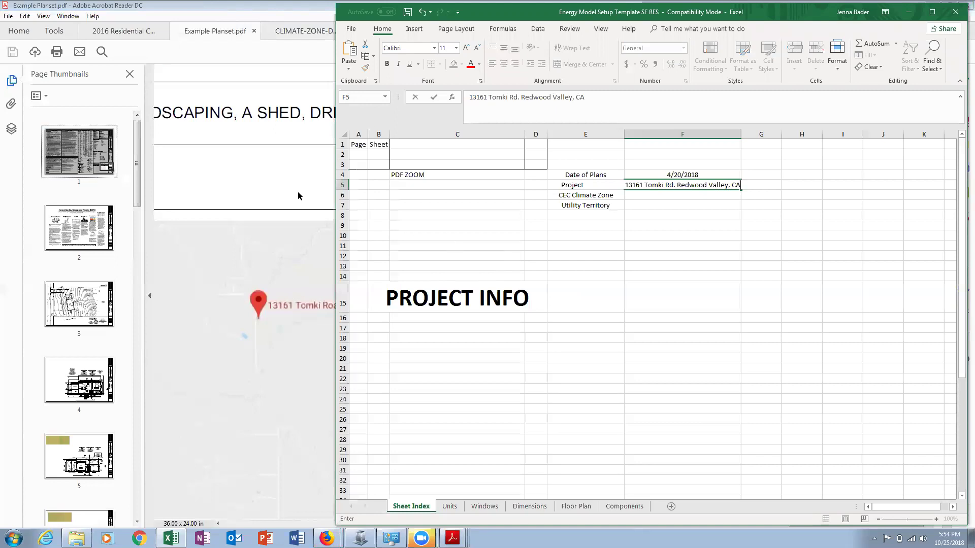
pyautogui.click(297, 191)
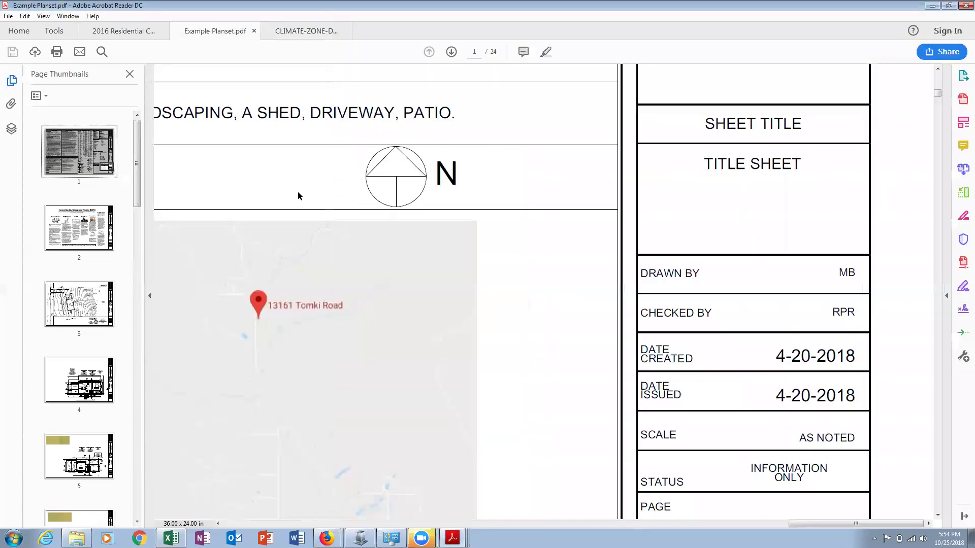
pyautogui.scroll(1, 578, 215)
pyautogui.scroll(10, 578, 215)
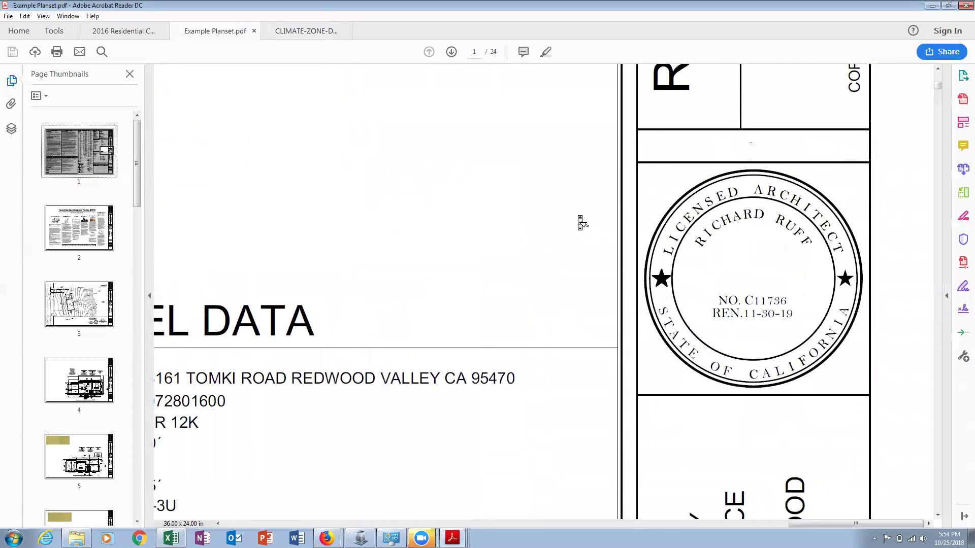
pyautogui.scroll(1, 577, 219)
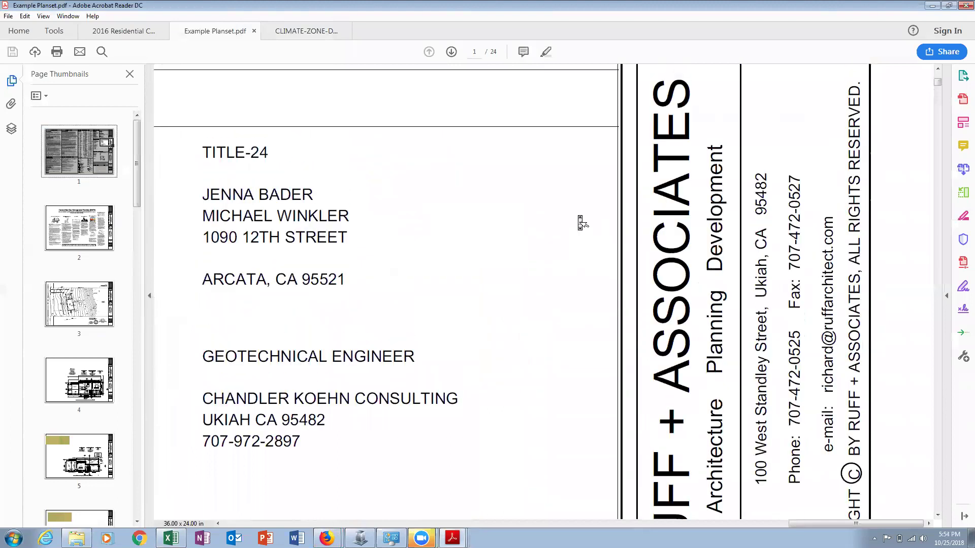
pyautogui.scroll(3, 578, 219)
pyautogui.hscroll(-3, 578, 219)
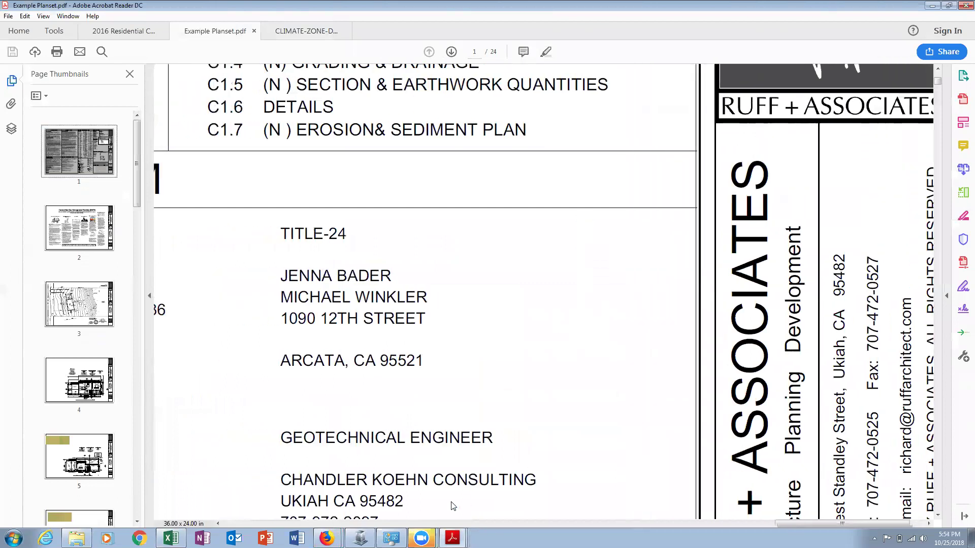
pyautogui.click(171, 538)
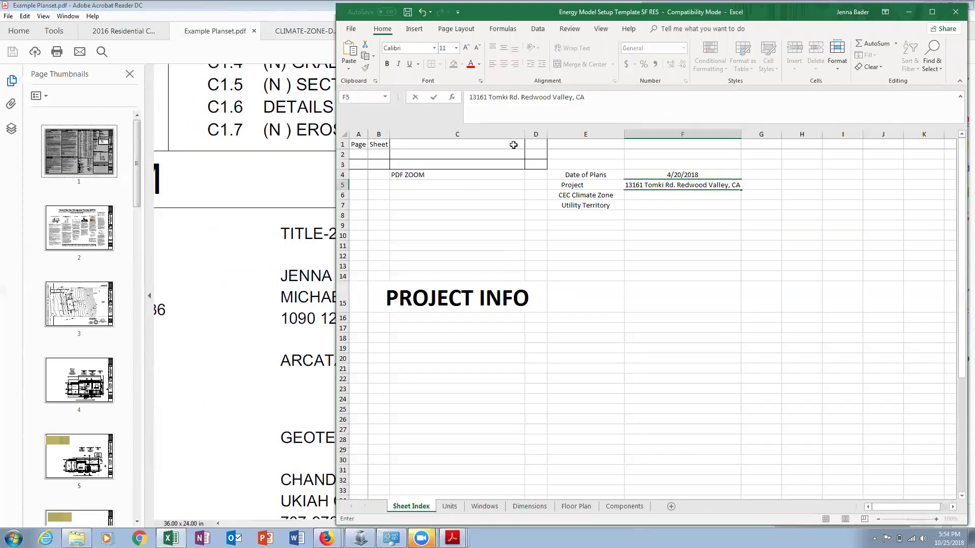
# Complete the project address with its ZIP code after checking the parcel data in the planset
pyautogui.click(638, 98)
pyautogui.moveTo(334, 155); pyautogui.dragTo(403, 155)
pyautogui.hscroll(-4, 315, 255)
pyautogui.hscroll(-3, 315, 255)
pyautogui.hscroll(-4, 316, 255)
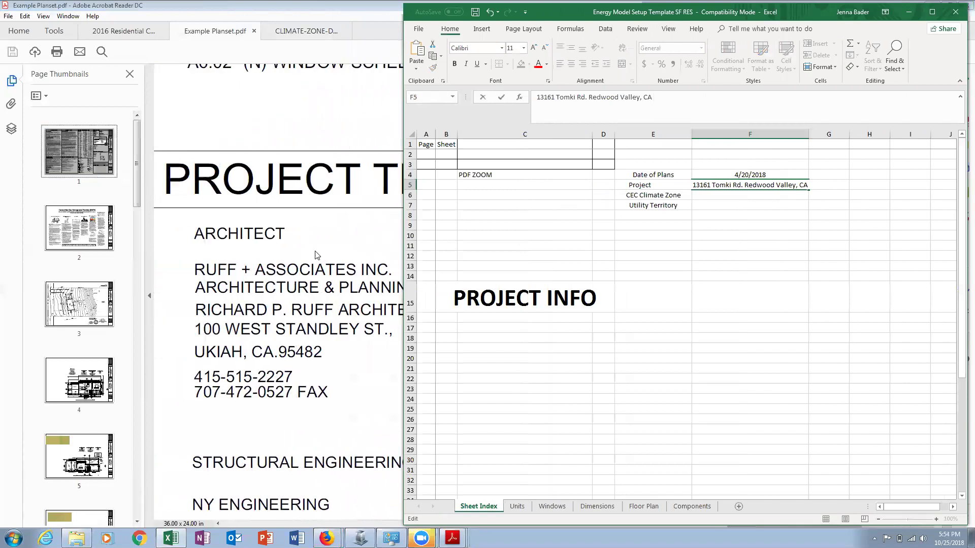
pyautogui.hscroll(4, 315, 255)
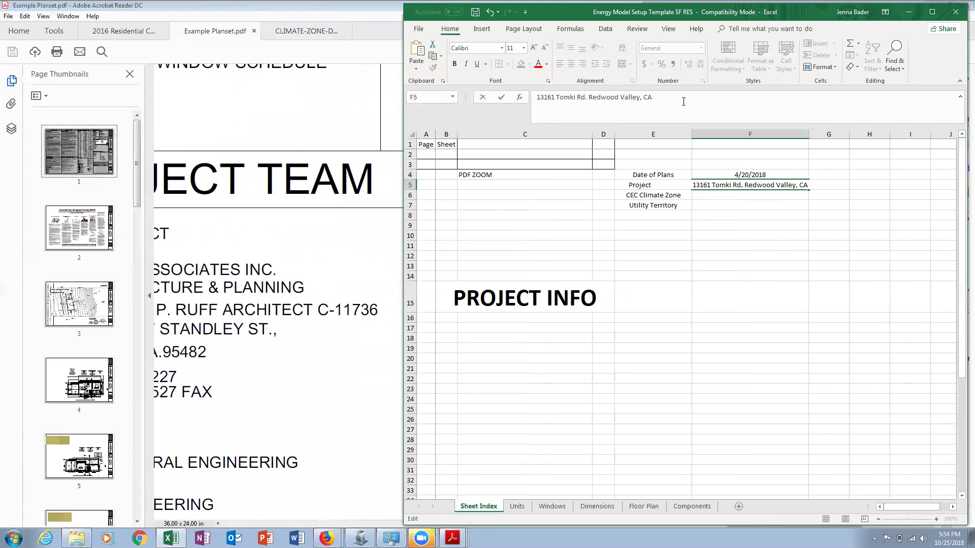
pyautogui.click(350, 229)
pyautogui.scroll(-5, 351, 230)
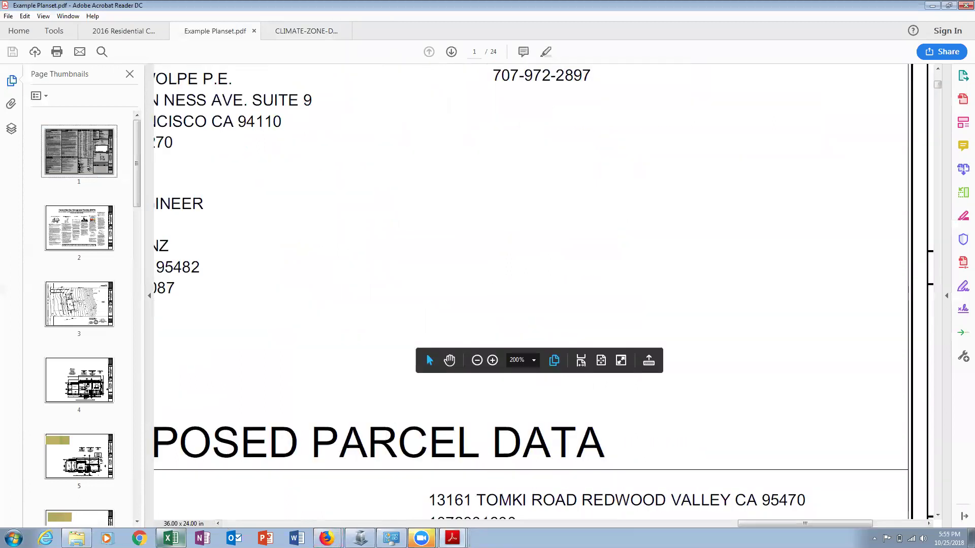
pyautogui.hotkey('alt', 'Tab')
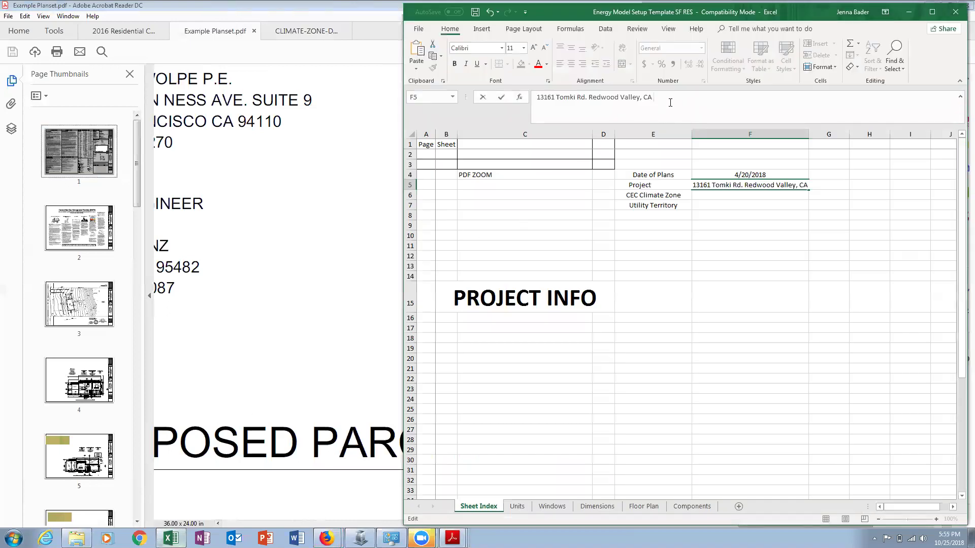
pyautogui.write('95470')
pyautogui.press('Return')
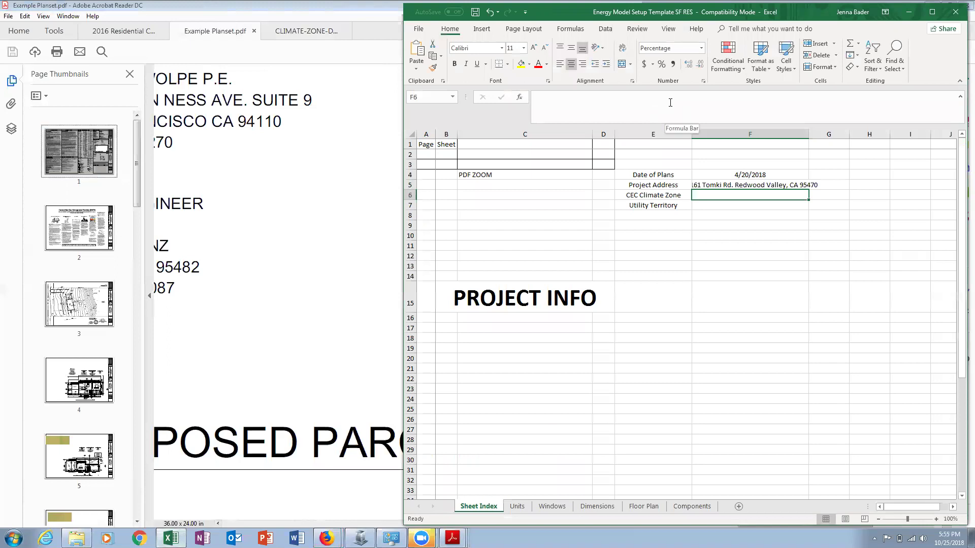
# Enter CEC Climate Zone 2 as a plain number instead of a percentage
pyautogui.write('2')
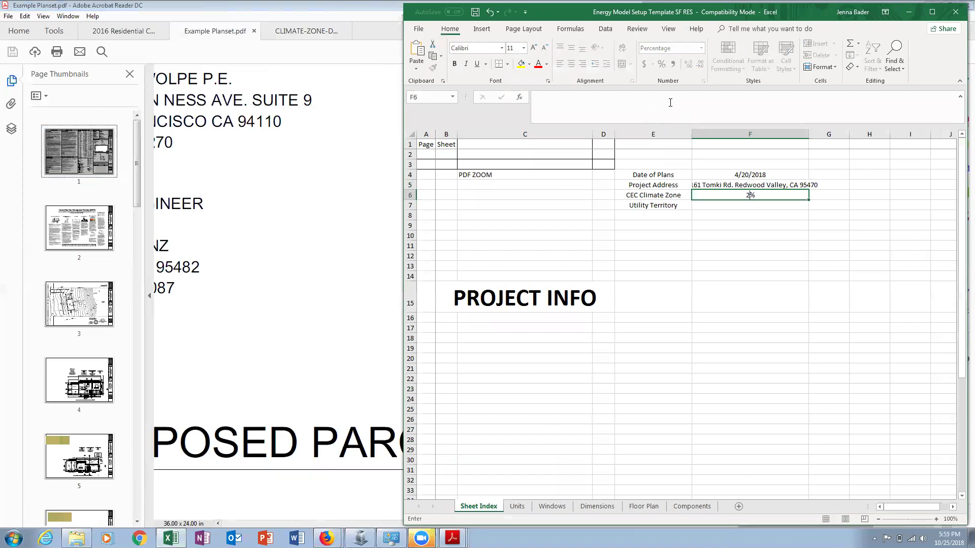
pyautogui.press('BackSpace')
pyautogui.press('Tab')
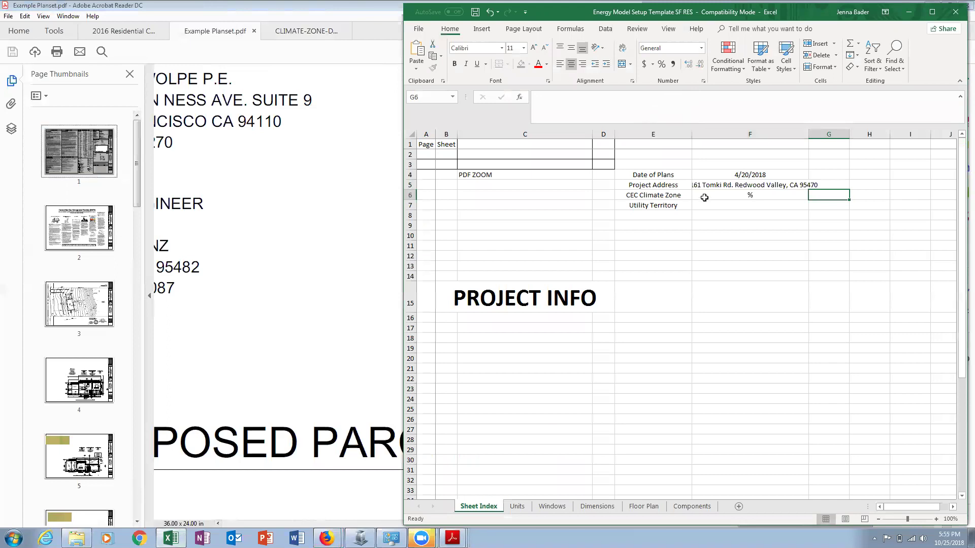
pyautogui.click(726, 194)
pyautogui.write('2')
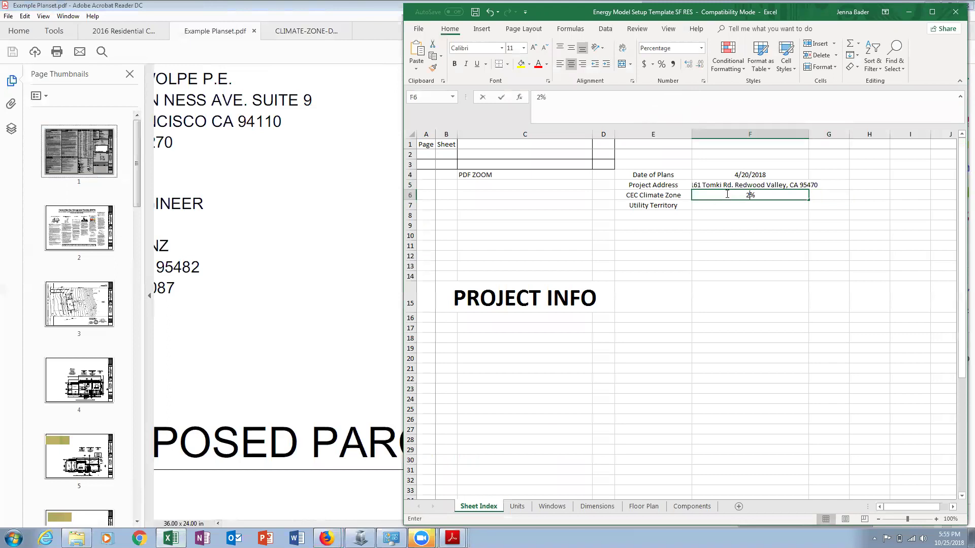
pyautogui.click(745, 213)
pyautogui.click(750, 194)
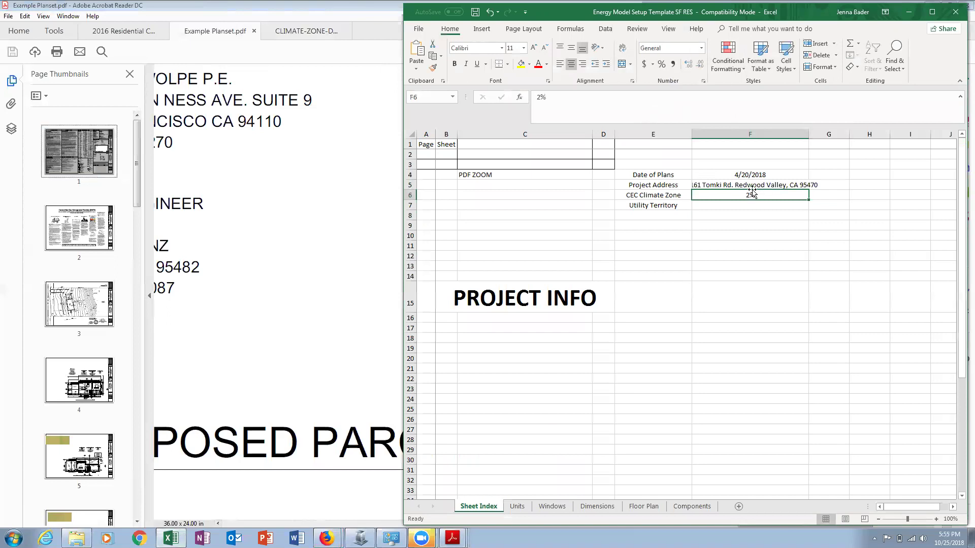
pyautogui.click(701, 49)
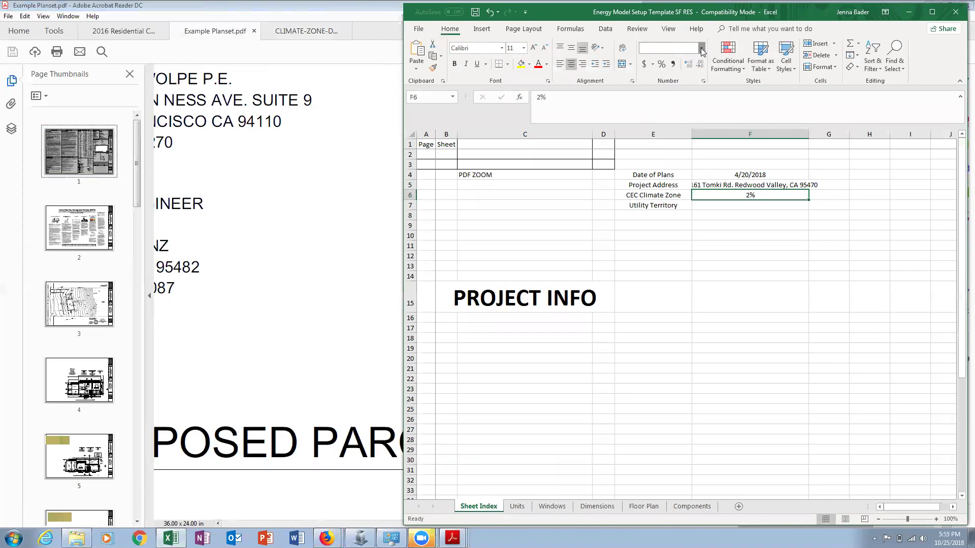
pyautogui.press('Escape')
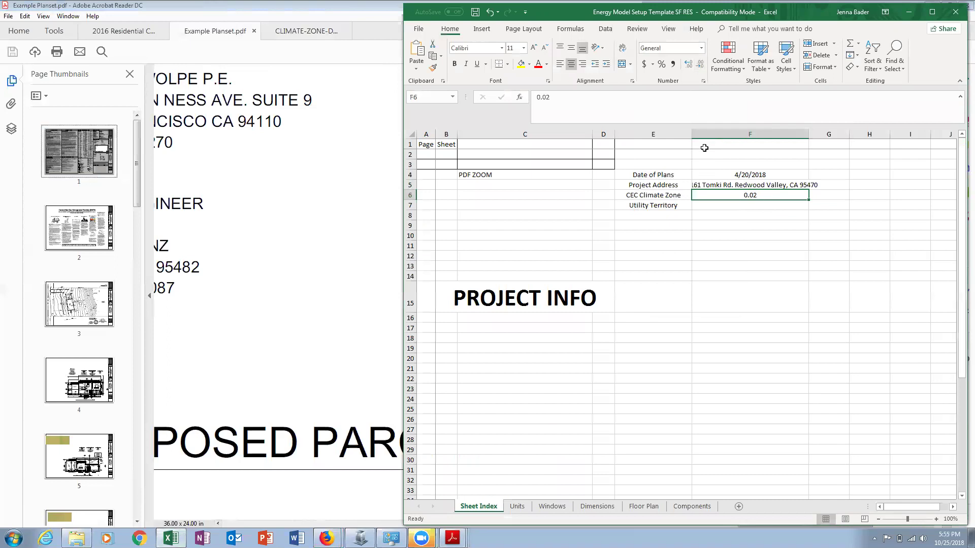
pyautogui.write('2')
pyautogui.press('Return')
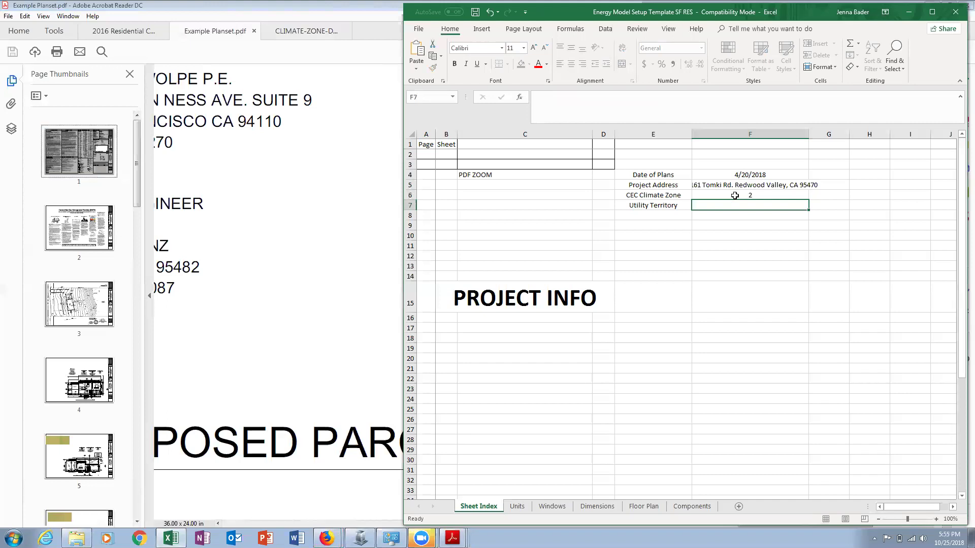
# Enter PG&E as the Utility Territory
pyautogui.write('PG&E')
pyautogui.press('Return')
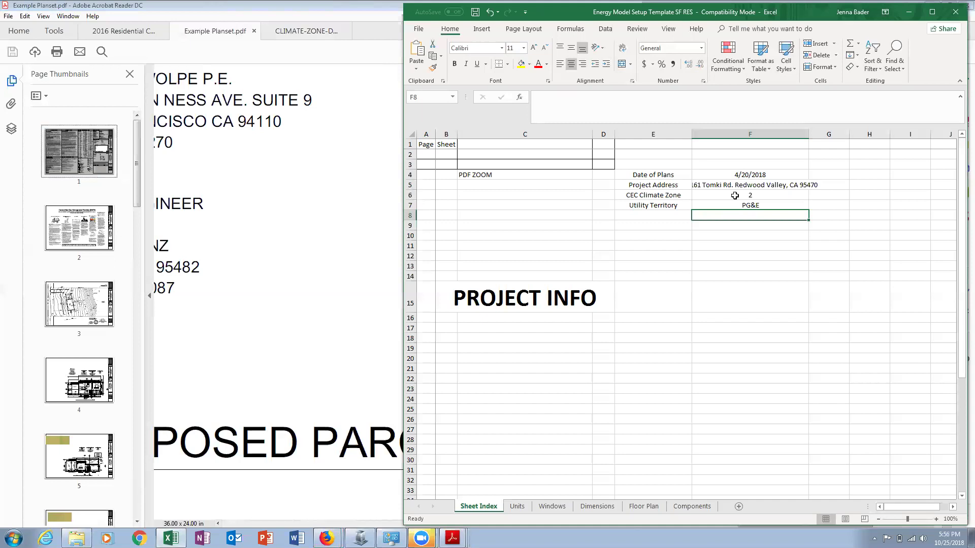
pyautogui.click(733, 262)
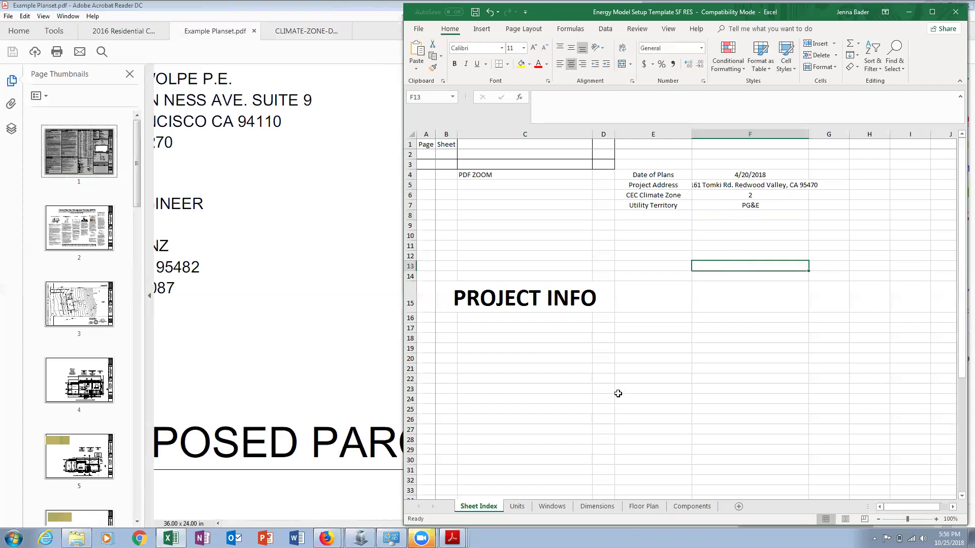
pyautogui.click(518, 507)
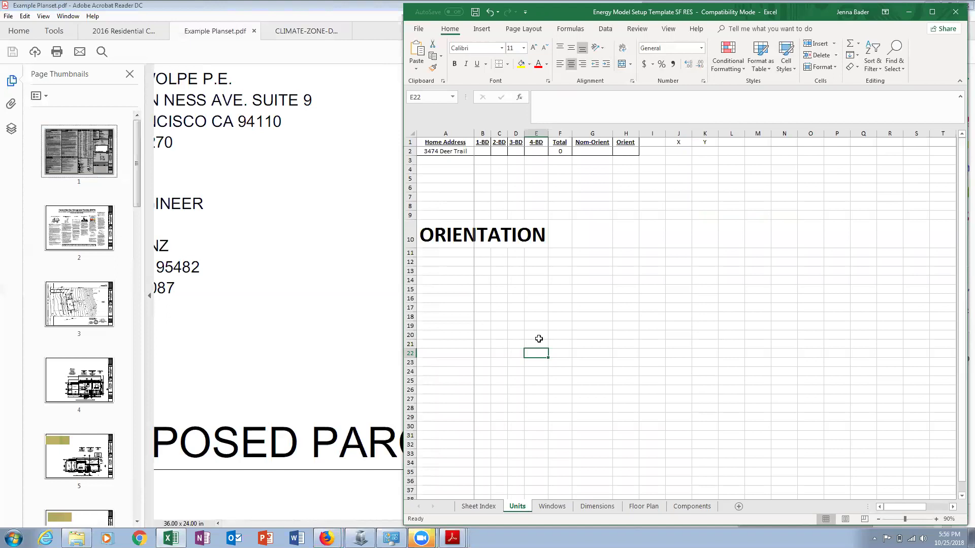
pyautogui.click(465, 151)
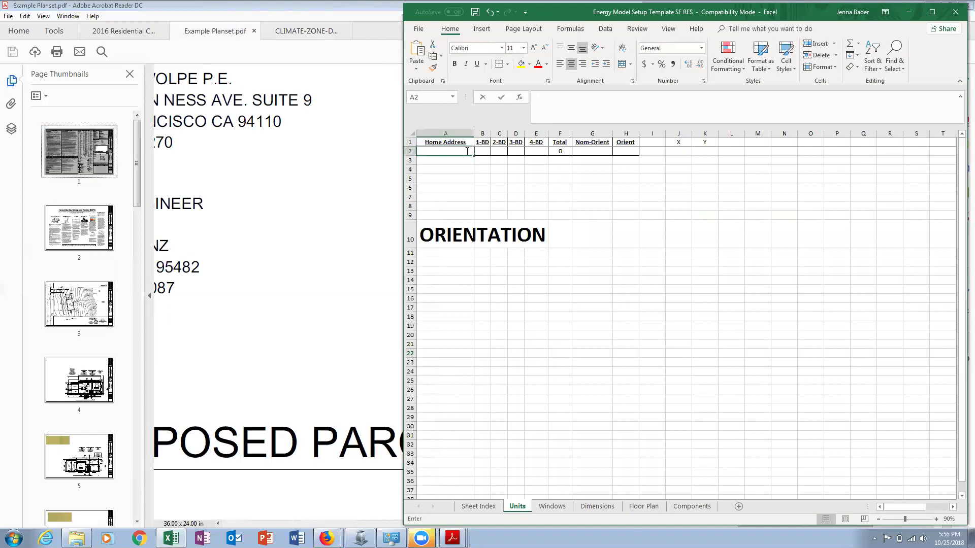
pyautogui.press('Return')
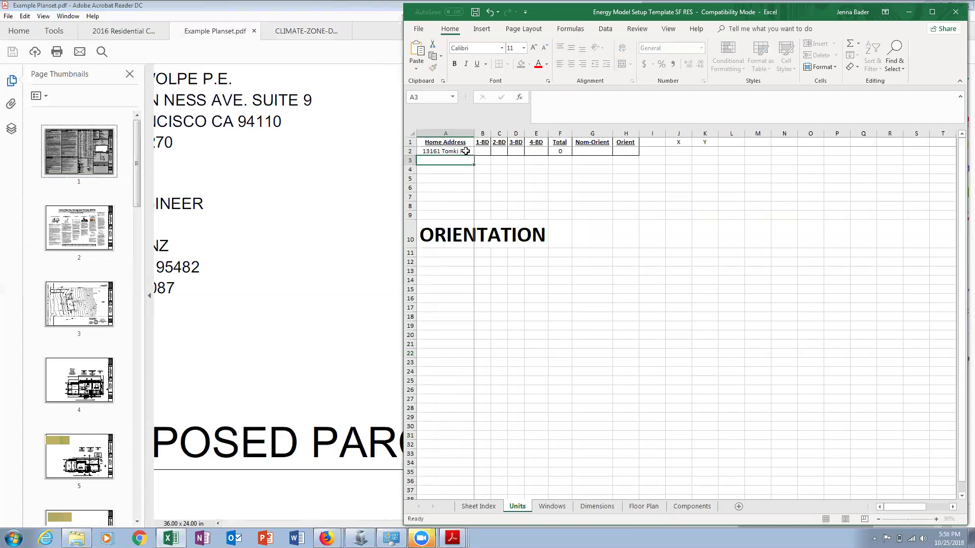
pyautogui.click(380, 167)
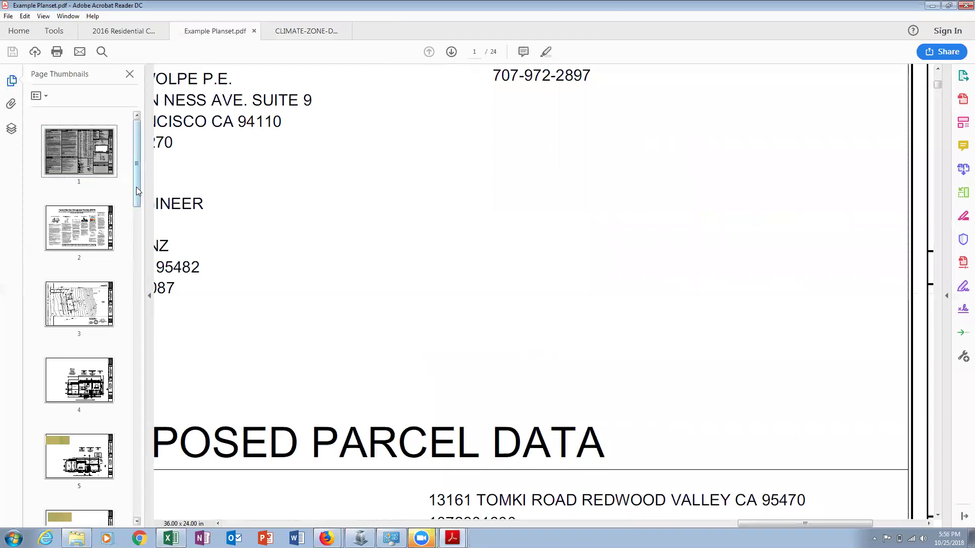
# Jump to planset page 4 and zoom out to 50% to show the whole 1st floor plan
pyautogui.scroll(-2, 137, 191)
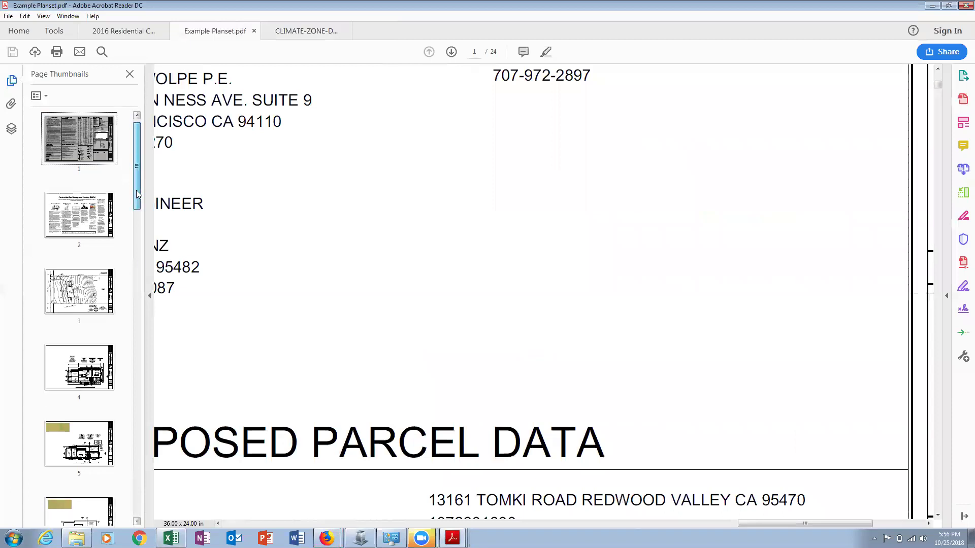
pyautogui.click(83, 364)
pyautogui.moveTo(404, 463)
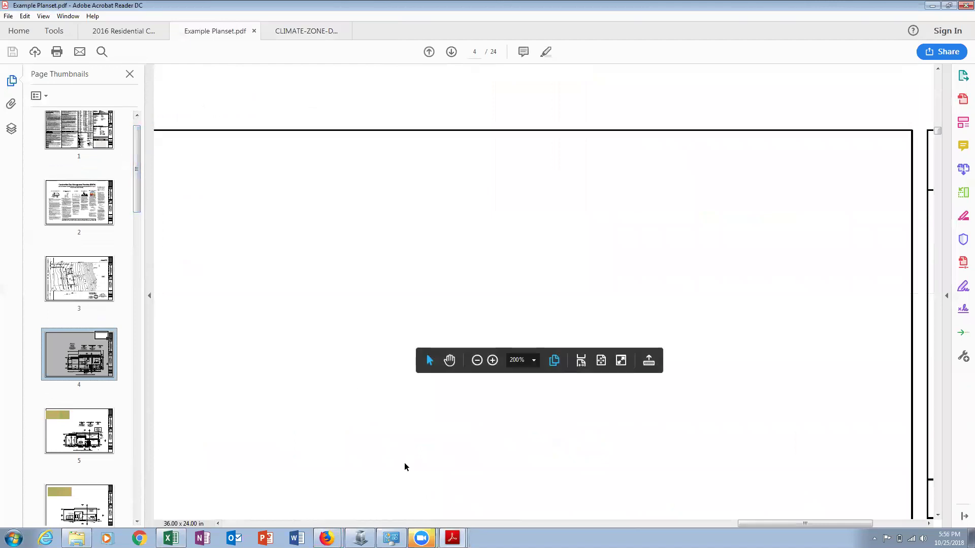
pyautogui.click(477, 361)
pyautogui.click(477, 360)
pyautogui.click(478, 360)
pyautogui.click(477, 360)
pyautogui.click(478, 361)
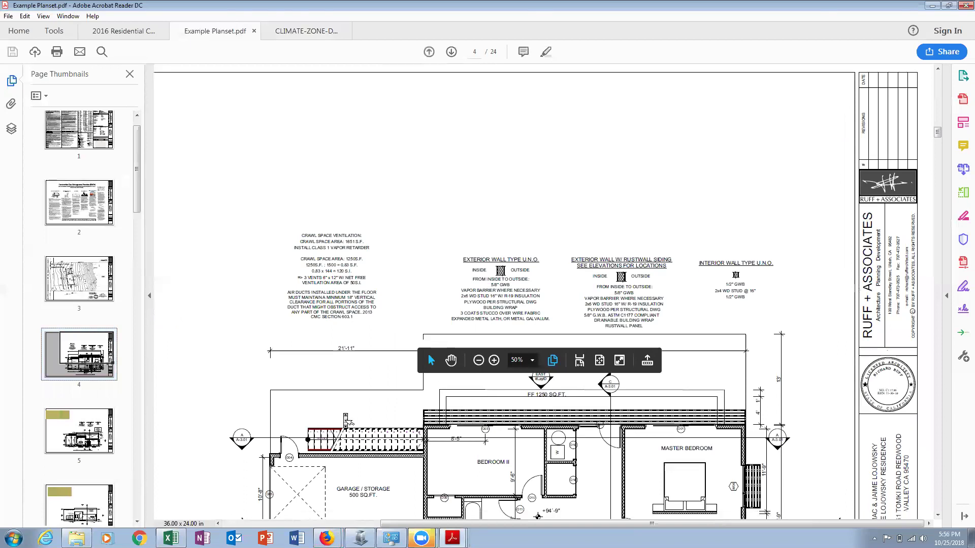
pyautogui.scroll(-1, 736, 251)
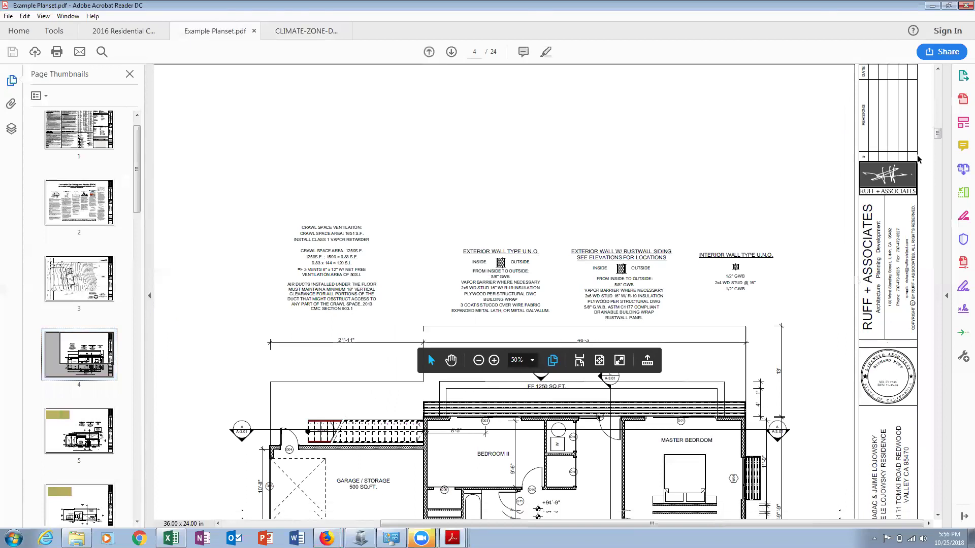
pyautogui.moveTo(938, 138); pyautogui.dragTo(939, 153)
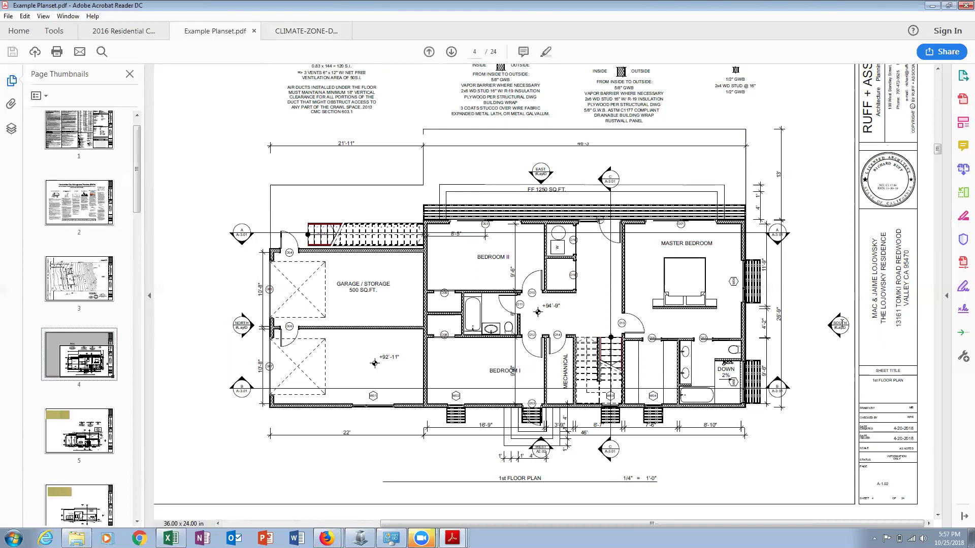
pyautogui.scroll(-5, 848, 309)
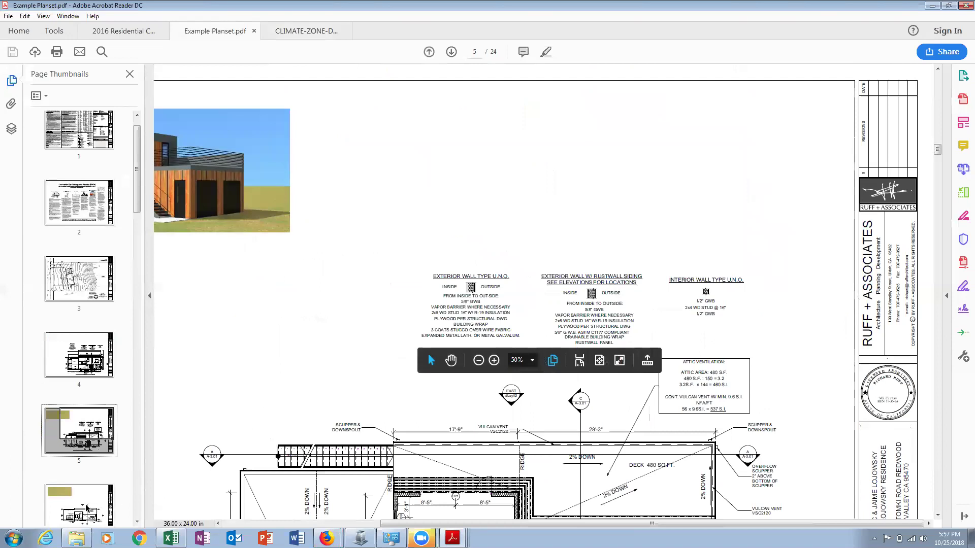
# Pan down page 5, then go to page 7's north and east elevations
pyautogui.moveTo(86, 423); pyautogui.dragTo(85, 435)
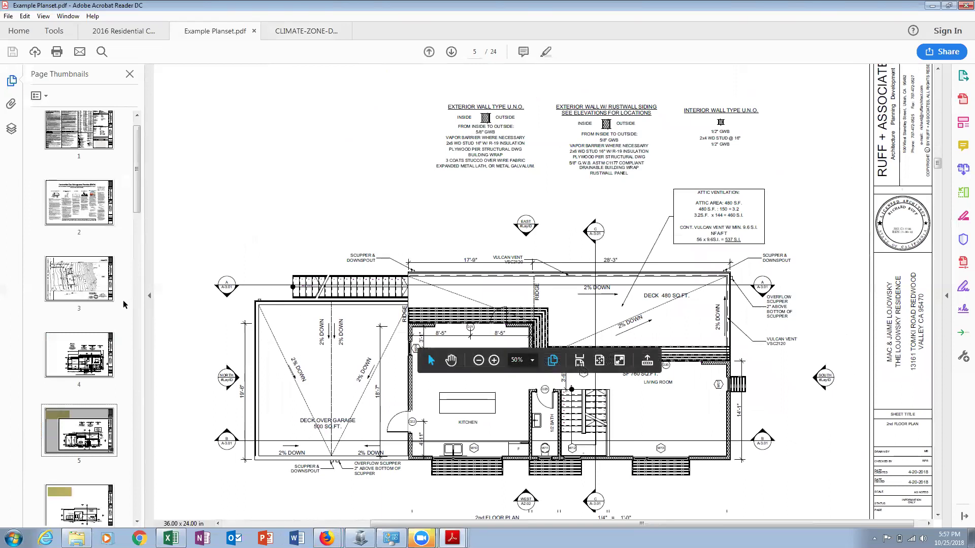
pyautogui.scroll(-1, 85, 446)
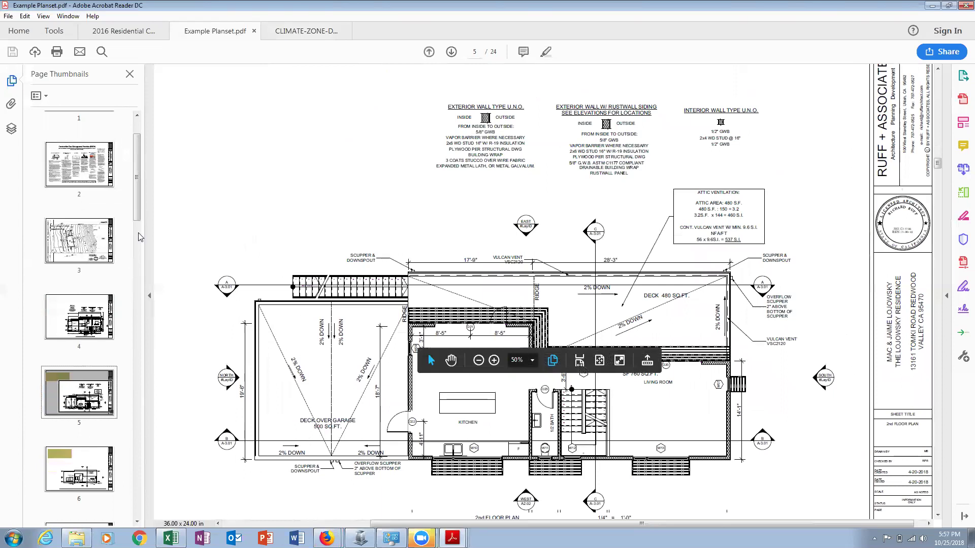
pyautogui.scroll(-4, 137, 242)
pyautogui.scroll(-3, 137, 248)
pyautogui.click(74, 282)
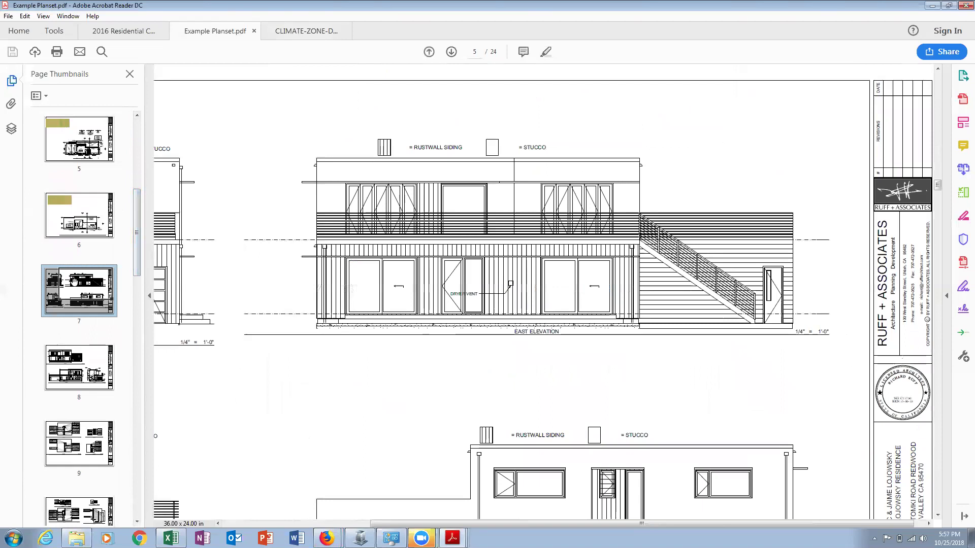
pyautogui.moveTo(74, 281)
pyautogui.mouseDown()
pyautogui.moveTo(42, 283)
pyautogui.moveTo(75, 297)
pyautogui.mouseUp()
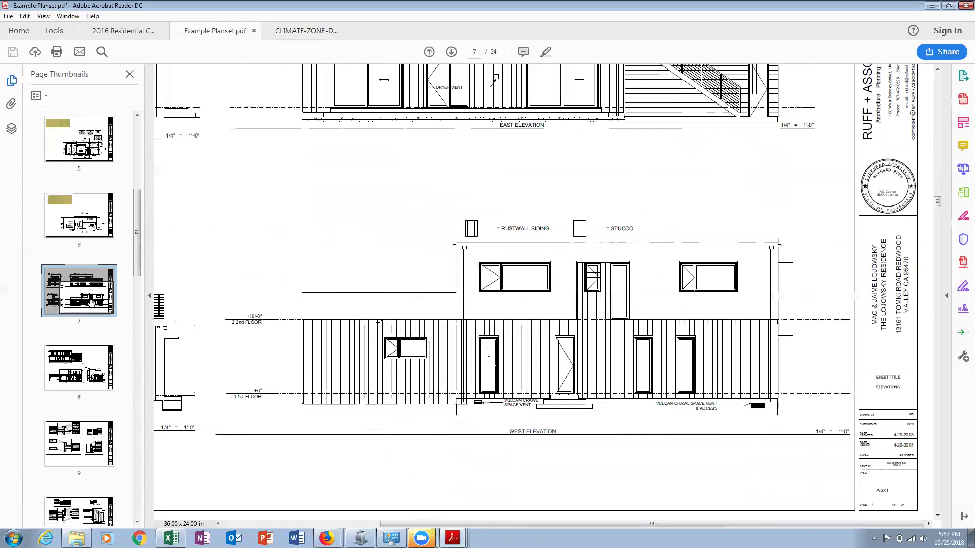
# Review Section AA on page 8, then return via page 6 to page 5's rendering and roof plan
pyautogui.click(71, 368)
pyautogui.moveTo(75, 360)
pyautogui.mouseDown()
pyautogui.moveTo(64, 373)
pyautogui.moveTo(56, 362)
pyautogui.mouseUp()
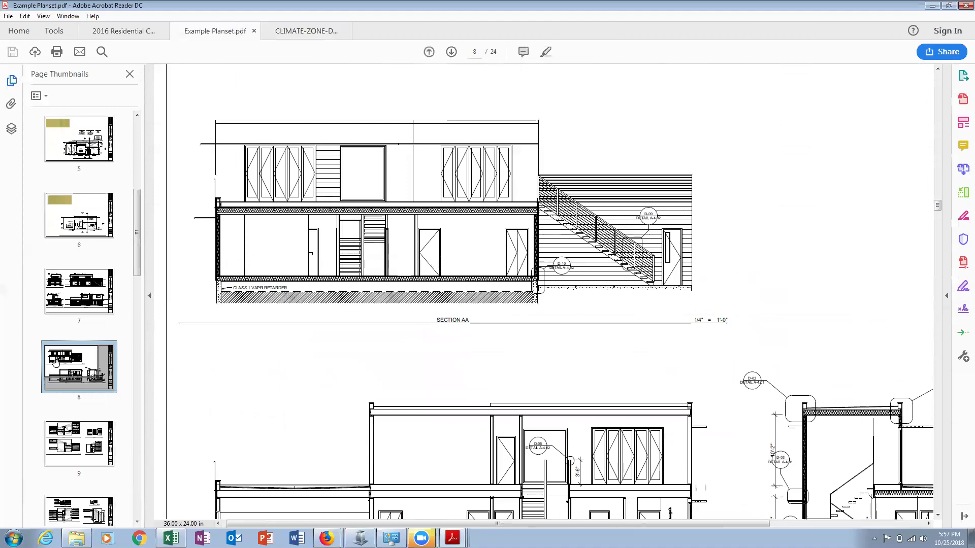
pyautogui.click(85, 212)
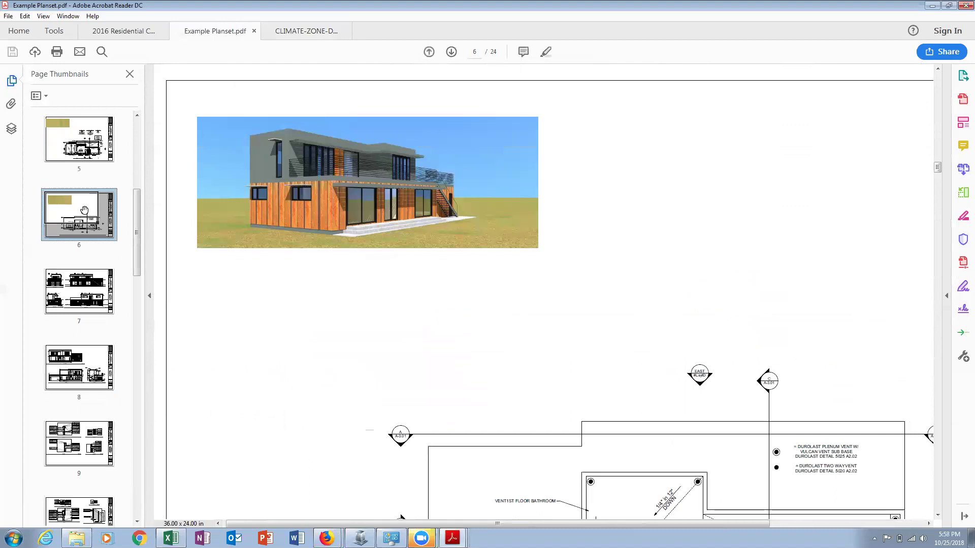
pyautogui.click(80, 151)
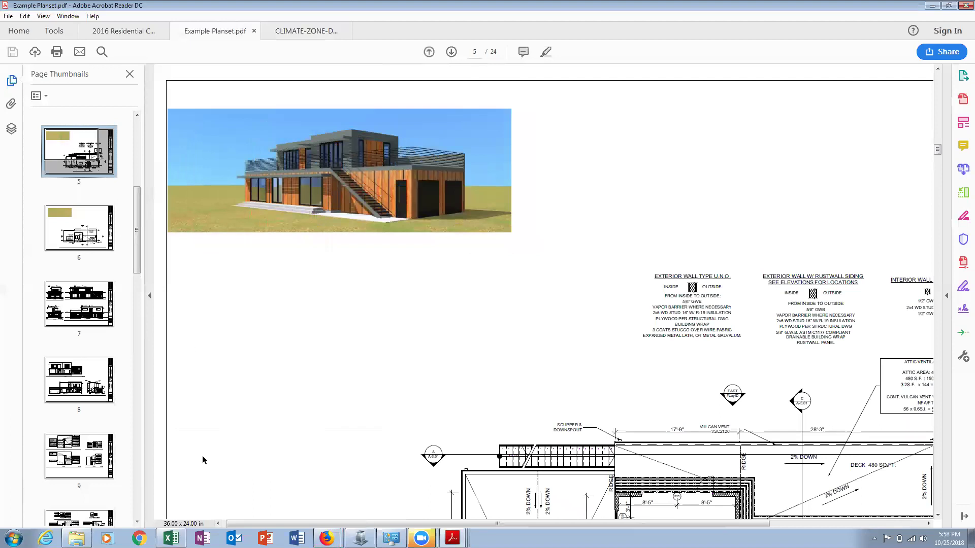
pyautogui.hotkey('alt', 'Tab')
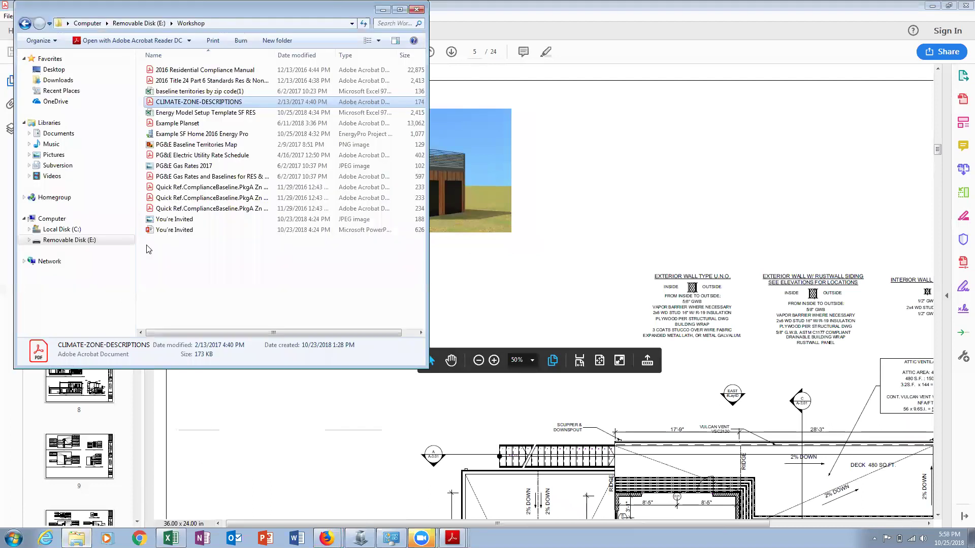
# Open Example SF Home 2016 Energy Pro from the Workshop folder as a read-only file
pyautogui.click(205, 135)
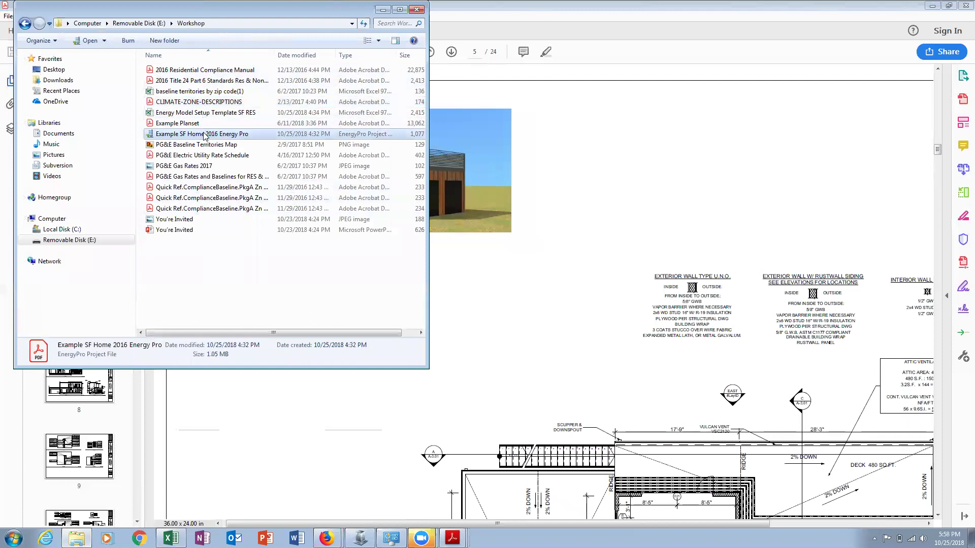
pyautogui.doubleClick(205, 134)
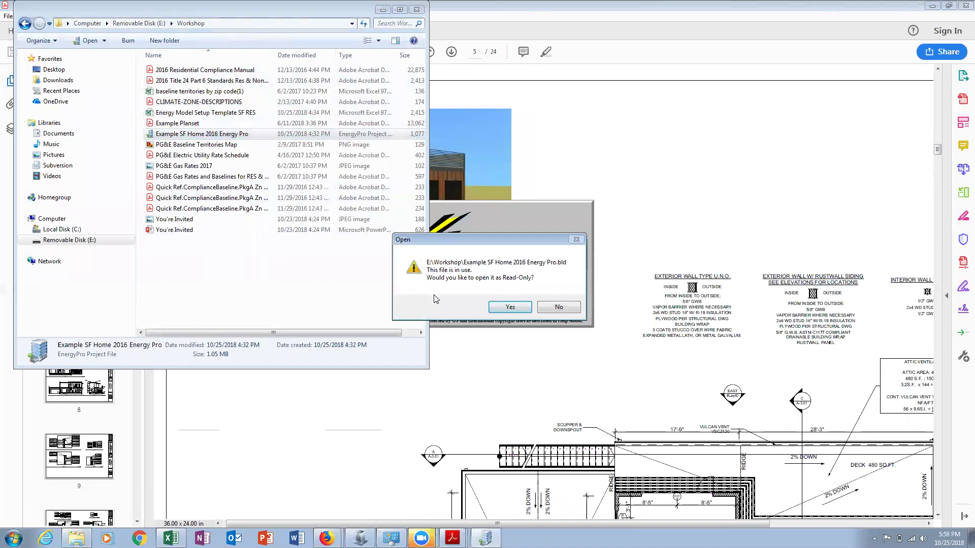
pyautogui.click(506, 307)
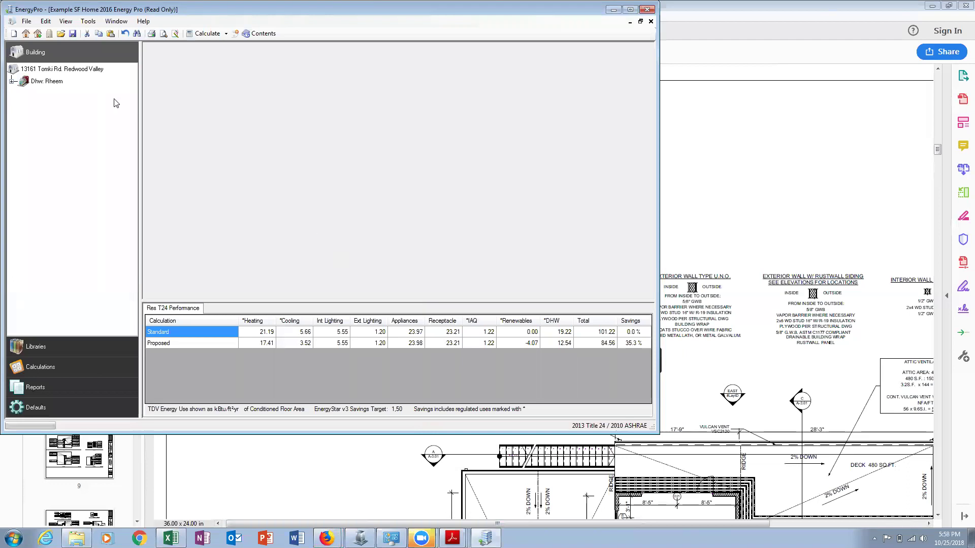
# Expand the building tree down to the Floor 1- Living zone and its room's surfaces
pyautogui.click(12, 82)
pyautogui.click(22, 91)
pyautogui.click(58, 101)
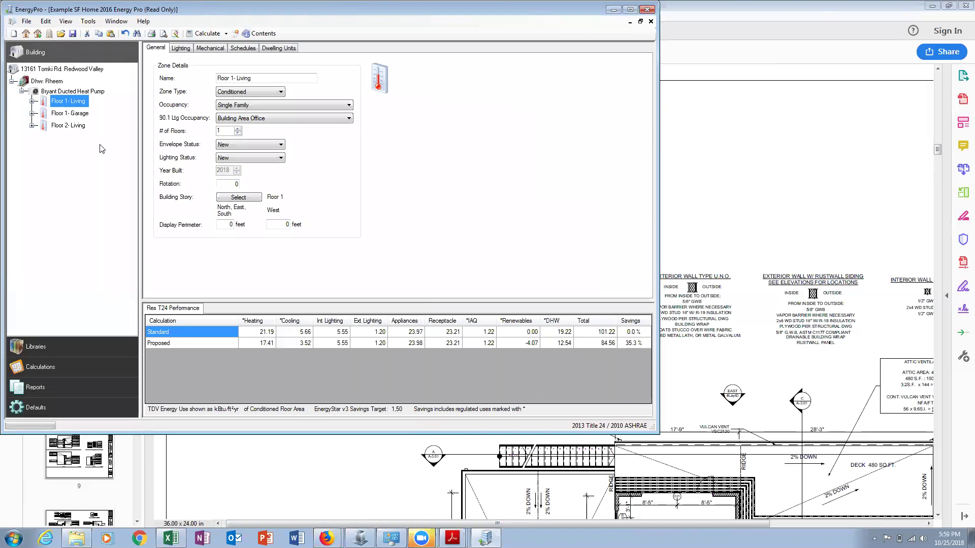
pyautogui.click(32, 101)
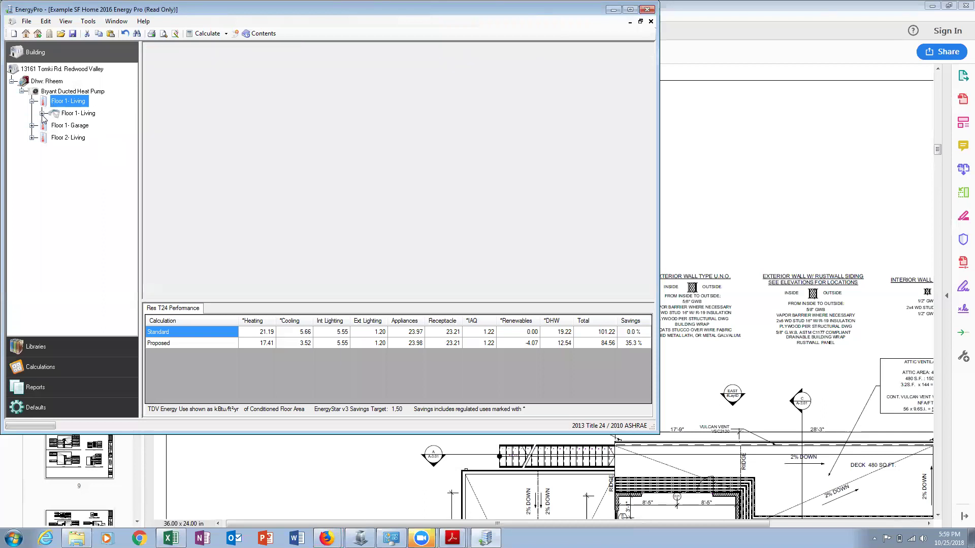
pyautogui.click(41, 115)
pyautogui.click(42, 113)
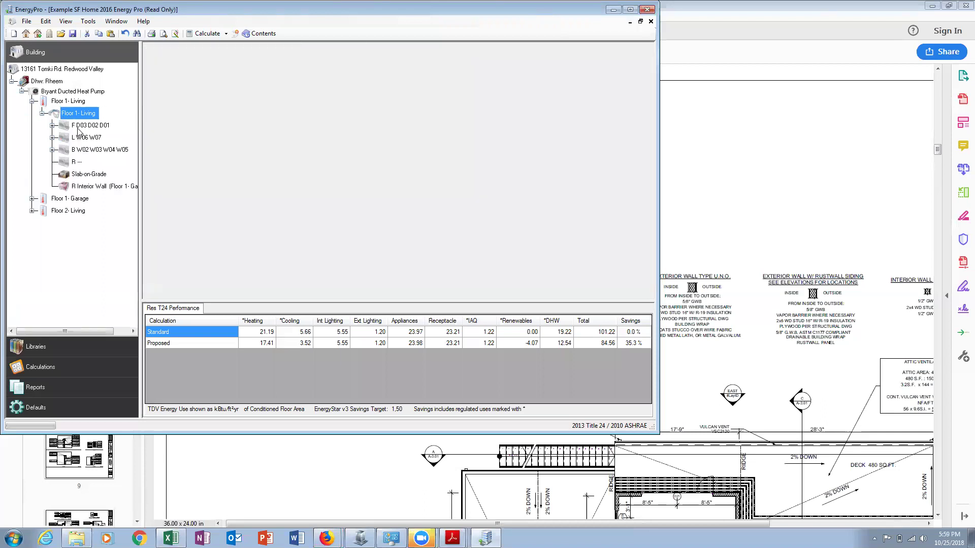
# Review the area and orientation of walls F, L, B and R twice, ending on the room details
pyautogui.click(78, 127)
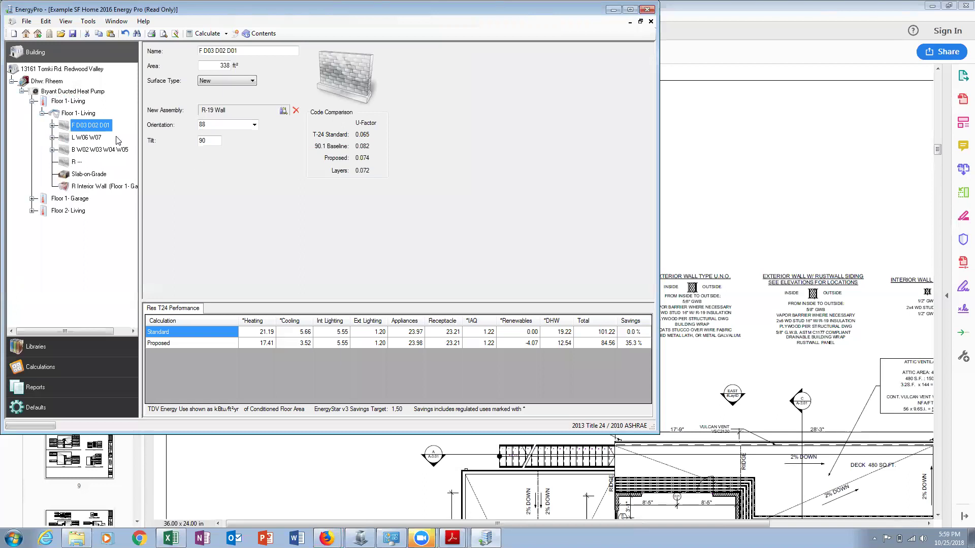
pyautogui.click(92, 137)
pyautogui.click(94, 151)
pyautogui.click(76, 162)
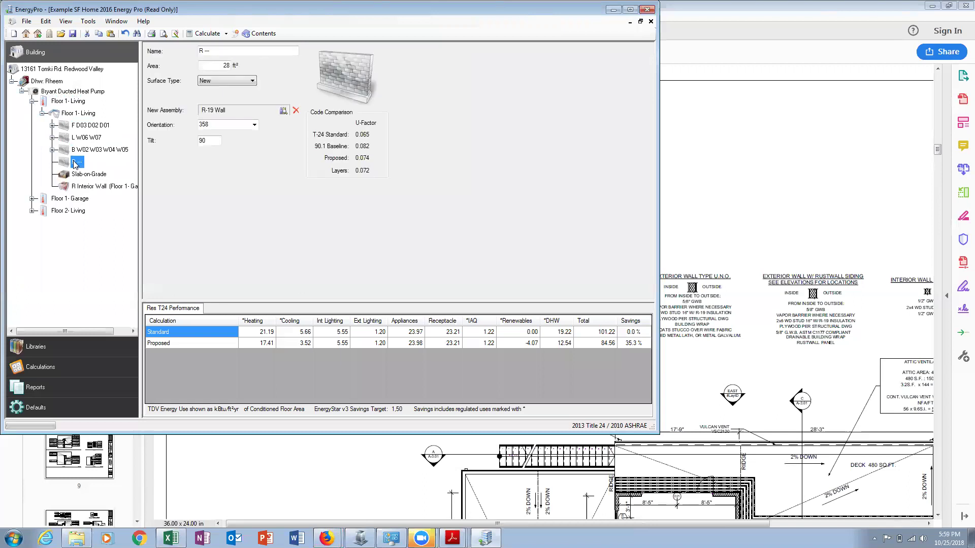
pyautogui.click(84, 126)
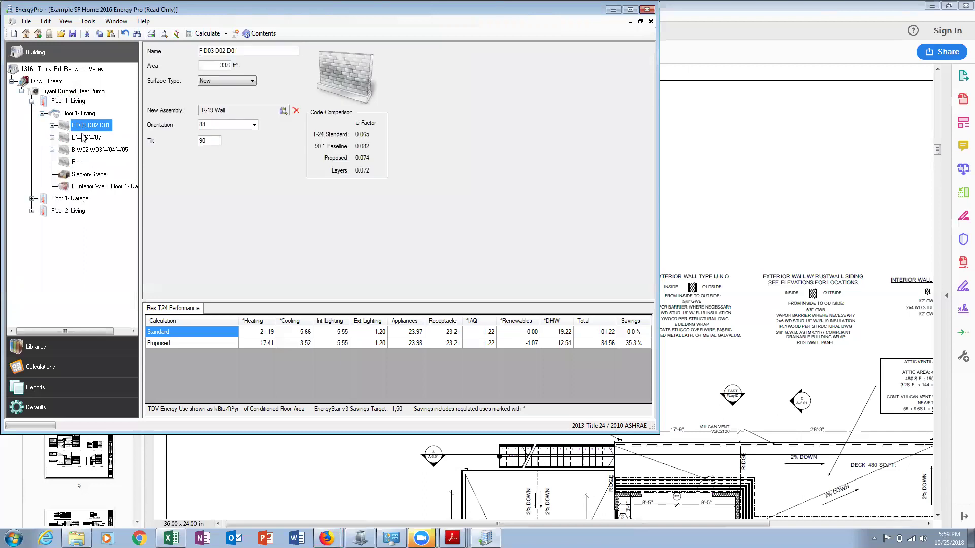
pyautogui.click(84, 138)
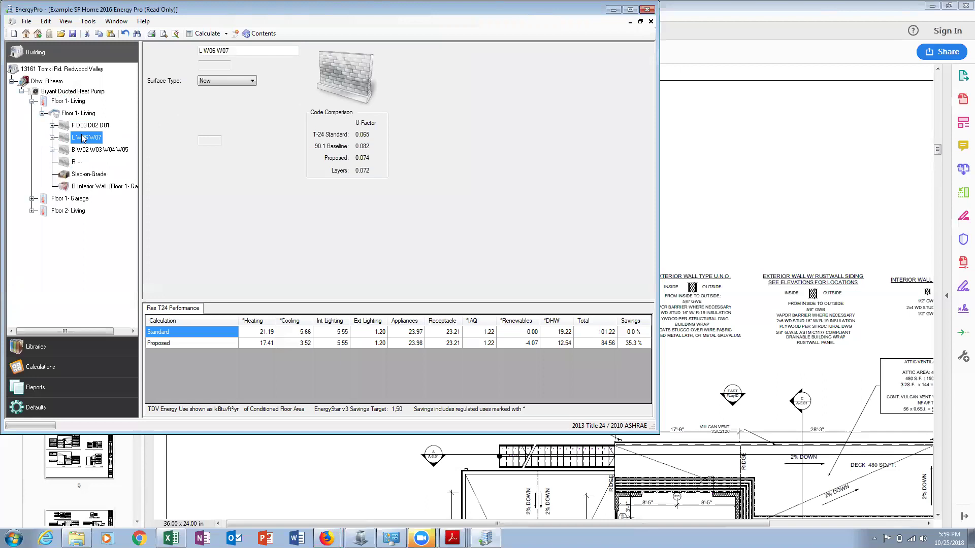
pyautogui.click(84, 150)
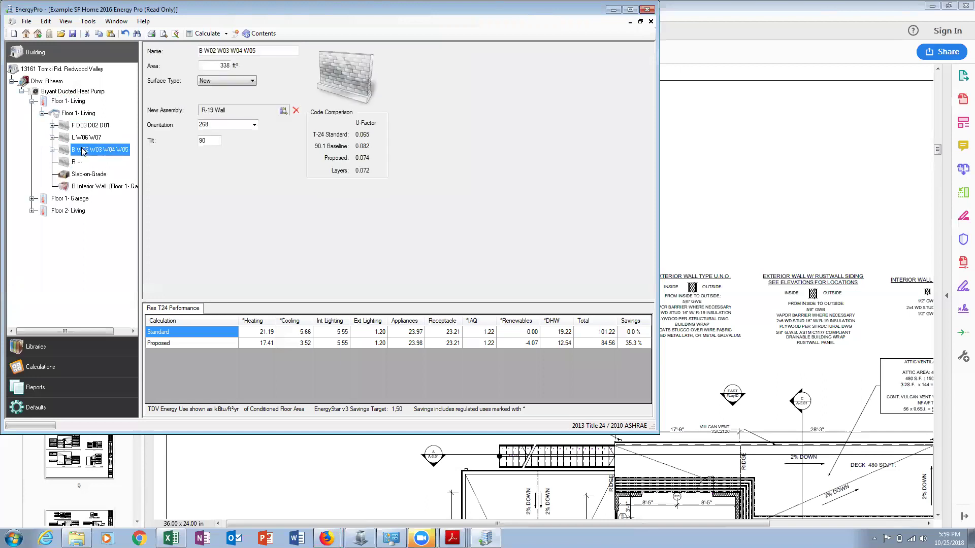
pyautogui.click(78, 163)
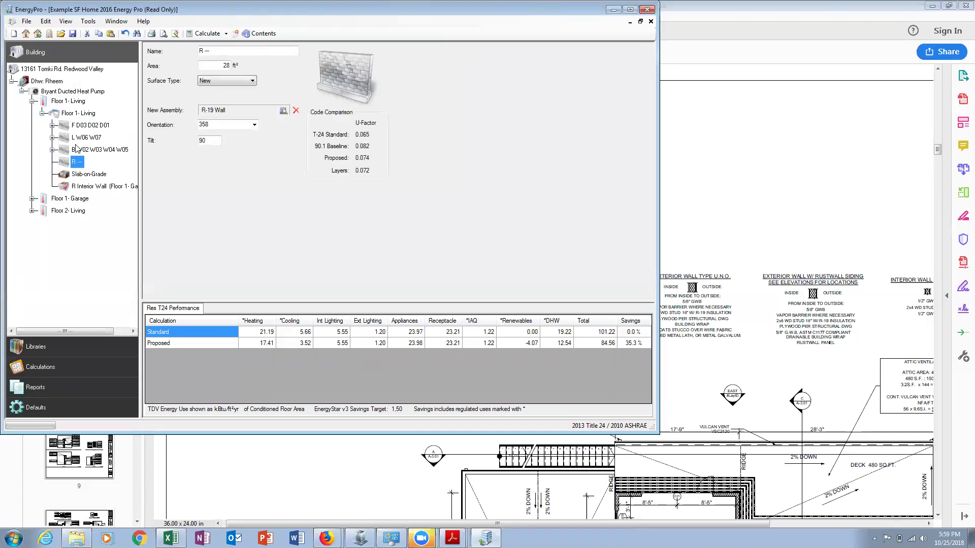
pyautogui.click(78, 114)
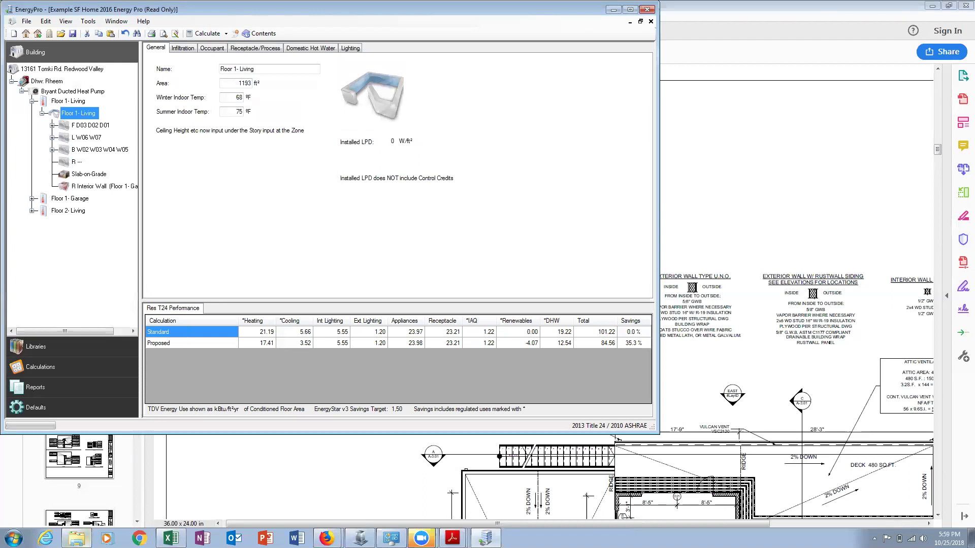
# Review the Dhw: Rheem settings, then show the Bryant Ducted Heat Pump in the system library
pyautogui.moveTo(76, 538)
pyautogui.moveTo(292, 10); pyautogui.dragTo(300, 39)
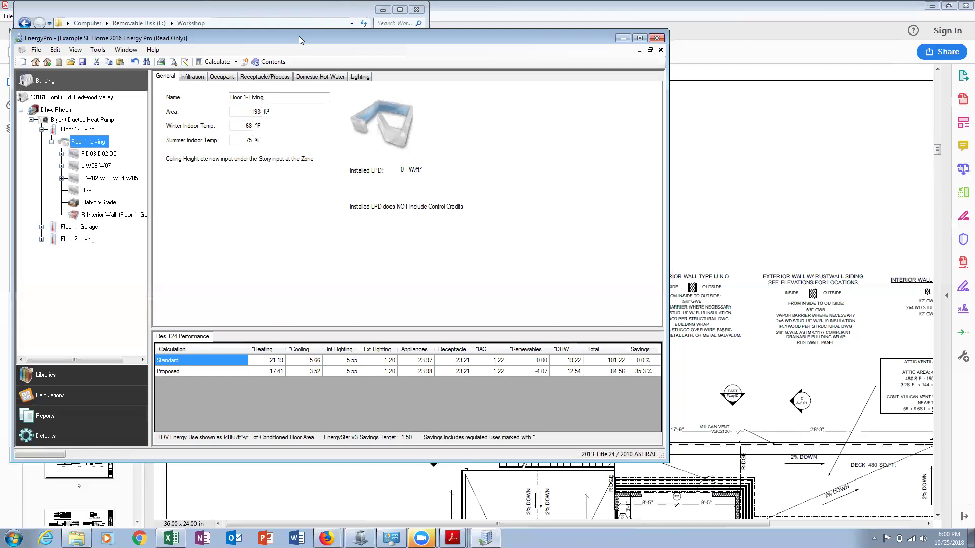
pyautogui.click(65, 109)
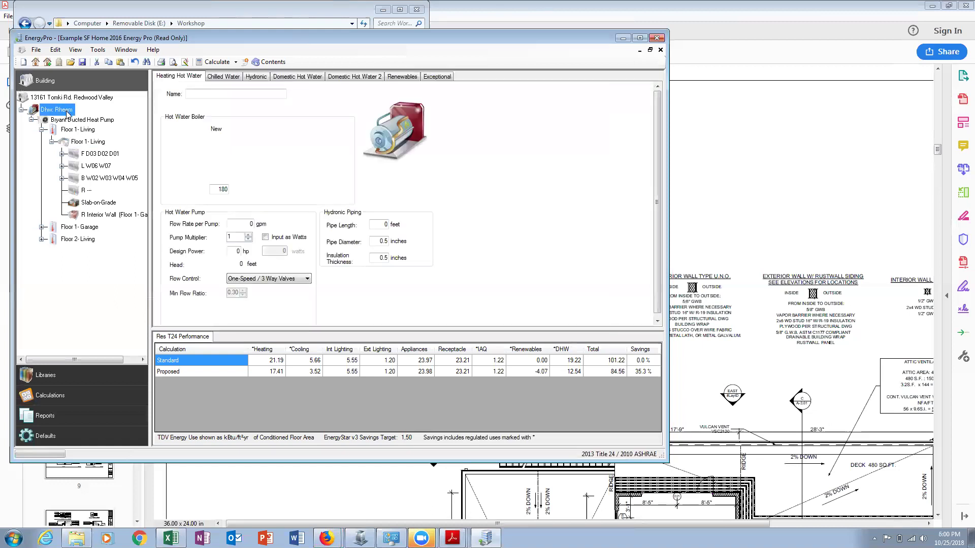
pyautogui.click(71, 120)
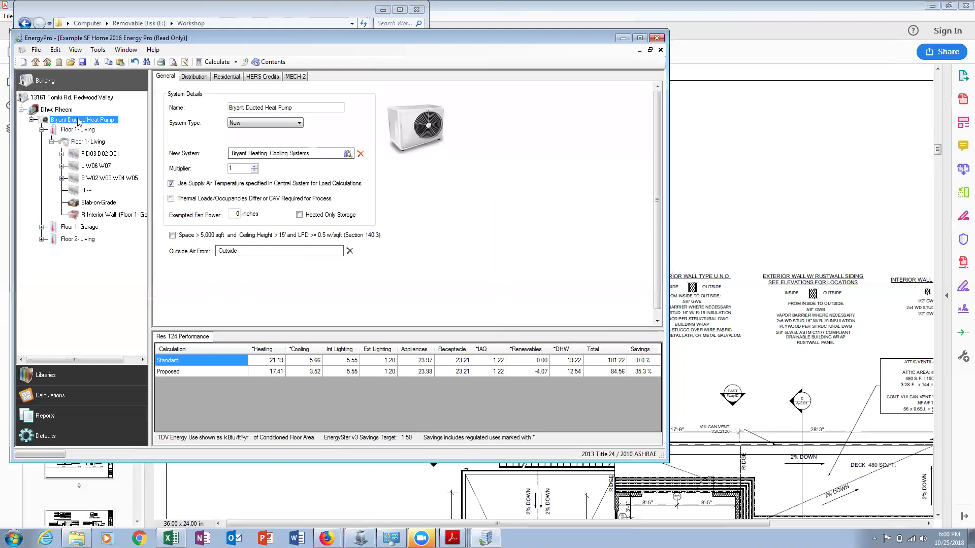
pyautogui.click(262, 153)
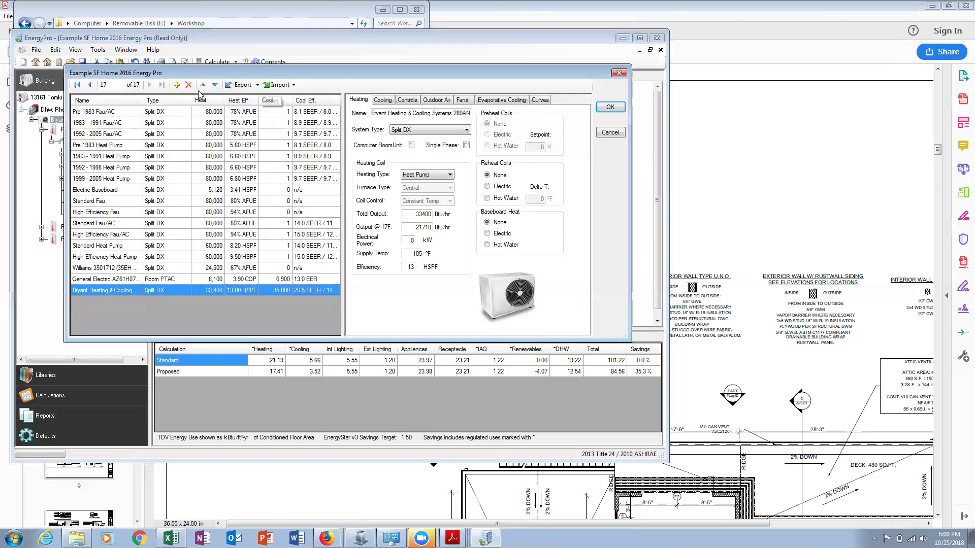
# Copy the Bryant Heating & Cooling entry and list heat pumps available for import
pyautogui.click(177, 85)
pyautogui.click(276, 85)
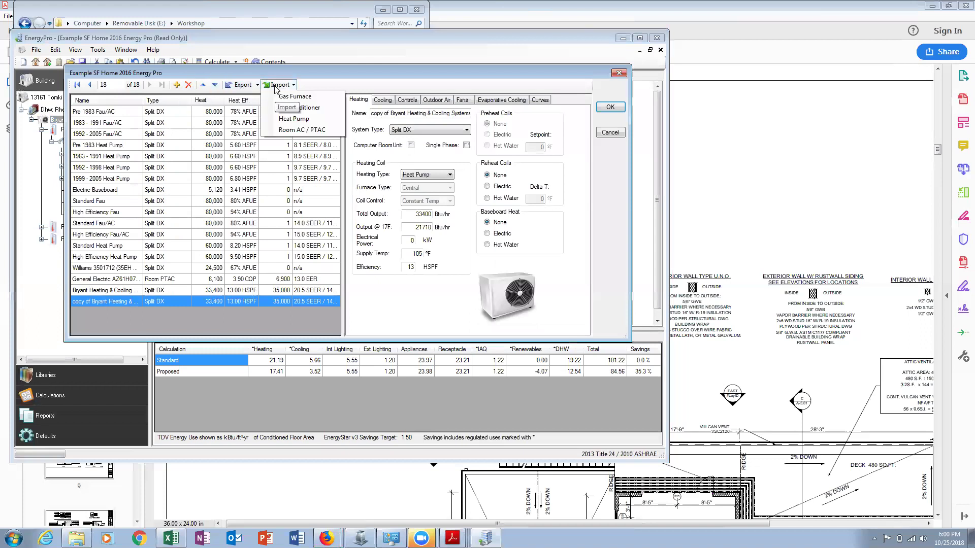
pyautogui.click(288, 118)
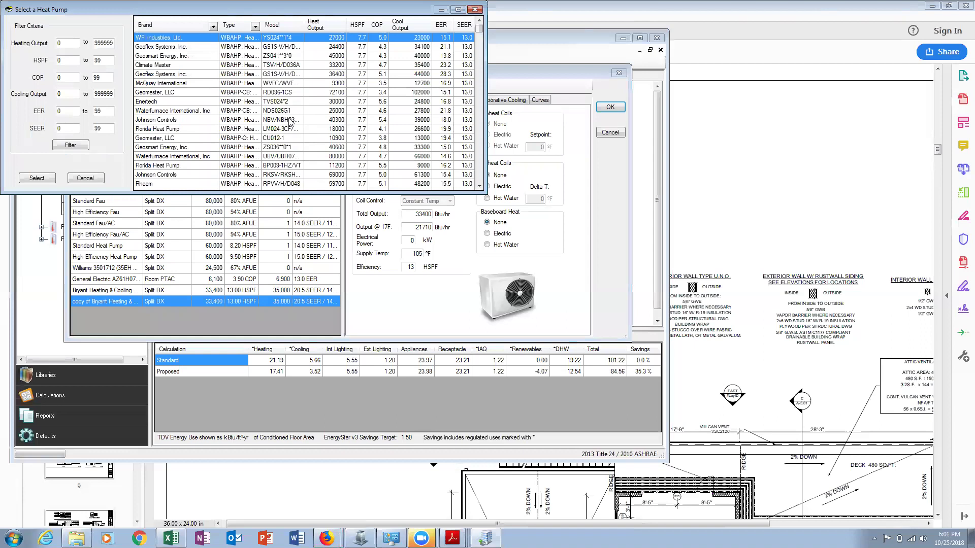
# Close the heat pump list without selecting one and cancel the system library
pyautogui.moveTo(441, 8); pyautogui.dragTo(452, 60)
pyautogui.click(485, 63)
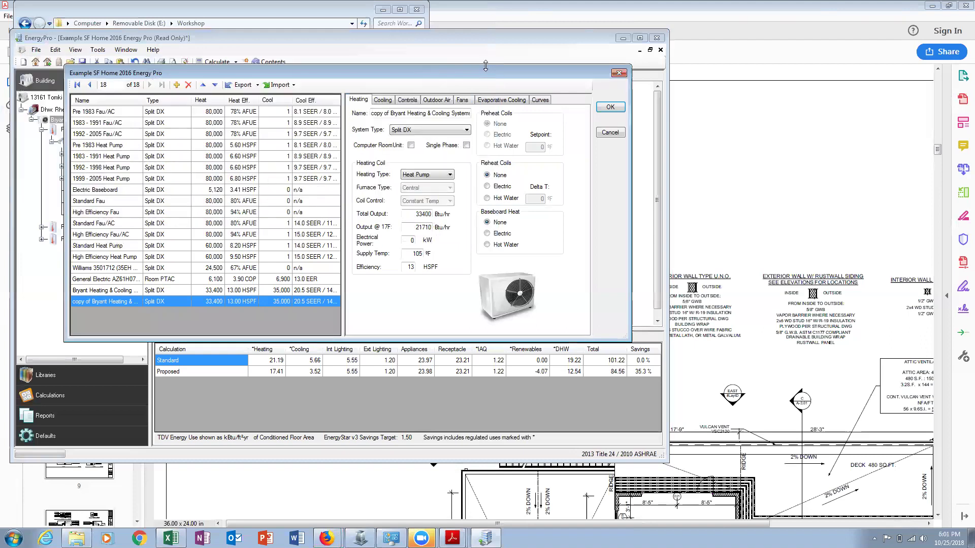
pyautogui.click(610, 133)
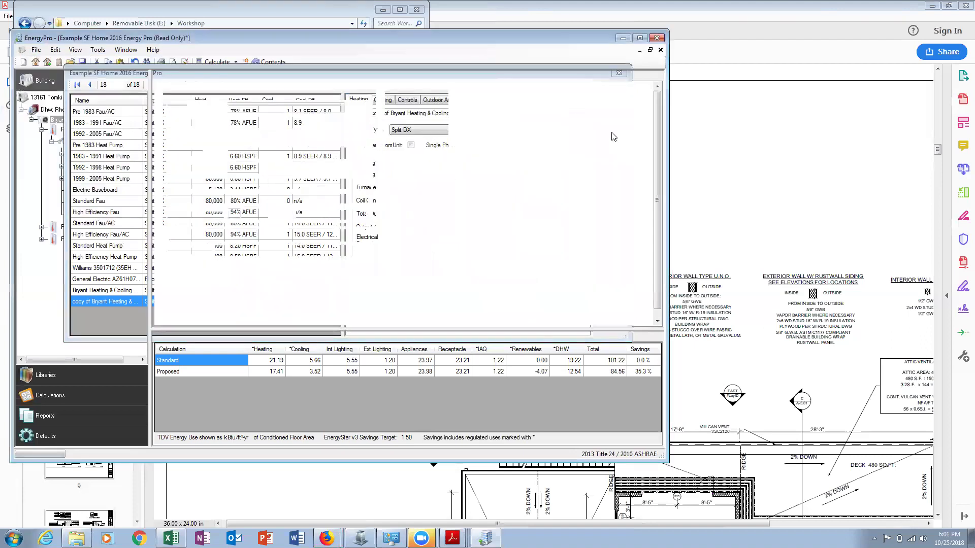
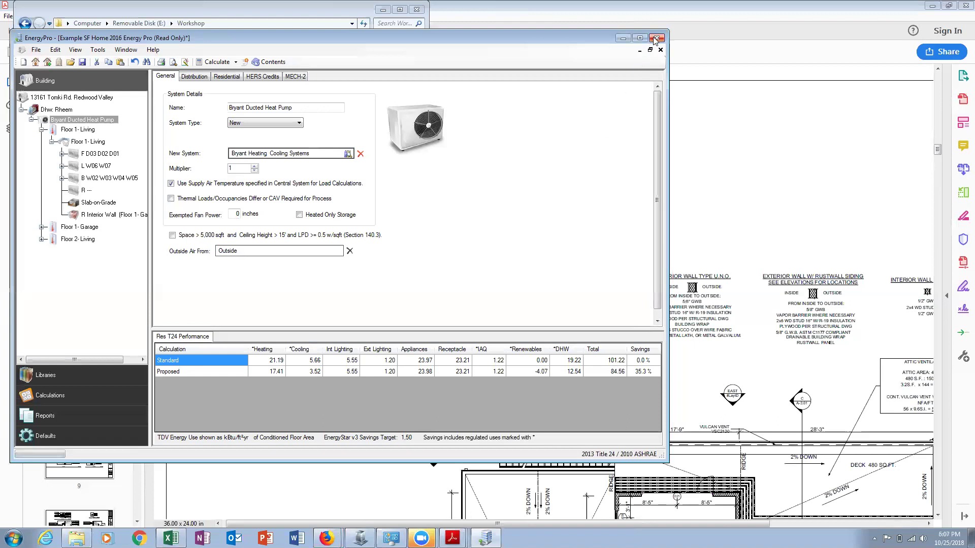
# Minimize EnergyPro and the Workshop folder to reveal the Example Planset PDF on page 5
pyautogui.click(622, 38)
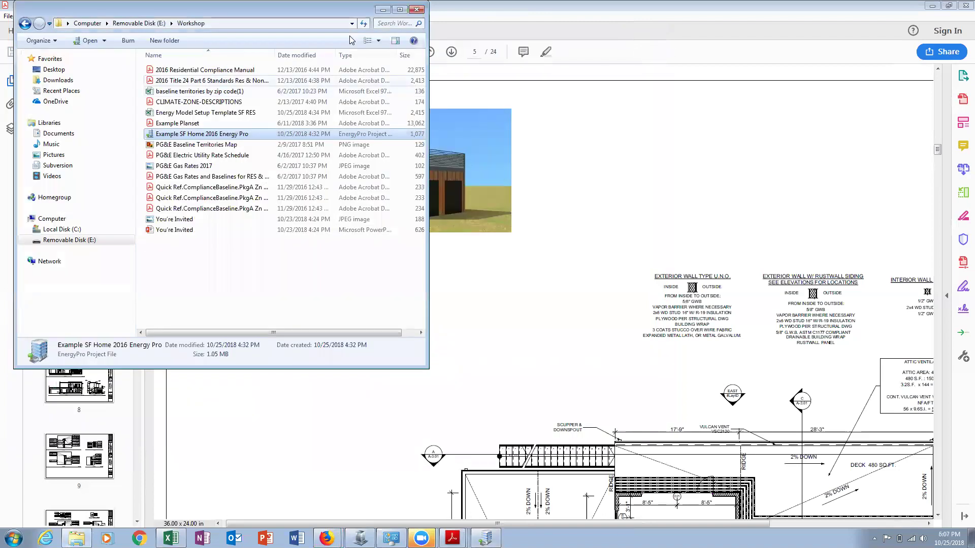
pyautogui.click(382, 10)
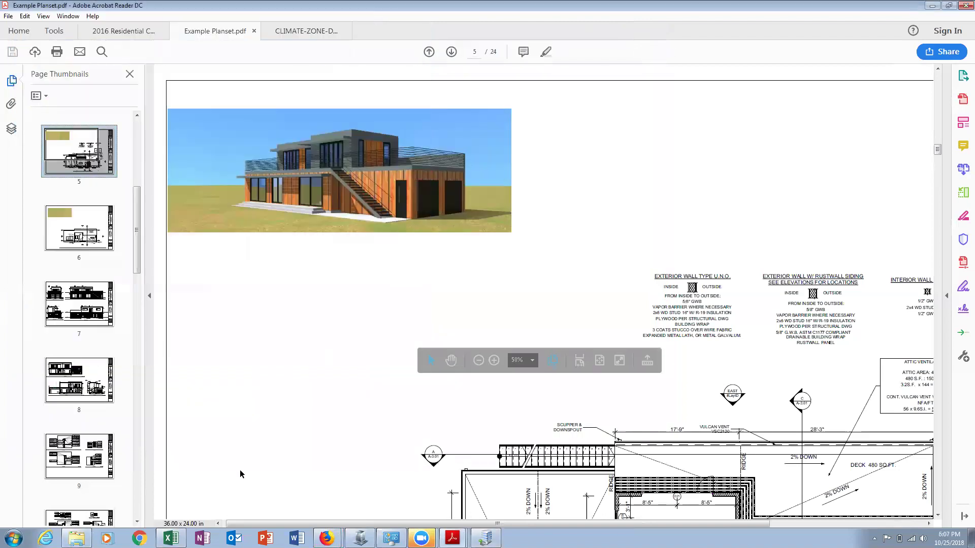
# Compare planset pages 5 and 6, then pan page 5 to the 2nd floor plan
pyautogui.click(171, 538)
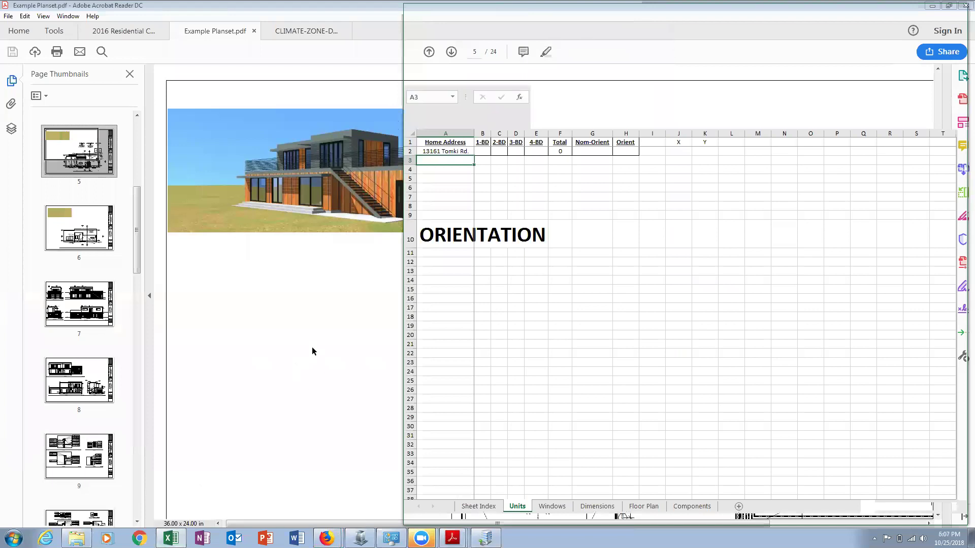
pyautogui.click(90, 228)
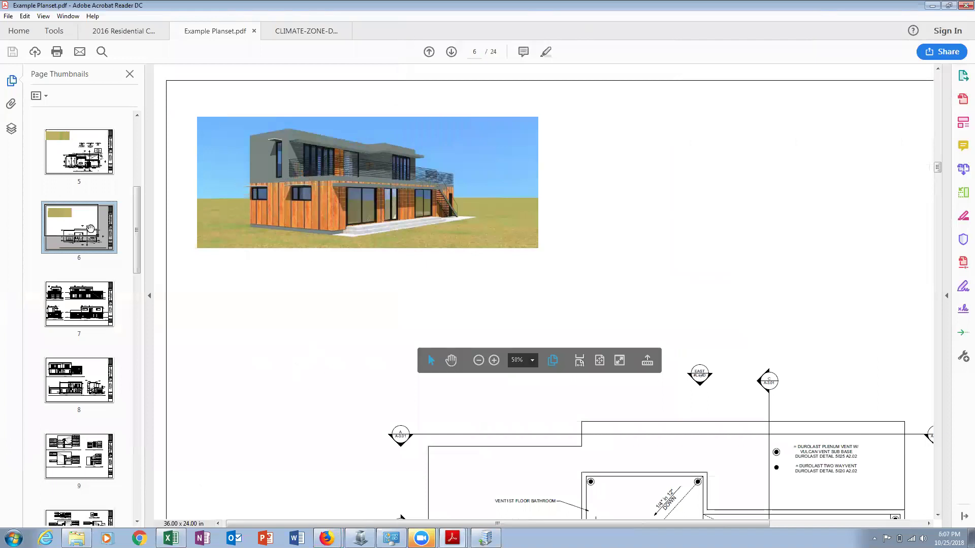
pyautogui.click(98, 150)
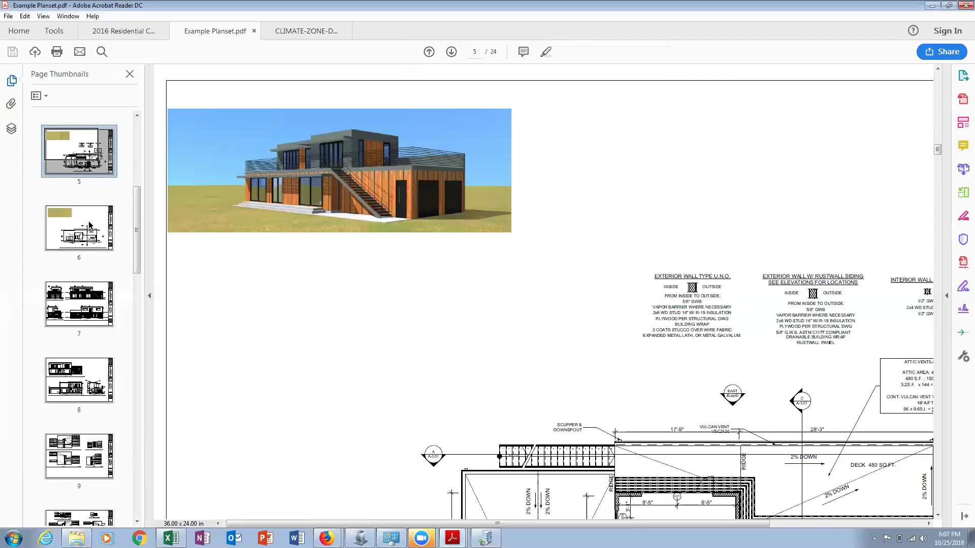
pyautogui.click(89, 225)
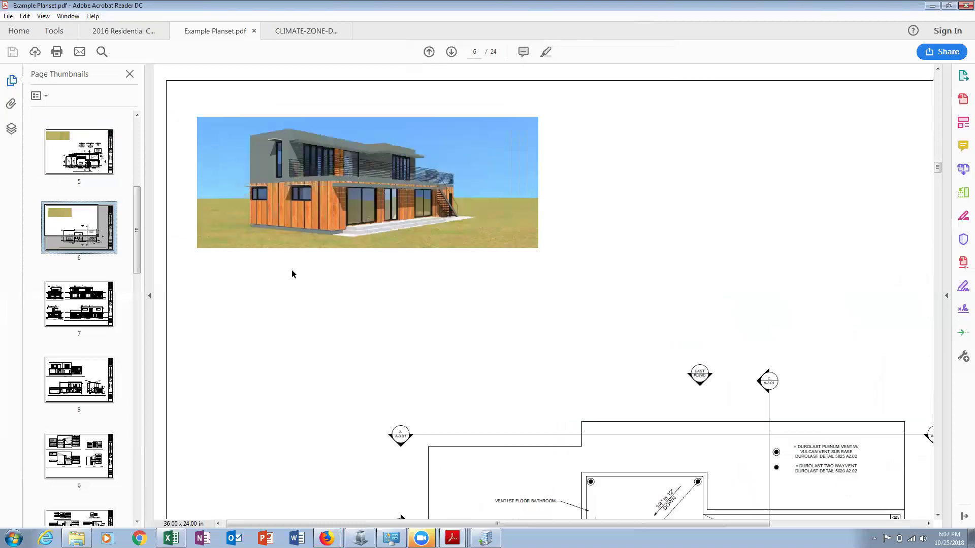
pyautogui.scroll(-3, 293, 274)
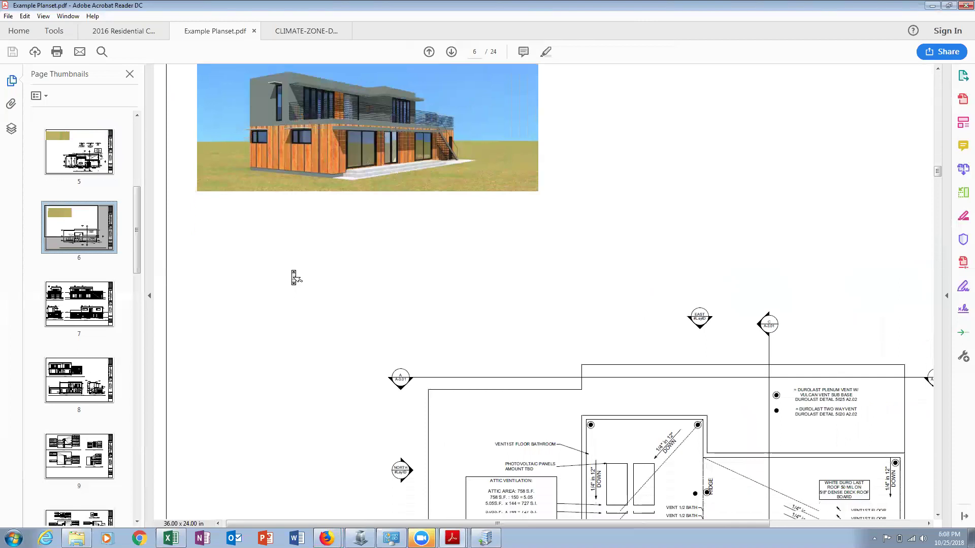
pyautogui.click(79, 161)
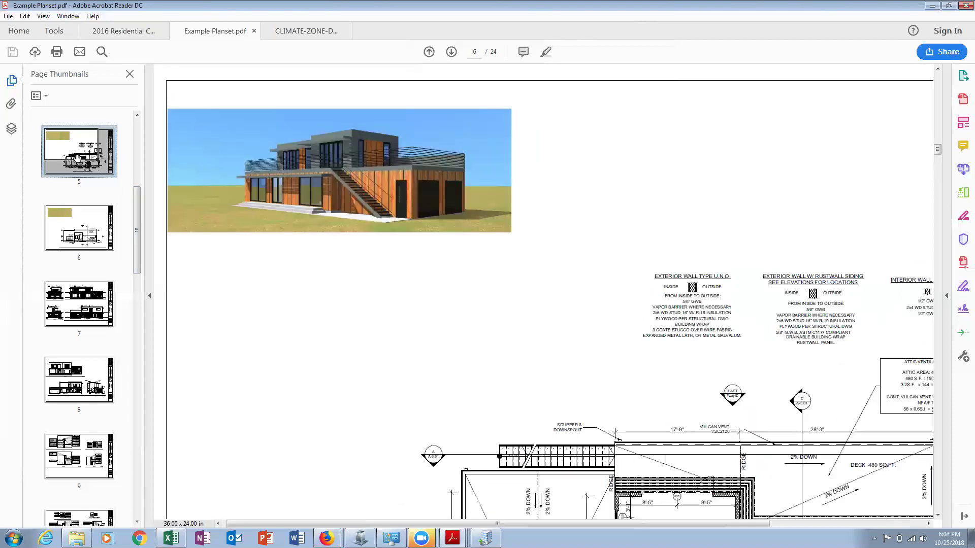
pyautogui.moveTo(77, 158); pyautogui.dragTo(79, 163)
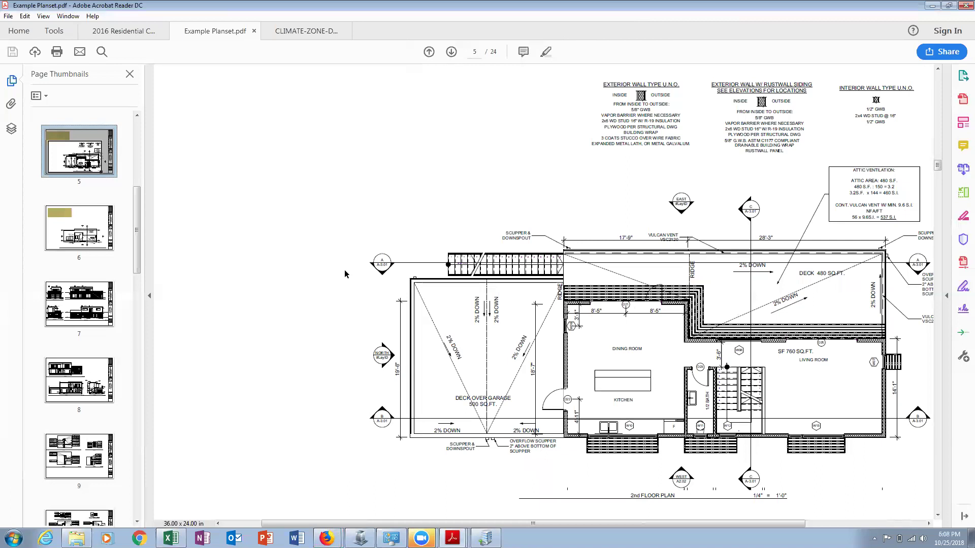
pyautogui.click(171, 538)
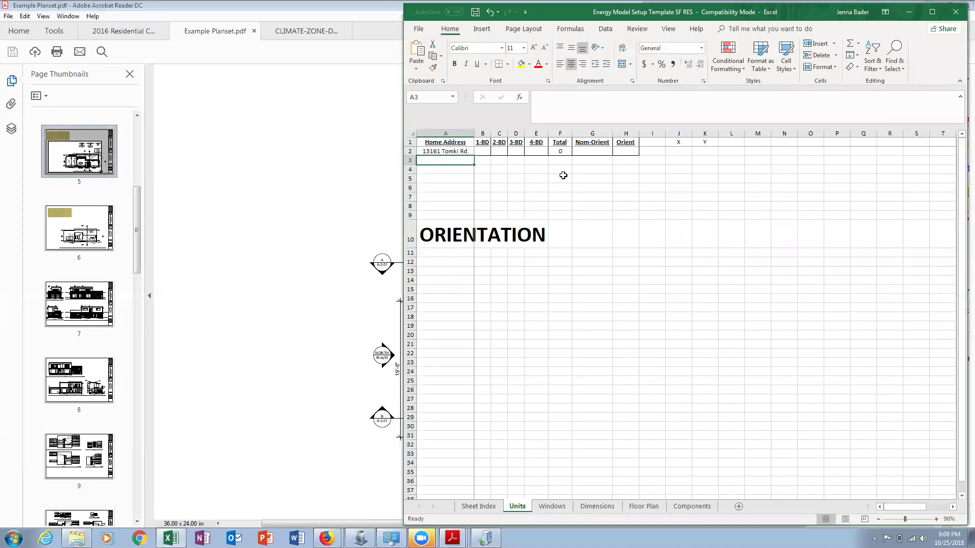
# Record orientation 270 facing West in H2 and I2 of the Units sheet, then go to Windows
pyautogui.click(626, 151)
pyautogui.write('270')
pyautogui.press('Return')
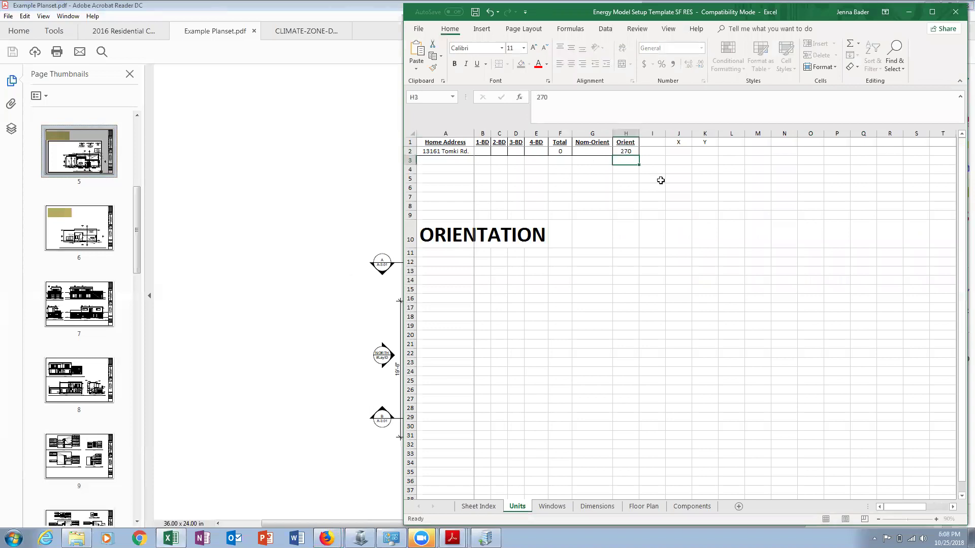
pyautogui.click(653, 152)
pyautogui.write('W')
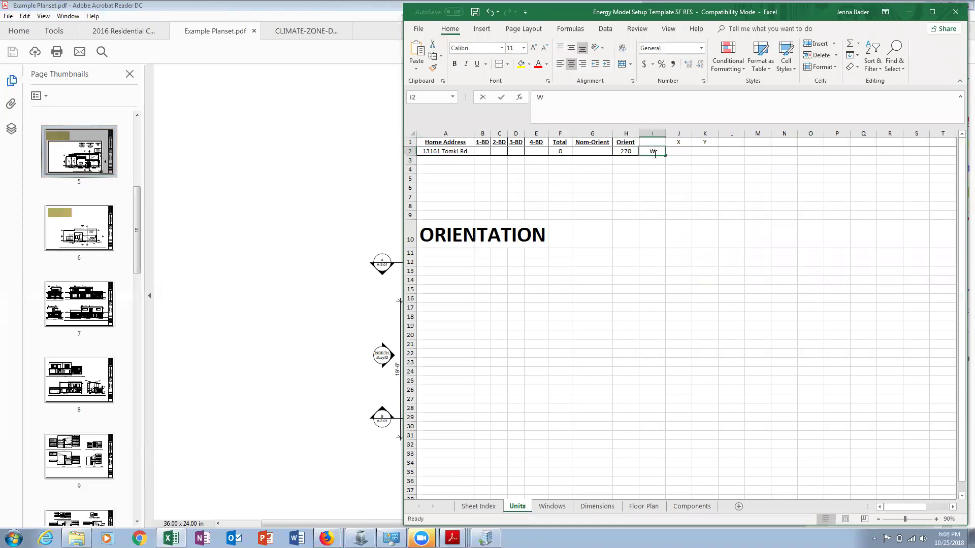
pyautogui.write('est')
pyautogui.press('Return')
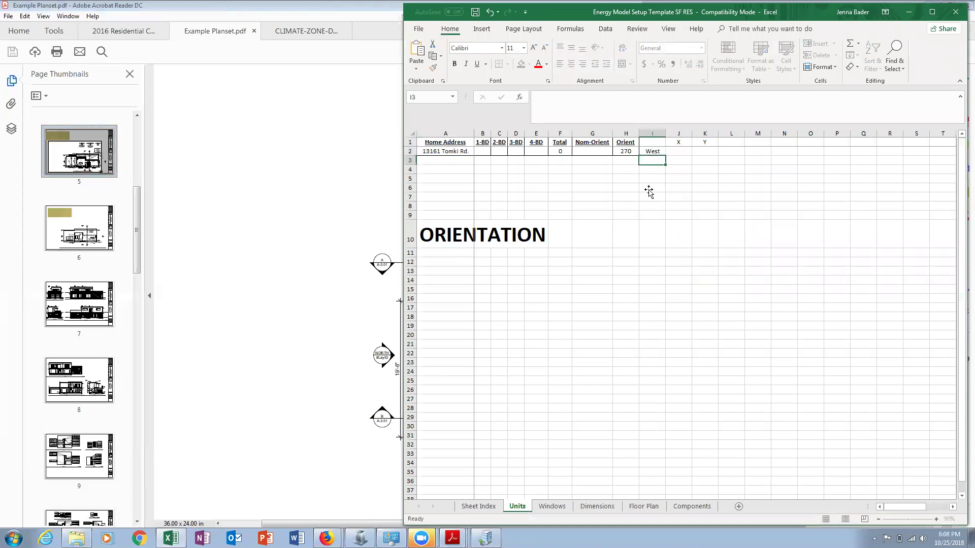
pyautogui.click(552, 506)
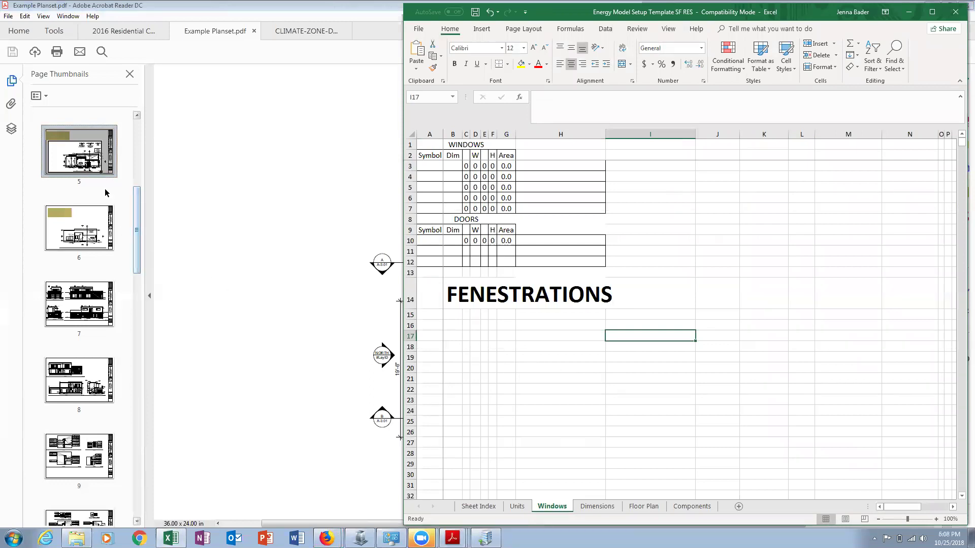
# Zoom page 5 to 150% and pan to the kitchen and living room to read tags W10–W13
pyautogui.click(81, 164)
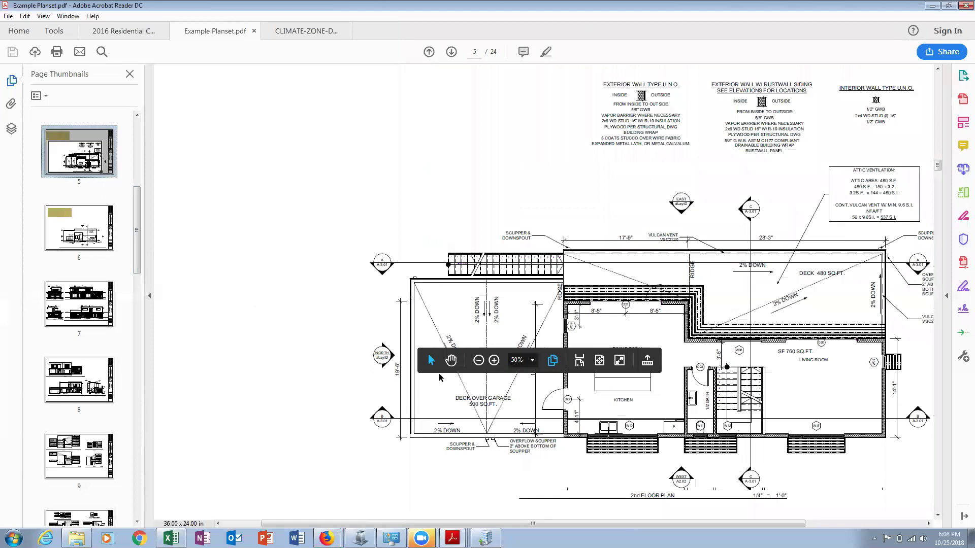
pyautogui.click(495, 361)
pyautogui.click(492, 361)
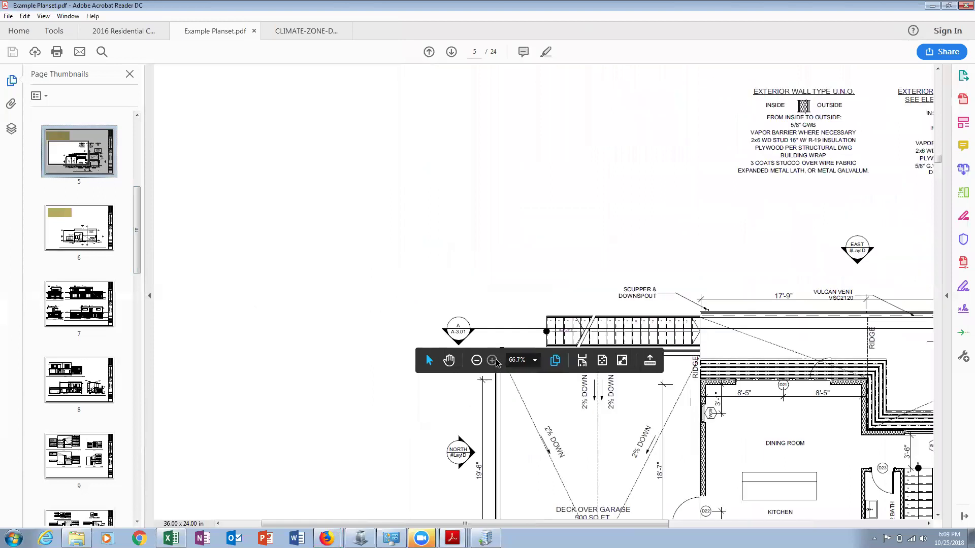
pyautogui.click(492, 360)
pyautogui.click(492, 361)
pyautogui.click(493, 360)
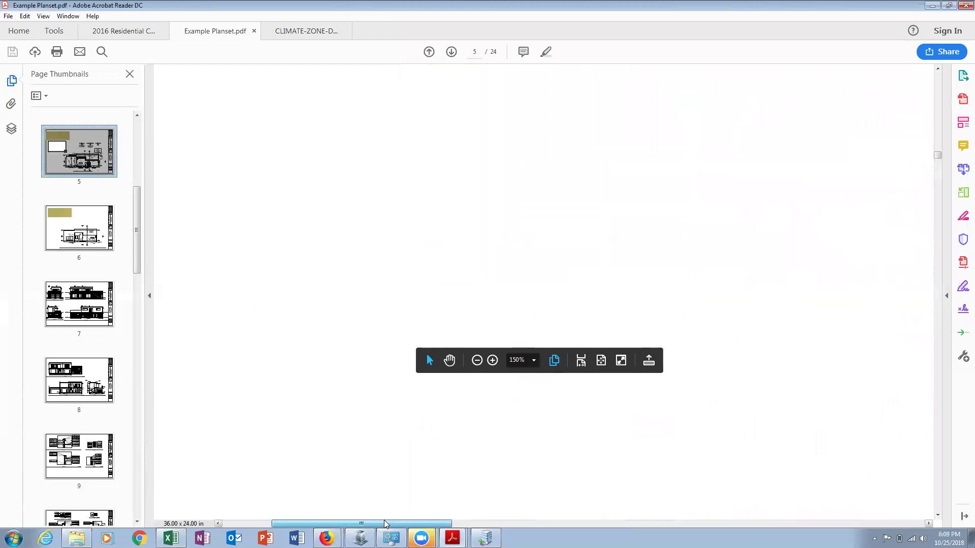
pyautogui.moveTo(59, 146)
pyautogui.mouseDown()
pyautogui.moveTo(67, 163)
pyautogui.moveTo(79, 162)
pyautogui.mouseUp()
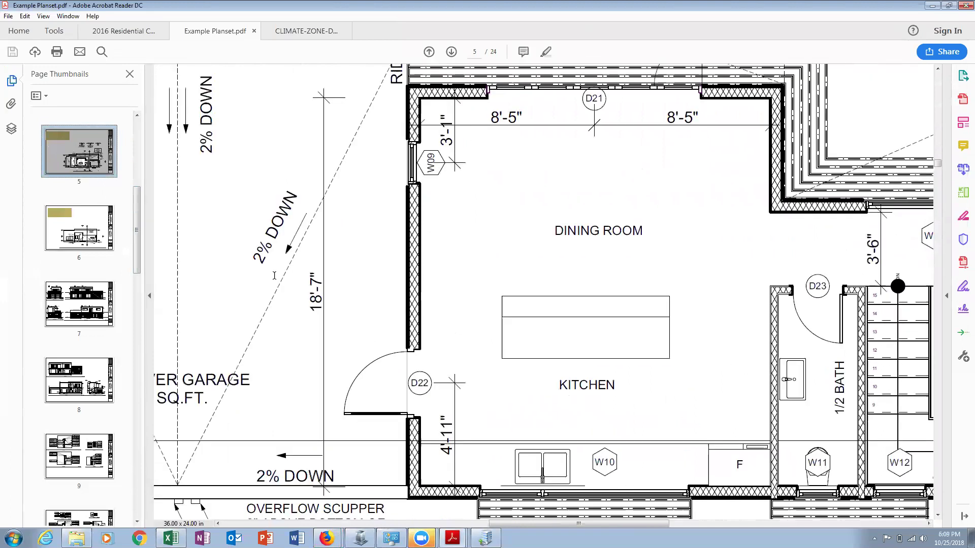
pyautogui.scroll(-2, 278, 284)
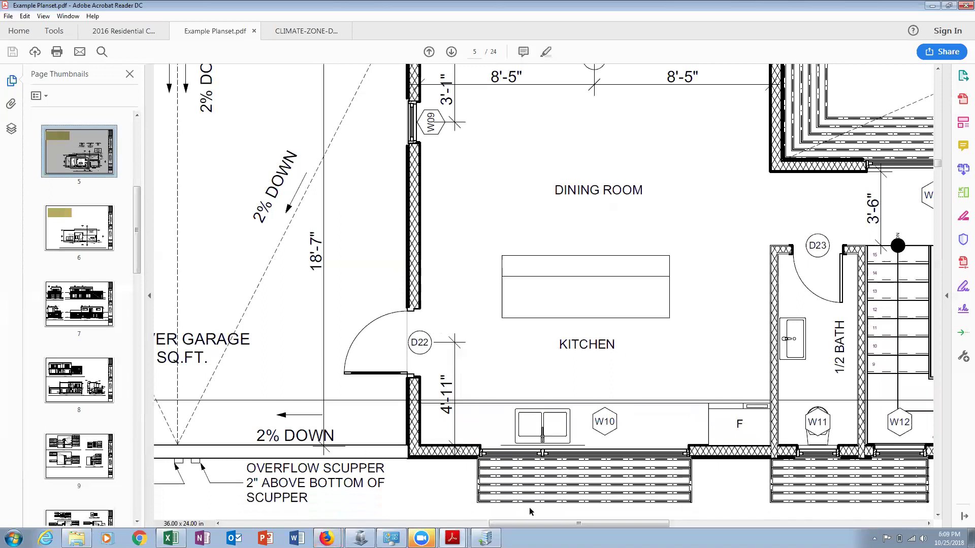
pyautogui.moveTo(538, 522); pyautogui.dragTo(627, 523)
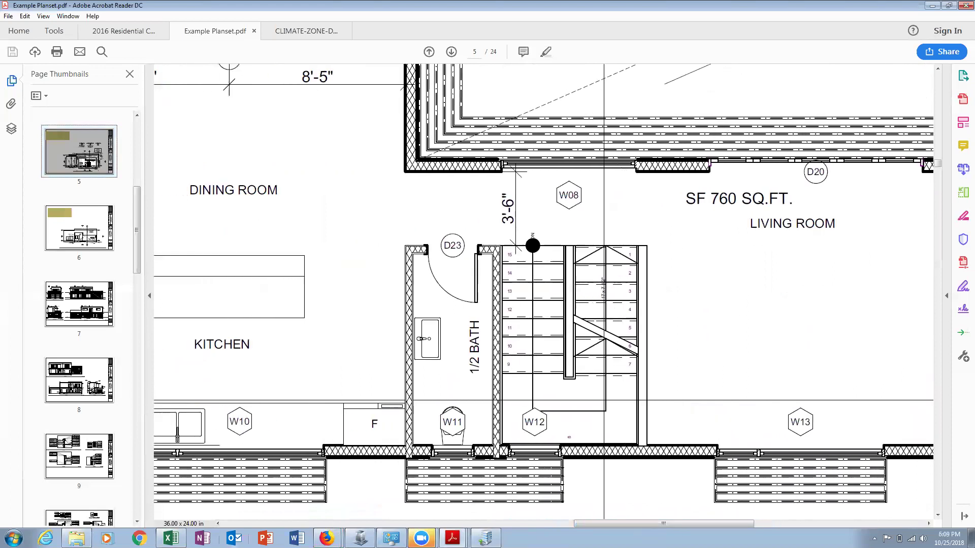
pyautogui.moveTo(171, 538)
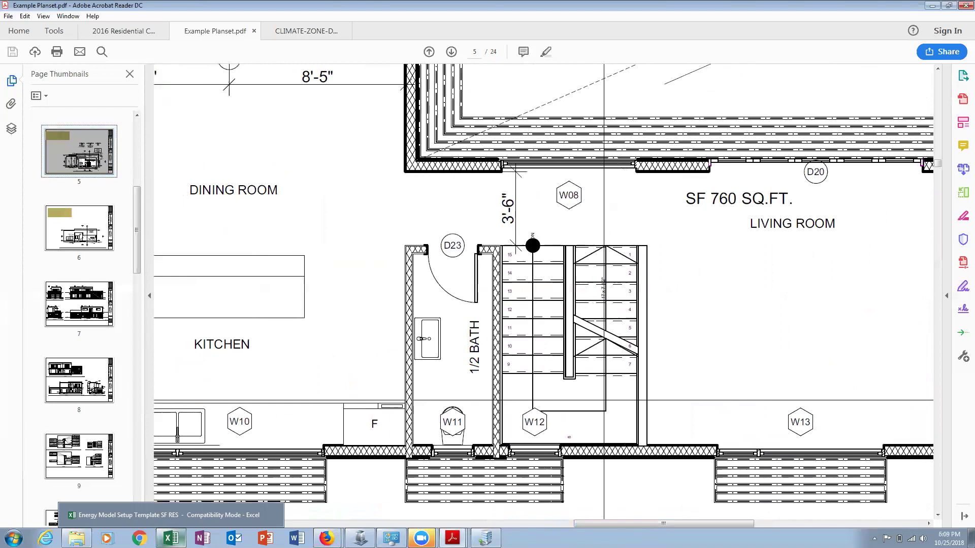
pyautogui.click(168, 515)
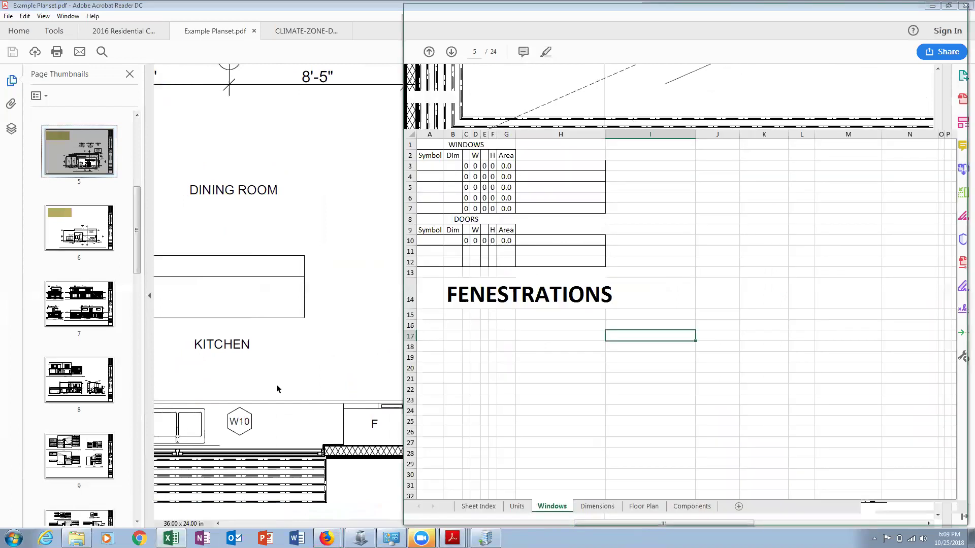
# On the Dimensions sheet, enter Floor 1 in cell A6
pyautogui.click(597, 506)
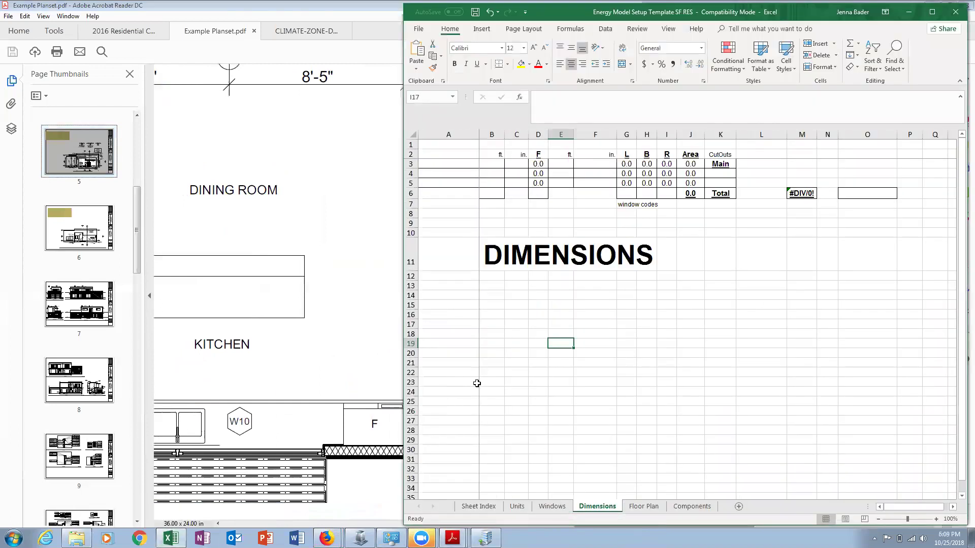
pyautogui.click(532, 196)
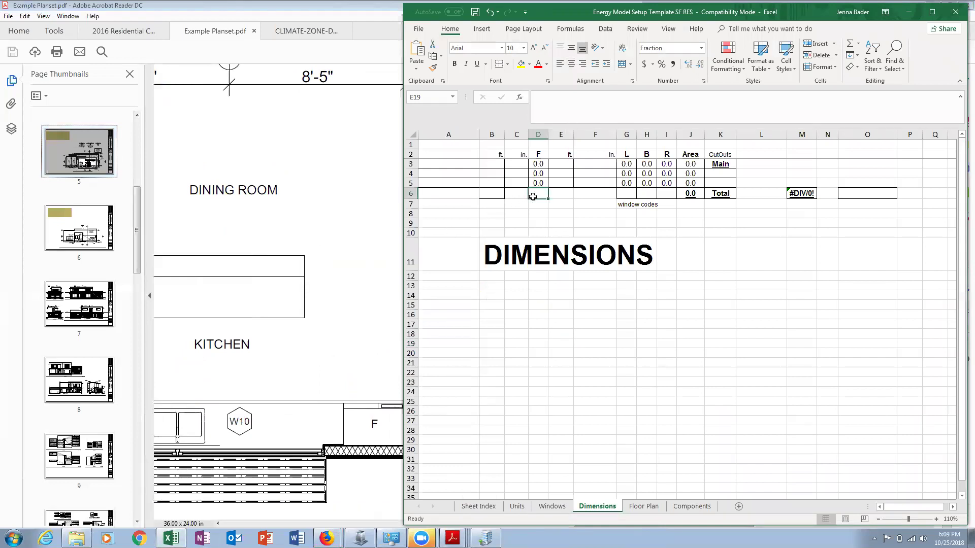
pyautogui.click(473, 195)
pyautogui.write('F')
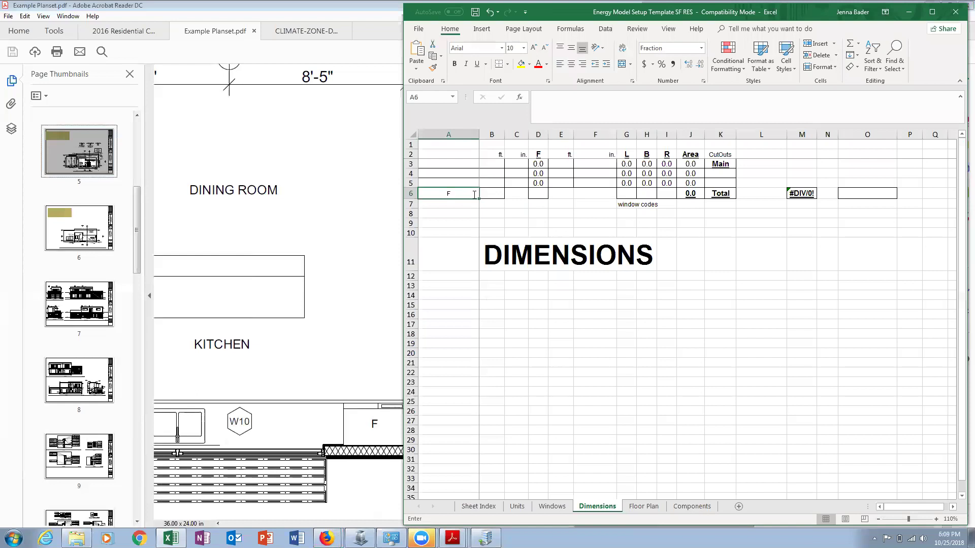
pyautogui.write('loor 1')
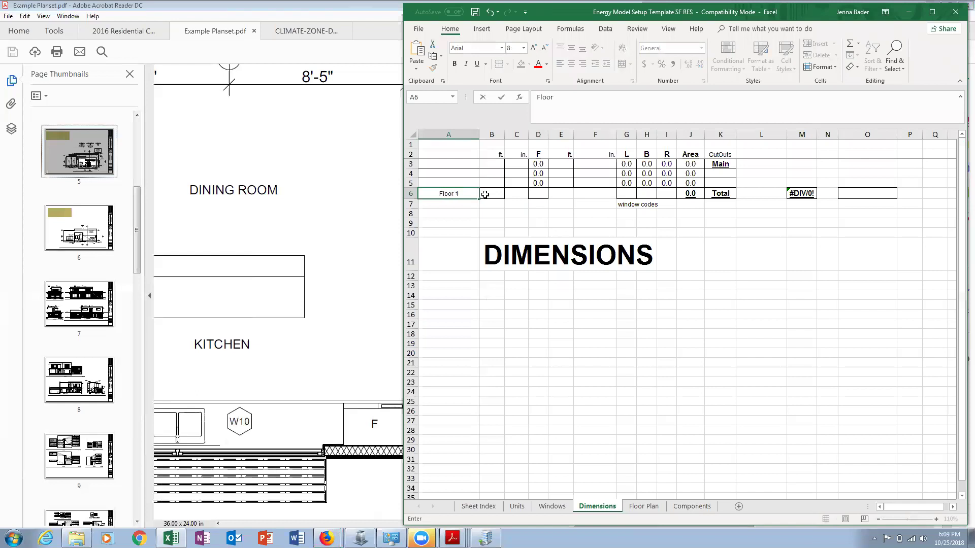
pyautogui.click(509, 209)
# Enter window codes W10, W11, W12, W13 in D6 and wrap its text
pyautogui.click(539, 194)
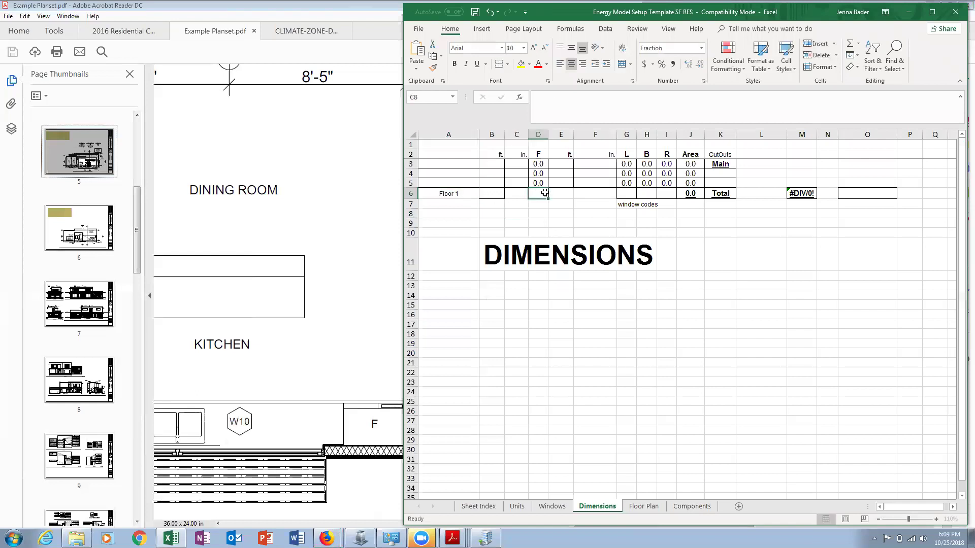
pyautogui.write('W10, W11, W')
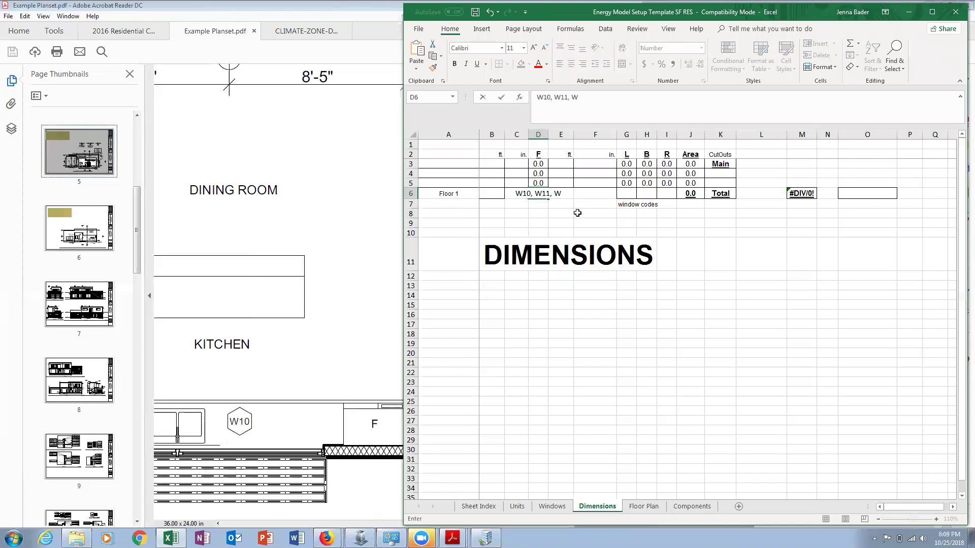
pyautogui.write('12, W13')
pyautogui.click(577, 212)
pyautogui.click(538, 193)
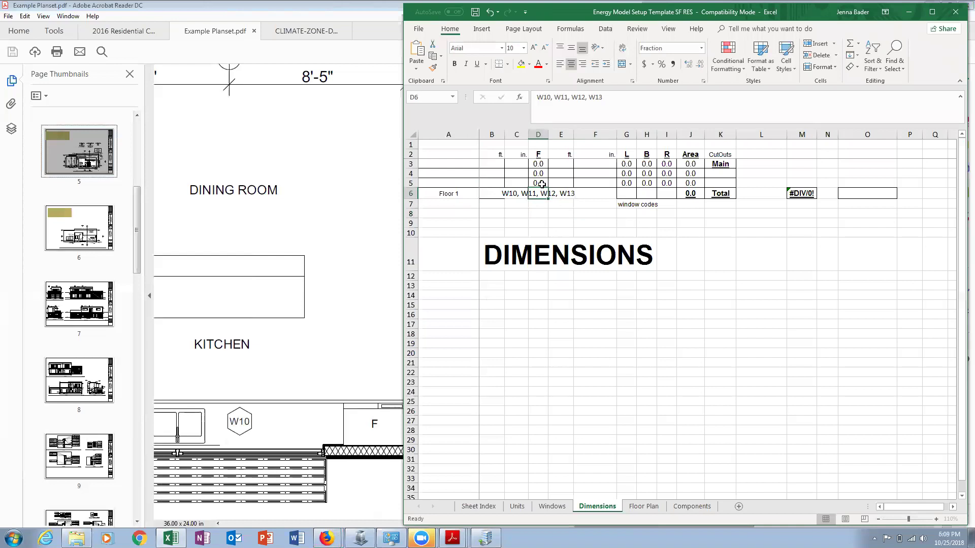
pyautogui.click(623, 50)
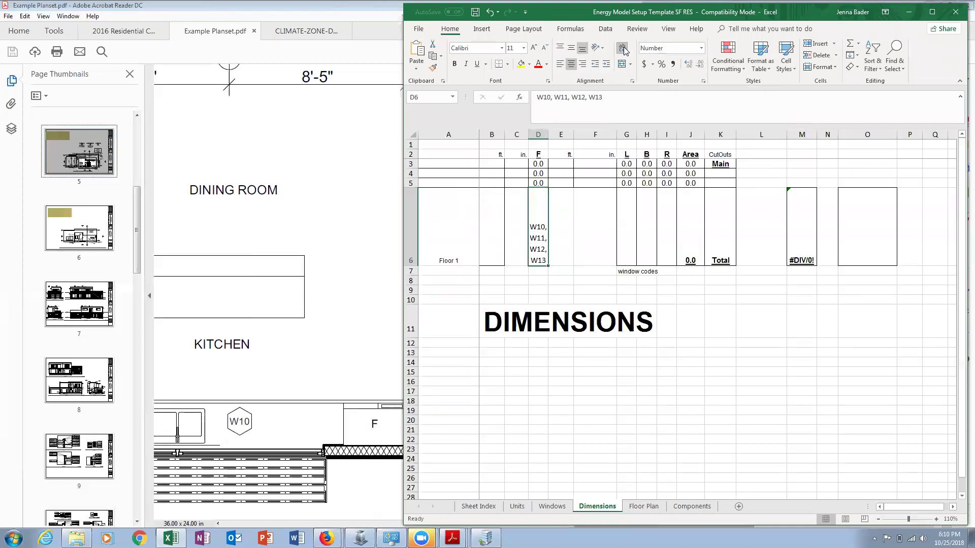
pyautogui.click(552, 506)
pyautogui.click(435, 169)
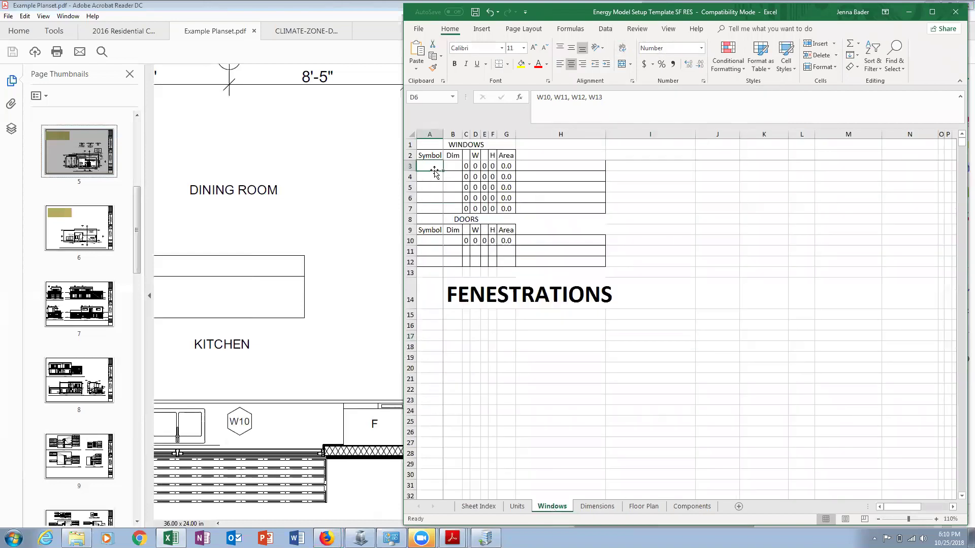
# Enter window symbols W10, W11, W12 and W13 down A3:A6 of the Windows table
pyautogui.write('WINDOWS10')
pyautogui.press('Return')
pyautogui.write('W11')
pyautogui.press('Return')
pyautogui.write('W12')
pyautogui.press('Return')
pyautogui.write('W13')
pyautogui.press('Return')
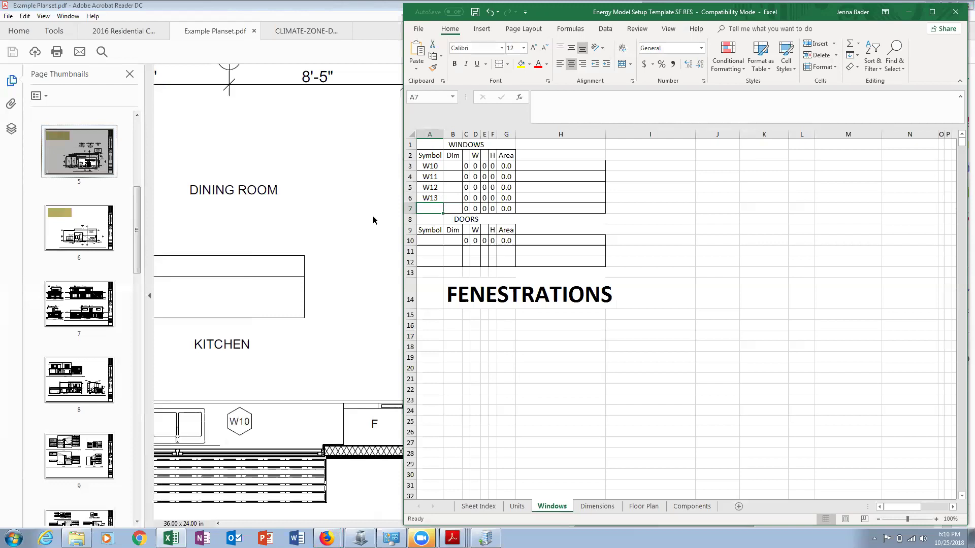
pyautogui.click(356, 290)
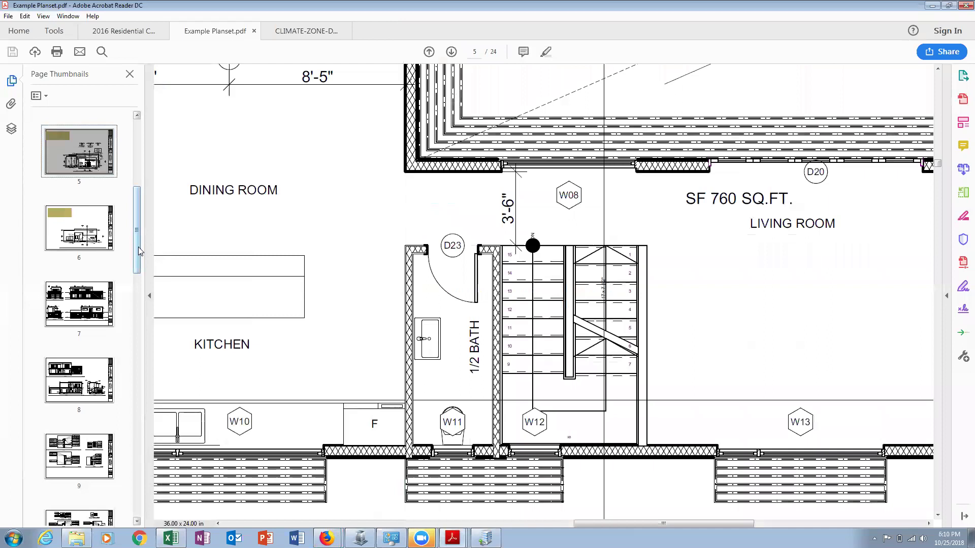
# Go through the thumbnails to page 16 with the window schedule
pyautogui.moveTo(138, 246); pyautogui.dragTo(137, 363)
pyautogui.click(82, 365)
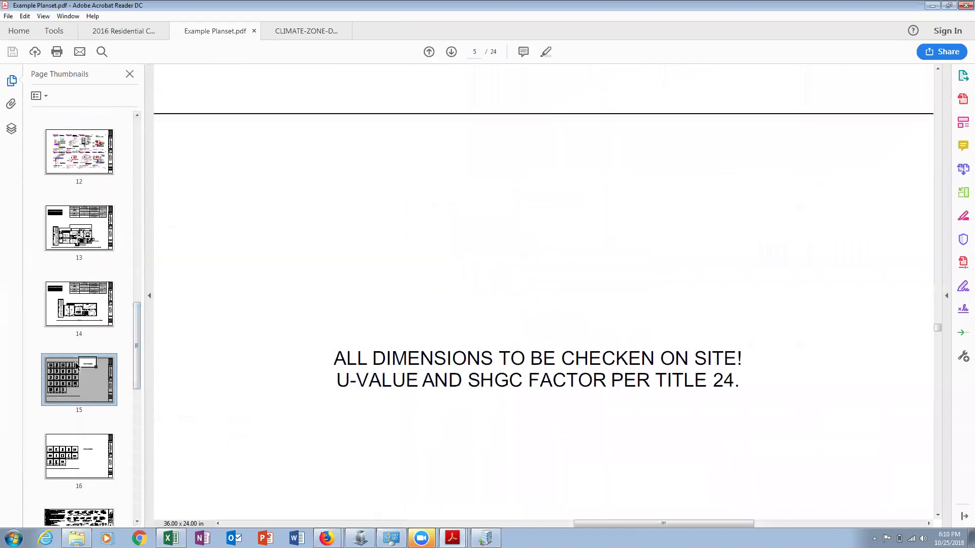
pyautogui.moveTo(60, 363); pyautogui.dragTo(62, 390)
pyautogui.click(71, 441)
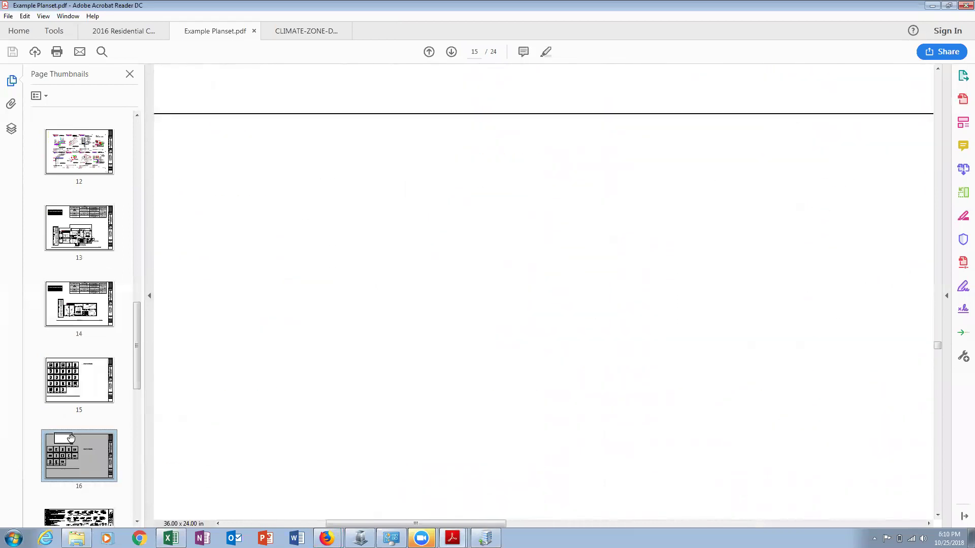
pyautogui.moveTo(58, 448)
pyautogui.mouseDown()
pyautogui.moveTo(59, 462)
pyautogui.moveTo(72, 456)
pyautogui.mouseUp()
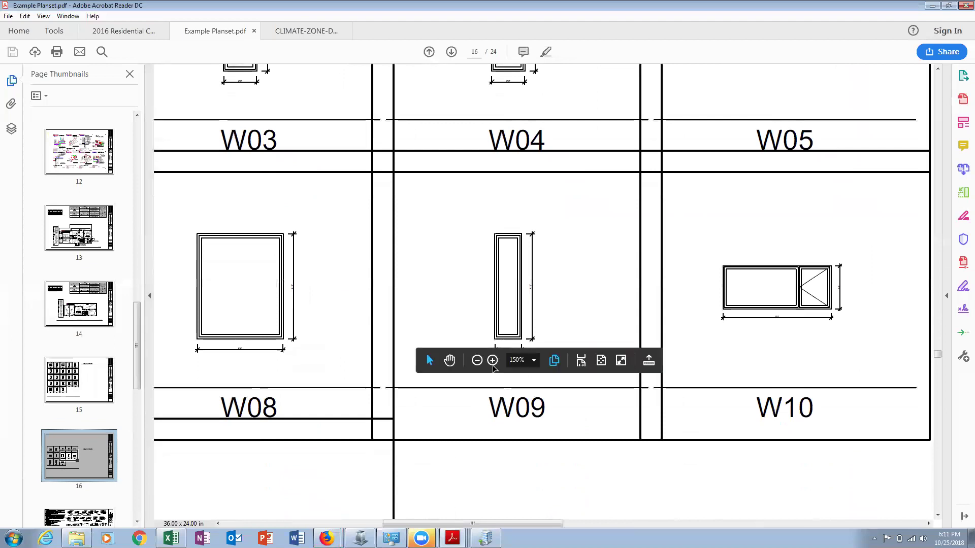
# Zoom to 800% on the W10 elevation to read its 10'-0" by 4'-0" size
pyautogui.click(493, 360)
pyautogui.click(492, 361)
pyautogui.click(492, 360)
pyautogui.click(493, 361)
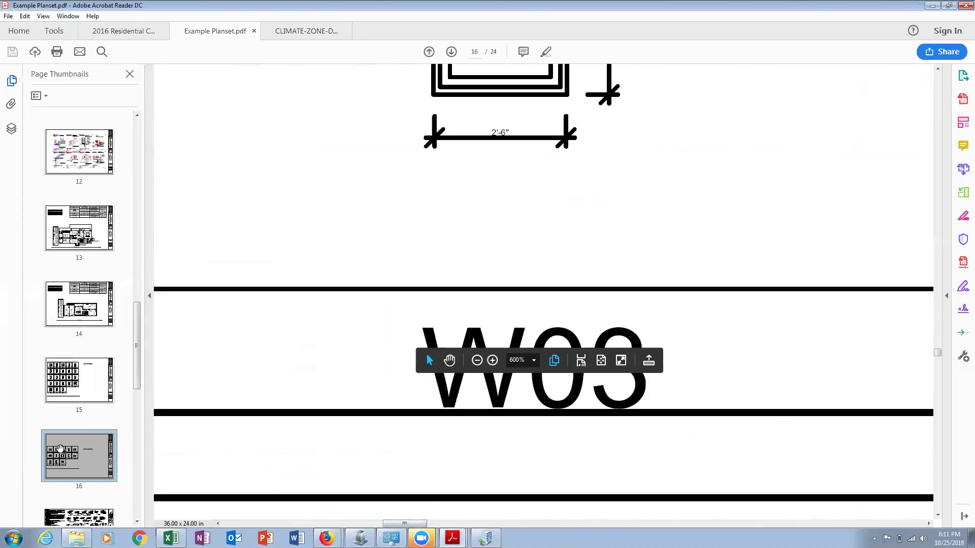
pyautogui.click(71, 453)
pyautogui.moveTo(71, 454); pyautogui.dragTo(77, 454)
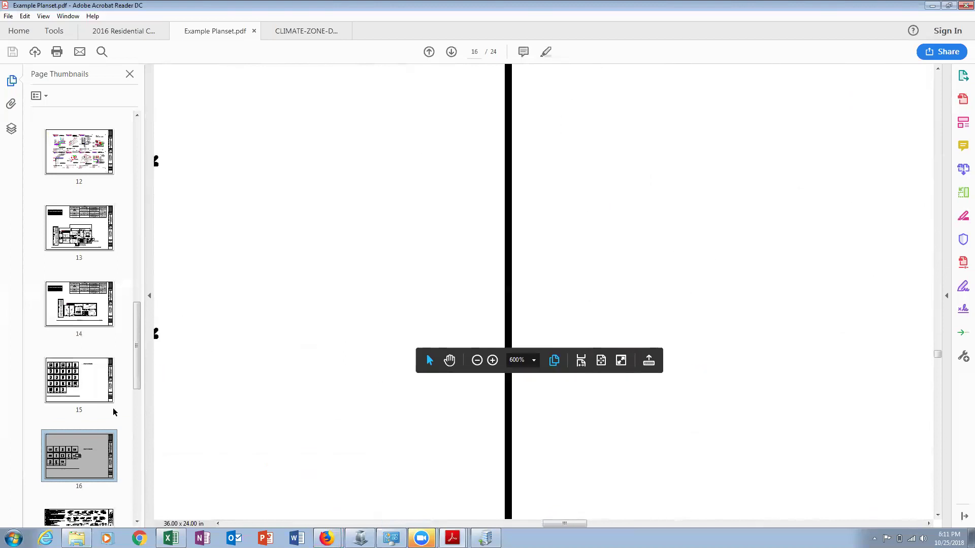
pyautogui.click(477, 361)
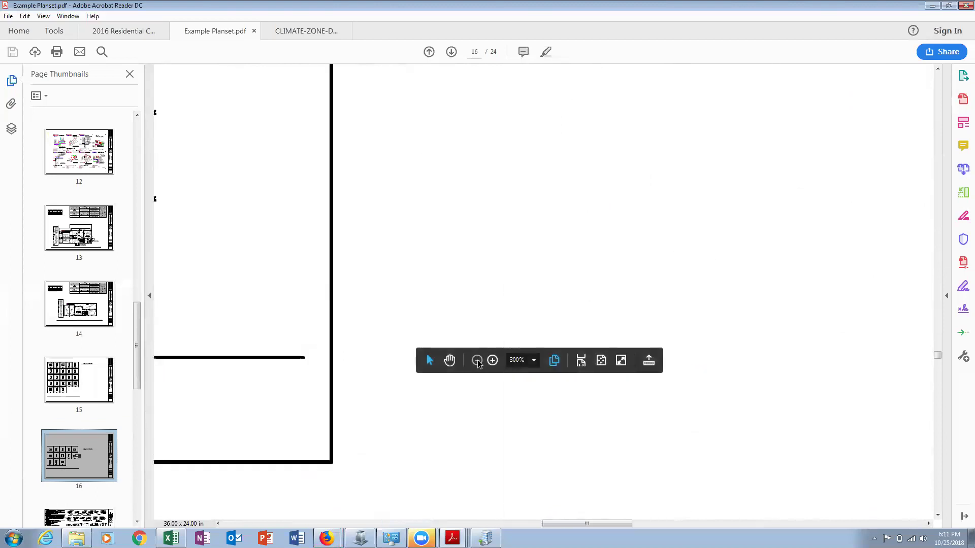
pyautogui.moveTo(569, 523); pyautogui.dragTo(532, 528)
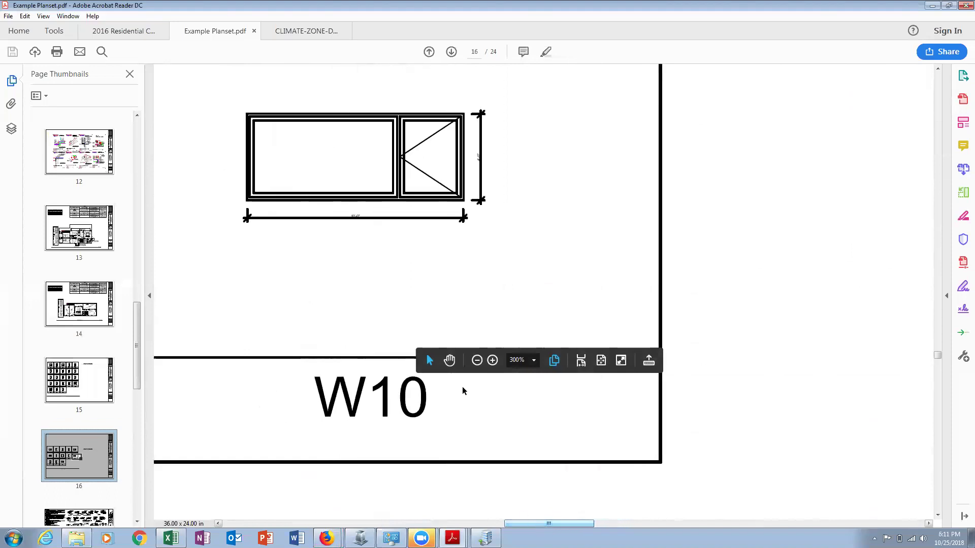
pyautogui.click(493, 362)
pyautogui.click(492, 361)
pyautogui.click(493, 361)
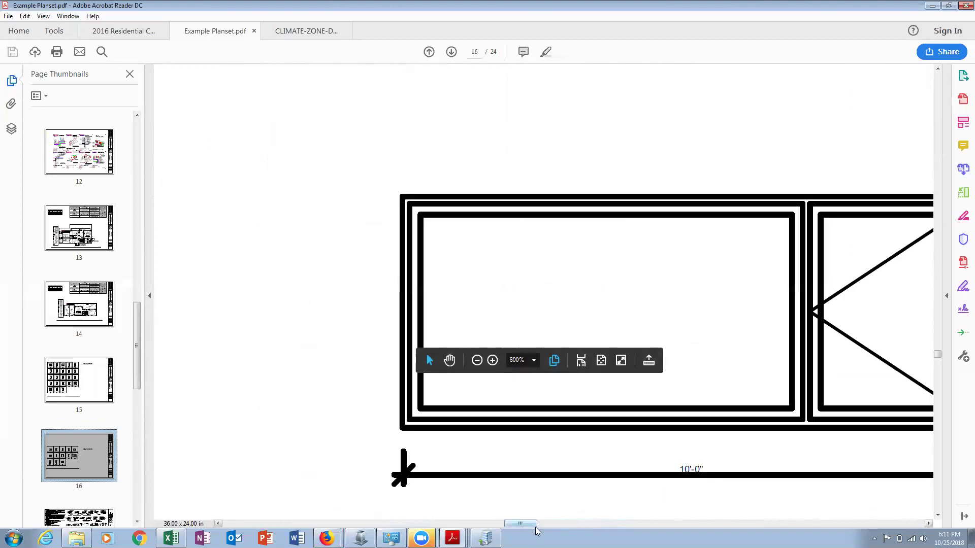
pyautogui.moveTo(534, 526); pyautogui.dragTo(545, 525)
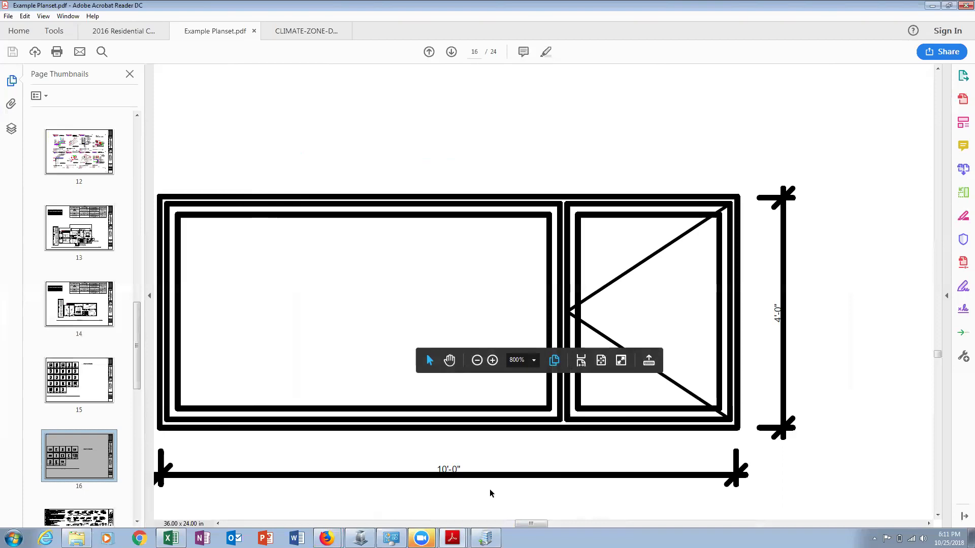
pyautogui.click(170, 538)
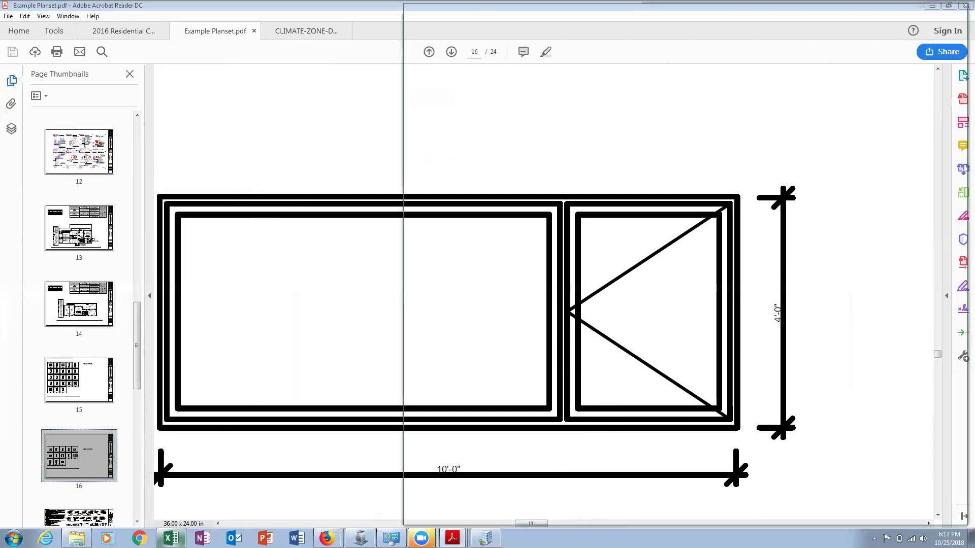
# Enter 1040 as W10's dimension code in B3
pyautogui.click(451, 164)
pyautogui.write('10')
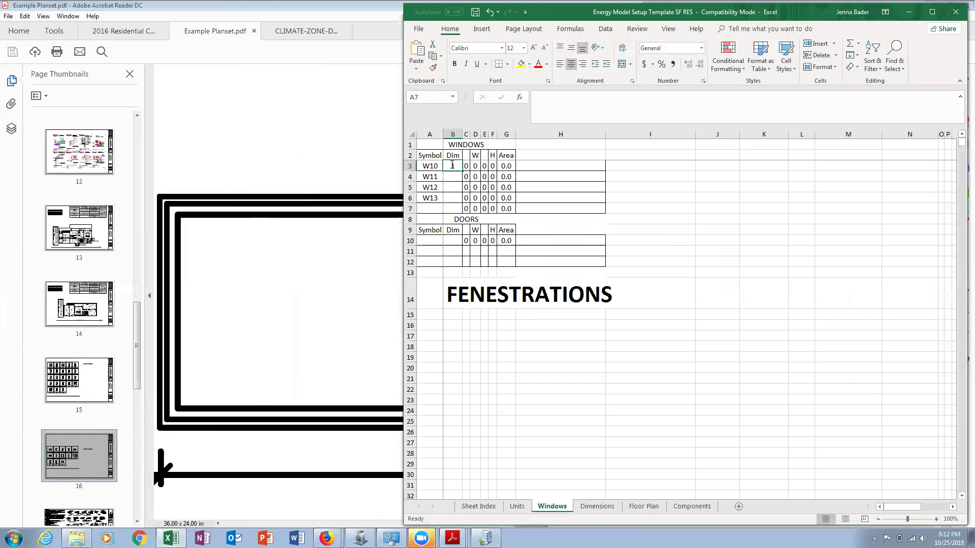
pyautogui.write('40')
pyautogui.press('Return')
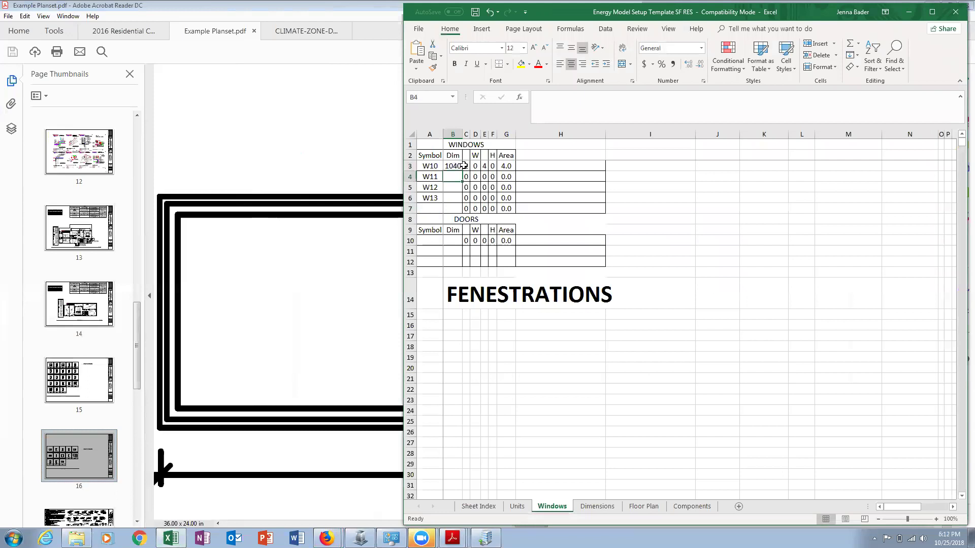
# Overwrite W10's width with 10 and height with 4 so its area reads 40.0
pyautogui.click(465, 166)
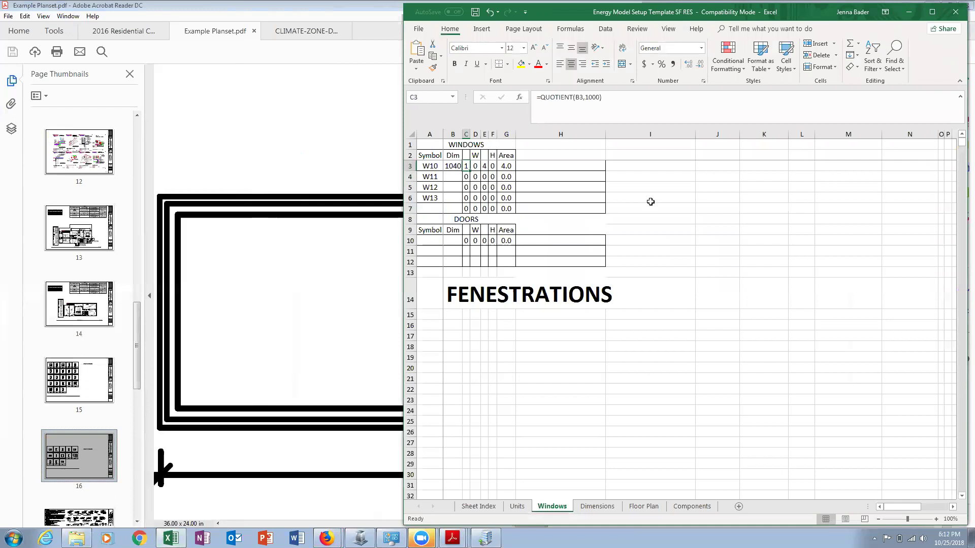
pyautogui.write('10')
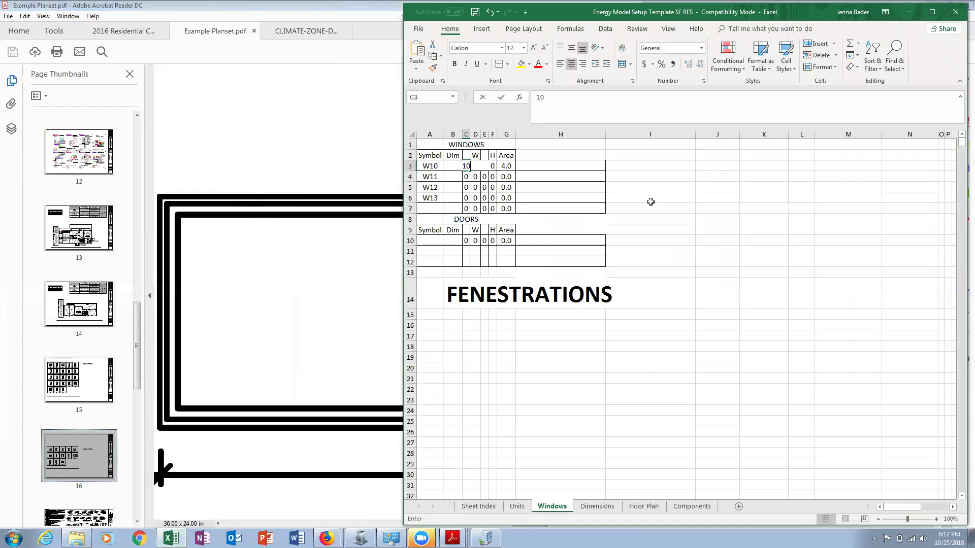
pyautogui.press('Return')
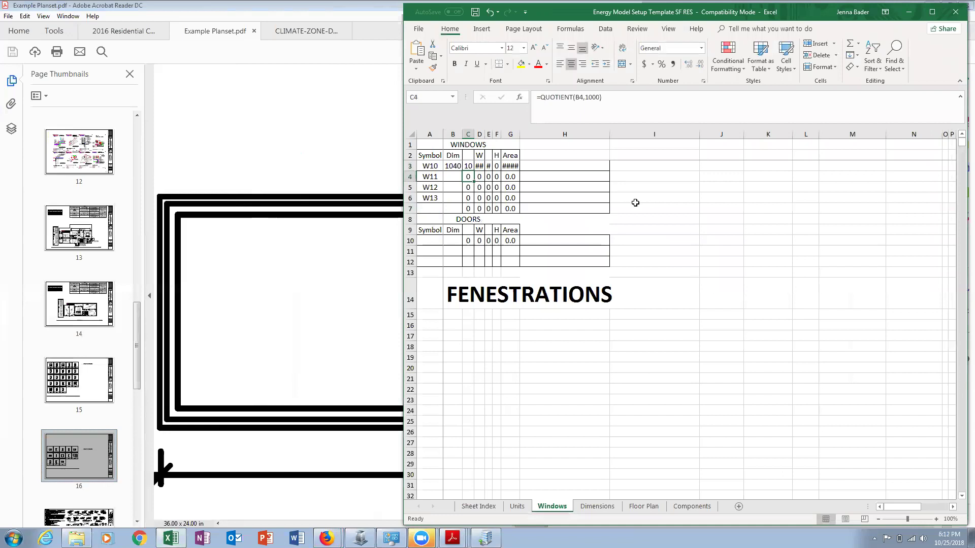
pyautogui.click(479, 164)
pyautogui.press('Return')
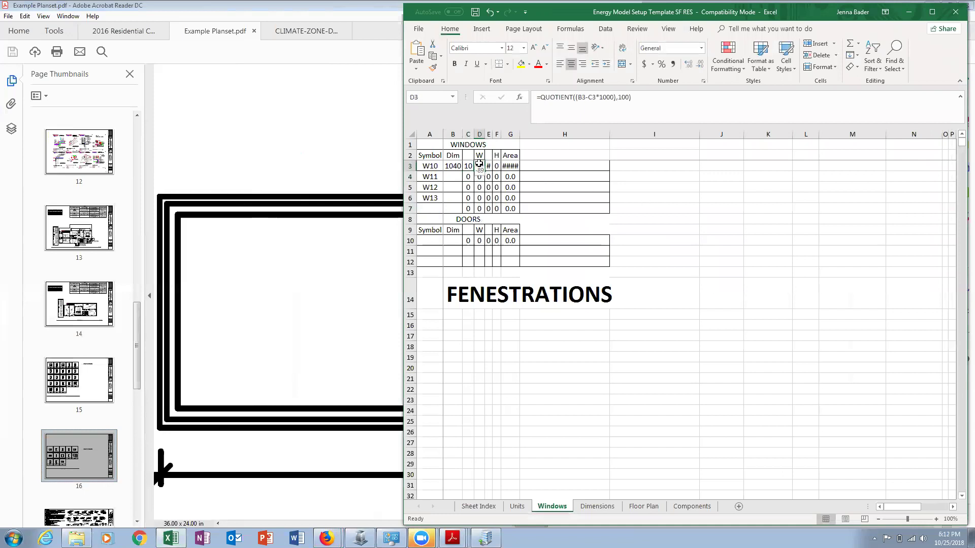
pyautogui.press('Tab')
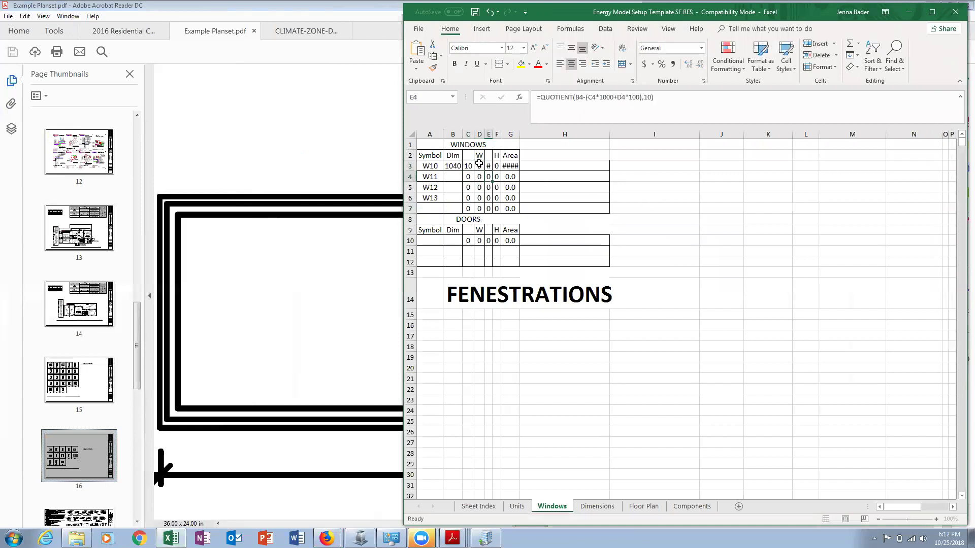
pyautogui.press('Up')
pyautogui.write('4')
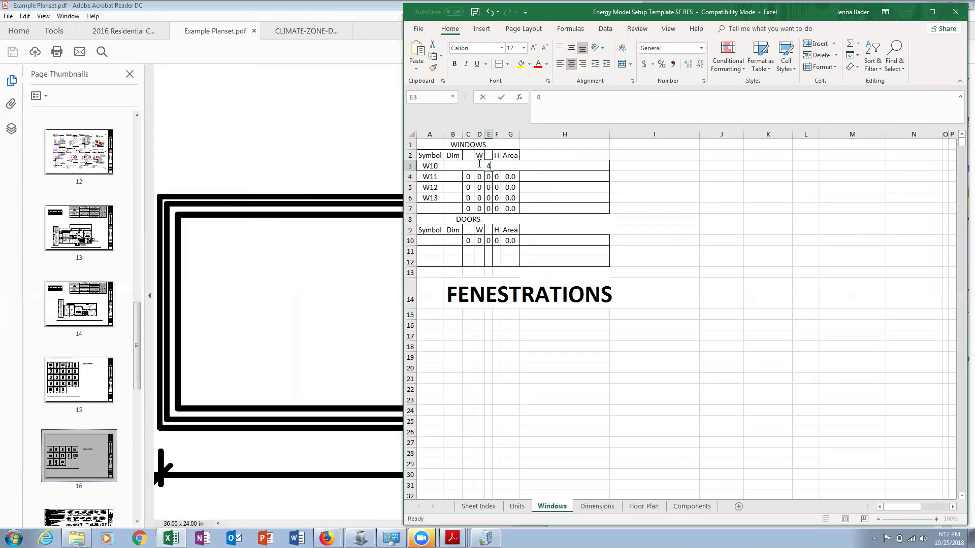
pyautogui.press('Tab')
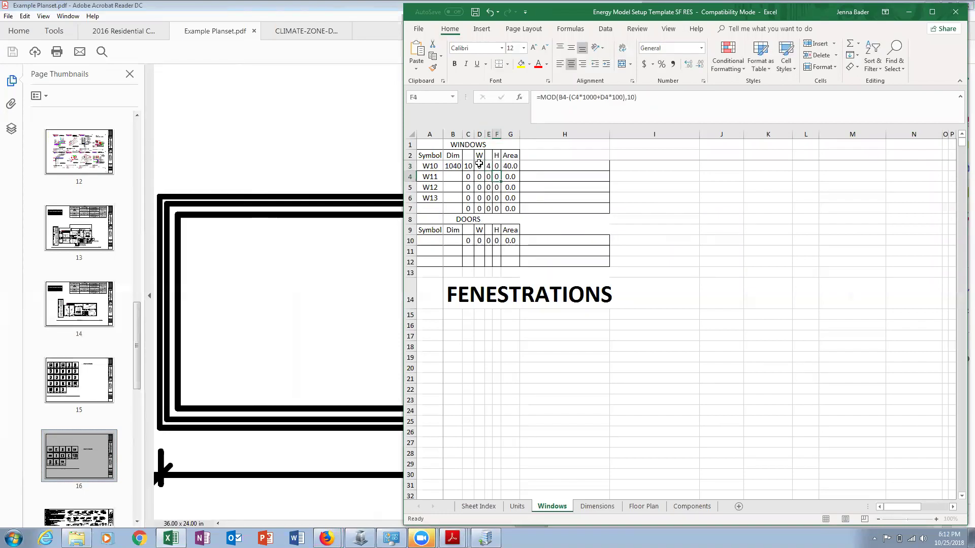
pyautogui.click(533, 167)
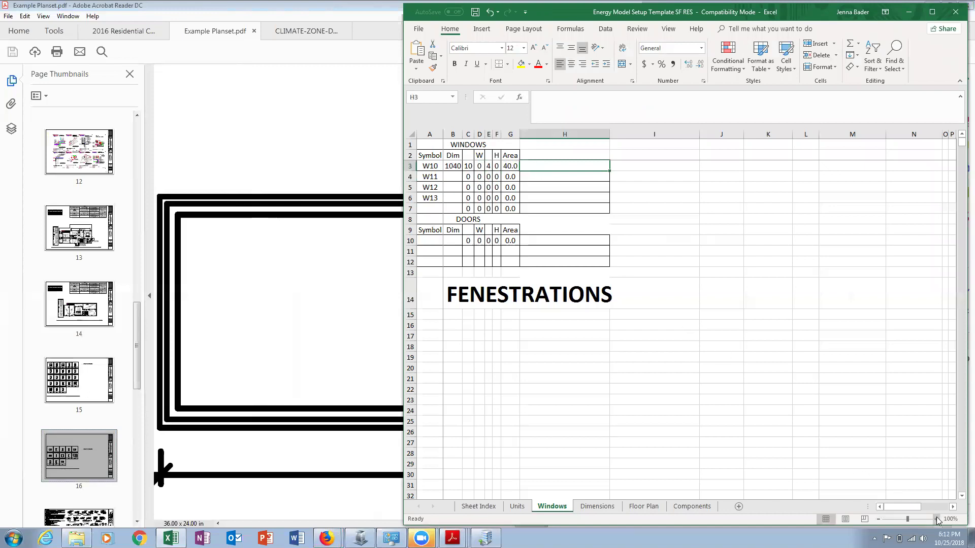
# Zoom the sheet to 150% and check the area formula in G3
pyautogui.click(937, 519)
pyautogui.click(936, 519)
pyautogui.click(937, 520)
pyautogui.click(936, 520)
pyautogui.click(936, 520)
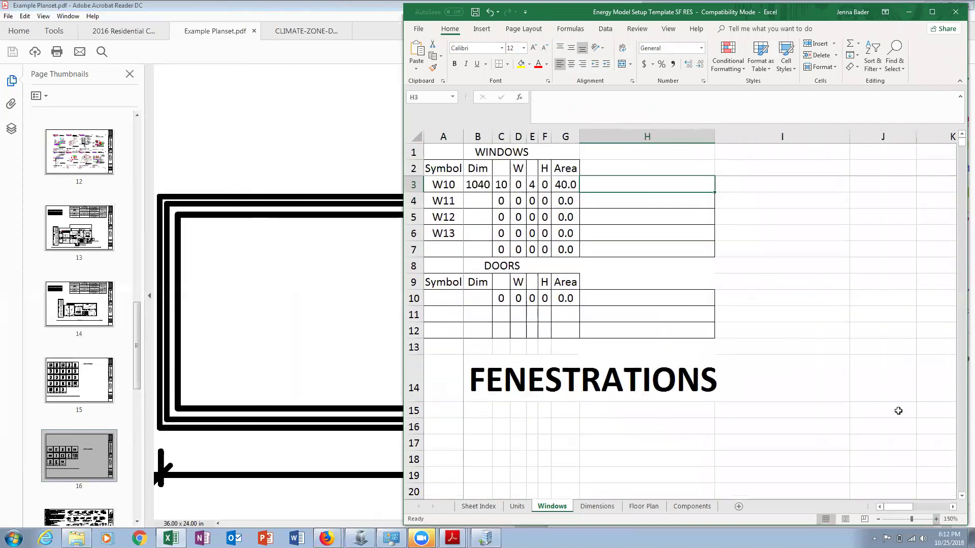
pyautogui.click(576, 184)
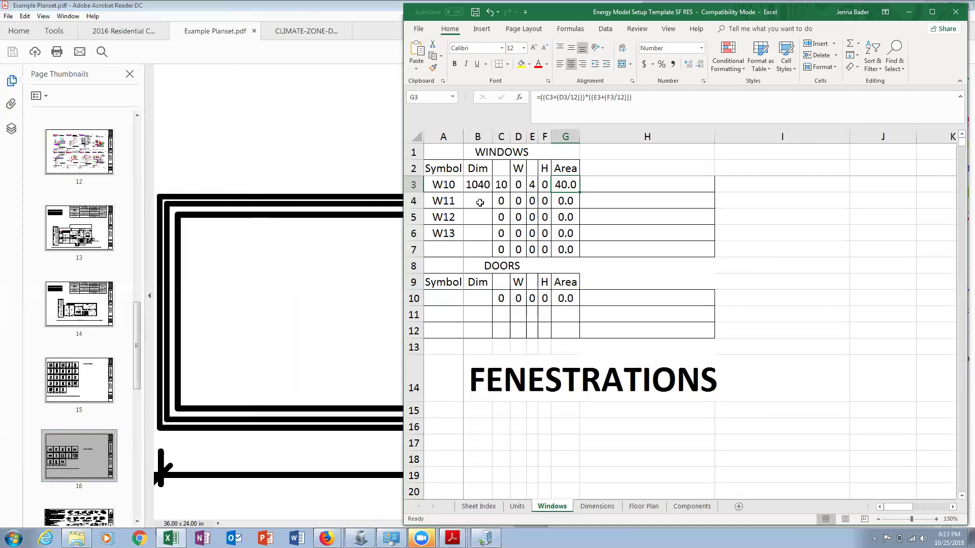
# Enter dimension codes 2040, 2680 and 8040 for W11, W12 and W13 in B4:B6
pyautogui.click(480, 202)
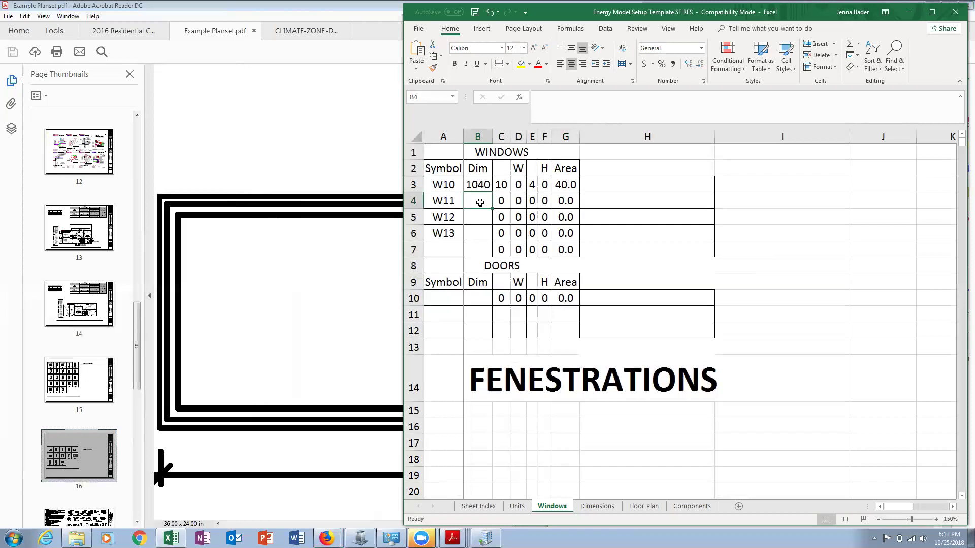
pyautogui.write('2040')
pyautogui.press('Return')
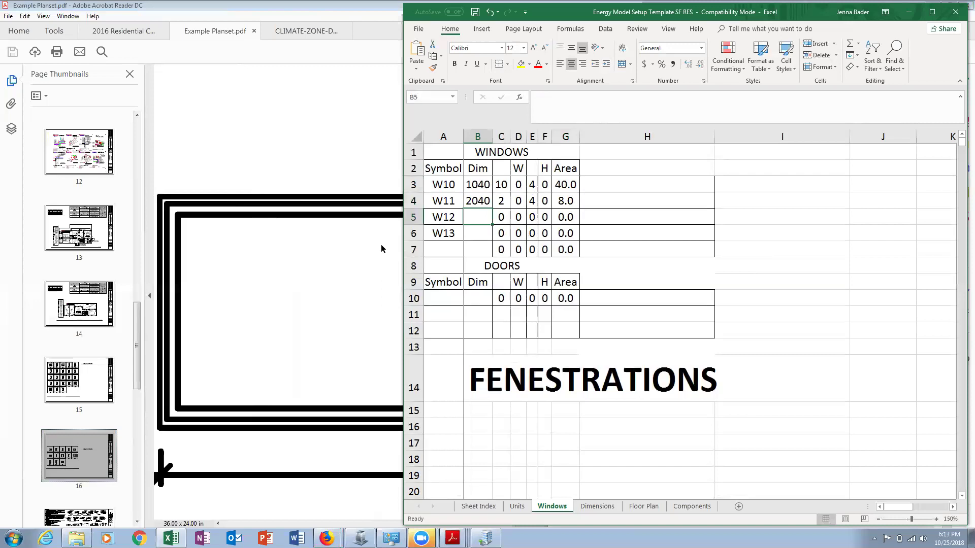
pyautogui.write('2680')
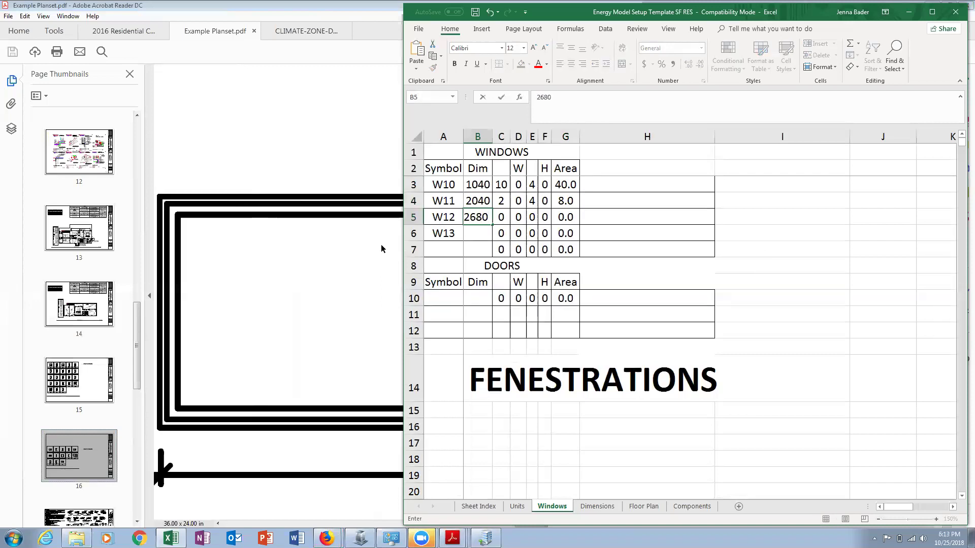
pyautogui.press('Return')
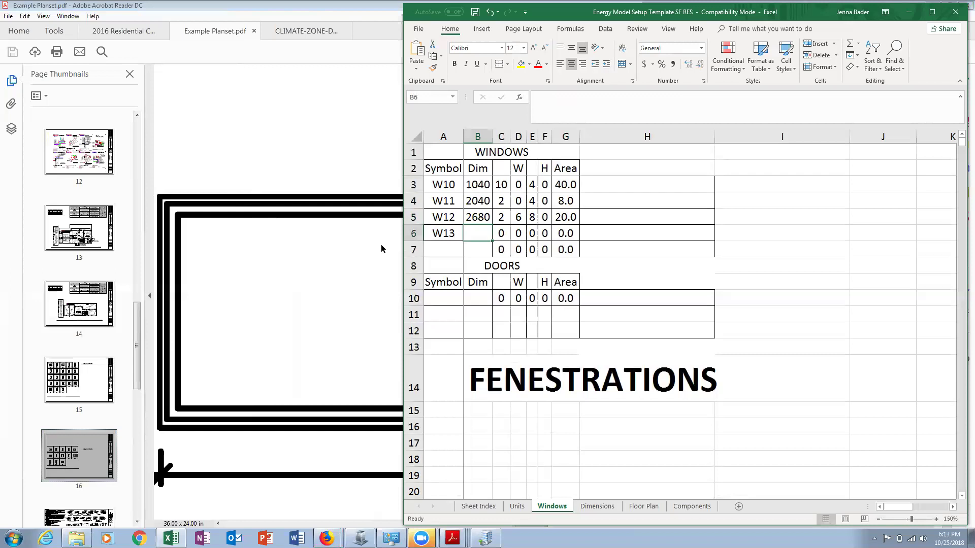
pyautogui.write('8040')
pyautogui.press('Return')
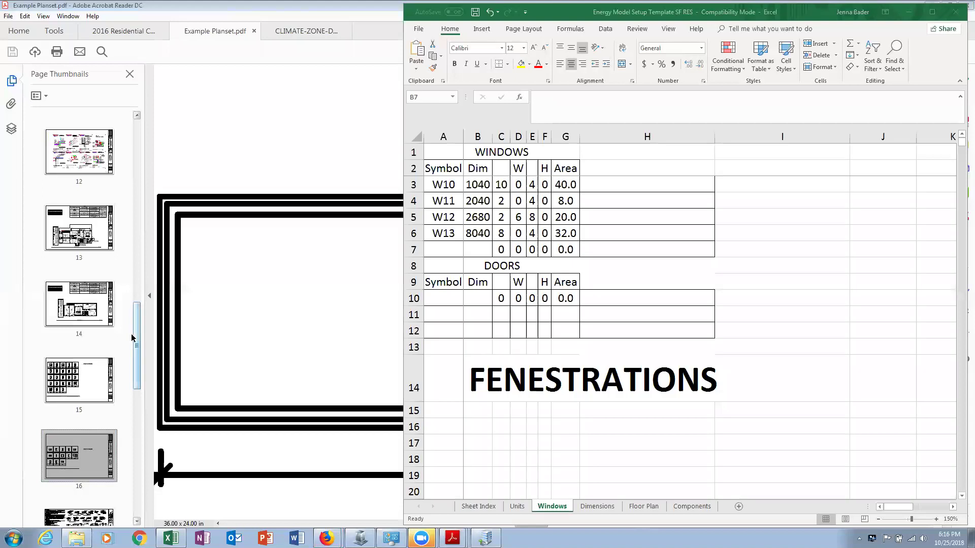
# Return to planset page 5 and zoom out to 66.7%
pyautogui.moveTo(136, 336); pyautogui.dragTo(138, 197)
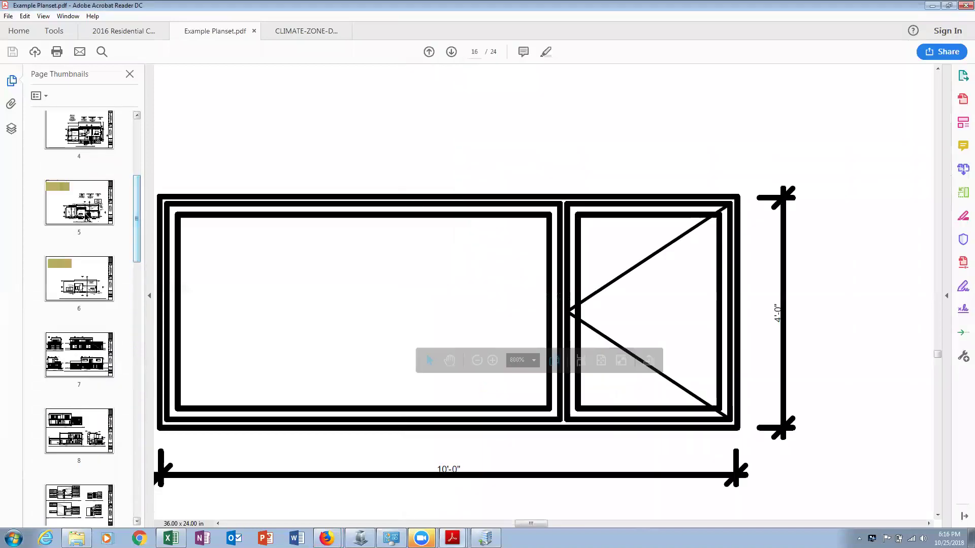
pyautogui.click(87, 218)
pyautogui.moveTo(455, 435)
pyautogui.click(477, 360)
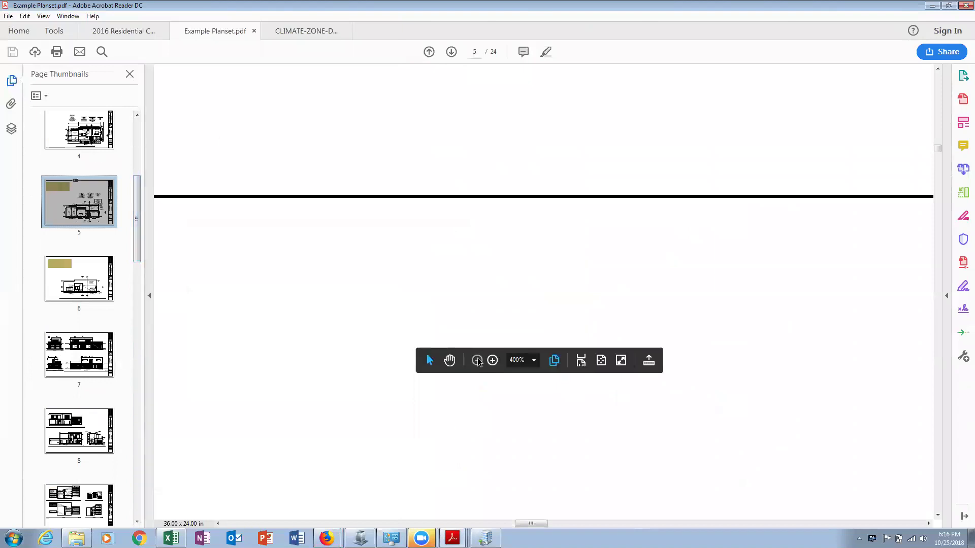
pyautogui.click(478, 360)
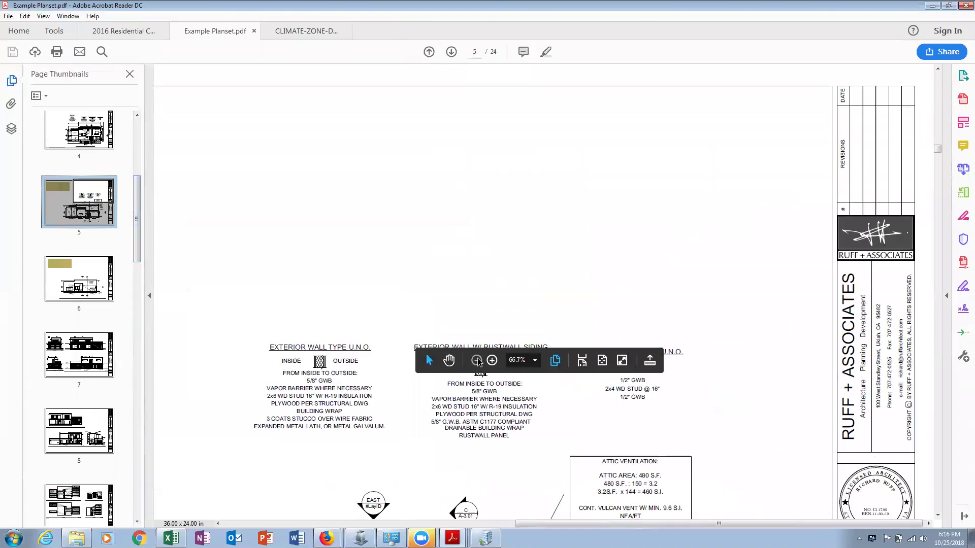
# Glance at page 4's plan, then pan page 5 to show the whole 2nd floor plan
pyautogui.click(77, 142)
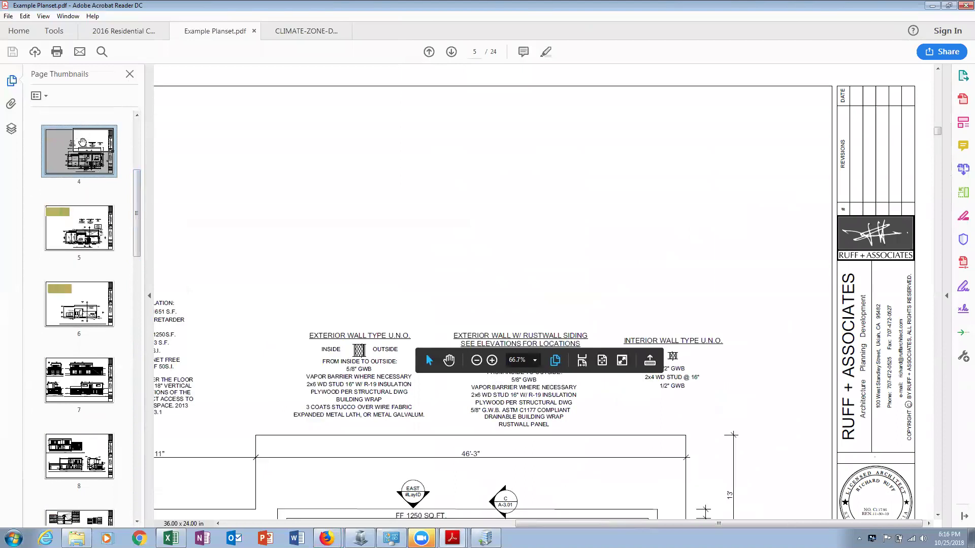
pyautogui.moveTo(81, 156); pyautogui.dragTo(78, 163)
pyautogui.click(80, 211)
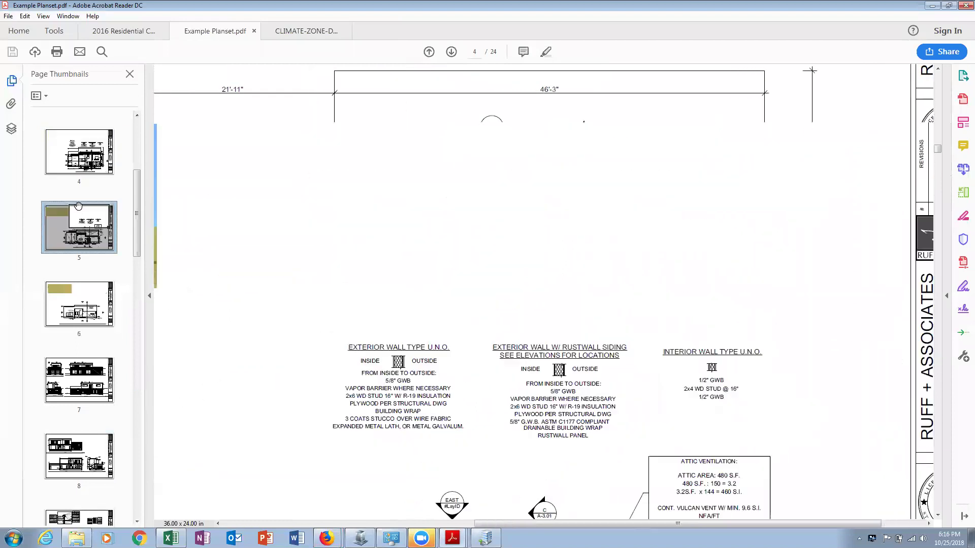
pyautogui.moveTo(71, 227); pyautogui.dragTo(74, 233)
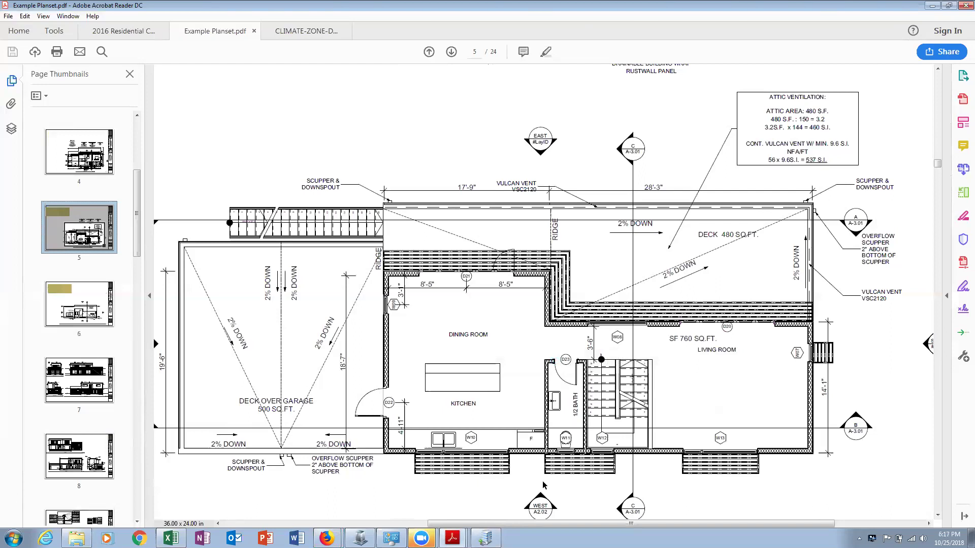
pyautogui.scroll(-3, 543, 485)
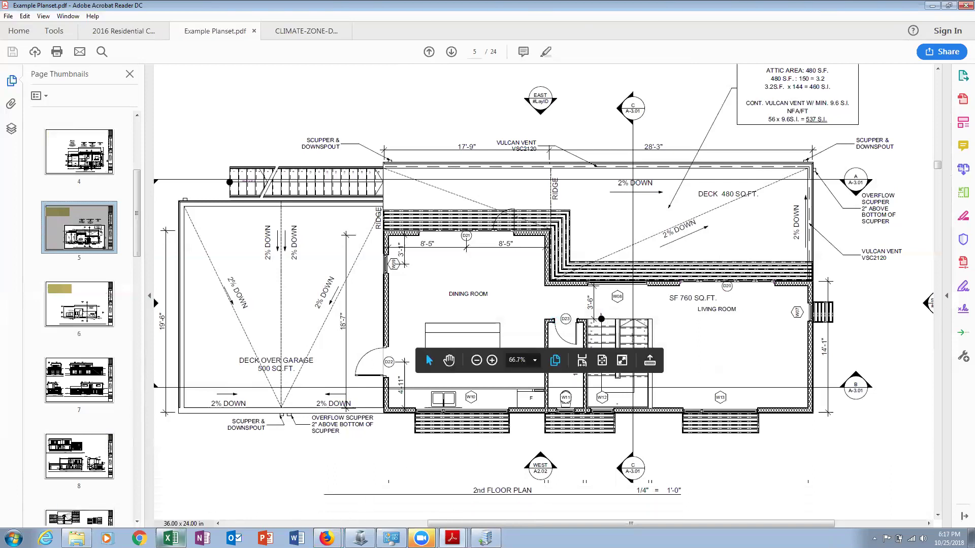
pyautogui.moveTo(175, 538)
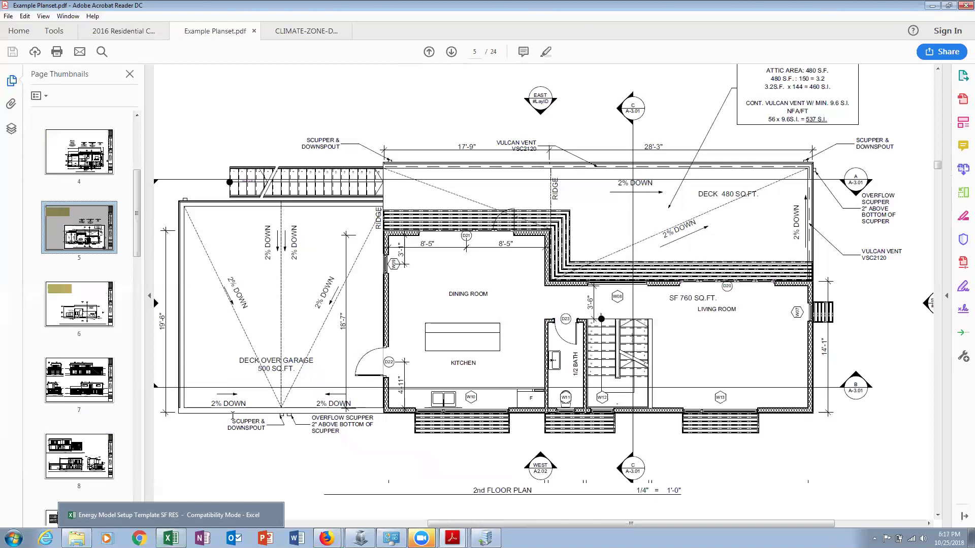
pyautogui.hscroll(-1, 229, 425)
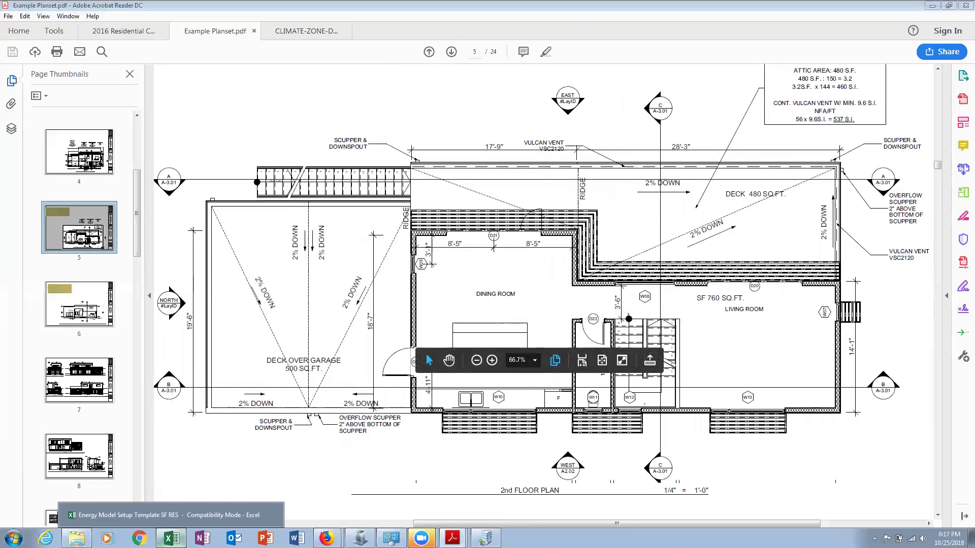
# Change the Dimensions sheet's A6 label from Floor 1 to Floor 2
pyautogui.click(171, 538)
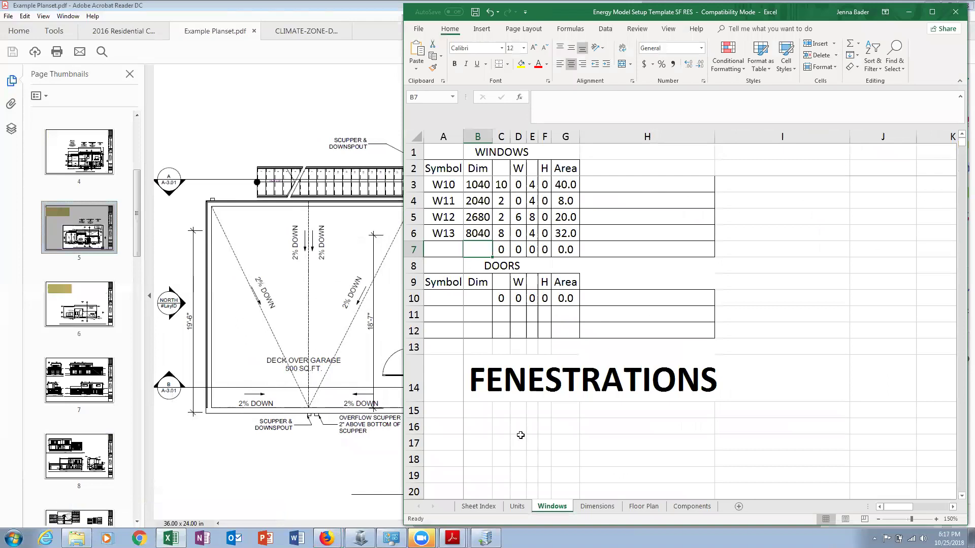
pyautogui.click(609, 508)
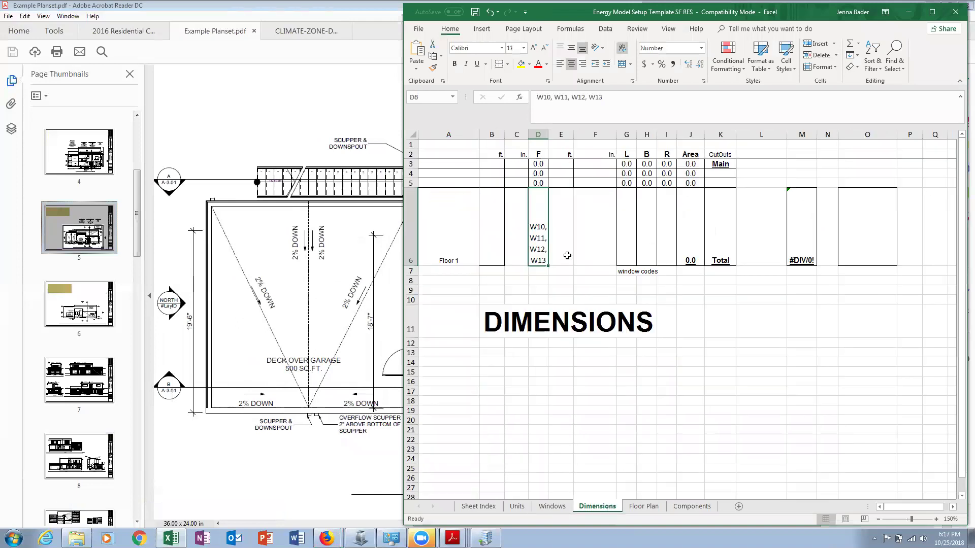
pyautogui.click(468, 244)
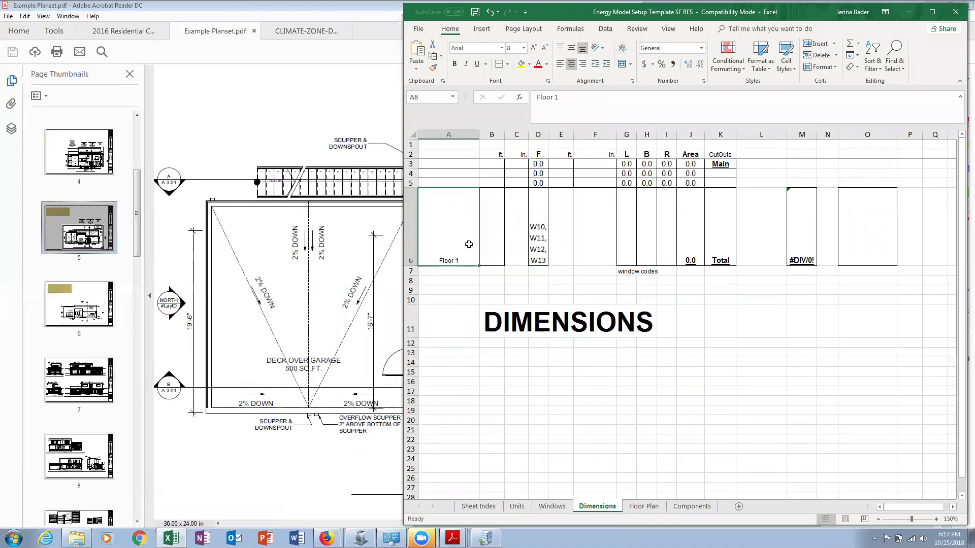
pyautogui.write('Floor 2')
pyautogui.press('Return')
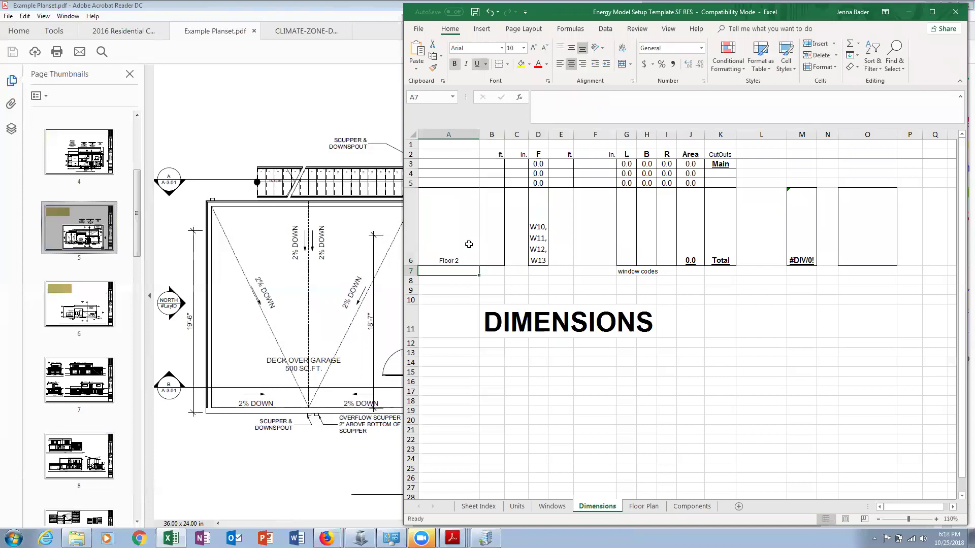
pyautogui.click(243, 249)
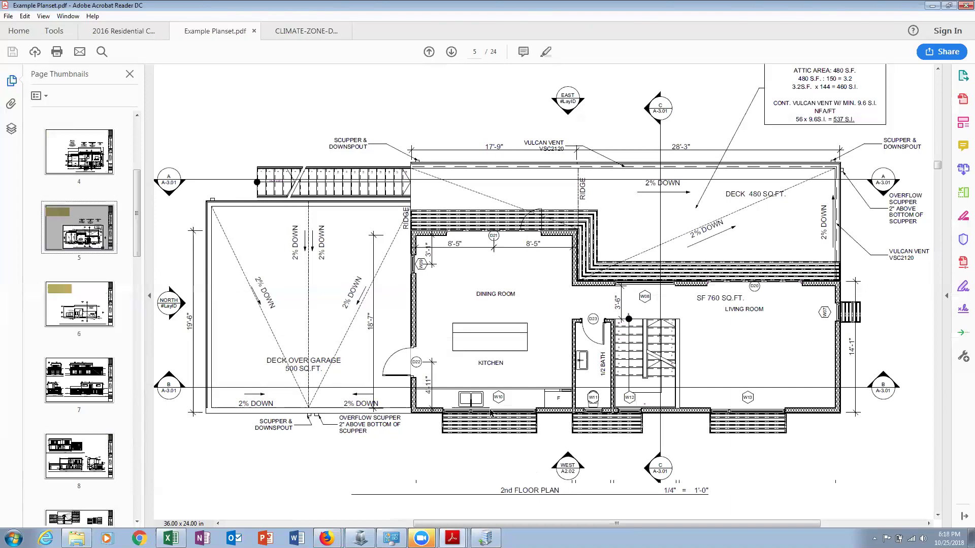
pyautogui.moveTo(137, 246); pyautogui.dragTo(137, 223)
pyautogui.click(79, 173)
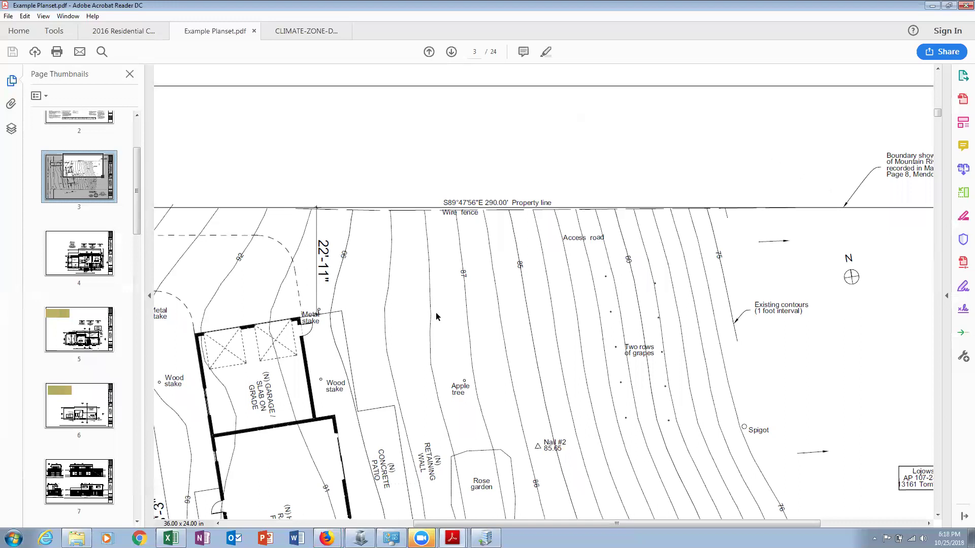
pyautogui.click(88, 350)
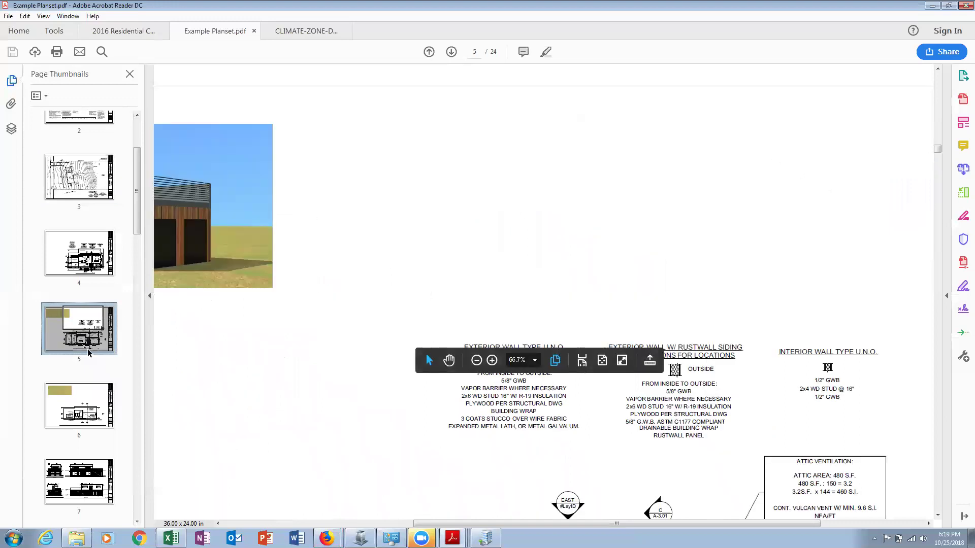
pyautogui.click(84, 404)
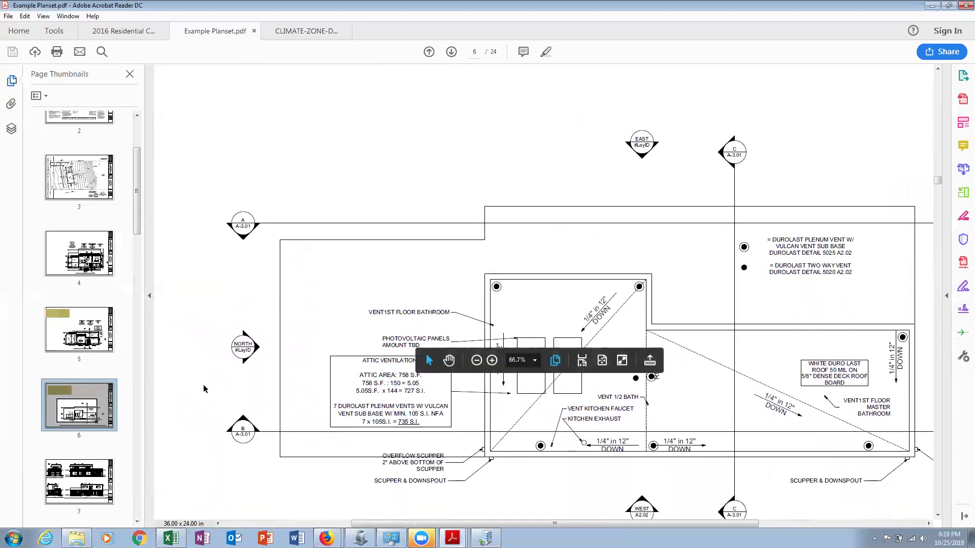
pyautogui.click(94, 337)
pyautogui.moveTo(83, 324); pyautogui.dragTo(88, 345)
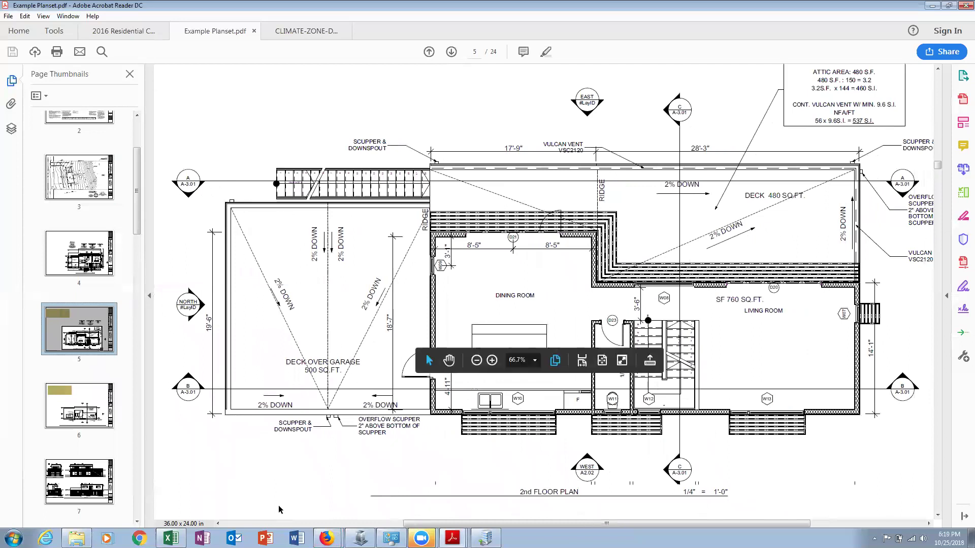
pyautogui.click(171, 538)
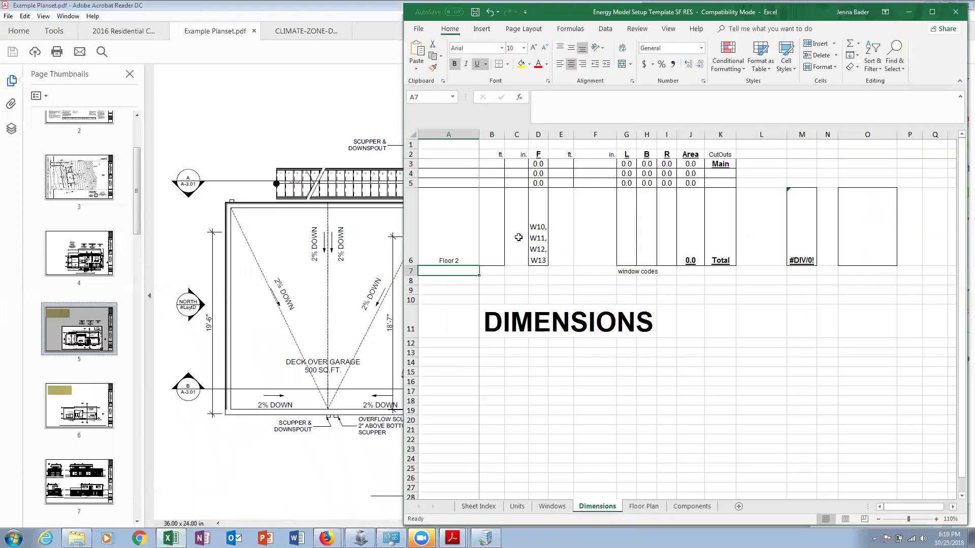
# Enter 'D22, W09' in Dimensions cell G6 and wrap it onto two lines
pyautogui.click(627, 227)
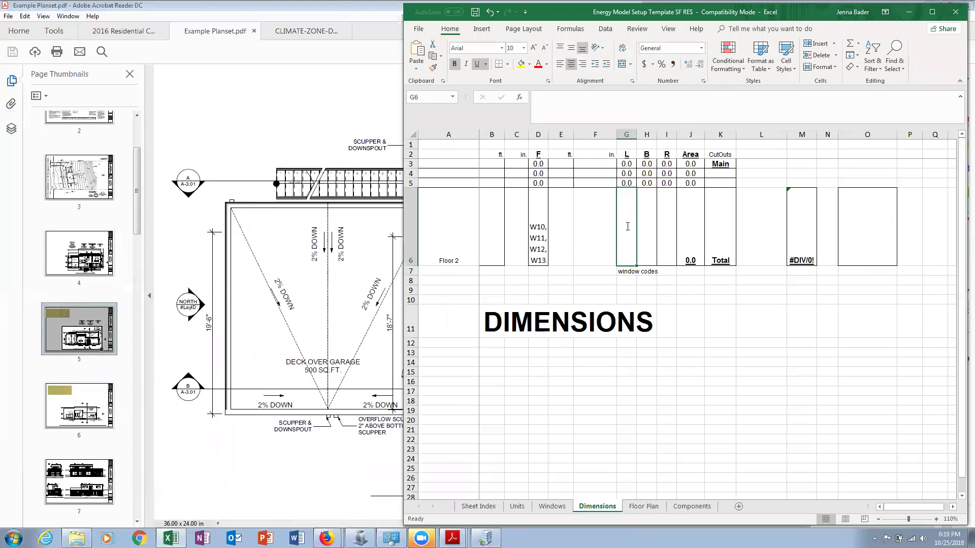
pyautogui.write('D22, W09')
pyautogui.click(691, 289)
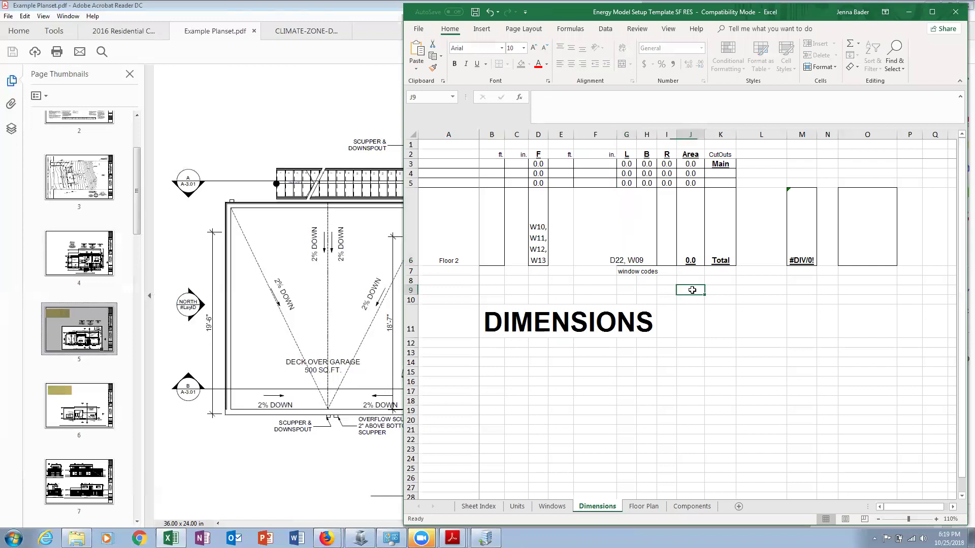
pyautogui.click(627, 247)
pyautogui.click(621, 49)
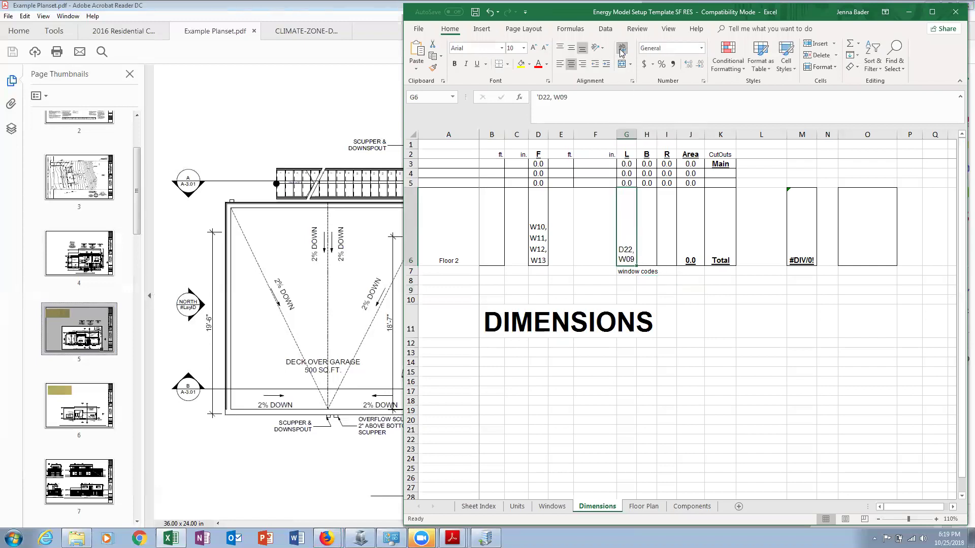
pyautogui.click(731, 381)
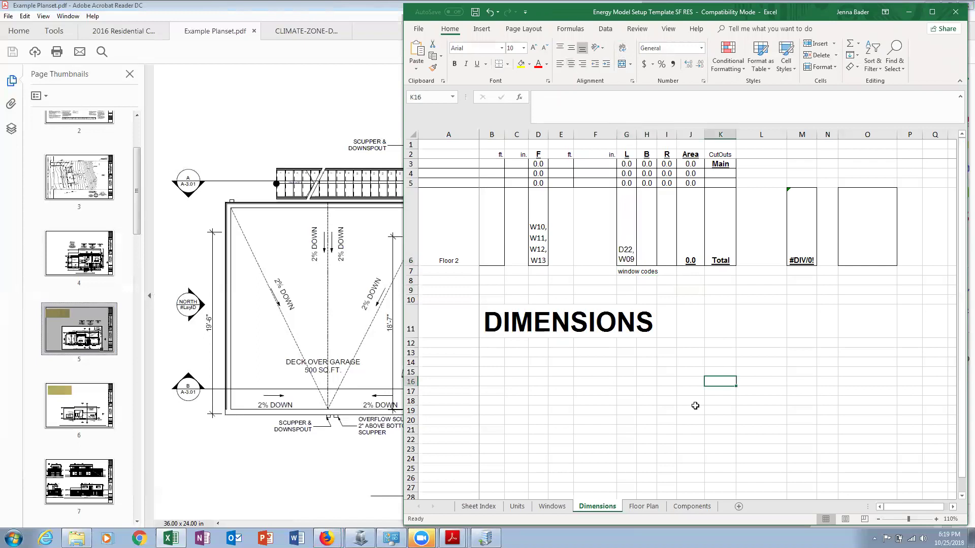
pyautogui.click(546, 508)
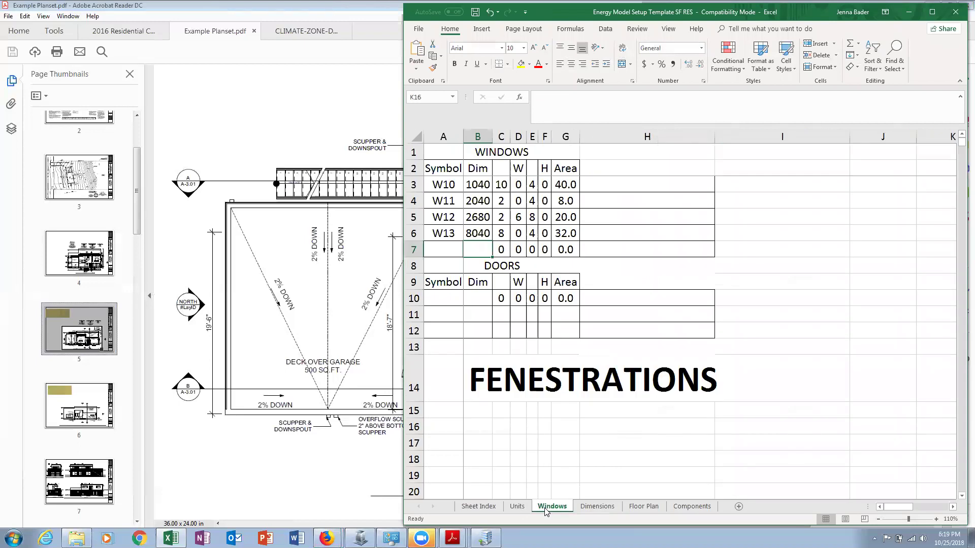
# Enter D22 as the first door symbol in cell A10
pyautogui.click(452, 302)
pyautogui.write('D')
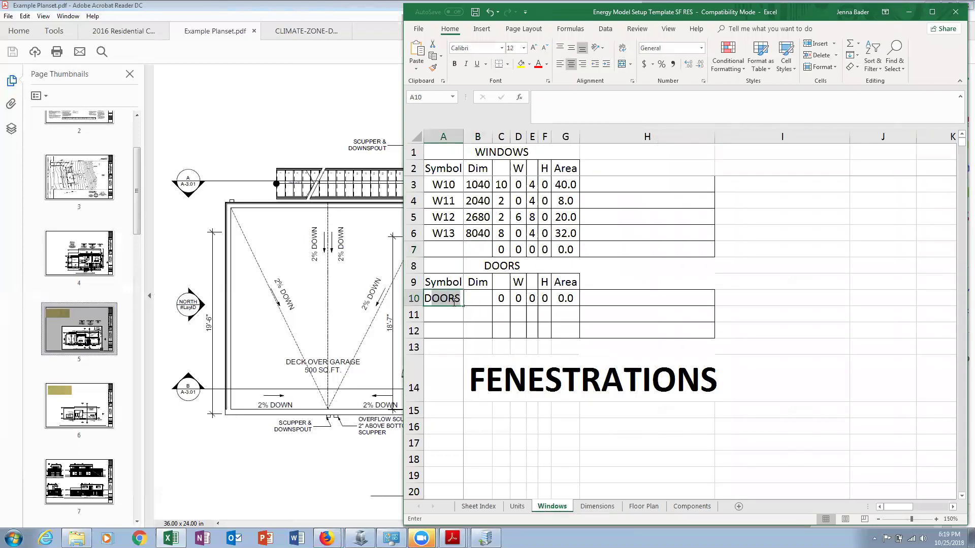
pyautogui.write('22')
pyautogui.press('Return')
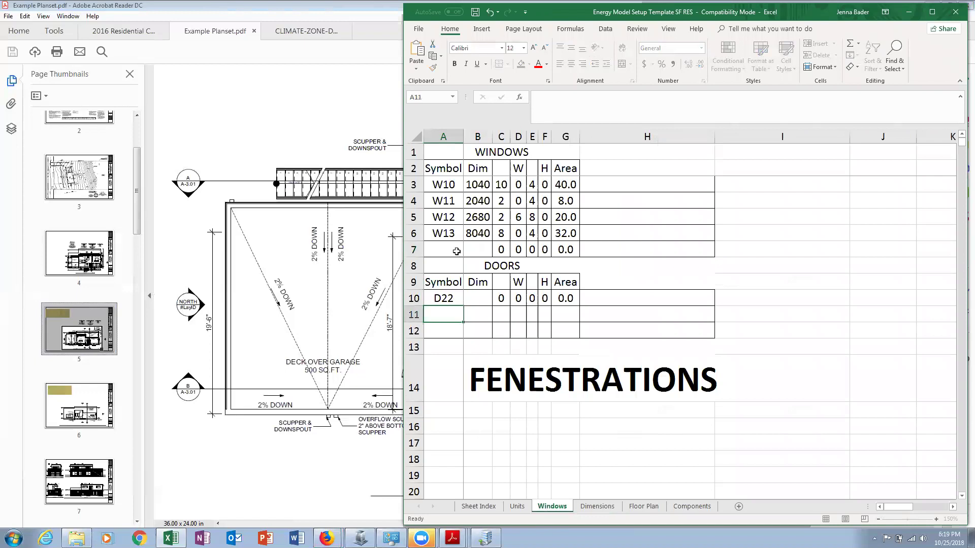
# Insert a new row 3 in the windows table and enter W09 there
pyautogui.click(414, 184)
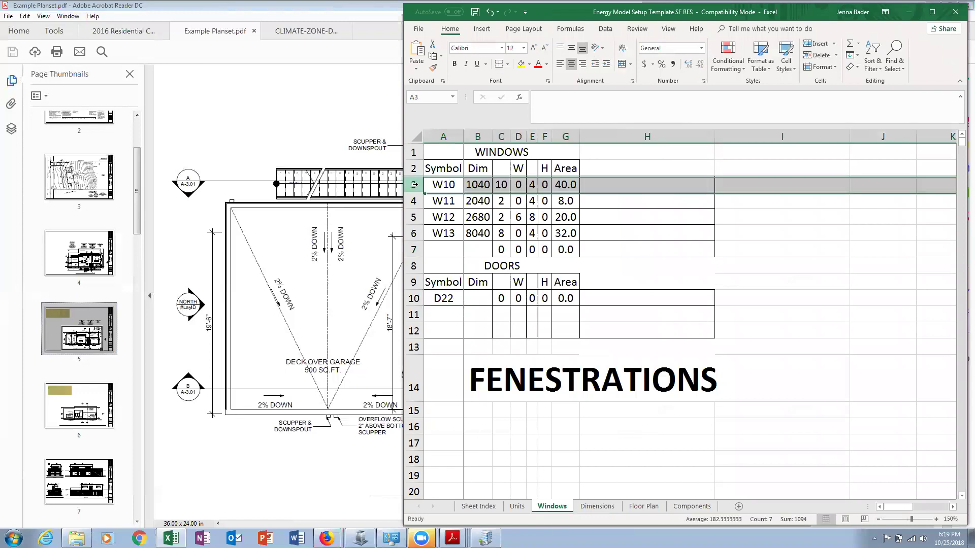
pyautogui.rightClick(417, 187)
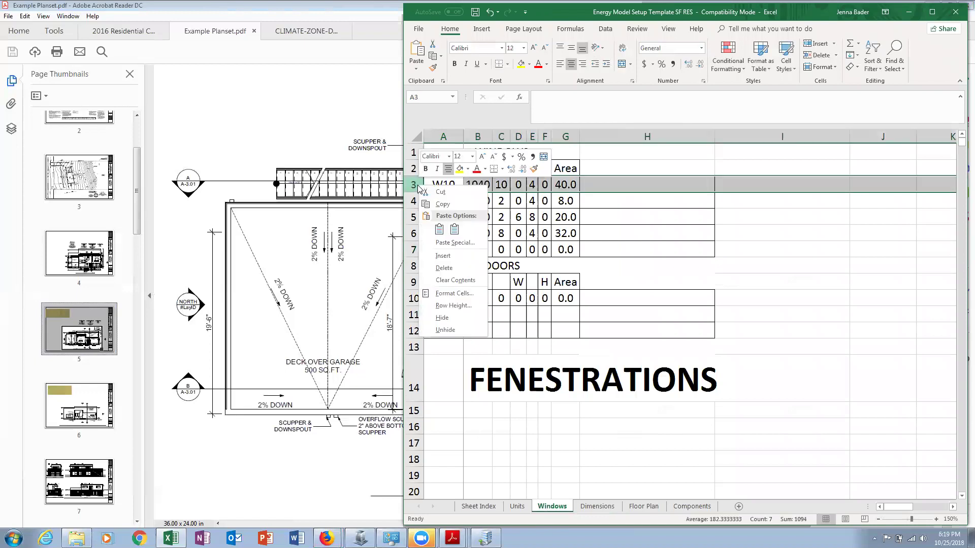
pyautogui.click(447, 251)
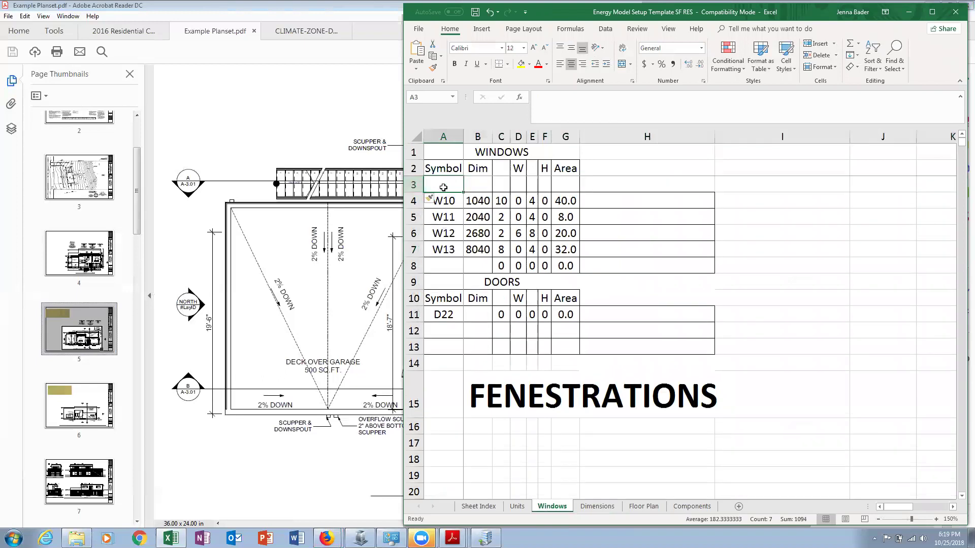
pyautogui.write('W09')
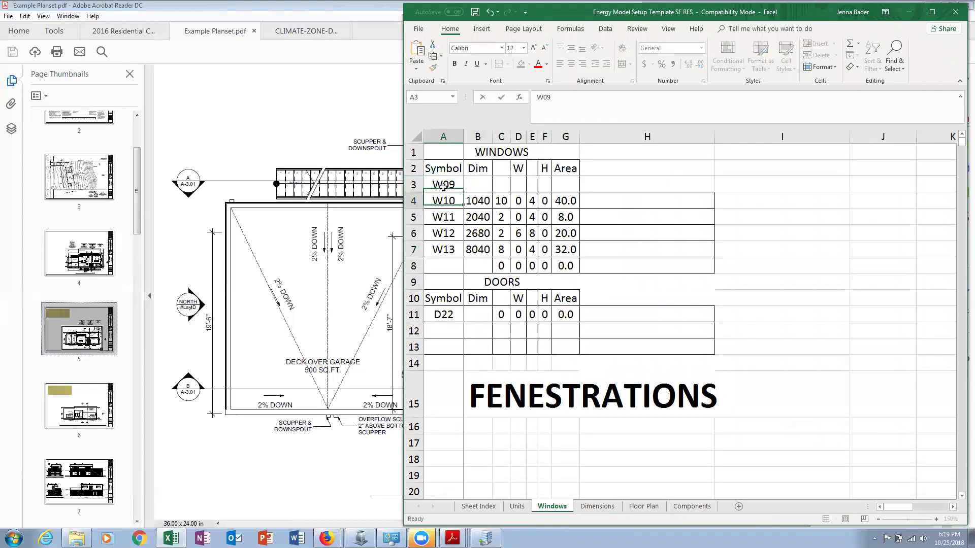
pyautogui.press('Return')
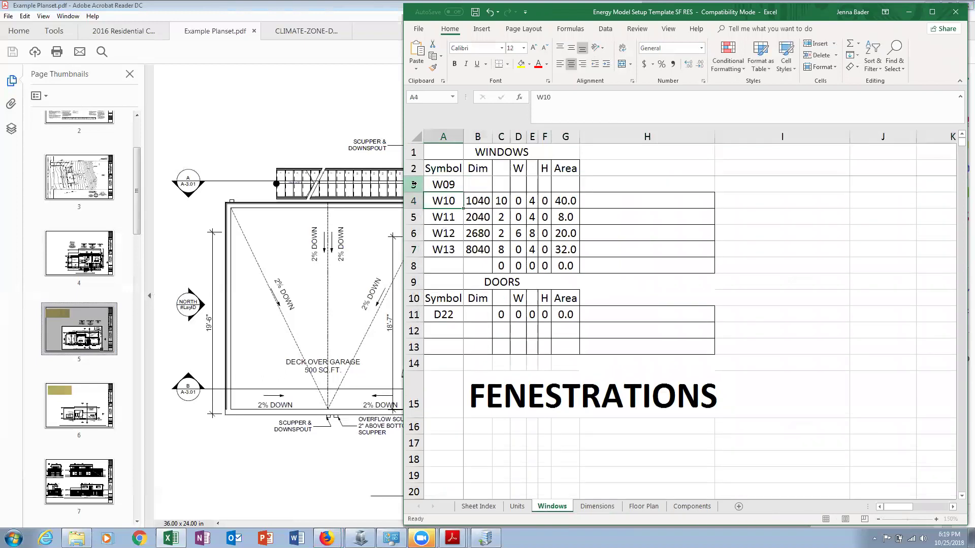
# Give door D22 the dimension 3080
pyautogui.click(473, 312)
pyautogui.write('3')
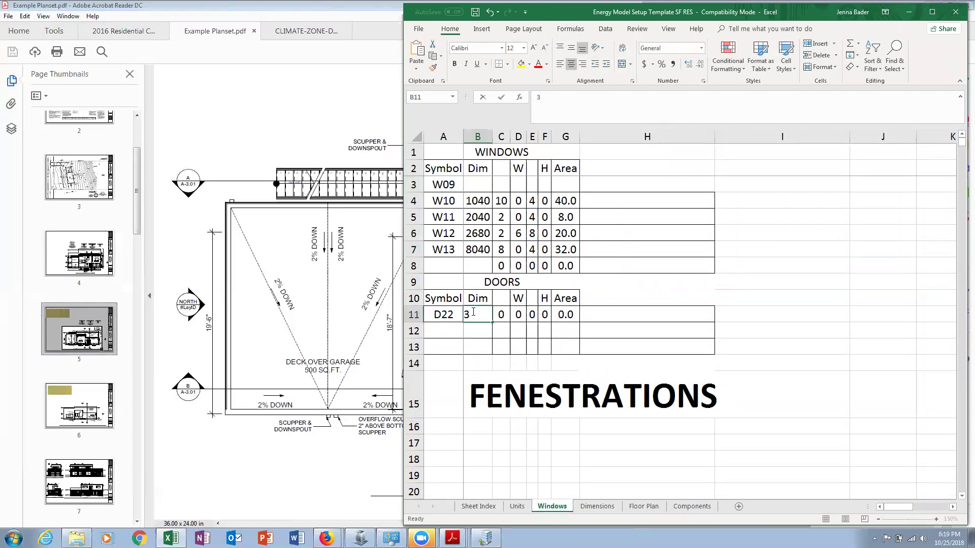
pyautogui.write('080')
pyautogui.press('Return')
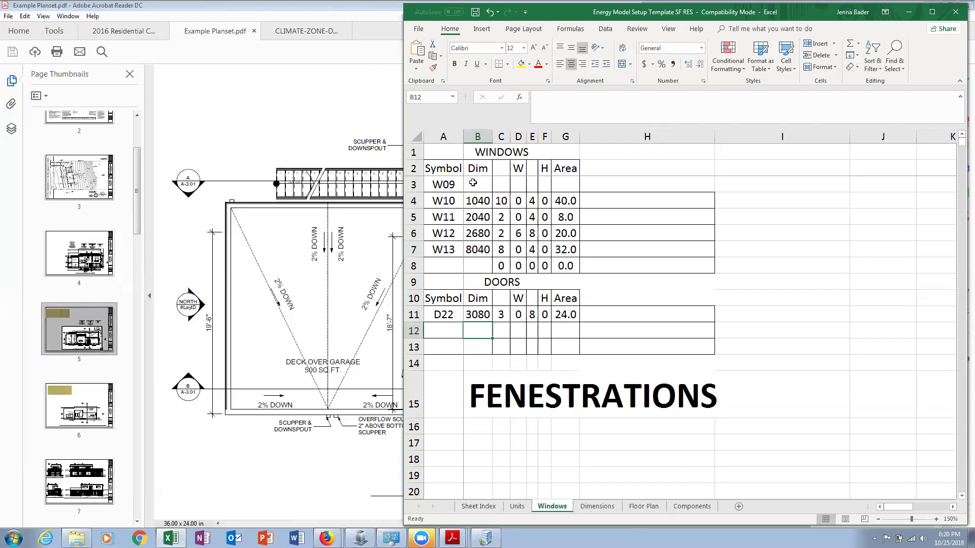
pyautogui.moveTo(501, 216); pyautogui.dragTo(562, 216)
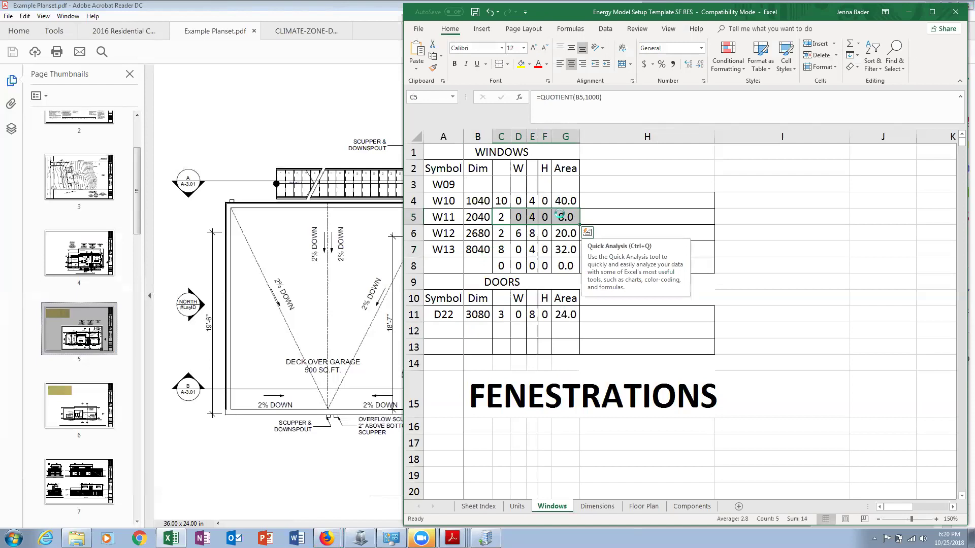
# Copy row 5's size and area formulas into W09's row and set its dimension to 2080
pyautogui.hotkey('ctrl', 'c')
pyautogui.click(504, 183)
pyautogui.hotkey('ctrl', 'v')
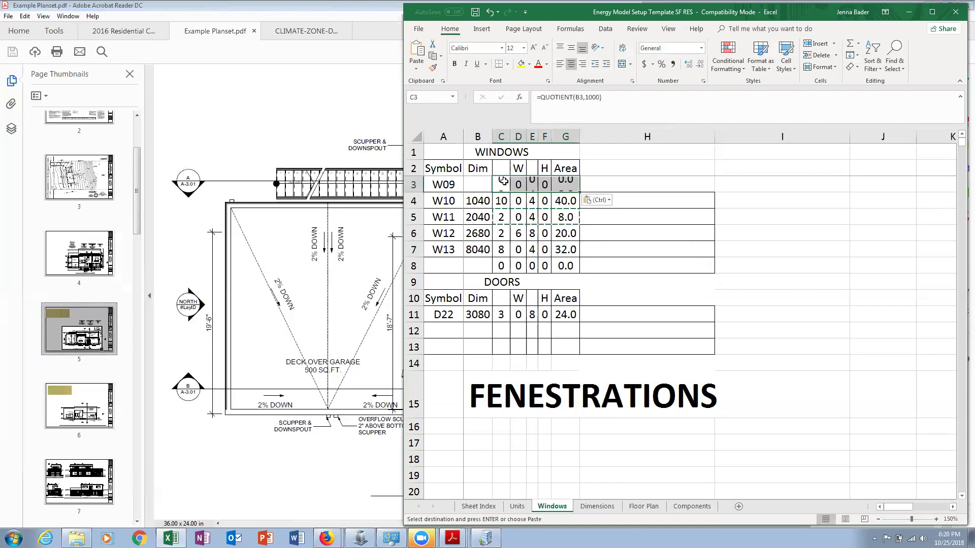
pyautogui.click(472, 184)
pyautogui.write('2')
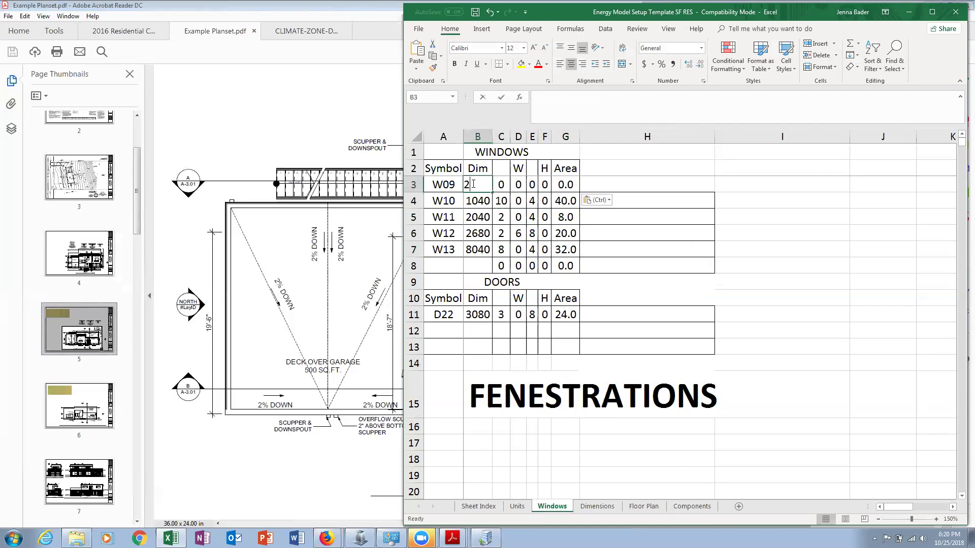
pyautogui.write('080')
pyautogui.press('Return')
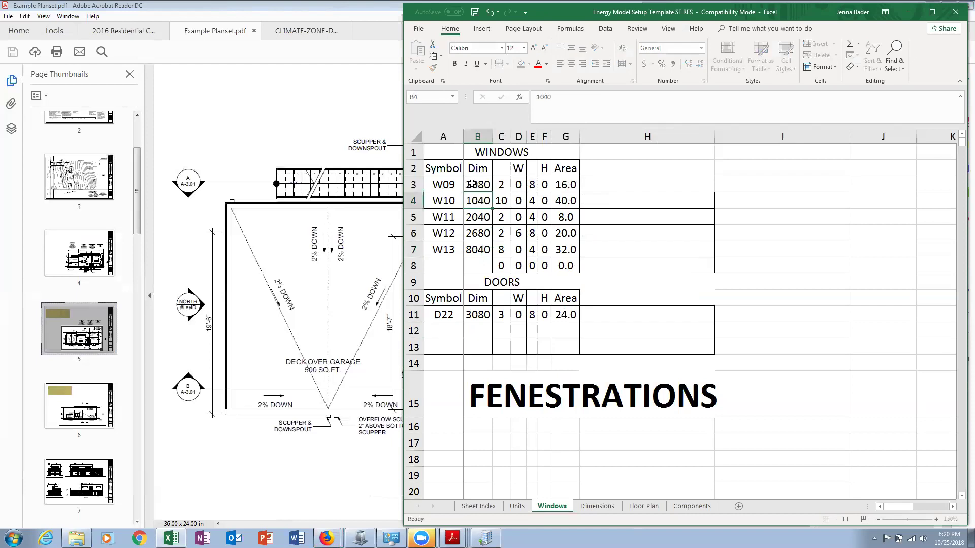
# Insert two blank rows above W09
pyautogui.click(413, 185)
pyautogui.rightClick(413, 185)
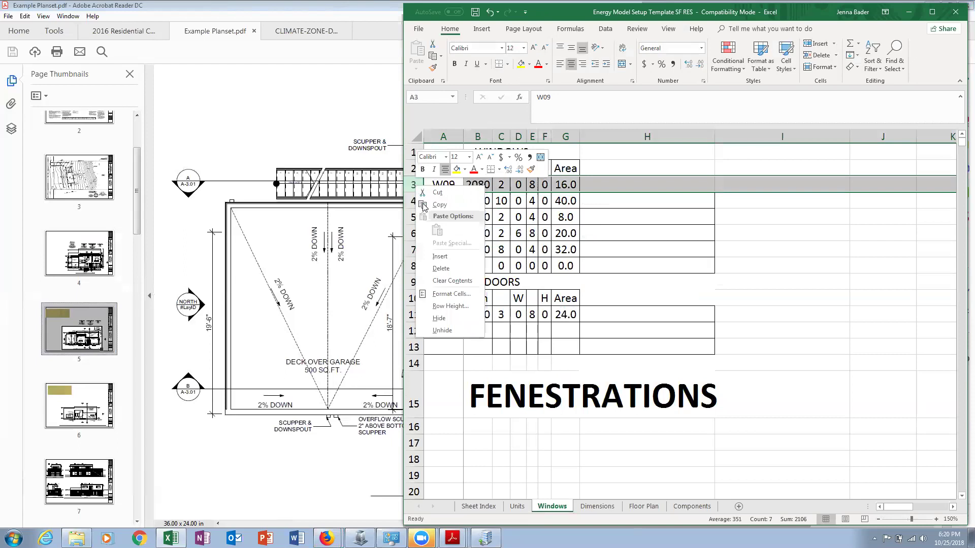
pyautogui.click(444, 256)
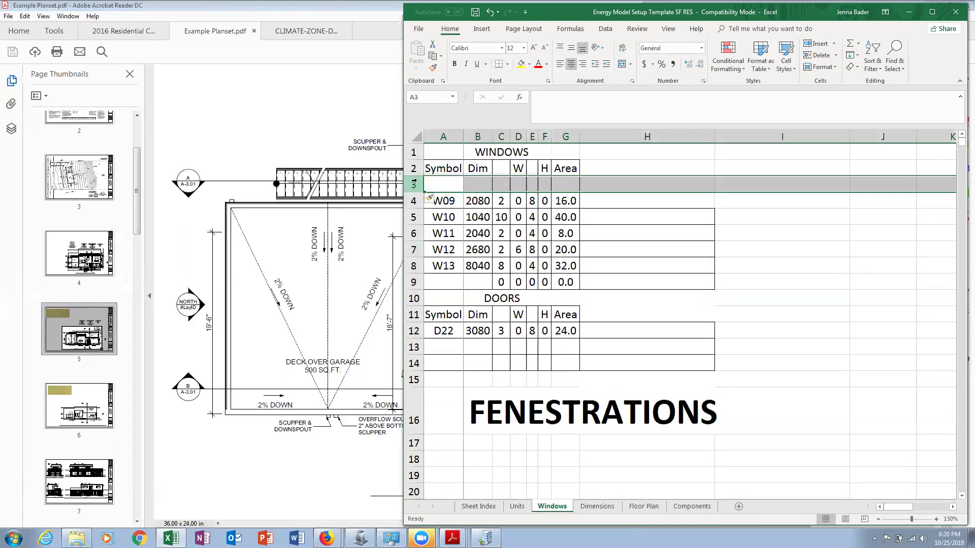
pyautogui.rightClick(413, 183)
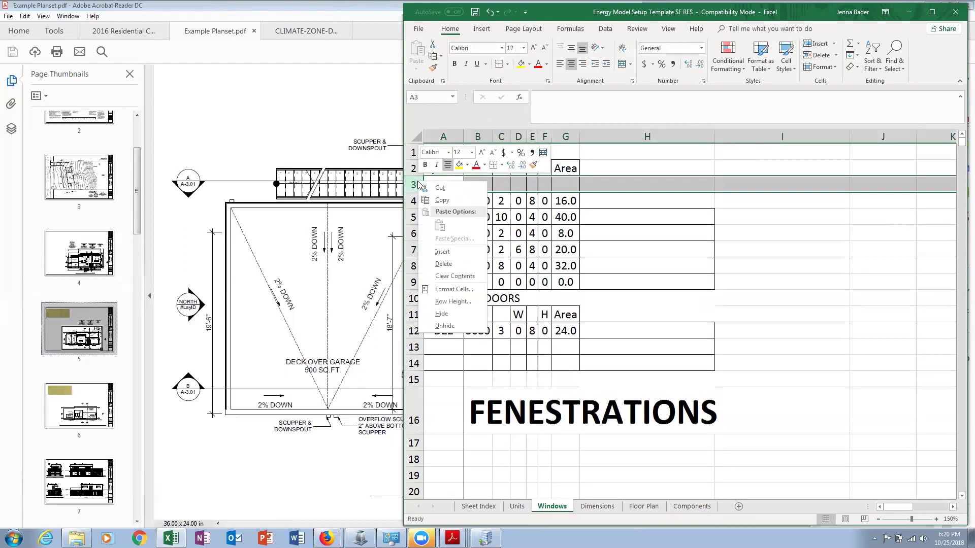
pyautogui.click(438, 249)
pyautogui.doubleClick(437, 249)
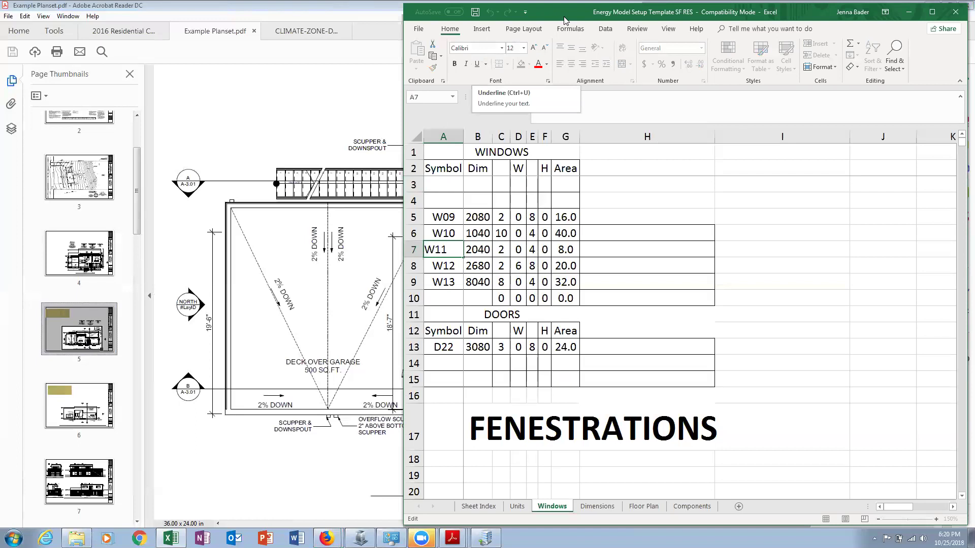
# Insert two more blank rows above W09 and save the workbook
pyautogui.moveTo(574, 9); pyautogui.dragTo(577, 21)
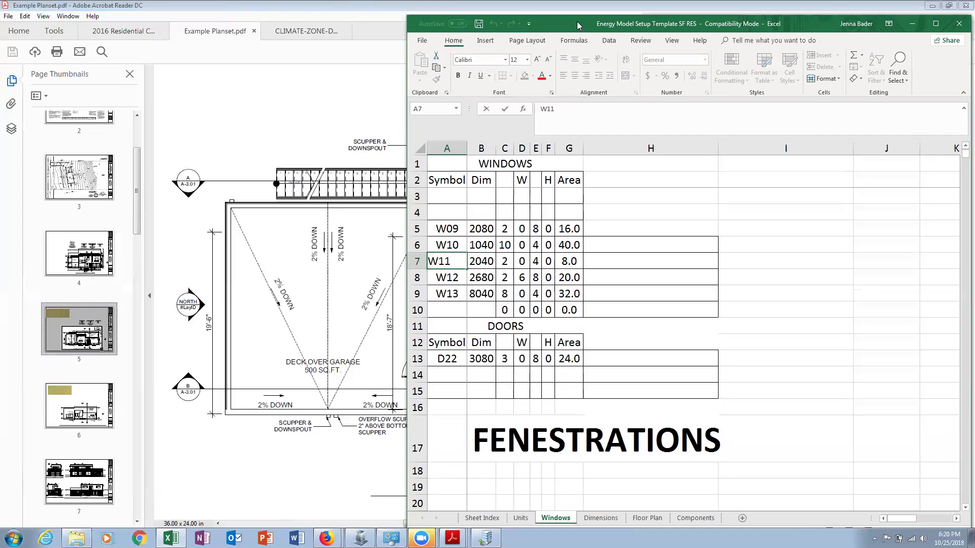
pyautogui.click(416, 196)
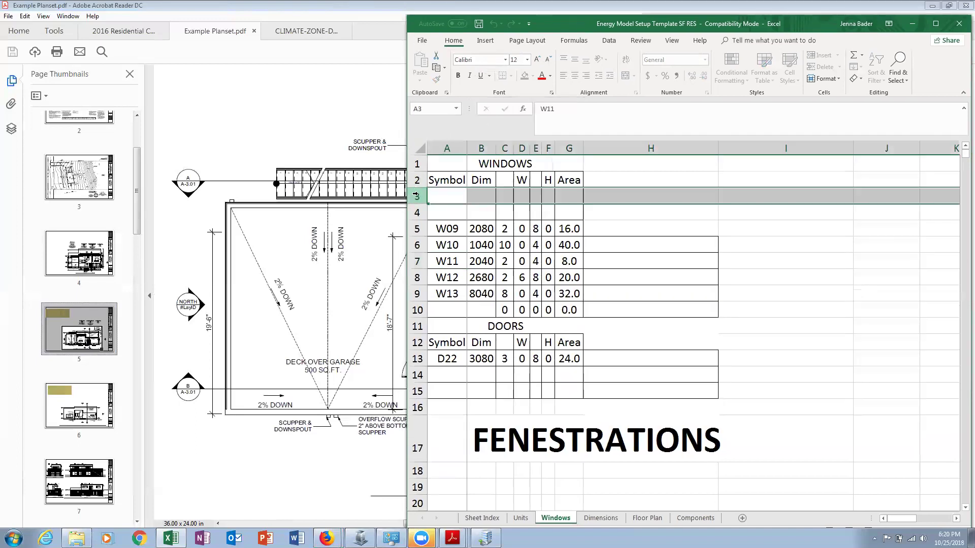
pyautogui.rightClick(416, 195)
pyautogui.click(454, 267)
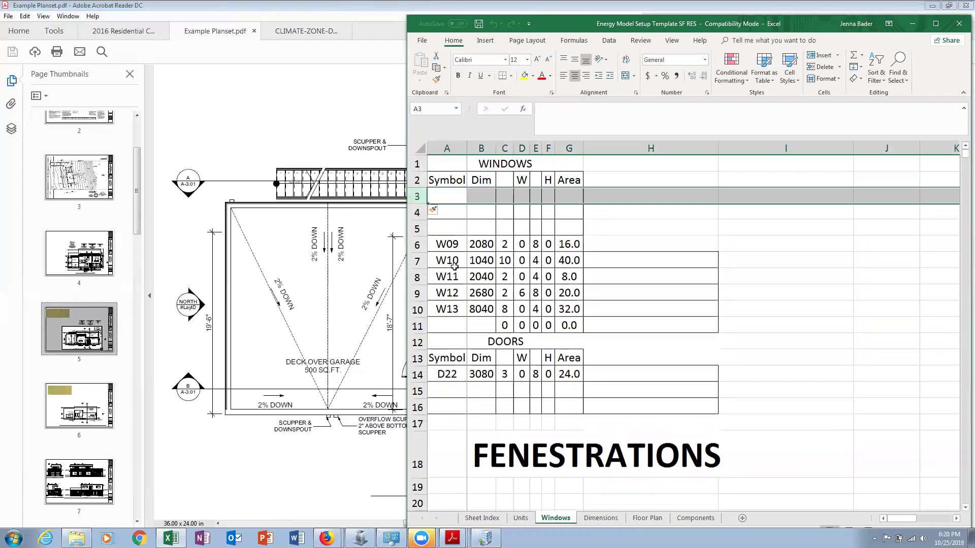
pyautogui.rightClick(417, 194)
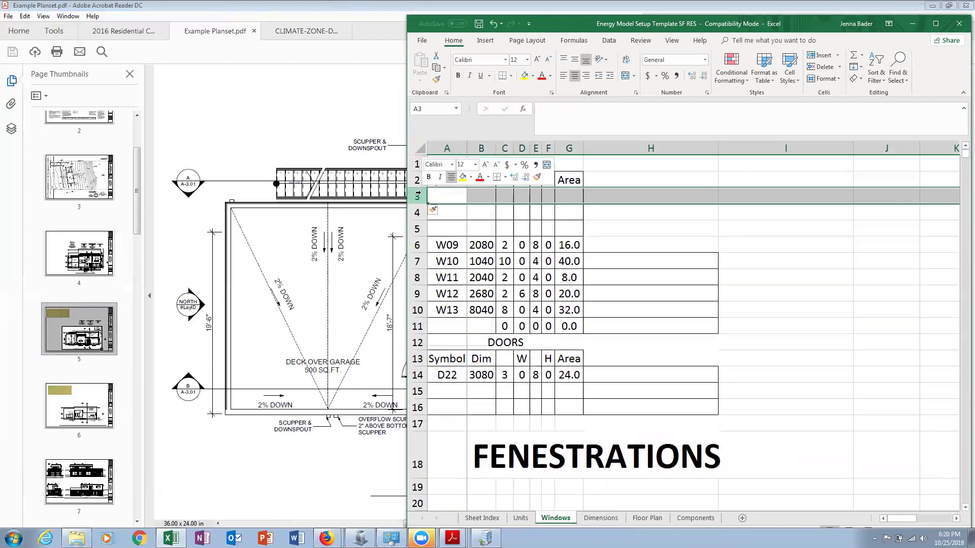
pyautogui.click(450, 263)
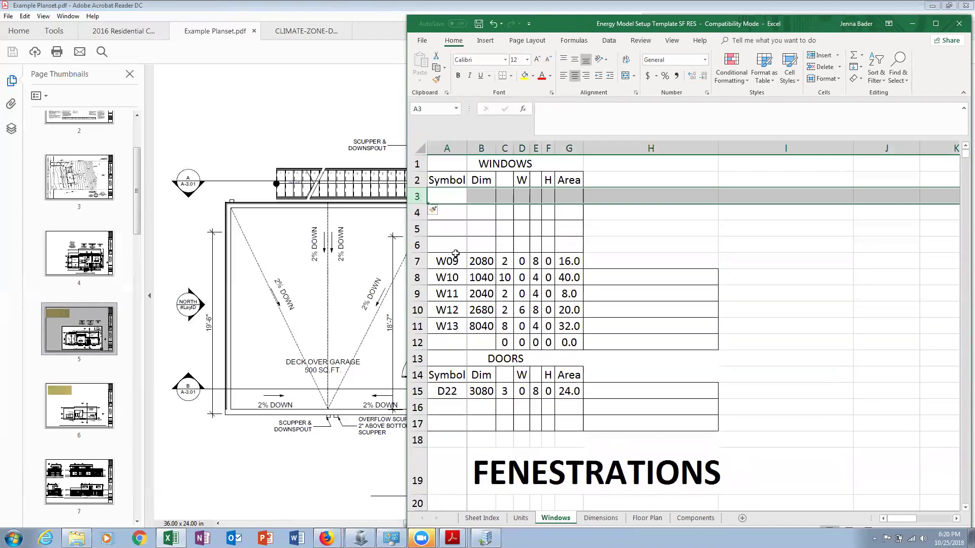
pyautogui.click(601, 221)
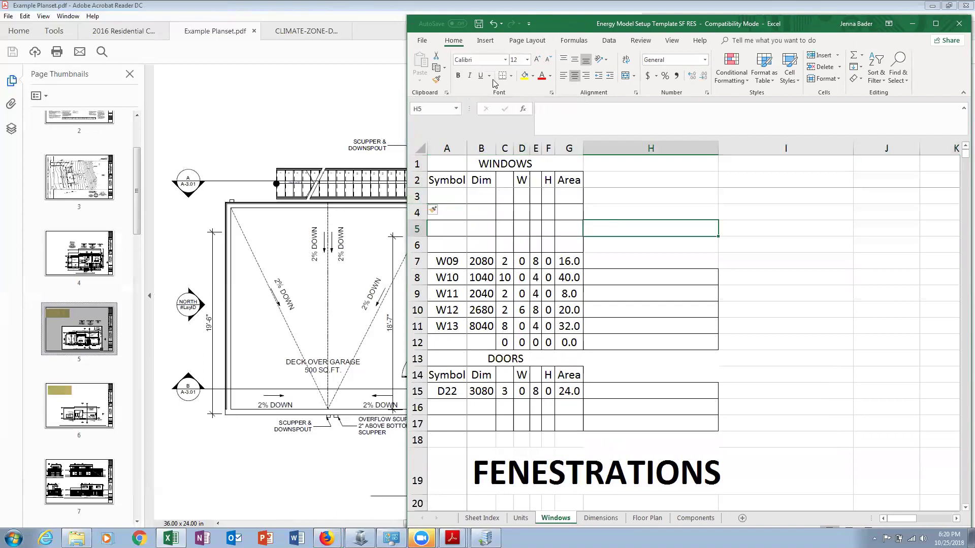
pyautogui.click(478, 24)
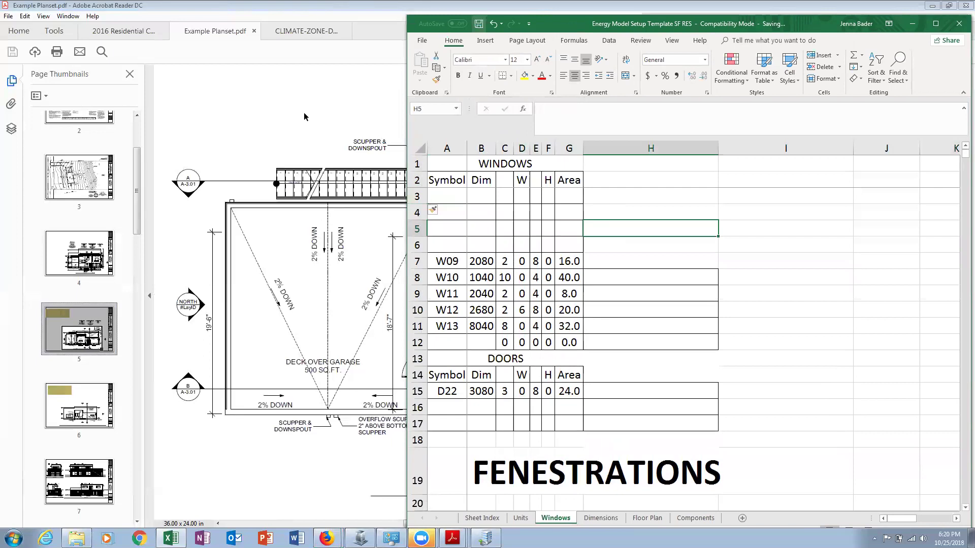
pyautogui.click(276, 173)
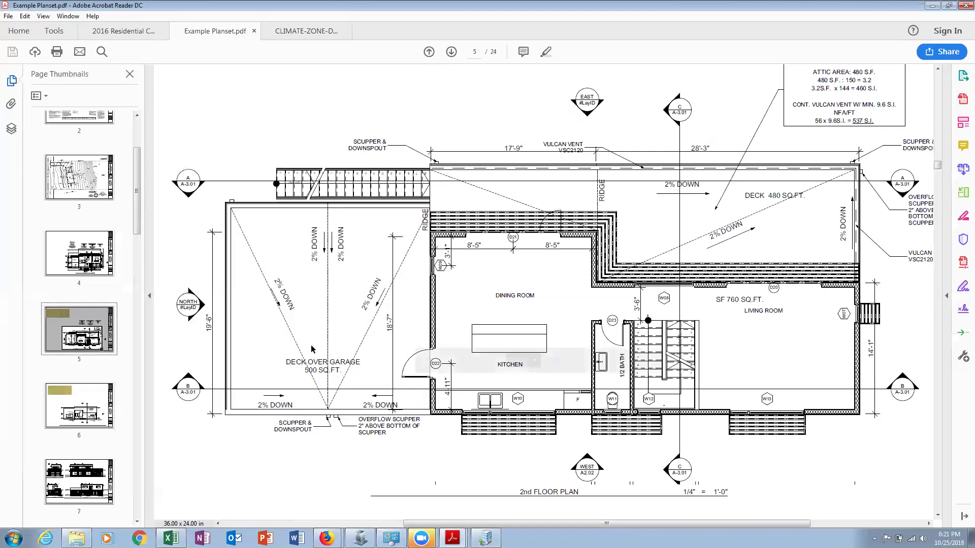
pyautogui.click(170, 538)
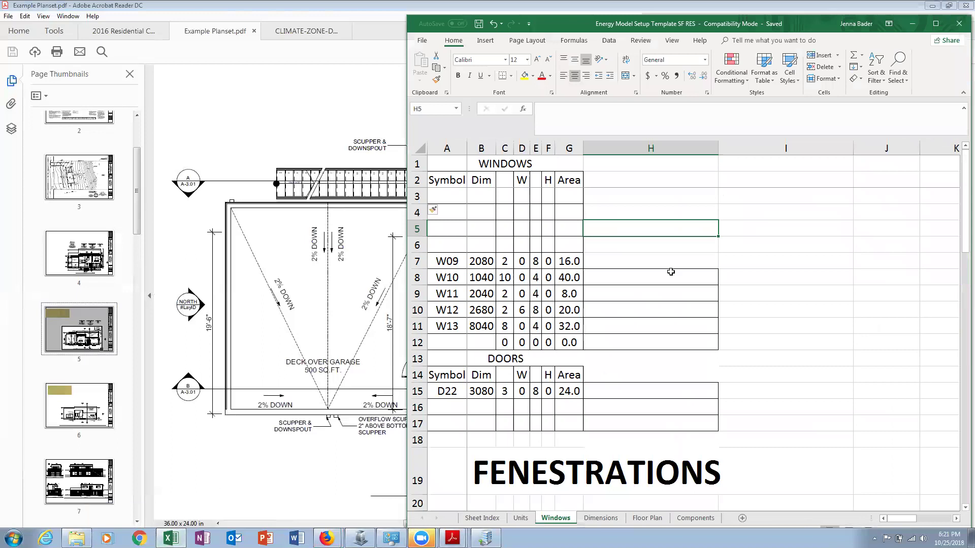
pyautogui.click(766, 243)
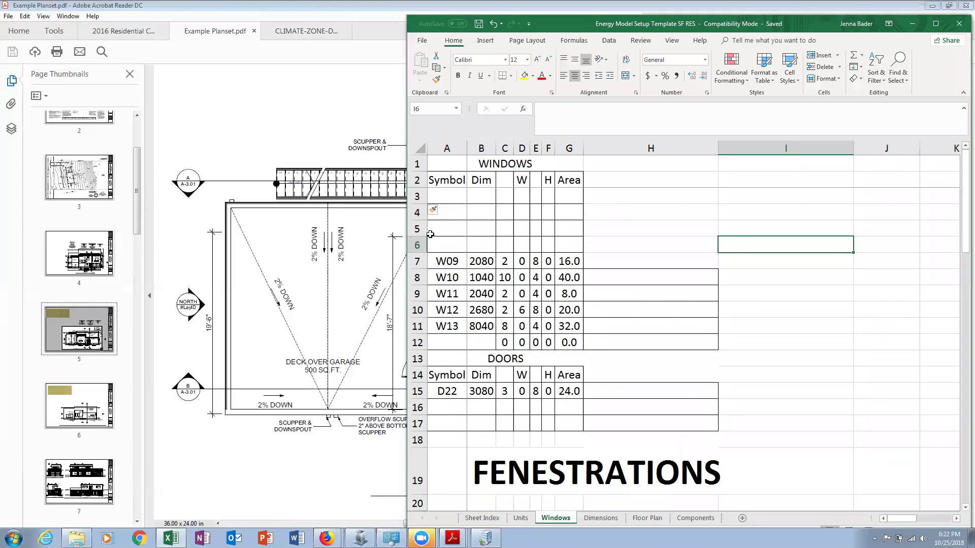
pyautogui.click(364, 251)
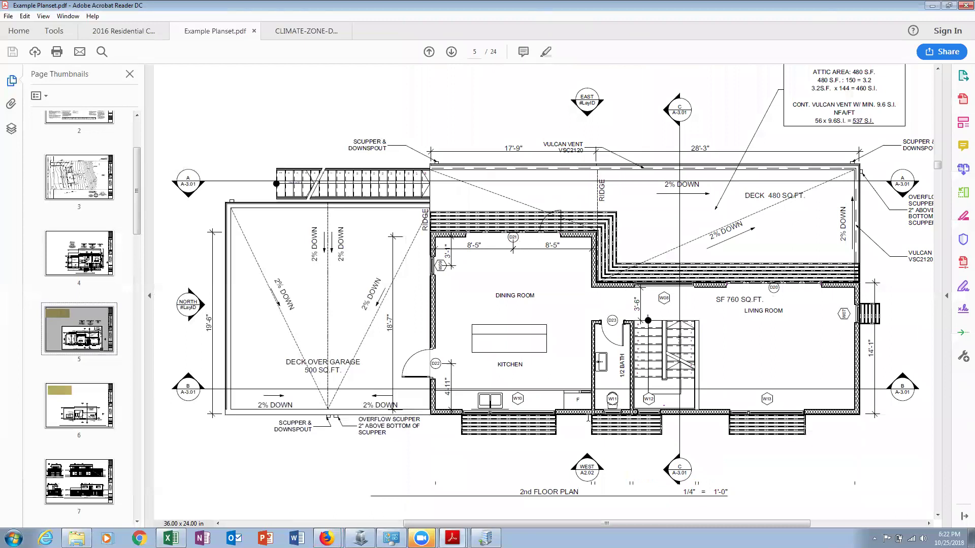
pyautogui.moveTo(175, 537)
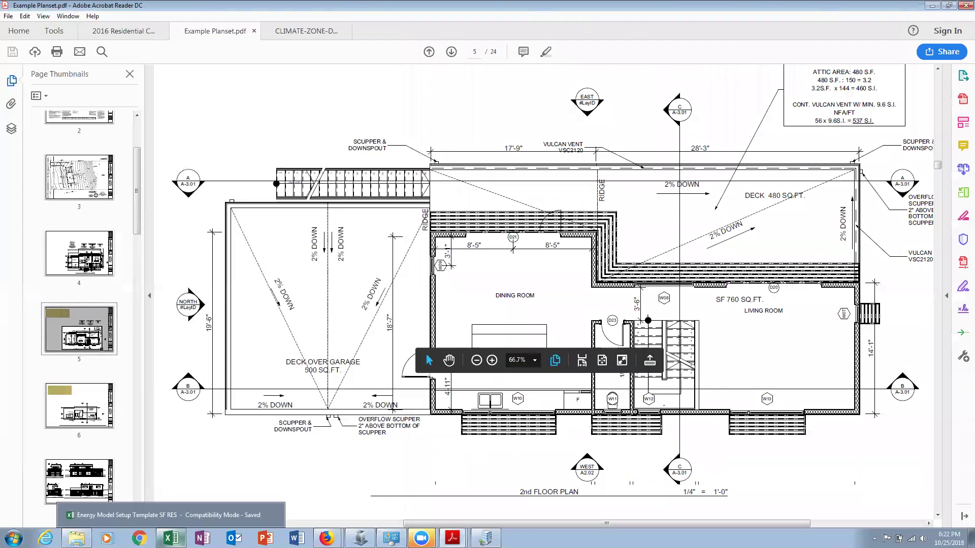
pyautogui.click(172, 537)
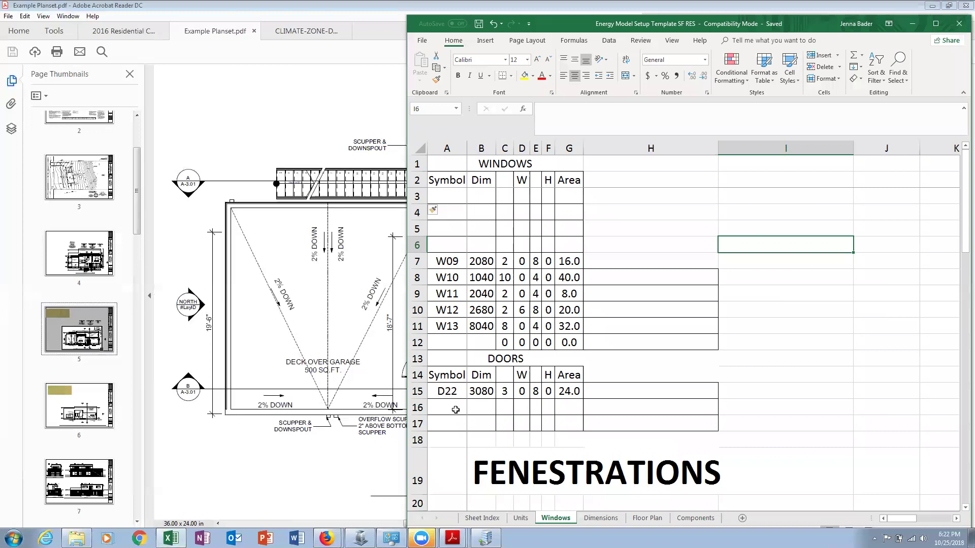
# Add doors D21 and D20 and window W08 to the Windows sheet
pyautogui.click(455, 409)
pyautogui.write('D')
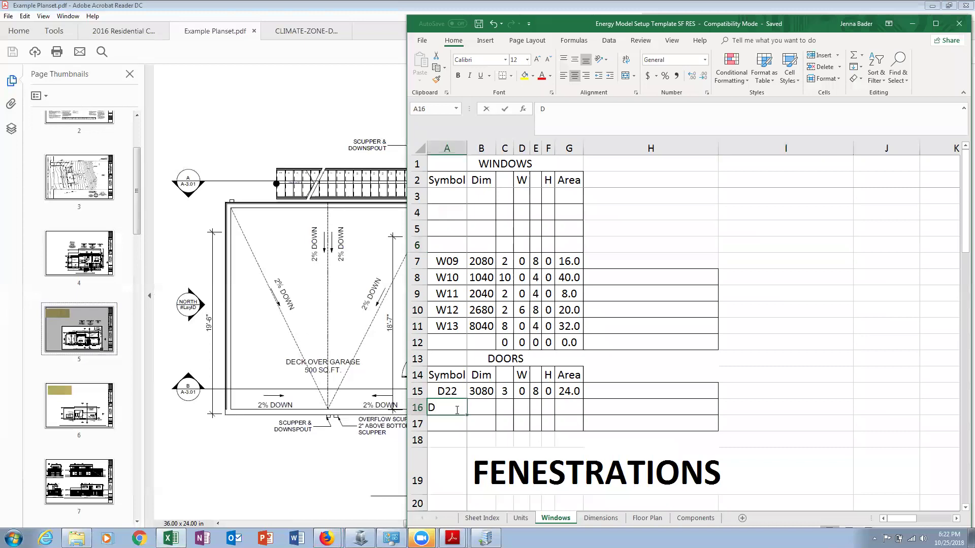
pyautogui.write('21')
pyautogui.press('Return')
pyautogui.click(446, 241)
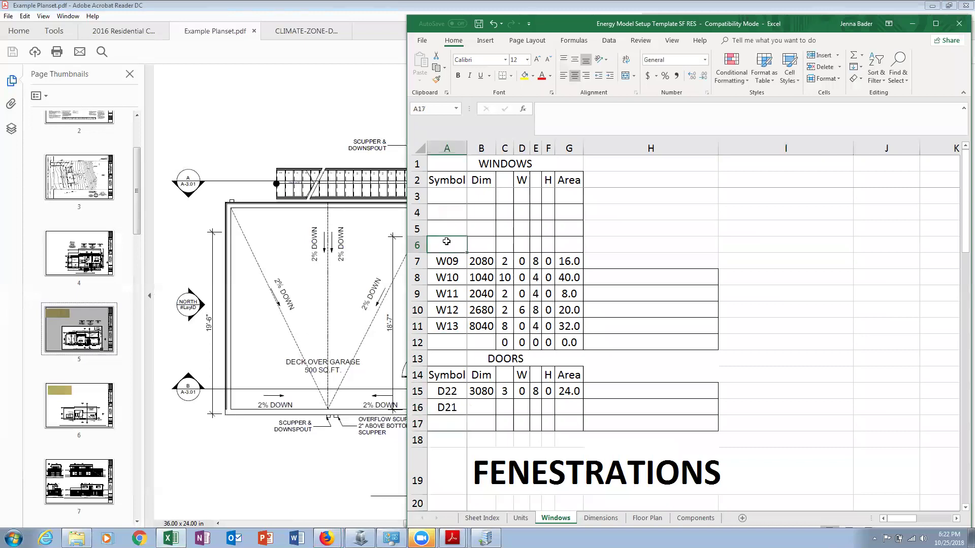
pyautogui.write('W08')
pyautogui.press('Return')
pyautogui.click(449, 419)
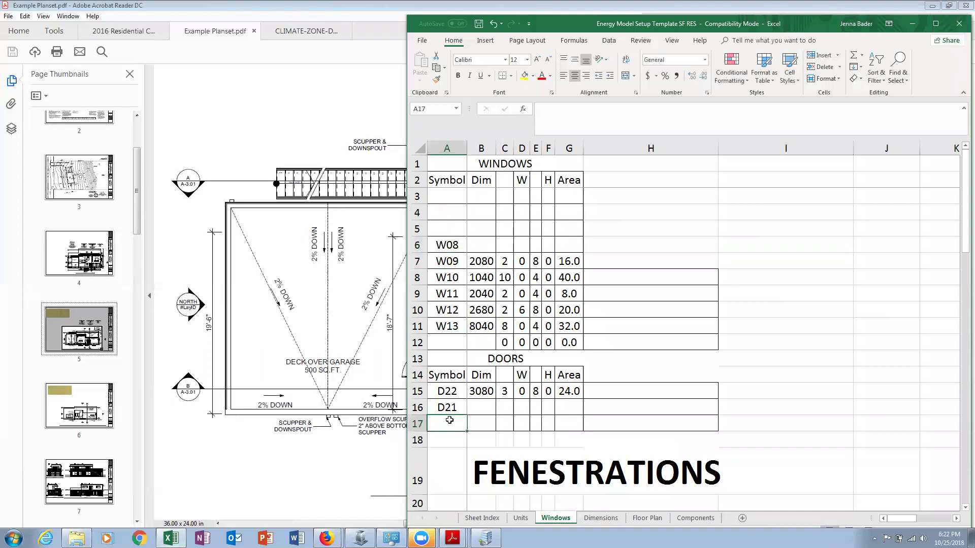
pyautogui.write('D20')
pyautogui.press('Return')
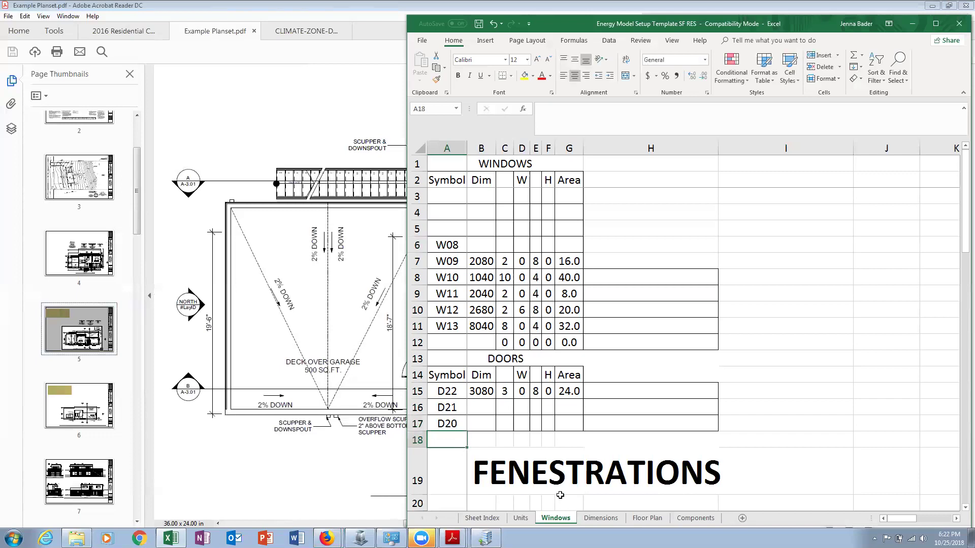
# On the Dimensions sheet, type 'D21, W08, D20' into Floor 2's cell H6
pyautogui.click(606, 517)
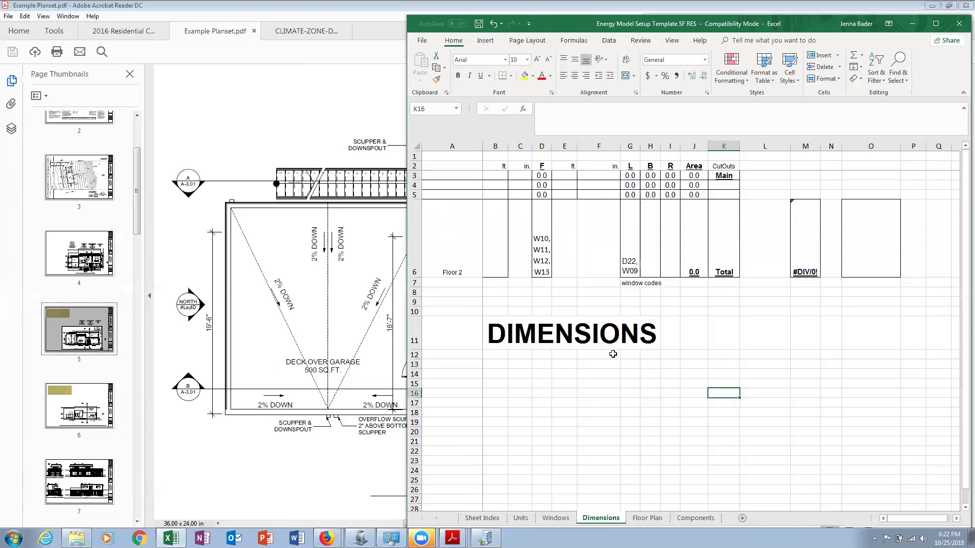
pyautogui.click(652, 238)
pyautogui.write('D21, W08, D20')
# Commit the H6 window codes and go back to the Windows sheet
pyautogui.press('Return')
pyautogui.click(651, 237)
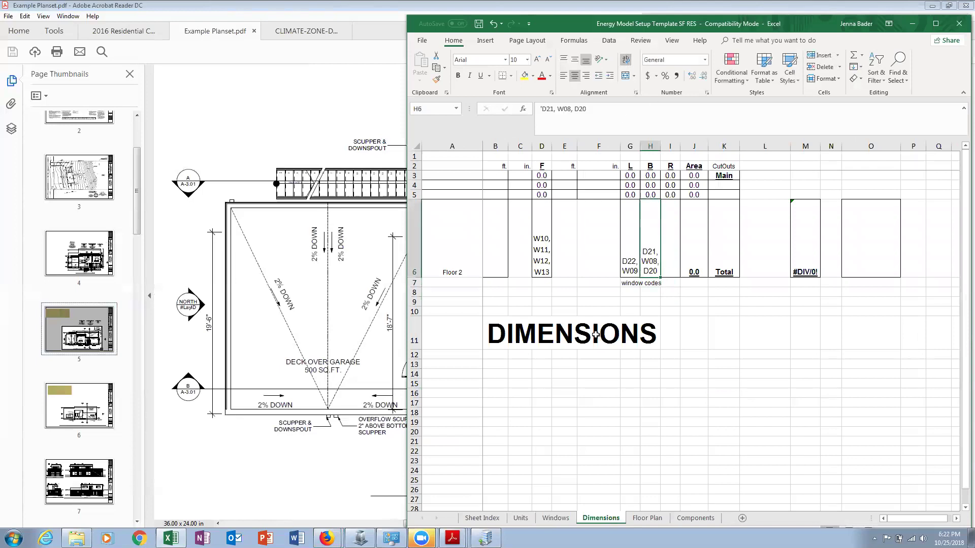
pyautogui.click(556, 518)
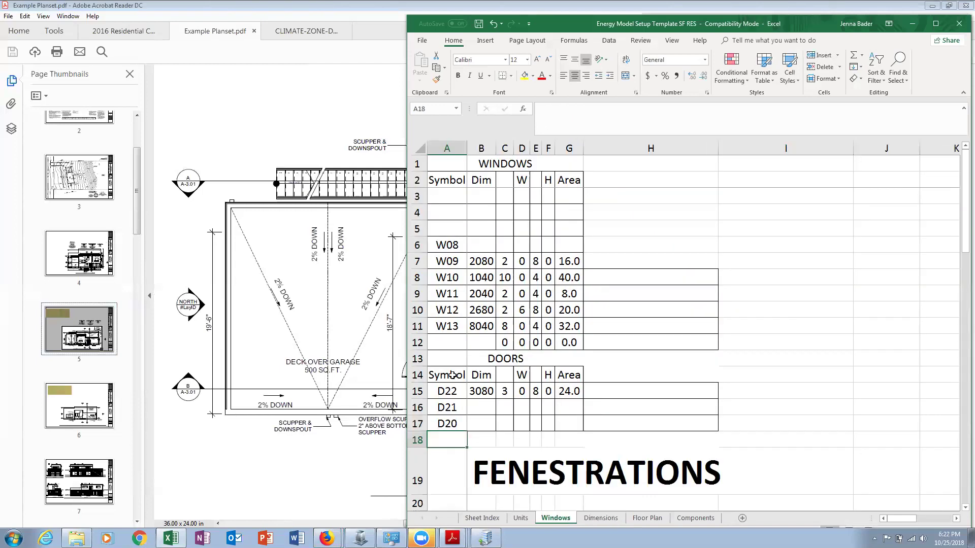
# Note doors D21 and D20 as 'glass folding door'
pyautogui.click(476, 405)
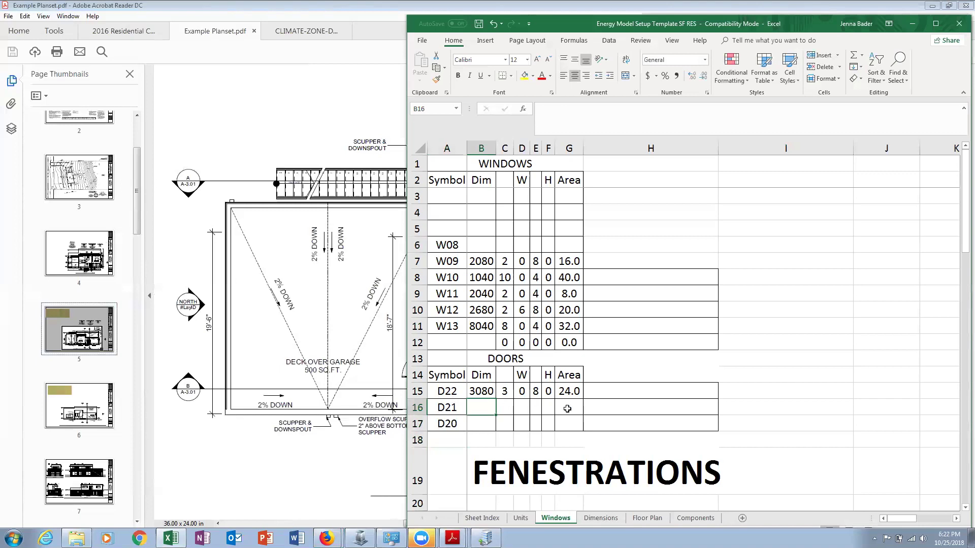
pyautogui.click(601, 408)
pyautogui.write('glass slider')
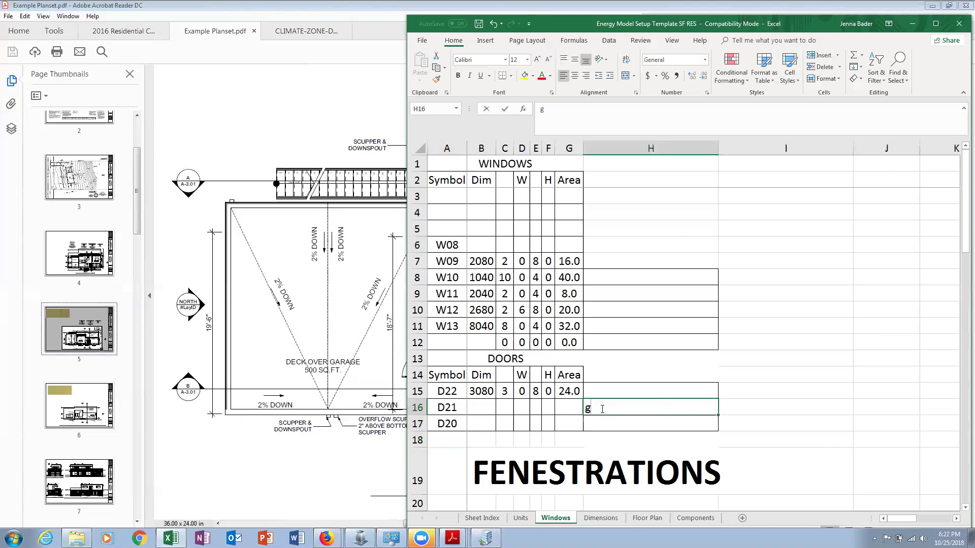
pyautogui.press('BackSpace')
pyautogui.press('BackSpace')
pyautogui.press('BackSpace')
pyautogui.press('BackSpace')
pyautogui.press('BackSpace')
pyautogui.press('BackSpace')
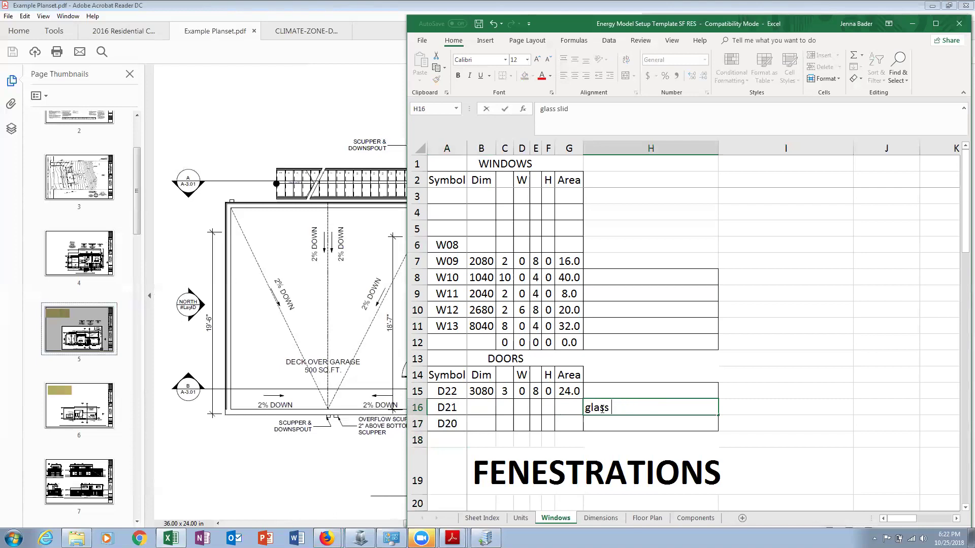
pyautogui.write('folding door')
pyautogui.press('Return')
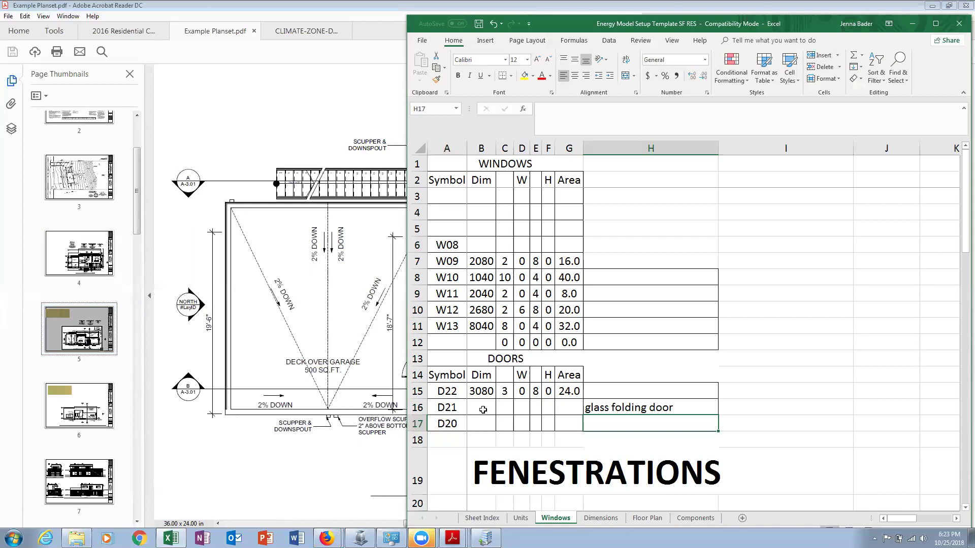
pyautogui.click(626, 406)
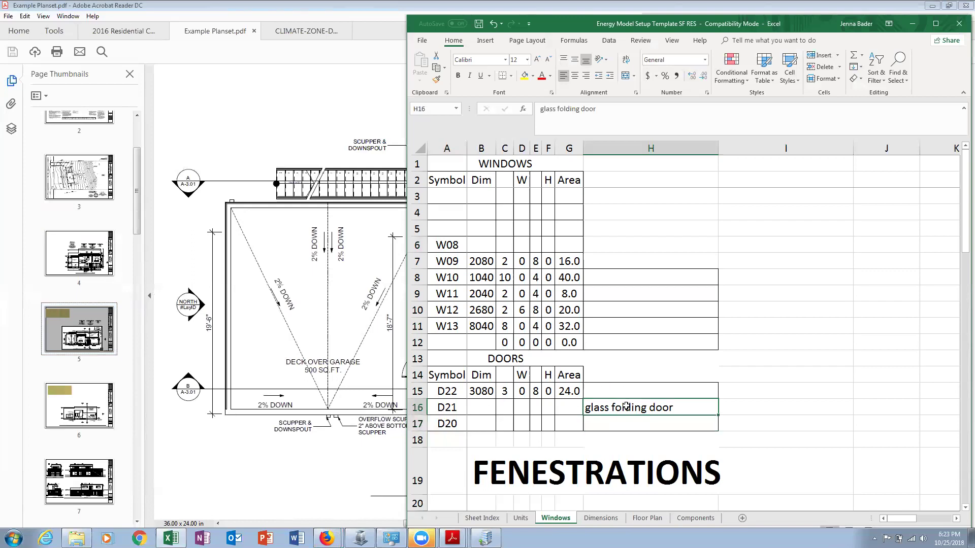
pyautogui.hotkey('ctrl', 'c')
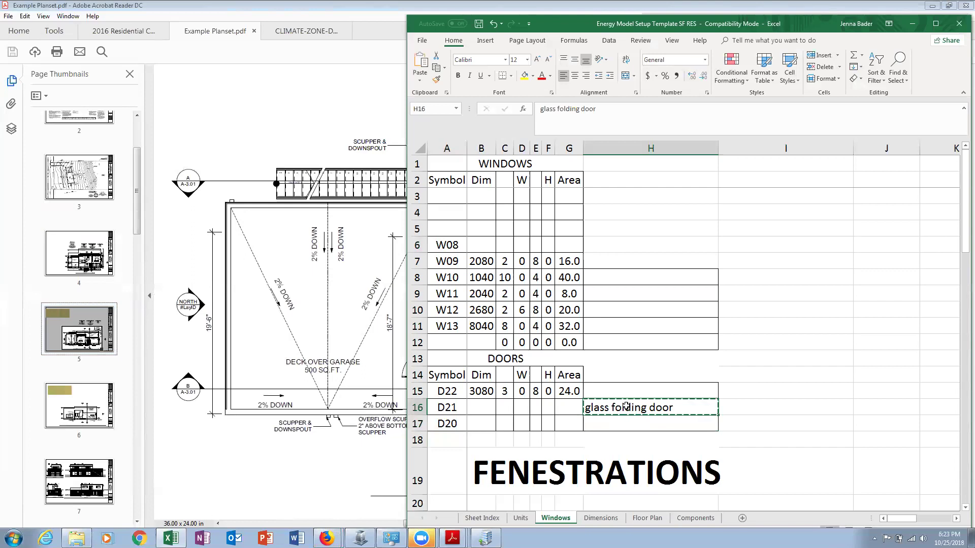
pyautogui.click(627, 420)
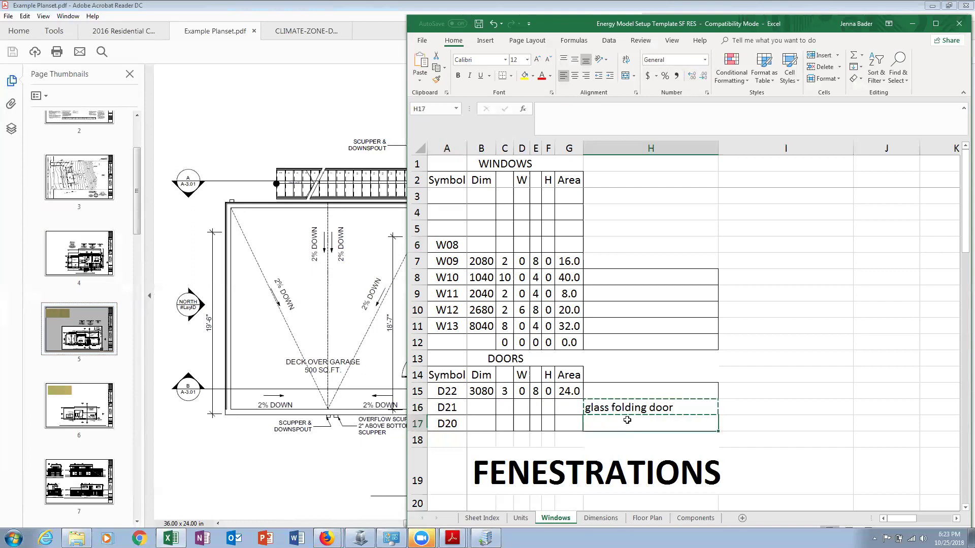
pyautogui.hotkey('ctrl', 'v')
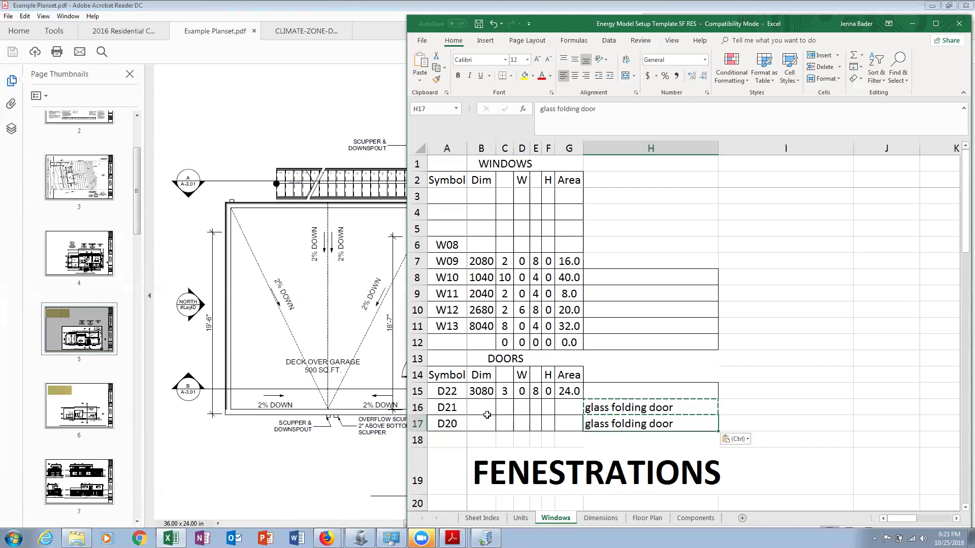
# Set door D21's dimension to 1080
pyautogui.click(487, 409)
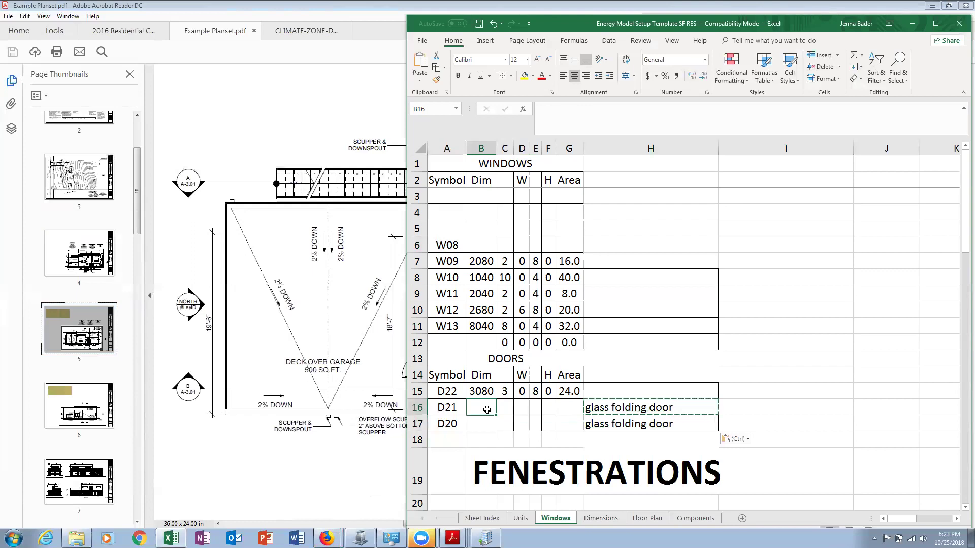
pyautogui.write('10')
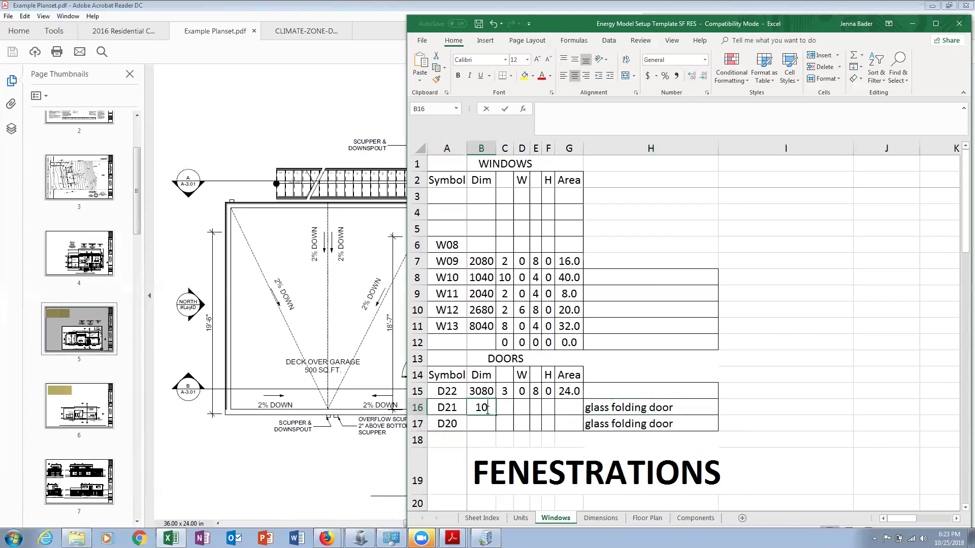
pyautogui.write('80')
pyautogui.press('Return')
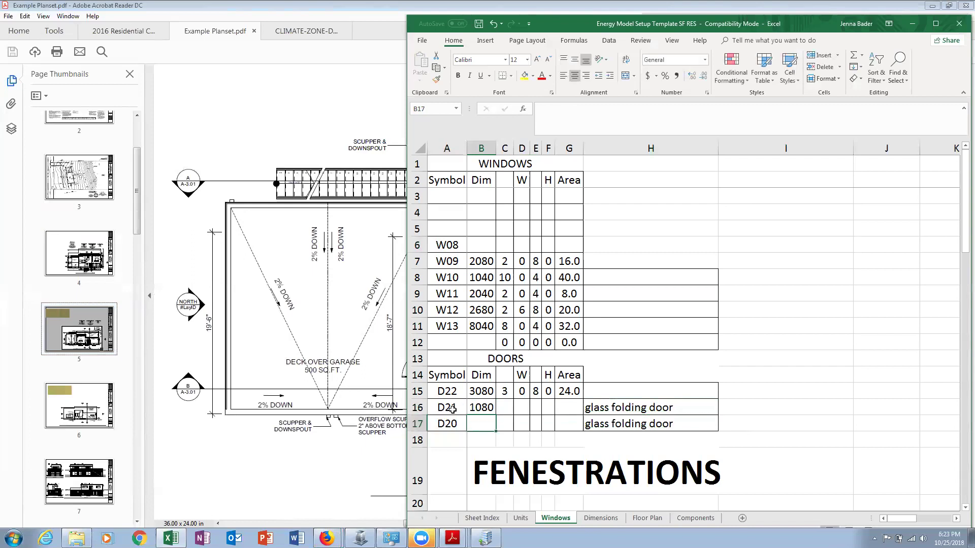
pyautogui.click(453, 409)
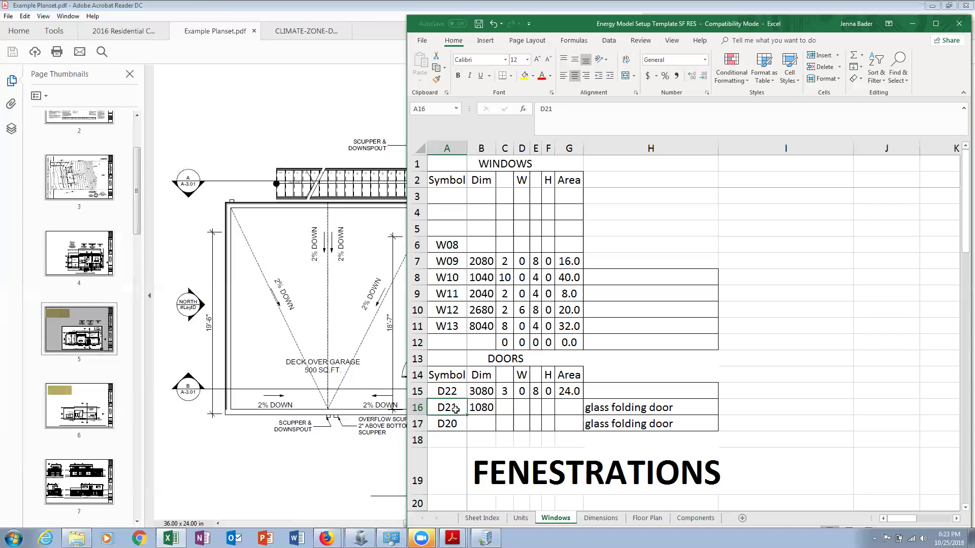
# Rename door D21 to DFG and clear the D20 symbol
pyautogui.write('DF')
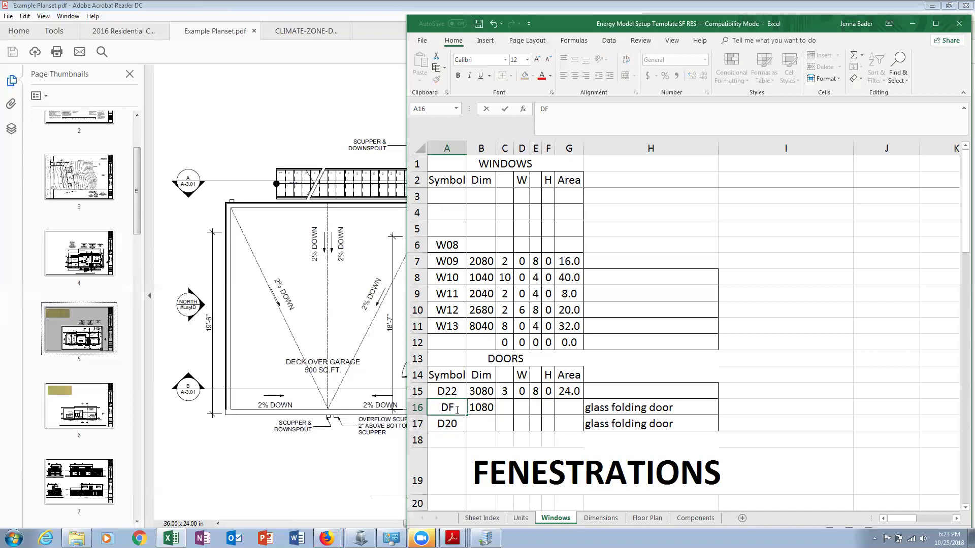
pyautogui.write('G')
pyautogui.press('Return')
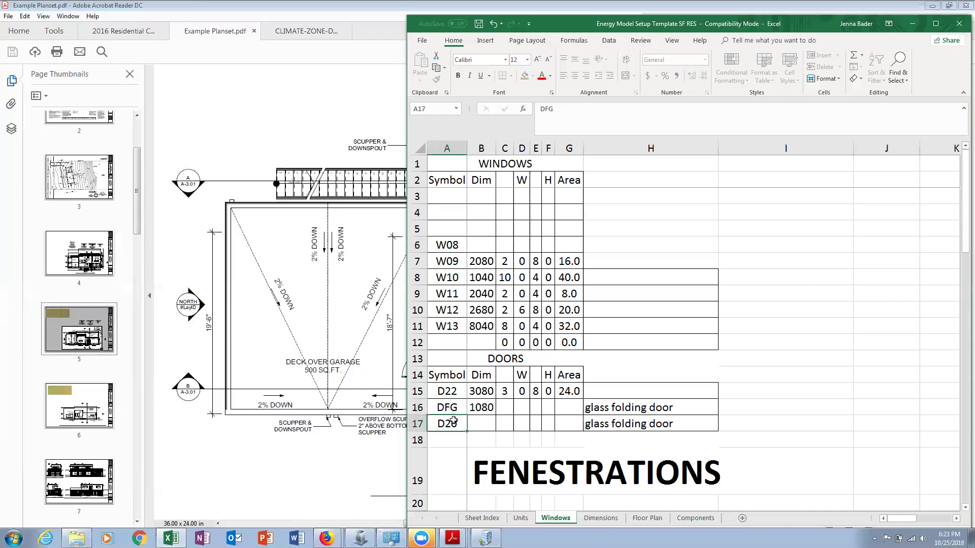
pyautogui.press('BackSpace')
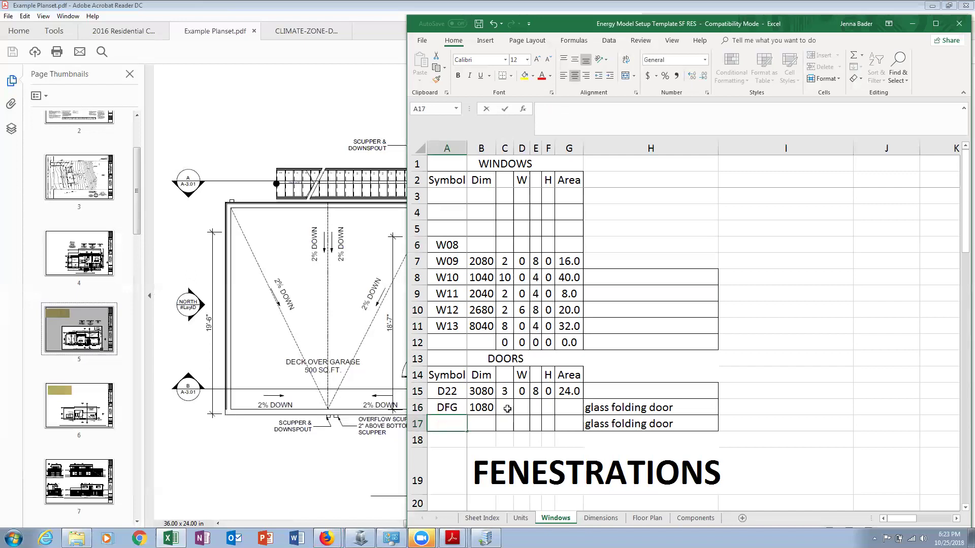
# Enter DFG's size as 10 ft 0 in wide by 8 ft 0 in high
pyautogui.click(501, 406)
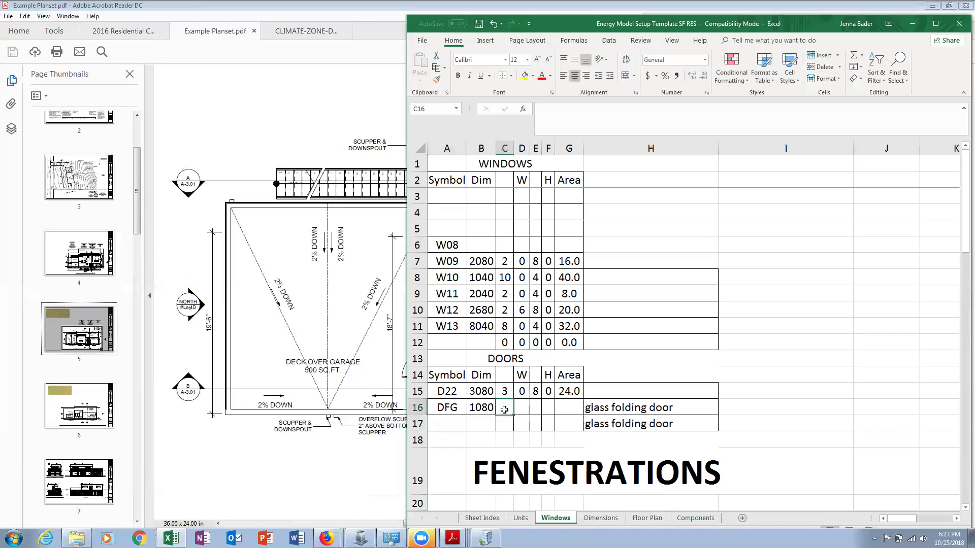
pyautogui.write('10')
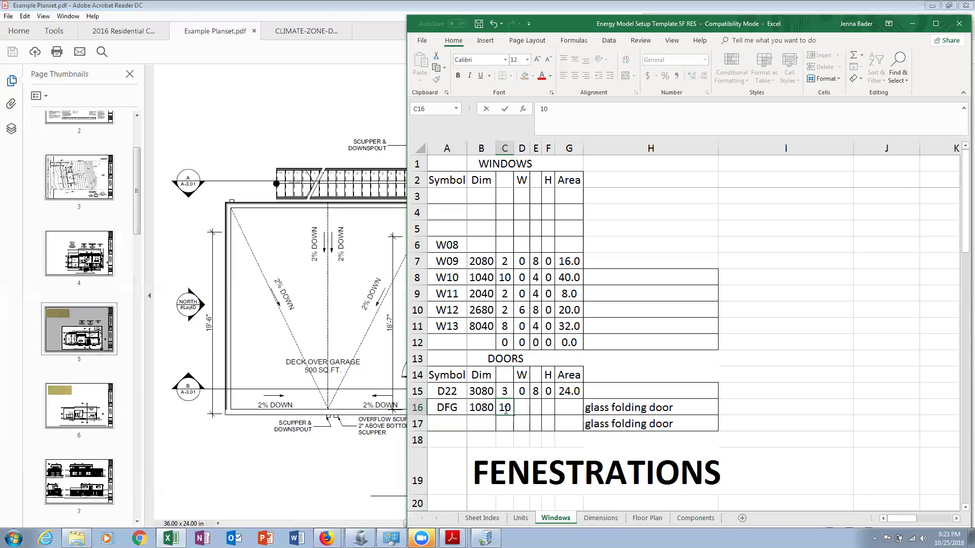
pyautogui.press('Tab')
pyautogui.write('0')
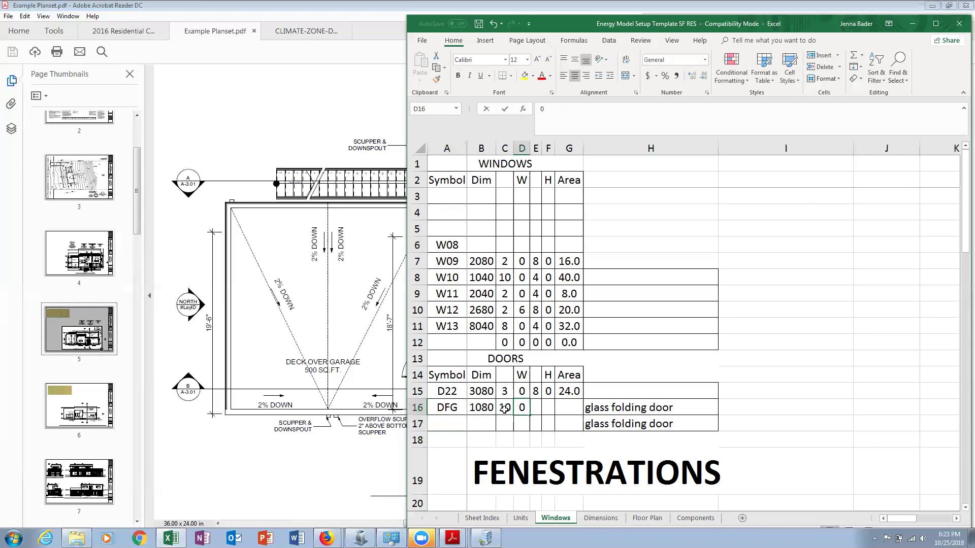
pyautogui.press('Tab')
pyautogui.write('8')
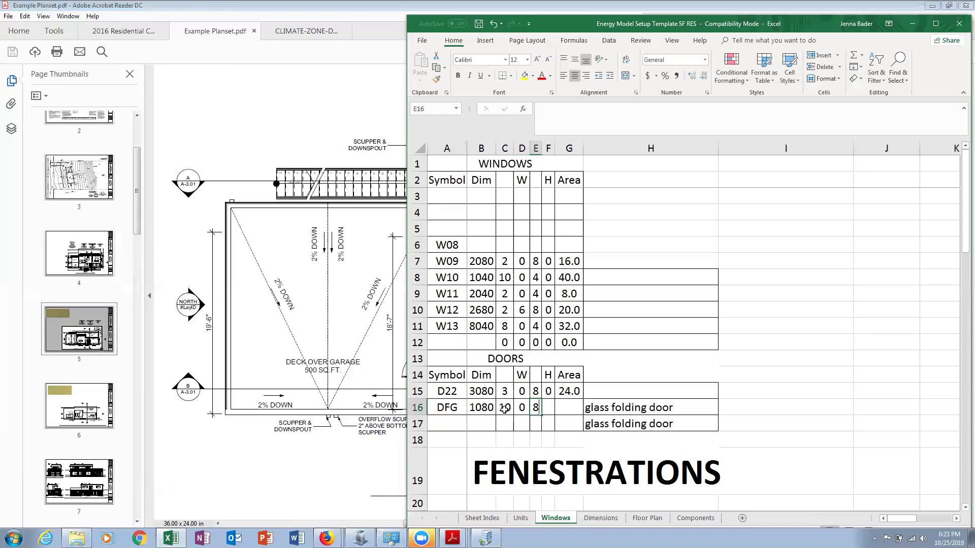
pyautogui.press('Tab')
pyautogui.write('0')
pyautogui.press('Tab')
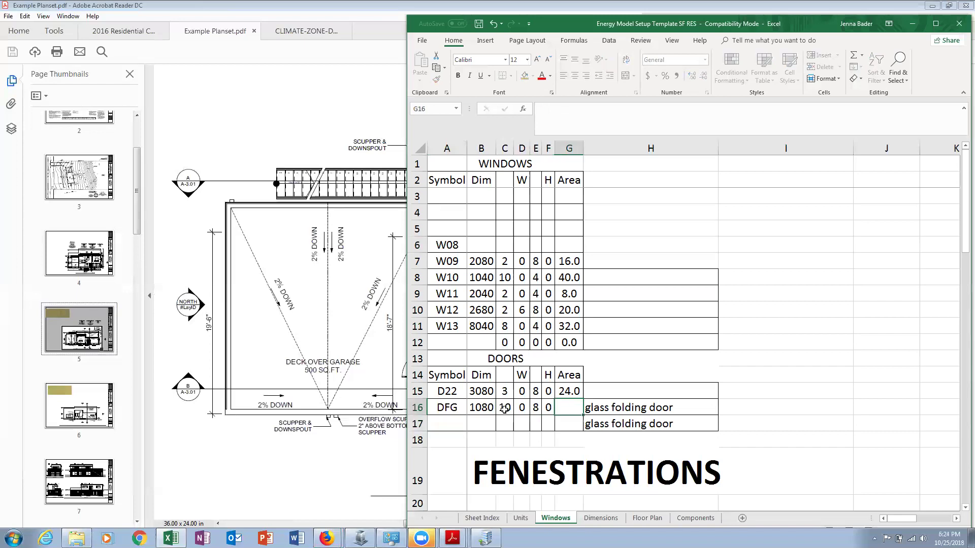
# Fill the area formula down from G15 so DFG shows 80.0
pyautogui.click(571, 394)
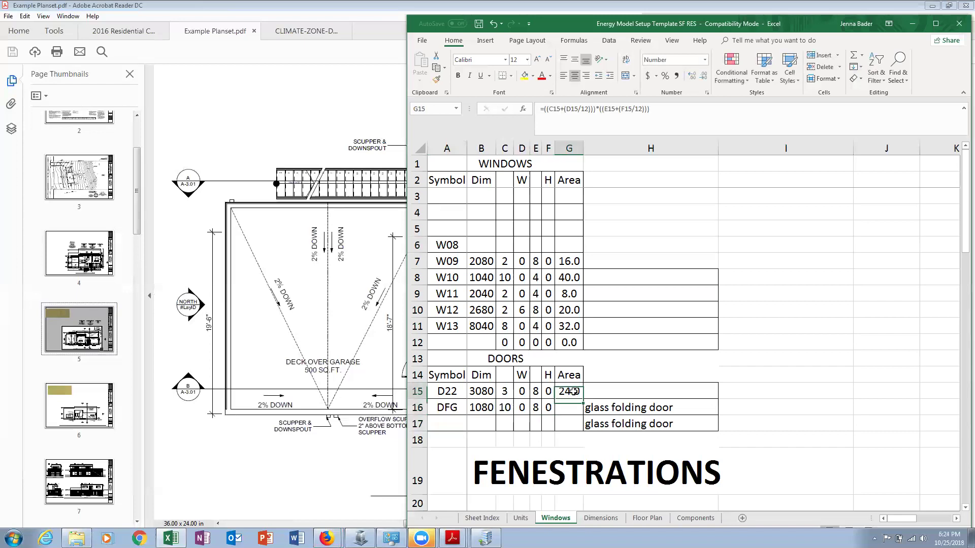
pyautogui.moveTo(581, 396); pyautogui.dragTo(583, 411)
pyautogui.click(573, 428)
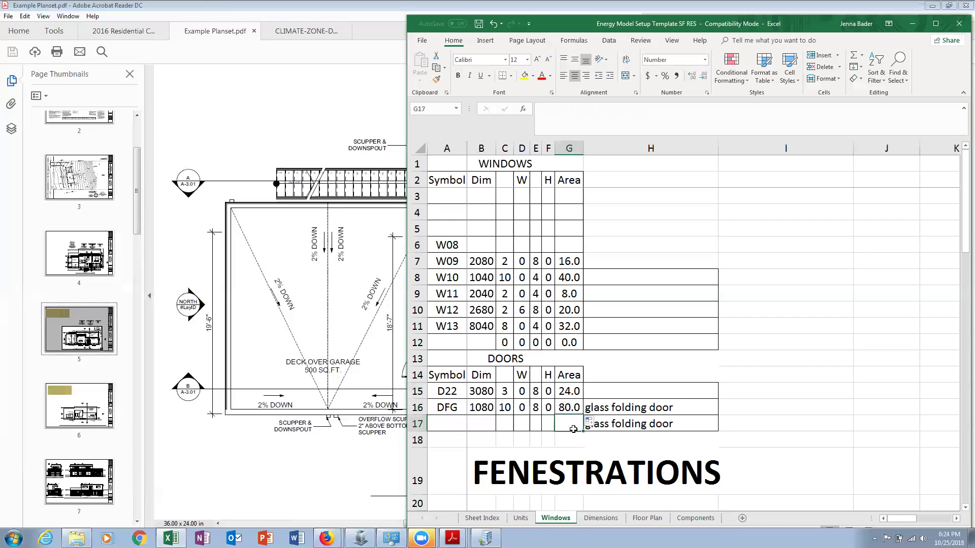
pyautogui.click(477, 246)
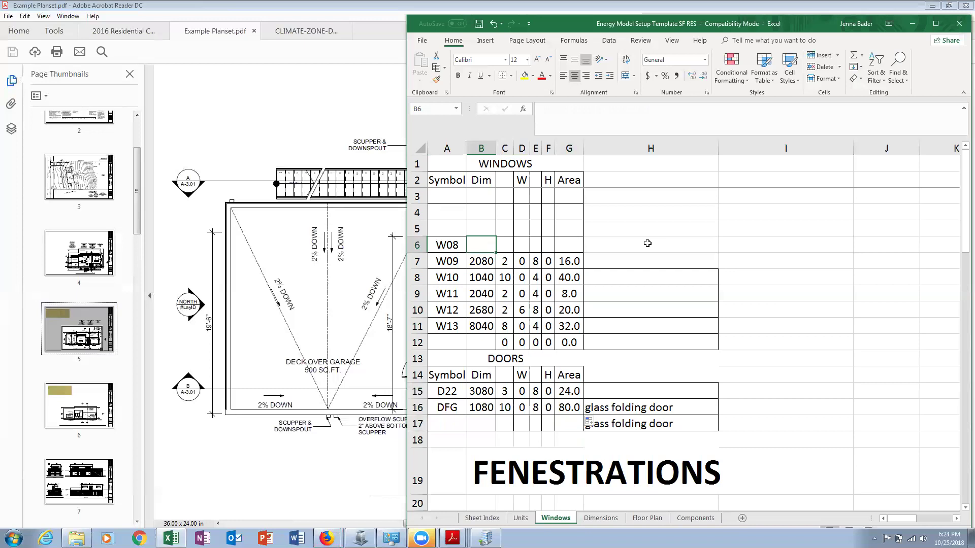
# Enter 6680 for W08 and fill W09's size and area formulas up, giving 6'6" by 8'0", area 52.0
pyautogui.write('6680')
pyautogui.press('Return')
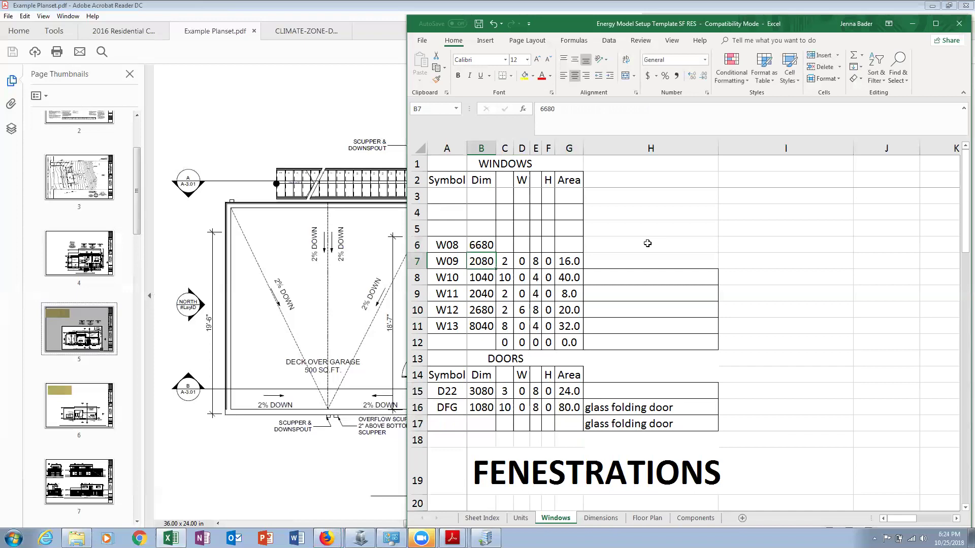
pyautogui.moveTo(504, 262); pyautogui.dragTo(563, 262)
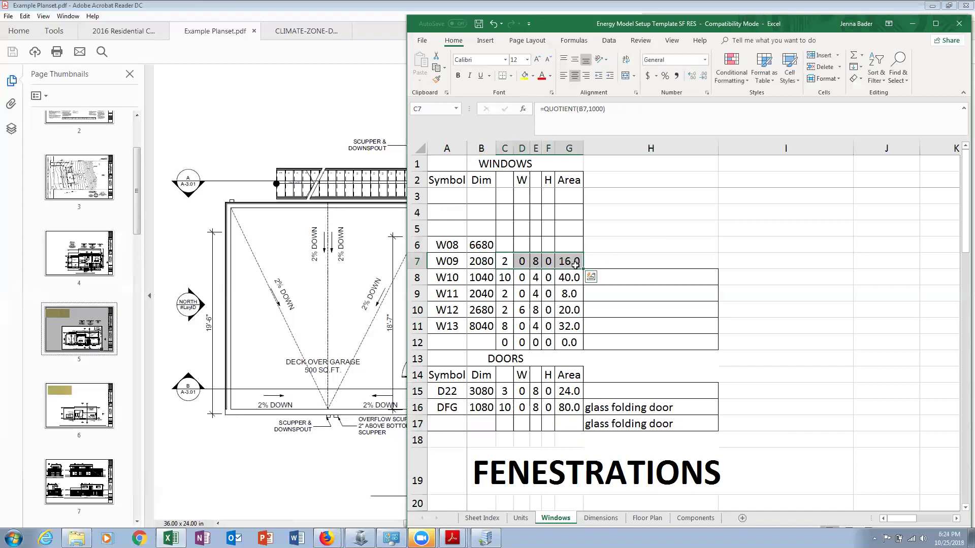
pyautogui.moveTo(583, 268); pyautogui.dragTo(576, 245)
pyautogui.click(577, 245)
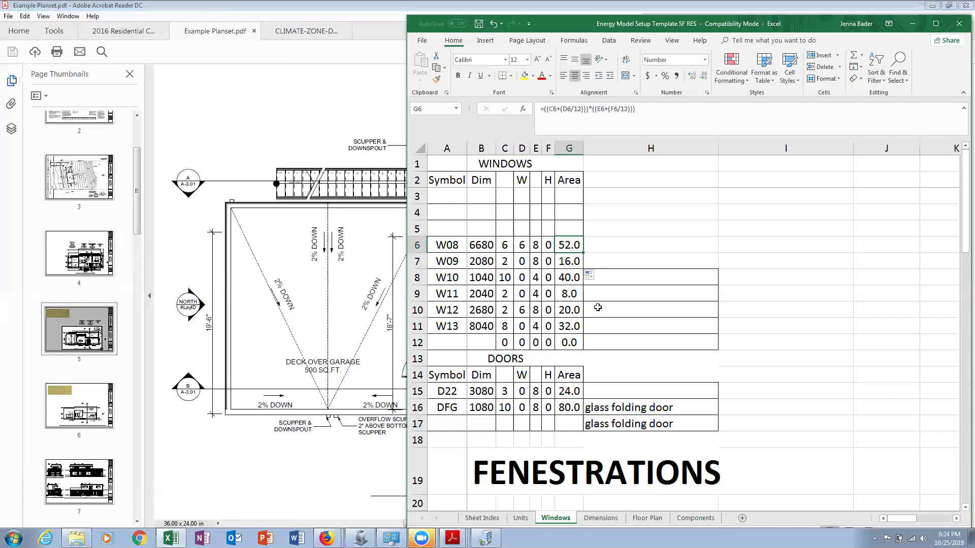
pyautogui.click(636, 242)
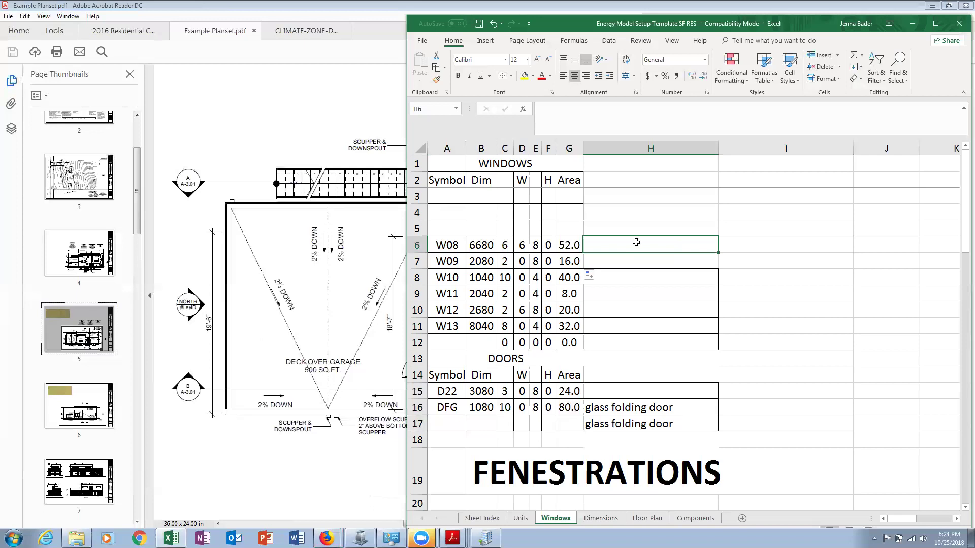
pyautogui.click(304, 289)
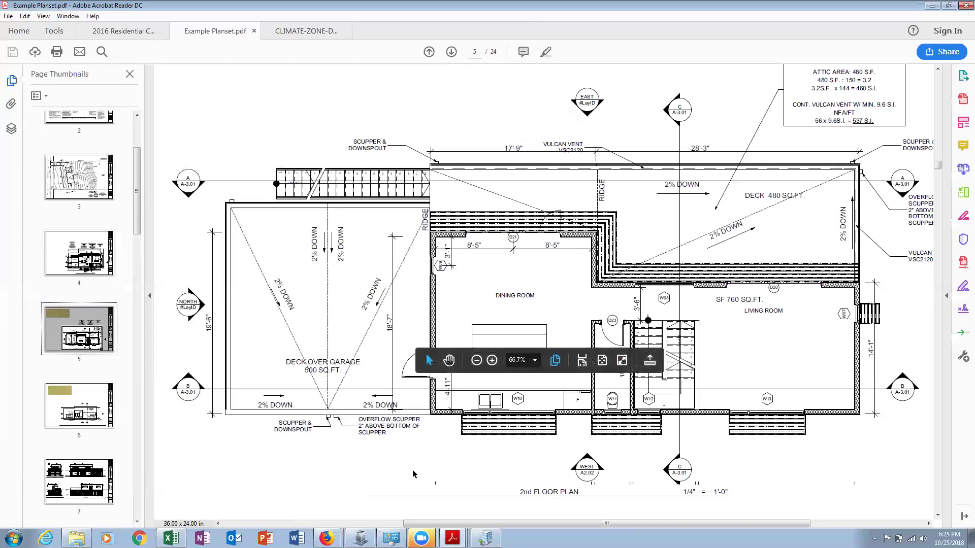
# Enter W07 in the empty Windows-sheet row above W08
pyautogui.click(170, 538)
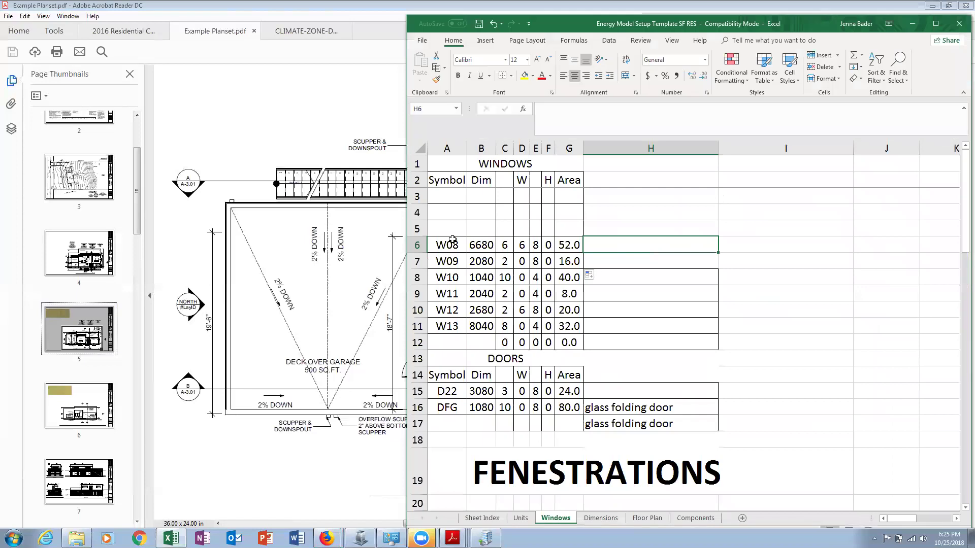
pyautogui.click(448, 234)
pyautogui.write('W07')
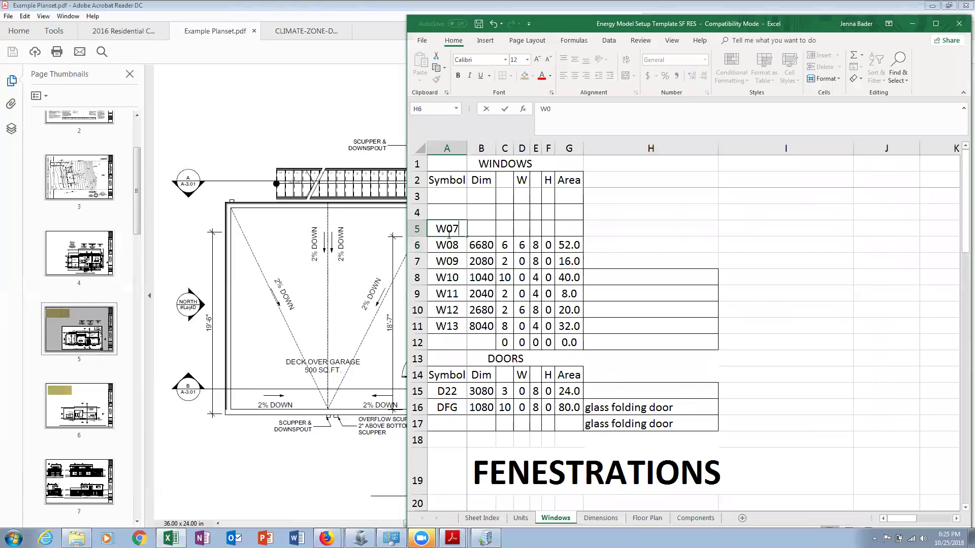
pyautogui.press('Return')
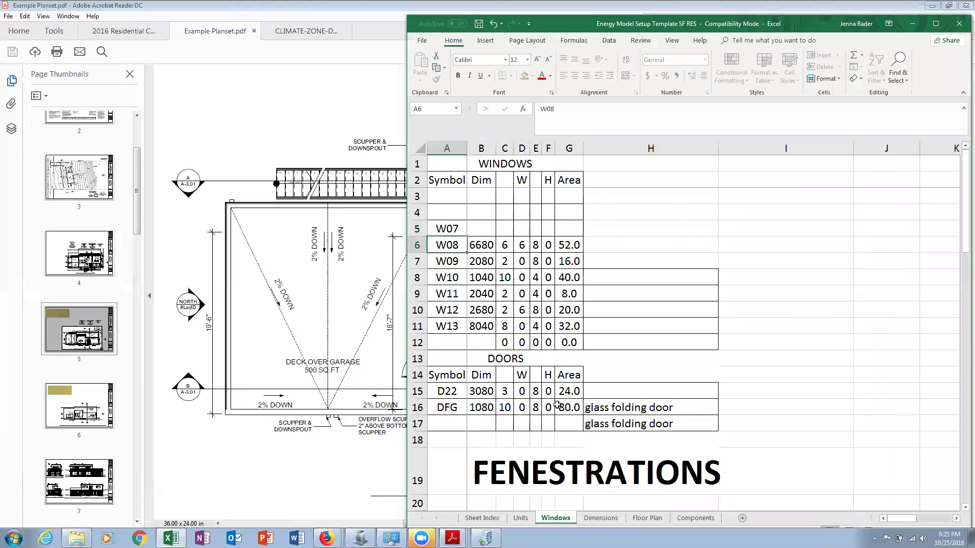
pyautogui.click(600, 518)
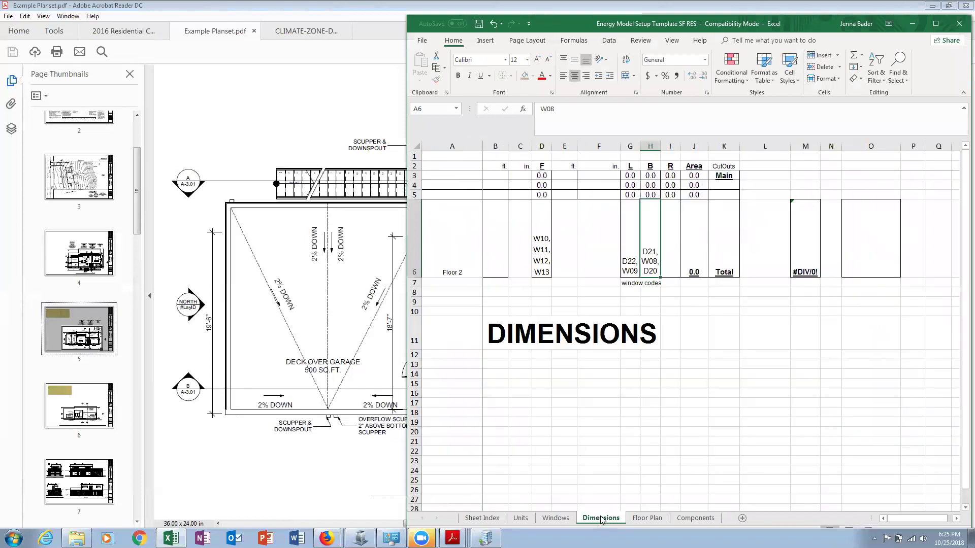
# Enter W07 in cell I6 as Floor 2's R window code, then return to the Windows sheet
pyautogui.click(674, 256)
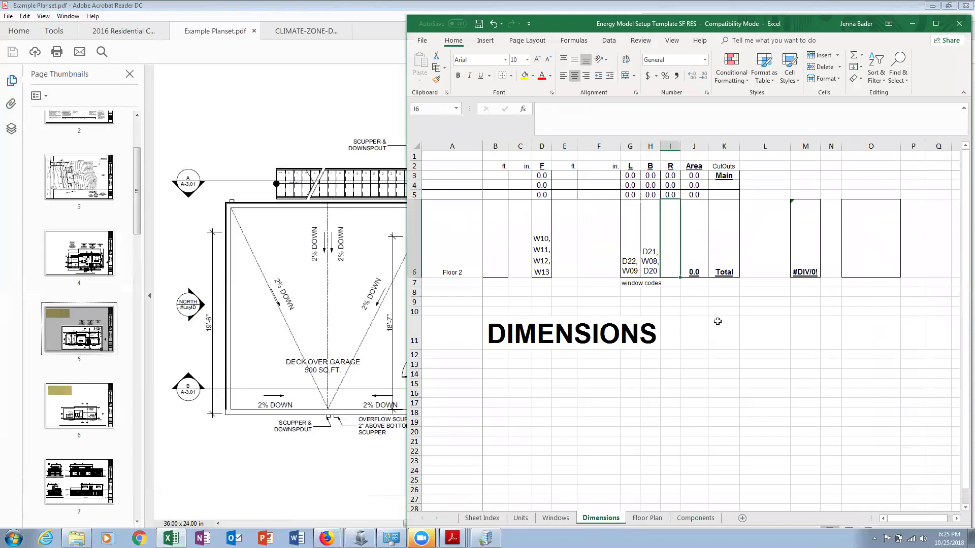
pyautogui.write('W0')
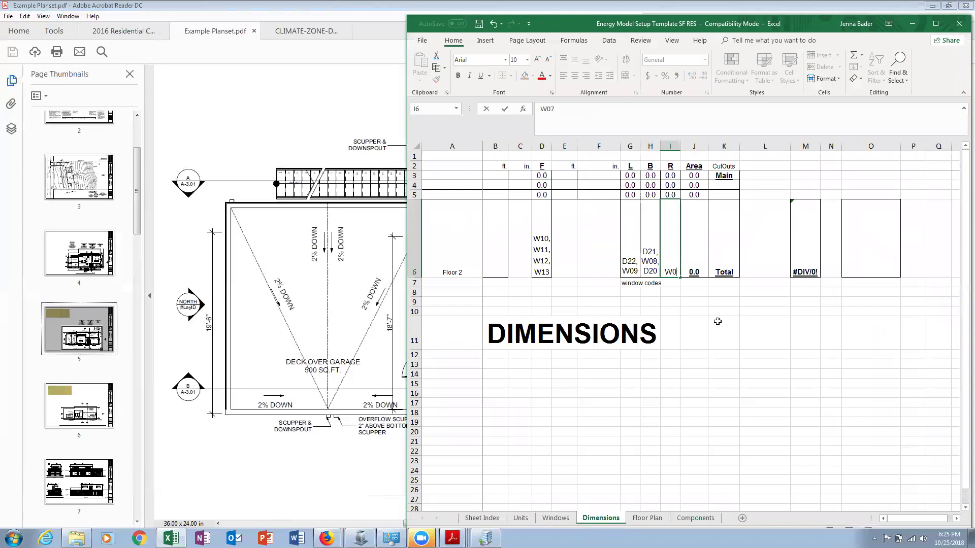
pyautogui.write('7')
pyautogui.press('Return')
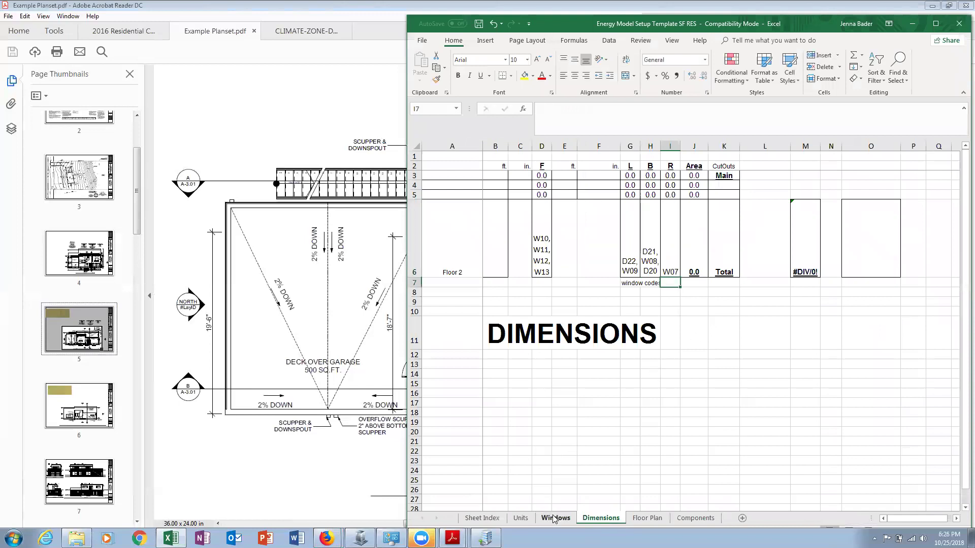
pyautogui.click(555, 518)
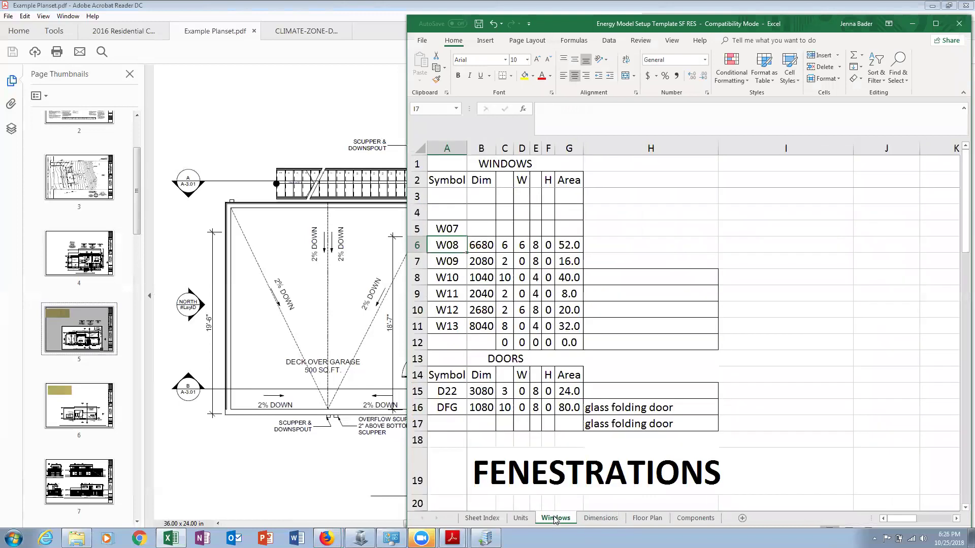
# Fill W08's dimension and area formulas from row 6 up into row 5
pyautogui.click(478, 224)
pyautogui.moveTo(506, 247); pyautogui.dragTo(575, 229)
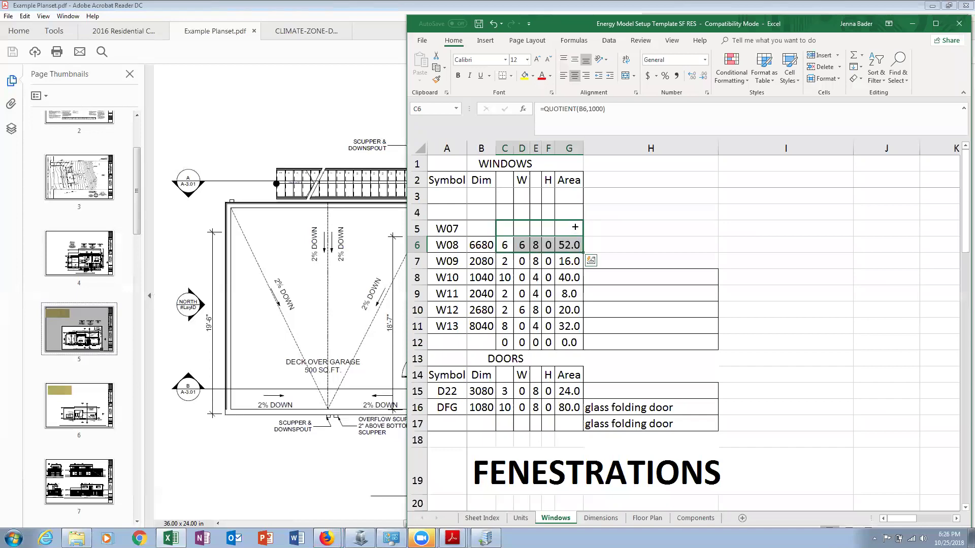
pyautogui.click(482, 226)
pyautogui.click(482, 227)
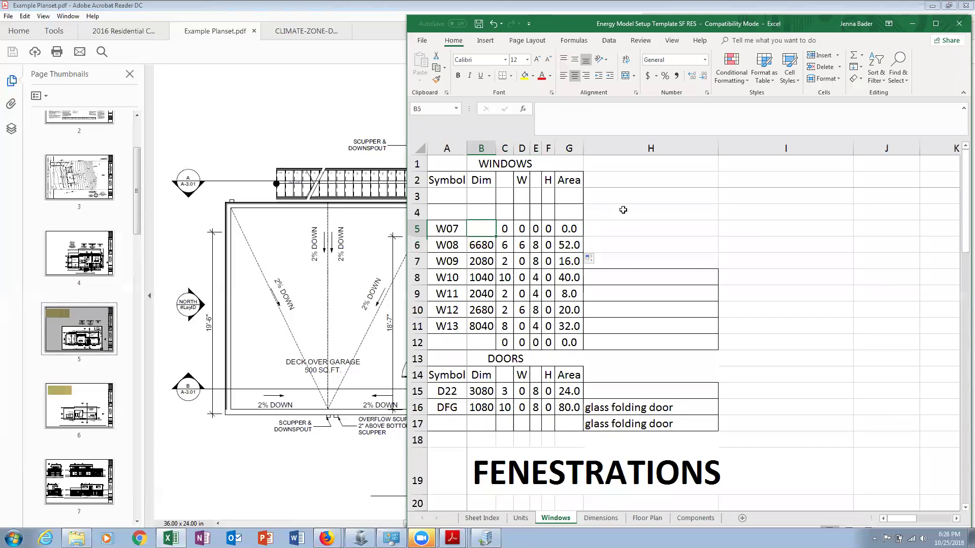
# Clear W07 from cell A5 and bring the Acrobat planset back to the front
pyautogui.click(456, 261)
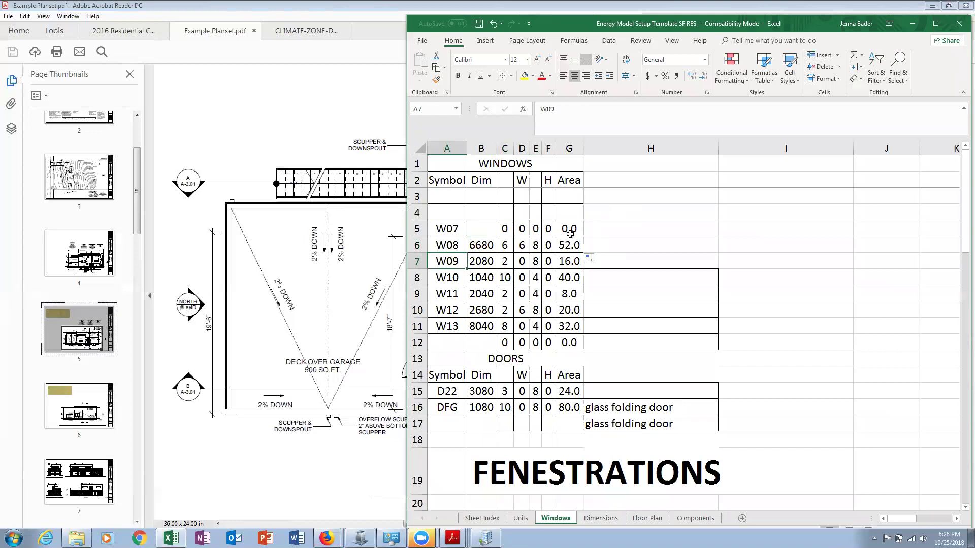
pyautogui.click(451, 228)
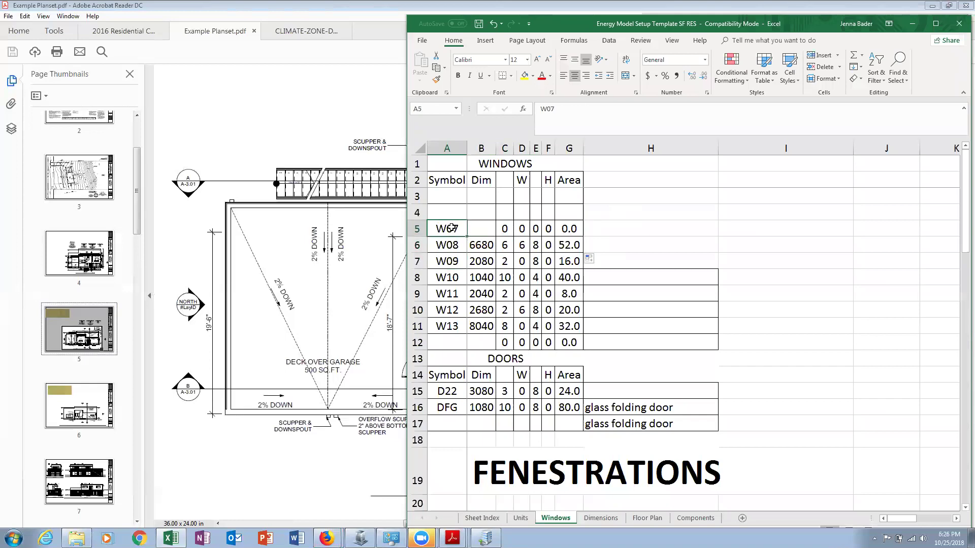
pyautogui.press('BackSpace')
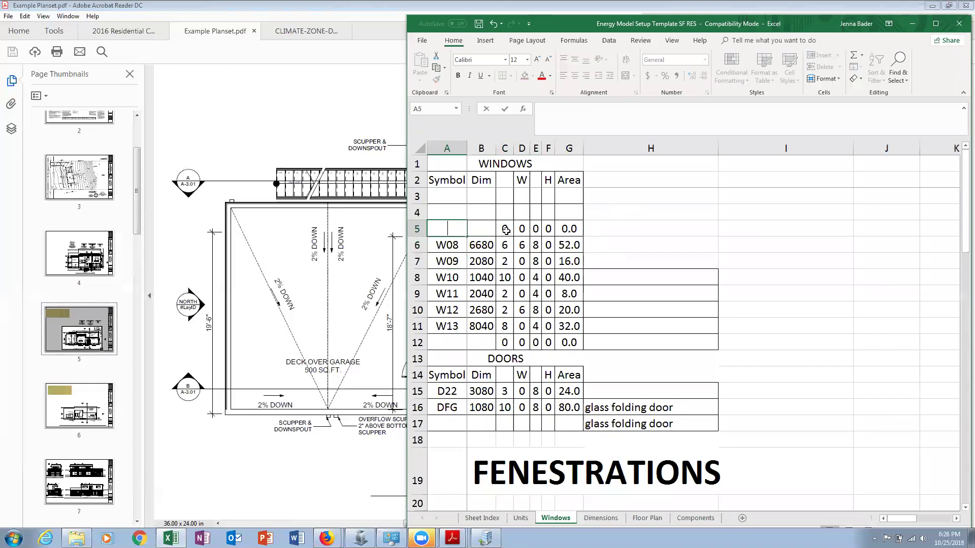
pyautogui.click(490, 232)
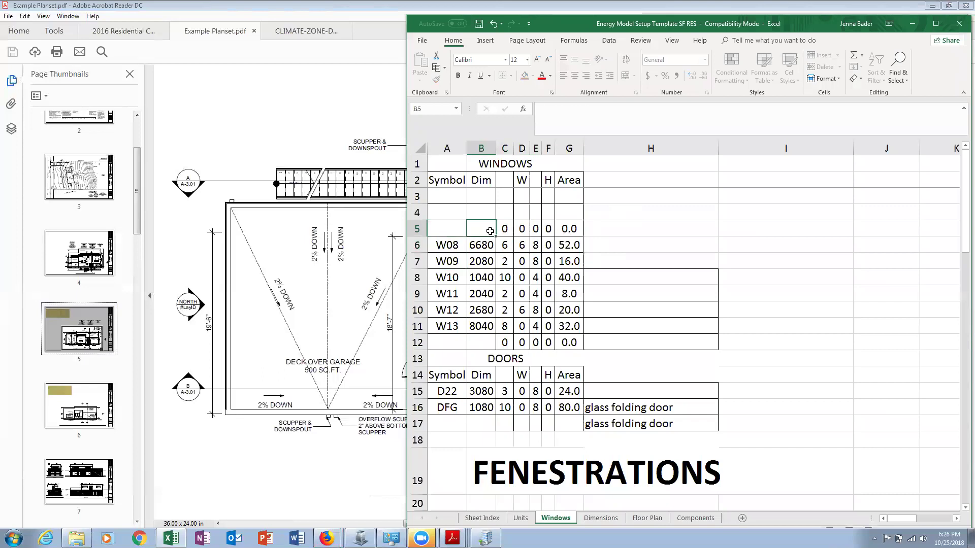
pyautogui.click(638, 214)
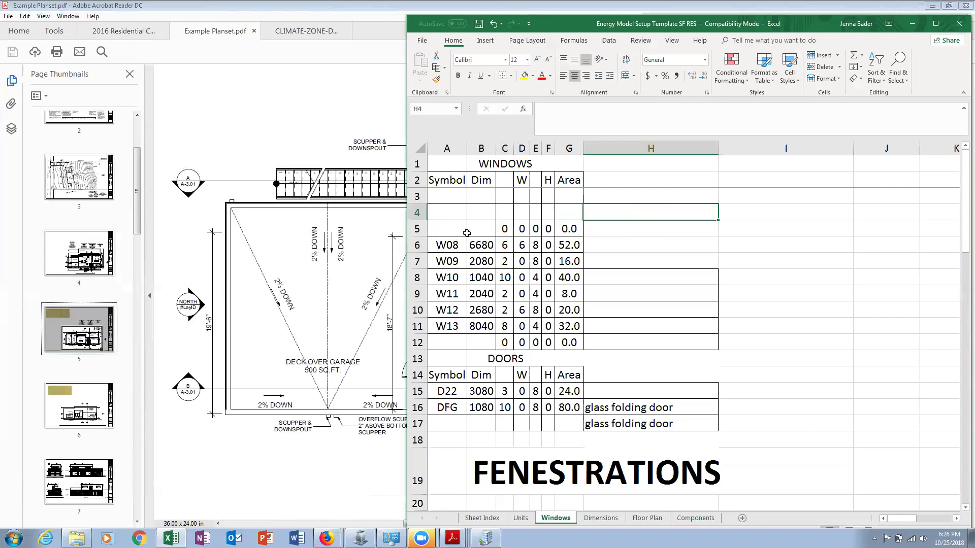
pyautogui.click(453, 245)
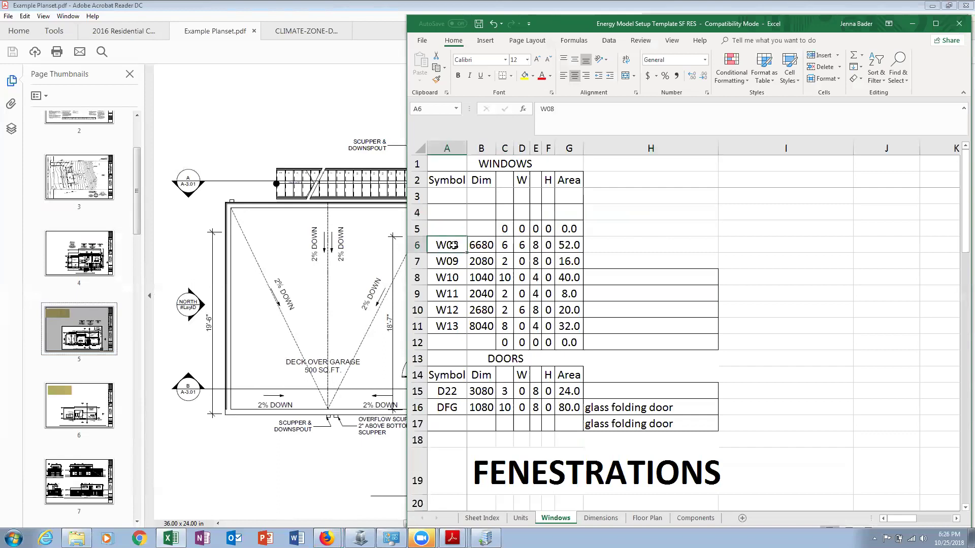
pyautogui.click(458, 262)
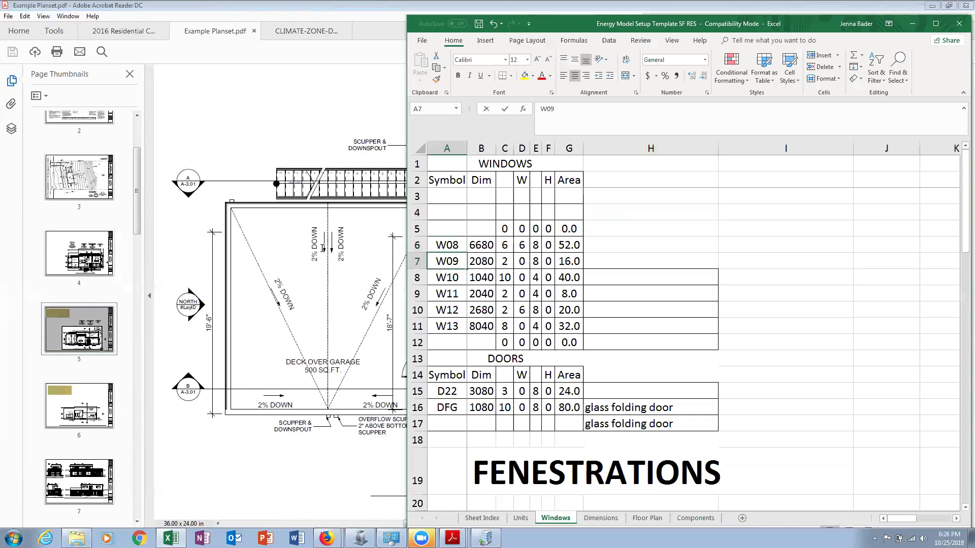
pyautogui.click(487, 224)
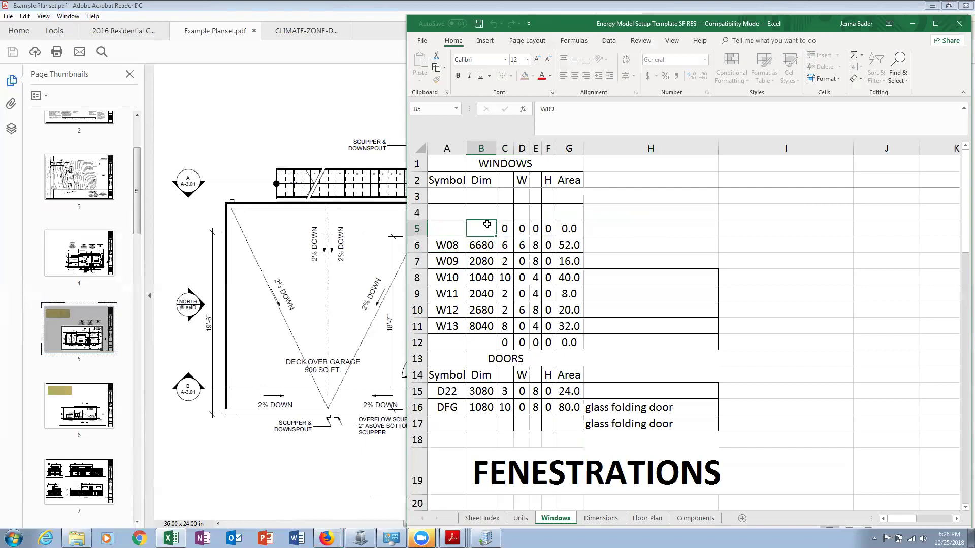
pyautogui.click(328, 279)
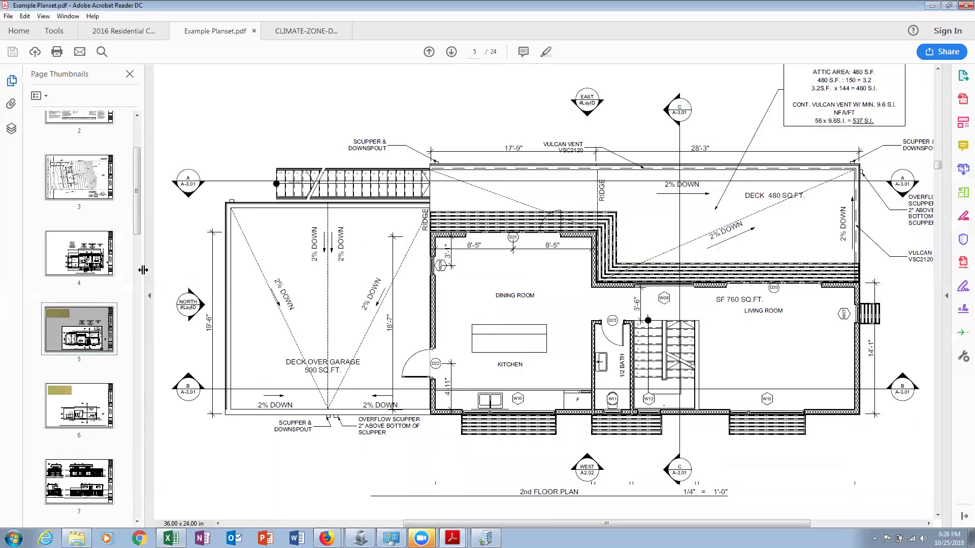
# Turn on Wrap Text for the Floor Plan sheet's window codes in C3:F3, then return to Windows
pyautogui.moveTo(74, 356); pyautogui.dragTo(88, 409)
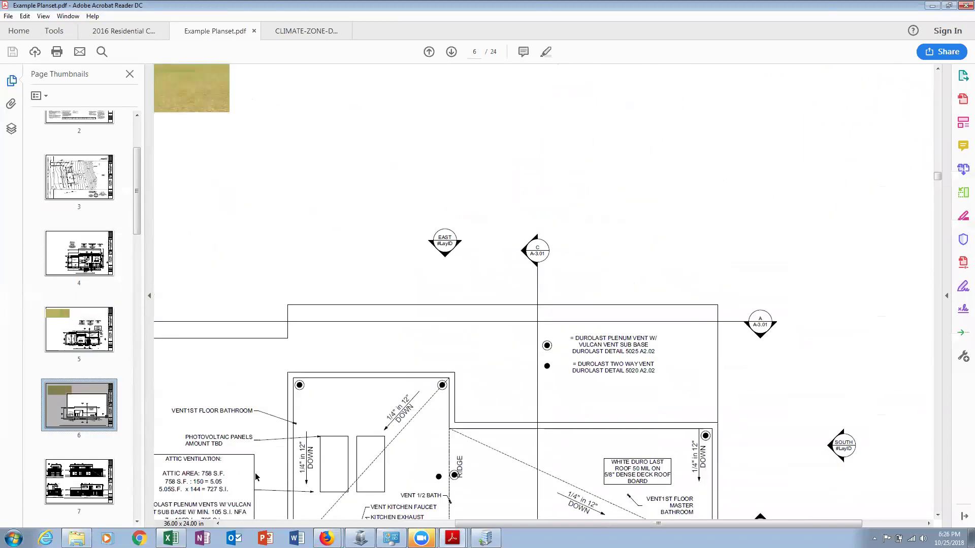
pyautogui.hotkey('alt', 'Tab')
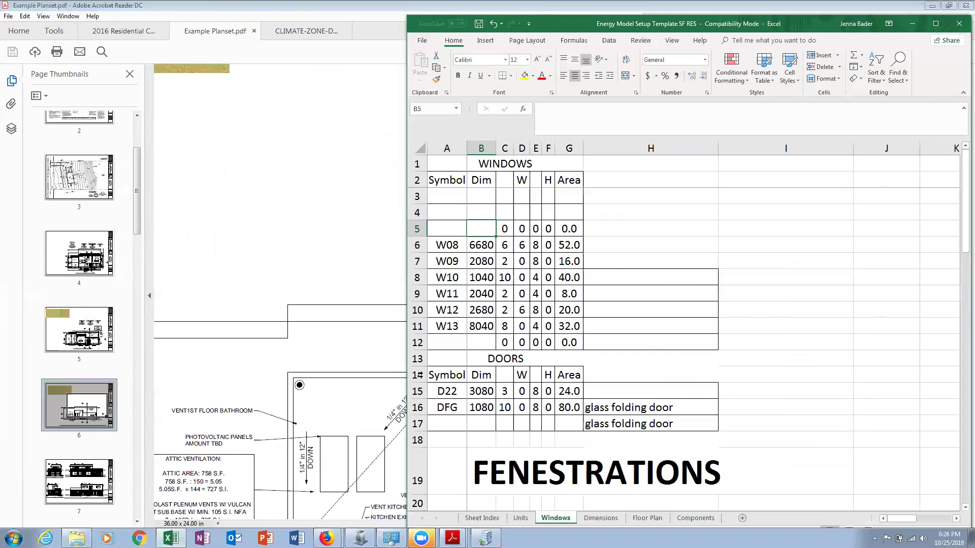
pyautogui.click(610, 523)
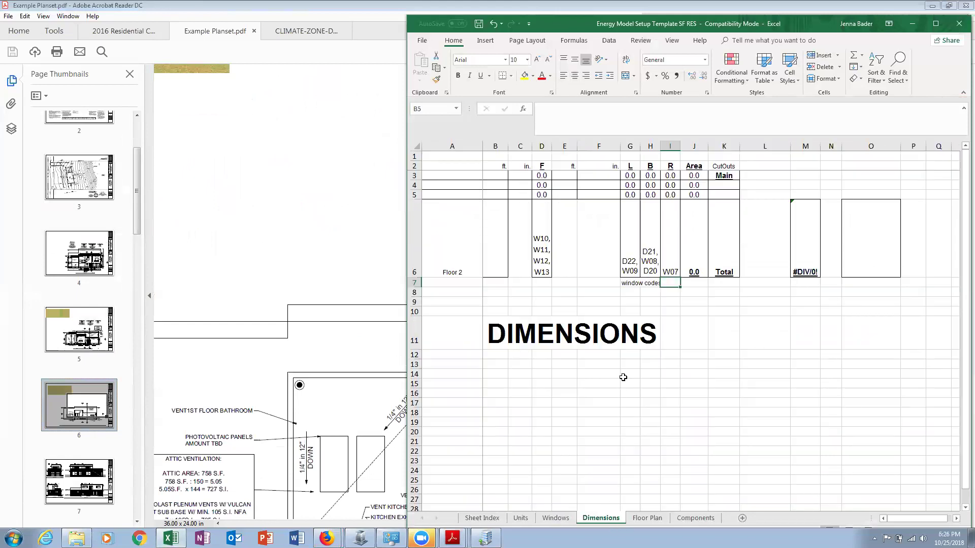
pyautogui.click(647, 518)
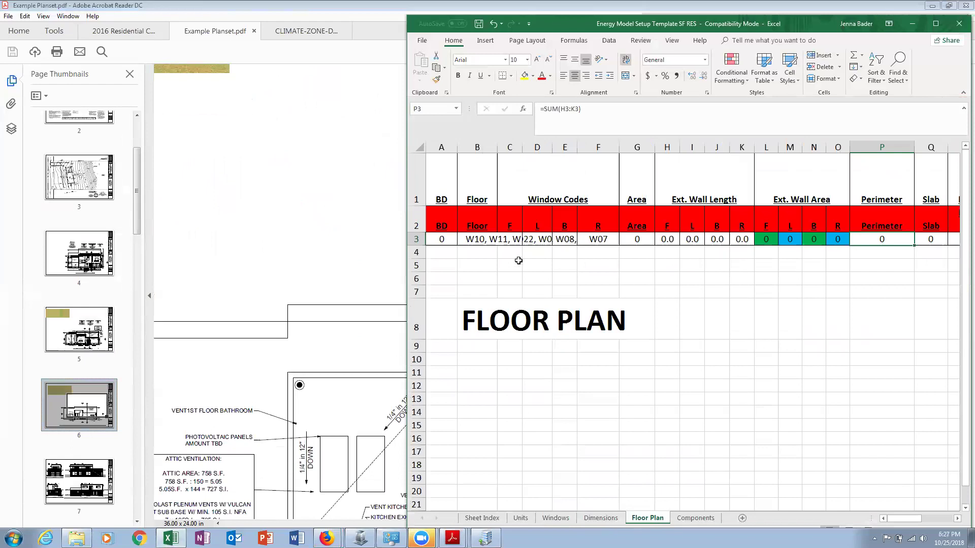
pyautogui.moveTo(513, 239); pyautogui.dragTo(596, 239)
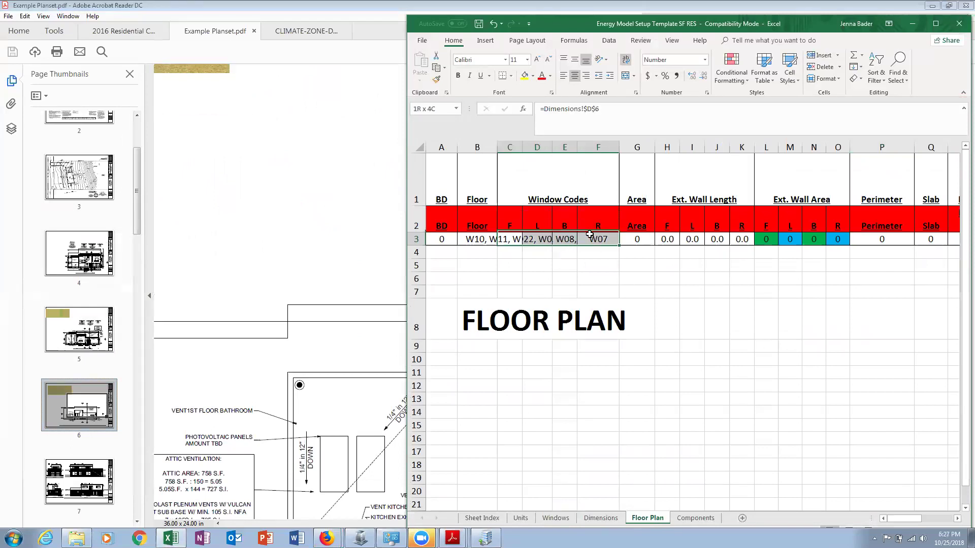
pyautogui.click(626, 60)
pyautogui.click(662, 330)
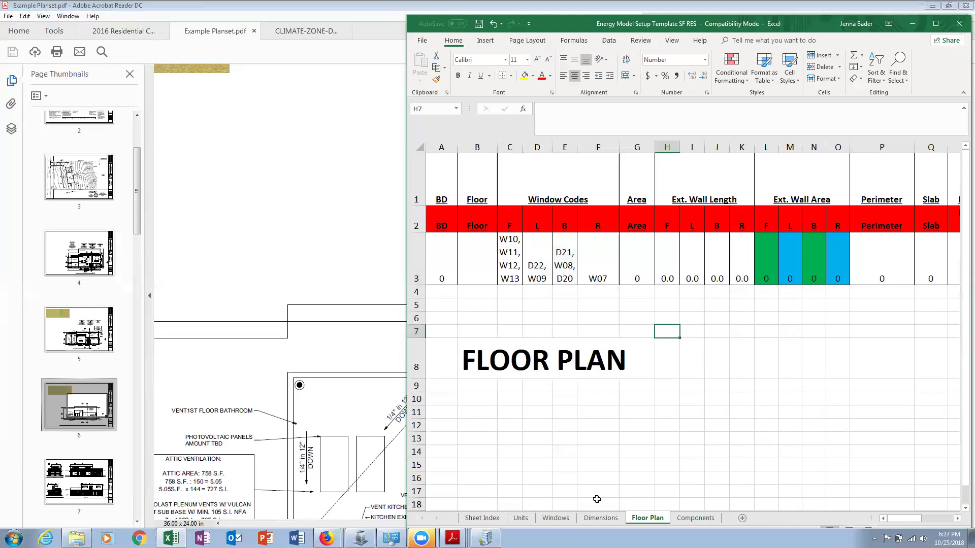
pyautogui.click(553, 518)
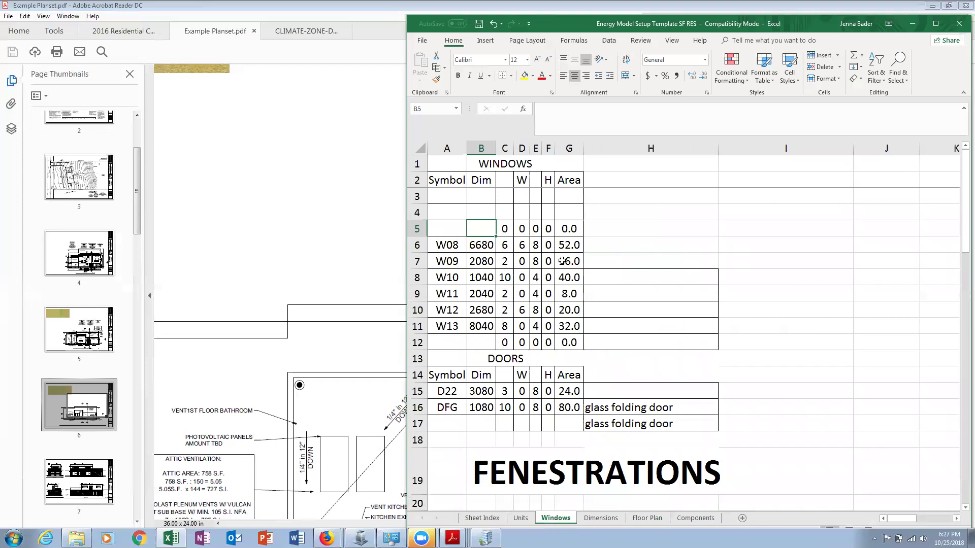
# Add the note w07=w08 in cell H6 beside W08
pyautogui.click(606, 240)
pyautogui.write('w07=w08')
pyautogui.press('Return')
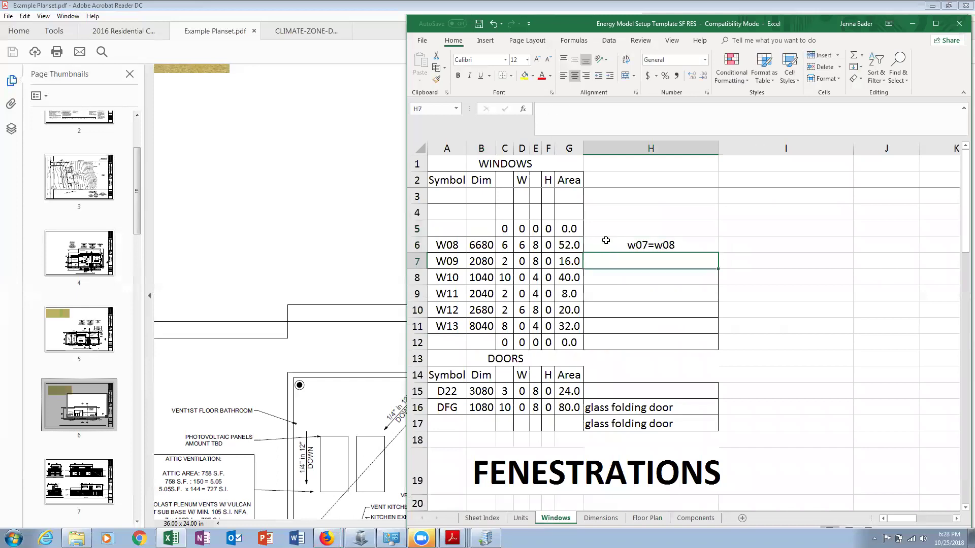
# Pan across the page 4 first floor plan's window tags in the planset, then return to Excel
pyautogui.click(345, 230)
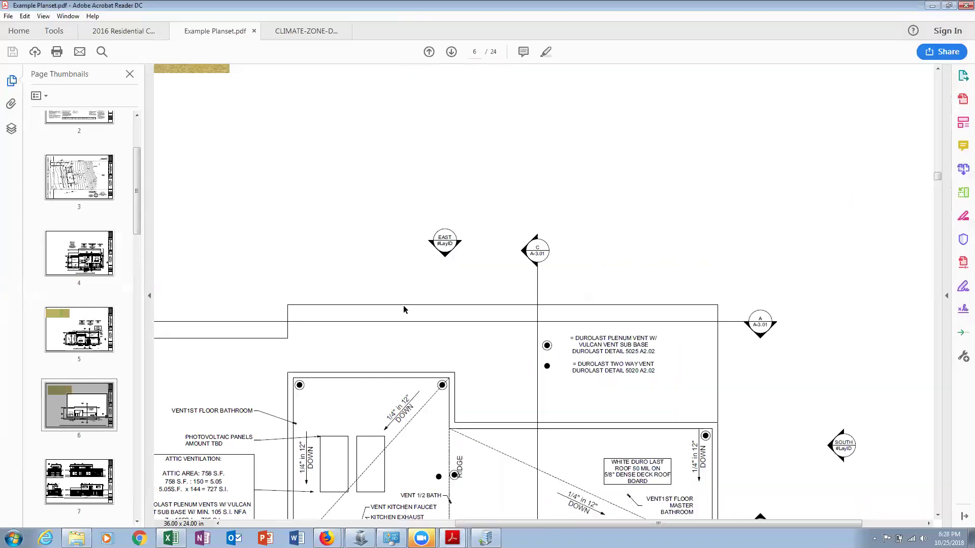
pyautogui.scroll(-2, 421, 324)
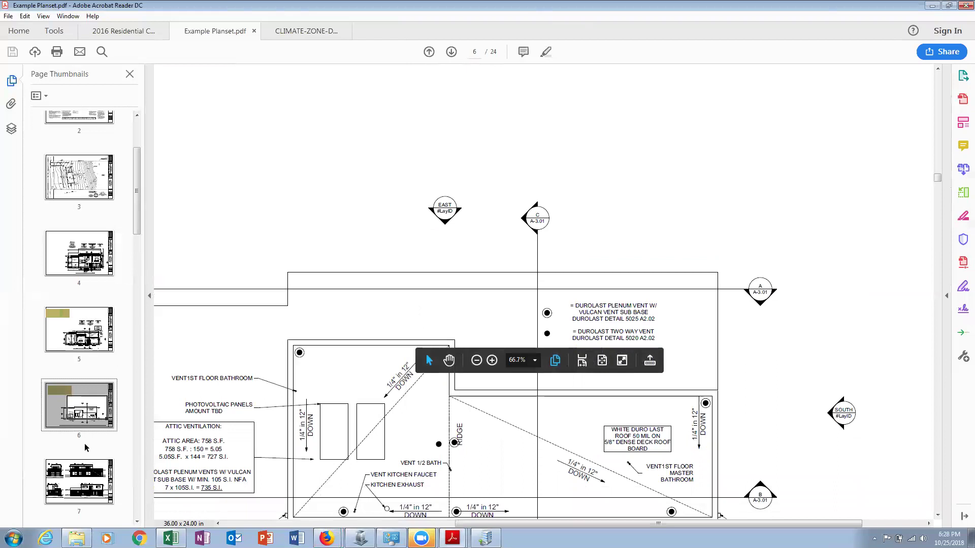
pyautogui.click(83, 406)
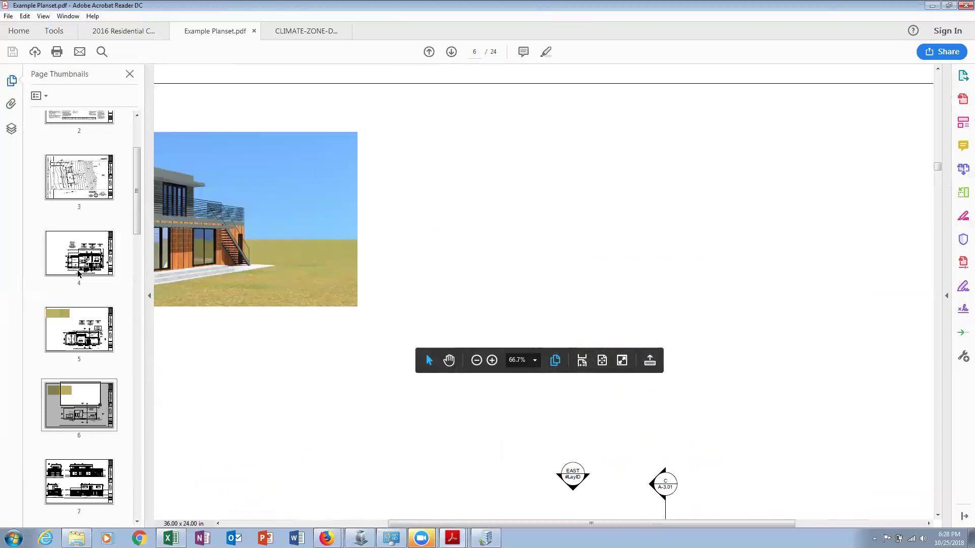
pyautogui.click(81, 254)
pyautogui.moveTo(80, 243); pyautogui.dragTo(83, 262)
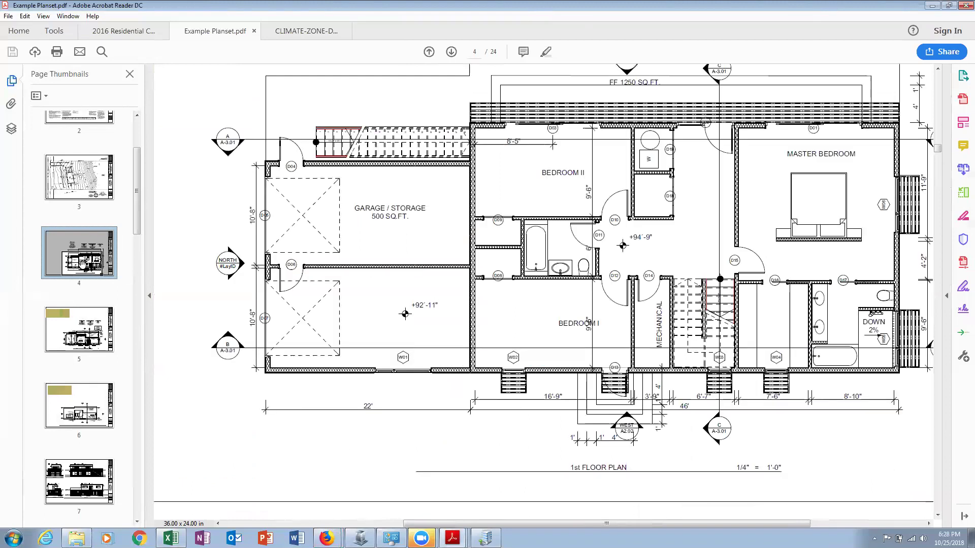
pyautogui.moveTo(81, 262); pyautogui.dragTo(86, 264)
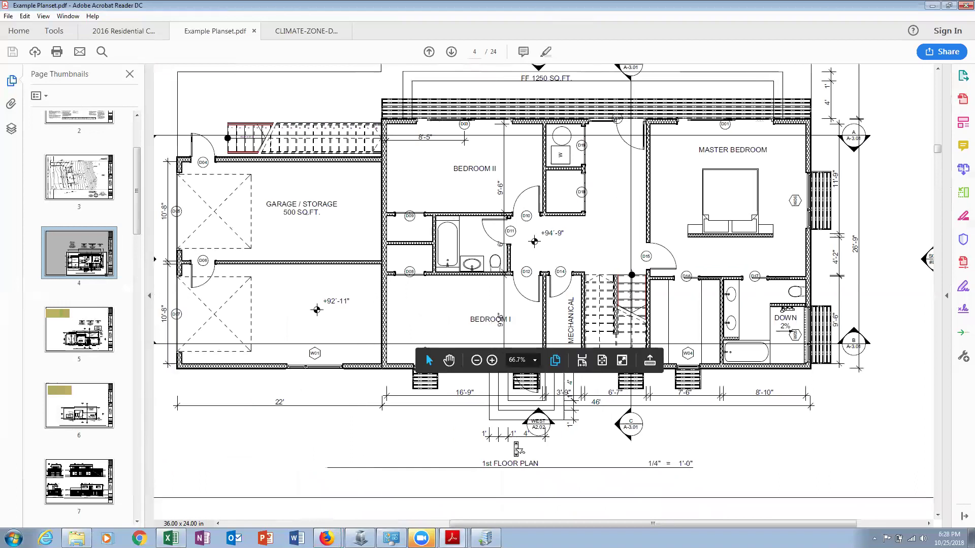
pyautogui.scroll(-2, 513, 441)
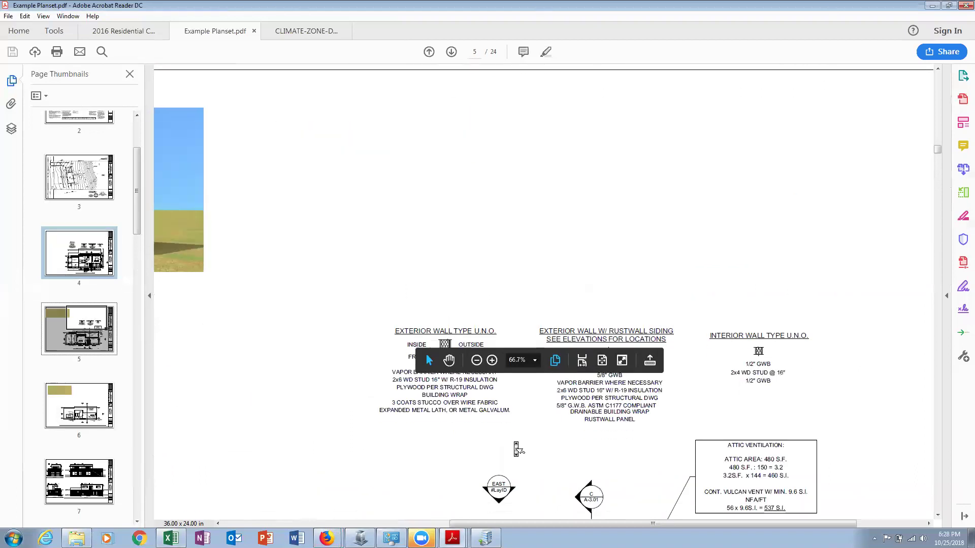
pyautogui.click(92, 266)
pyautogui.scroll(-3, 543, 292)
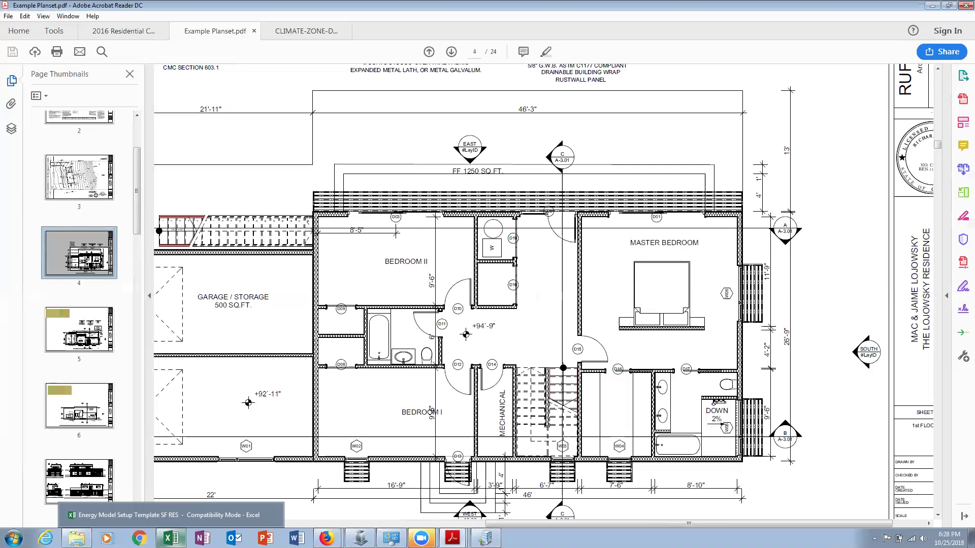
pyautogui.click(170, 538)
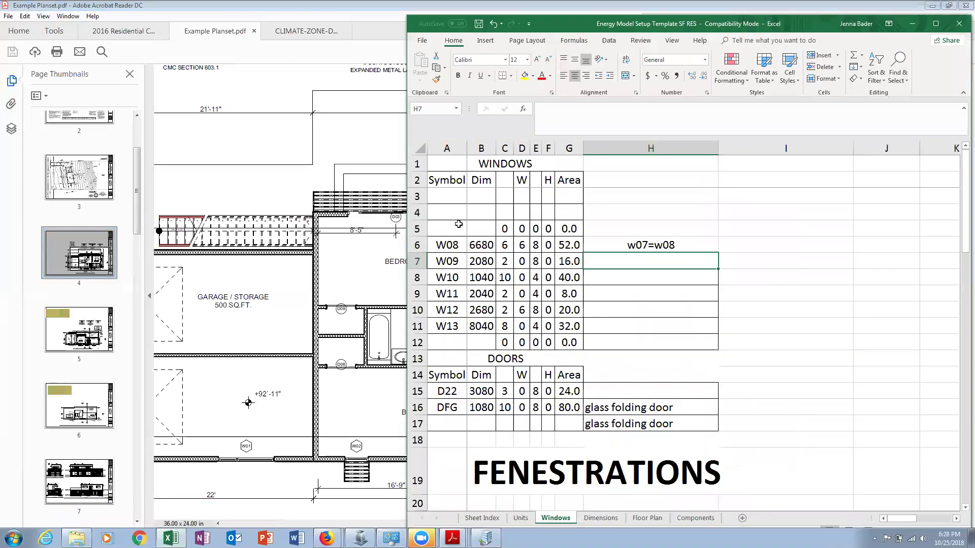
# Enter window symbols W04, W03 and W02 in cells A5, A4 and A3
pyautogui.click(458, 221)
pyautogui.write('W')
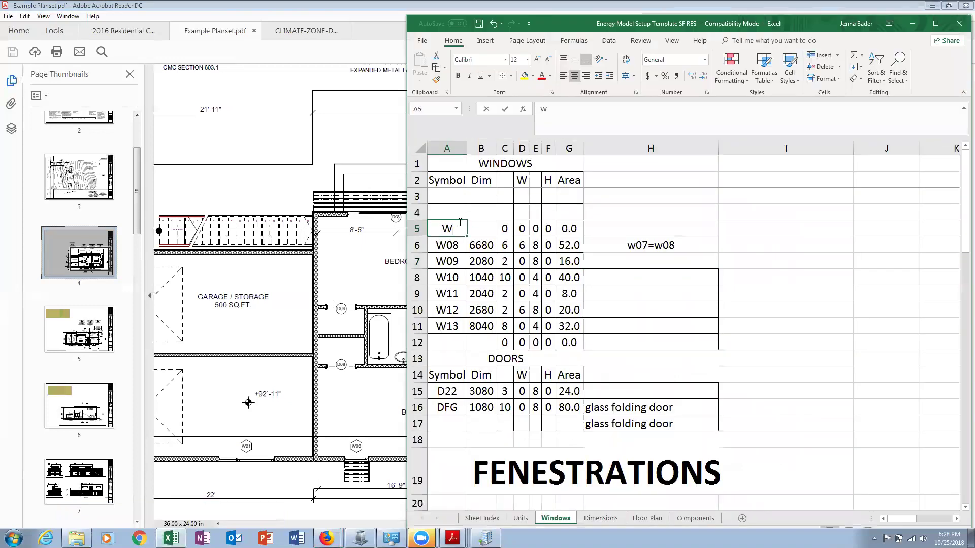
pyautogui.write('o04')
pyautogui.press('BackSpace')
pyautogui.press('BackSpace')
pyautogui.press('BackSpace')
pyautogui.write('04')
pyautogui.press('Return')
pyautogui.click(455, 211)
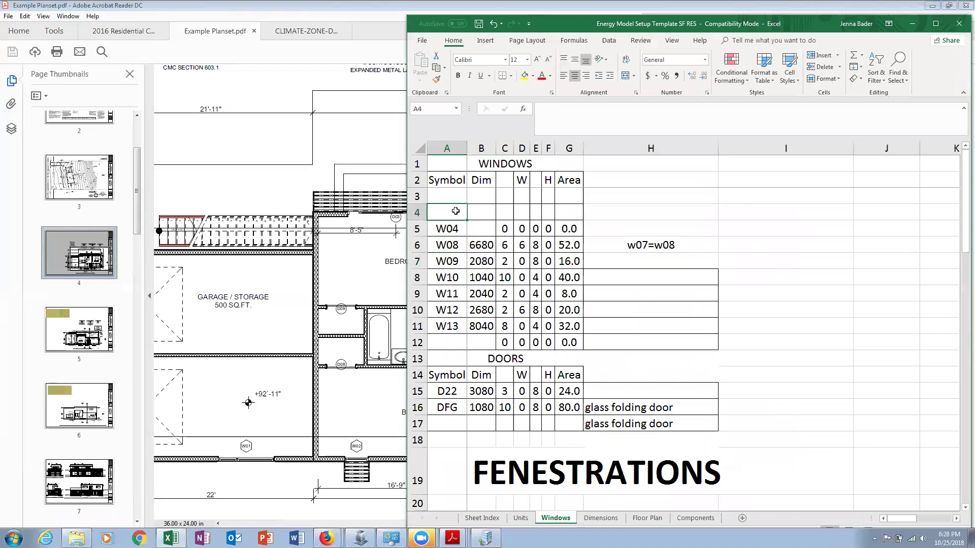
pyautogui.write('W03')
pyautogui.click(451, 191)
pyautogui.write('W02')
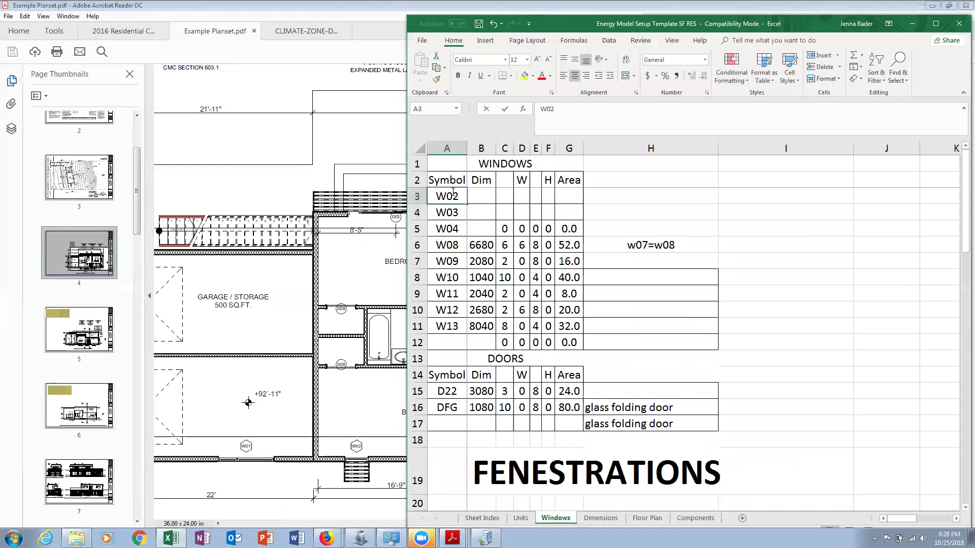
pyautogui.press('Return')
# Add door symbol D13 in cell A17
pyautogui.click(451, 423)
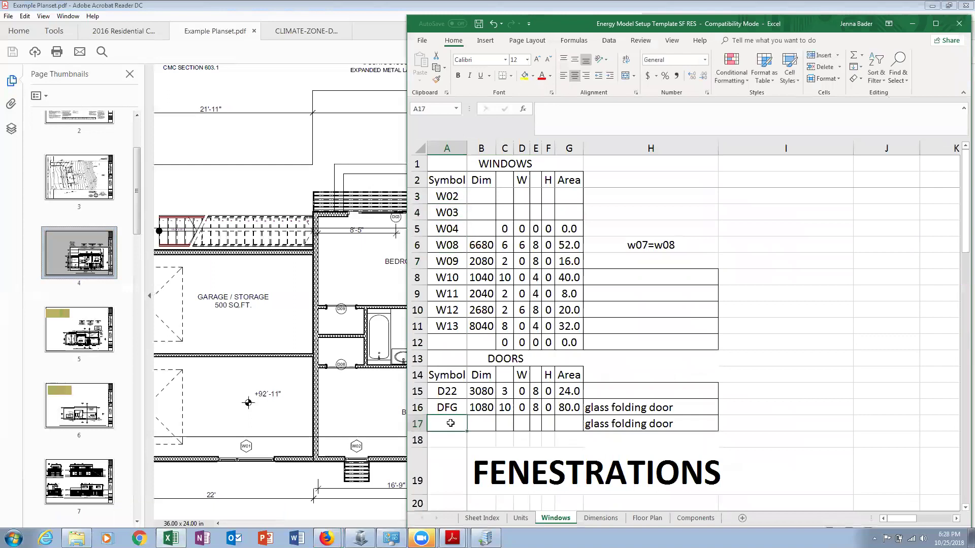
pyautogui.write('D13')
pyautogui.press('Return')
# Copy row 5's dimension and area formulas up into rows 3 and 4
pyautogui.moveTo(504, 229); pyautogui.dragTo(574, 196)
pyautogui.click(606, 195)
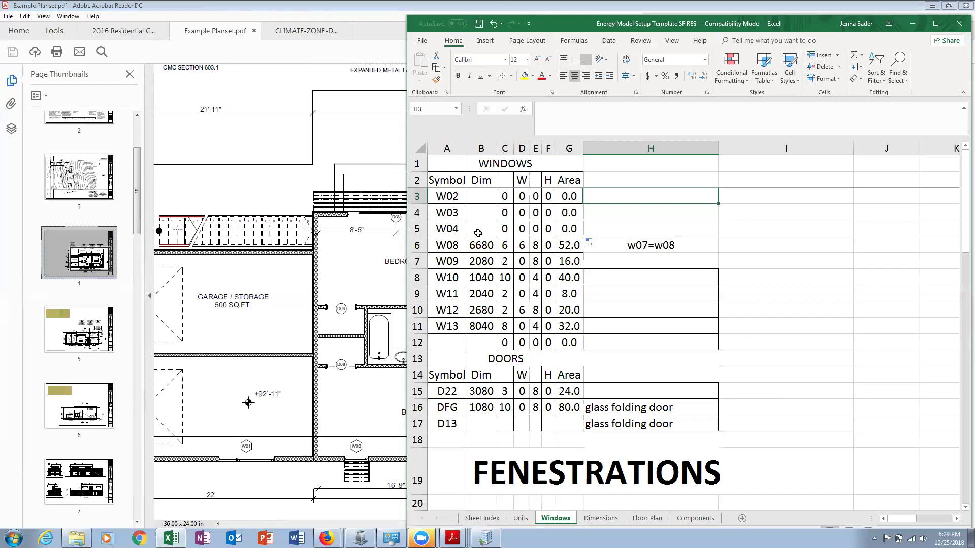
pyautogui.click(481, 232)
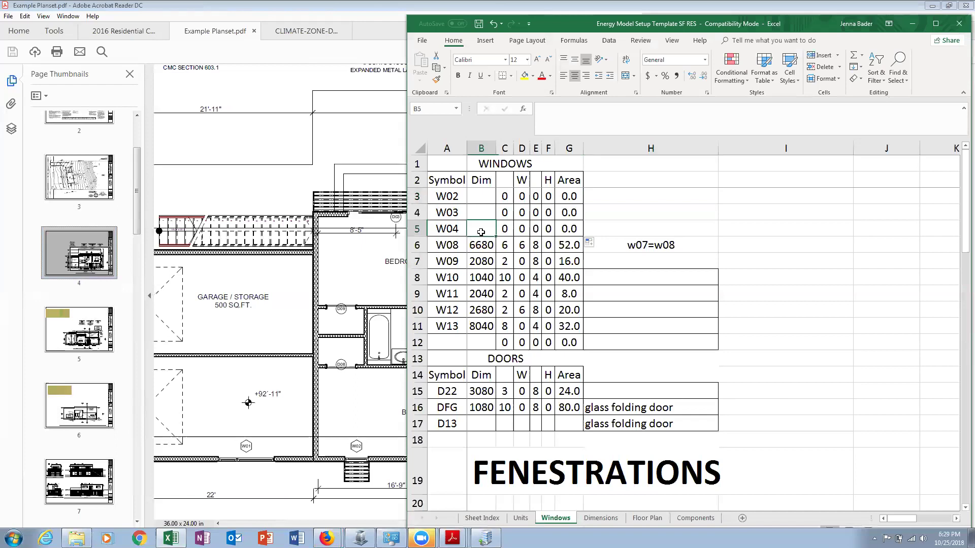
# Note w04=w12 in H10 beside W12 and clear the W04 and W03 symbols
pyautogui.click(607, 311)
pyautogui.write('w')
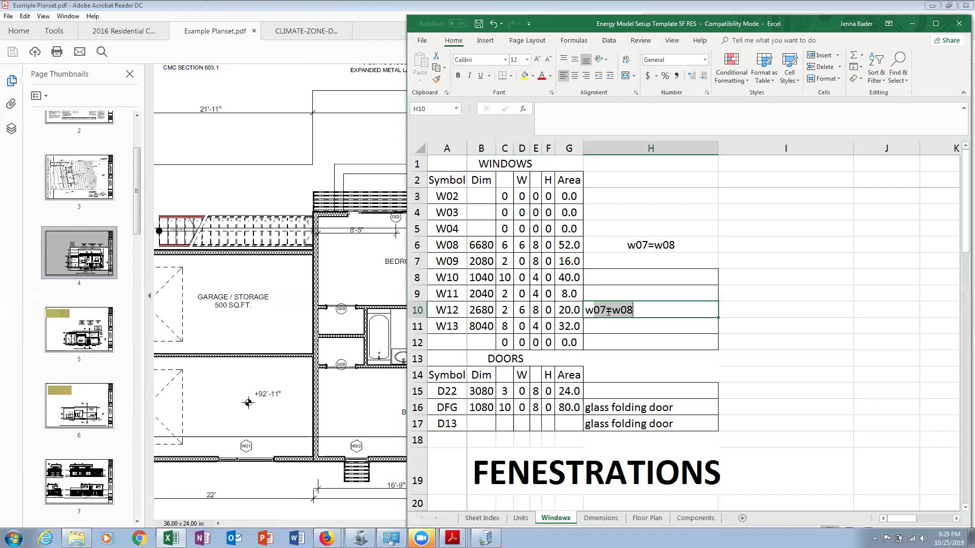
pyautogui.write('04=w12')
pyautogui.press('Return')
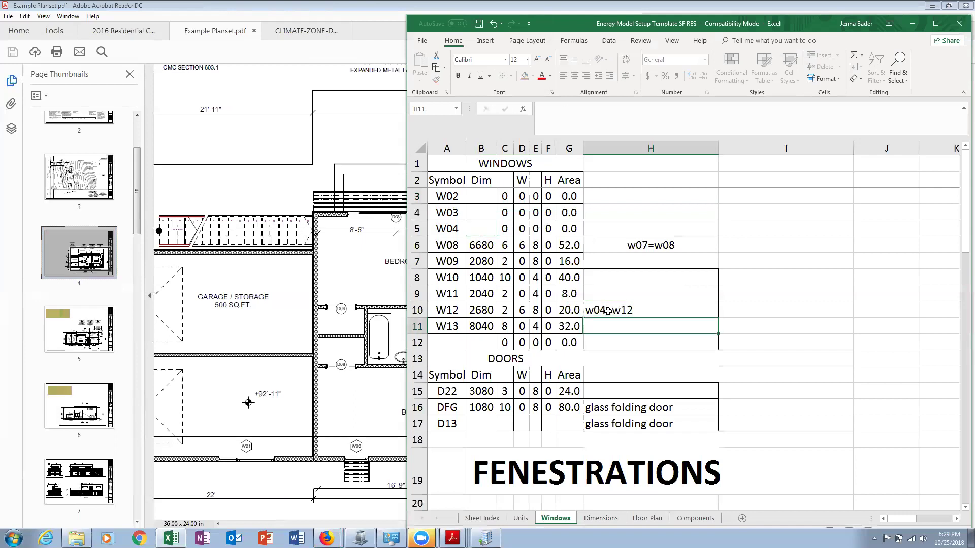
pyautogui.click(442, 231)
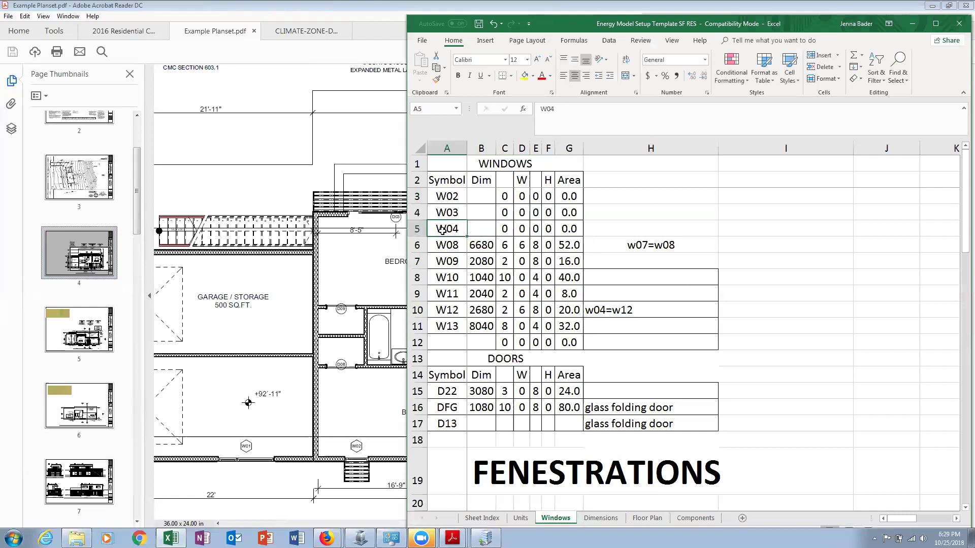
pyautogui.press('BackSpace')
pyautogui.click(452, 212)
pyautogui.press('BackSpace')
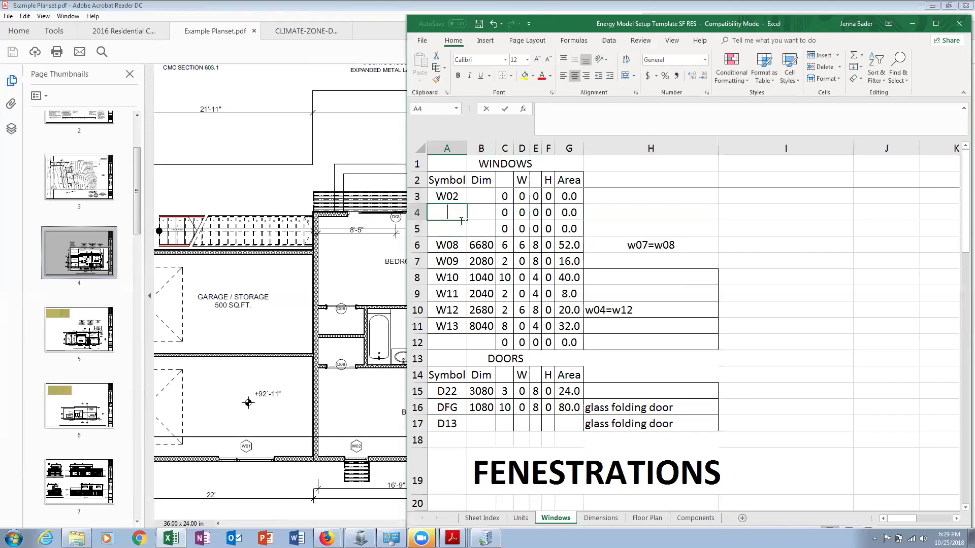
# Extend the W12 note to w04=w12=w03, then append w02
pyautogui.click(605, 312)
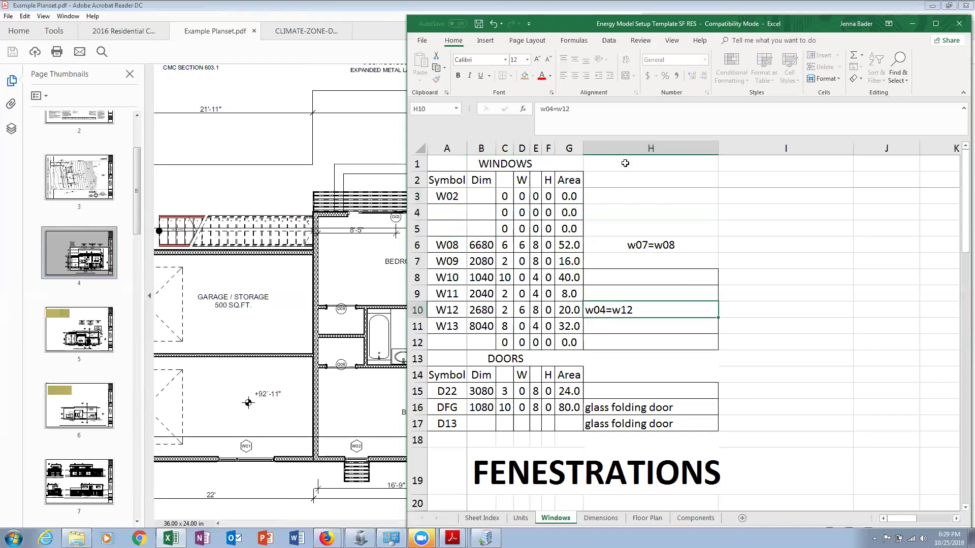
pyautogui.click(630, 113)
pyautogui.write('=w03')
pyautogui.press('Return')
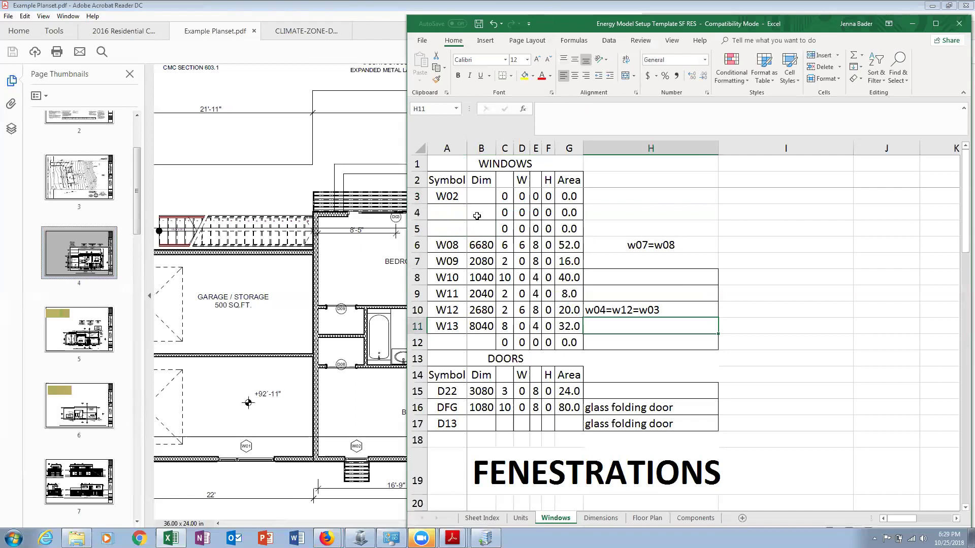
pyautogui.click(458, 197)
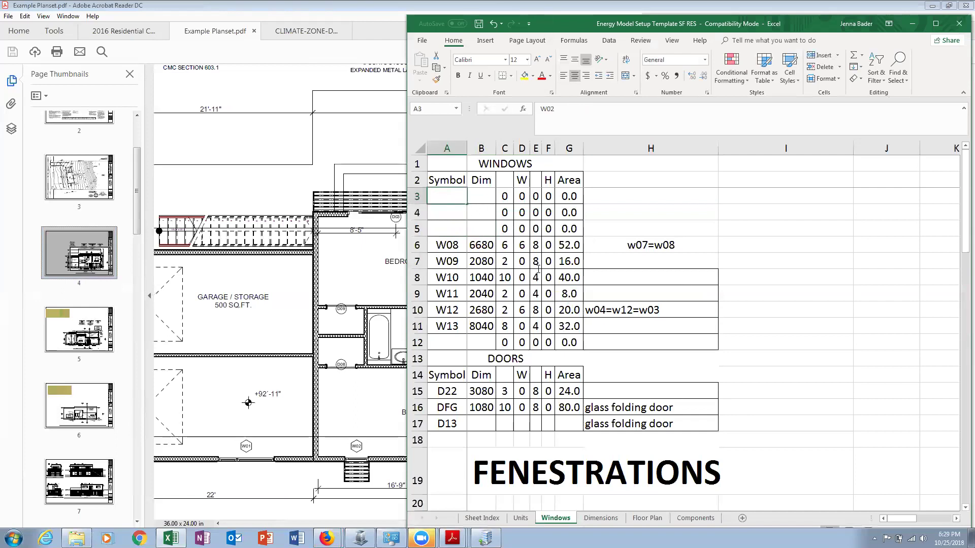
pyautogui.click(620, 310)
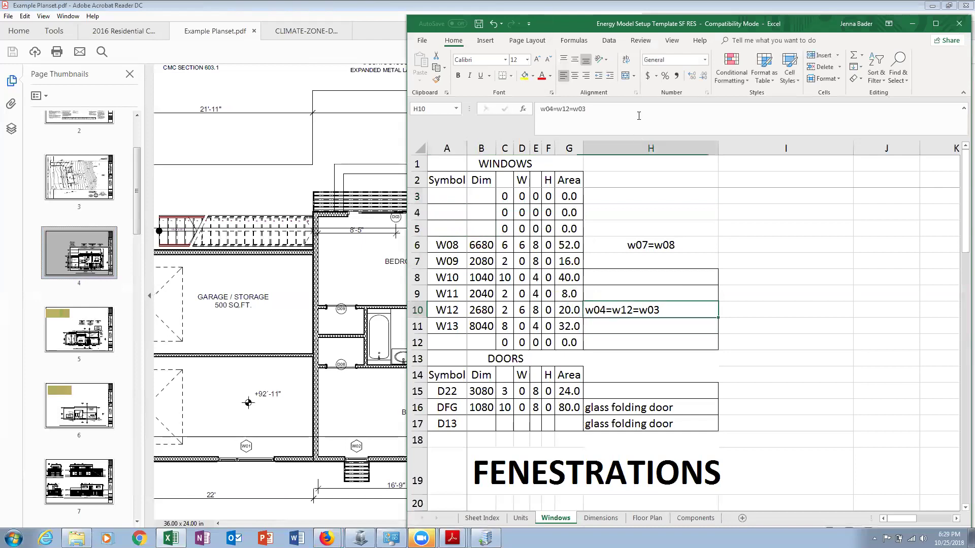
pyautogui.click(639, 116)
pyautogui.write('=w02')
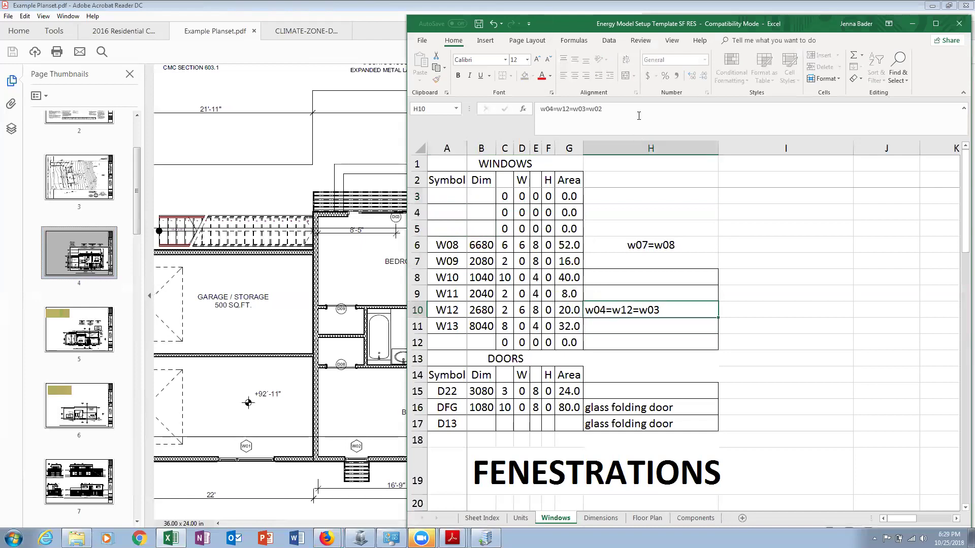
pyautogui.press('Return')
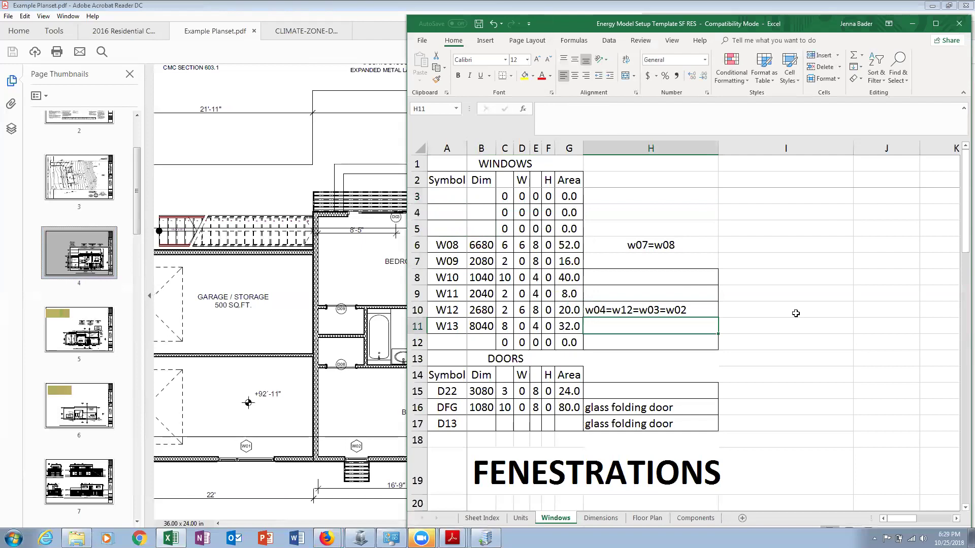
# Remove w02 again, leaving the W12 note as w04=w12=w03
pyautogui.click(725, 262)
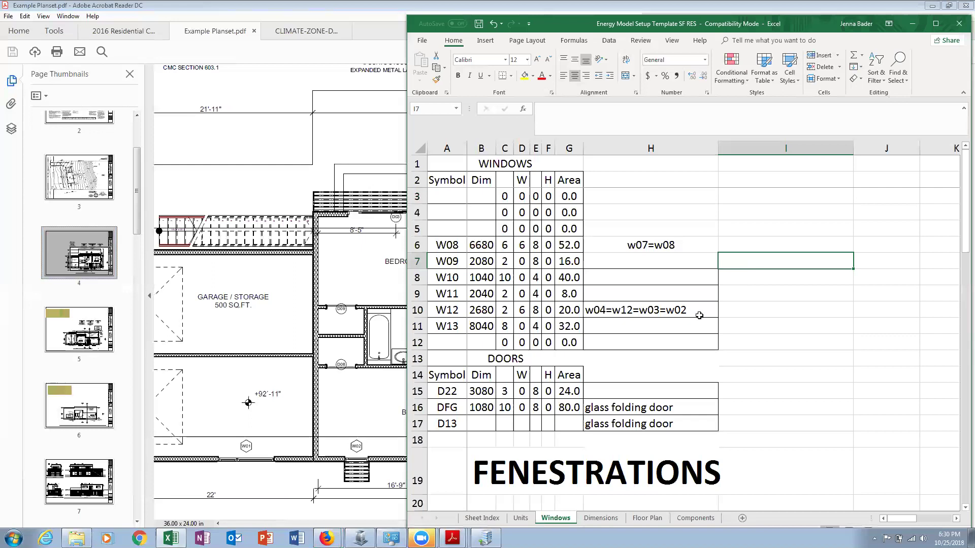
pyautogui.click(699, 314)
pyautogui.click(683, 117)
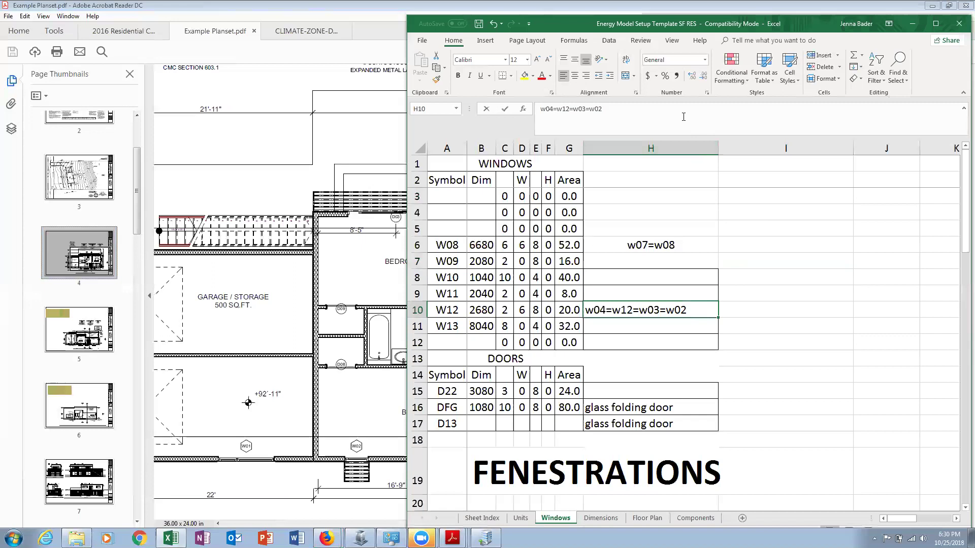
pyautogui.press('BackSpace')
pyautogui.press('BackSpace')
pyautogui.press('BackSpace')
pyautogui.press('BackSpace')
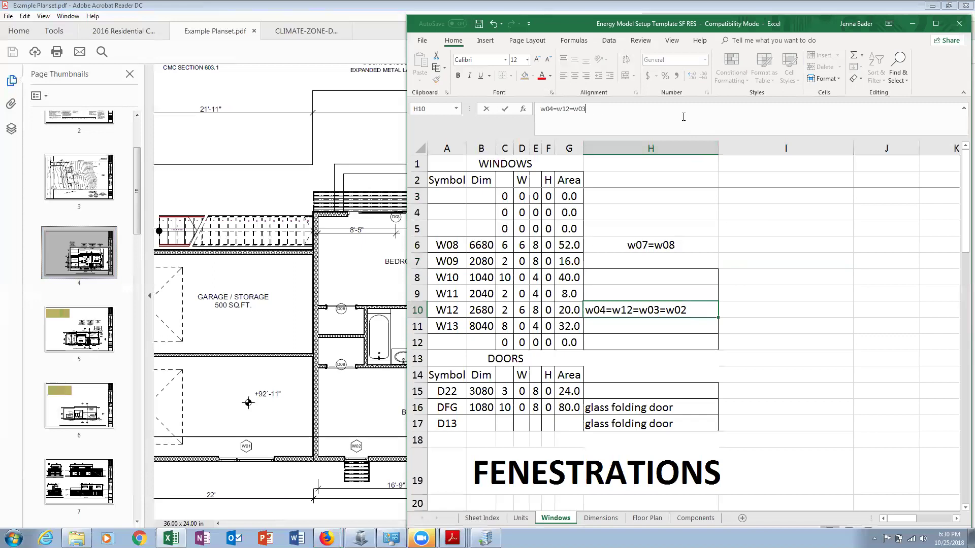
pyautogui.press('Return')
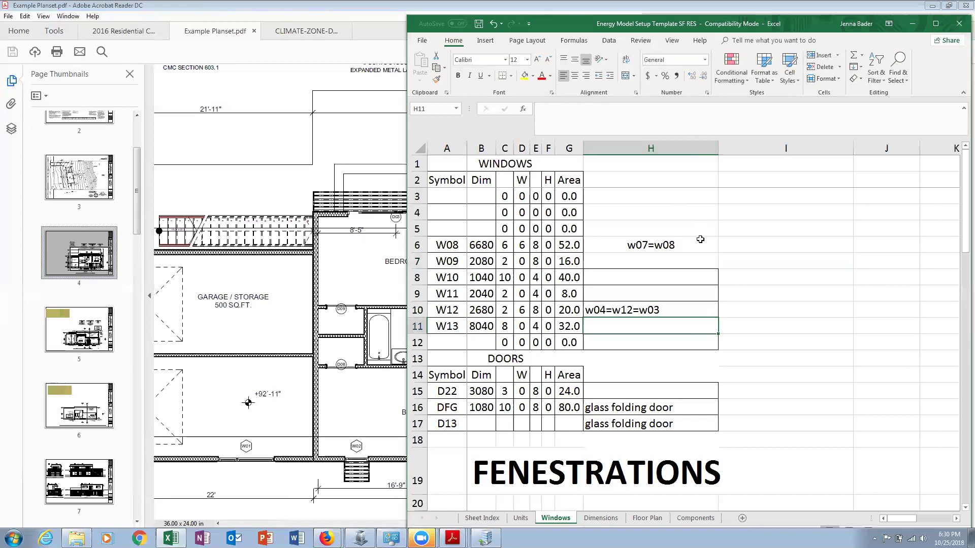
# Mark W12 as fixed in cell I10
pyautogui.click(722, 306)
pyautogui.write('fixed')
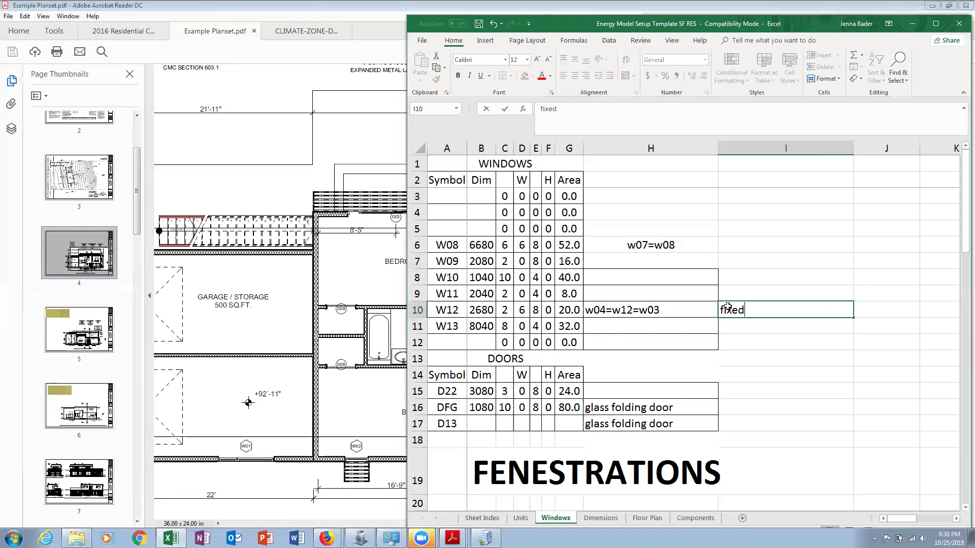
pyautogui.press('Return')
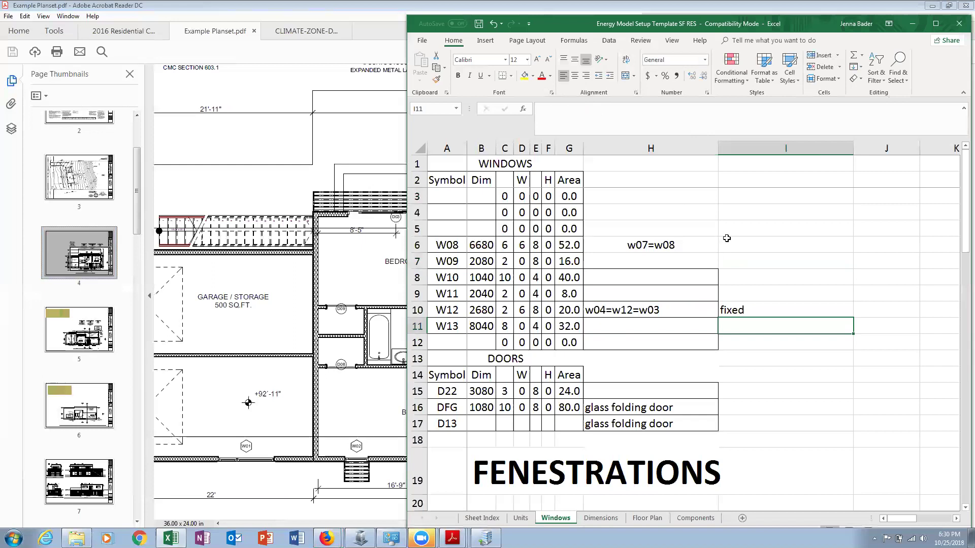
pyautogui.click(453, 229)
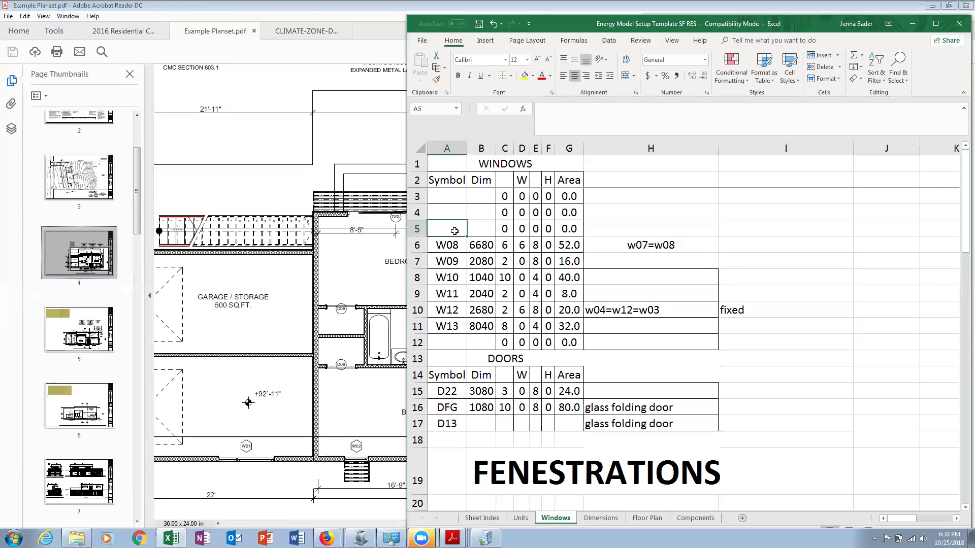
# Type W07 into A5, then delete it so the row 5 symbol stays blank
pyautogui.write('W07')
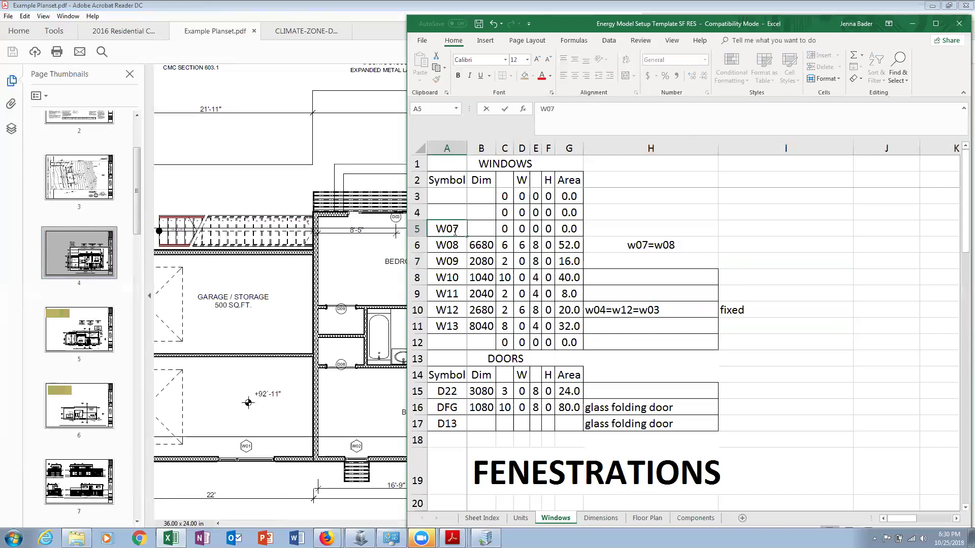
pyautogui.press('Tab')
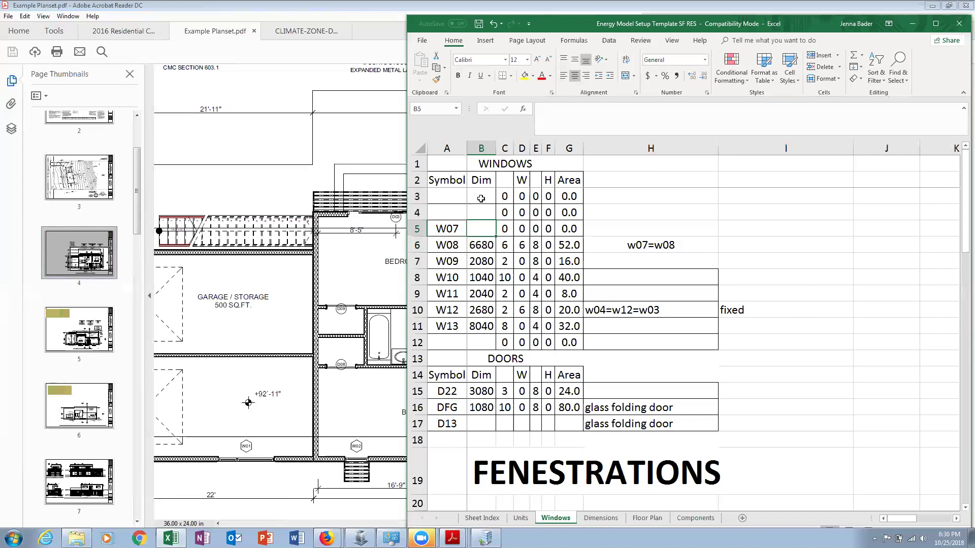
pyautogui.click(450, 227)
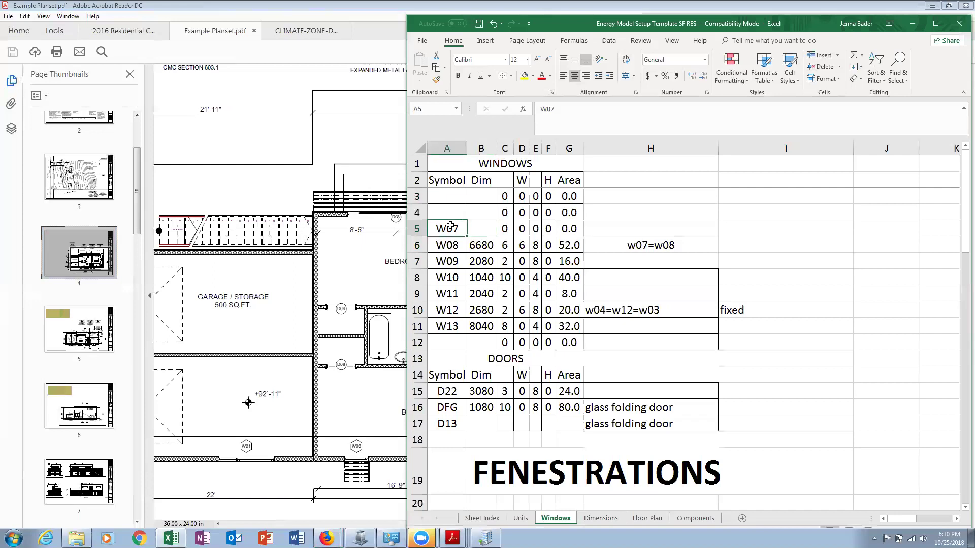
pyautogui.press('BackSpace')
pyautogui.click(733, 249)
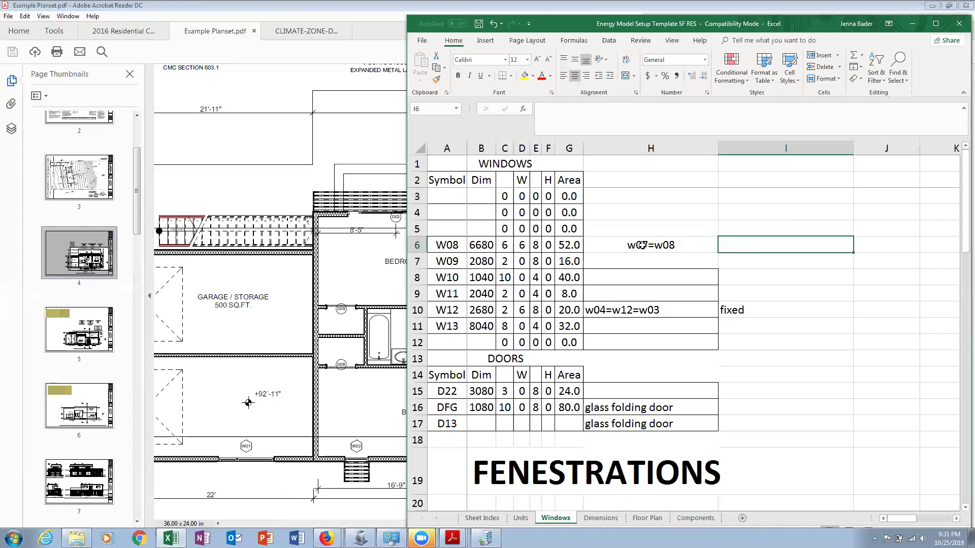
# Delete the w07=w08 note and fill row 5 as W07, 2080, fixed
pyautogui.click(641, 245)
pyautogui.press('Delete')
pyautogui.click(448, 227)
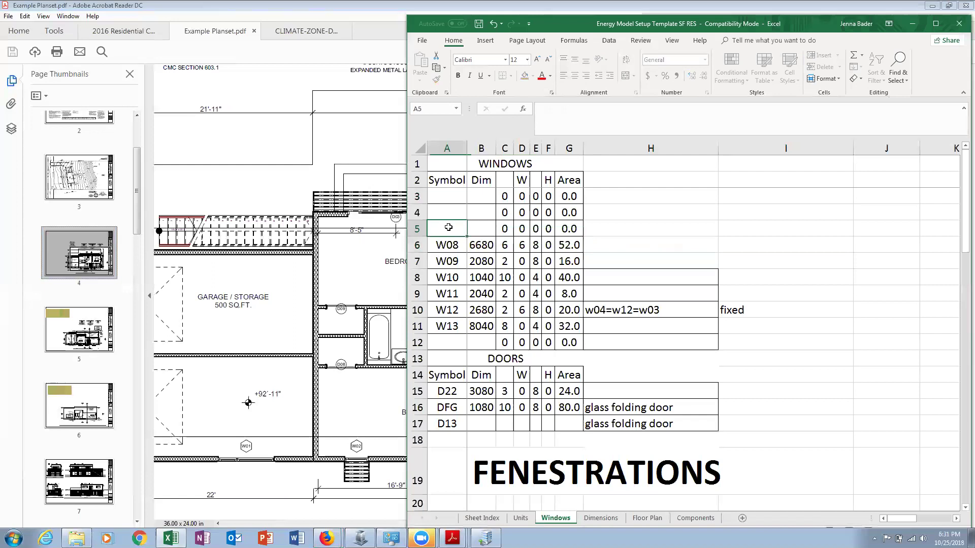
pyautogui.write('W07')
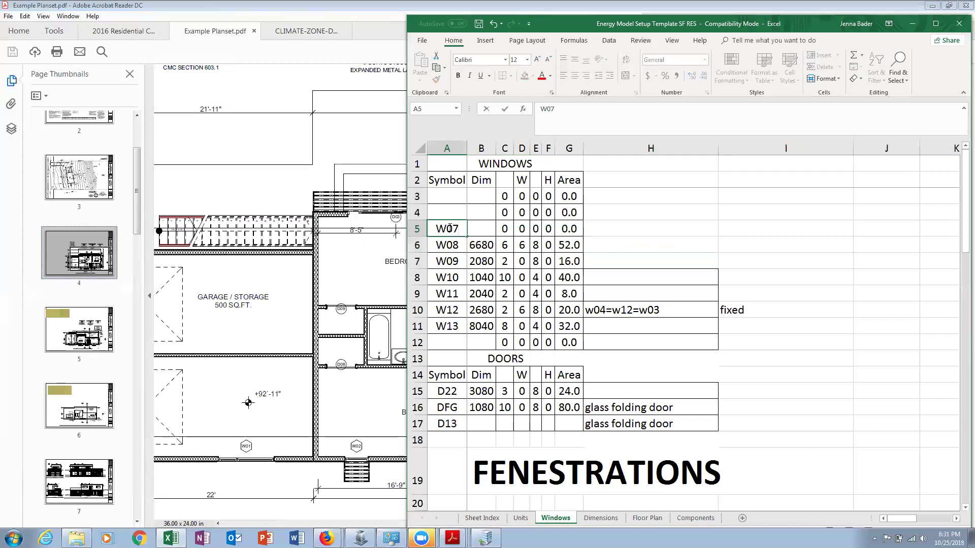
pyautogui.click(481, 225)
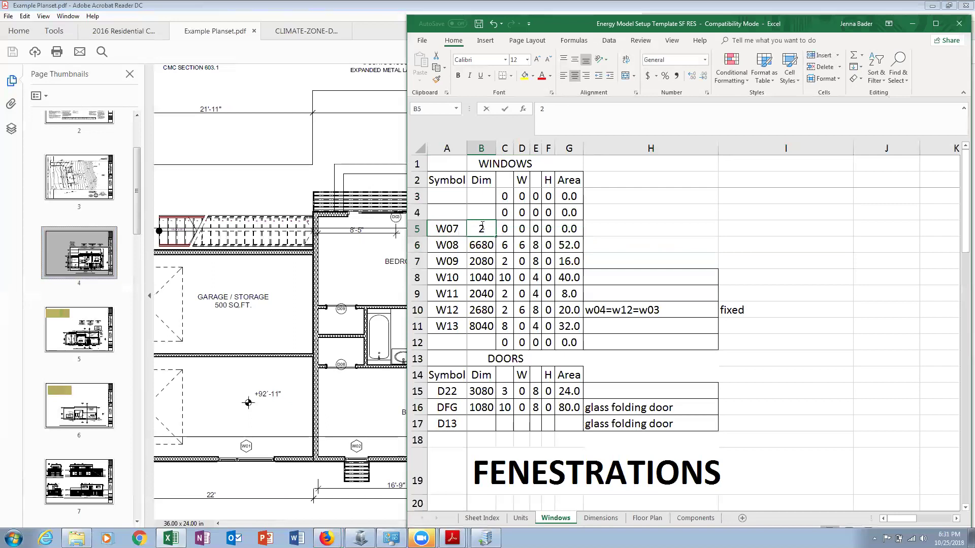
pyautogui.write('080')
pyautogui.press('Return')
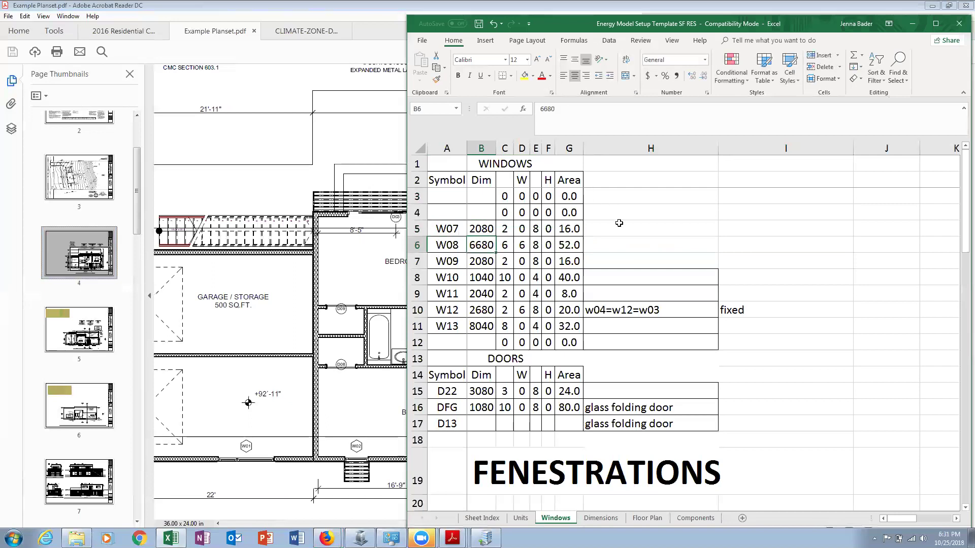
pyautogui.click(620, 225)
pyautogui.write('f')
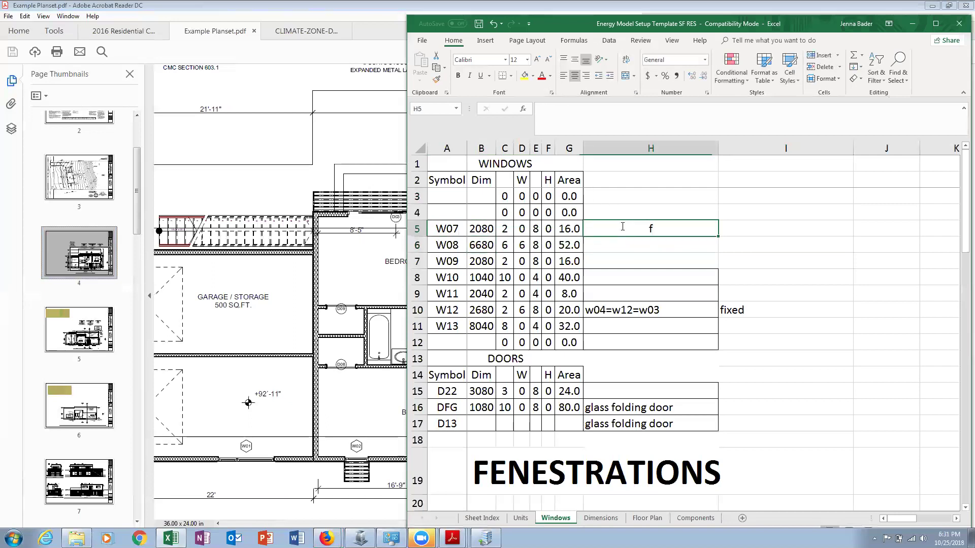
pyautogui.write('ixed')
pyautogui.press('Return')
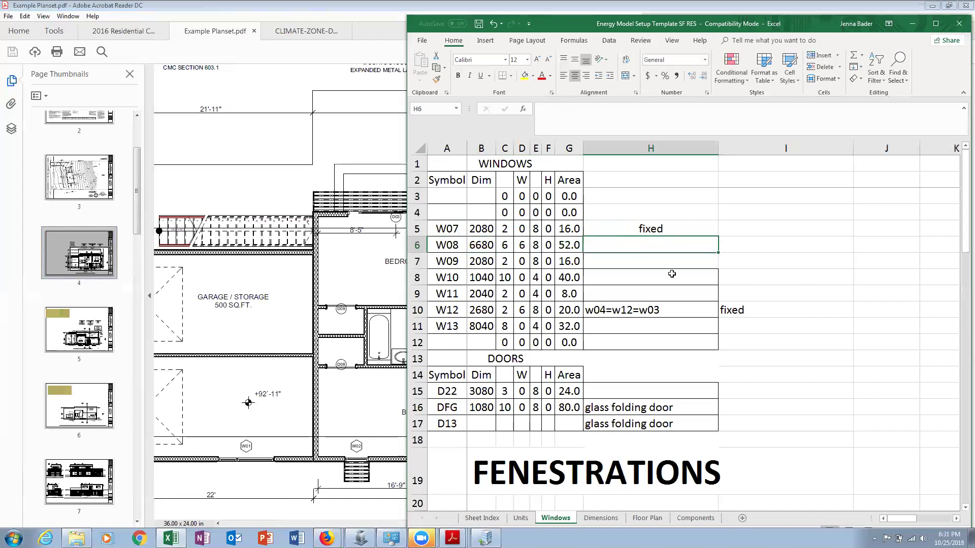
# Fill row 4 as W04, 2680, fixed
pyautogui.click(455, 220)
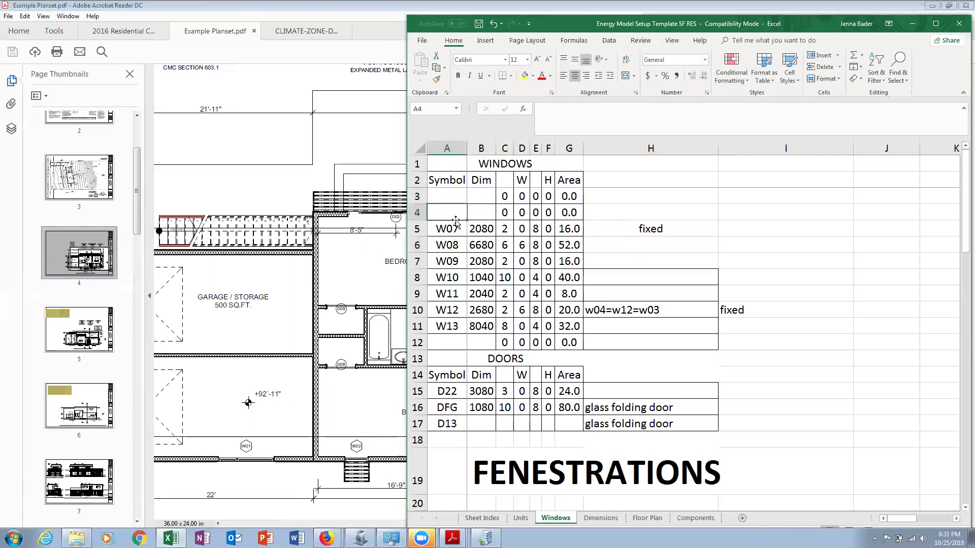
pyautogui.write('W04')
pyautogui.click(478, 209)
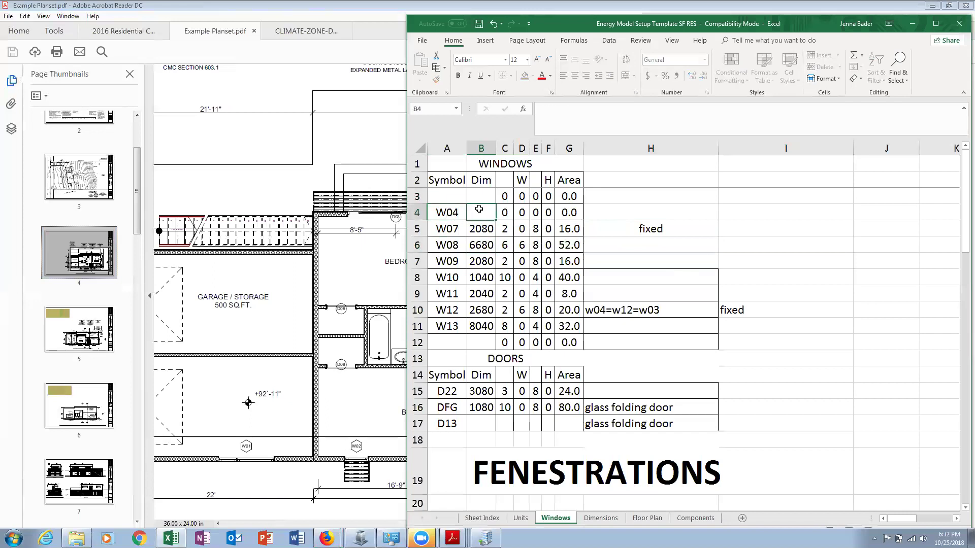
pyautogui.write('2680')
pyautogui.click(610, 213)
pyautogui.write('fixed')
pyautogui.press('Return')
# Fill row 3 as W02, 2680, operable
pyautogui.click(444, 194)
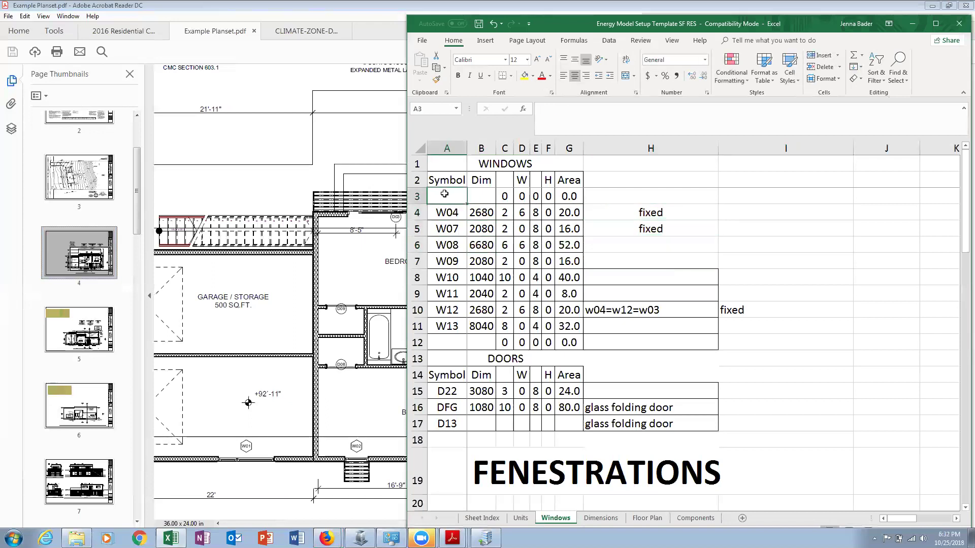
pyautogui.write('W02')
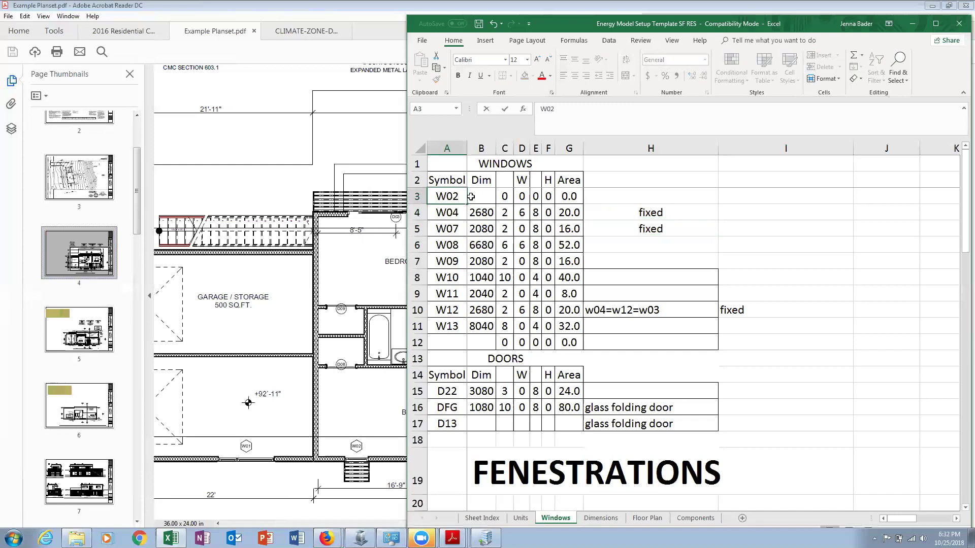
pyautogui.click(472, 198)
pyautogui.write('2680')
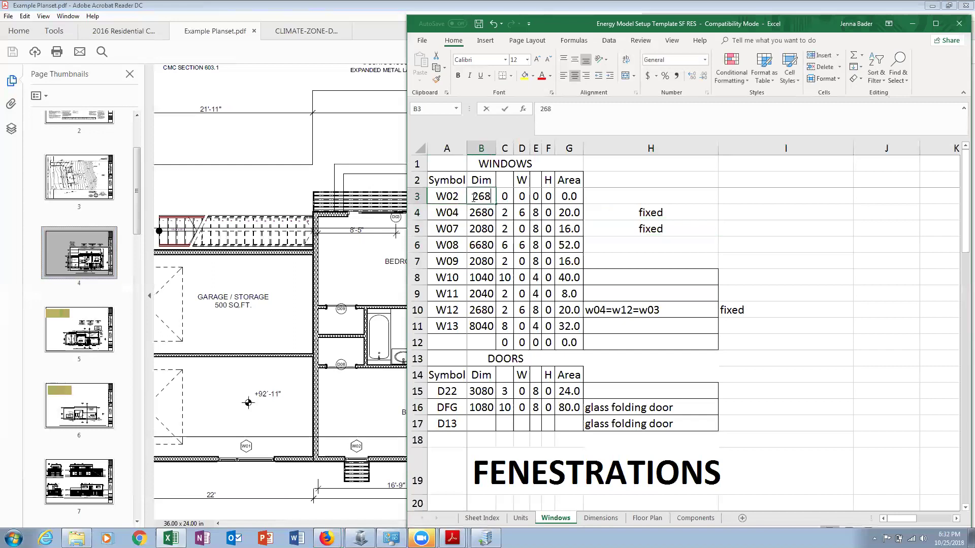
pyautogui.click(612, 195)
pyautogui.write('operable')
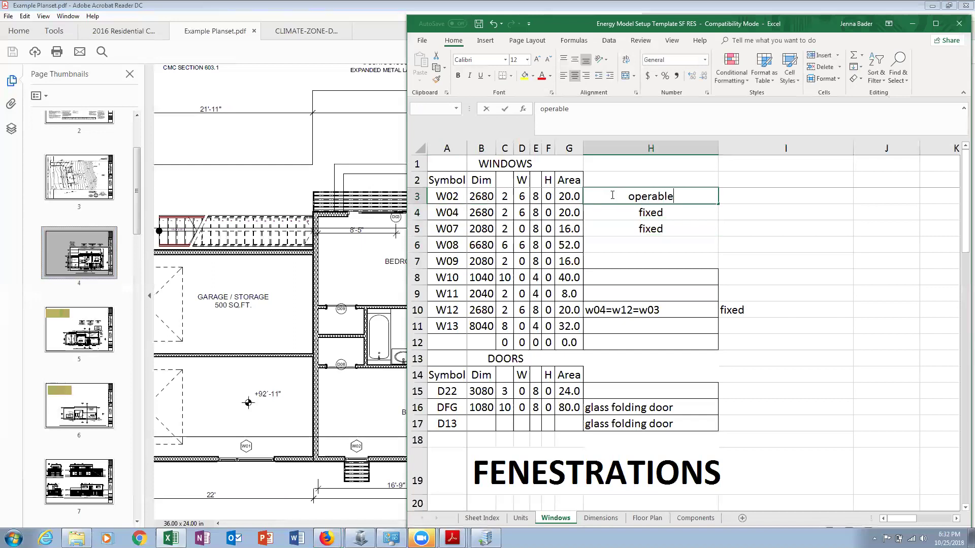
pyautogui.press('Return')
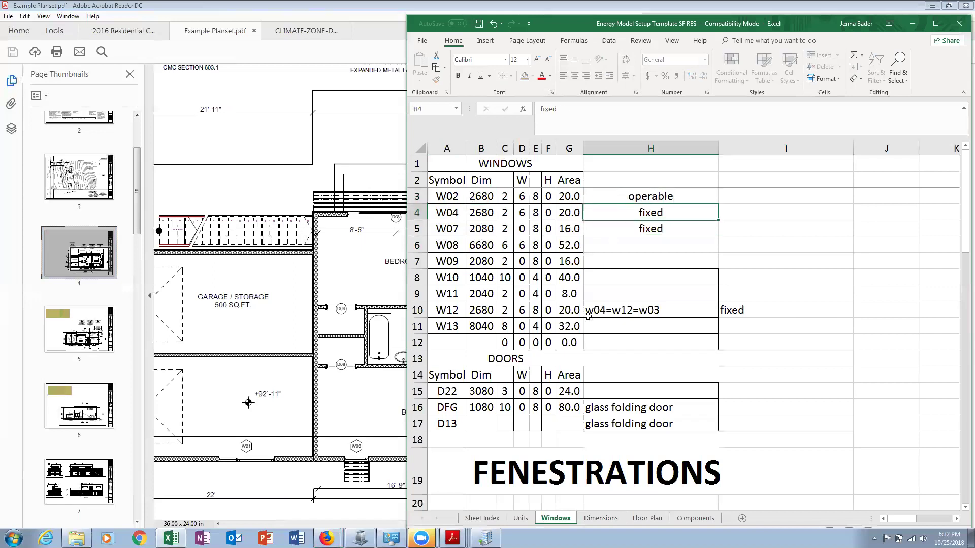
pyautogui.click(602, 324)
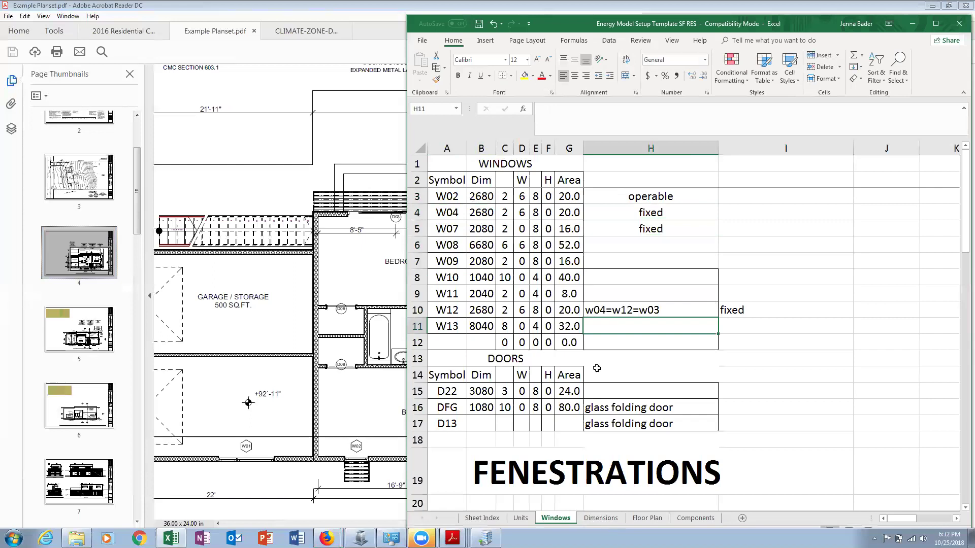
pyautogui.click(735, 308)
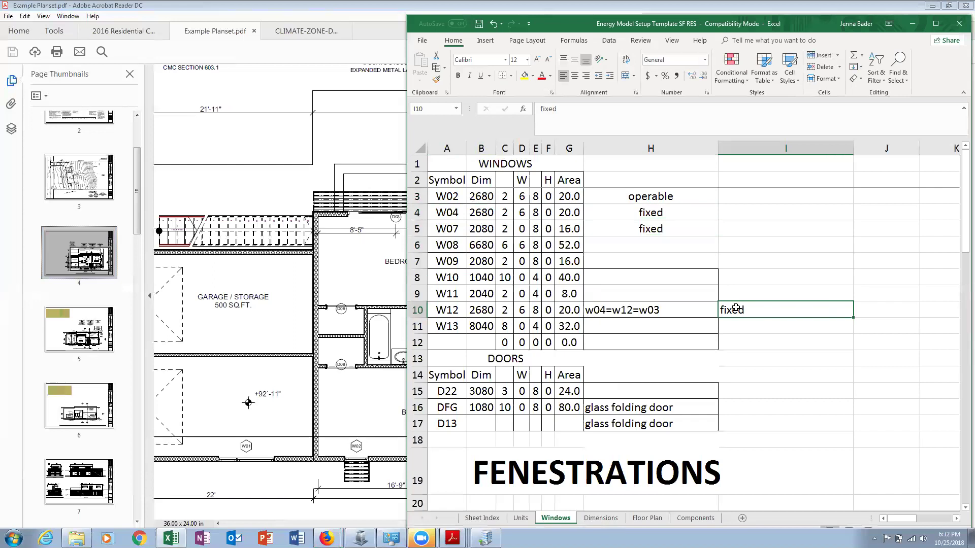
pyautogui.click(692, 310)
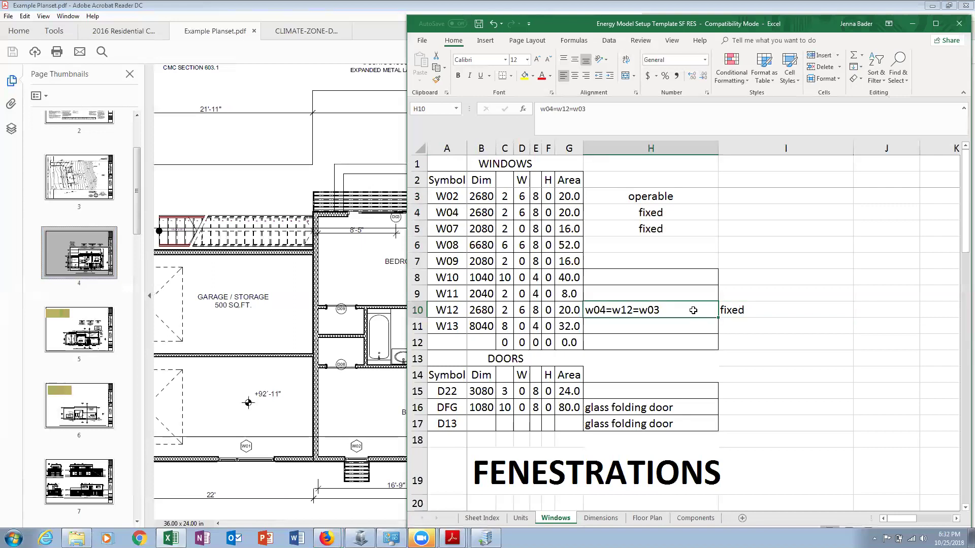
pyautogui.click(659, 111)
pyautogui.write('=w07')
pyautogui.press('Return')
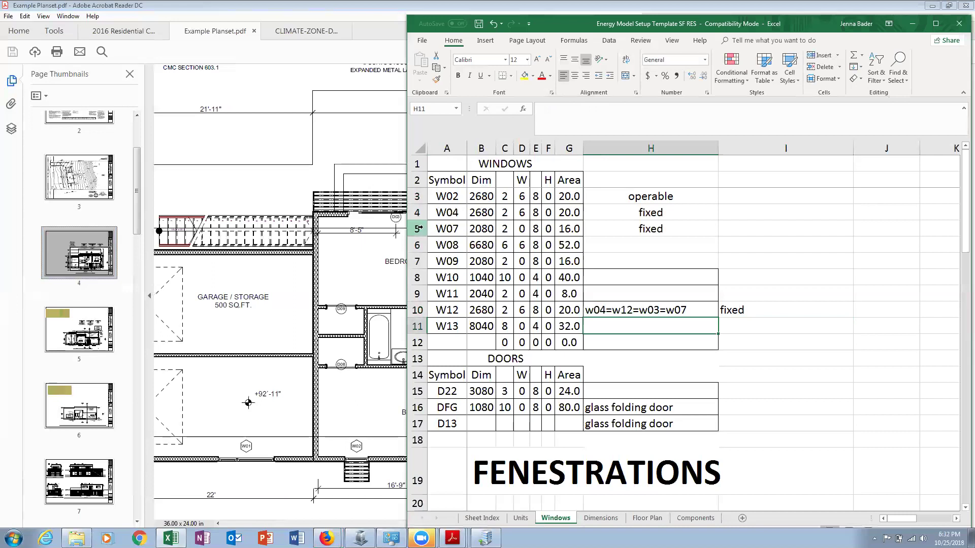
pyautogui.click(654, 311)
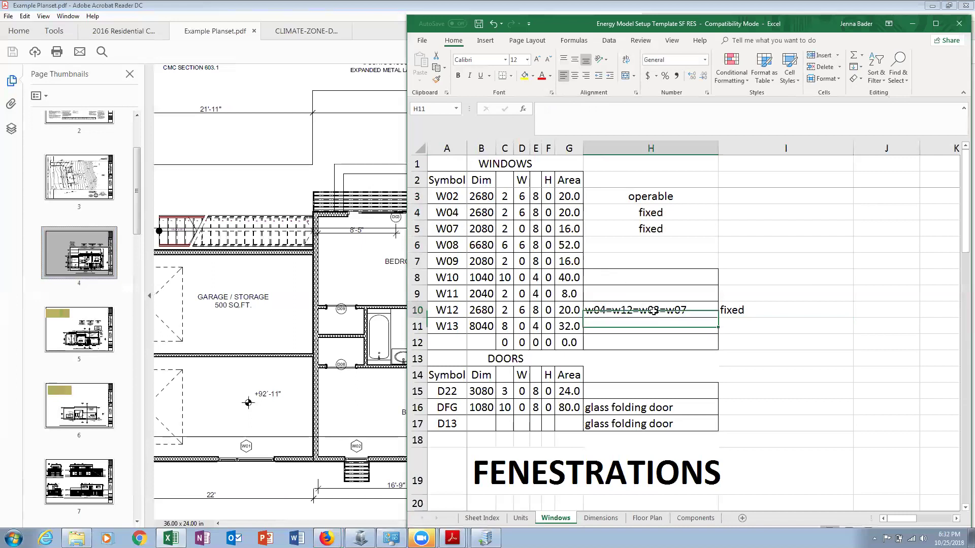
pyautogui.click(668, 115)
pyautogui.press('BackSpace')
pyautogui.press('BackSpace')
pyautogui.press('BackSpace')
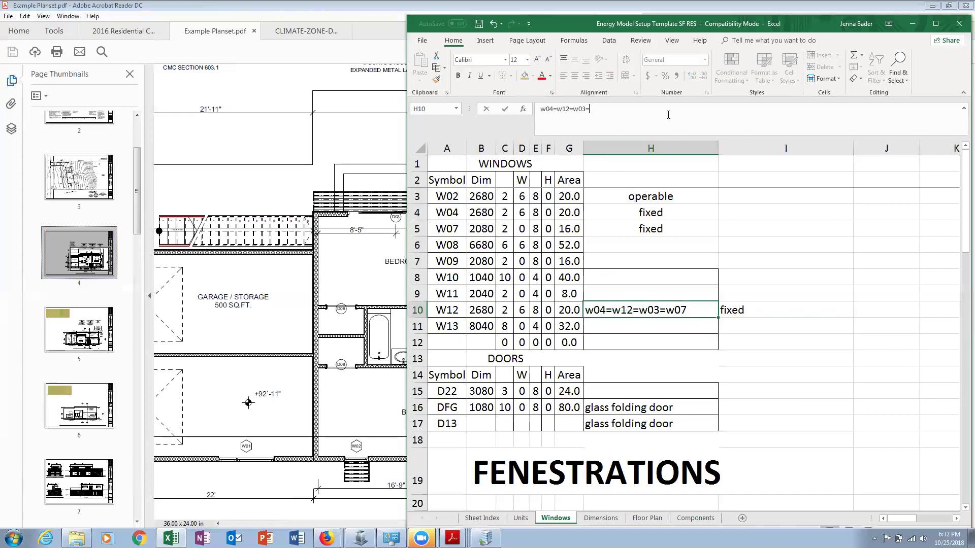
pyautogui.press('Return')
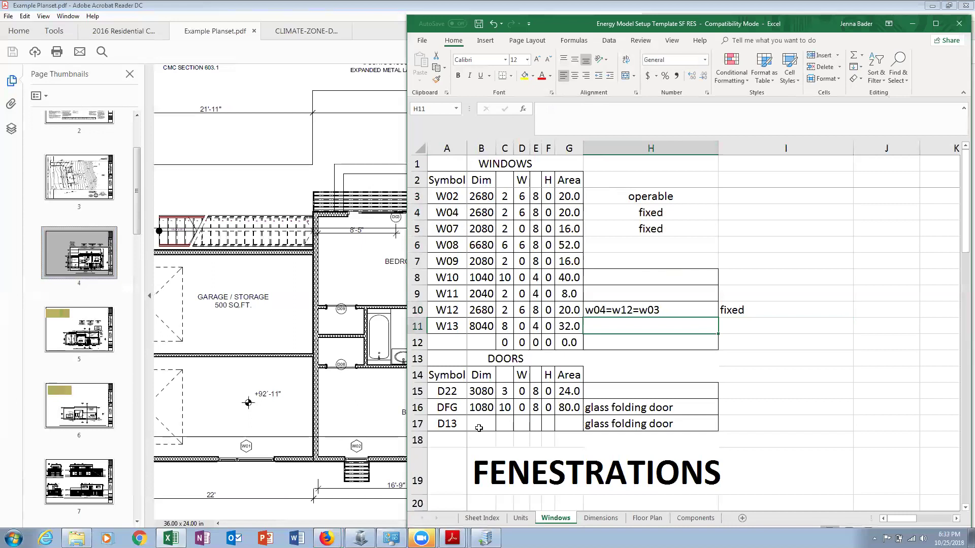
# Remove door D13's glass folding door note and give it dimension 2680
pyautogui.click(478, 428)
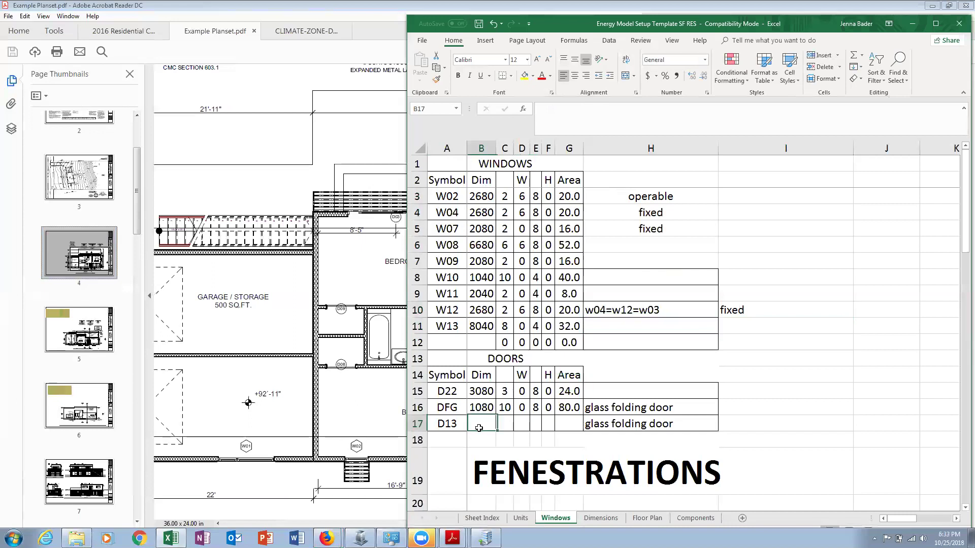
pyautogui.click(609, 424)
pyautogui.press('BackSpace')
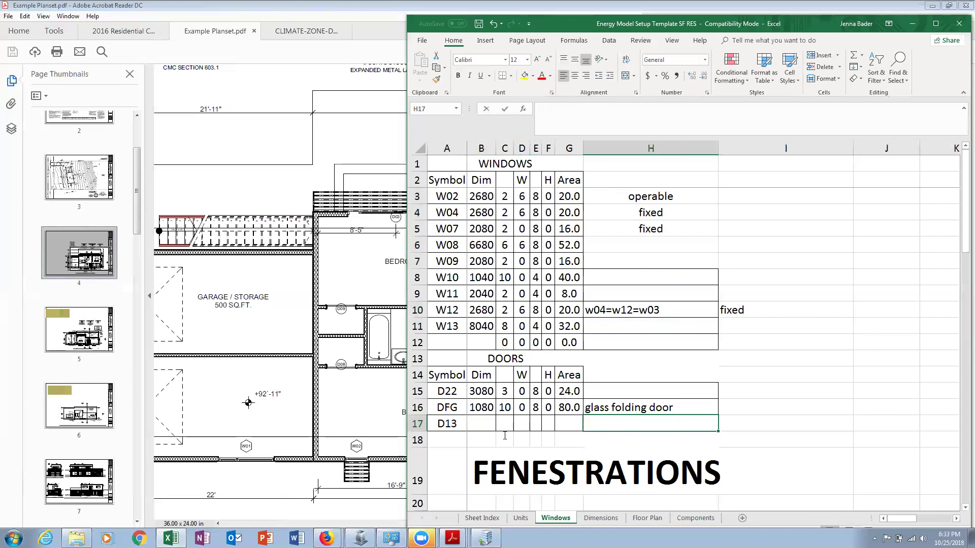
pyautogui.click(480, 425)
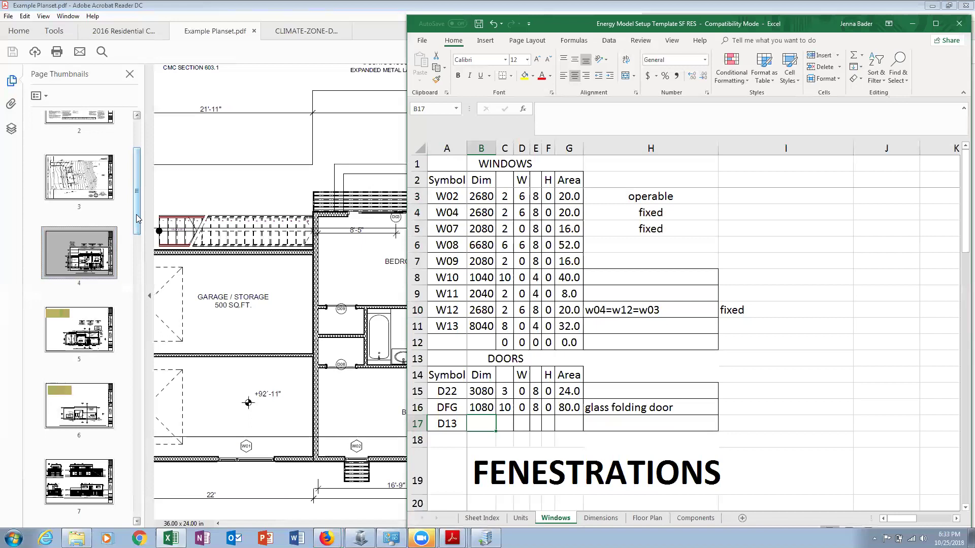
pyautogui.write('2680')
pyautogui.press('Return')
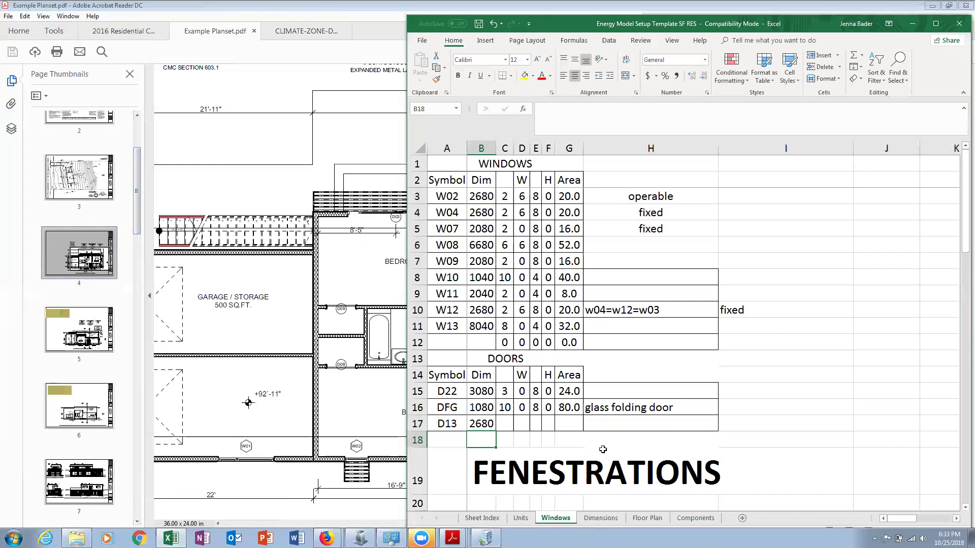
# Enter DW13 as the window symbol in row 12
pyautogui.click(436, 341)
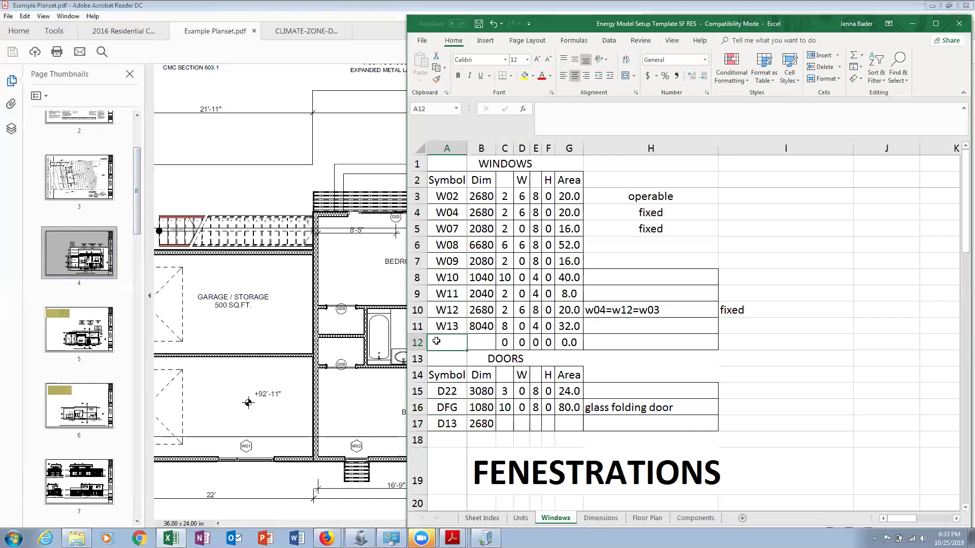
pyautogui.write('DW')
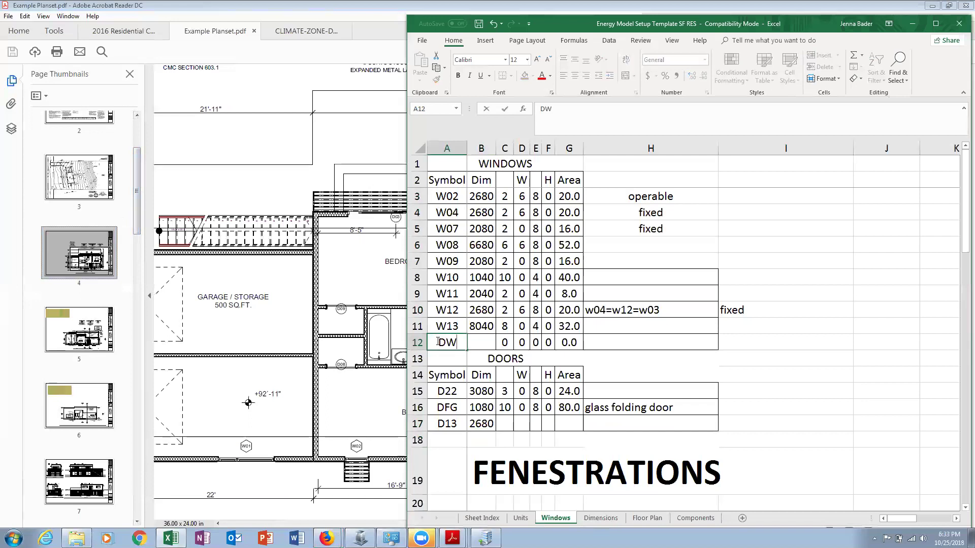
pyautogui.write('13')
pyautogui.click(476, 347)
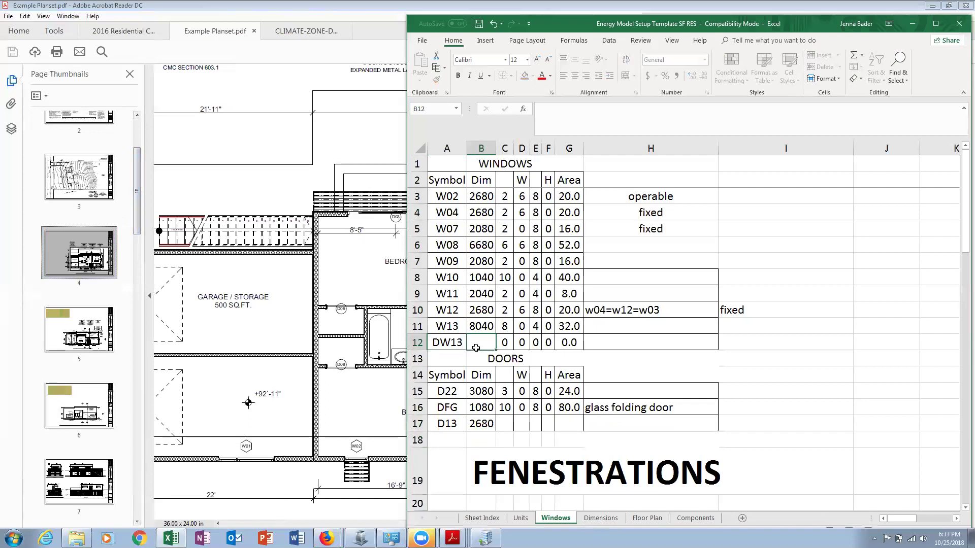
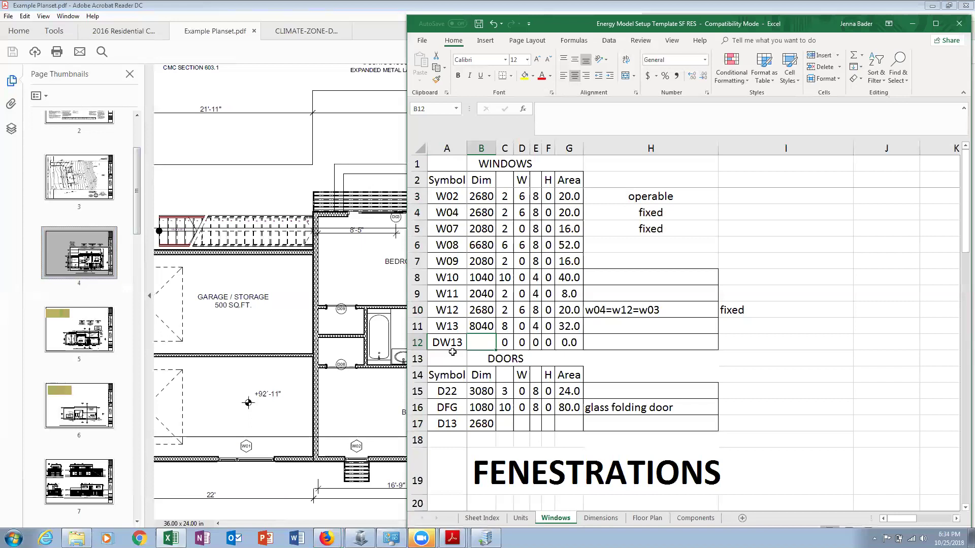
# Give DW13 dimension 2680 and the note 'window inside door 13= total door'
pyautogui.write('2680')
pyautogui.press('Return')
pyautogui.click(607, 342)
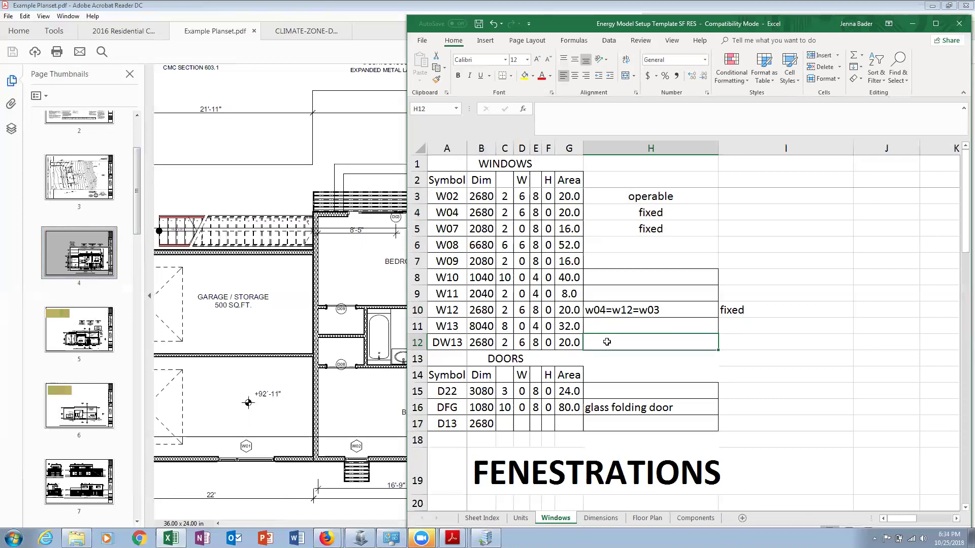
pyautogui.write('window inside door')
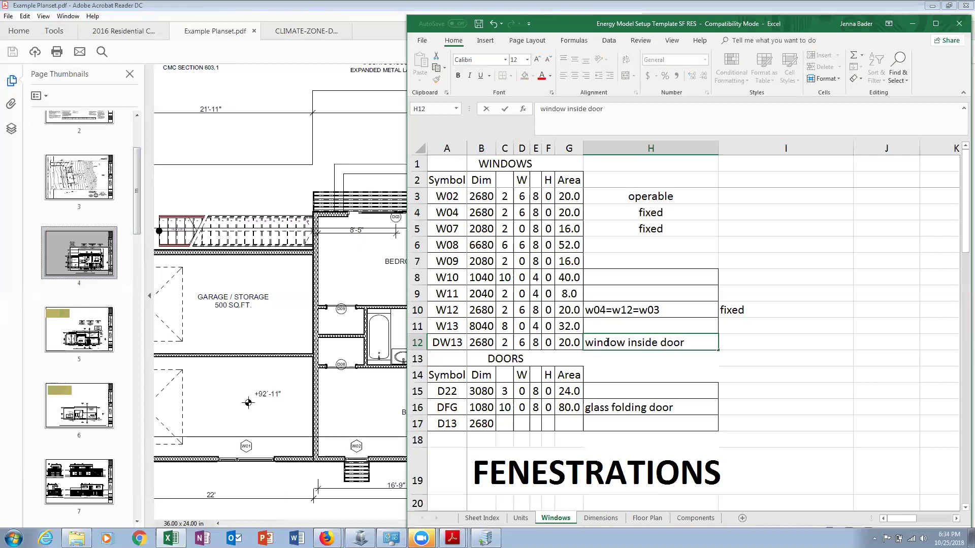
pyautogui.write(' 13')
pyautogui.press('Return')
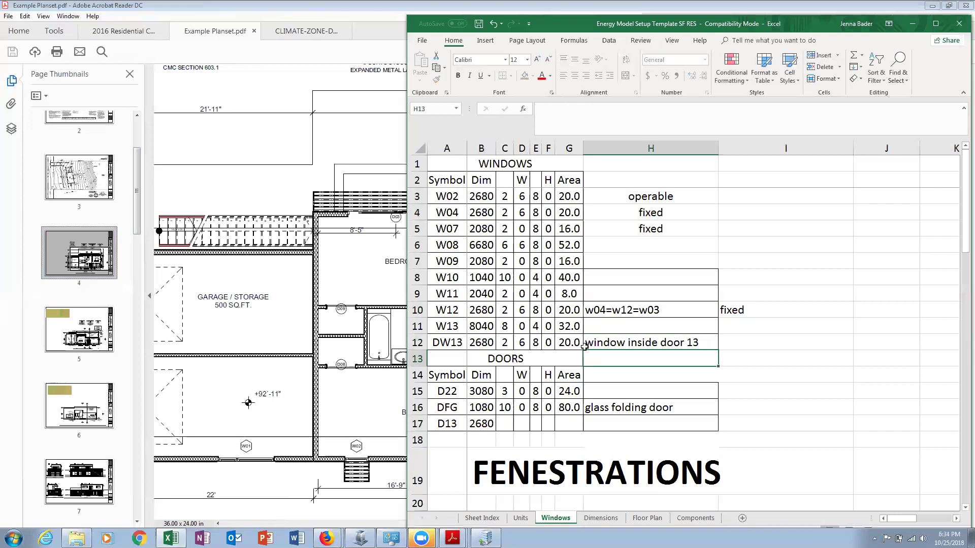
pyautogui.click(601, 337)
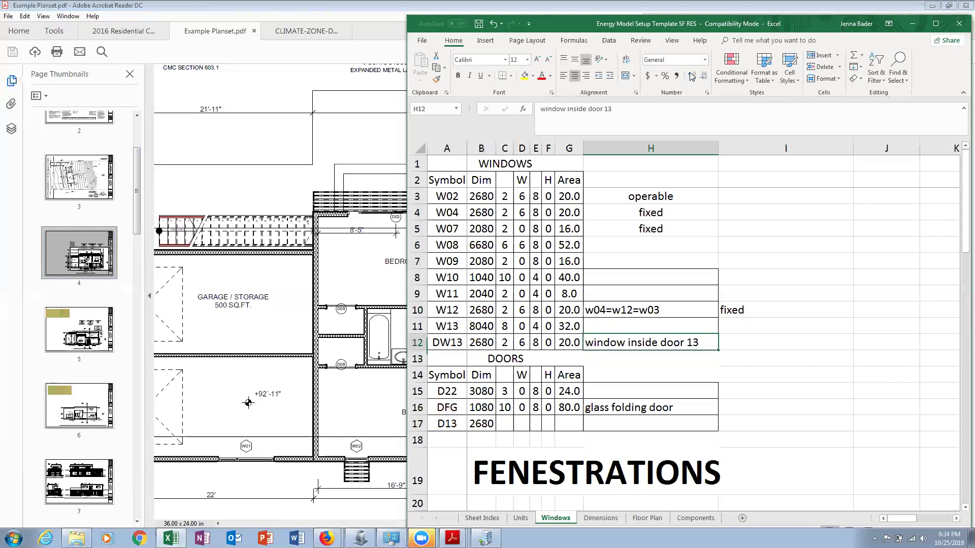
pyautogui.click(666, 108)
pyautogui.write('= total door')
pyautogui.press('Return')
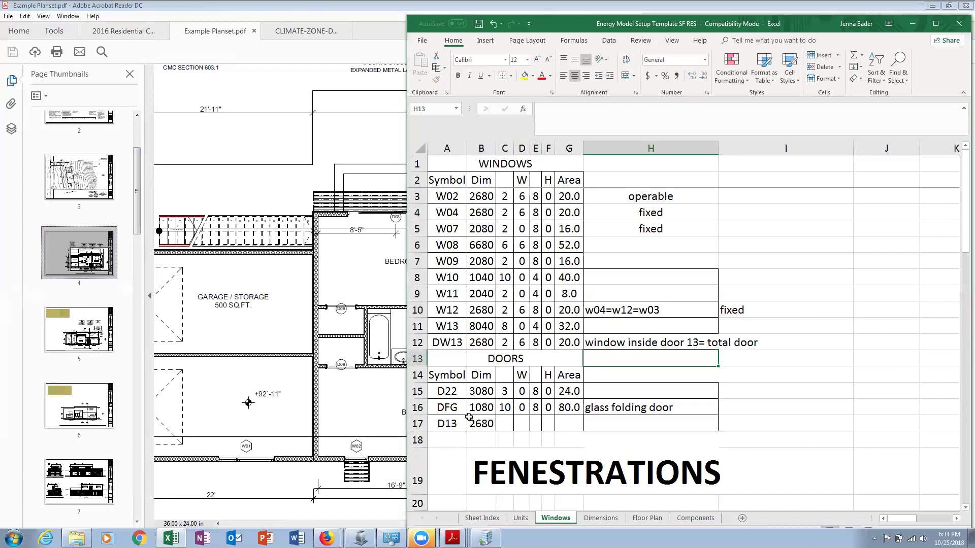
# Clear the D13 door symbol and its 2680 dimension, checking the floor plan
pyautogui.click(454, 425)
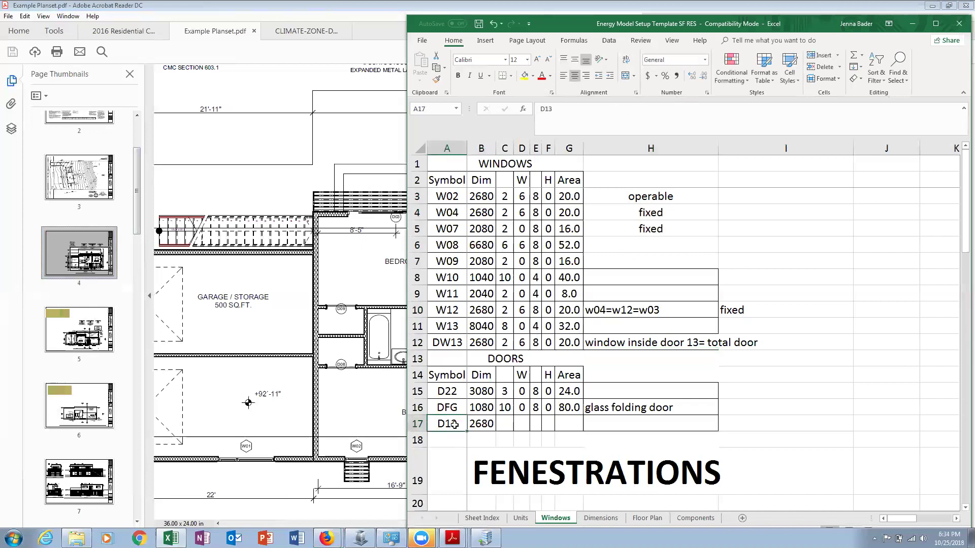
pyautogui.click(485, 425)
pyautogui.press('BackSpace')
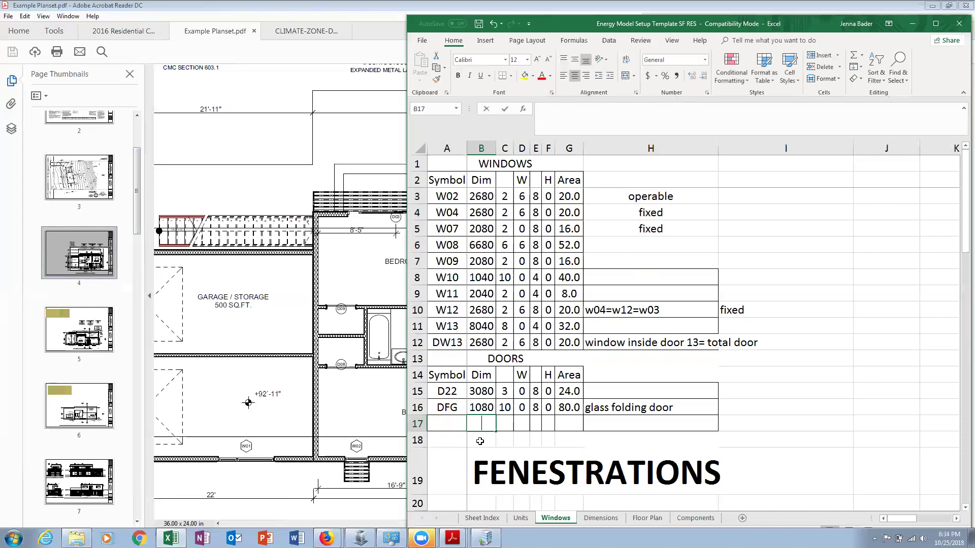
pyautogui.press('Return')
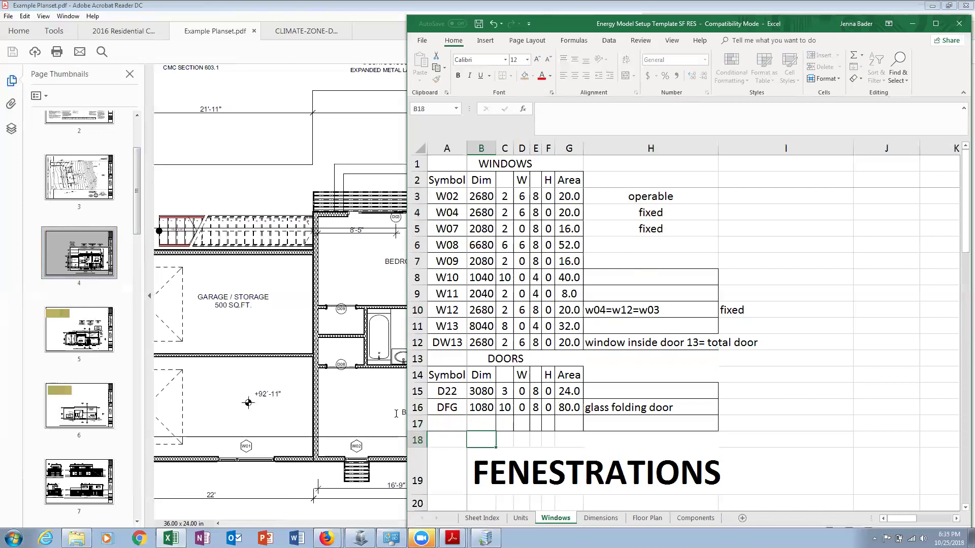
pyautogui.click(381, 409)
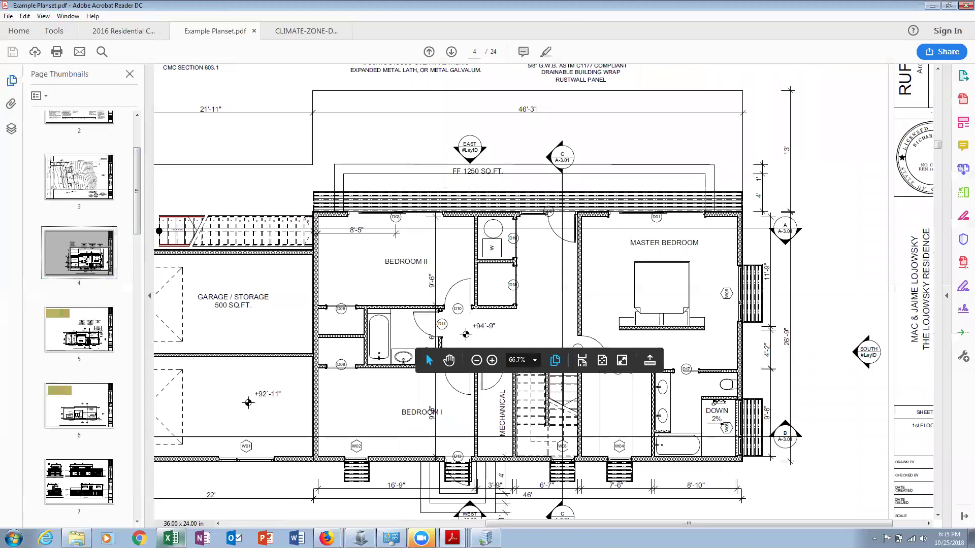
pyautogui.click(170, 538)
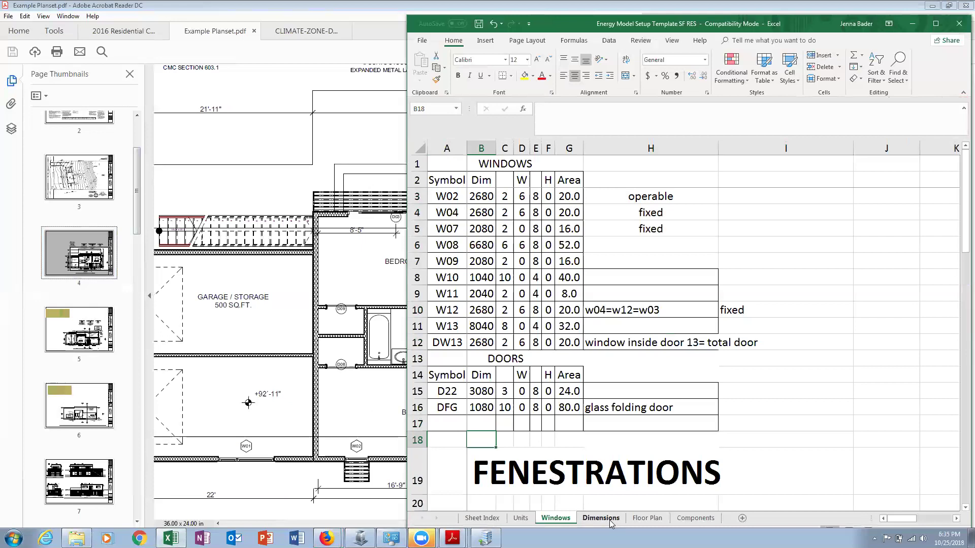
# On the Dimensions sheet, move the DIMENSIONS title down to B22
pyautogui.click(600, 517)
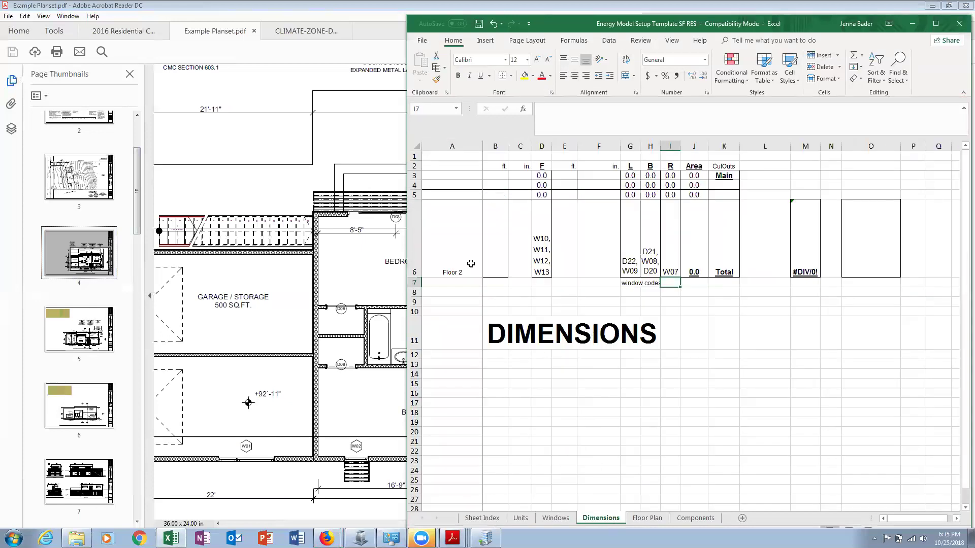
pyautogui.click(451, 165)
pyautogui.moveTo(451, 165); pyautogui.dragTo(570, 235)
pyautogui.click(504, 329)
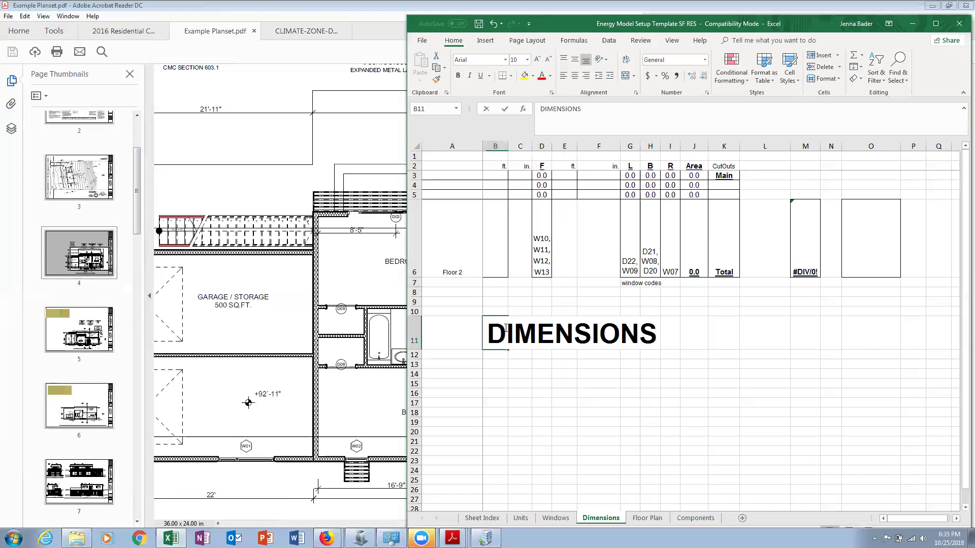
pyautogui.click(497, 438)
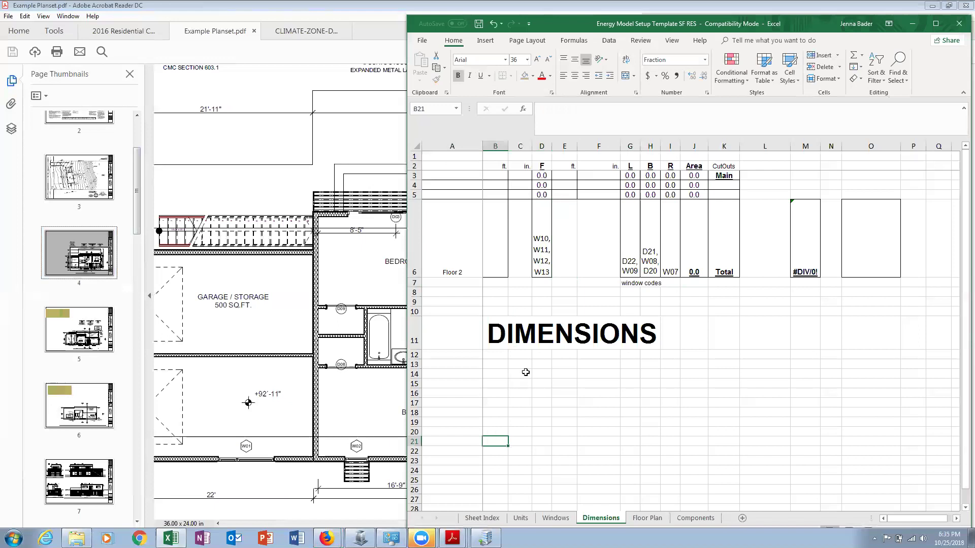
pyautogui.click(504, 384)
pyautogui.click(505, 335)
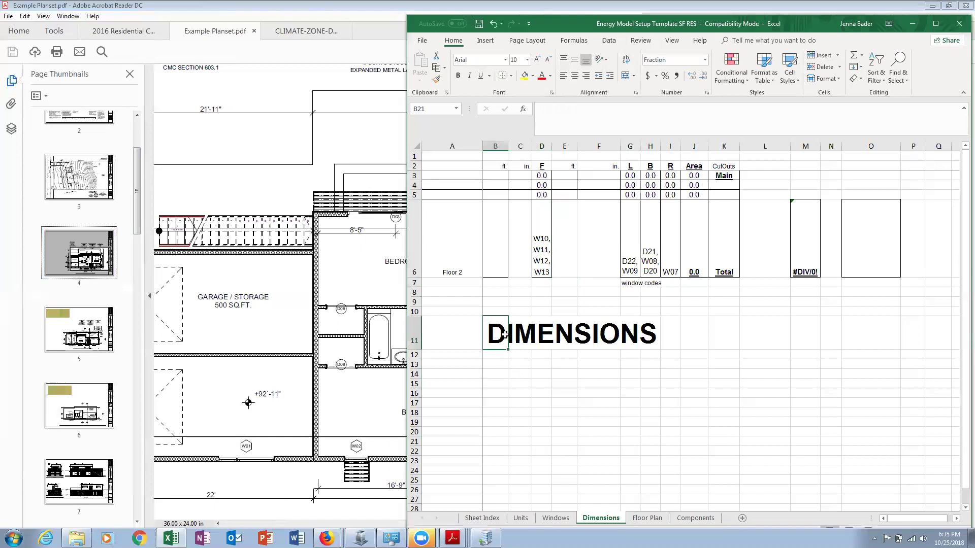
pyautogui.hotkey('ctrl', 'c')
pyautogui.click(502, 449)
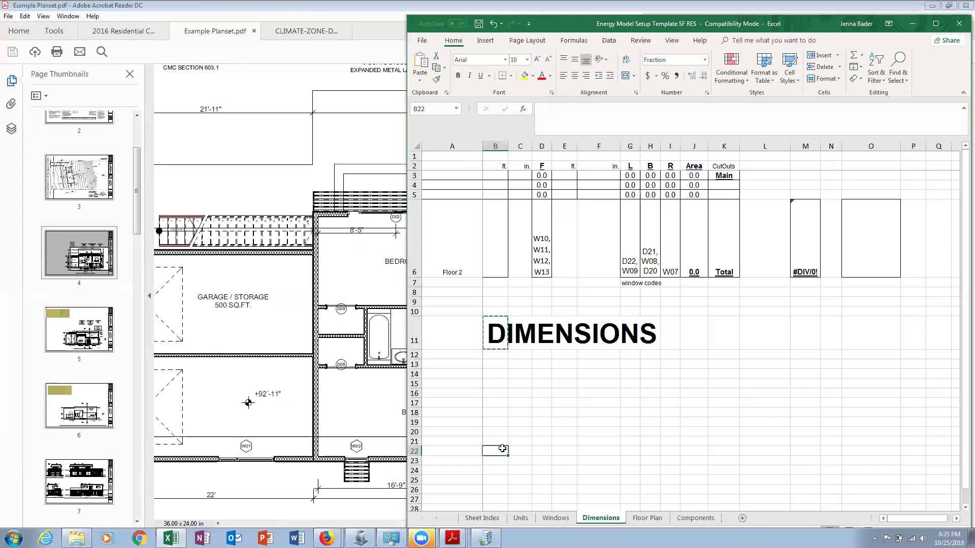
pyautogui.hotkey('ctrl', 'v')
# Duplicate the Floor 2 block at row 9 and relabel it Floor 1
pyautogui.moveTo(462, 165); pyautogui.dragTo(860, 280)
pyautogui.hotkey('ctrl', 'c')
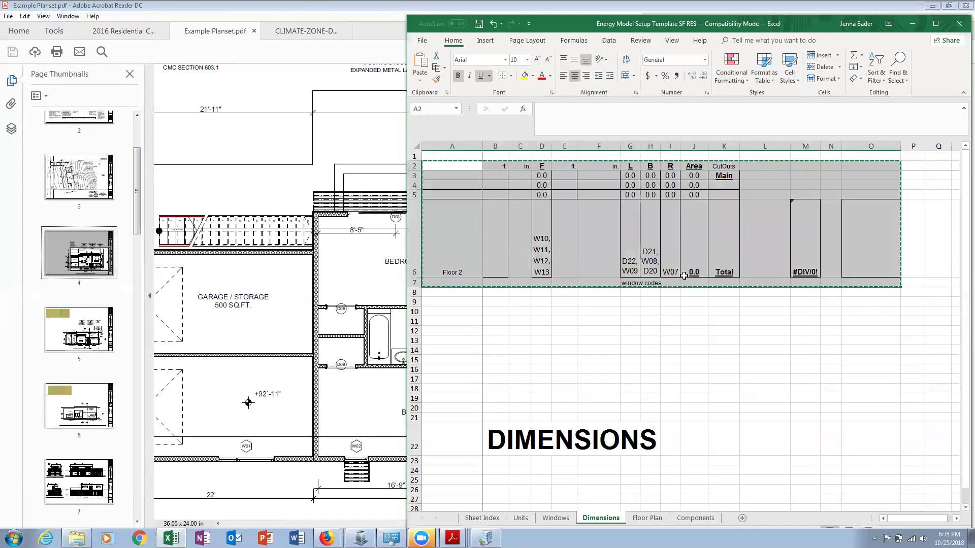
pyautogui.click(443, 300)
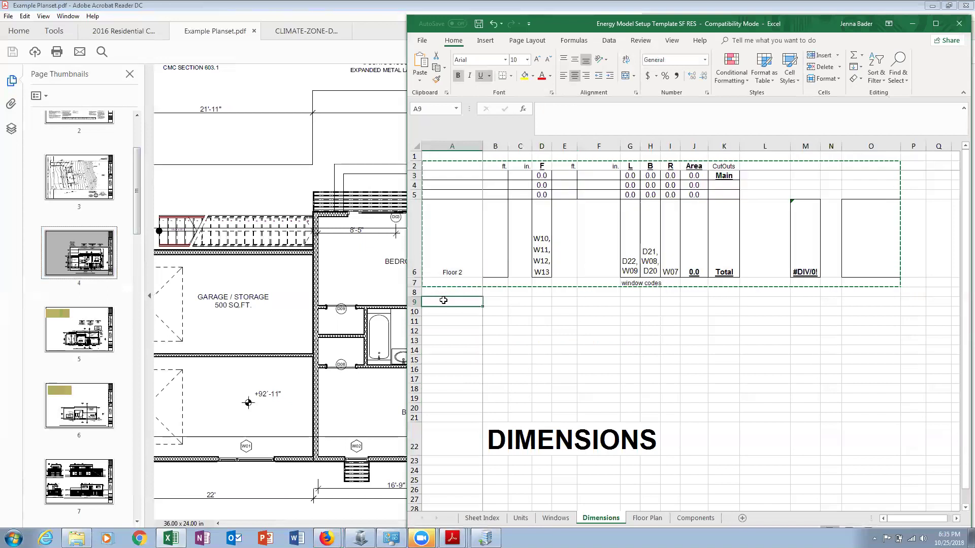
pyautogui.hotkey('ctrl', 'v')
pyautogui.click(454, 386)
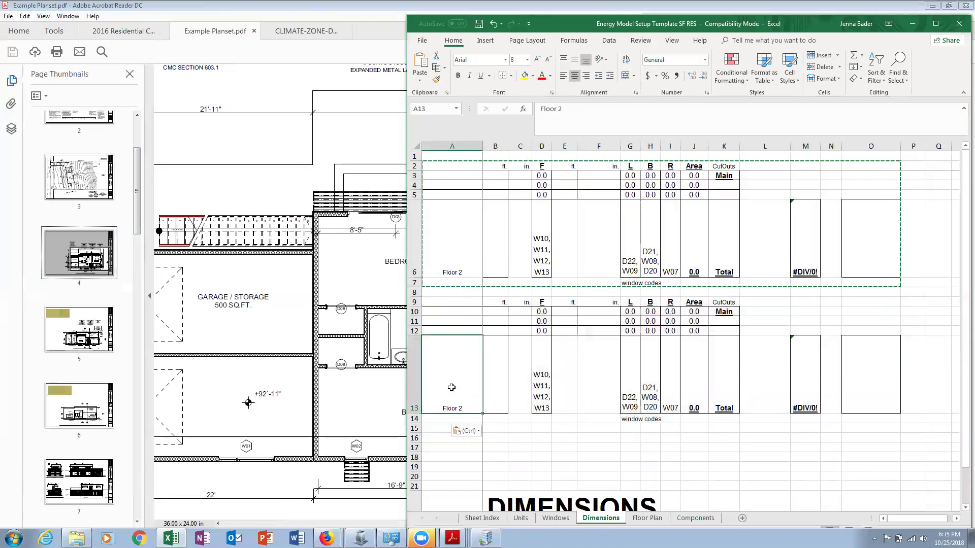
pyautogui.click(582, 109)
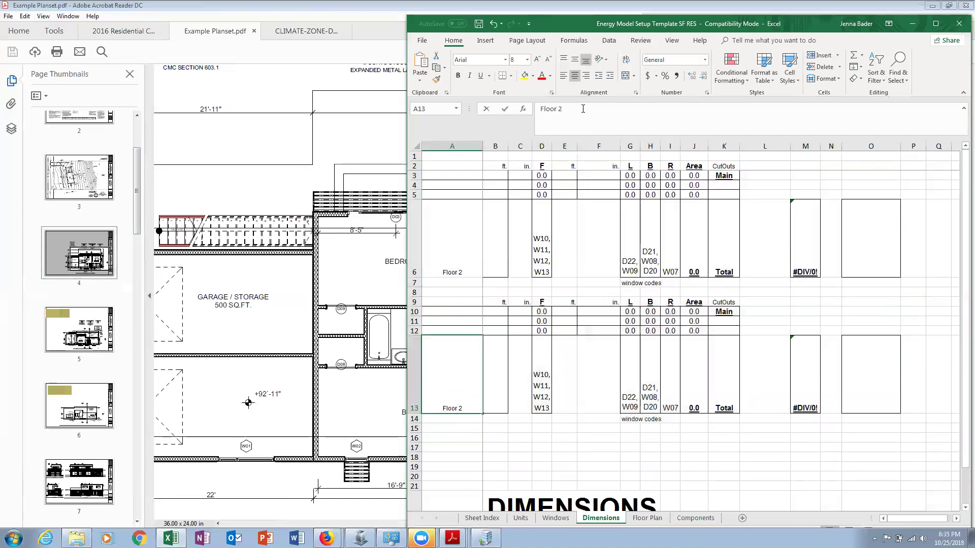
pyautogui.press('BackSpace')
pyautogui.write('1')
pyautogui.press('Return')
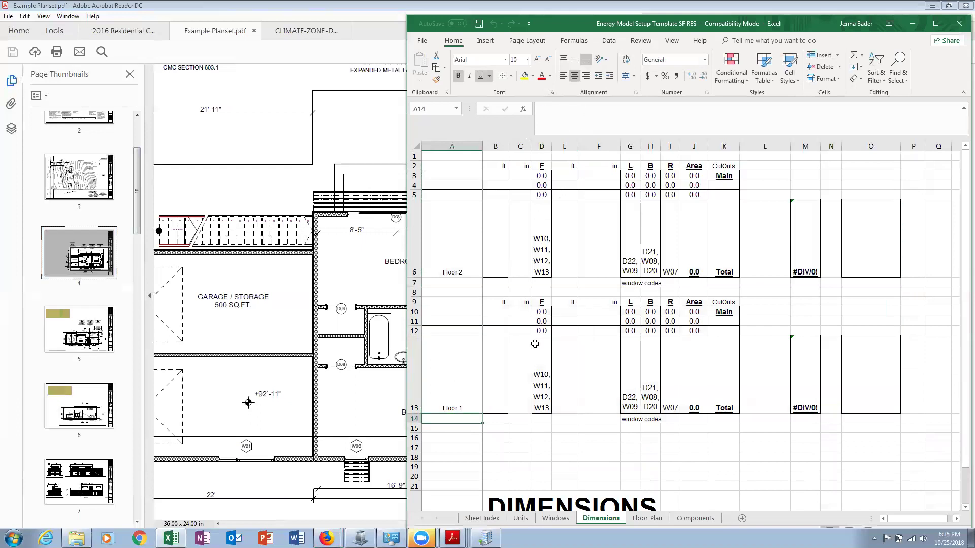
# Clear the copied front, left, back and right window codes in the Floor 1 block
pyautogui.click(535, 353)
pyautogui.press('BackSpace')
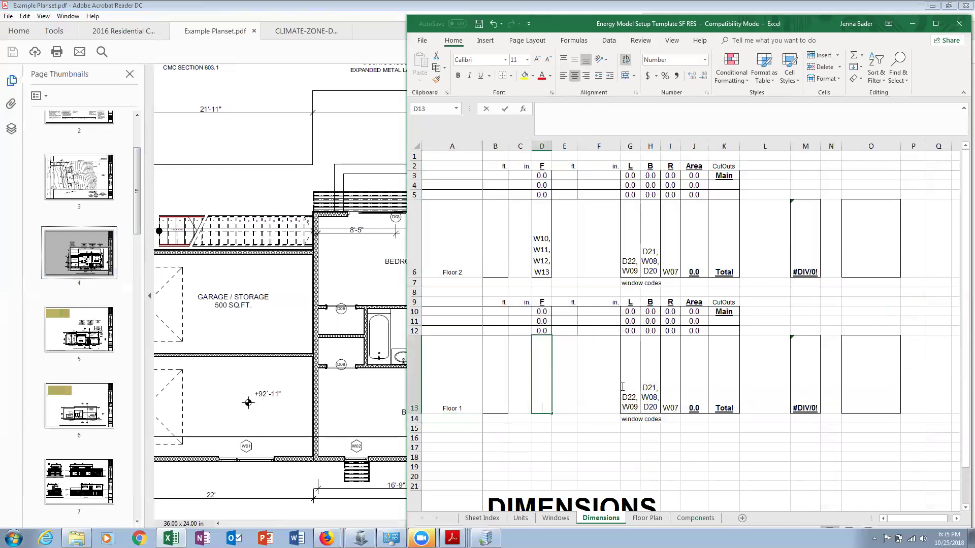
pyautogui.click(622, 387)
pyautogui.press('BackSpace')
pyautogui.click(648, 372)
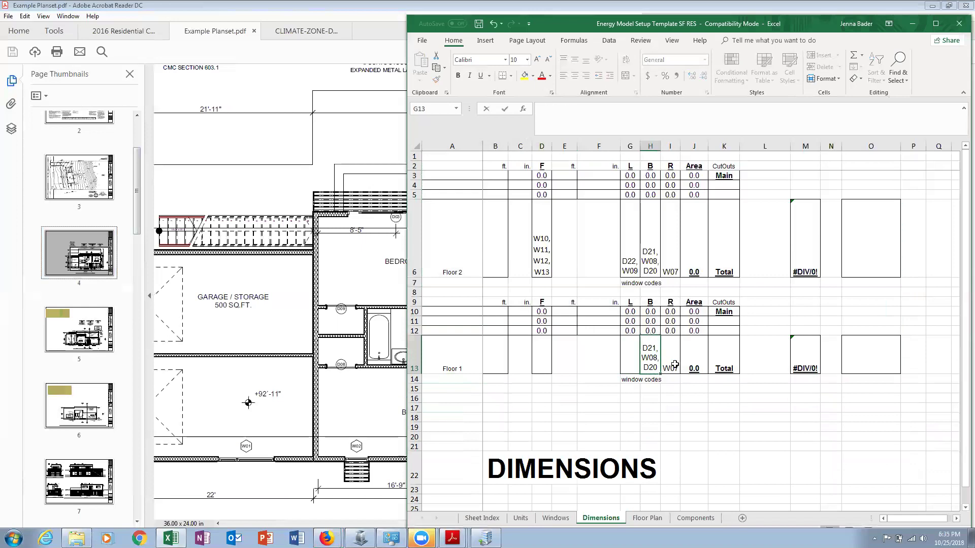
pyautogui.press('Delete')
pyautogui.click(674, 364)
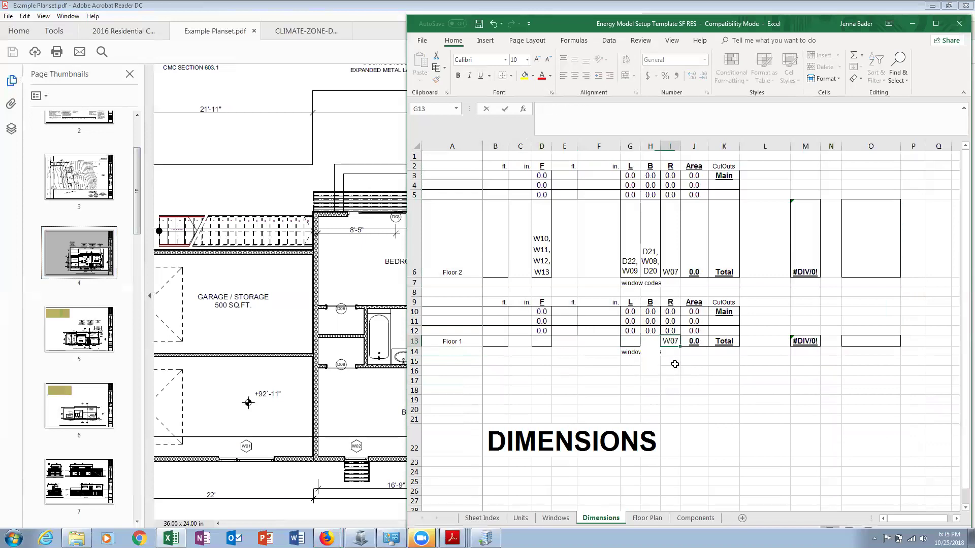
pyautogui.press('Delete')
pyautogui.click(542, 342)
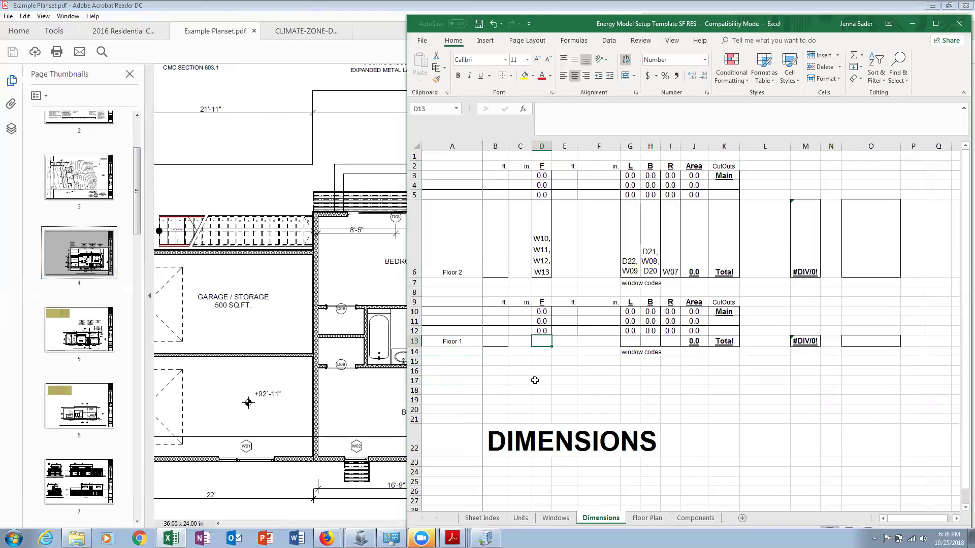
# Enter 'W01, W02, D13, W03, W04' as Floor 1's front window codes, checking the plan
pyautogui.write('w')
pyautogui.press('capslock')
pyautogui.press('BackSpace')
pyautogui.write('W')
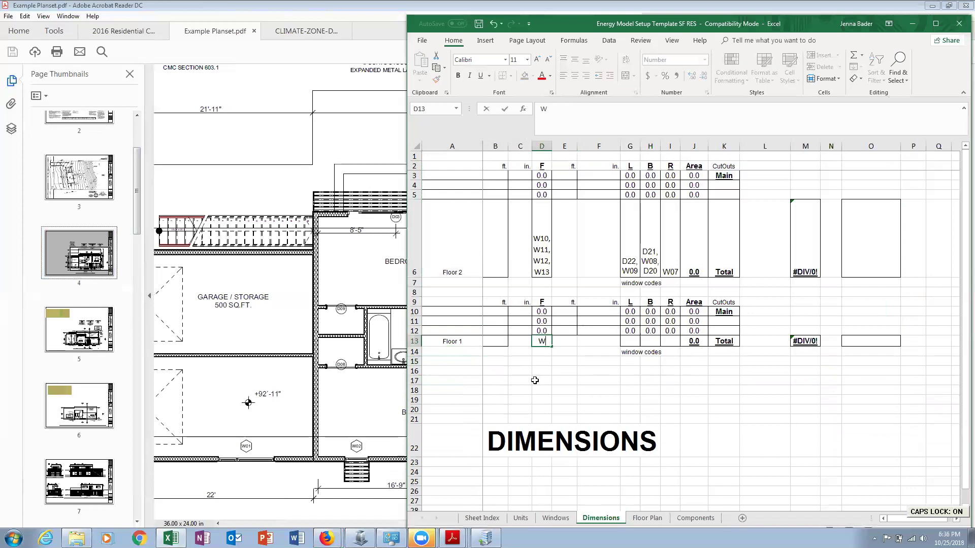
pyautogui.write('01, W02')
pyautogui.click(369, 374)
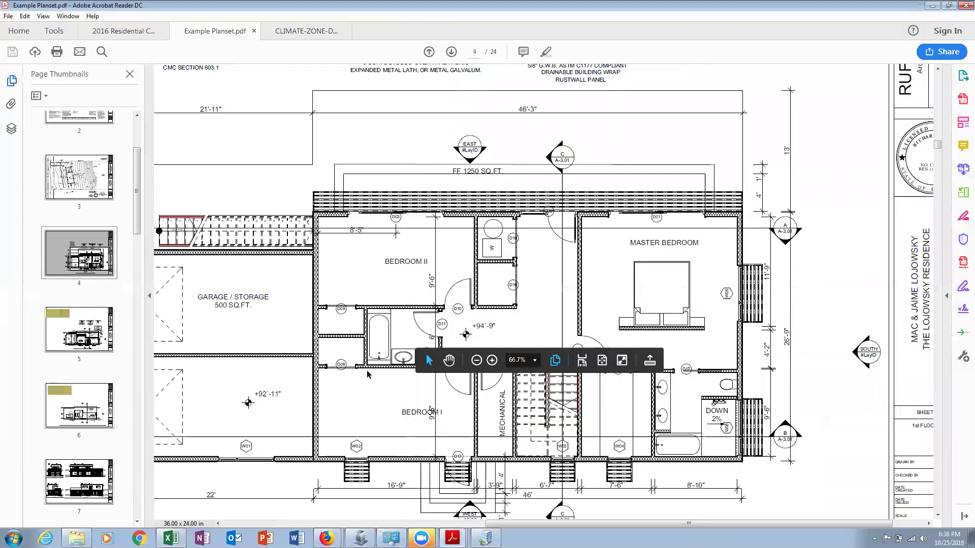
pyautogui.click(171, 538)
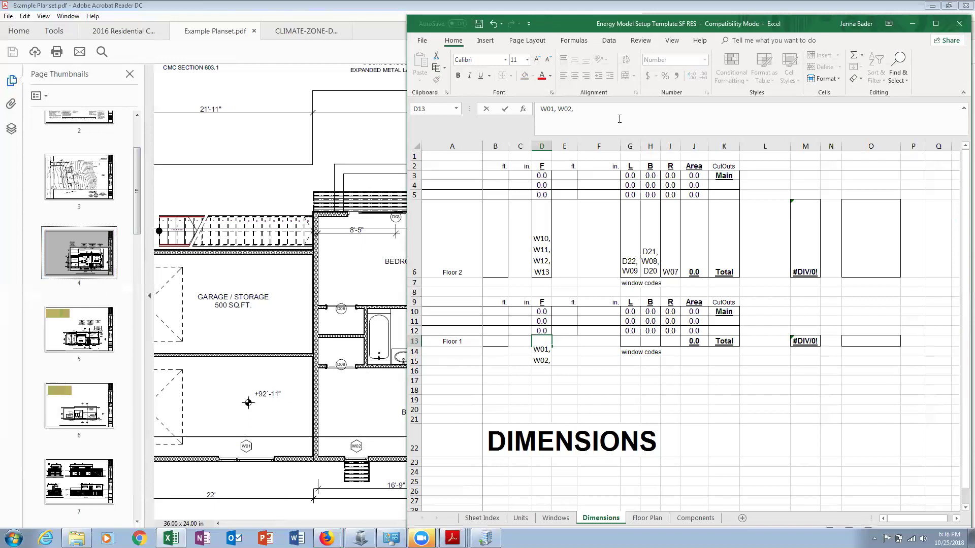
pyautogui.write('13, W03, W04')
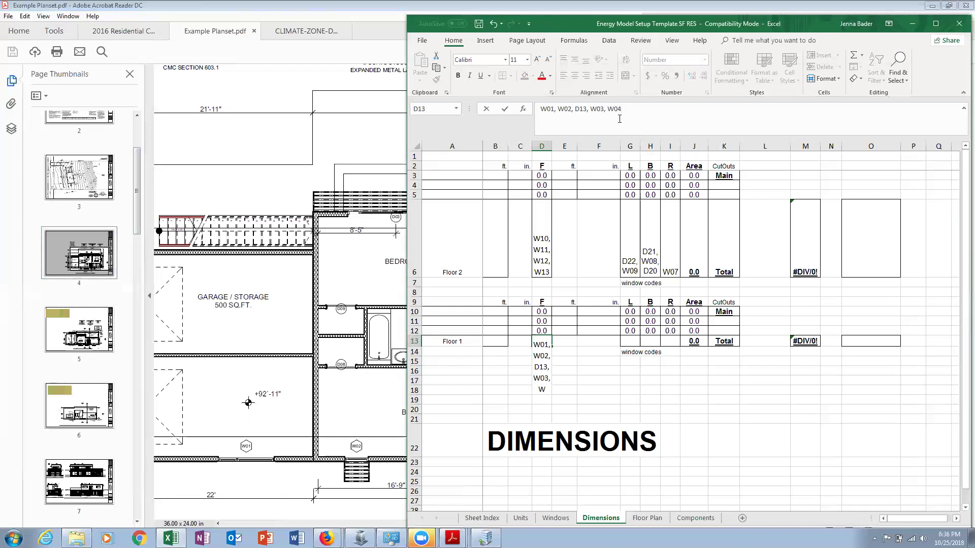
pyautogui.press('Return')
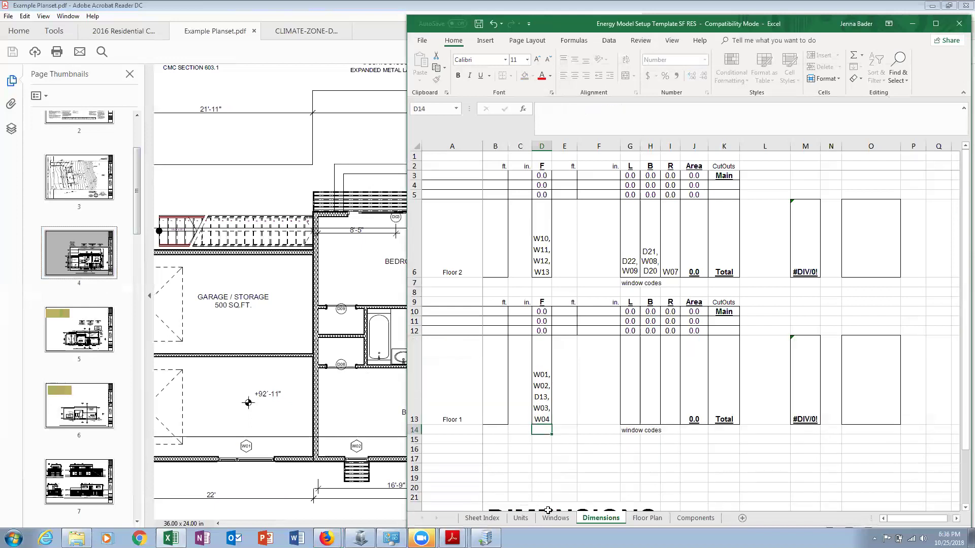
pyautogui.click(555, 517)
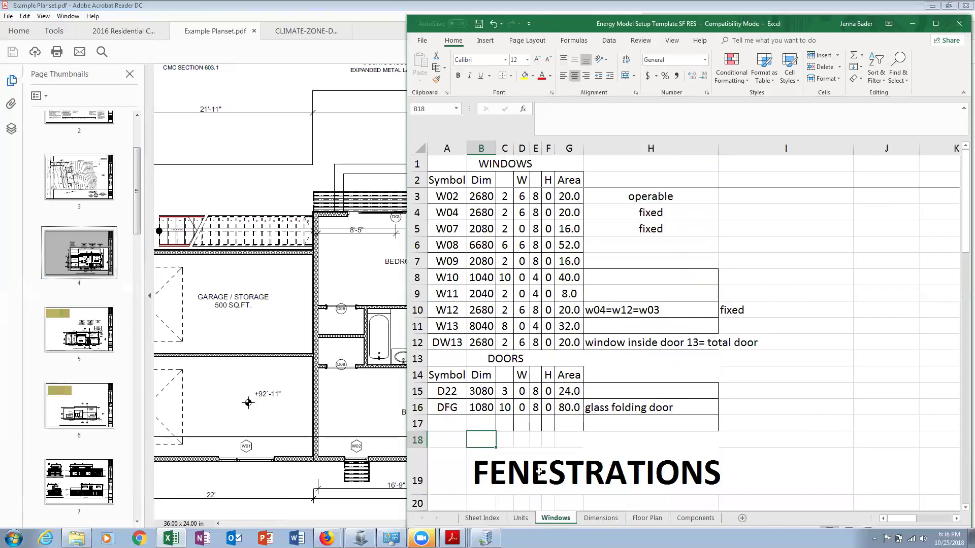
# Edit Floor 1's window codes in D13 to drop W01, leaving W02, D13, W03, W04
pyautogui.click(416, 196)
pyautogui.rightClick(417, 196)
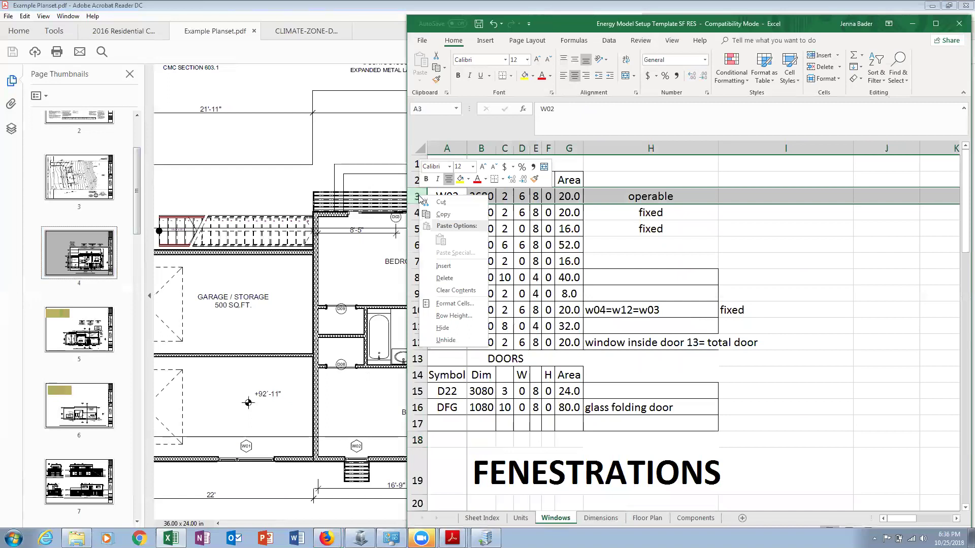
pyautogui.click(705, 245)
pyautogui.click(704, 245)
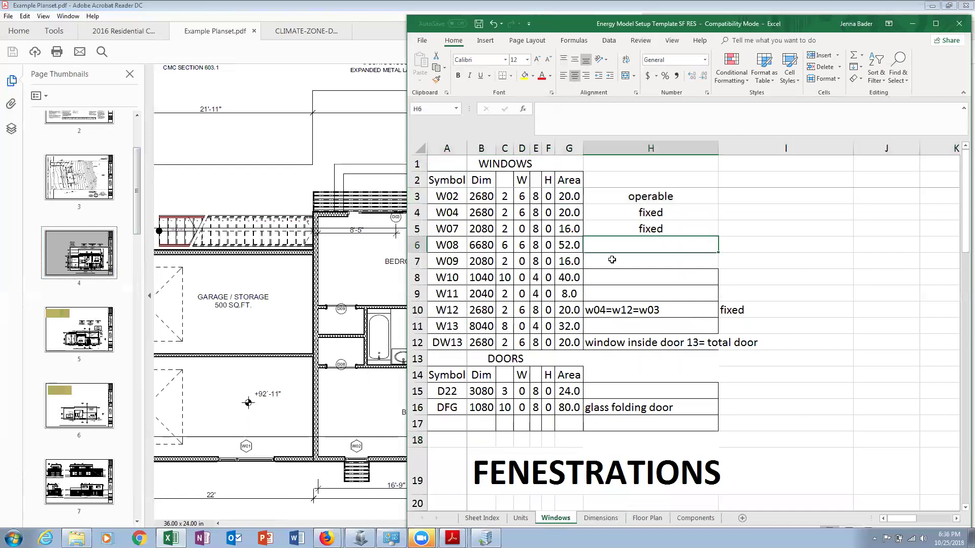
pyautogui.click(600, 518)
pyautogui.click(543, 386)
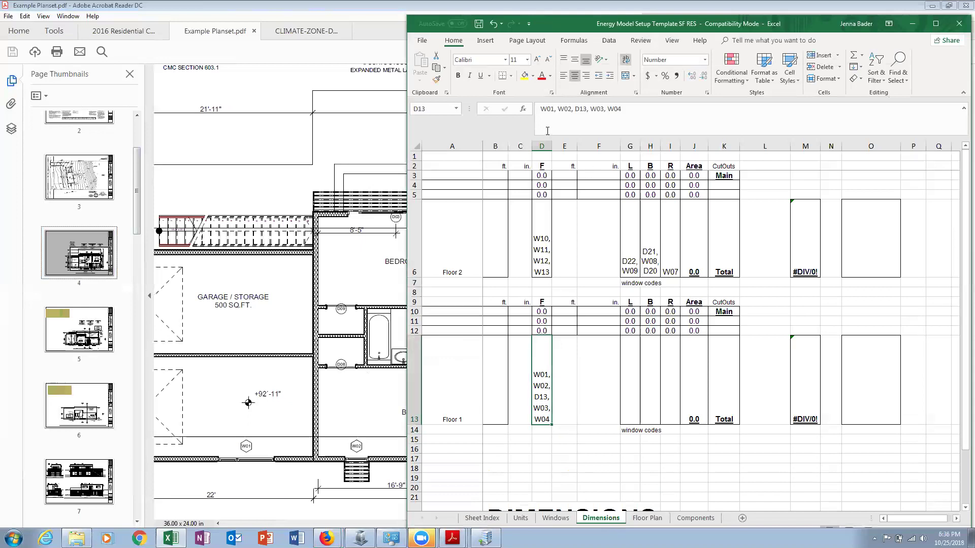
pyautogui.click(560, 109)
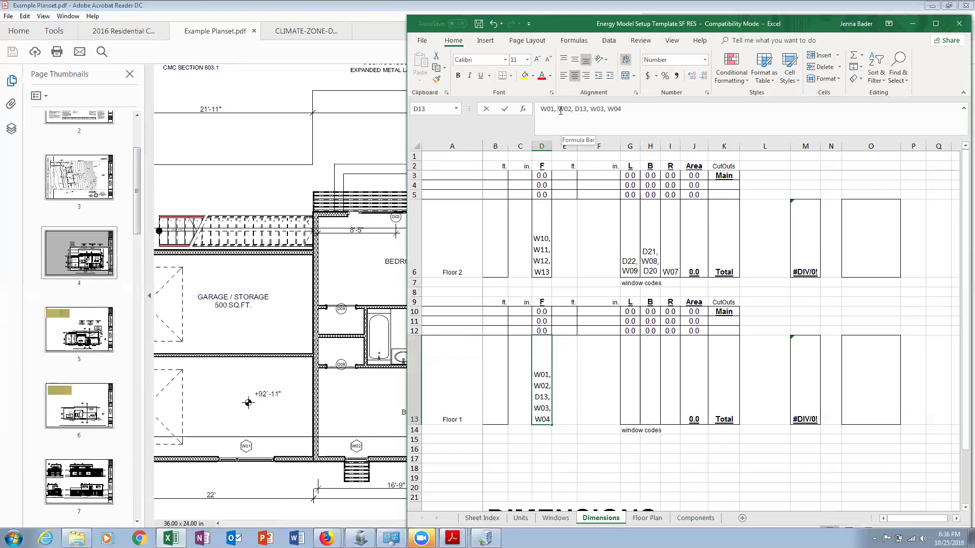
pyautogui.press('BackSpace')
pyautogui.press('BackSpace')
pyautogui.press('BackSpace')
pyautogui.press('BackSpace')
pyautogui.press('BackSpace')
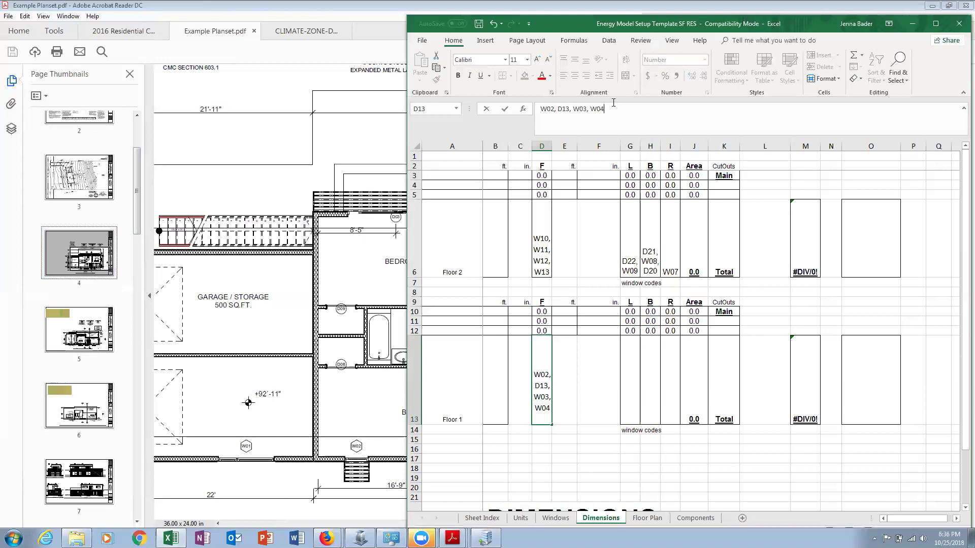
pyautogui.press('Return')
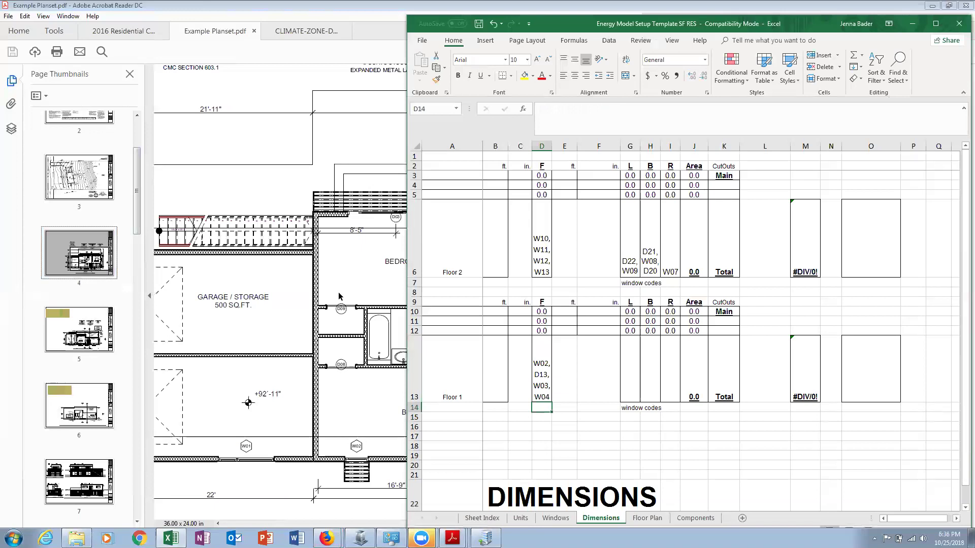
pyautogui.click(295, 314)
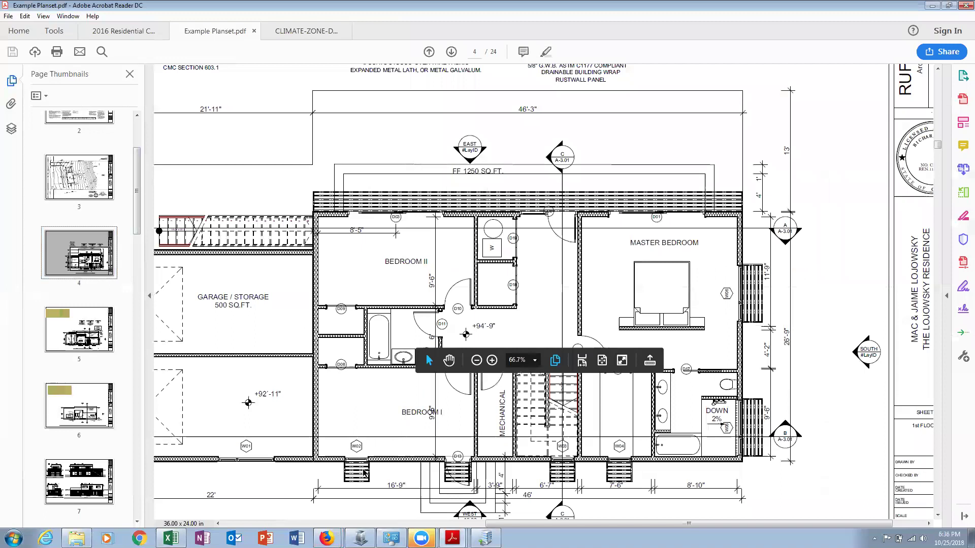
# Glance at the EnergyPro project, minimize it, and return to the Excel workbook
pyautogui.click(493, 537)
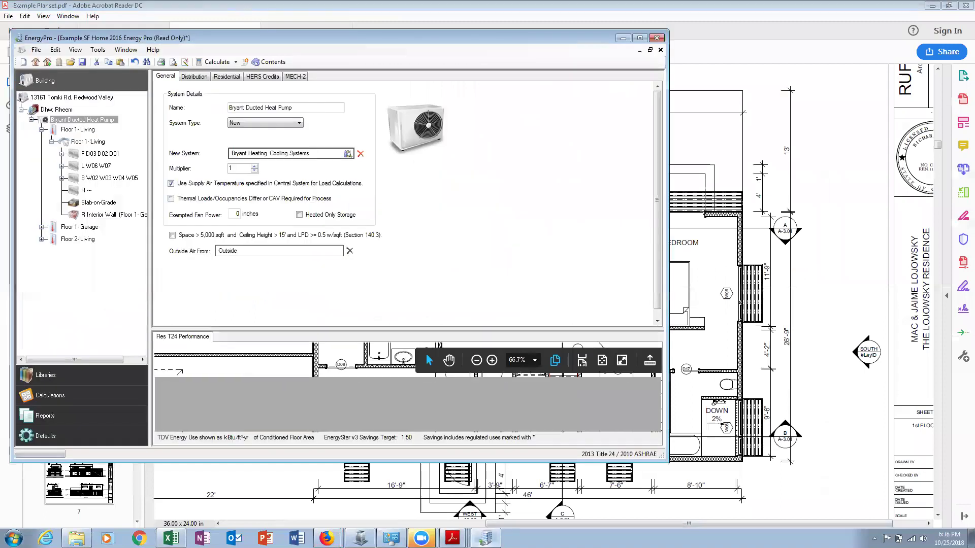
pyautogui.click(623, 38)
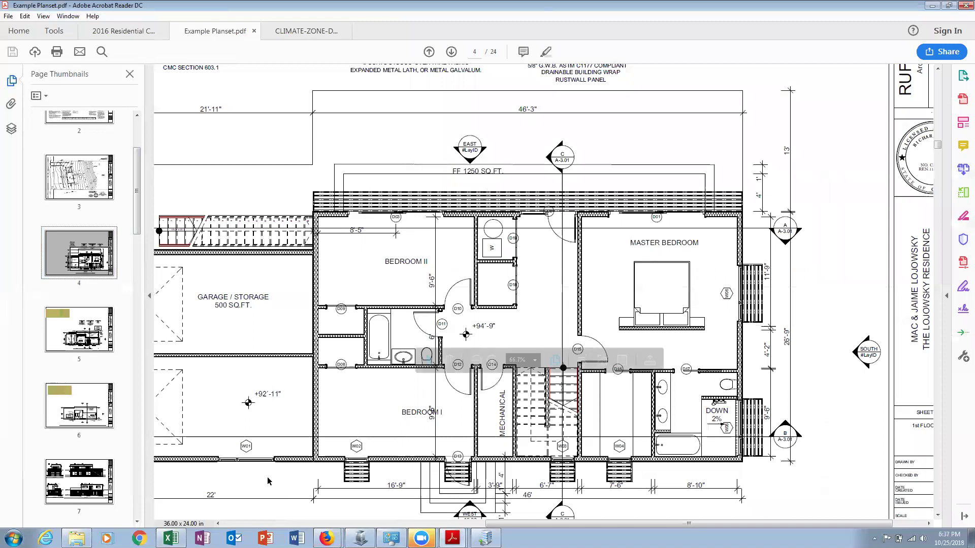
pyautogui.click(171, 538)
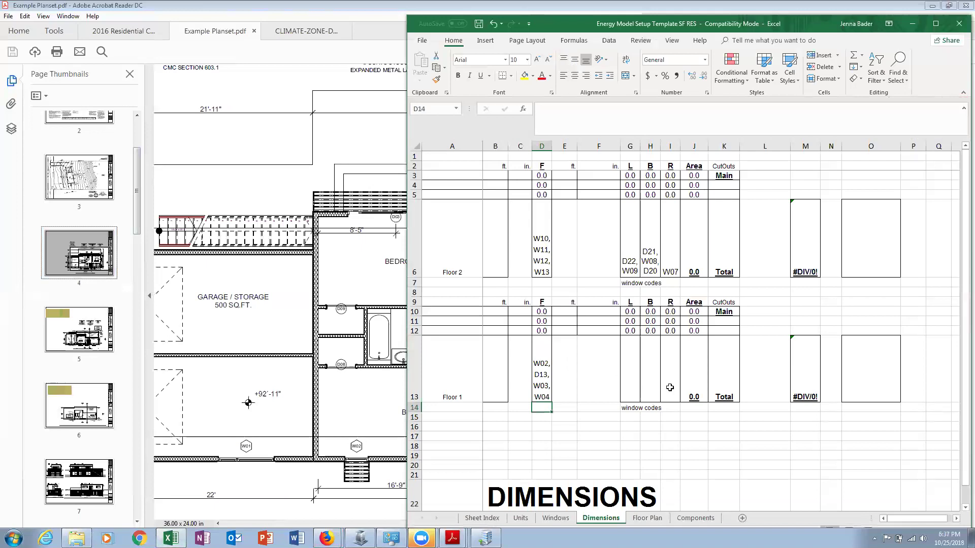
# Enter 'W05, W06' in Floor 1's R-side cell I13 and wrap its text
pyautogui.click(670, 387)
pyautogui.write('W05, W06')
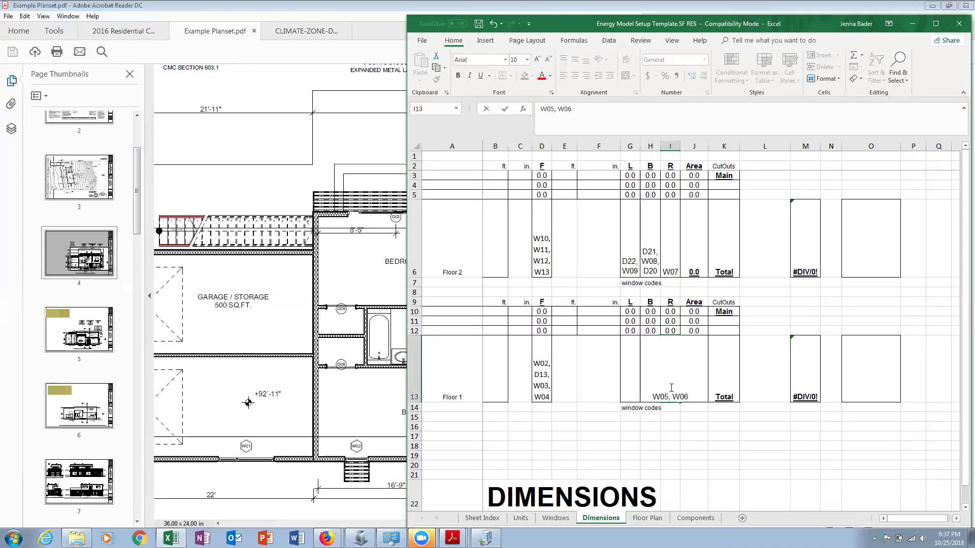
pyautogui.press('Return')
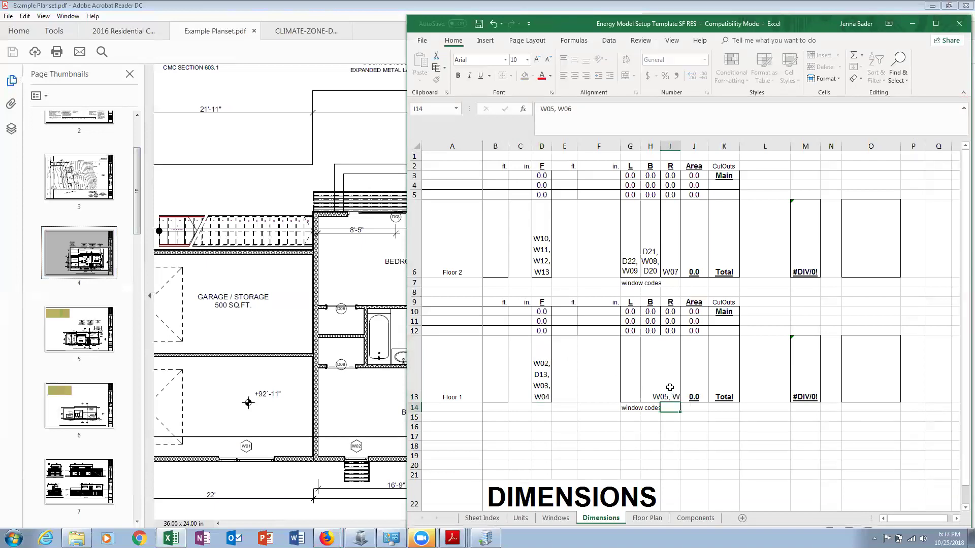
pyautogui.click(670, 388)
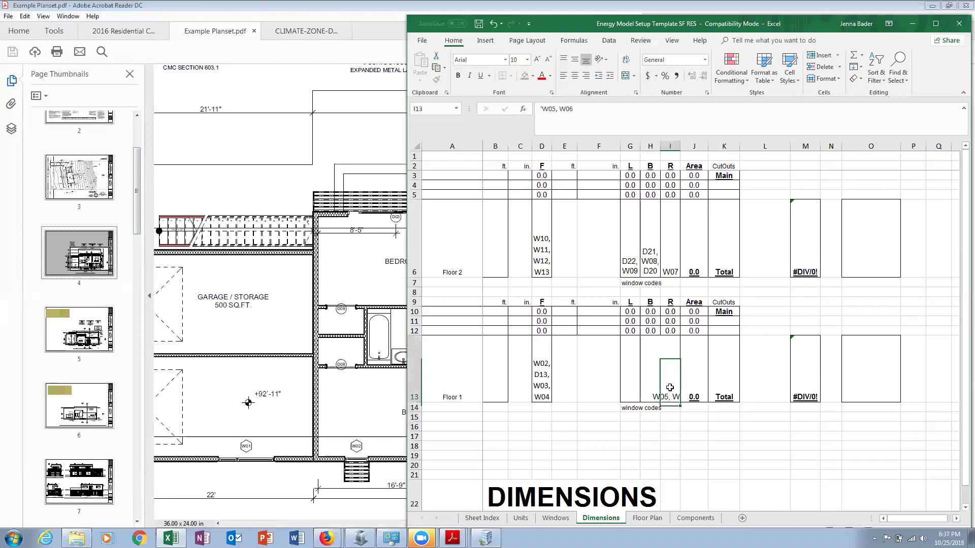
pyautogui.click(626, 59)
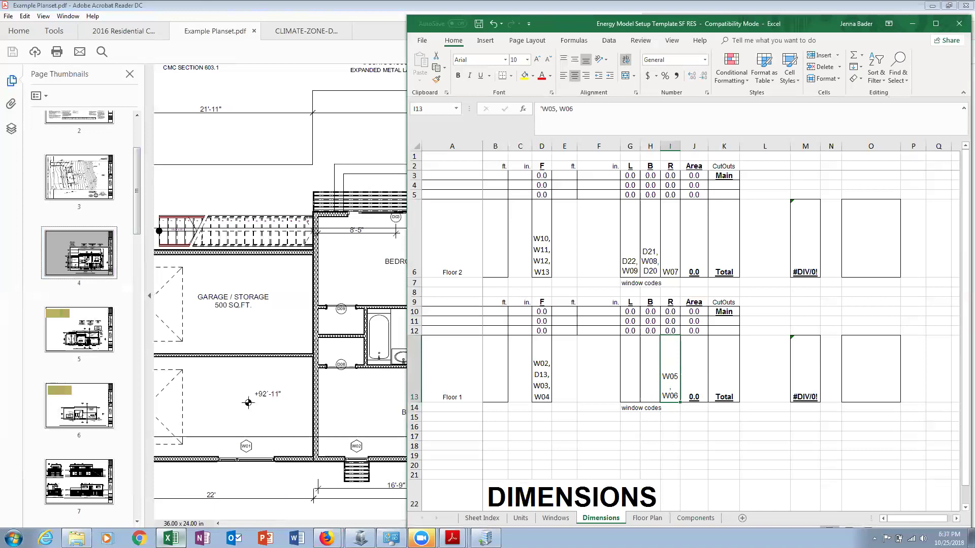
pyautogui.moveTo(171, 537)
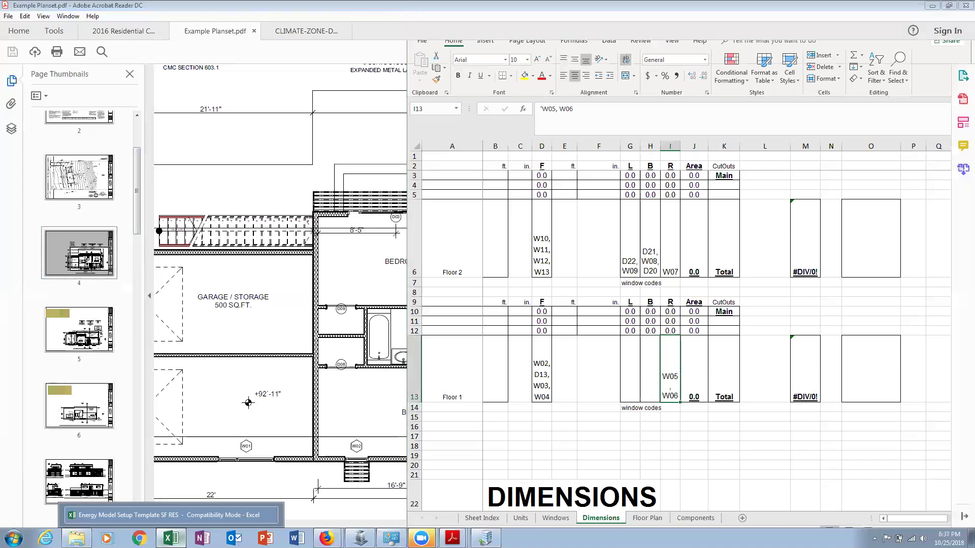
pyautogui.click(222, 520)
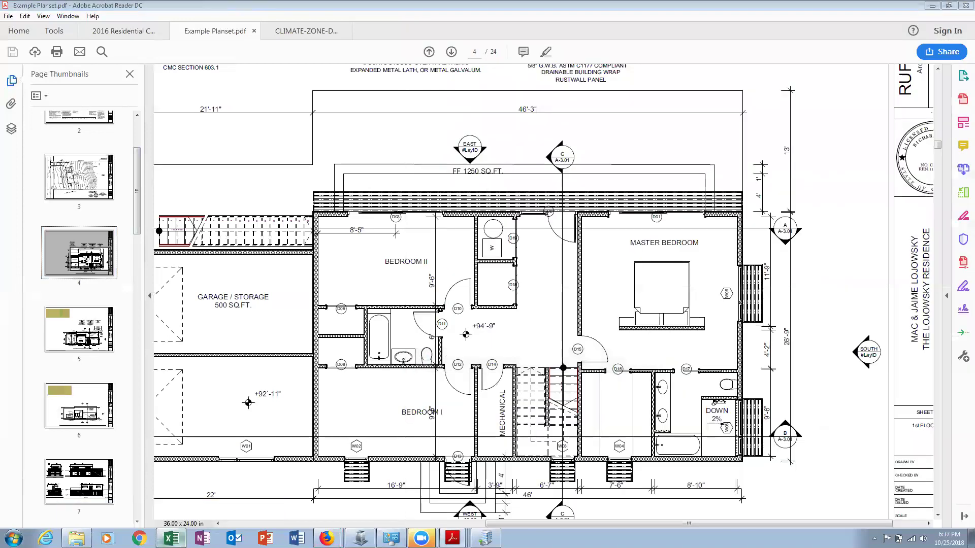
pyautogui.hotkey('alt', 'Tab')
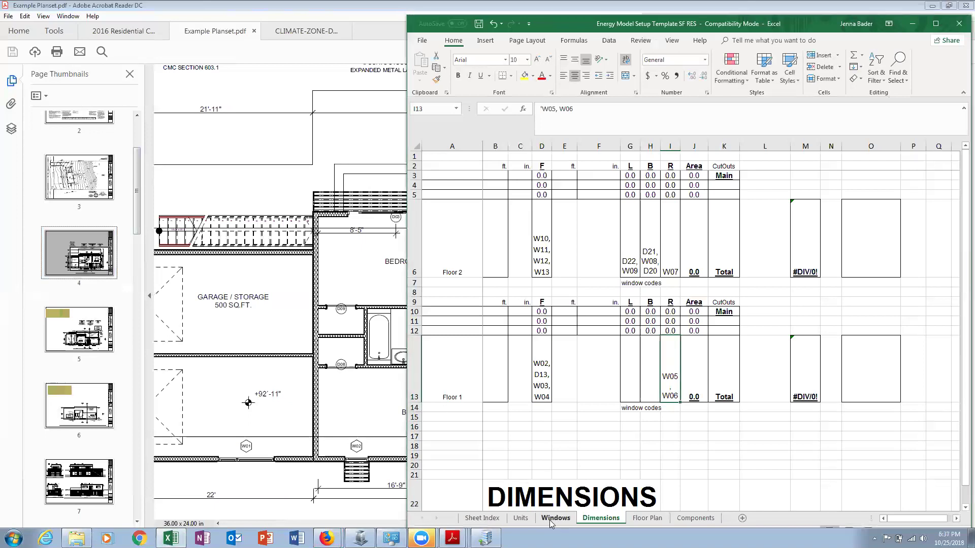
pyautogui.click(554, 518)
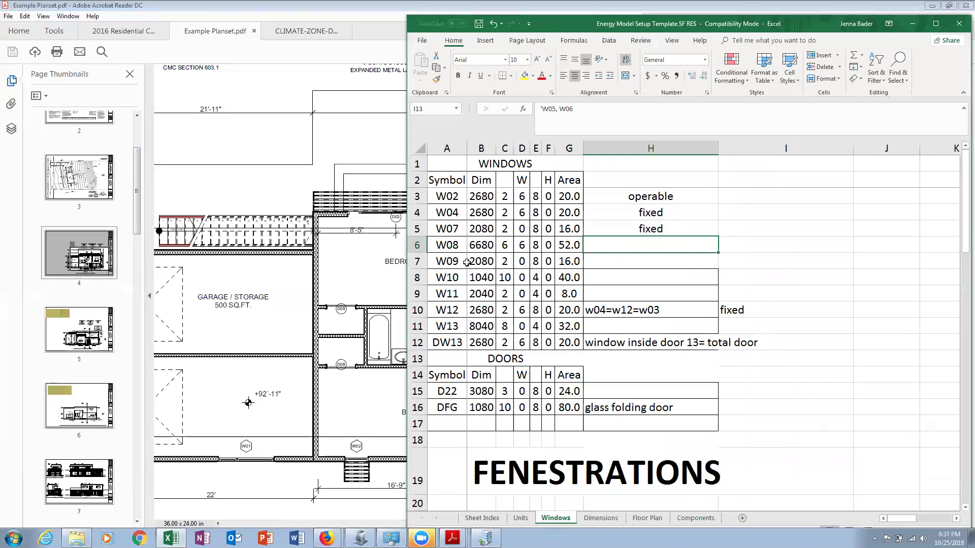
# Insert two blank rows above W07 in the Windows table
pyautogui.click(416, 229)
pyautogui.rightClick(416, 229)
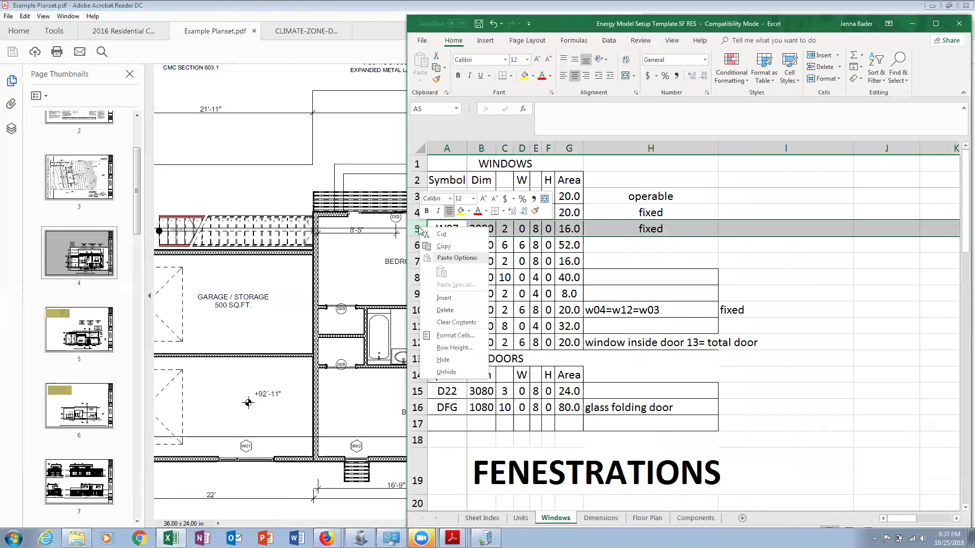
pyautogui.click(456, 298)
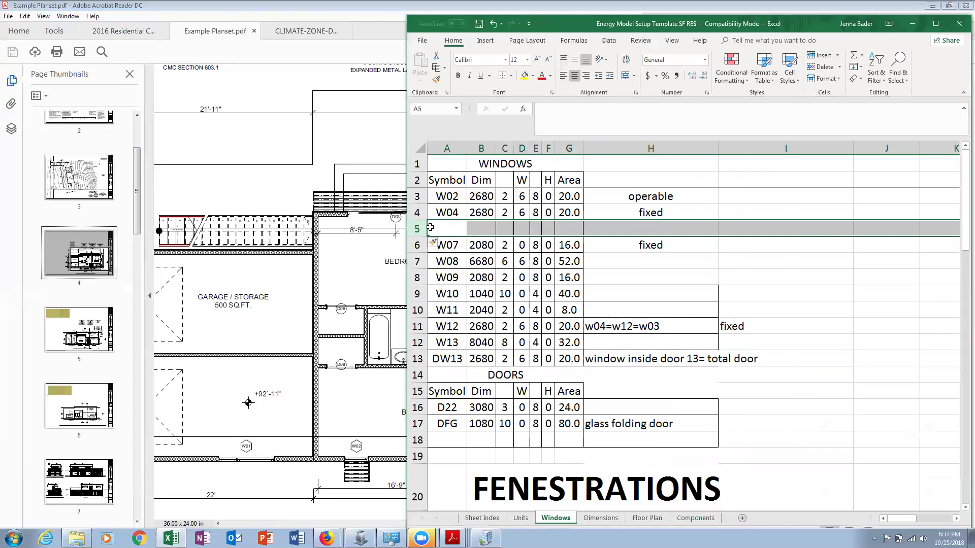
pyautogui.rightClick(417, 229)
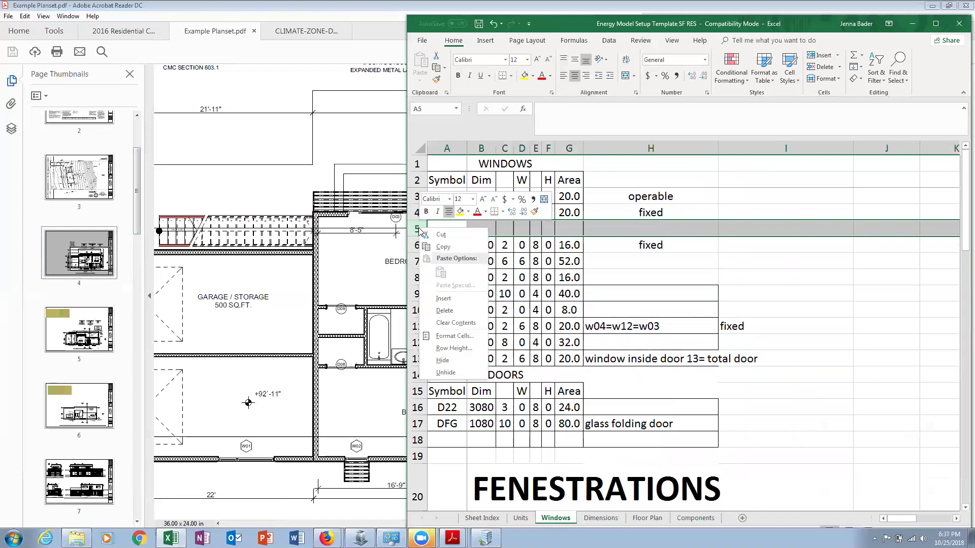
pyautogui.click(455, 298)
# Enter W05 with dimension 6030 and fill W04's size and area formulas into rows 5–6
pyautogui.click(452, 230)
pyautogui.write('W05')
pyautogui.press('Tab')
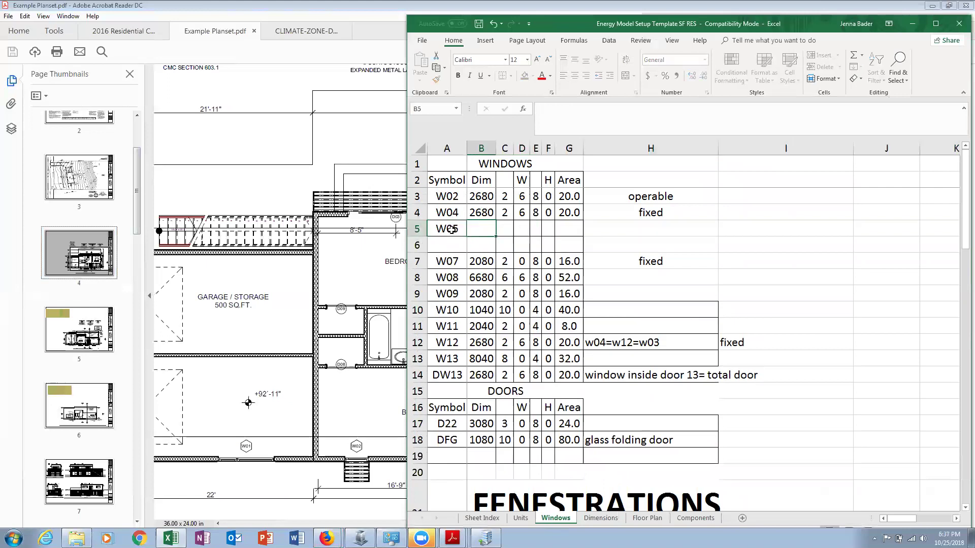
pyautogui.write('603')
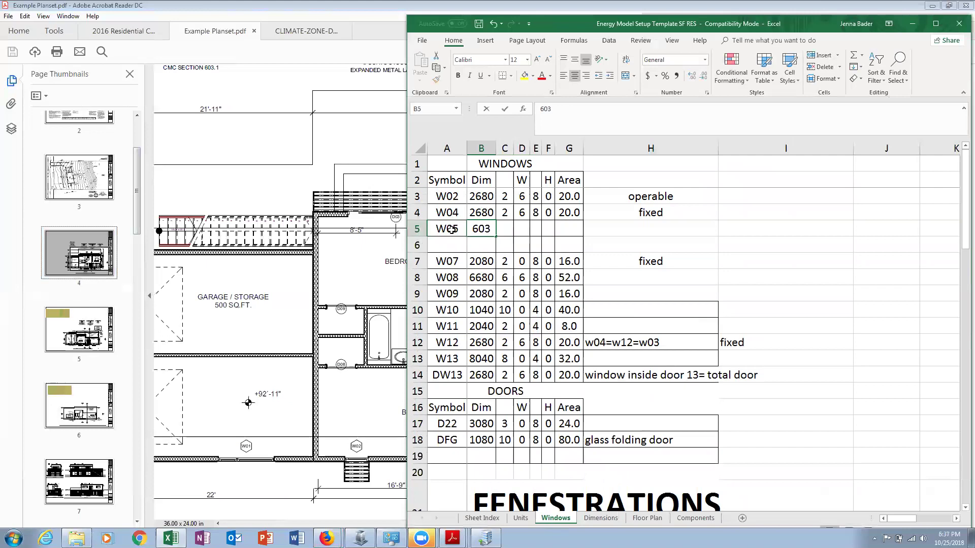
pyautogui.write('0')
pyautogui.moveTo(505, 213); pyautogui.dragTo(575, 247)
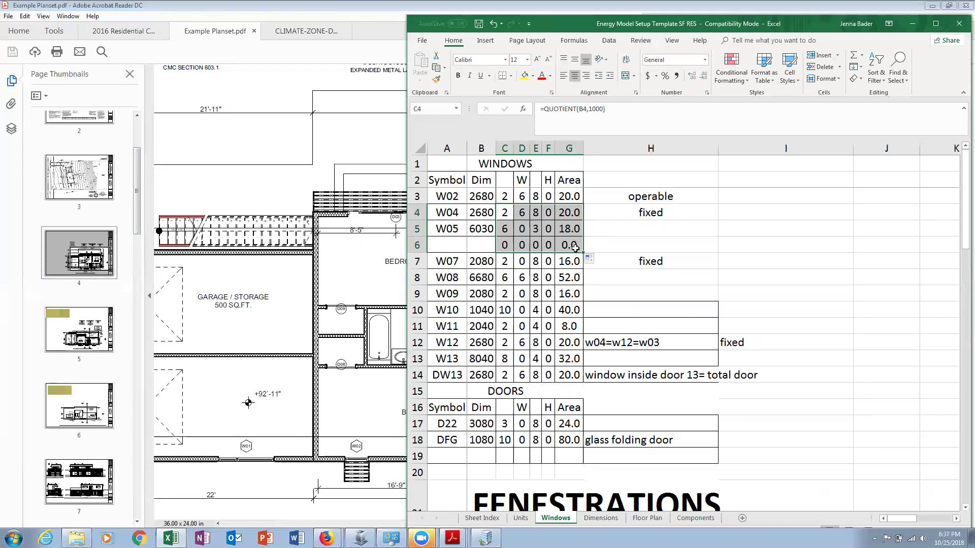
pyautogui.click(632, 228)
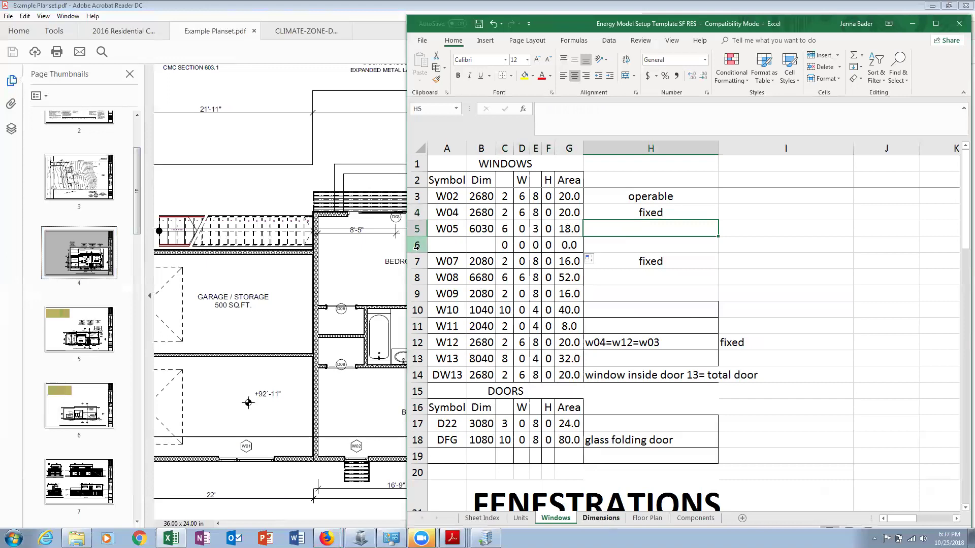
# Start a W06 row with dimension 6030, then clear it again
pyautogui.click(447, 245)
pyautogui.write('W')
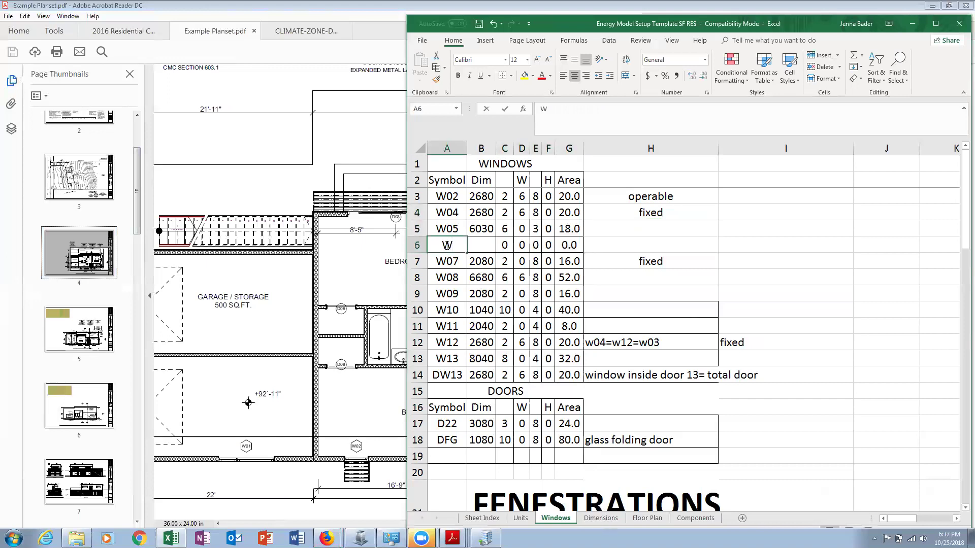
pyautogui.write('06')
pyautogui.press('Tab')
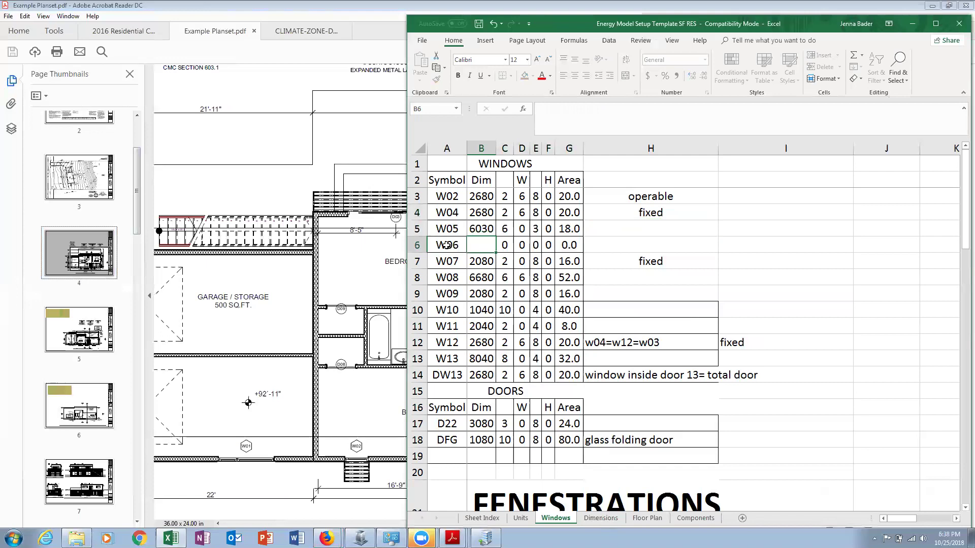
pyautogui.write('6030')
pyautogui.press('BackSpace')
pyautogui.press('BackSpace')
pyautogui.press('BackSpace')
pyautogui.press('BackSpace')
pyautogui.click(445, 245)
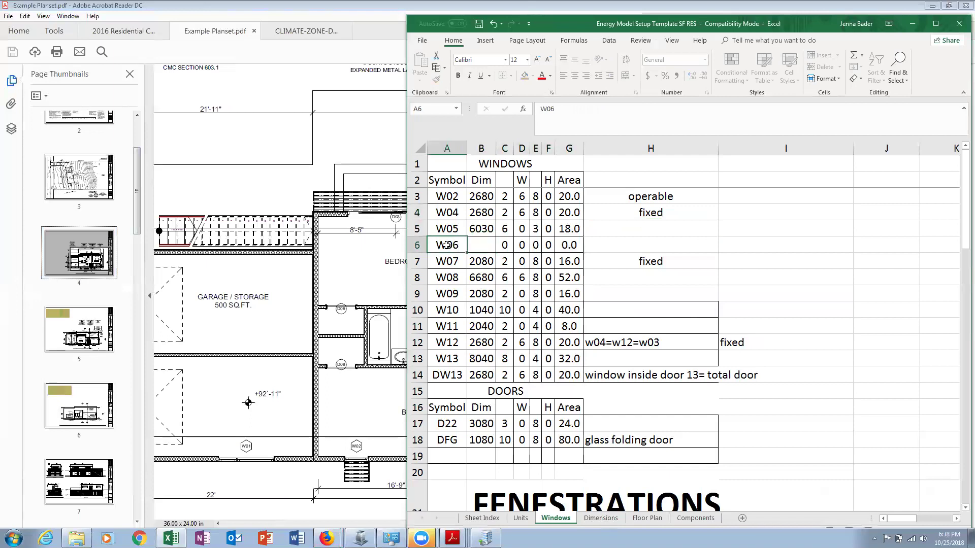
pyautogui.press('BackSpace')
# Note W05 as FIXED and add the equivalence note W05=W06 in I5
pyautogui.doubleClick(627, 232)
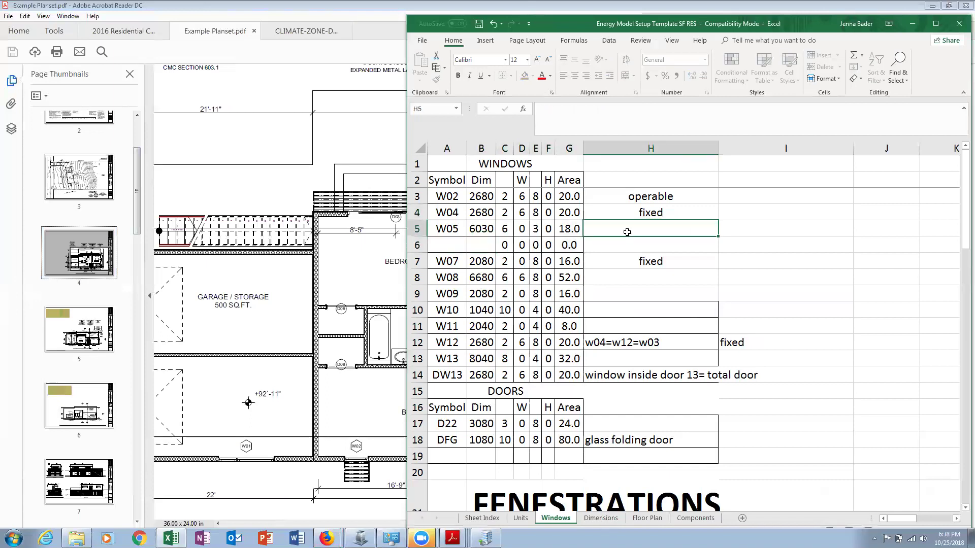
pyautogui.write('FIXED')
pyautogui.press('Return')
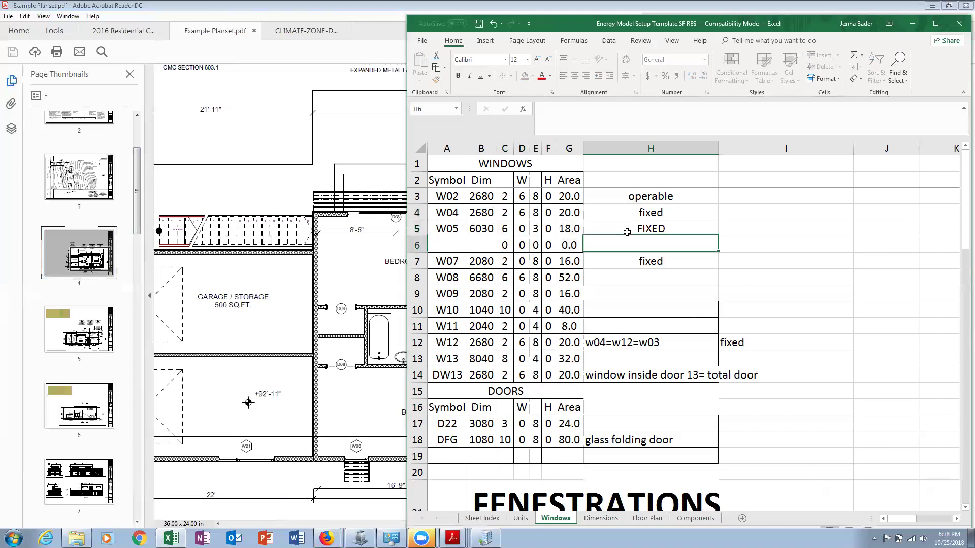
pyautogui.click(728, 232)
pyautogui.write('W05=W06')
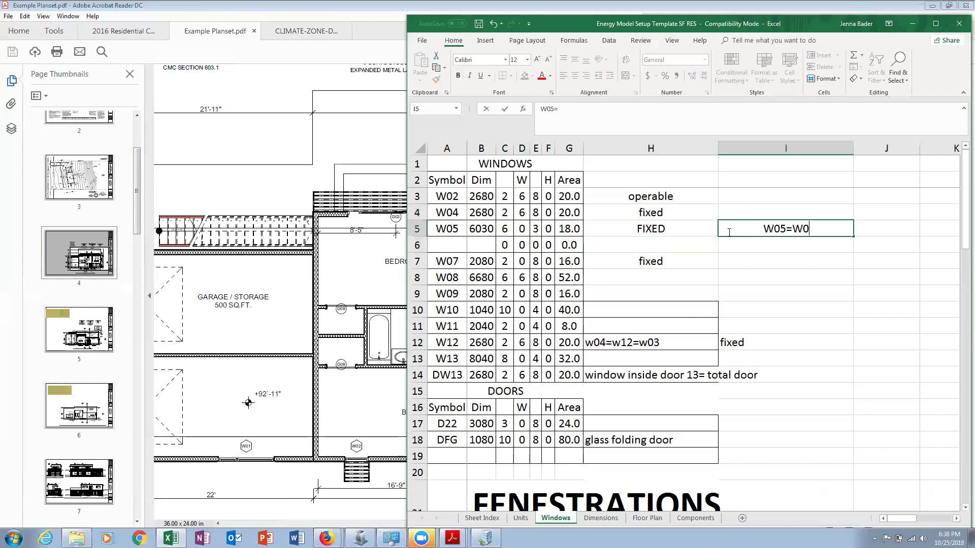
pyautogui.press('Return')
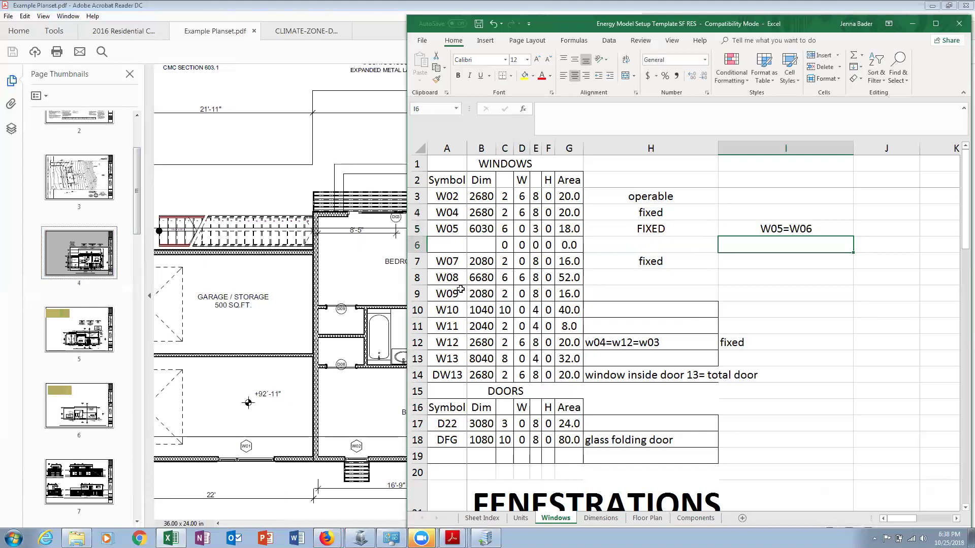
pyautogui.click(350, 254)
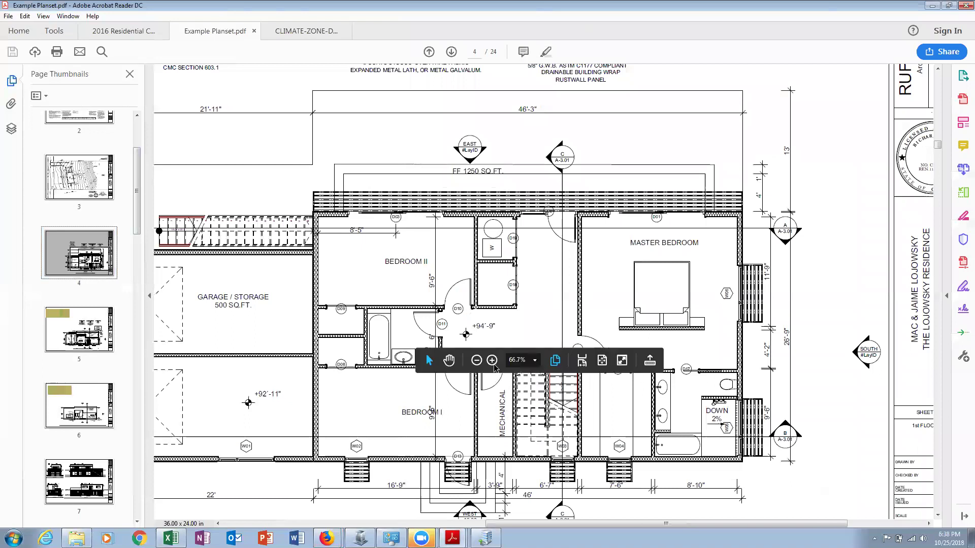
# Enter door D01 below DFG in the doors table after checking the plan
pyautogui.click(493, 363)
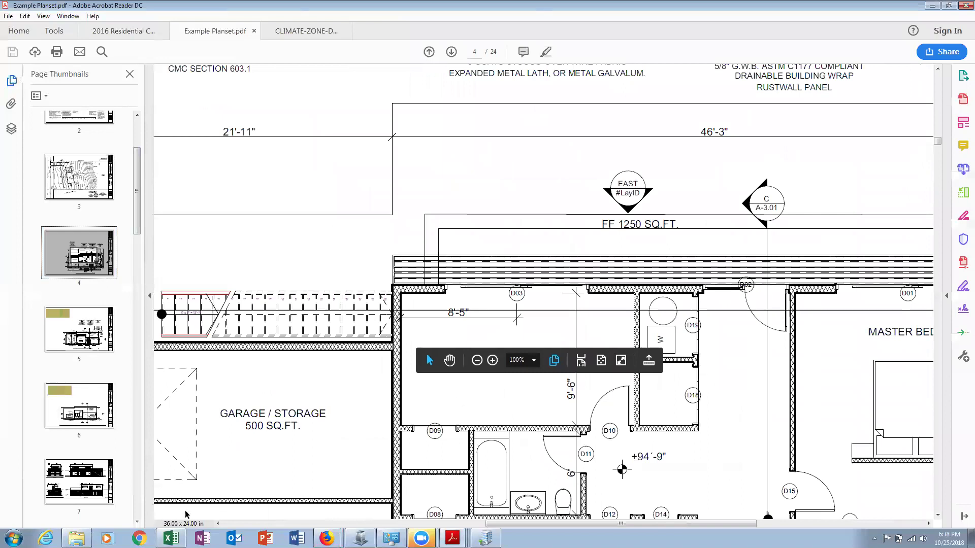
pyautogui.click(171, 537)
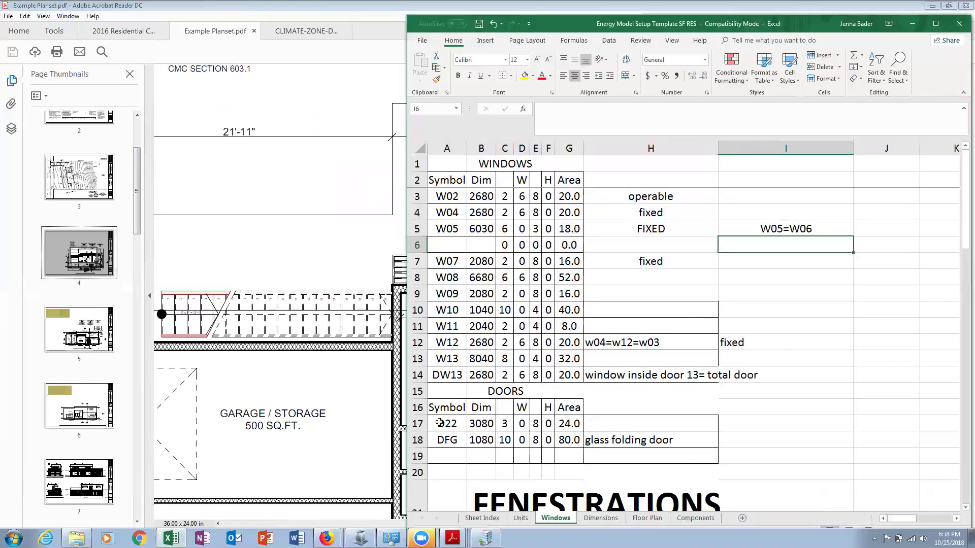
pyautogui.click(443, 453)
pyautogui.write('D')
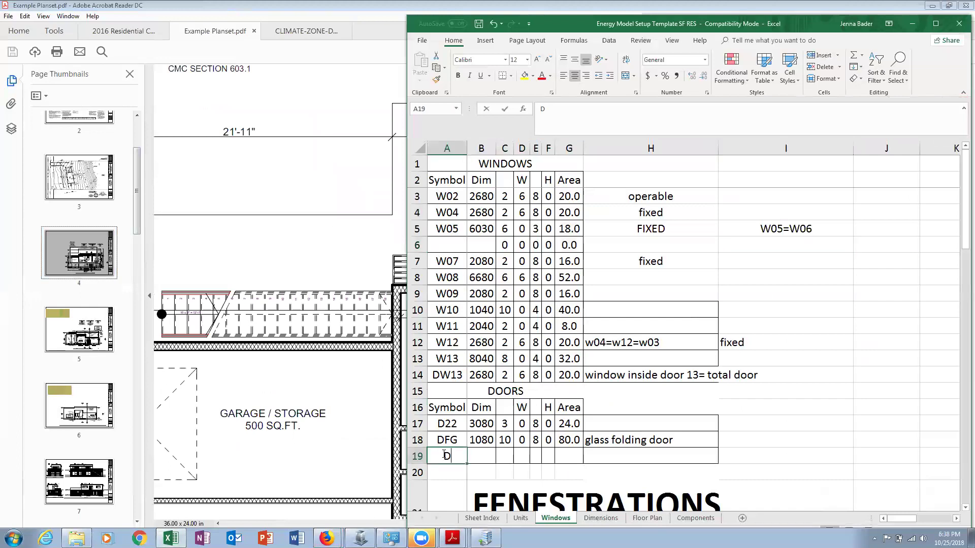
pyautogui.write('01')
pyautogui.press('Return')
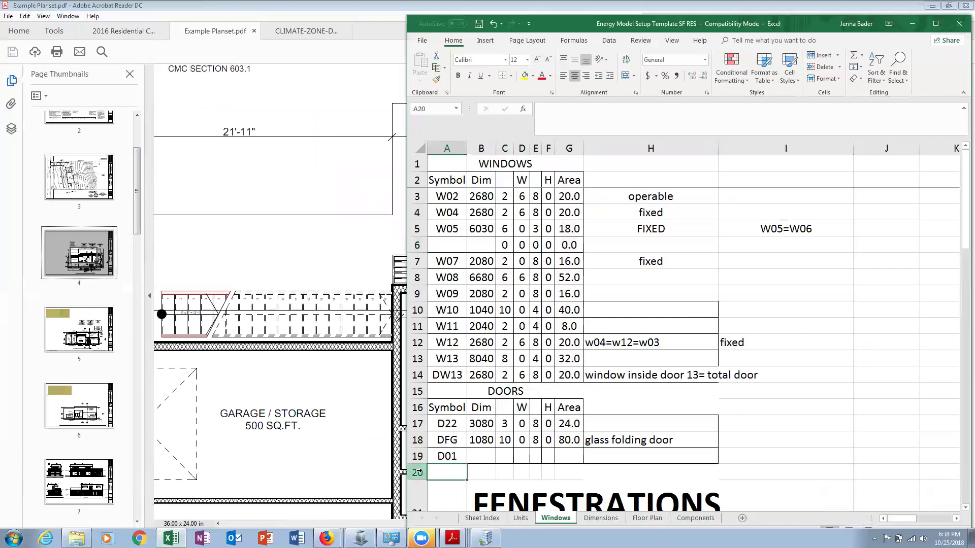
# Insert a row at row 20 and enter doors D02 and D03 beneath D01
pyautogui.click(418, 472)
pyautogui.rightClick(419, 472)
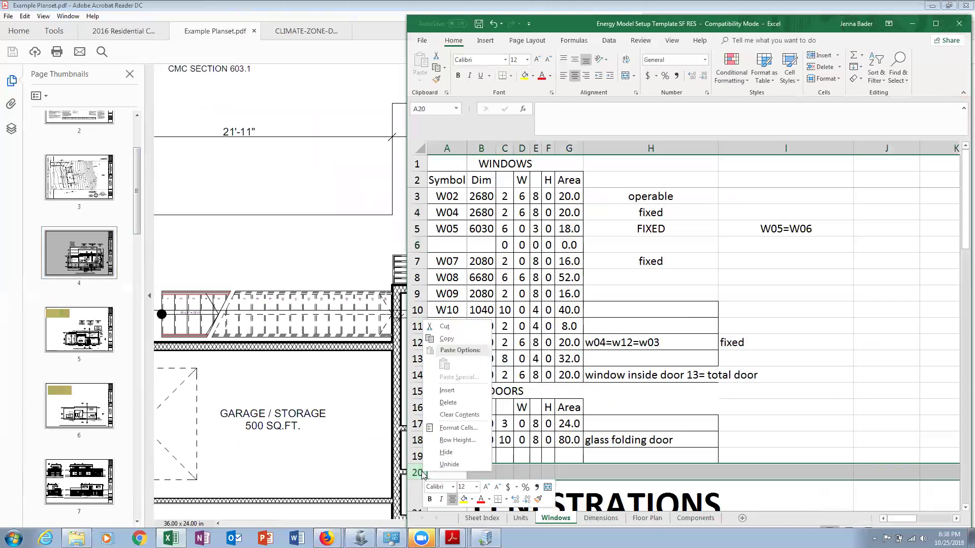
pyautogui.click(456, 395)
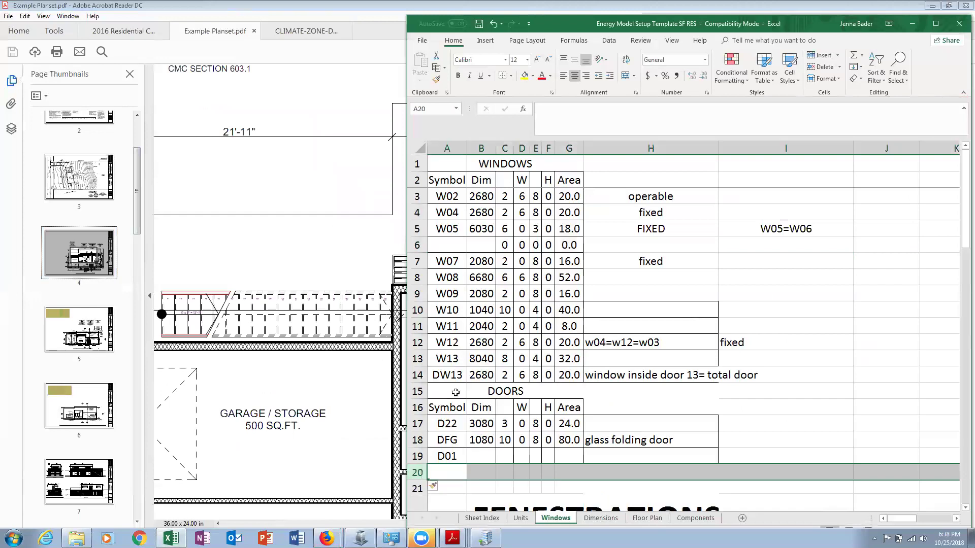
pyautogui.click(455, 473)
pyautogui.write('D02')
pyautogui.press('Return')
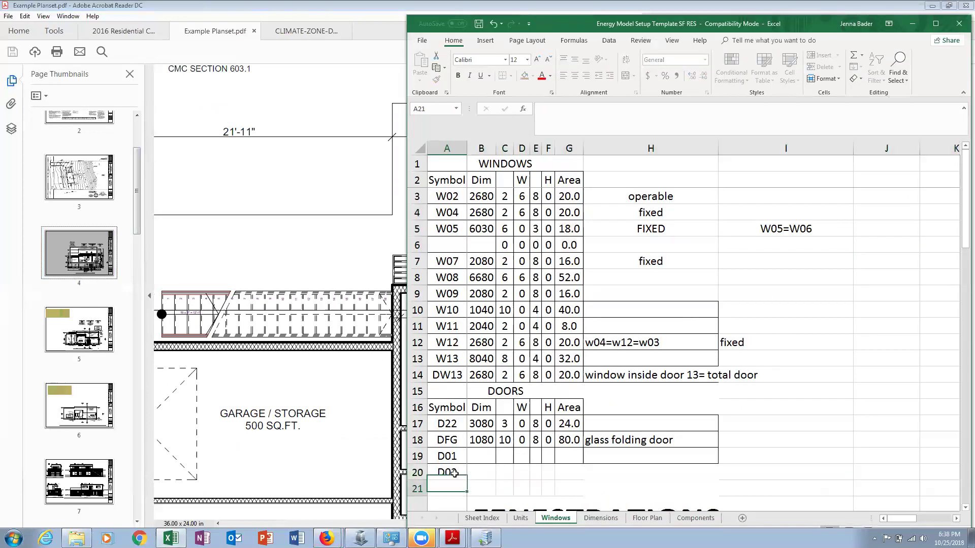
pyautogui.write('D03')
pyautogui.press('Return')
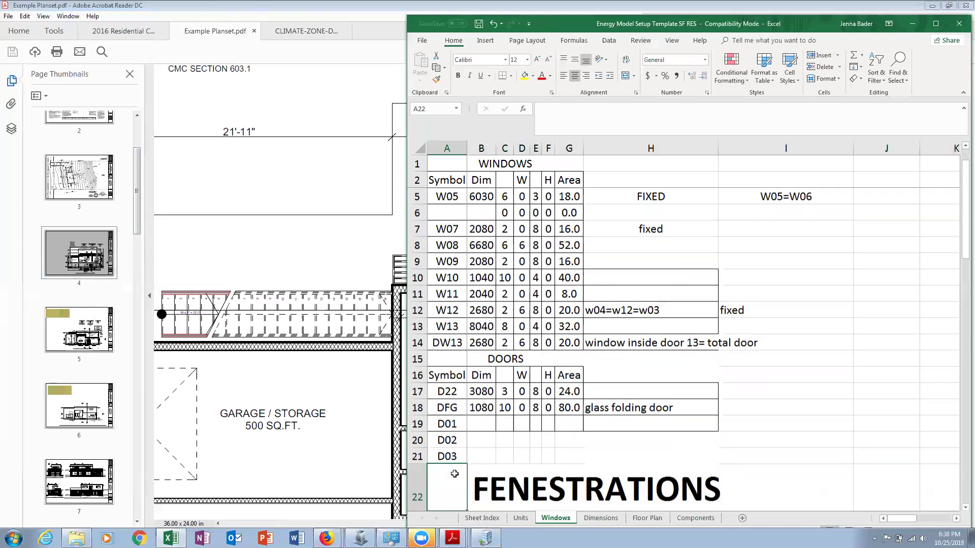
pyautogui.click(617, 431)
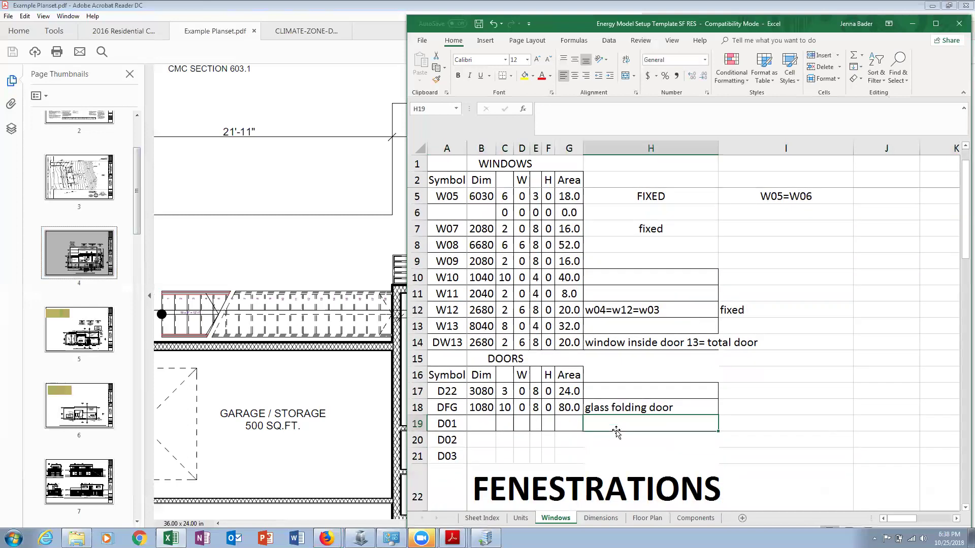
# Describe D01 as SLIDING DOOR and copy DFG's 1080 size and area values into it
pyautogui.write('SLIDING DOOR')
pyautogui.press('Return')
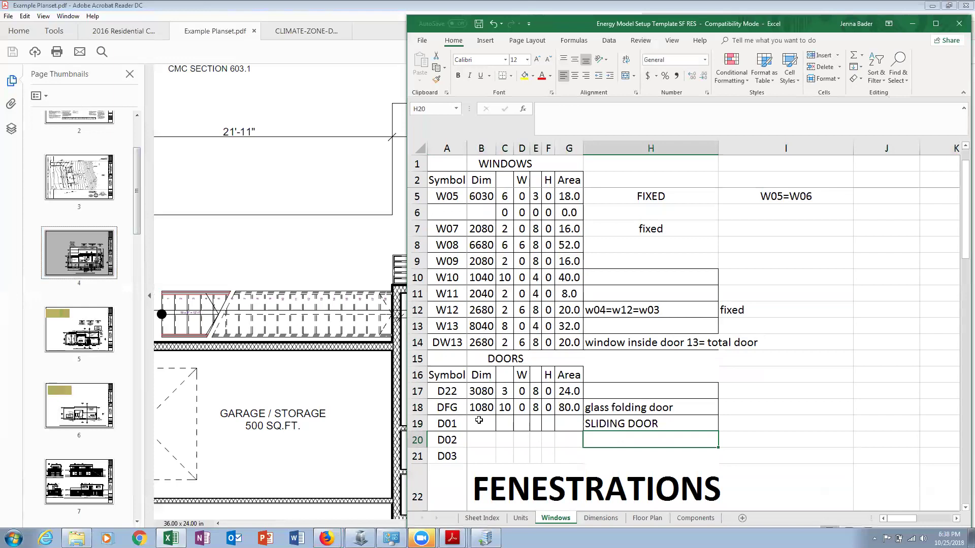
pyautogui.click(479, 422)
pyautogui.moveTo(484, 404); pyautogui.dragTo(577, 401)
pyautogui.hotkey('ctrl', 'c')
pyautogui.click(473, 421)
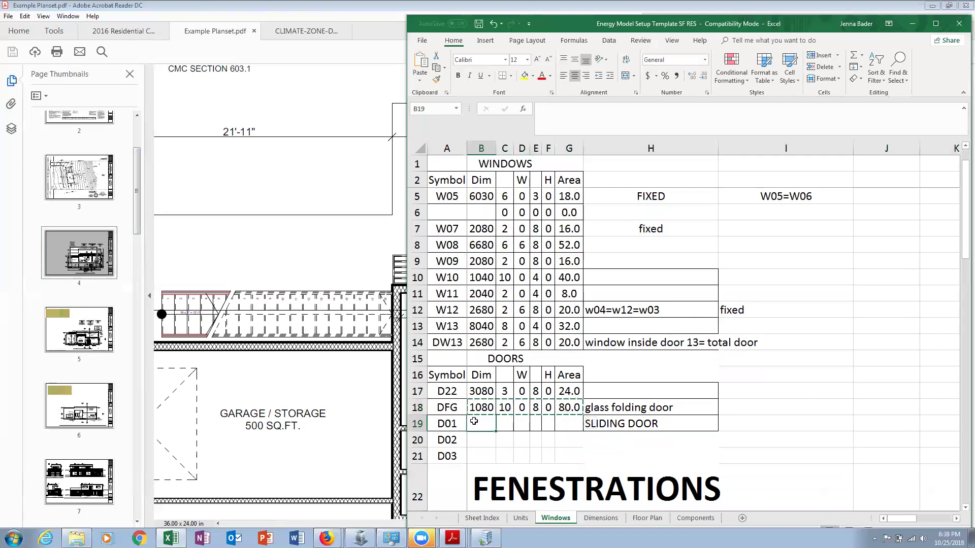
pyautogui.hotkey('ctrl', 'v')
# Copy D22's width, height and area formulas into the D02 and D03 rows
pyautogui.click(477, 438)
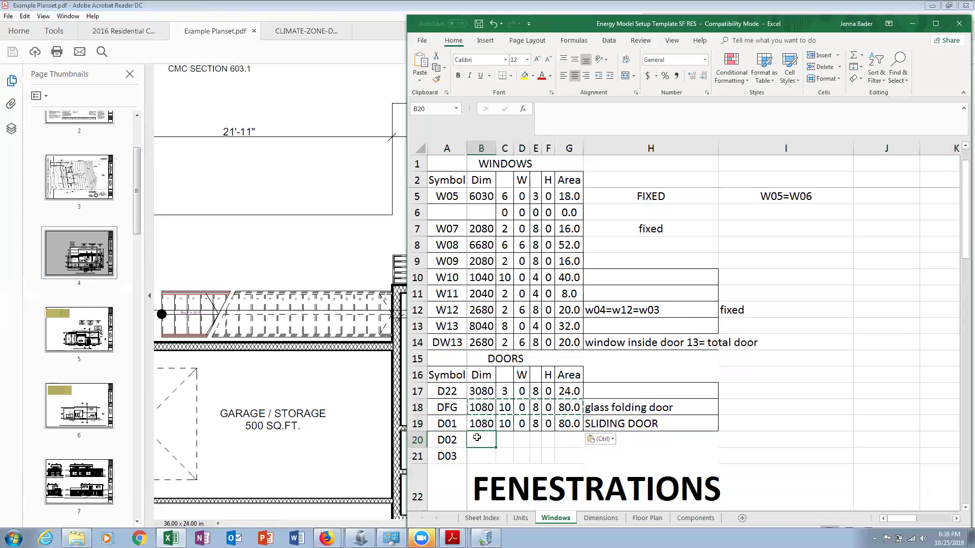
pyautogui.moveTo(504, 391); pyautogui.dragTo(567, 392)
pyautogui.hotkey('ctrl', 'c')
pyautogui.click(505, 443)
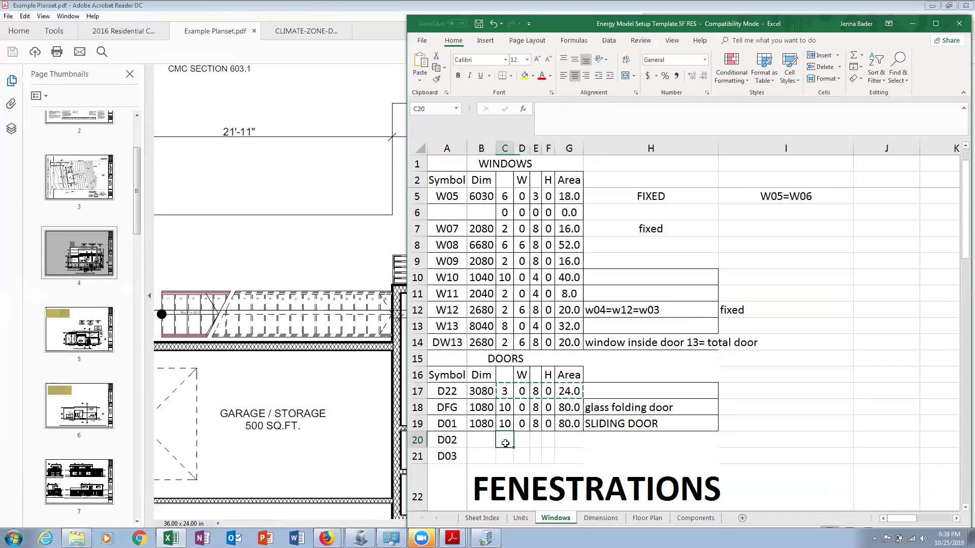
pyautogui.hotkey('ctrl', 'v')
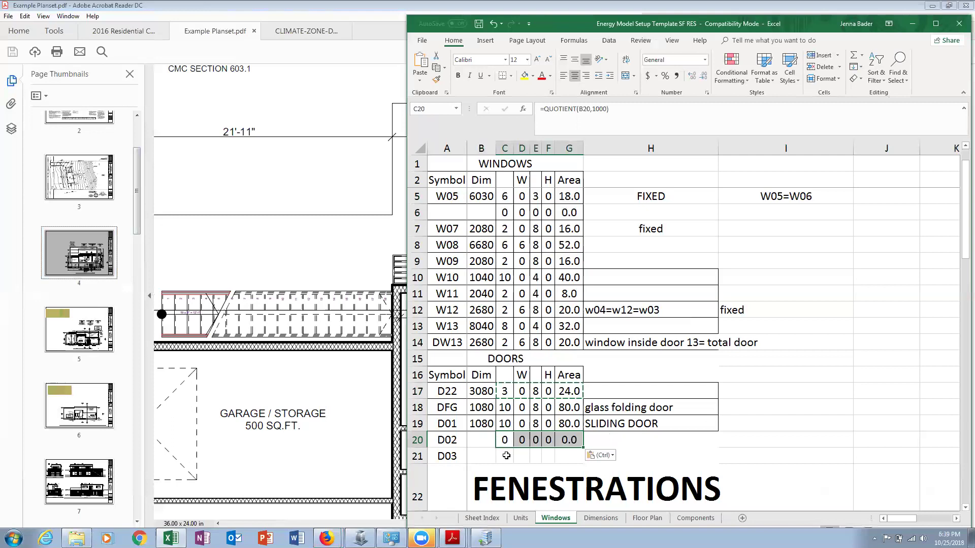
pyautogui.click(506, 455)
pyautogui.hotkey('ctrl', 'v')
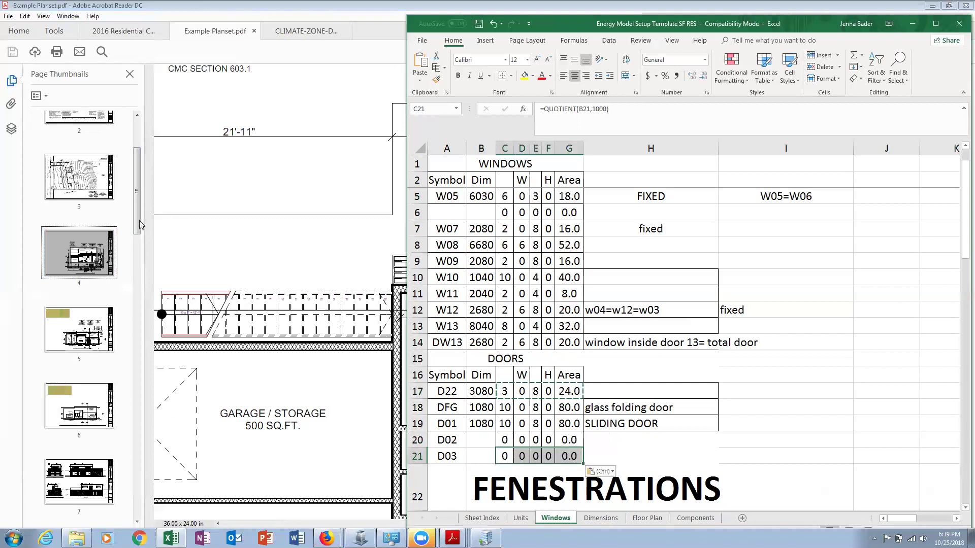
# Bring up the door schedule on page 15 of the plan set
pyautogui.moveTo(142, 224); pyautogui.dragTo(148, 380)
pyautogui.click(81, 358)
pyautogui.moveTo(77, 339); pyautogui.dragTo(49, 342)
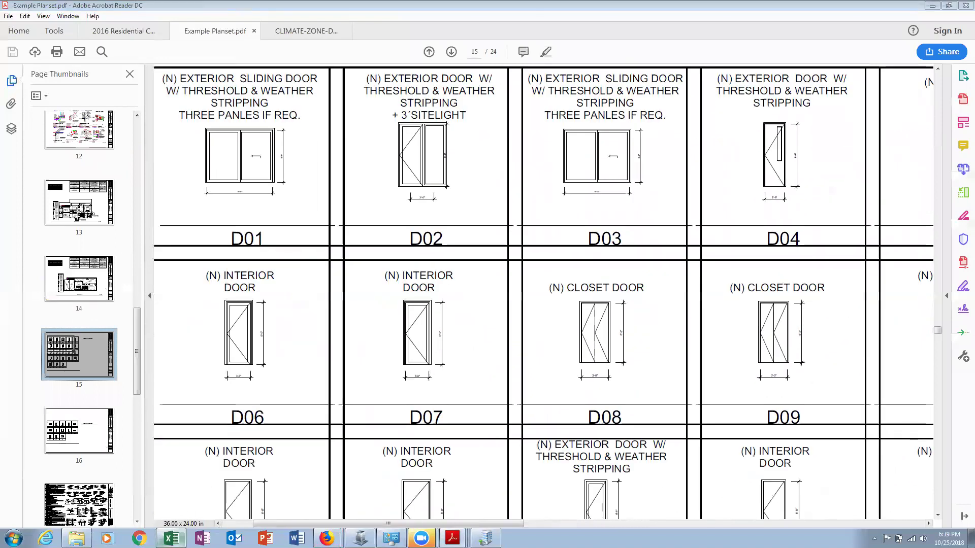
pyautogui.hotkey('alt', 'Tab')
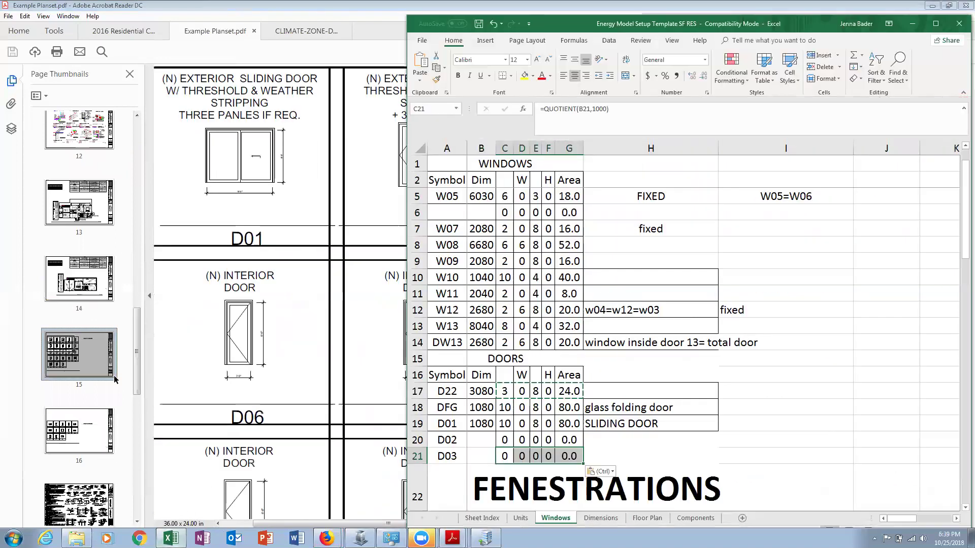
pyautogui.click(176, 298)
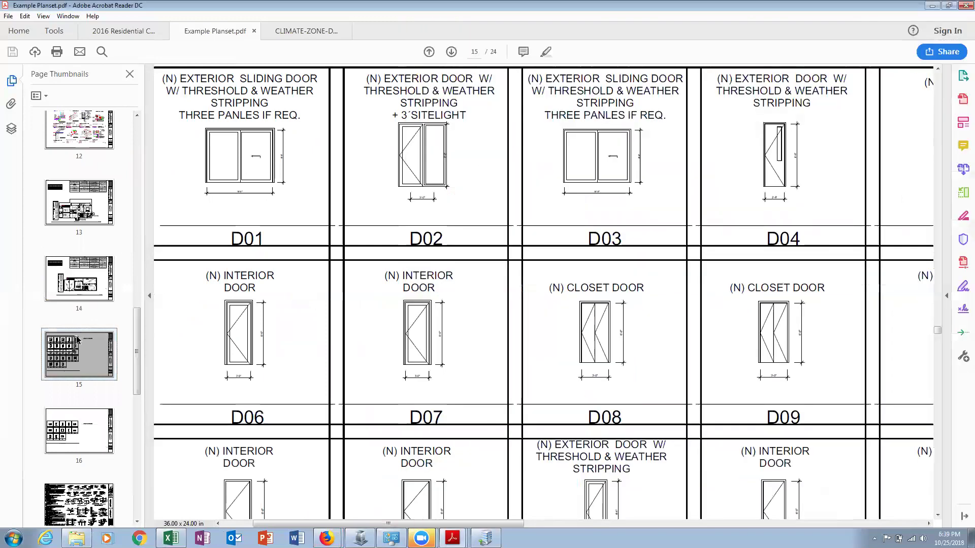
# Zoom the door schedule to 400% on the D02 drawing to read its 3'-0" width
pyautogui.moveTo(67, 349); pyautogui.dragTo(70, 347)
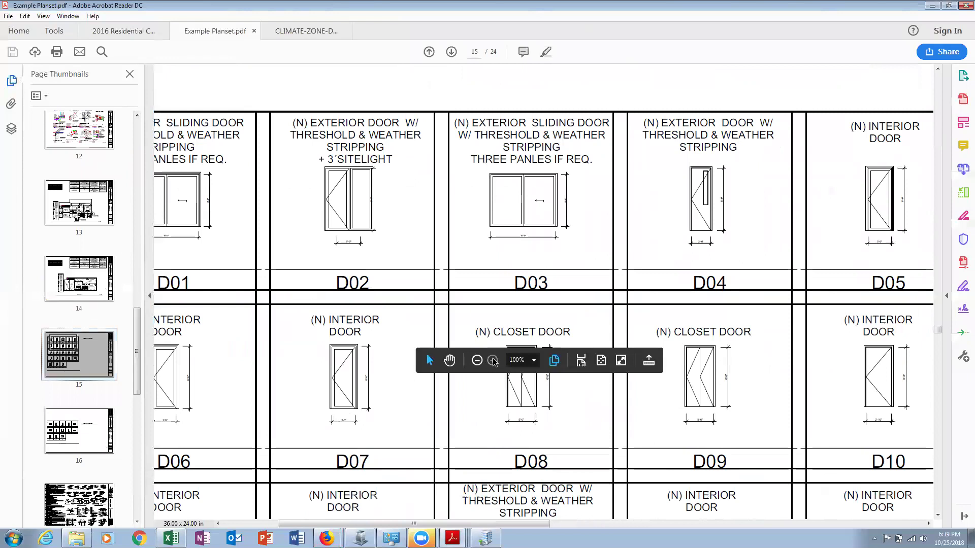
pyautogui.click(493, 360)
pyautogui.click(492, 361)
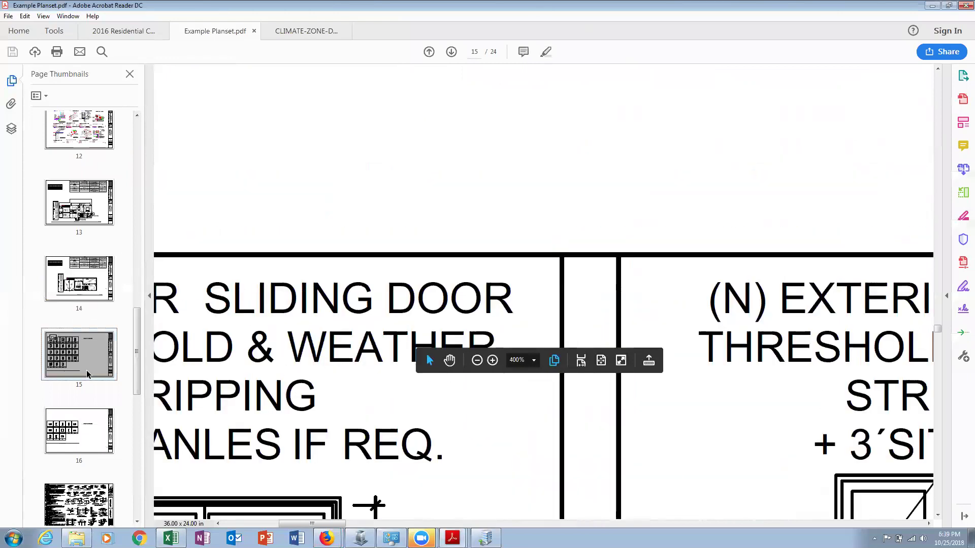
pyautogui.moveTo(54, 336); pyautogui.dragTo(57, 339)
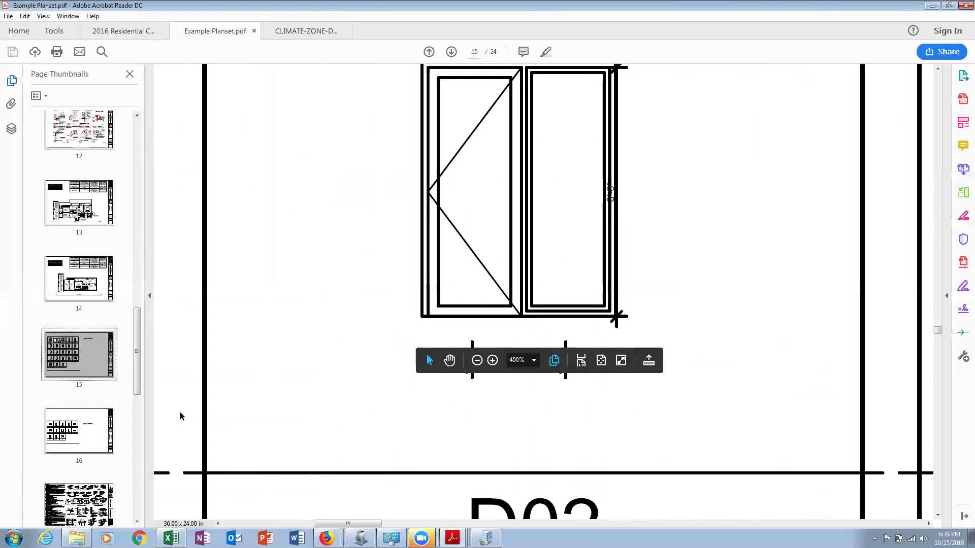
pyautogui.scroll(-2, 445, 347)
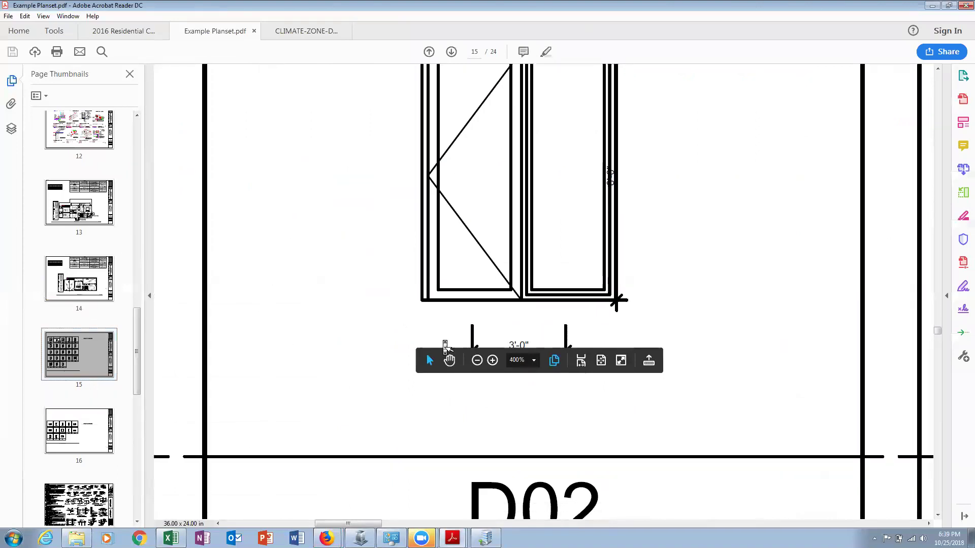
pyautogui.scroll(1, 445, 348)
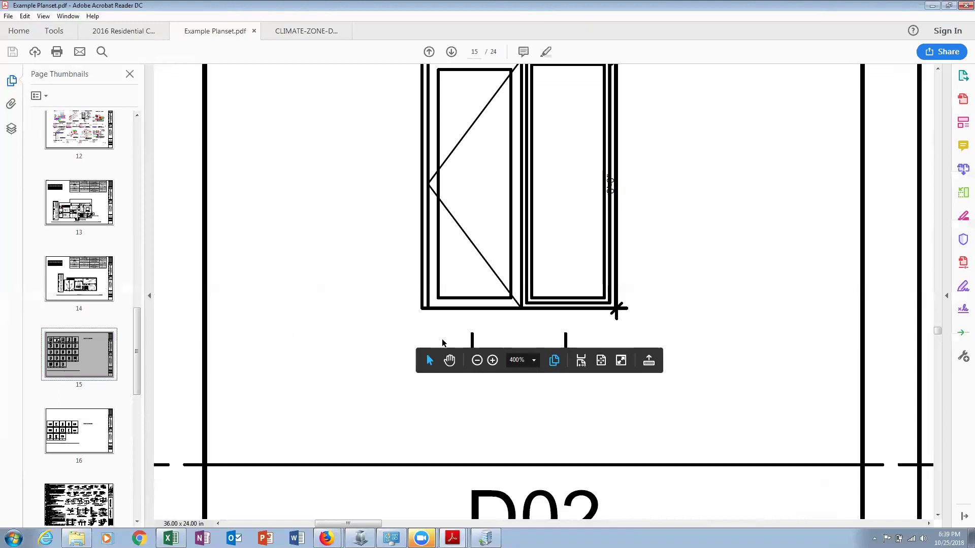
pyautogui.scroll(2, 442, 343)
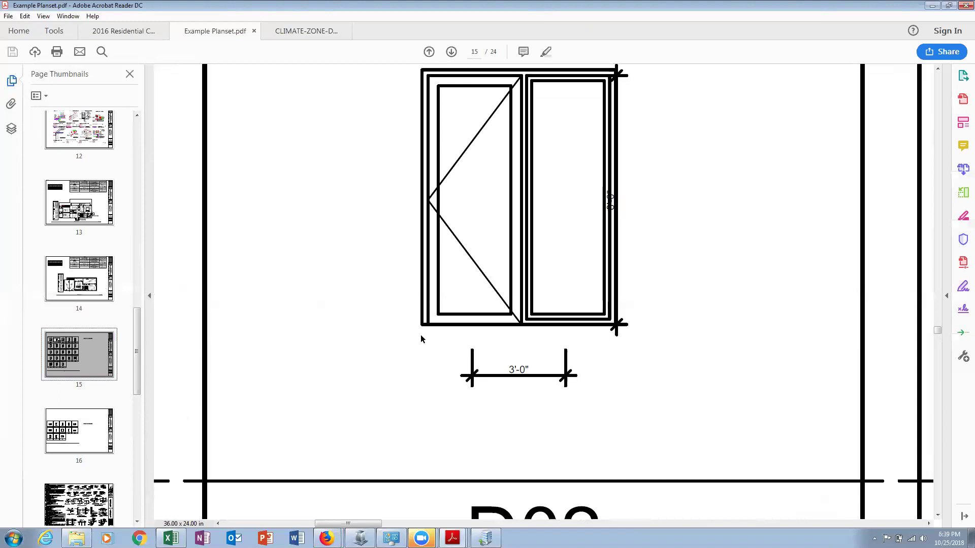
pyautogui.click(170, 538)
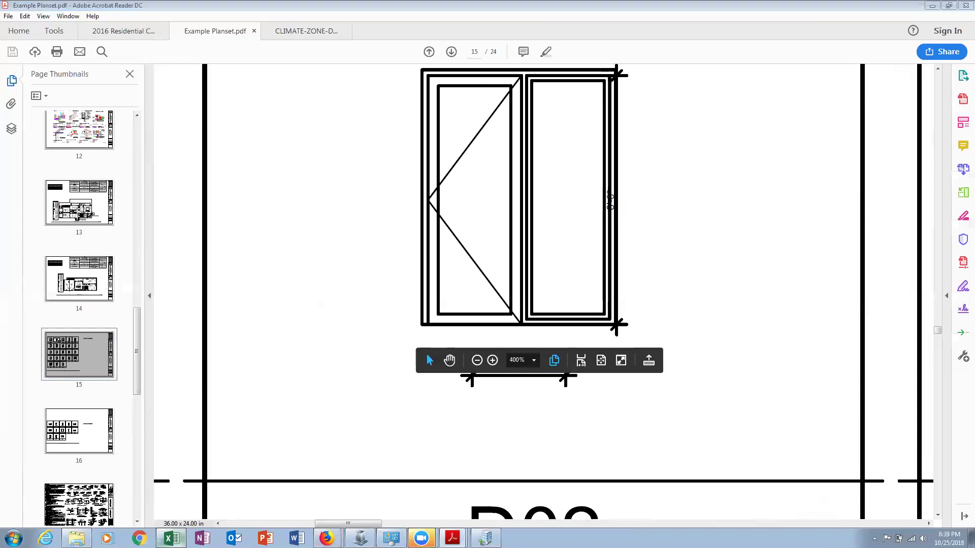
# Enter size 3080 for door D02 in B20, then bring the D02 drawing back up
pyautogui.click(489, 442)
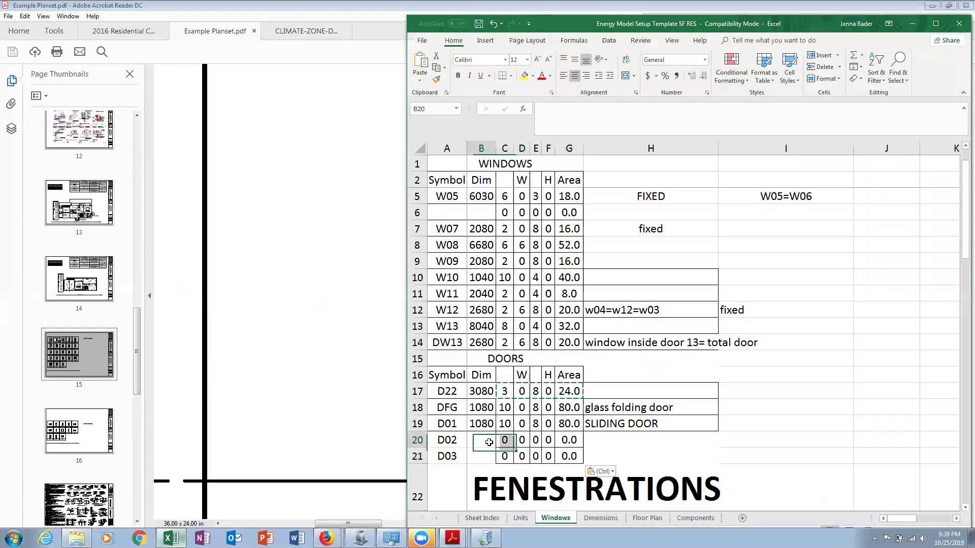
pyautogui.write('3080')
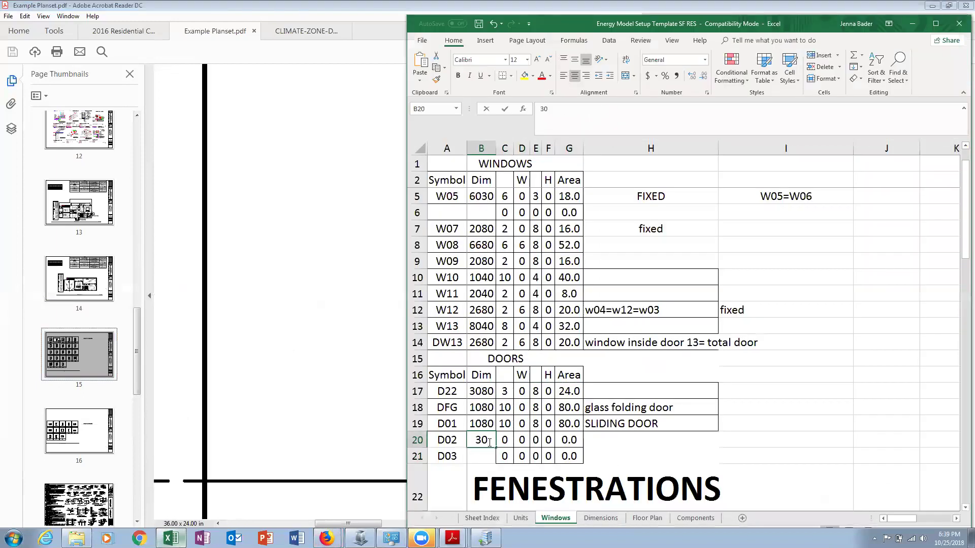
pyautogui.press('Return')
pyautogui.click(388, 389)
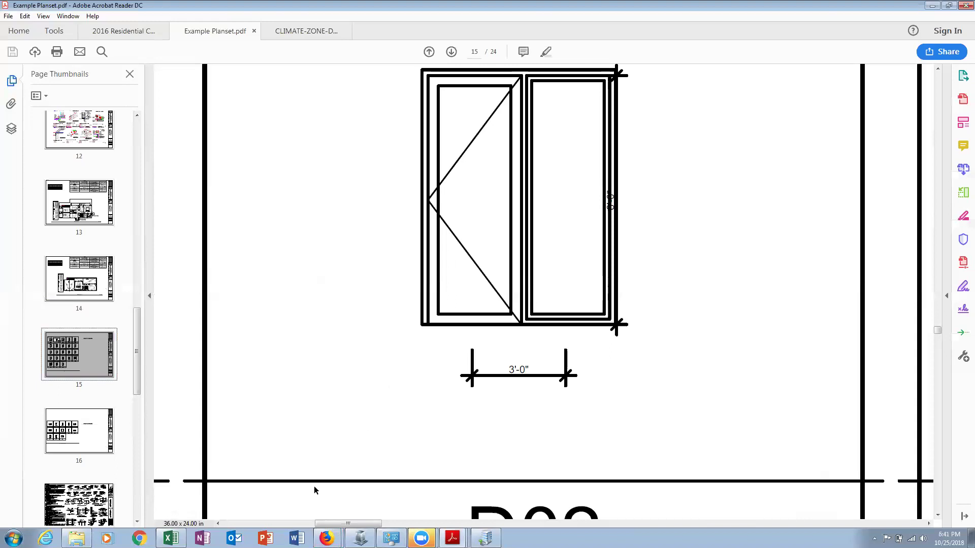
# Enter size 6080 and the note GLASS SLIDER in the D03 door row
pyautogui.click(171, 514)
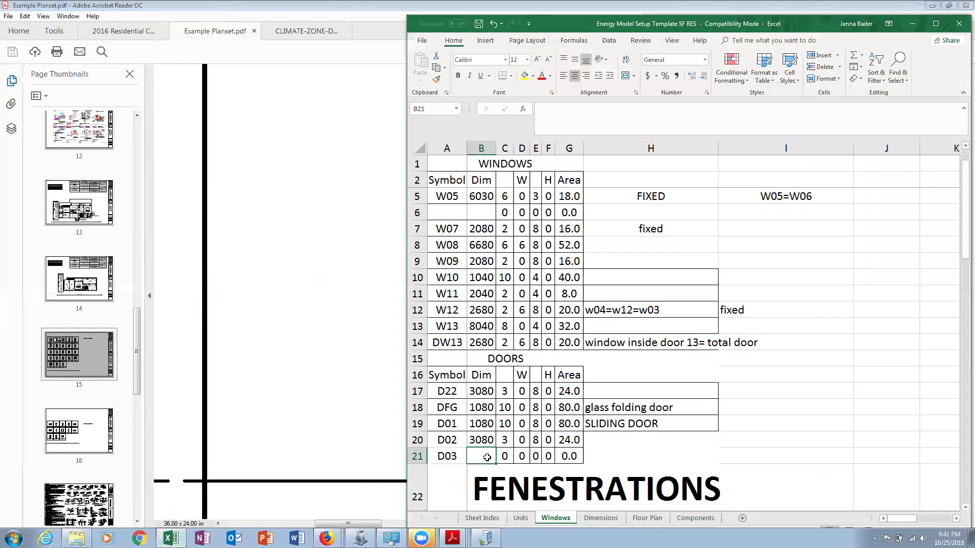
pyautogui.write('6080')
pyautogui.press('Return')
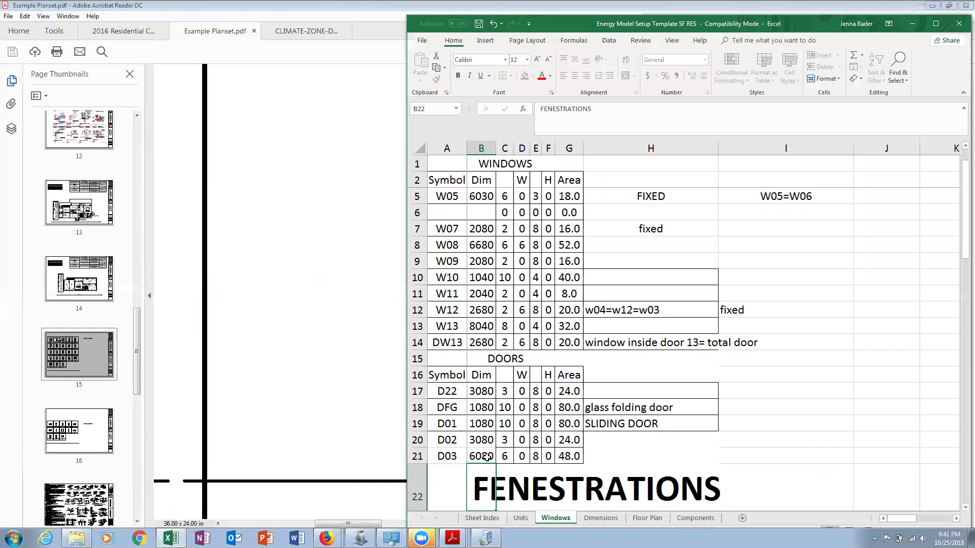
pyautogui.click(605, 457)
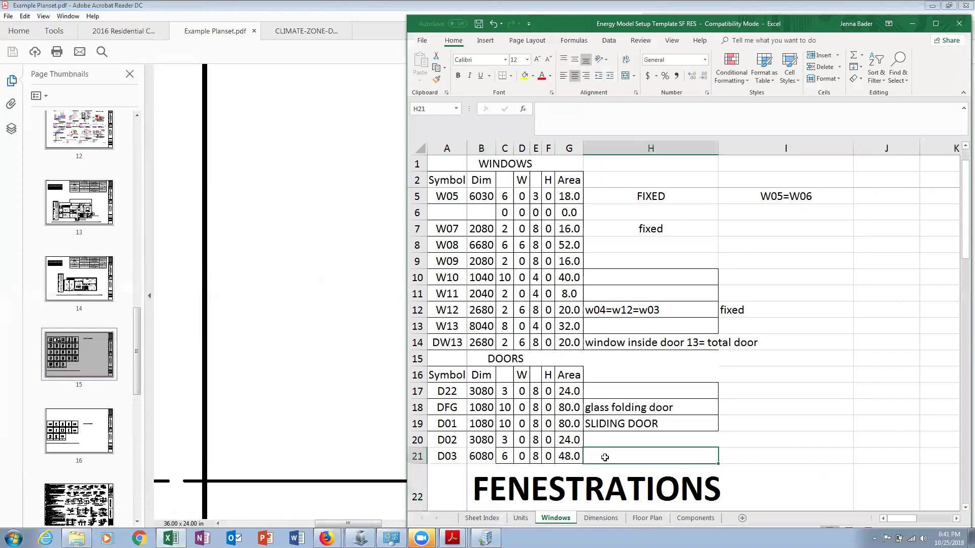
pyautogui.write('S')
pyautogui.press('BackSpace')
pyautogui.press('BackSpace')
pyautogui.press('BackSpace')
pyautogui.press('BackSpace')
pyautogui.press('BackSpace')
pyautogui.press('BackSpace')
pyautogui.press('BackSpace')
pyautogui.press('BackSpace')
pyautogui.press('BackSpace')
pyautogui.press('BackSpace')
pyautogui.press('BackSpace')
pyautogui.press('BackSpace')
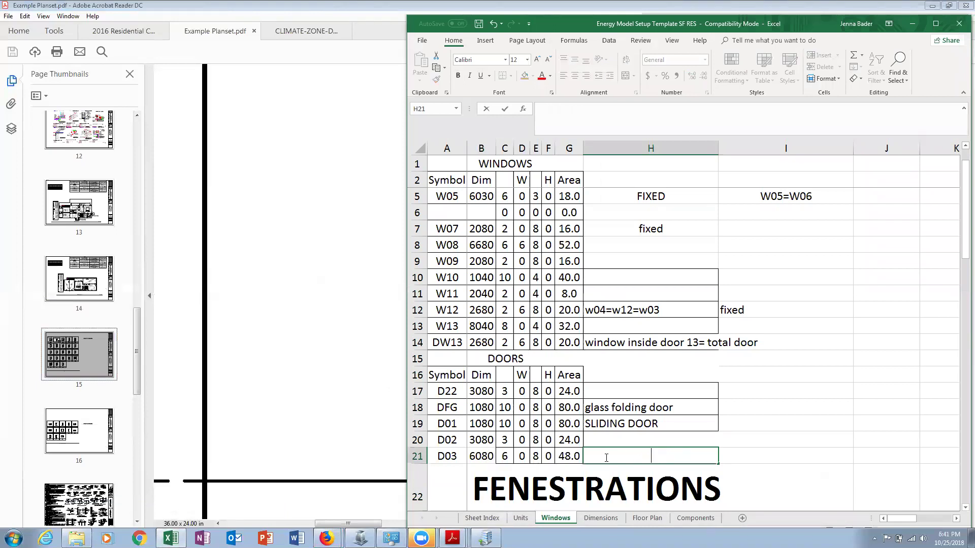
pyautogui.write('GLASS SLIDER')
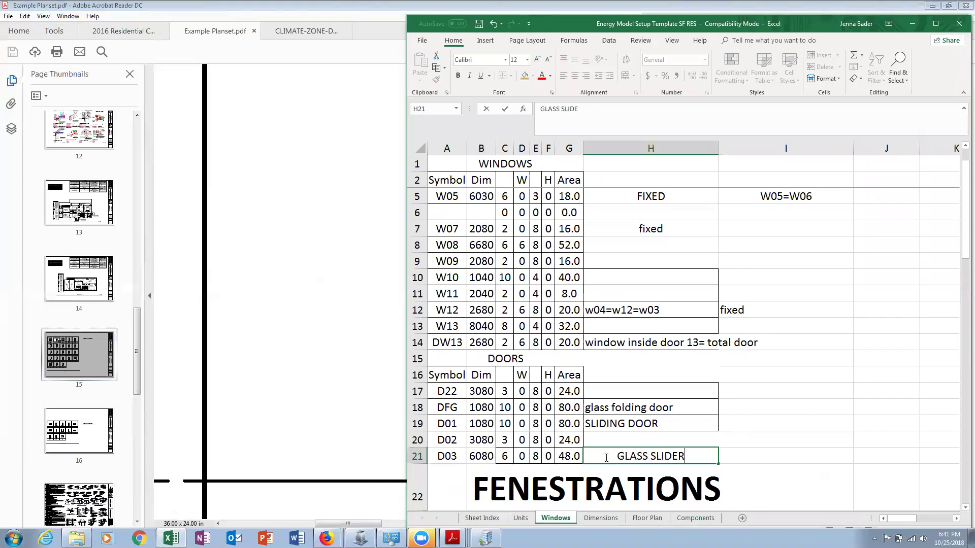
pyautogui.press('Return')
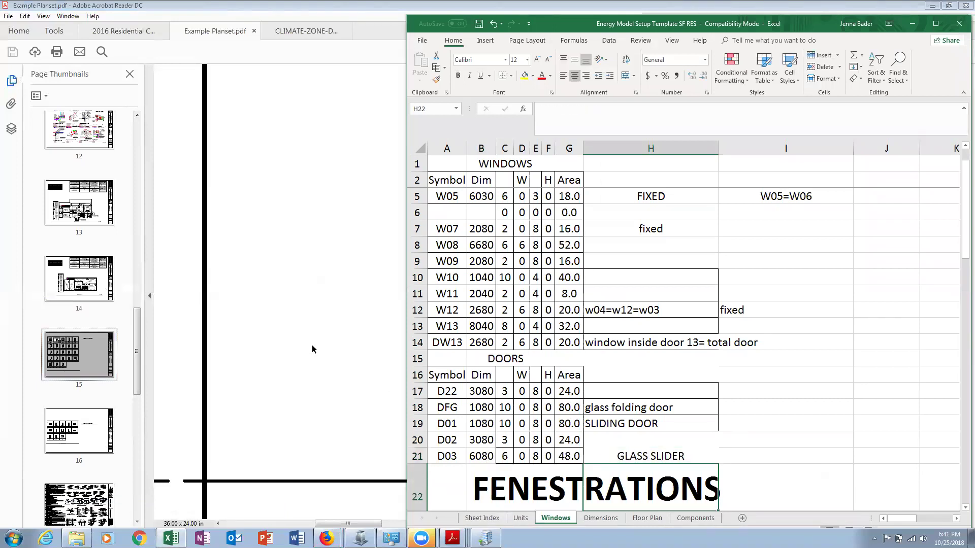
# Check the plan, then copy D03's B21:H21 values into the D02 row 20
pyautogui.click(313, 350)
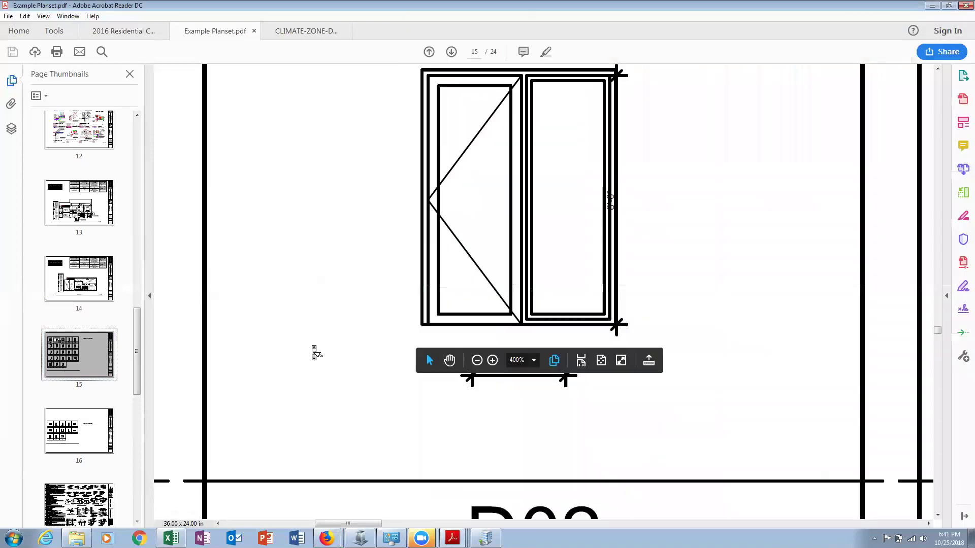
pyautogui.scroll(-1, 315, 353)
pyautogui.scroll(-1, 310, 357)
pyautogui.click(170, 538)
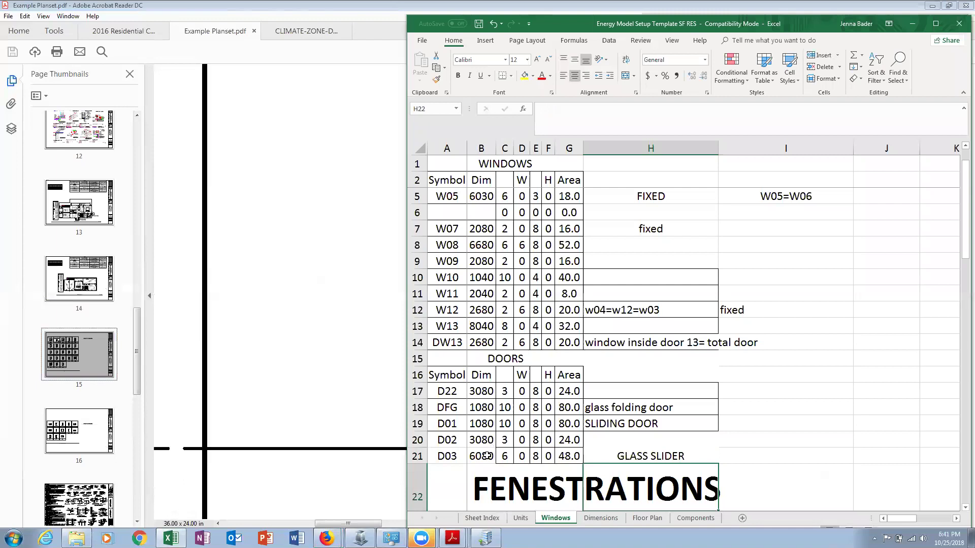
pyautogui.click(486, 456)
pyautogui.moveTo(486, 456); pyautogui.dragTo(625, 452)
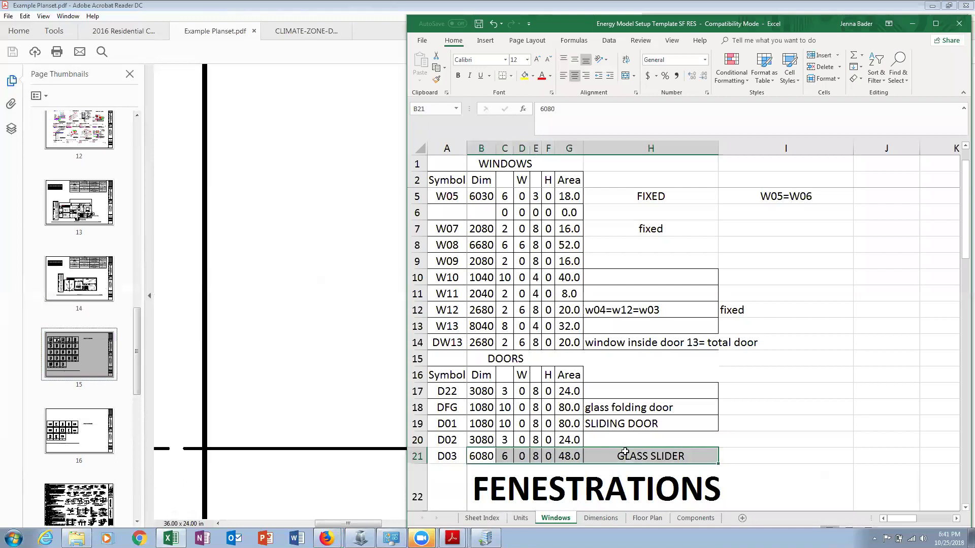
pyautogui.hotkey('ctrl', 'c')
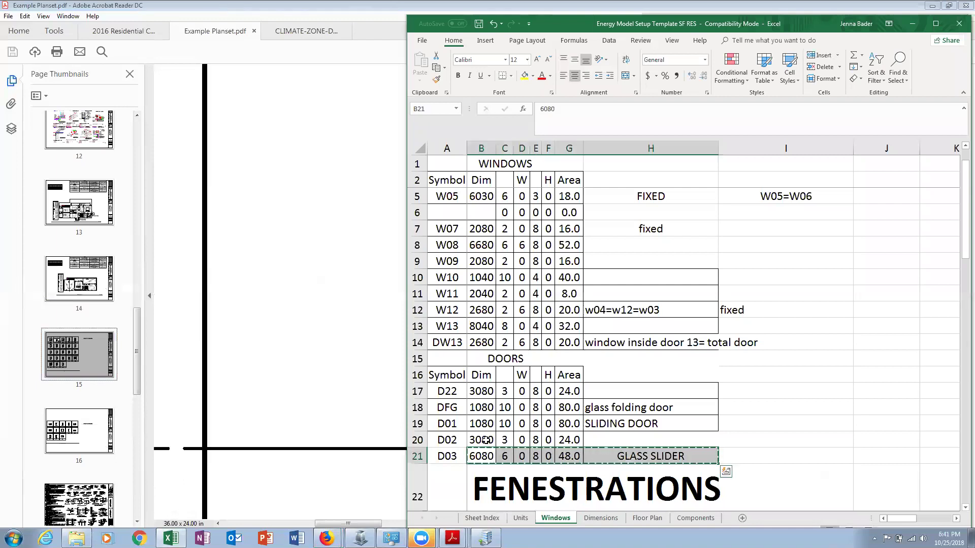
pyautogui.click(486, 440)
pyautogui.hotkey('ctrl', 'v')
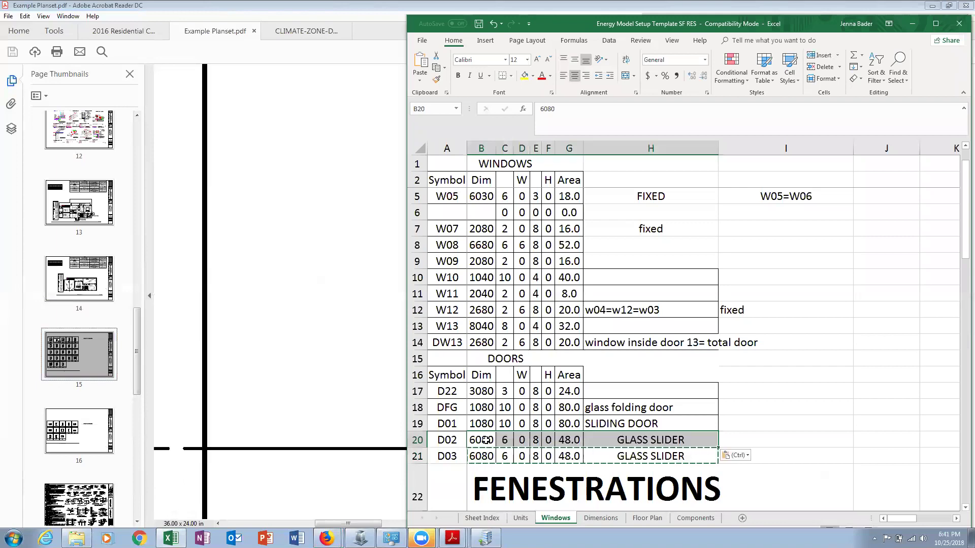
# Try a formula in cell I19 beside the SLIDING DOOR row, then leave it empty
pyautogui.click(731, 423)
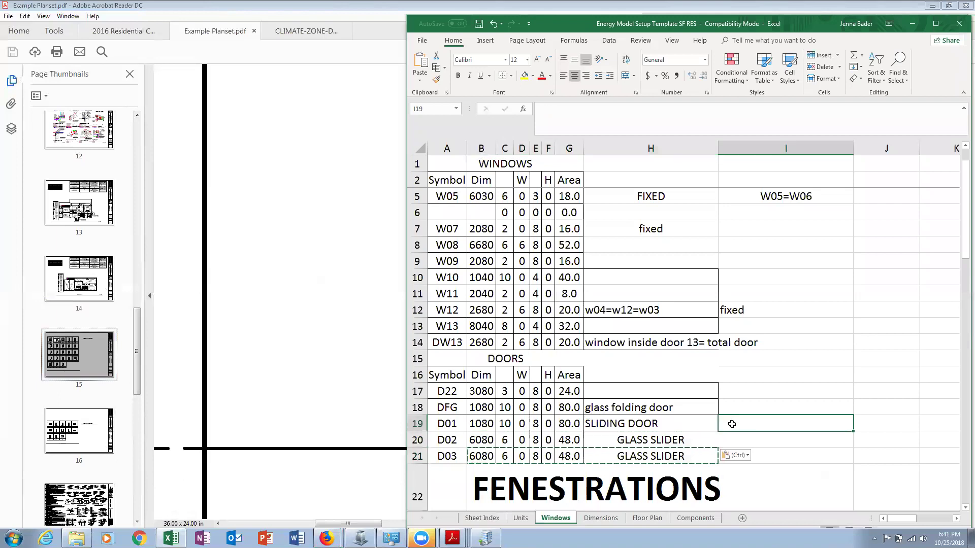
pyautogui.write('D')
pyautogui.press('BackSpace')
pyautogui.write('=D0')
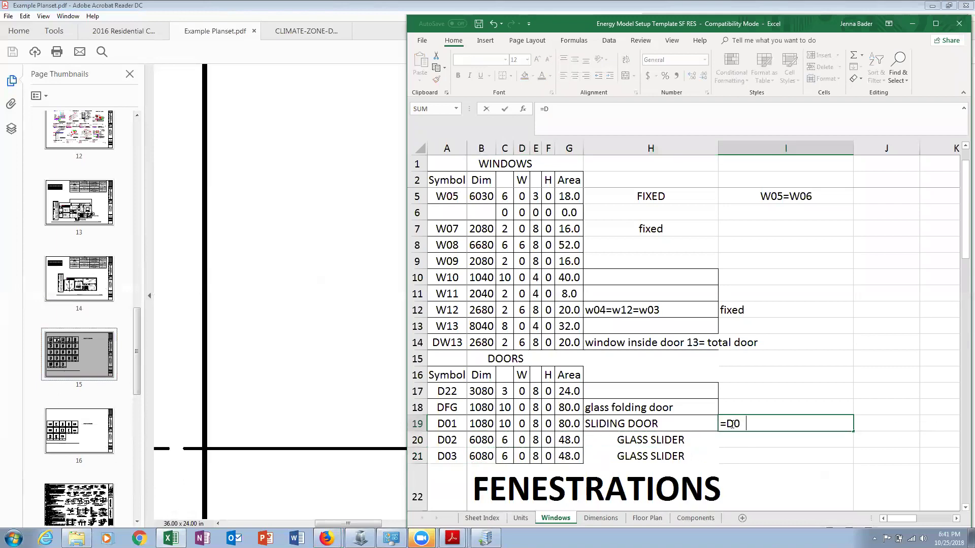
pyautogui.press('BackSpace')
pyautogui.write('3')
pyautogui.press('Return')
pyautogui.click(746, 424)
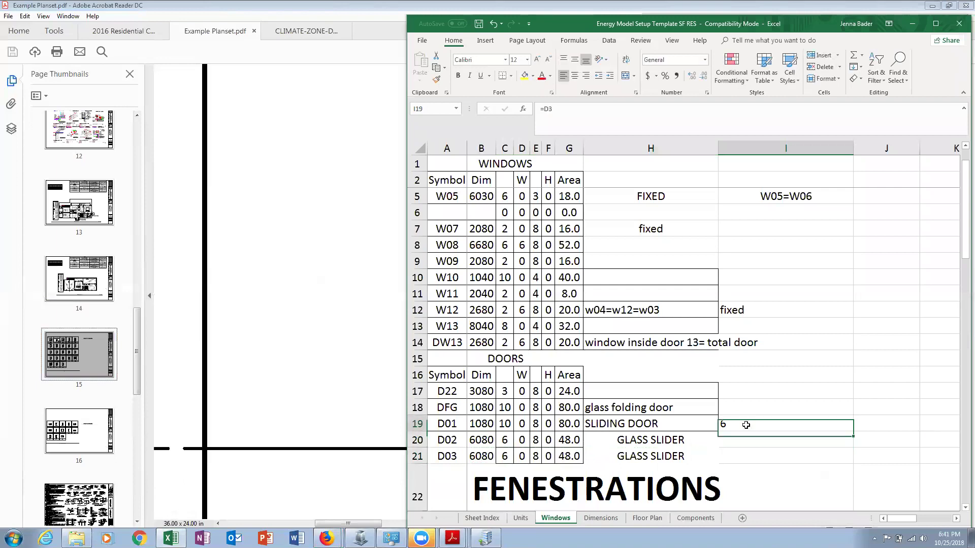
pyautogui.press('BackSpace')
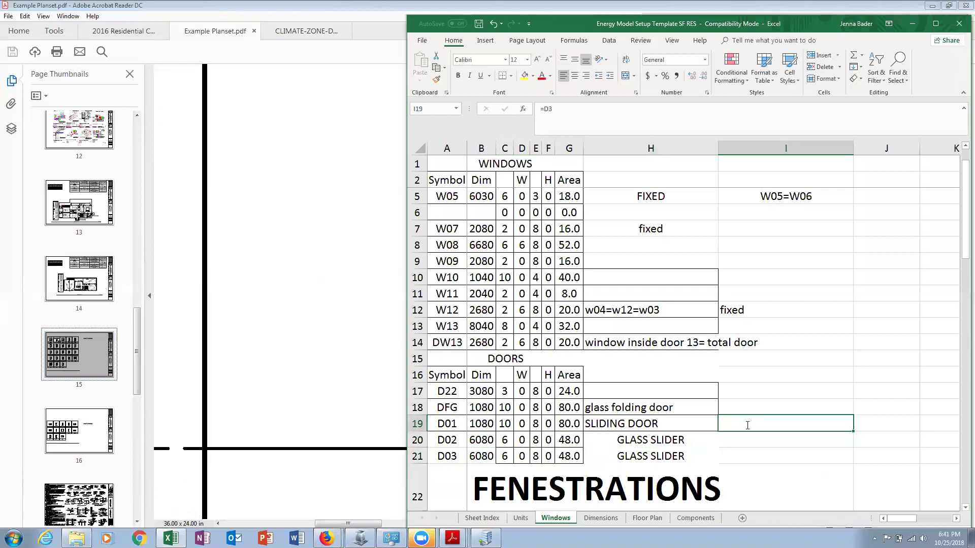
pyautogui.click(751, 405)
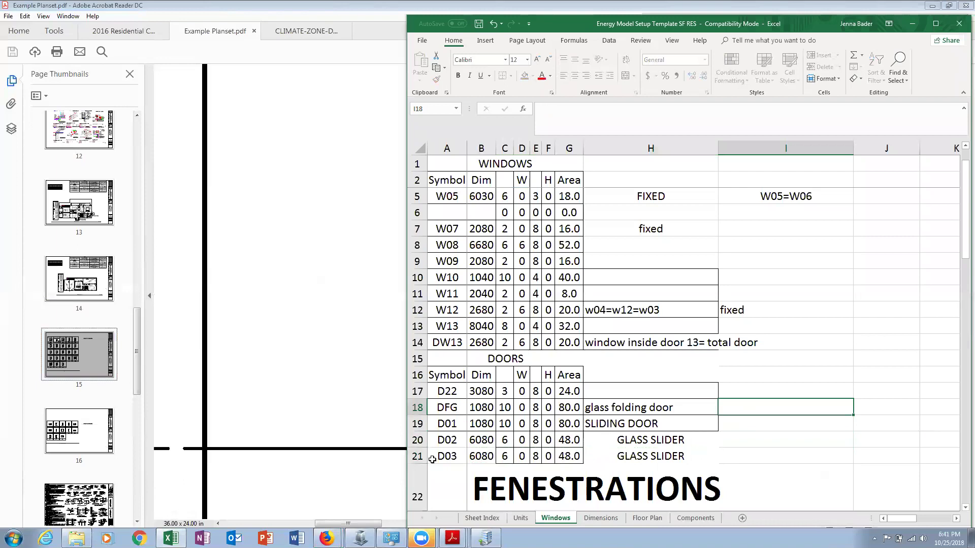
# Clear the old D03 entries from row 21 and insert a blank row 21
pyautogui.moveTo(437, 458); pyautogui.dragTo(625, 459)
pyautogui.rightClick(625, 458)
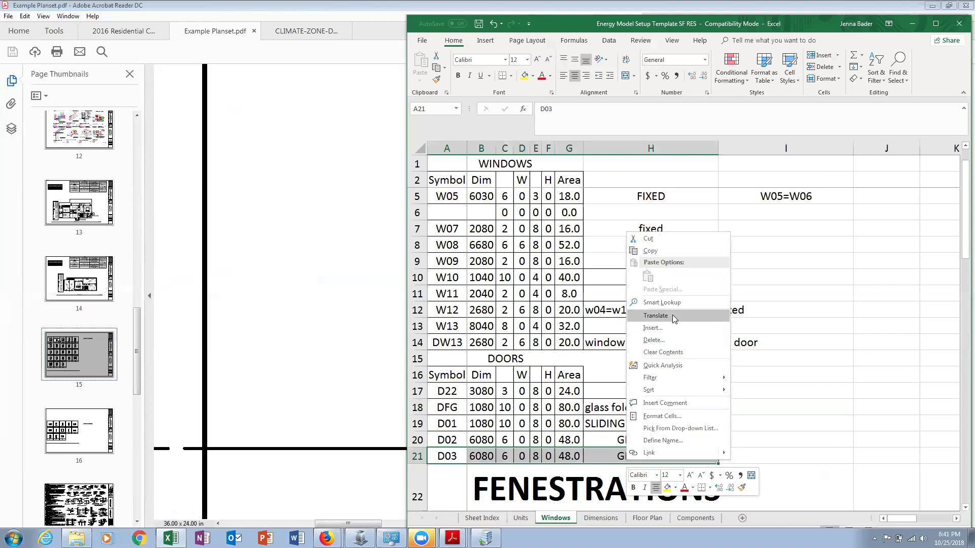
pyautogui.click(683, 355)
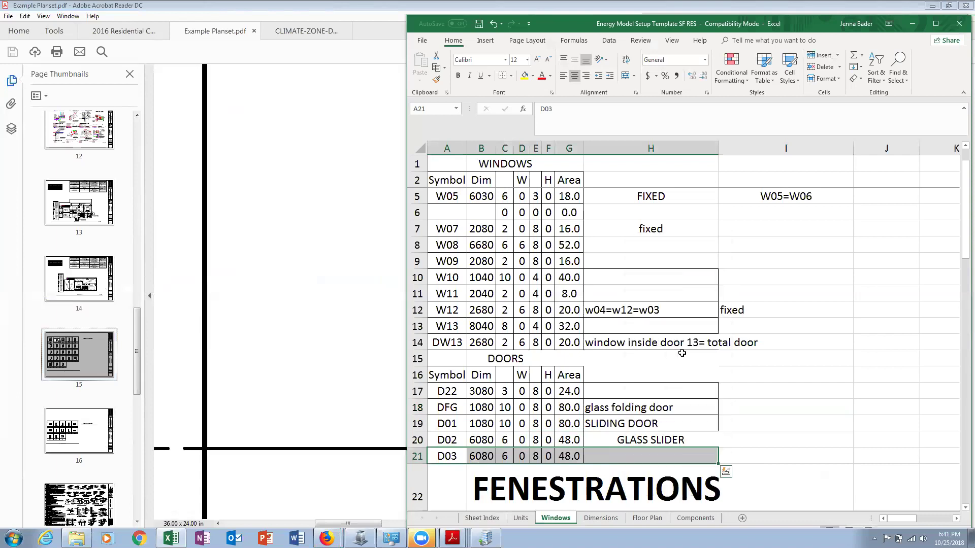
pyautogui.press('Delete')
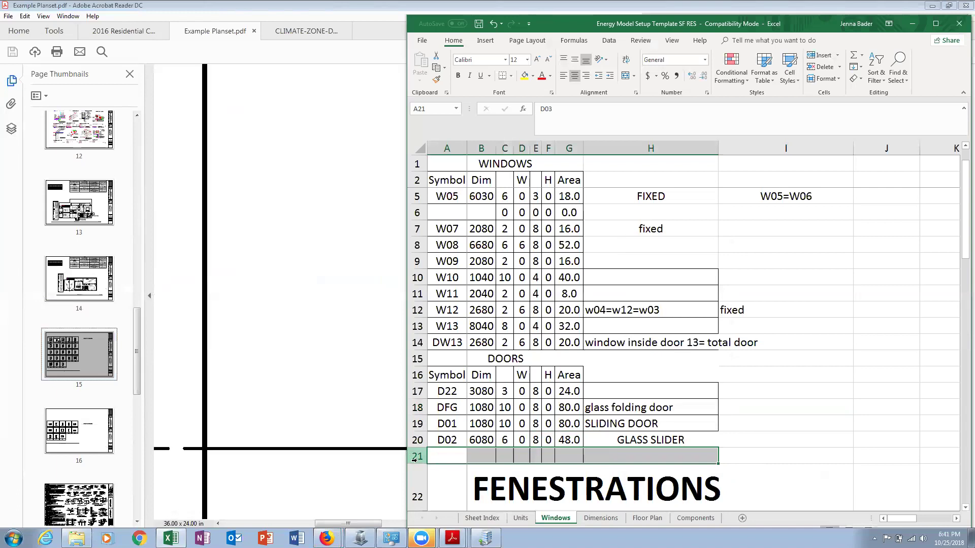
pyautogui.click(414, 457)
pyautogui.rightClick(414, 459)
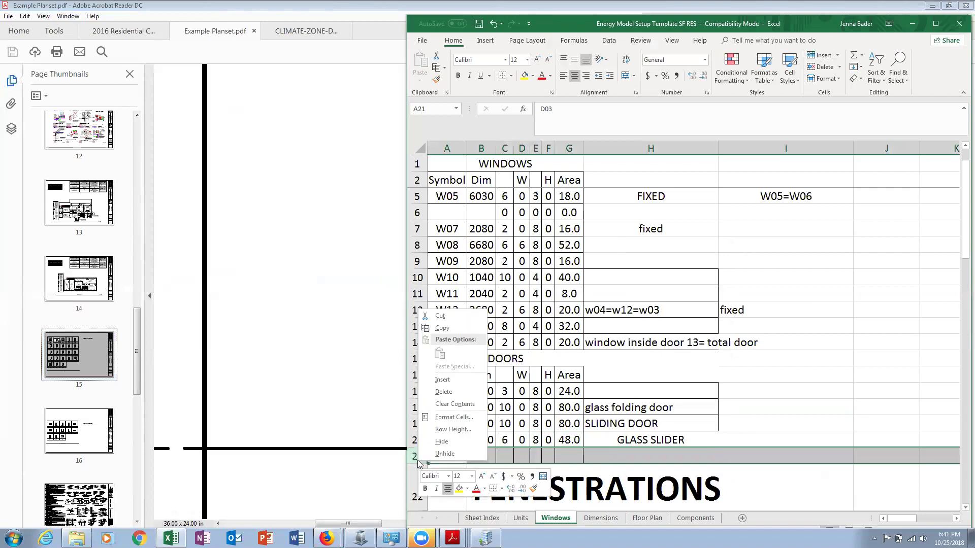
pyautogui.click(460, 382)
pyautogui.click(444, 454)
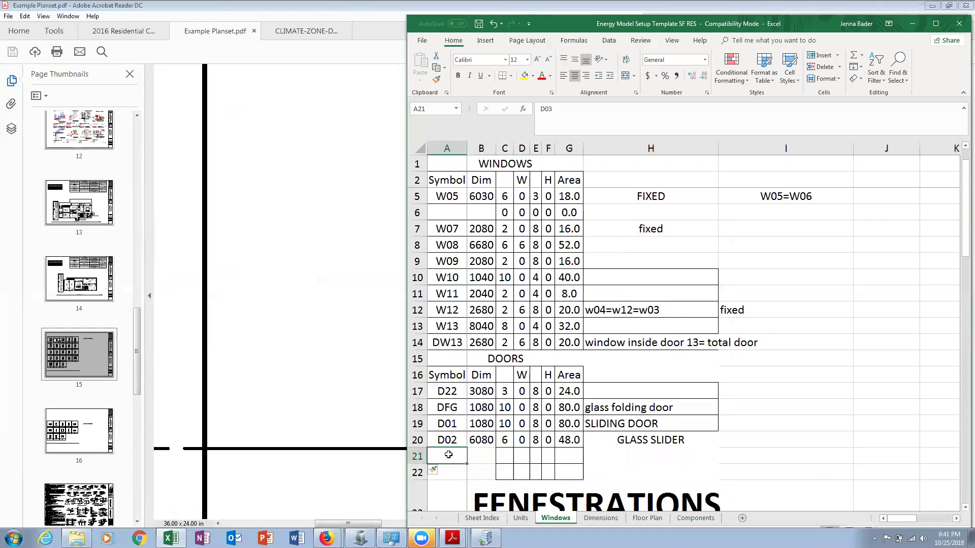
pyautogui.click(314, 375)
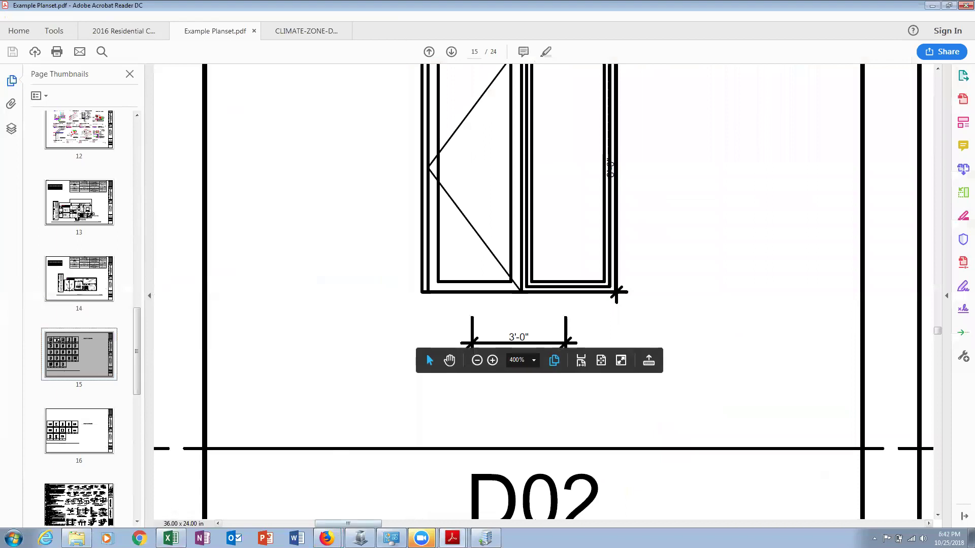
# Expand Floor 1 - Garage with its F D04, B W01 and R D05 D07 nodes, then select the zone
pyautogui.click(360, 538)
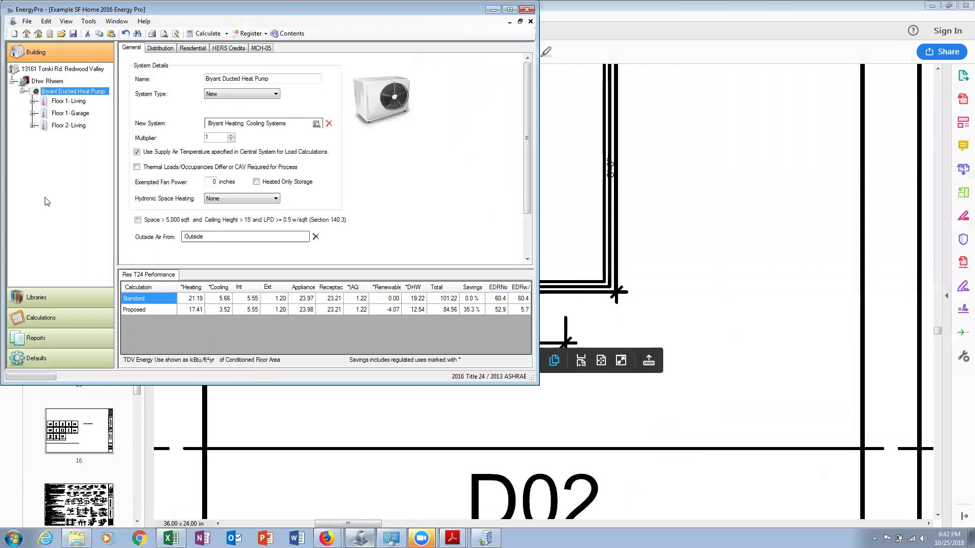
pyautogui.click(32, 113)
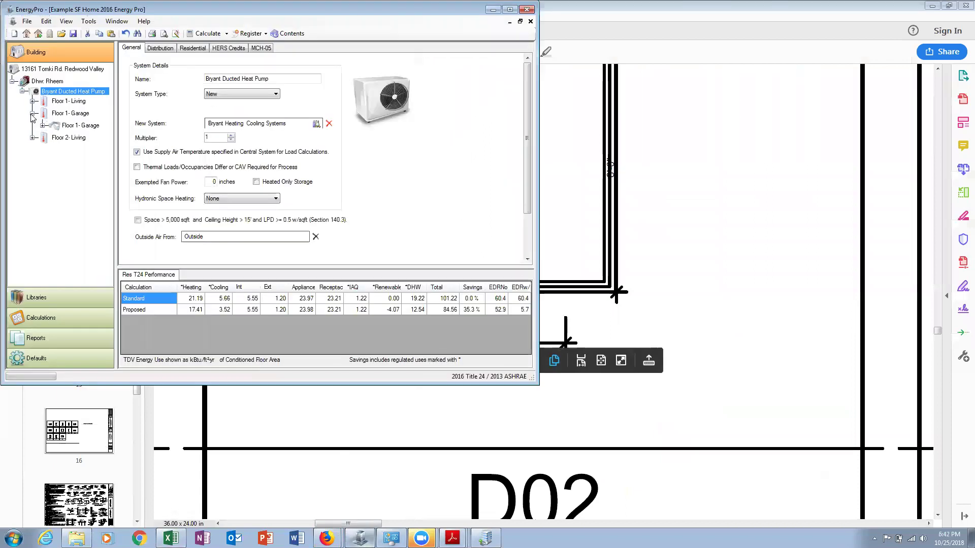
pyautogui.click(43, 125)
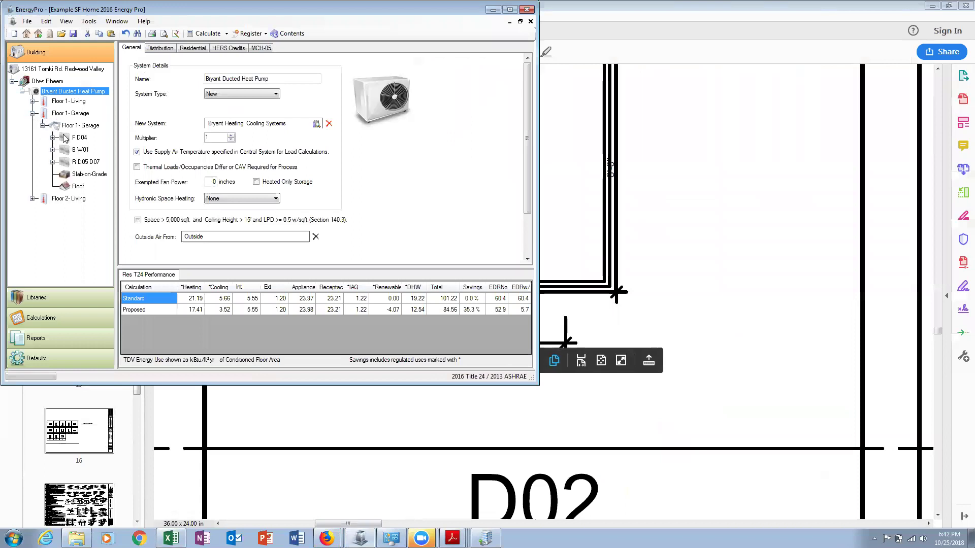
pyautogui.click(53, 137)
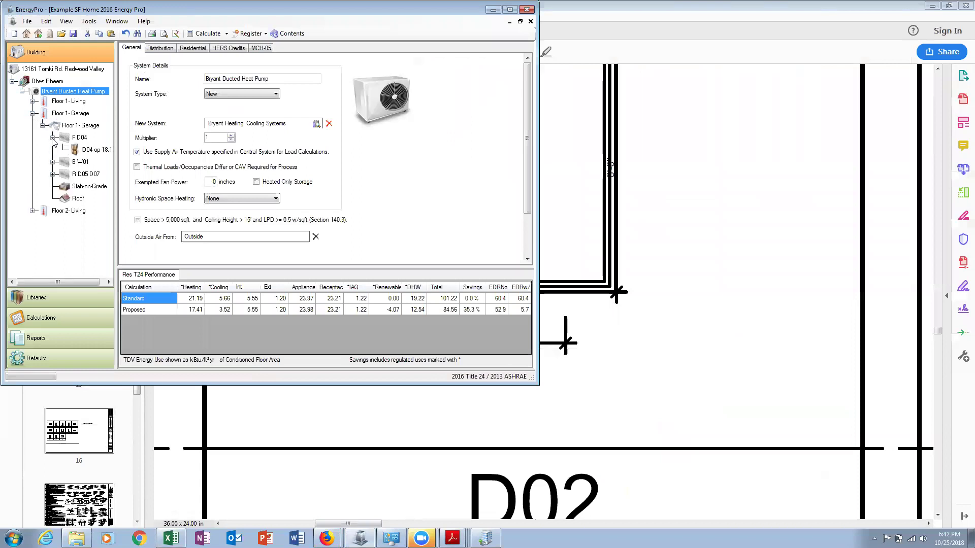
pyautogui.click(53, 161)
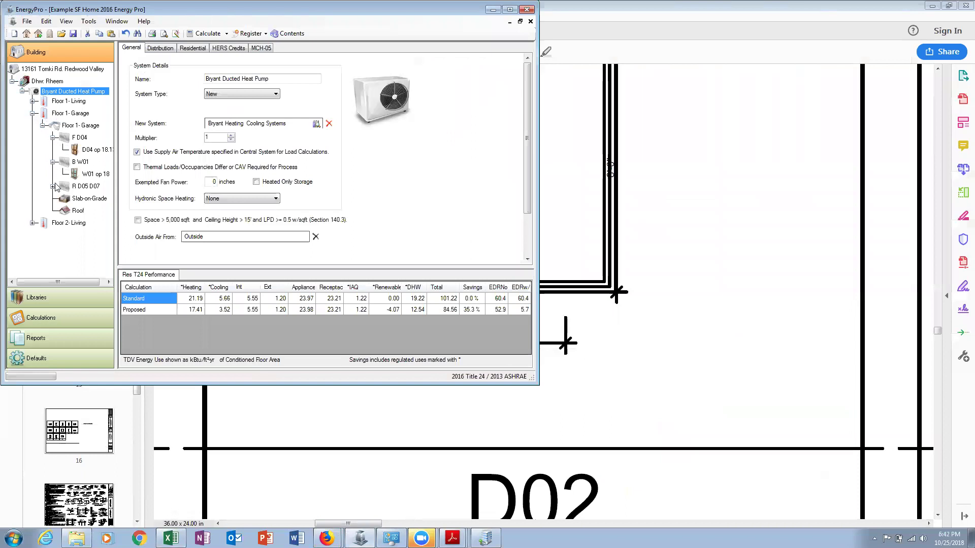
pyautogui.click(56, 188)
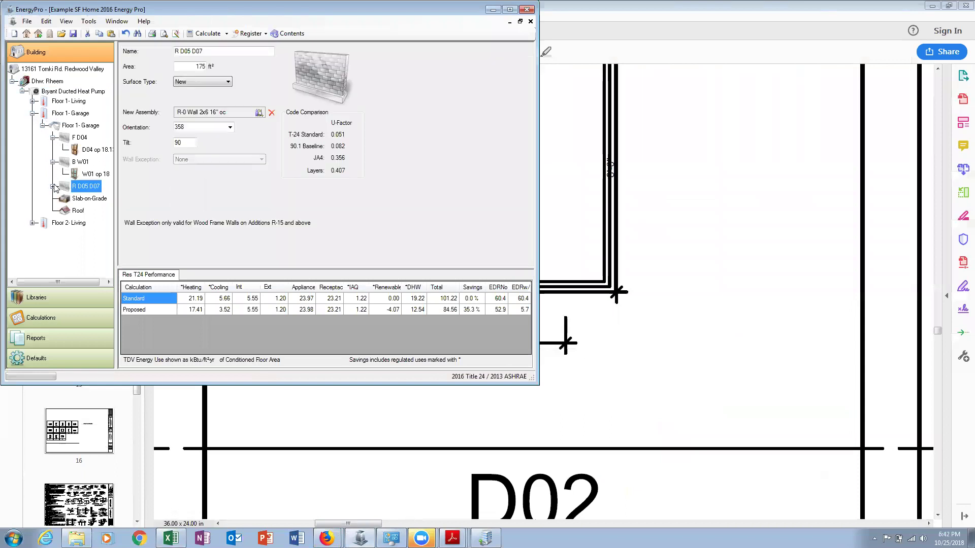
pyautogui.click(54, 186)
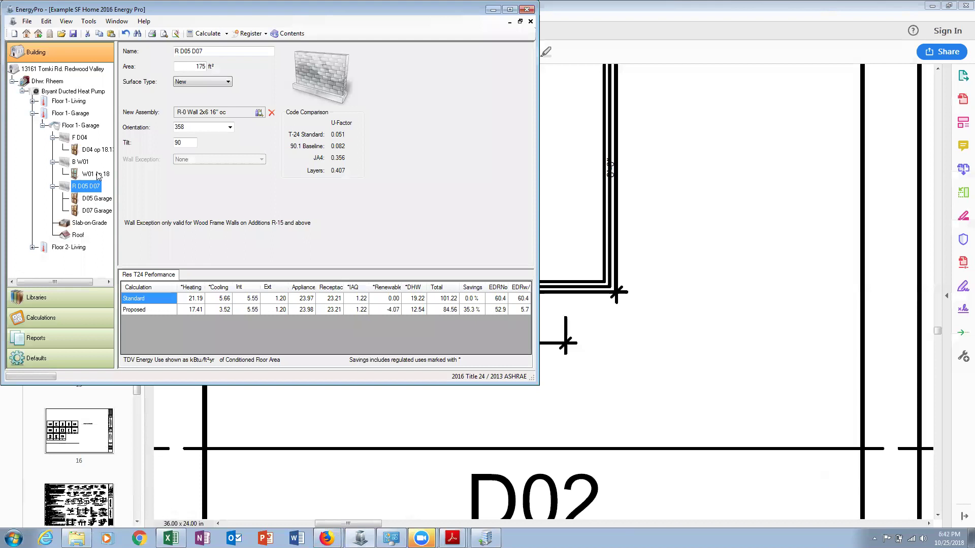
pyautogui.click(80, 127)
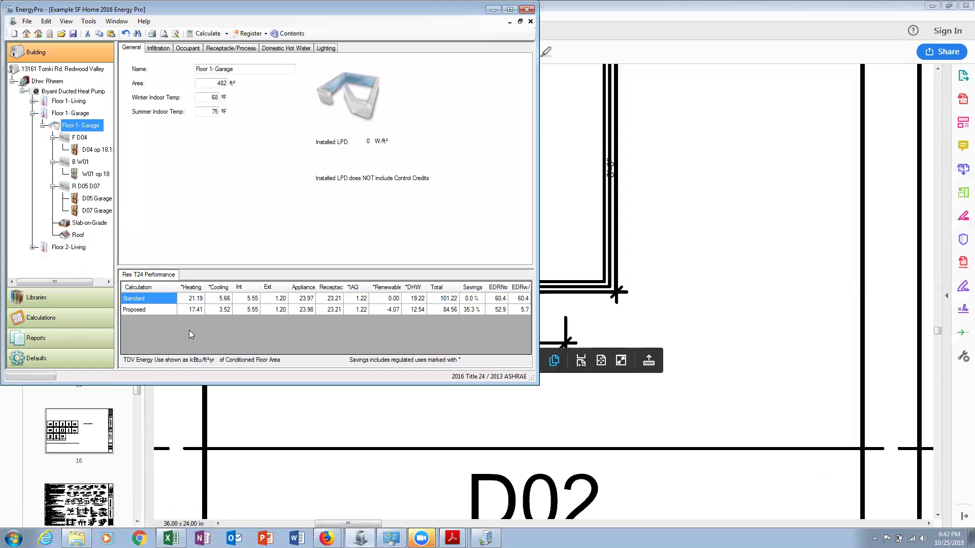
# Show page 4 of the plan set at 100%, centered on the Garage / Storage plan
pyautogui.click(171, 538)
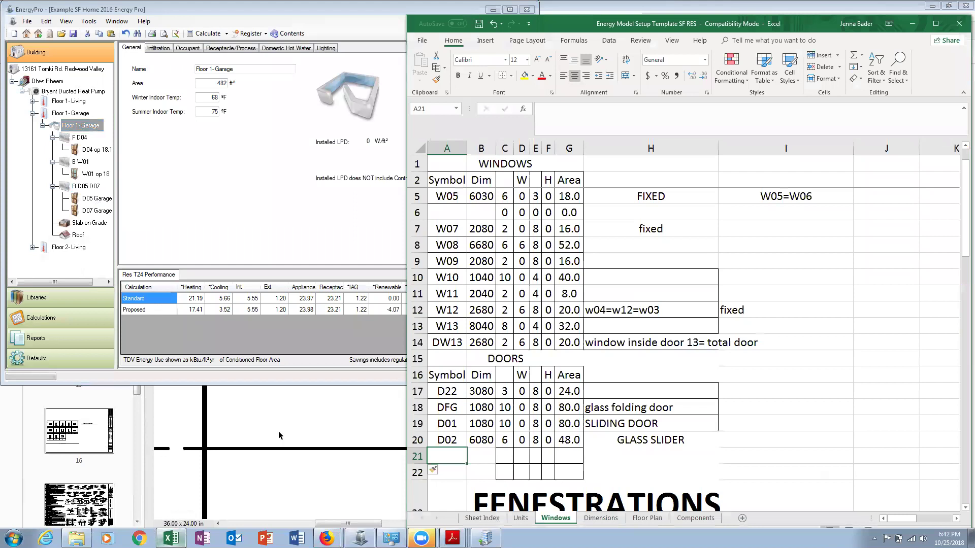
pyautogui.click(291, 433)
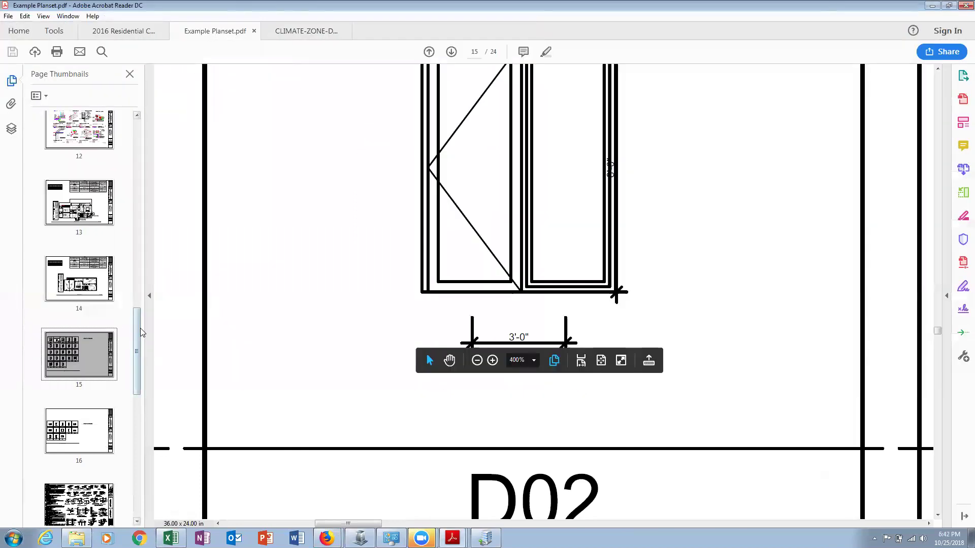
pyautogui.moveTo(142, 331); pyautogui.dragTo(135, 200)
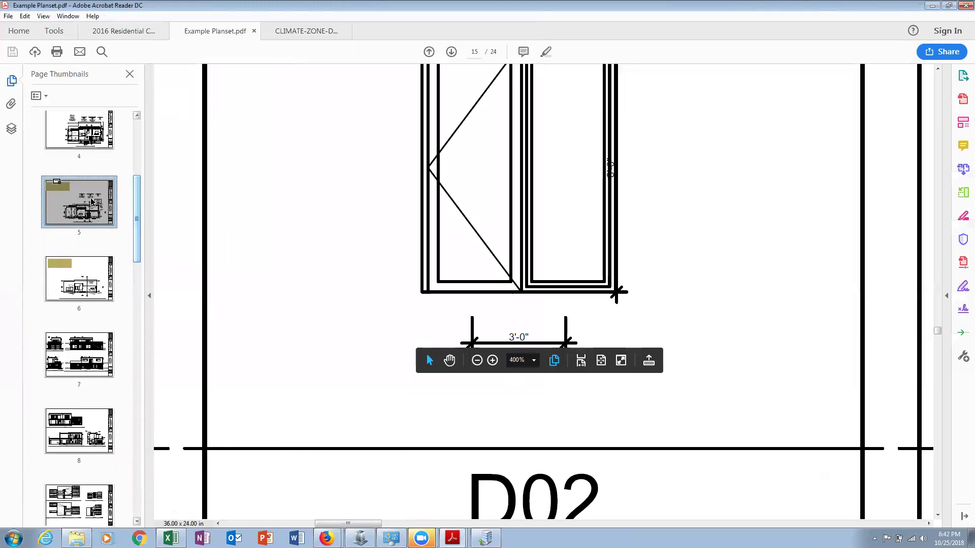
pyautogui.click(92, 202)
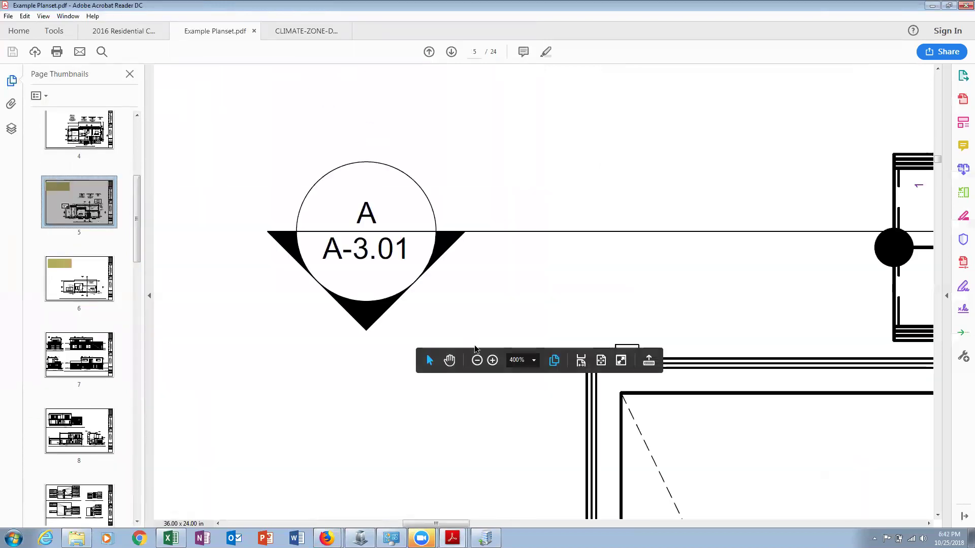
pyautogui.click(477, 360)
pyautogui.click(477, 360)
pyautogui.click(477, 360)
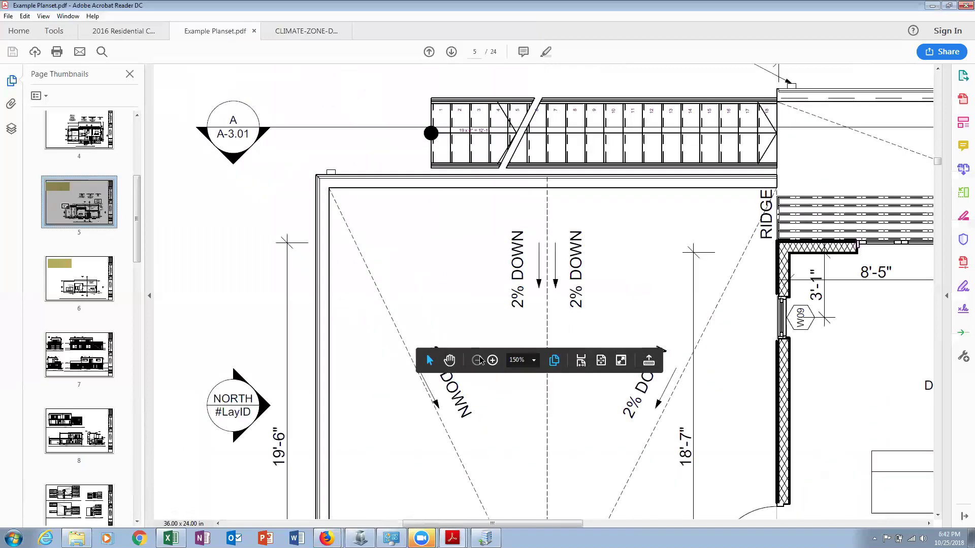
pyautogui.click(478, 360)
pyautogui.click(478, 360)
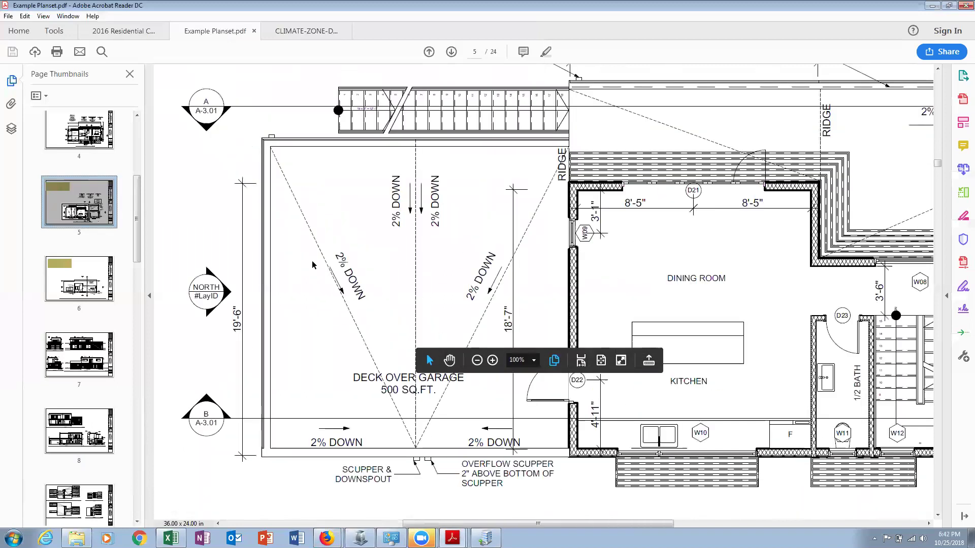
pyautogui.click(72, 135)
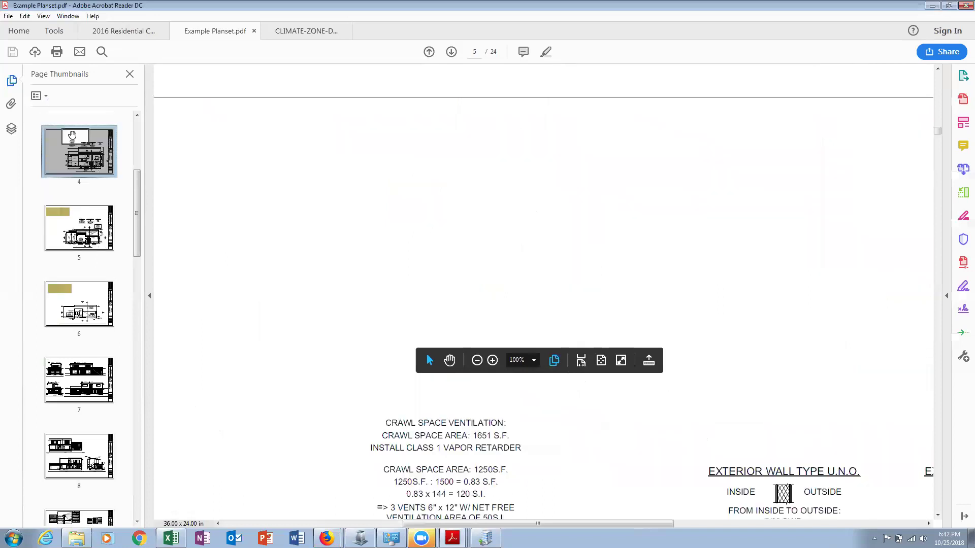
pyautogui.moveTo(72, 135); pyautogui.dragTo(67, 164)
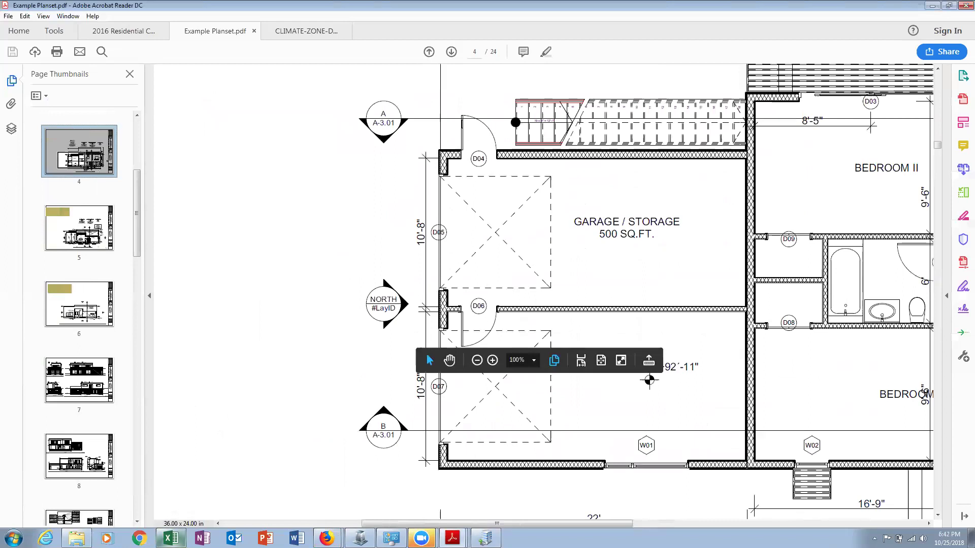
pyautogui.click(171, 538)
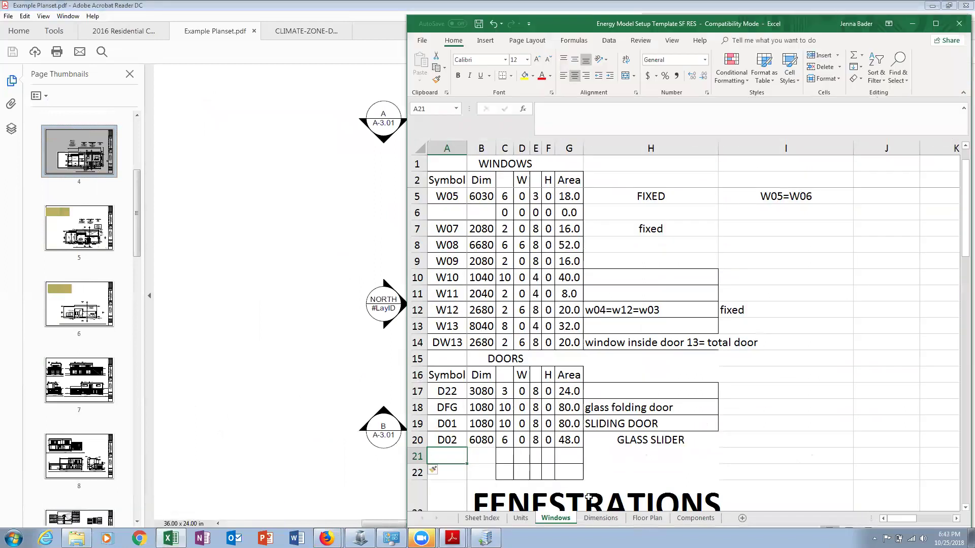
# Copy the Floor 2 block A2:O7 on the Dimensions sheet and paste it at A15
pyautogui.click(600, 518)
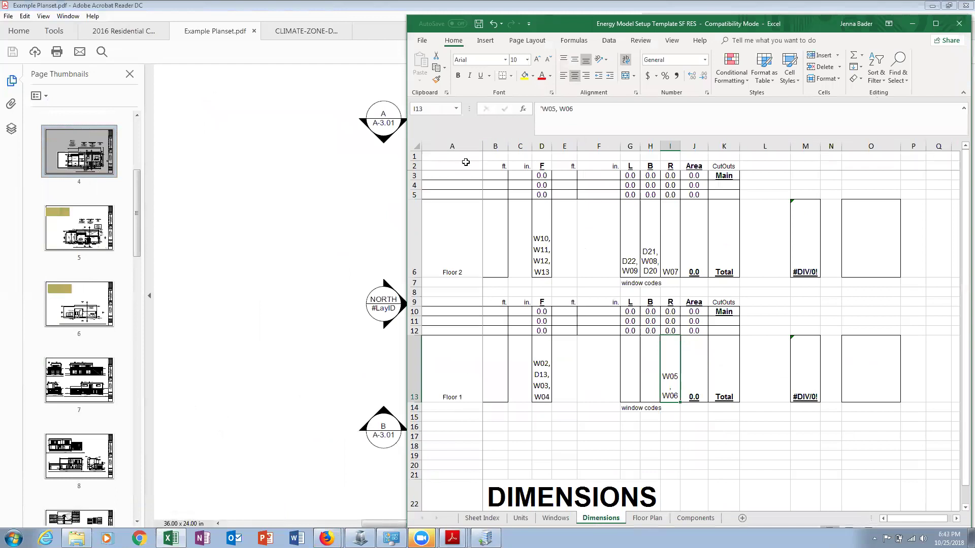
pyautogui.moveTo(466, 162); pyautogui.dragTo(844, 280)
pyautogui.hotkey('ctrl', 'c')
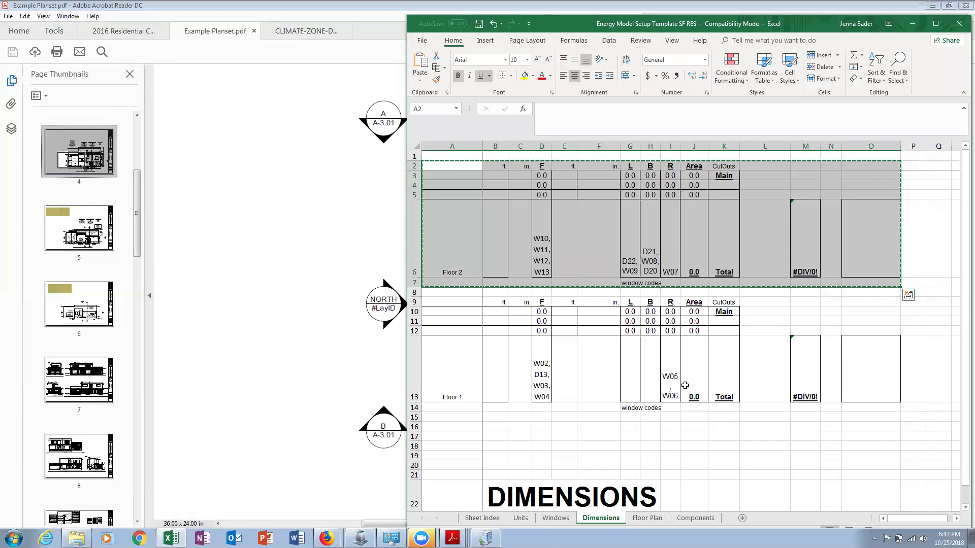
pyautogui.click(468, 415)
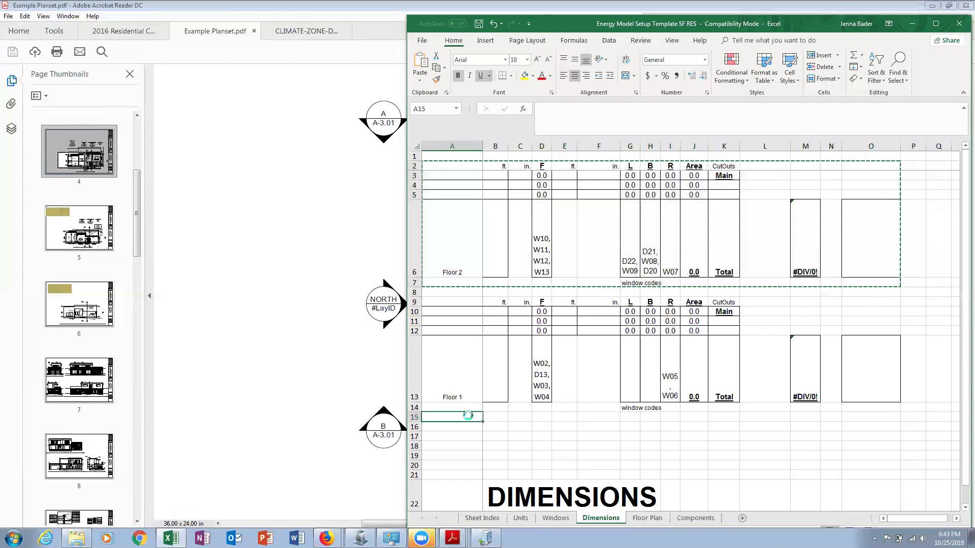
pyautogui.hotkey('ctrl', 'v')
pyautogui.scroll(-3, 471, 424)
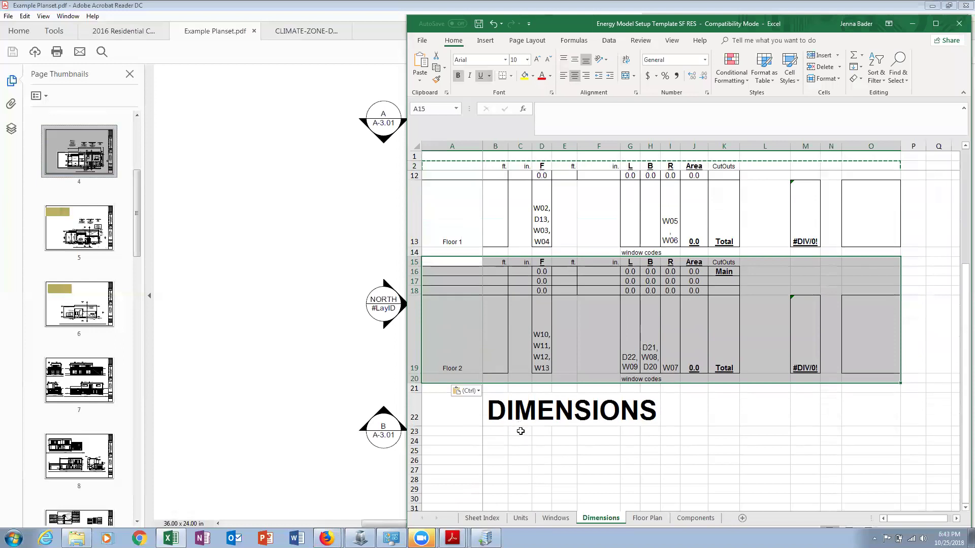
pyautogui.click(519, 431)
# Relabel the pasted block's A19 cell as 'Floor 1- Garage'
pyautogui.click(452, 366)
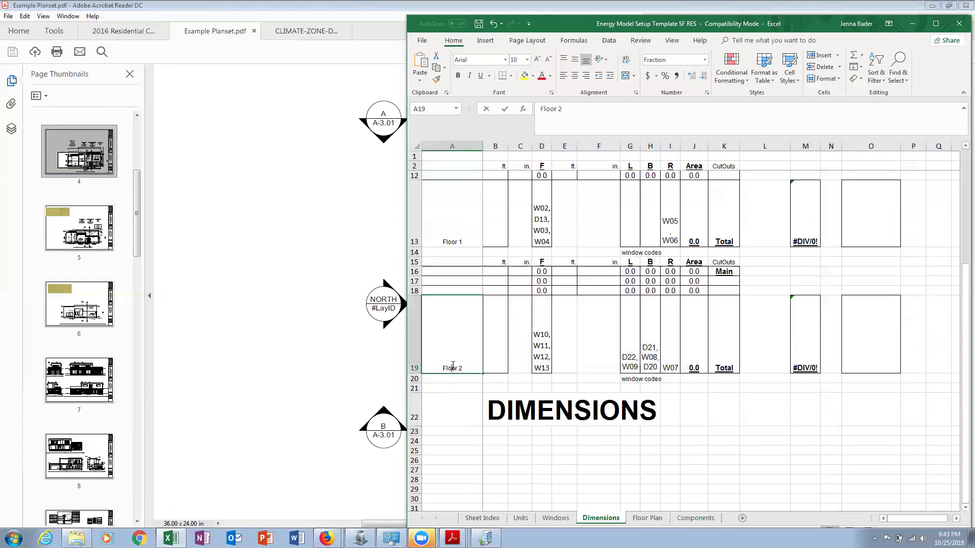
pyautogui.doubleClick(452, 365)
pyautogui.write('gARAGE')
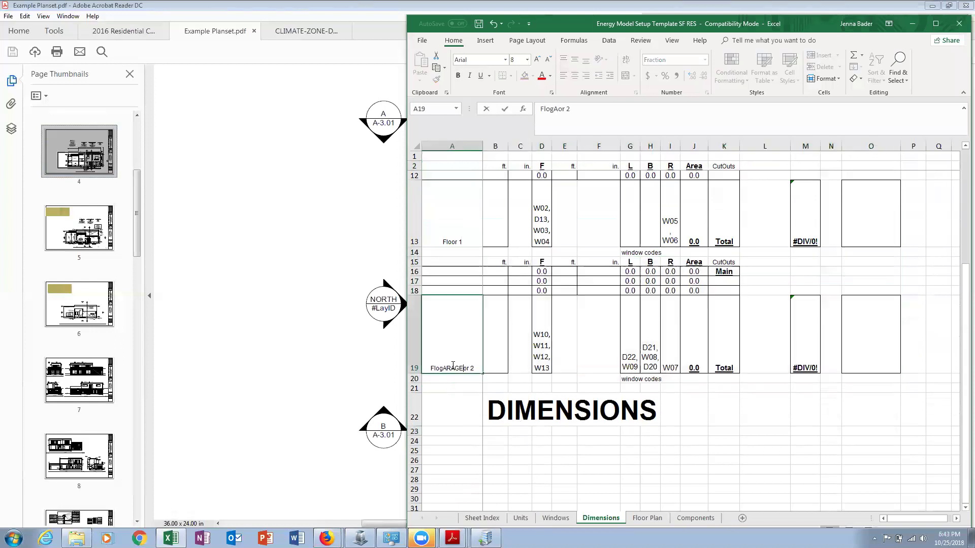
pyautogui.press('BackSpace')
pyautogui.press('BackSpace')
pyautogui.press('BackSpace')
pyautogui.press('BackSpace')
pyautogui.press('BackSpace')
pyautogui.press('Delete')
pyautogui.press('Delete')
pyautogui.press('Delete')
pyautogui.press('Delete')
pyautogui.write('Floor 1- Garage')
pyautogui.press('Return')
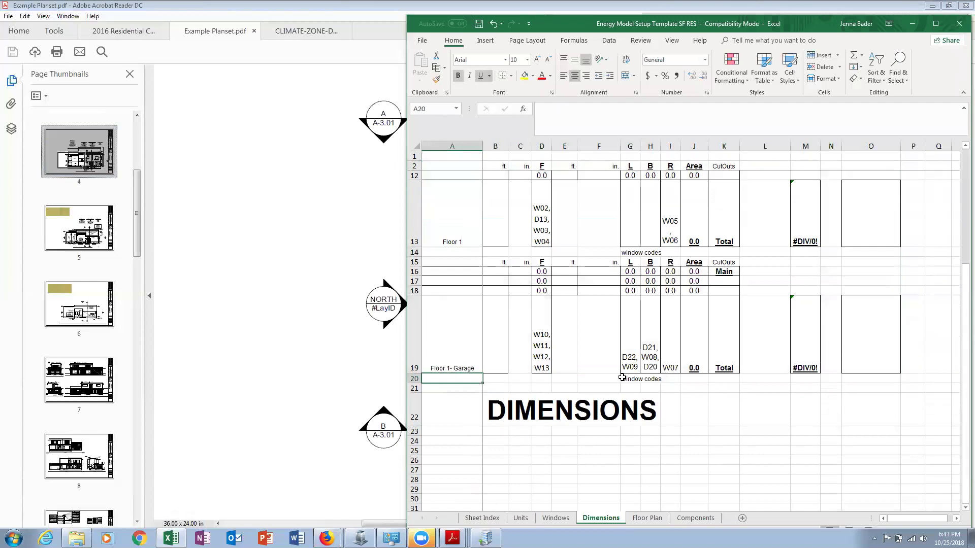
# Clear the copied window codes from D19, G19, H19 and I19
pyautogui.click(546, 356)
pyautogui.press('BackSpace')
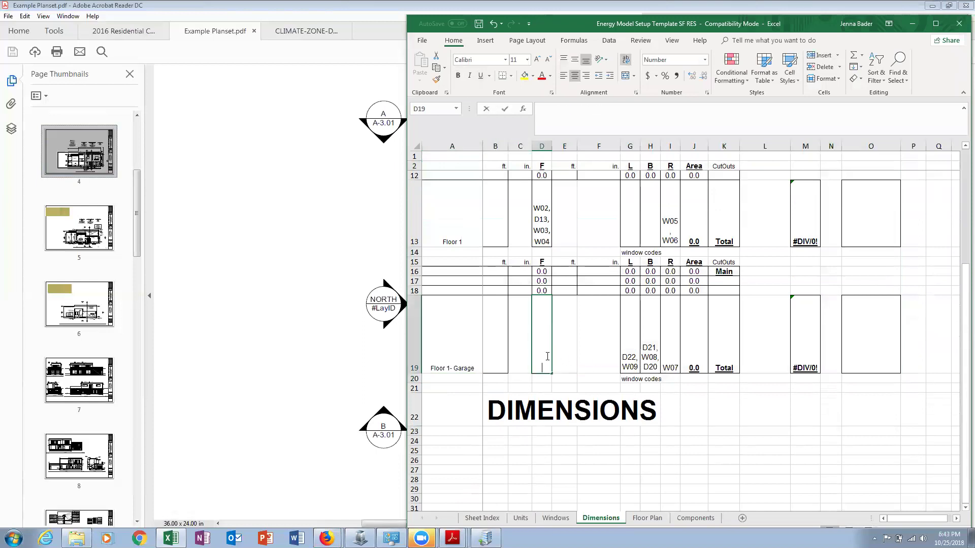
pyautogui.click(628, 347)
pyautogui.press('BackSpace')
pyautogui.click(652, 320)
pyautogui.press('BackSpace')
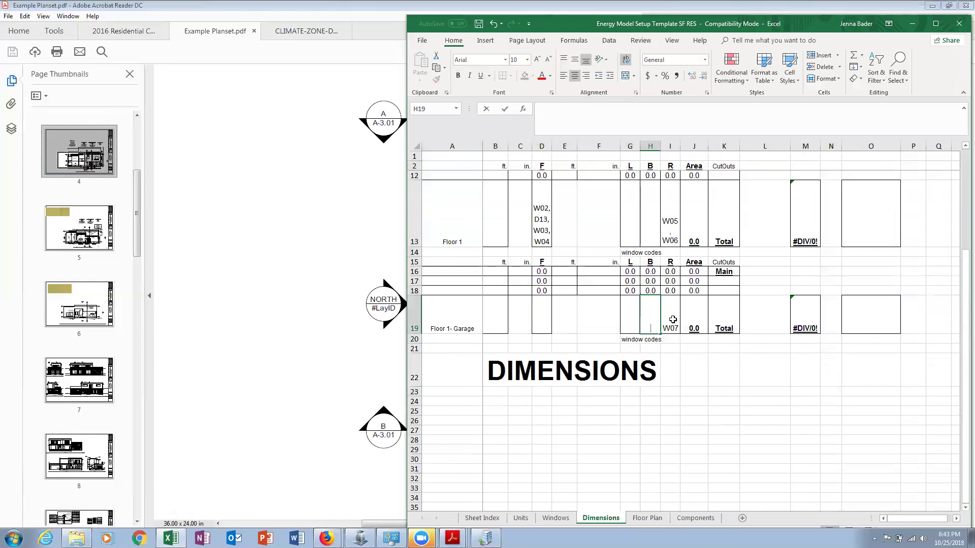
pyautogui.click(672, 320)
pyautogui.press('BackSpace')
pyautogui.click(546, 301)
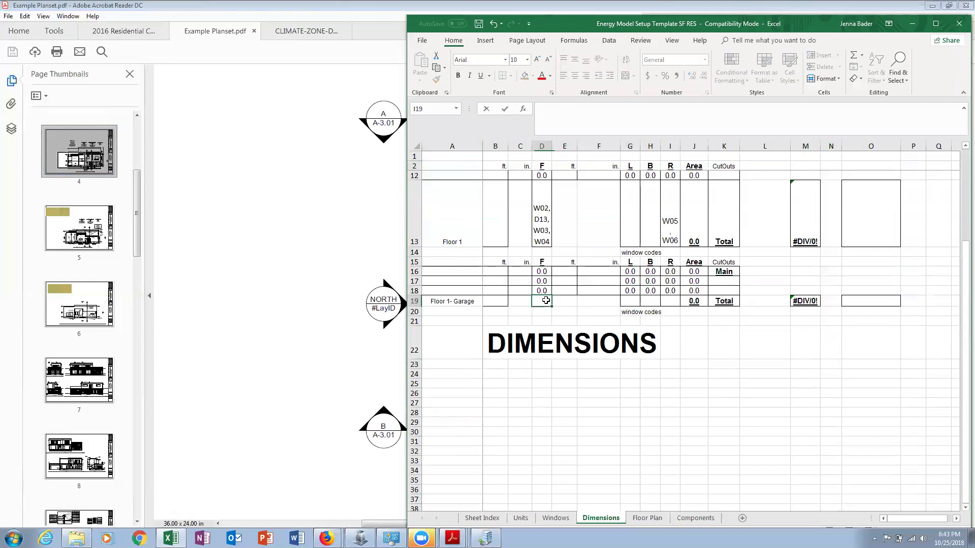
pyautogui.click(632, 299)
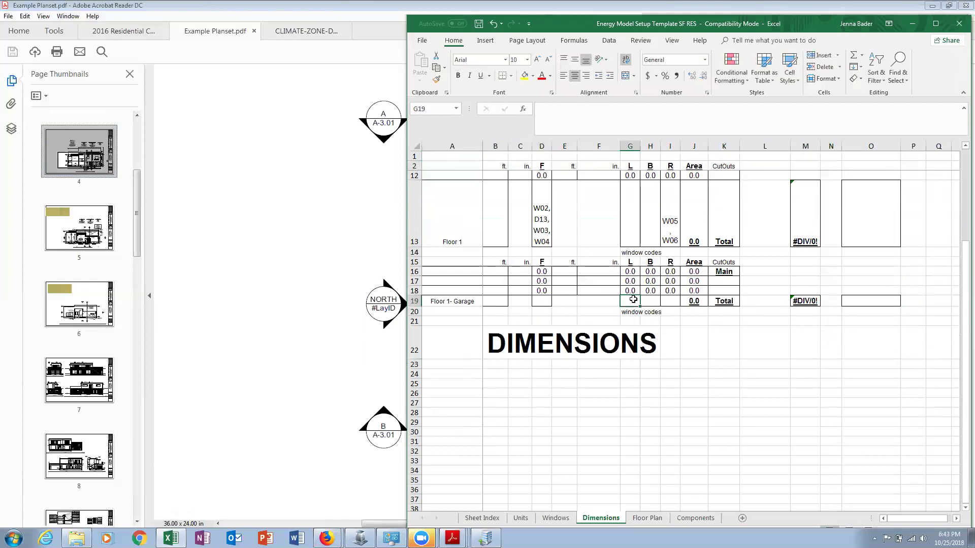
# Enter the garage codes G1, G2 in cell G19
pyautogui.hscroll(3, 379, 295)
pyautogui.hscroll(10, 381, 298)
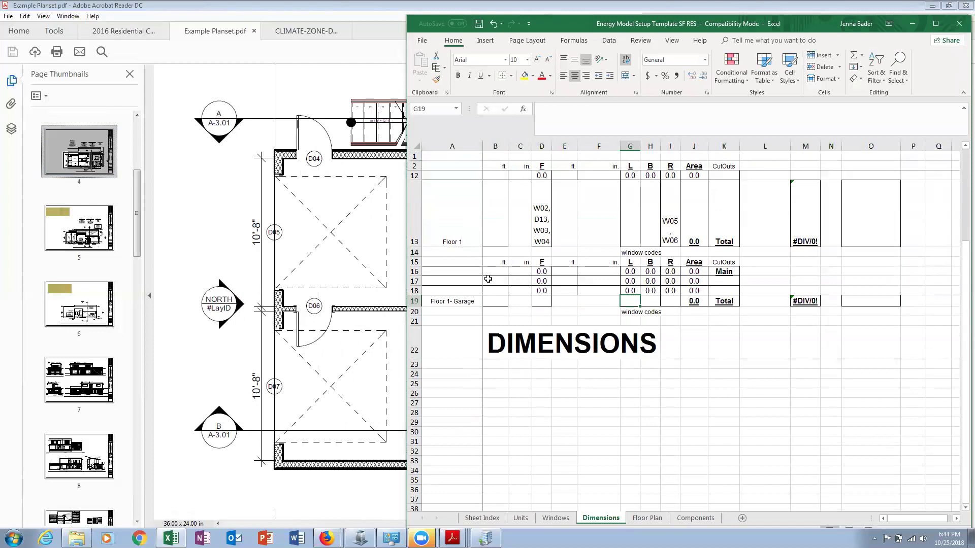
pyautogui.click(542, 301)
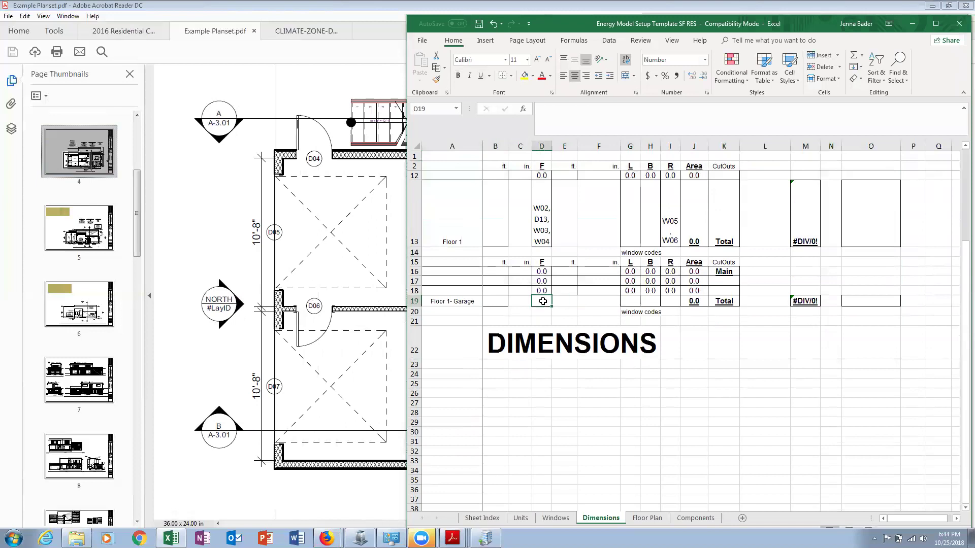
pyautogui.doubleClick(542, 301)
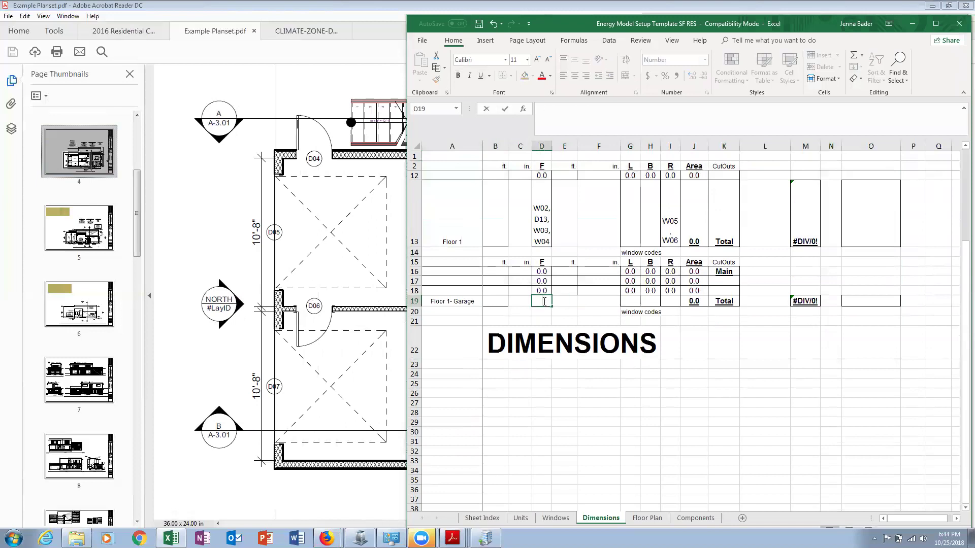
pyautogui.press('capslock')
pyautogui.write('G1')
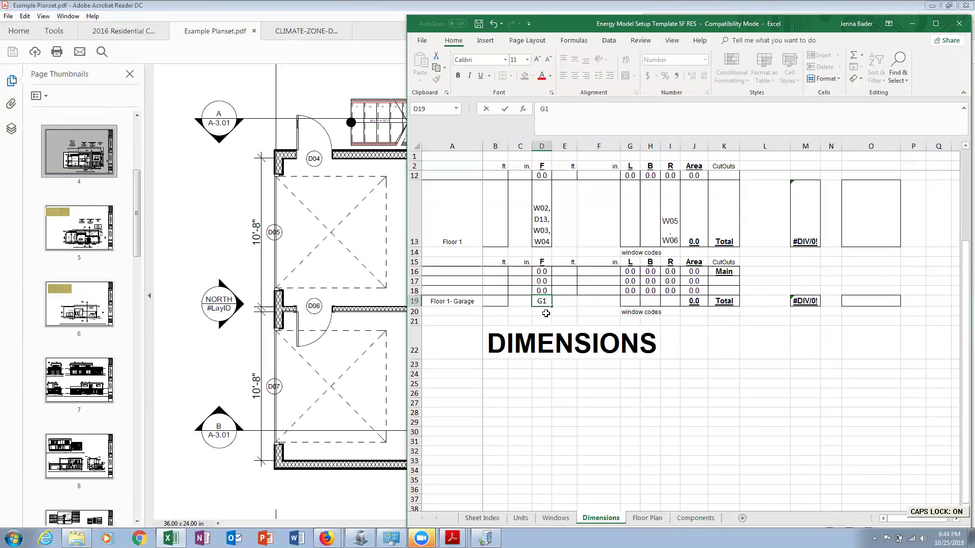
pyautogui.press('BackSpace')
pyautogui.press('BackSpace')
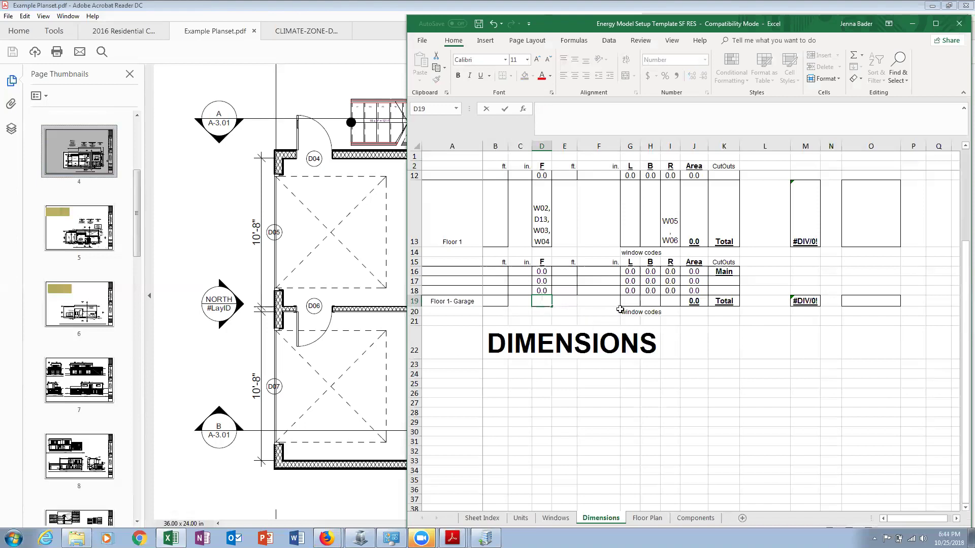
pyautogui.click(632, 302)
pyautogui.write('G')
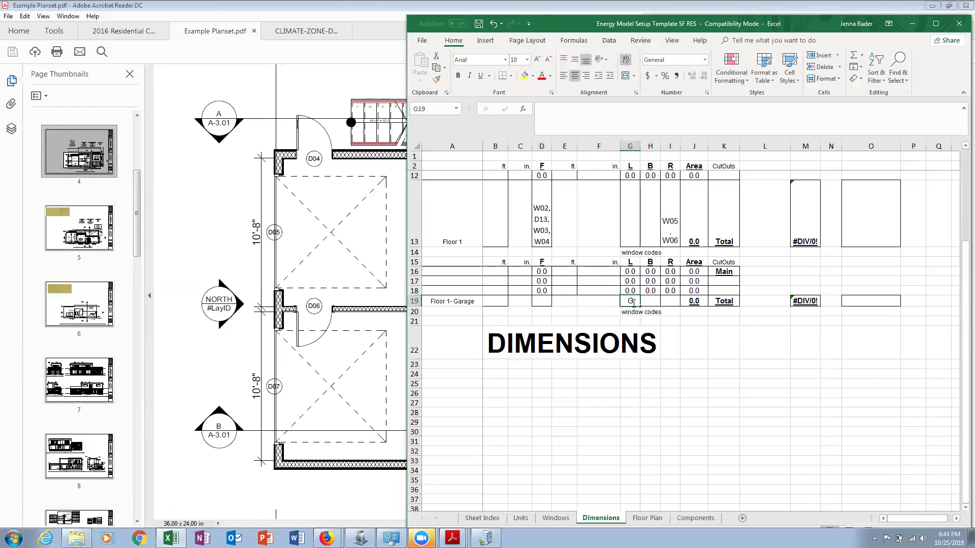
pyautogui.write('1, G2')
pyautogui.press('Return')
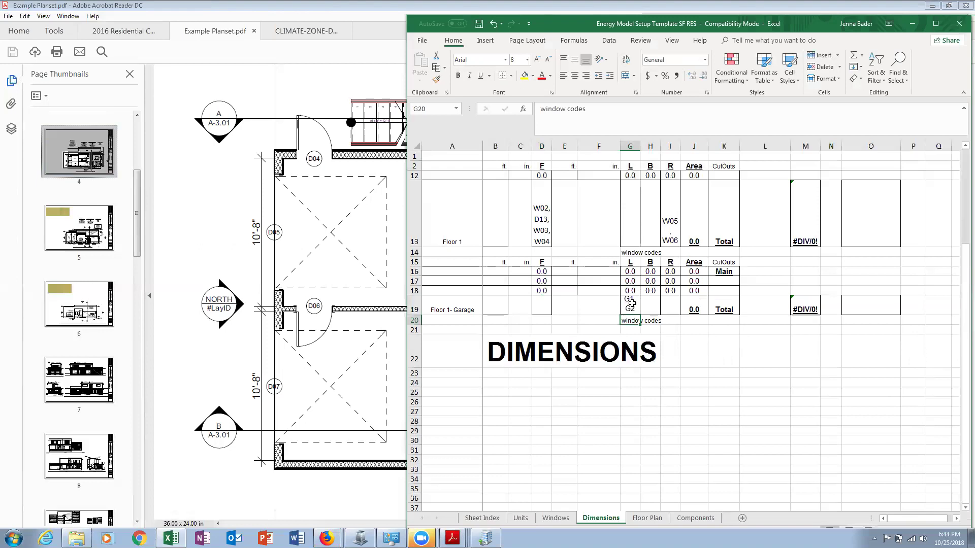
# Check the plan's doors and enter D04 in cell H19
pyautogui.click(348, 375)
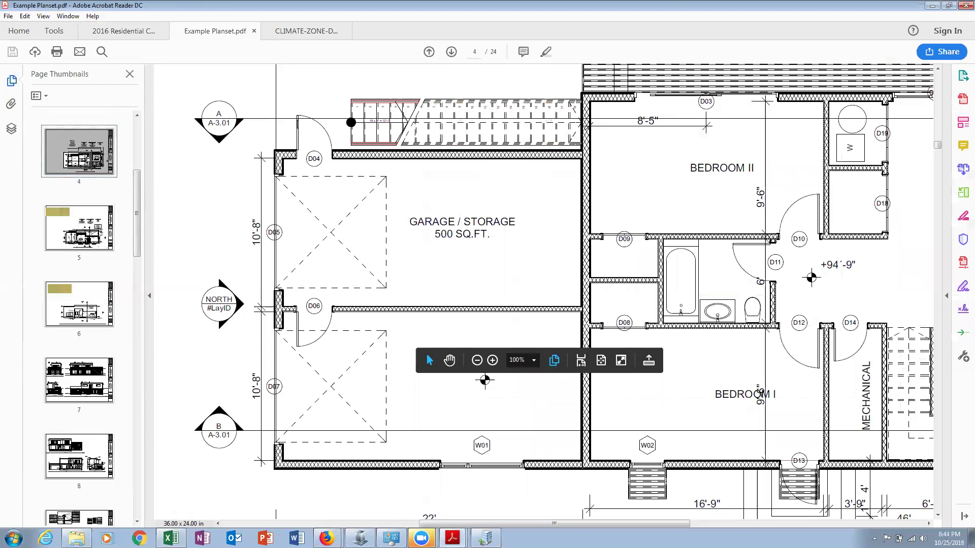
pyautogui.click(171, 538)
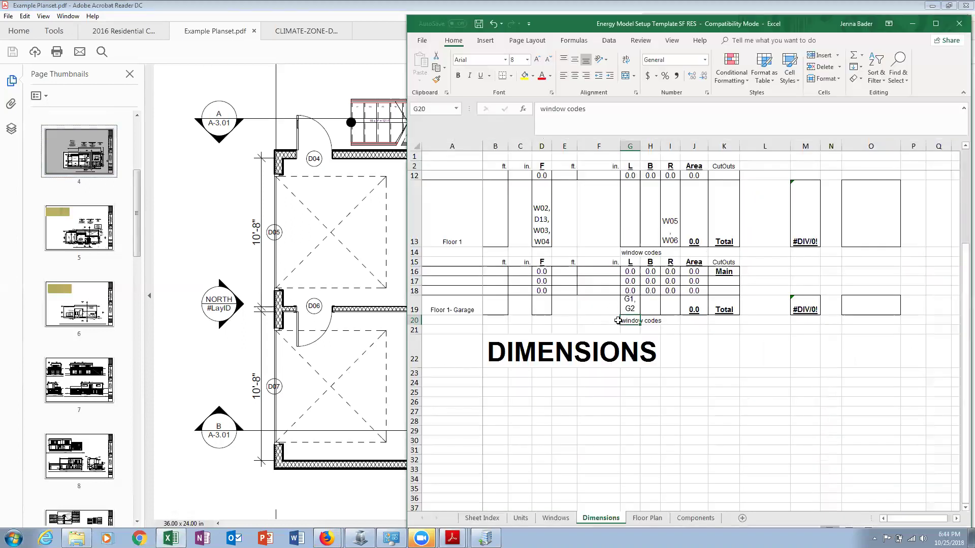
pyautogui.click(650, 306)
pyautogui.write('G')
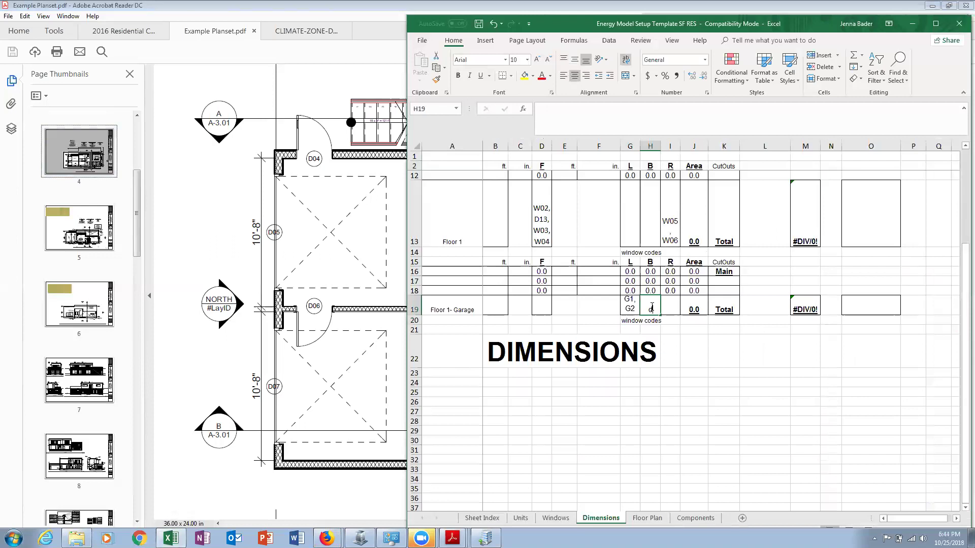
pyautogui.press('BackSpace')
pyautogui.write('D0')
pyautogui.press('Return')
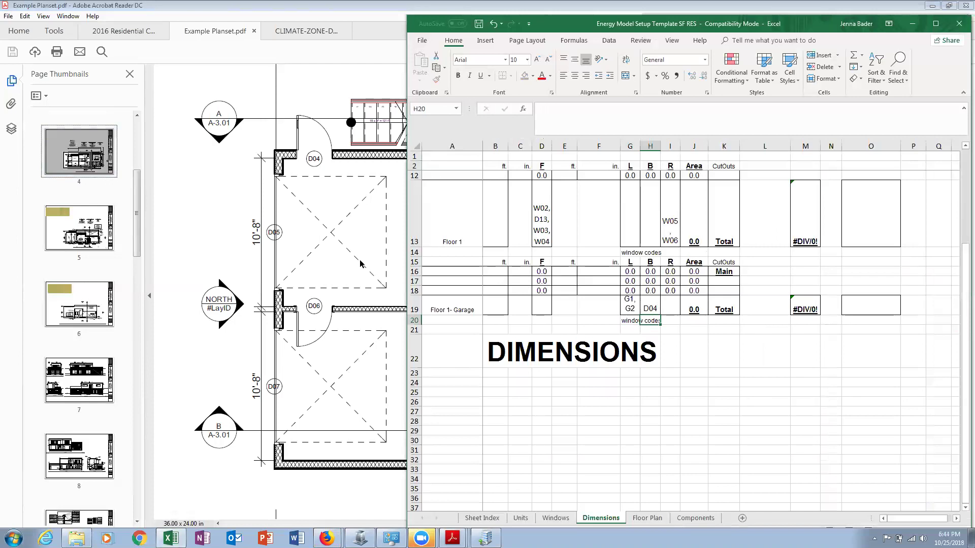
# After checking the garage doors on the plan, enter W01 in cell D19
pyautogui.click(360, 263)
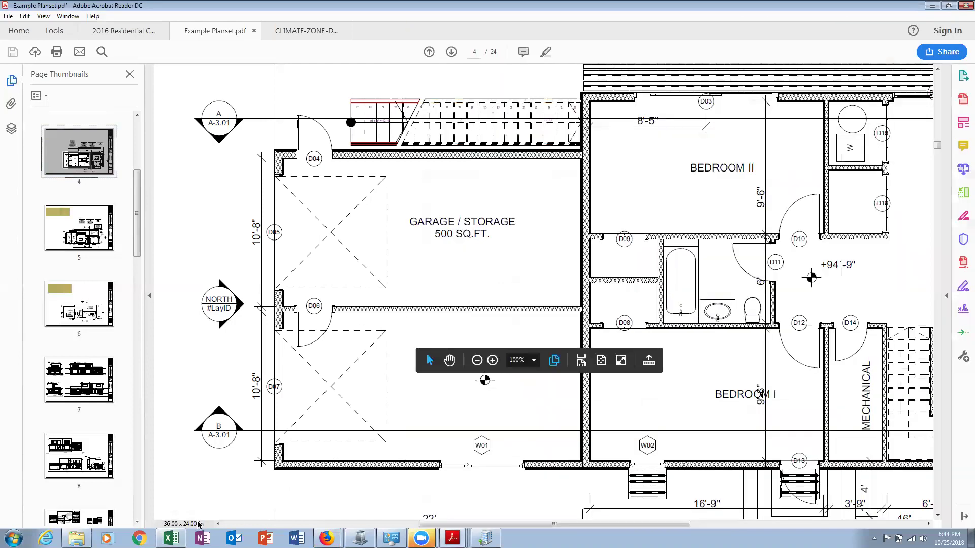
pyautogui.hotkey('alt', 'Tab')
pyautogui.click(543, 306)
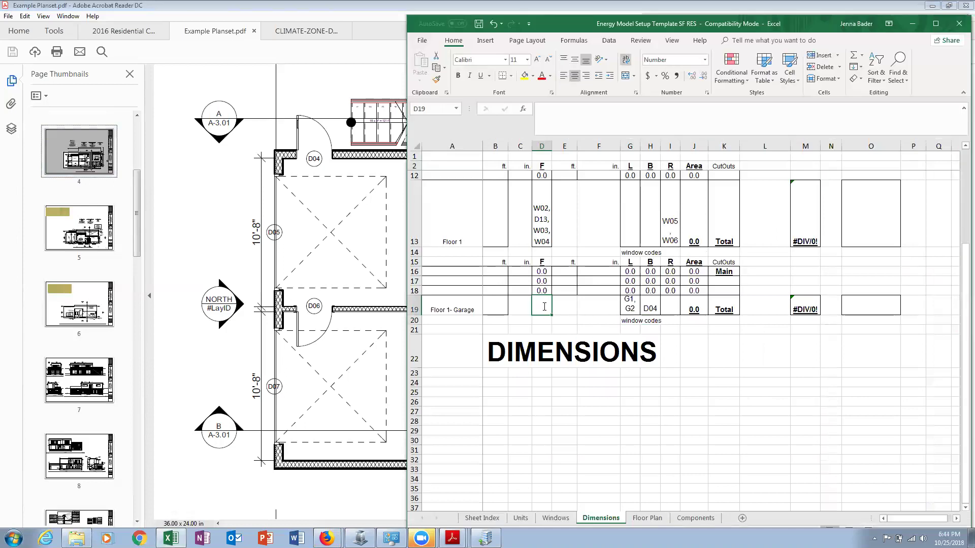
pyautogui.write('W01')
pyautogui.press('Return')
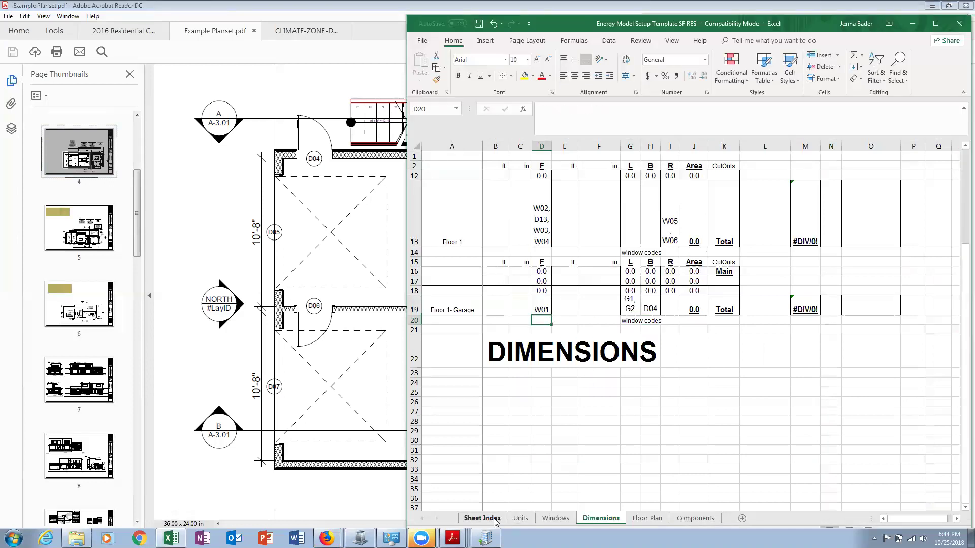
# On the Windows sheet, insert row 21 with door D04 and dimension 2680
pyautogui.click(549, 521)
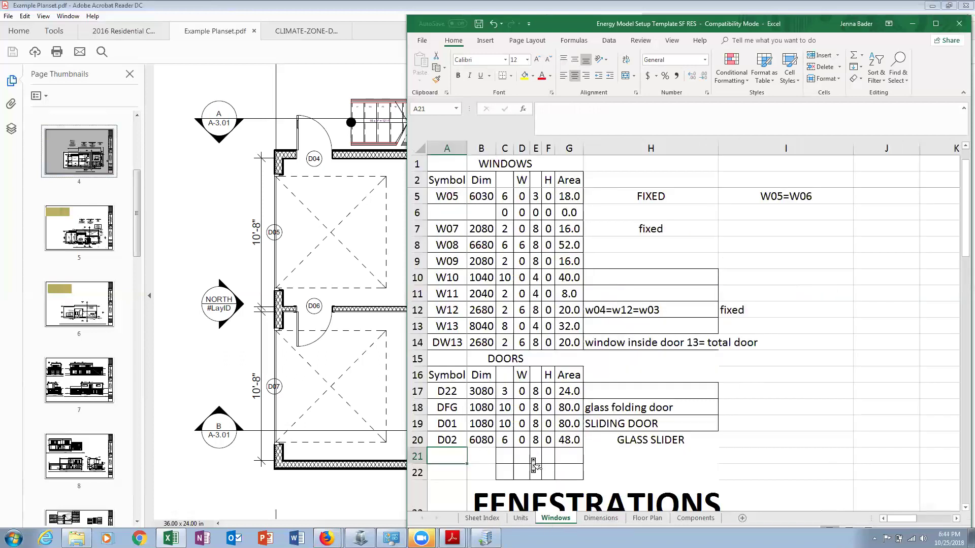
pyautogui.scroll(-4, 533, 462)
pyautogui.rightClick(421, 261)
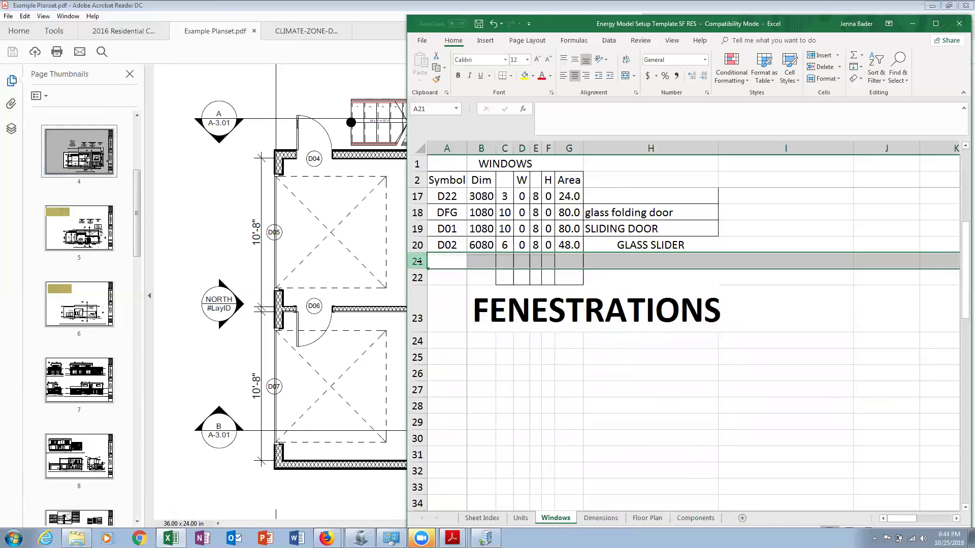
pyautogui.click(447, 333)
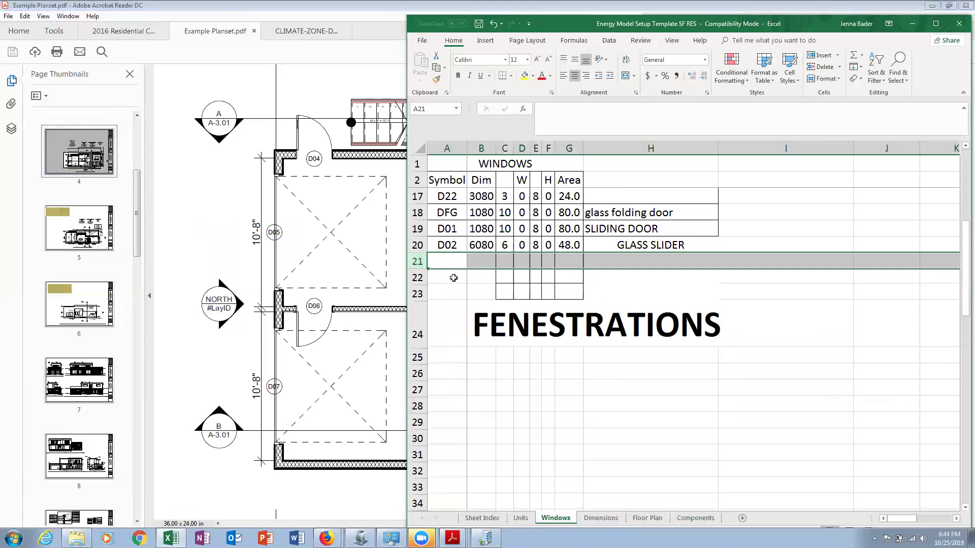
pyautogui.write('D')
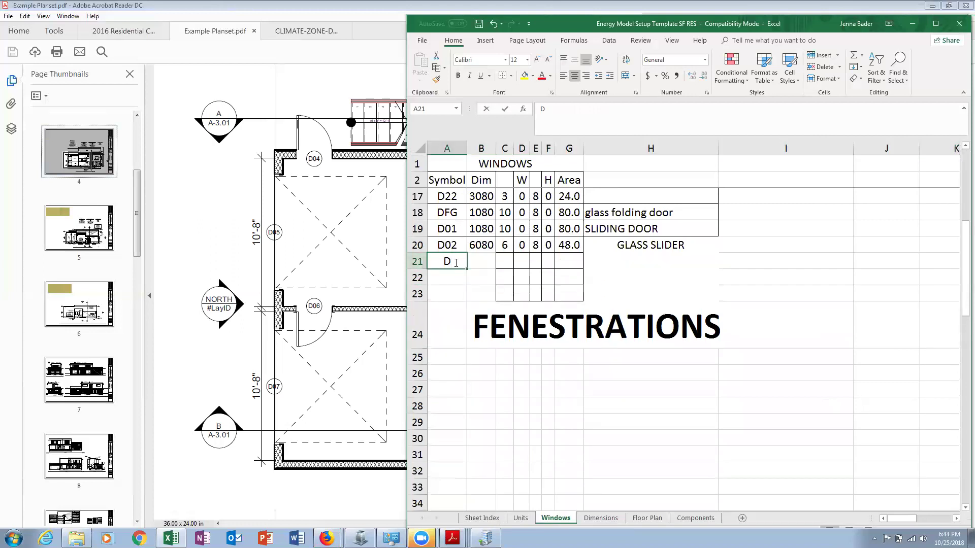
pyautogui.write('04')
pyautogui.press('Tab')
pyautogui.write('2680')
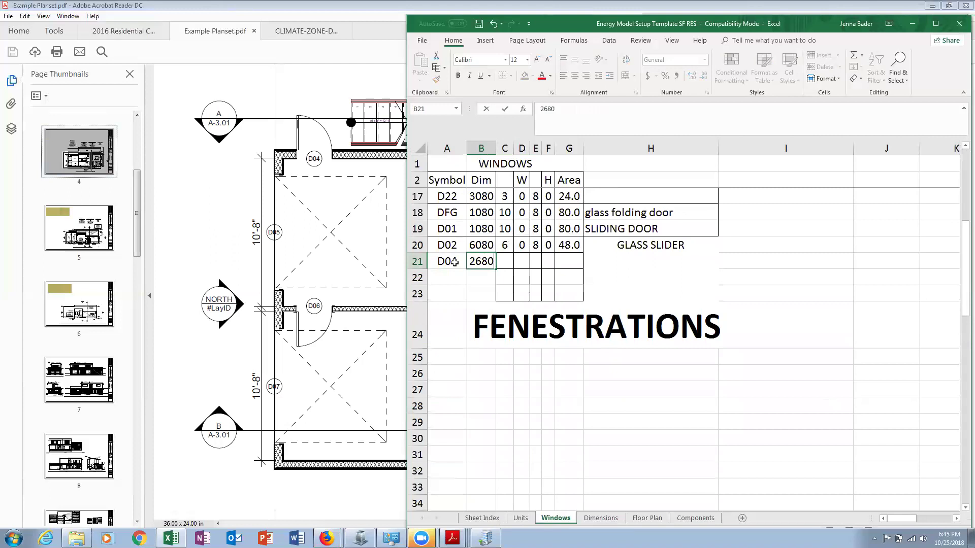
pyautogui.press('Down')
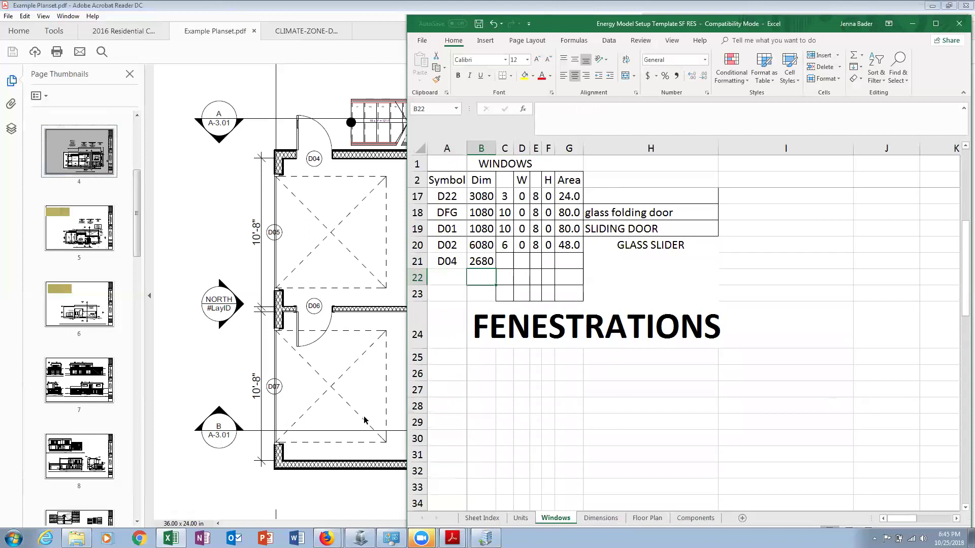
# Type W01 into row 6's empty symbol cell, then clear it again
pyautogui.scroll(5, 490, 303)
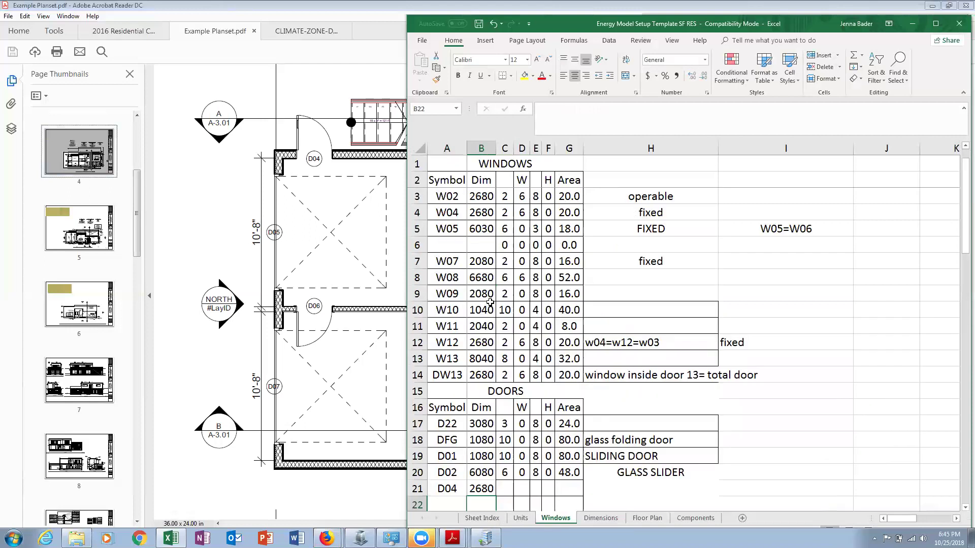
pyautogui.click(434, 246)
pyautogui.write('W')
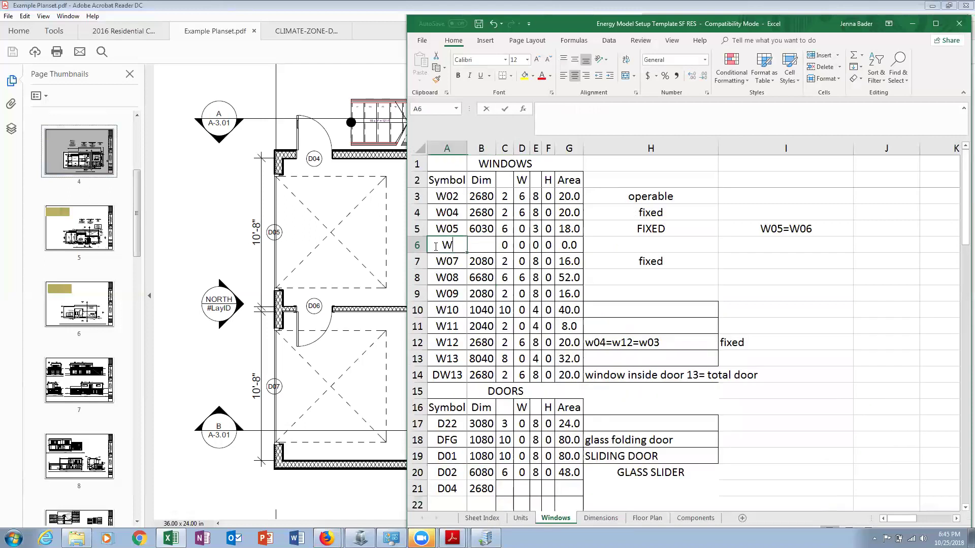
pyautogui.write('01')
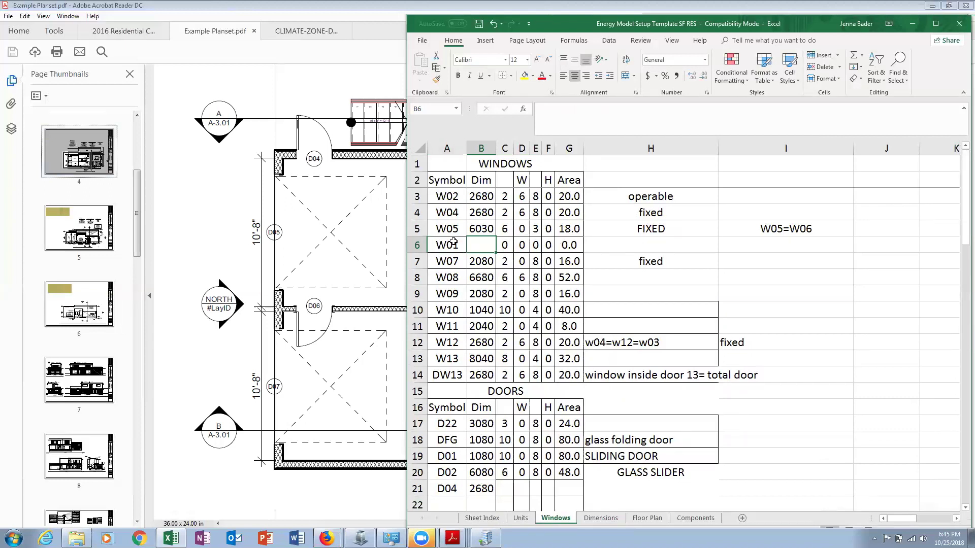
pyautogui.click(455, 243)
pyautogui.press('BackSpace')
pyautogui.click(733, 224)
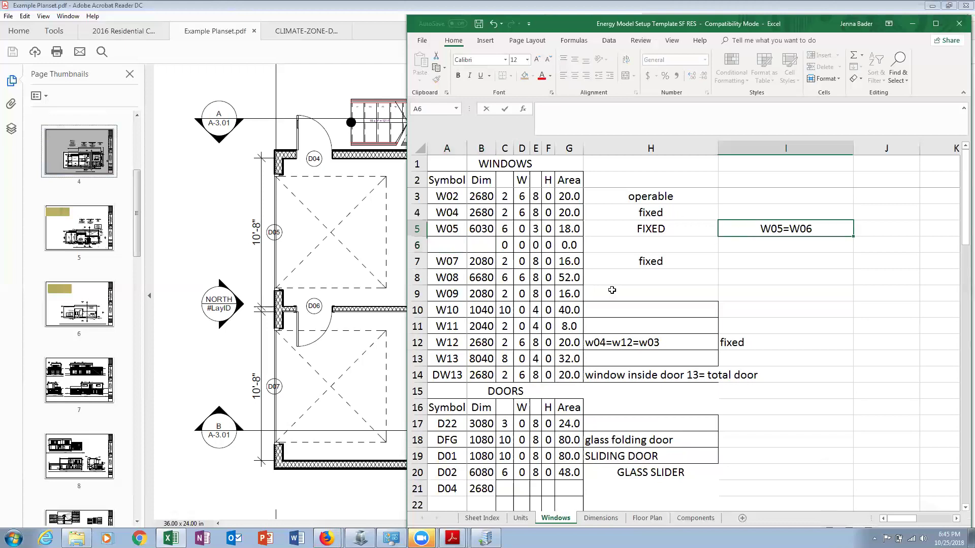
pyautogui.click(598, 517)
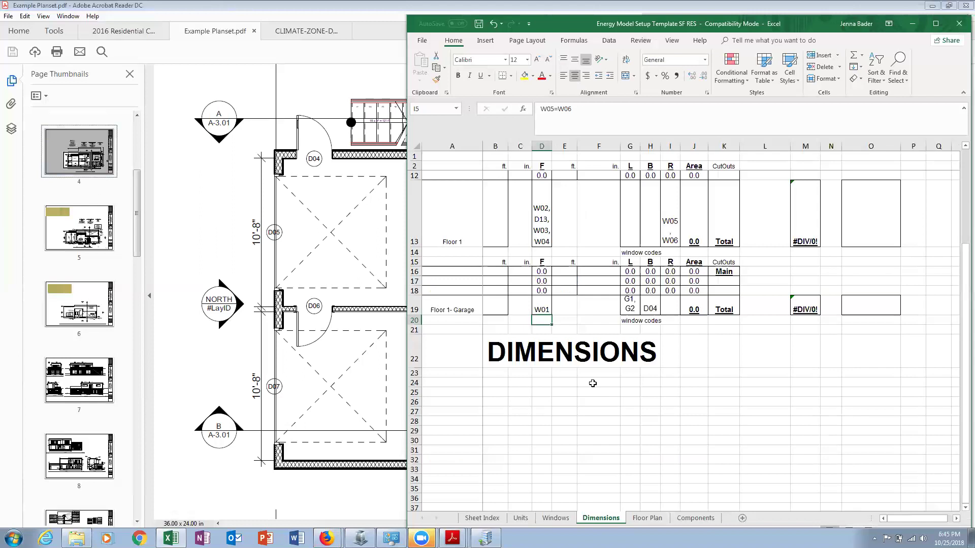
# Replace the garage window code in D19 with W05, comparing Floor 1's codes in D13
pyautogui.click(547, 305)
pyautogui.write('W05')
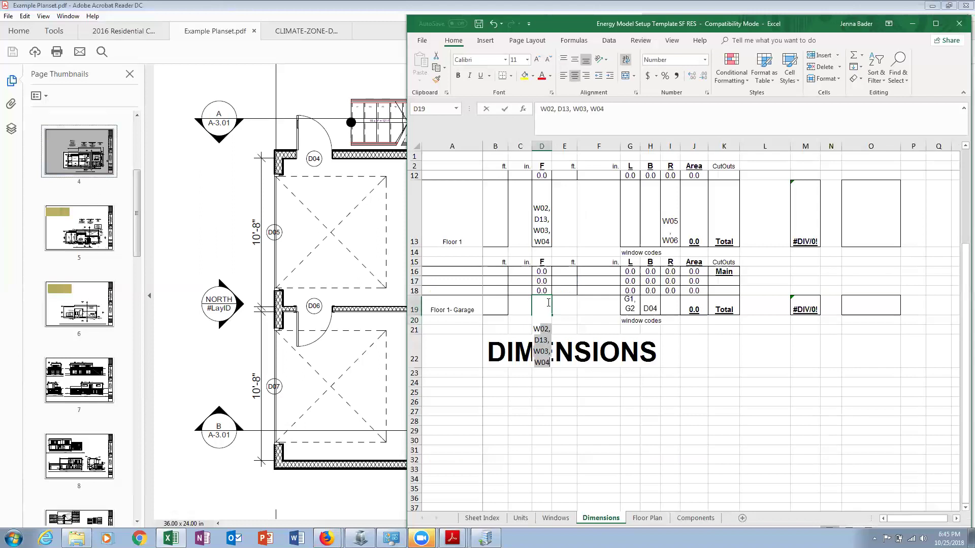
pyautogui.press('Return')
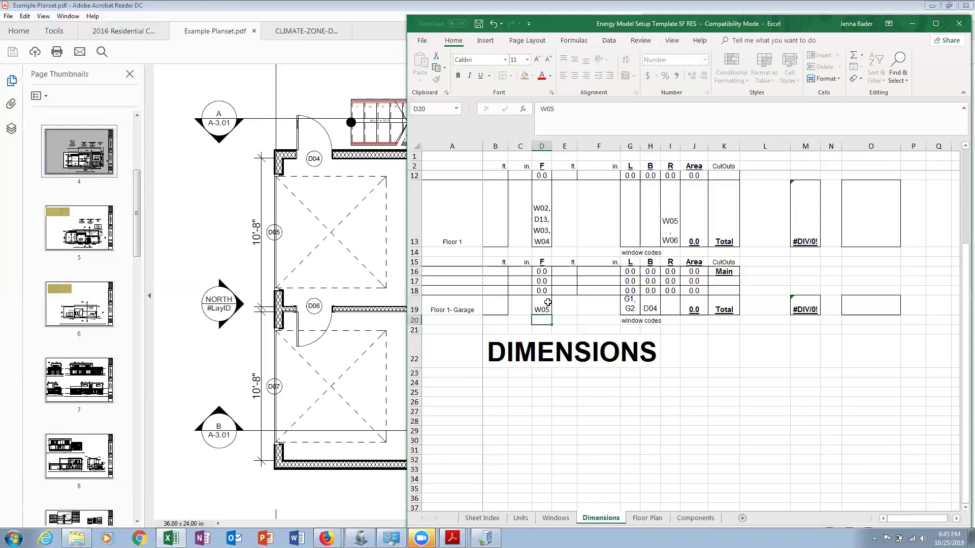
pyautogui.click(544, 229)
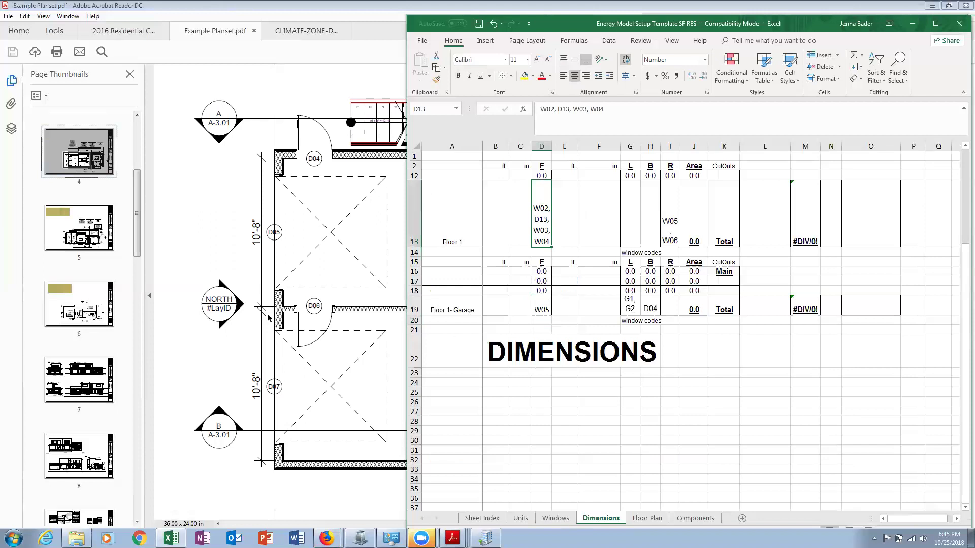
pyautogui.click(139, 250)
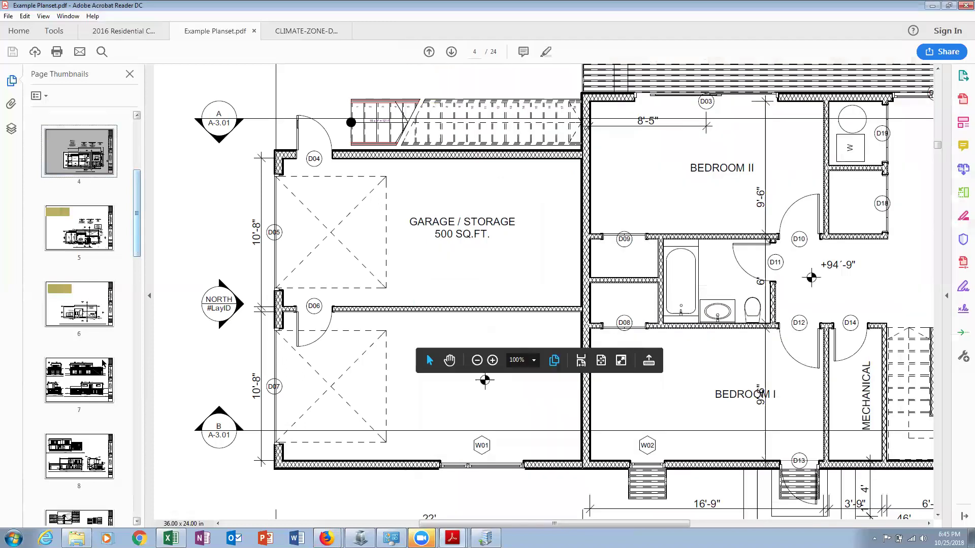
# Go to page 7 and pan to the North Elevation showing the two garage doors
pyautogui.click(100, 372)
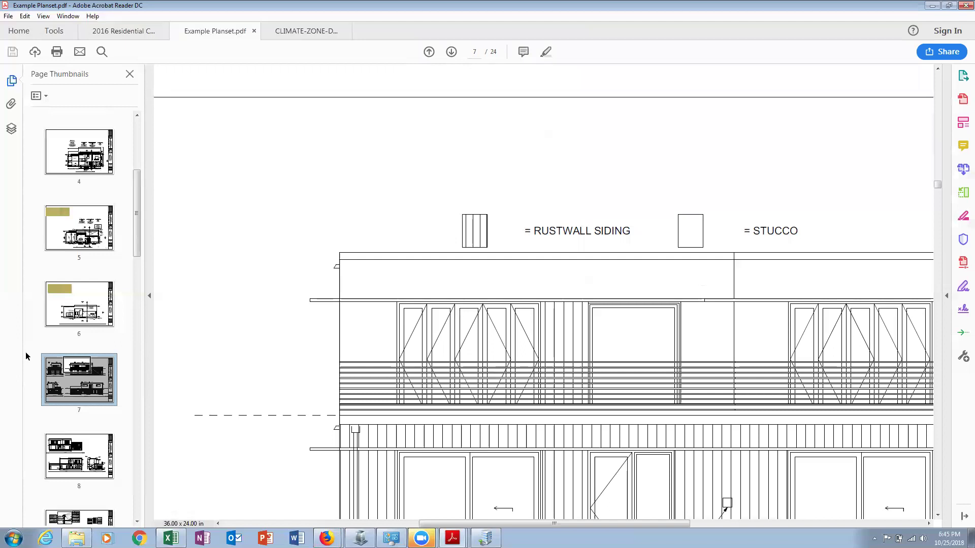
pyautogui.moveTo(80, 369); pyautogui.dragTo(99, 372)
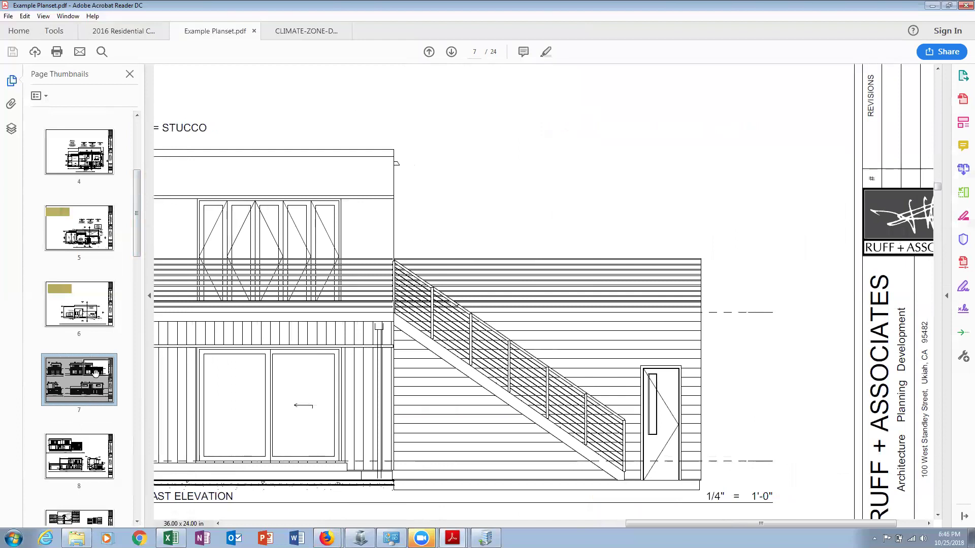
pyautogui.click(95, 389)
pyautogui.moveTo(95, 389)
pyautogui.mouseDown()
pyautogui.moveTo(56, 392)
pyautogui.moveTo(53, 373)
pyautogui.mouseUp()
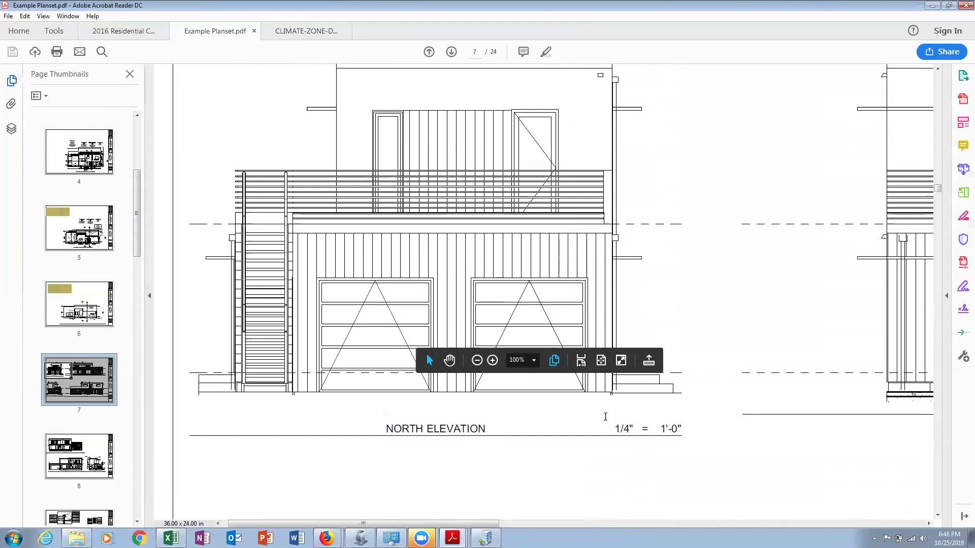
# Check the North Elevation's 1/4" = 1'-0" scale, then return to the Excel template
pyautogui.moveTo(608, 425); pyautogui.dragTo(672, 429)
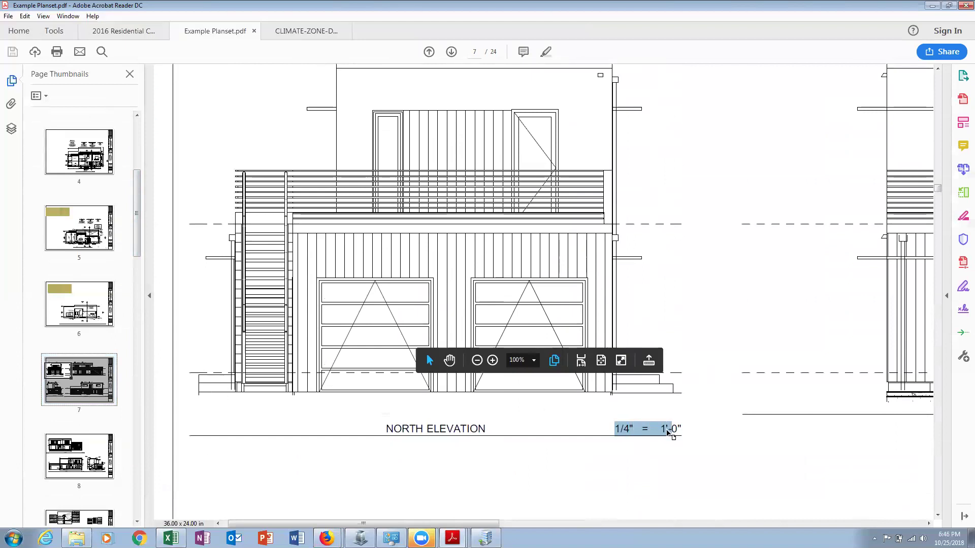
pyautogui.click(667, 451)
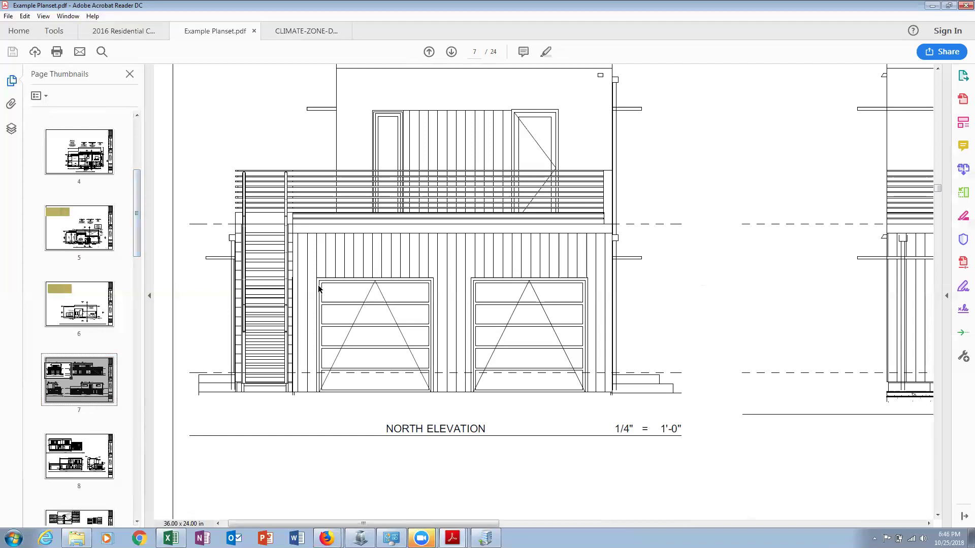
pyautogui.moveTo(338, 380)
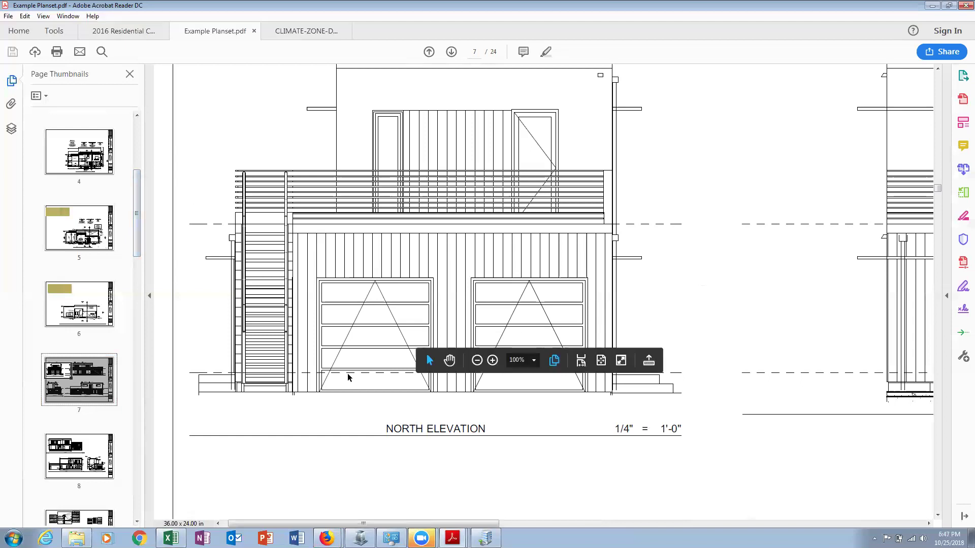
pyautogui.click(171, 538)
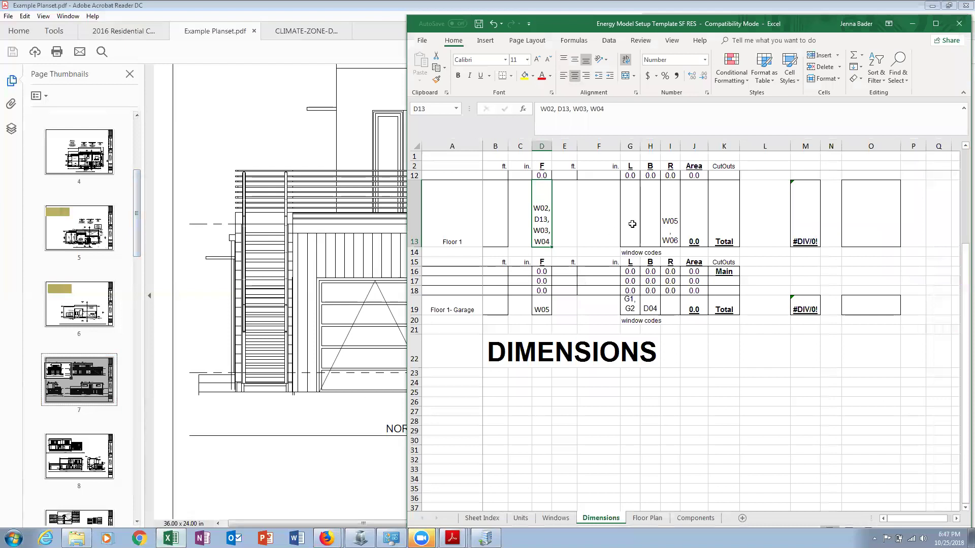
# Review the window codes on the Windows sheet, then bring back the North Elevation drawing
pyautogui.scroll(3, 633, 275)
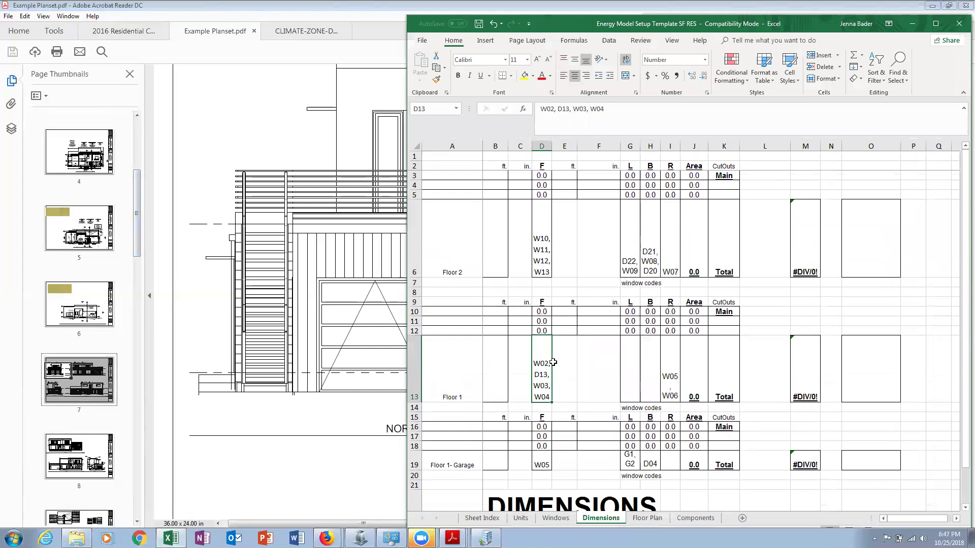
pyautogui.click(556, 517)
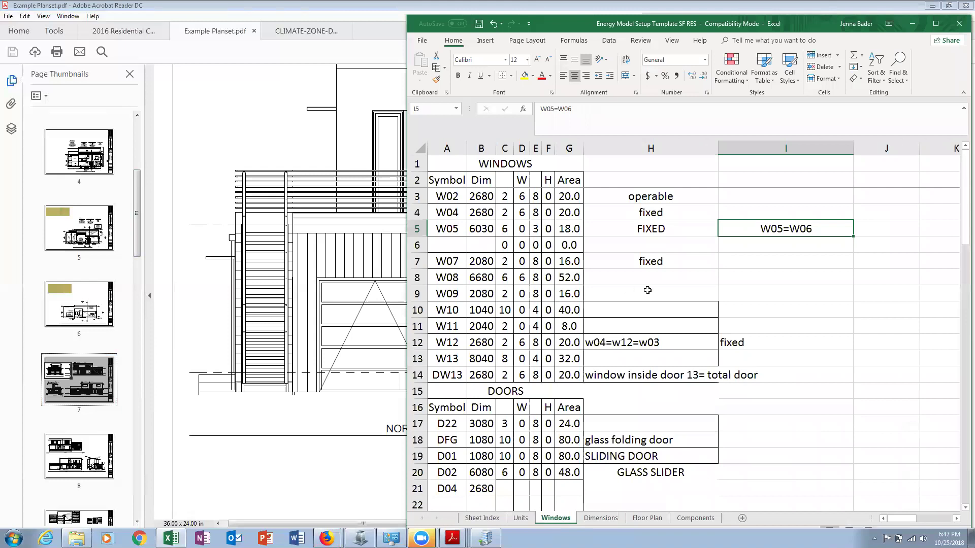
pyautogui.click(376, 151)
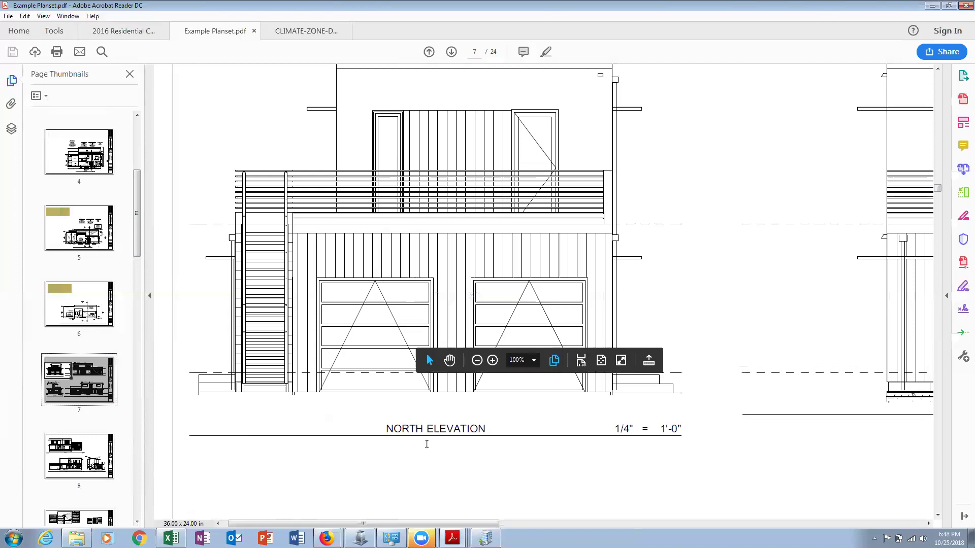
pyautogui.click(170, 538)
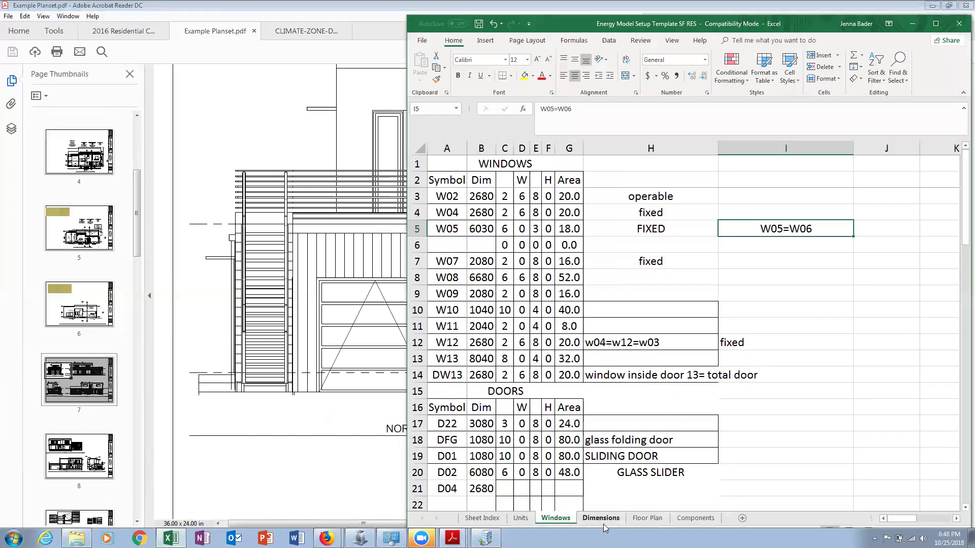
pyautogui.click(608, 522)
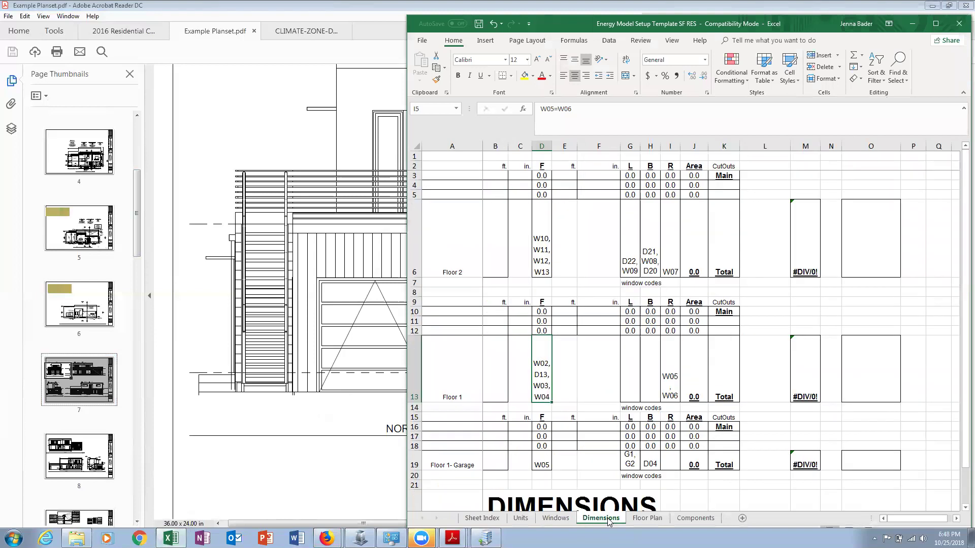
pyautogui.click(556, 518)
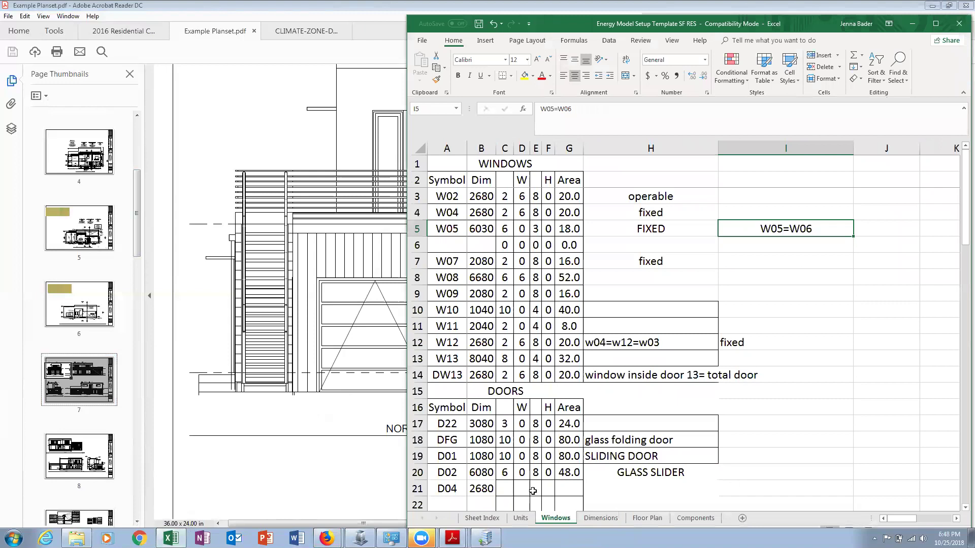
pyautogui.click(598, 519)
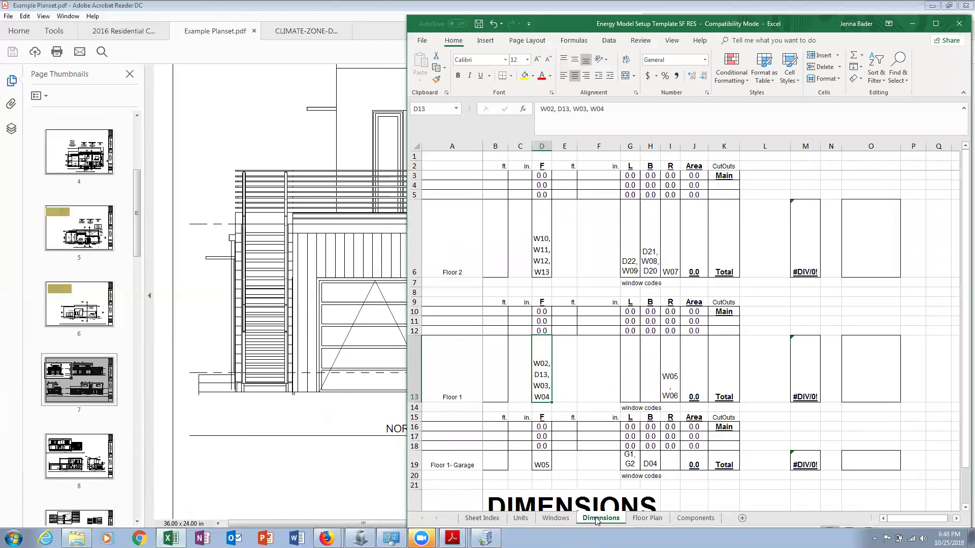
pyautogui.click(563, 519)
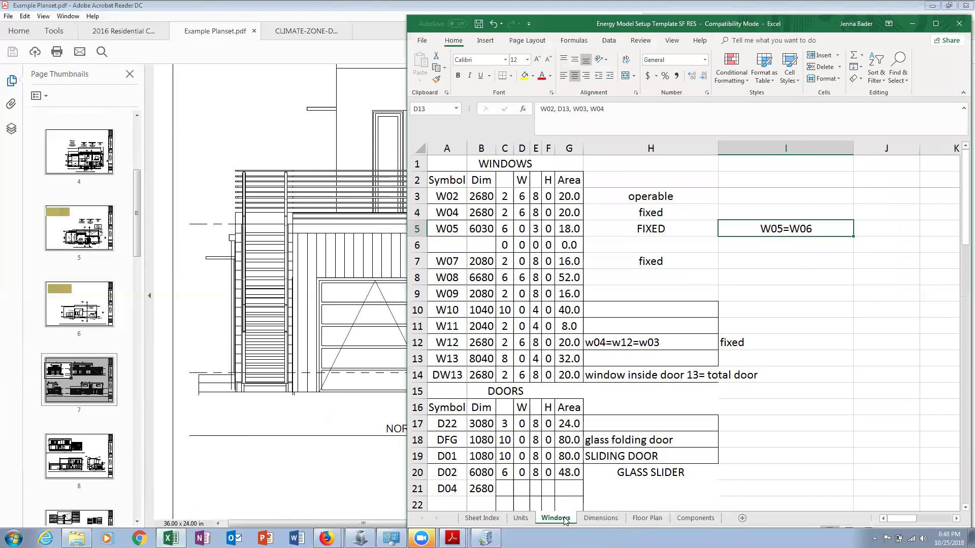
pyautogui.click(593, 519)
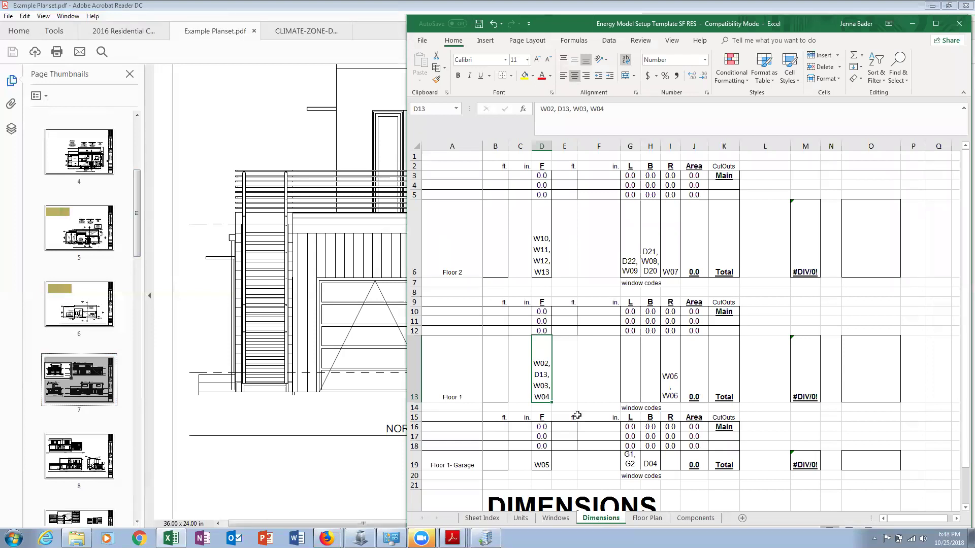
pyautogui.click(556, 519)
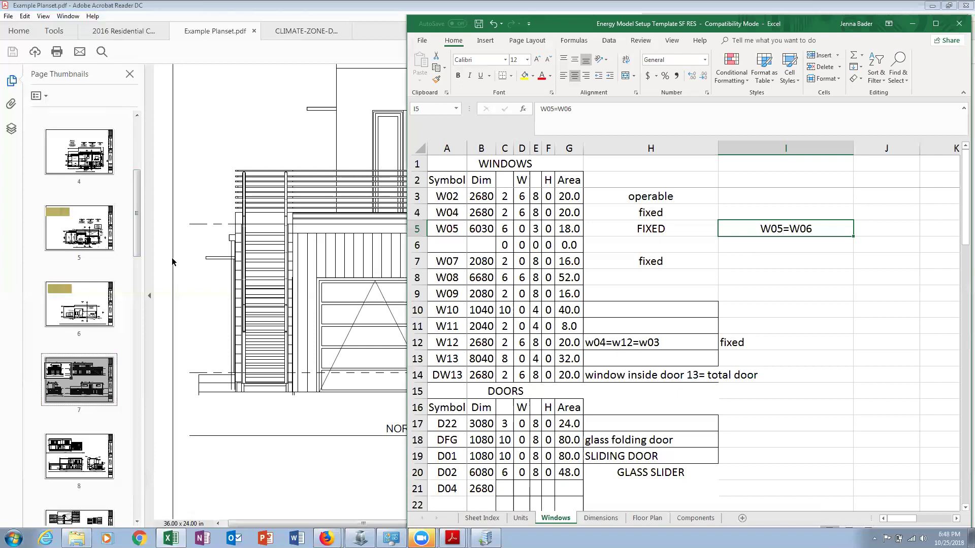
# Find doors D12–D23 in the page 15 door schedule, then return to Excel
pyautogui.moveTo(137, 232); pyautogui.dragTo(133, 387)
pyautogui.click(67, 403)
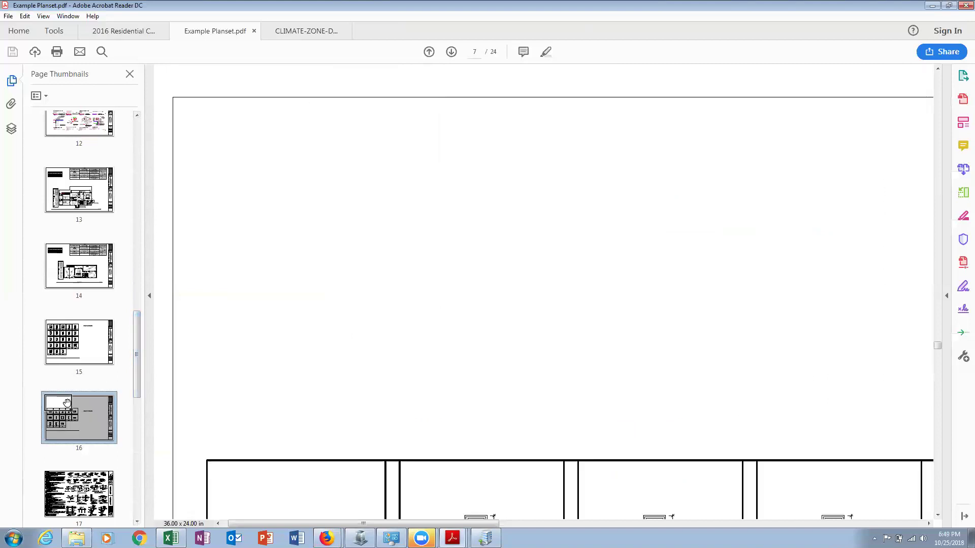
pyautogui.moveTo(66, 404); pyautogui.dragTo(62, 415)
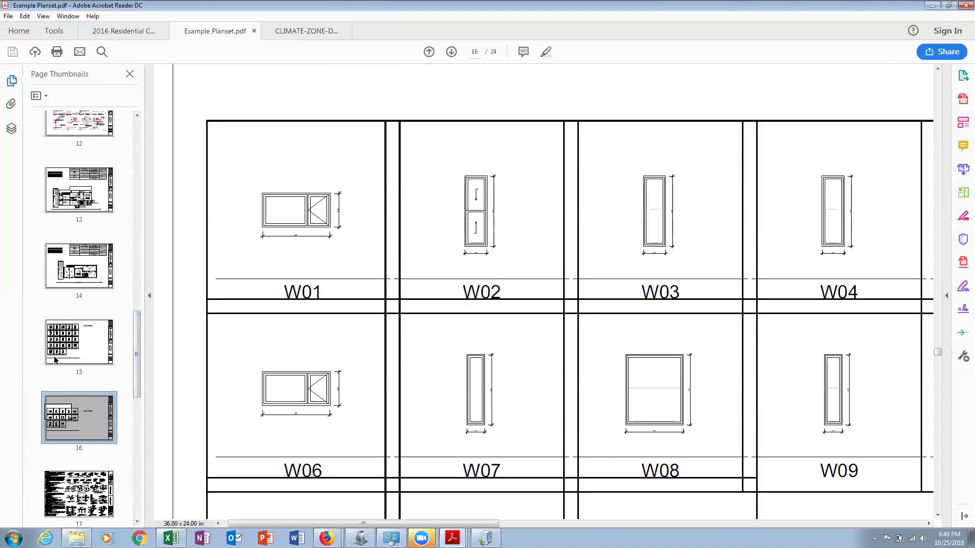
pyautogui.click(56, 361)
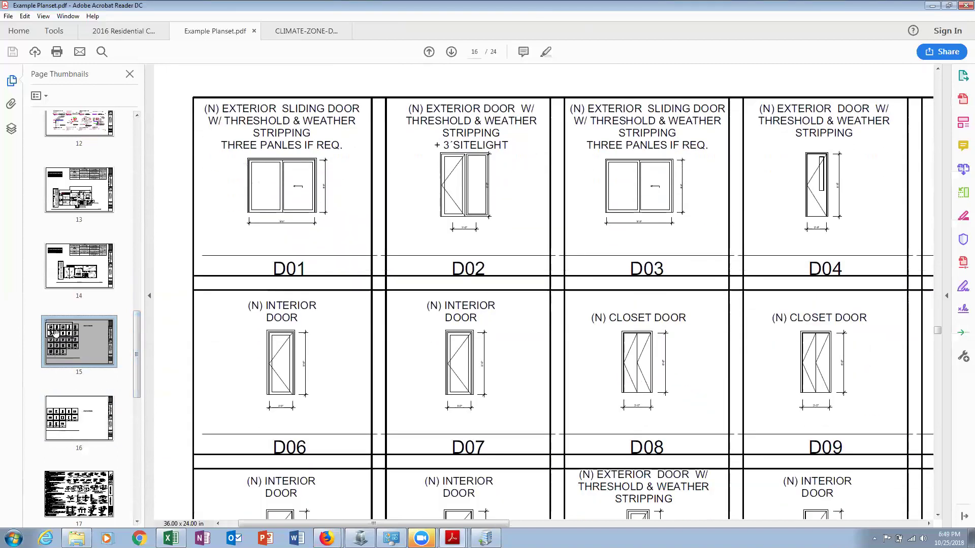
pyautogui.moveTo(57, 338); pyautogui.dragTo(39, 349)
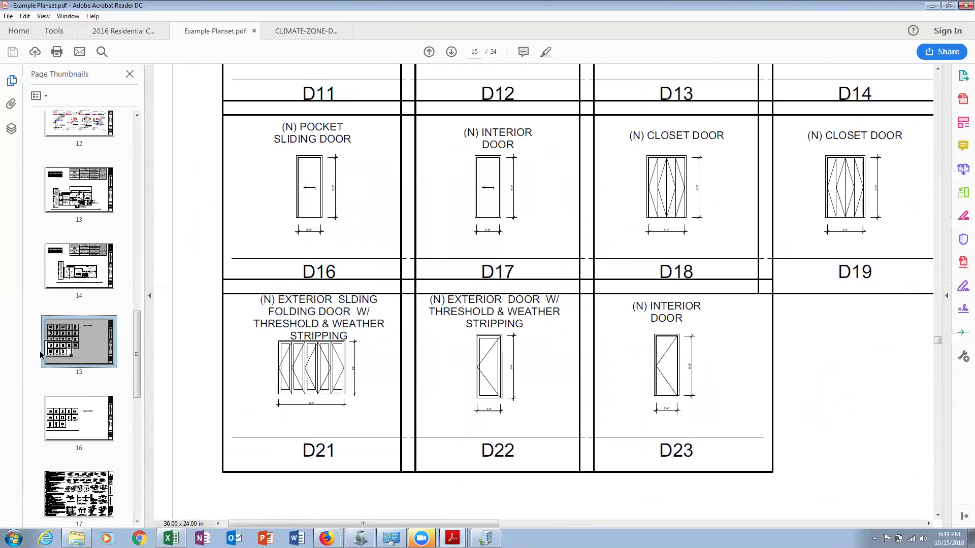
pyautogui.moveTo(190, 361)
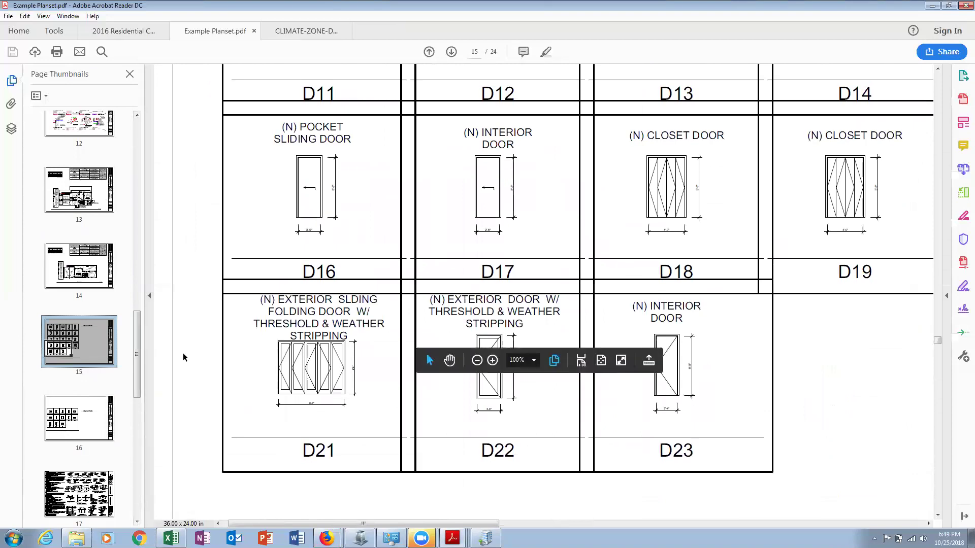
pyautogui.moveTo(66, 344); pyautogui.dragTo(76, 345)
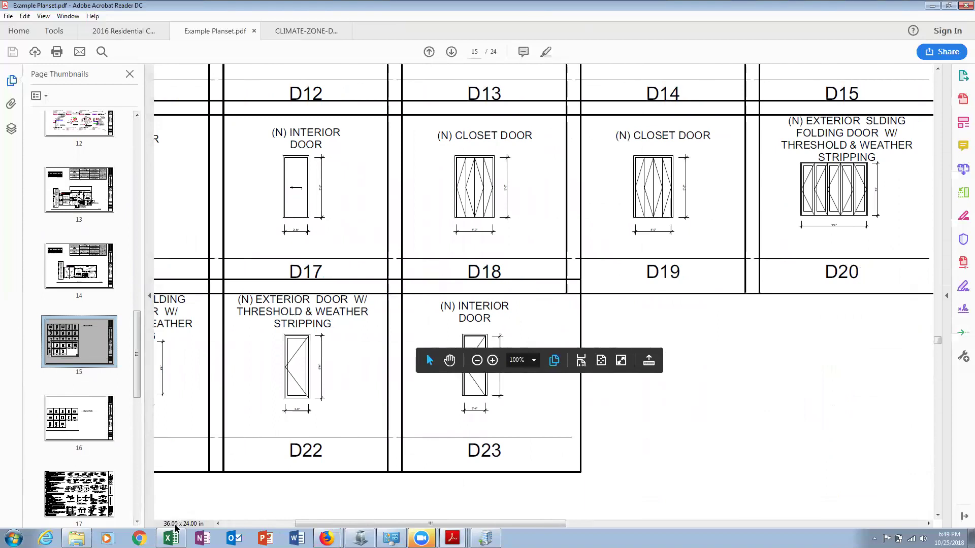
pyautogui.click(171, 538)
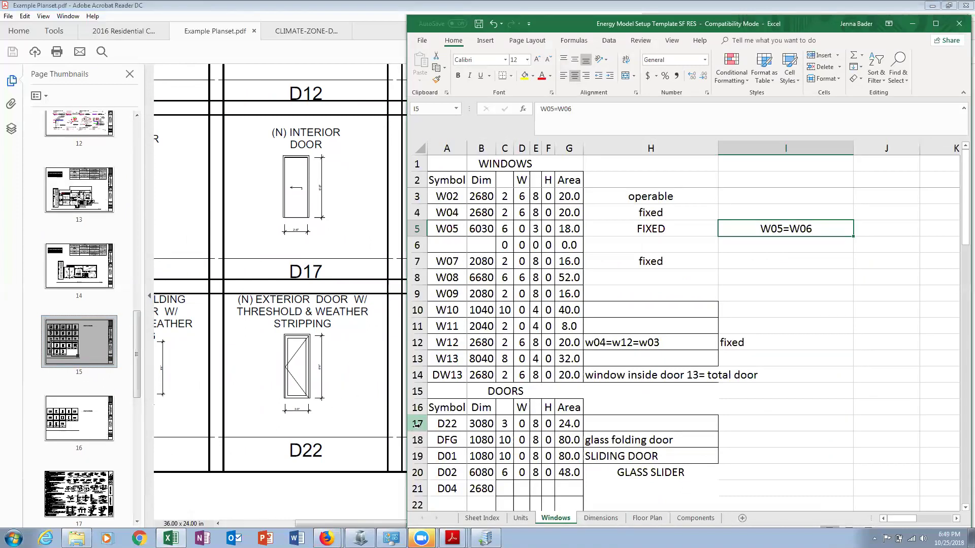
# Rename door DFG in A18 to D20 and add the note D20=D21 in I18
pyautogui.click(445, 440)
pyautogui.press('Delete')
pyautogui.doubleClick(446, 440)
pyautogui.write('D20')
pyautogui.press('Return')
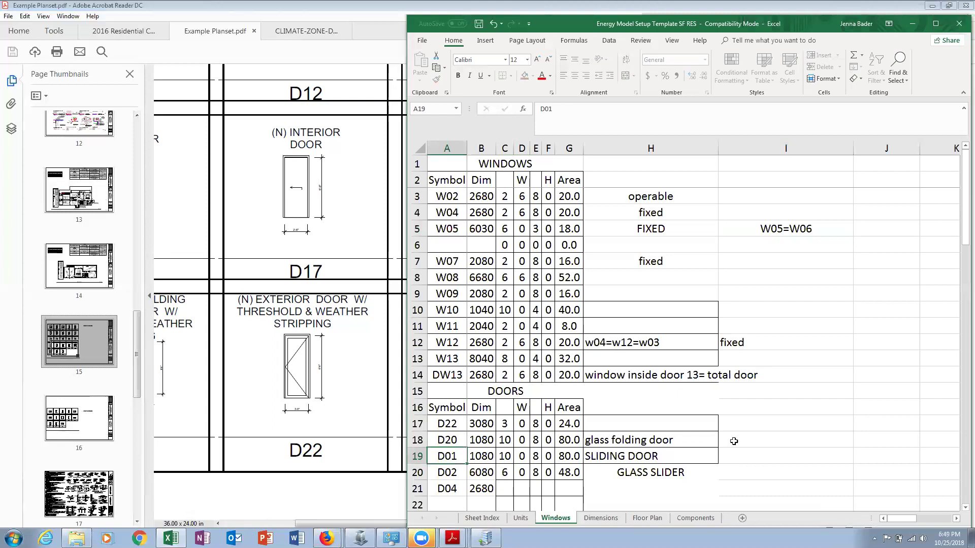
pyautogui.click(740, 443)
pyautogui.write('D20')
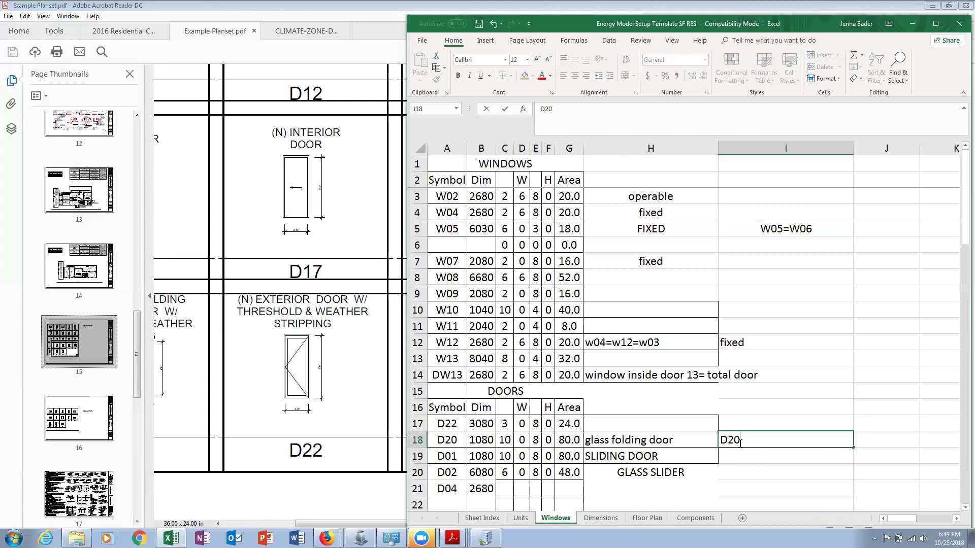
pyautogui.write('=D21')
pyautogui.press('Return')
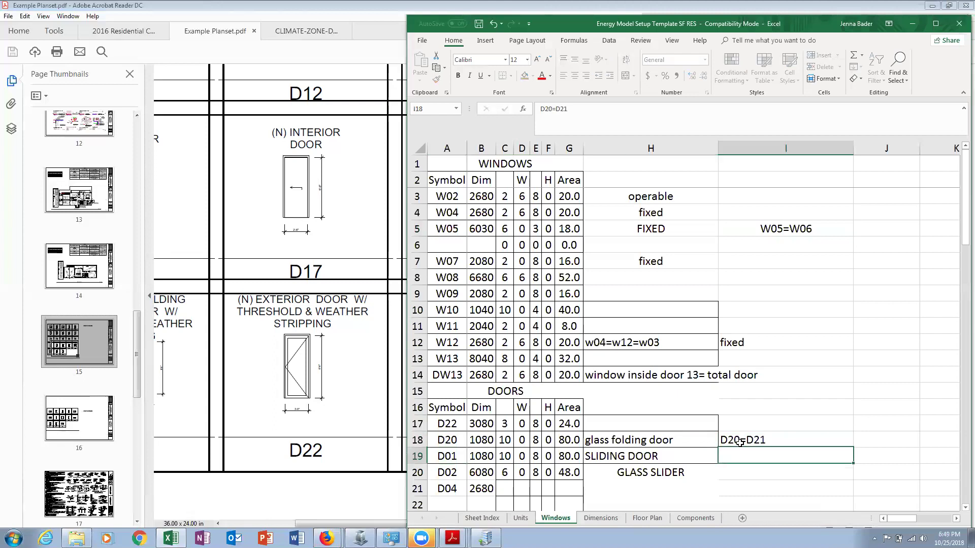
# On the Dimensions sheet, change Floor 2's code list in H6 from D20 to D21
pyautogui.click(611, 518)
pyautogui.click(651, 261)
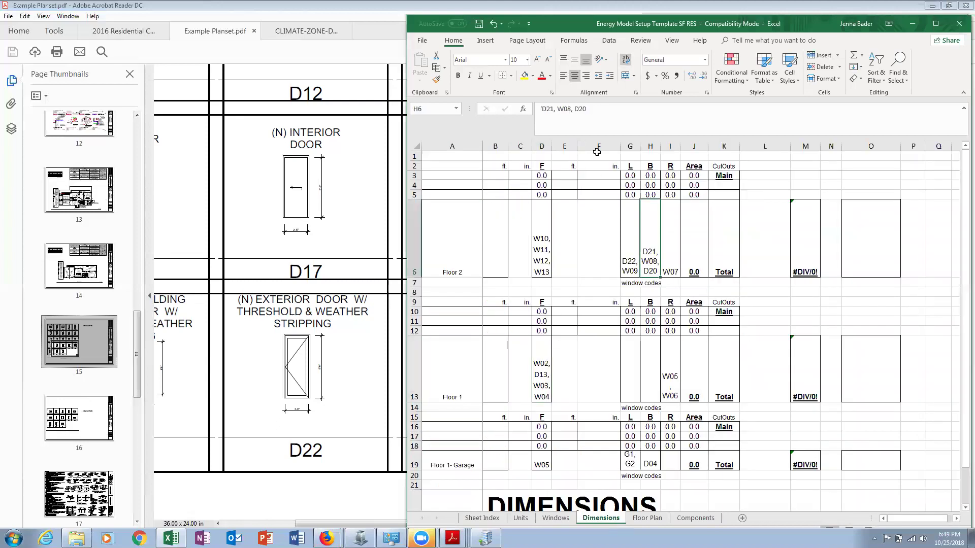
pyautogui.click(592, 106)
pyautogui.press('BackSpace')
pyautogui.write('1')
pyautogui.press('Return')
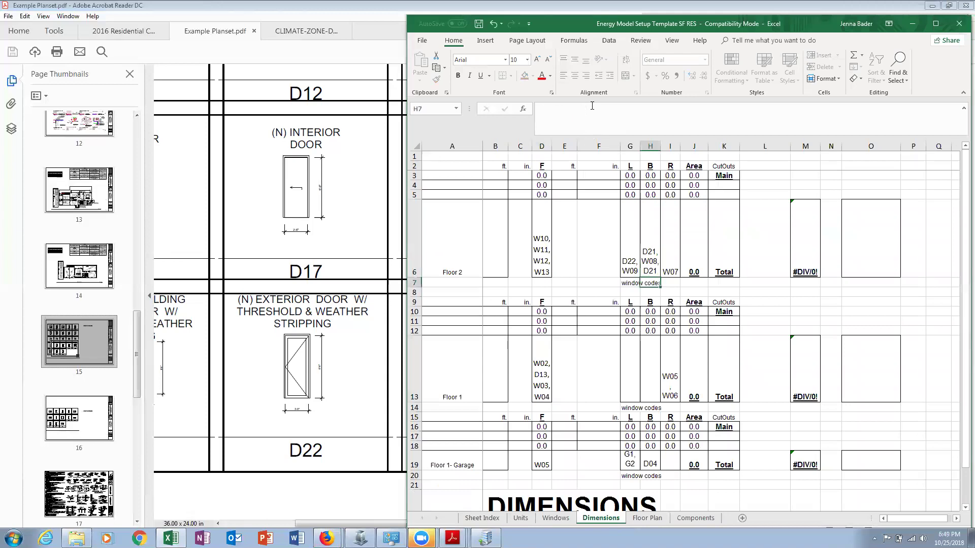
# Check the Floor 1 window codes in D13 and view page 16's window elevations
pyautogui.click(557, 519)
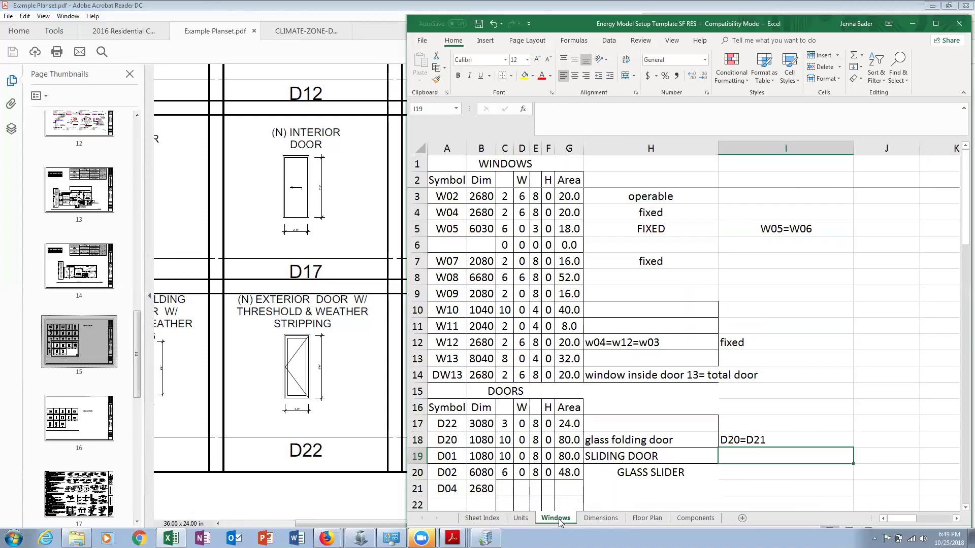
pyautogui.click(600, 518)
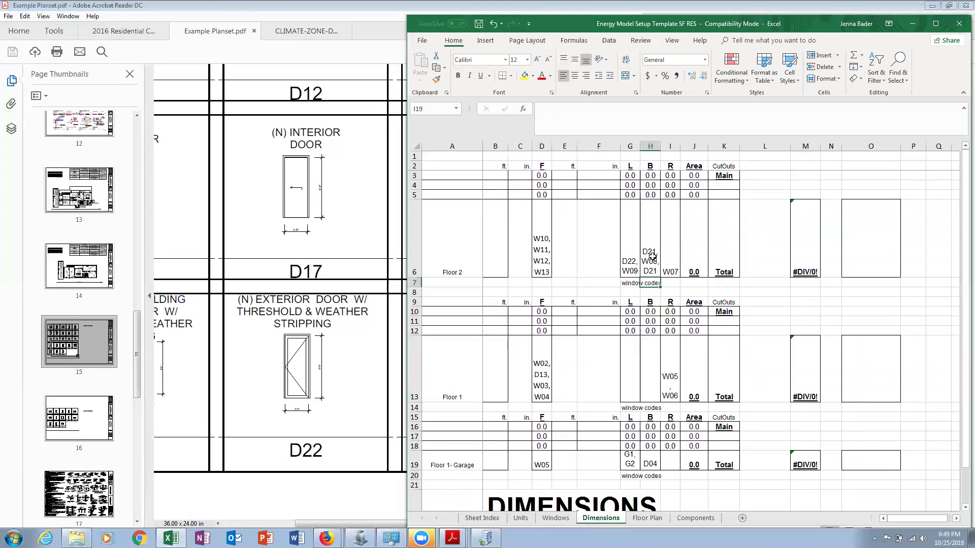
pyautogui.scroll(-1, 576, 308)
pyautogui.click(542, 341)
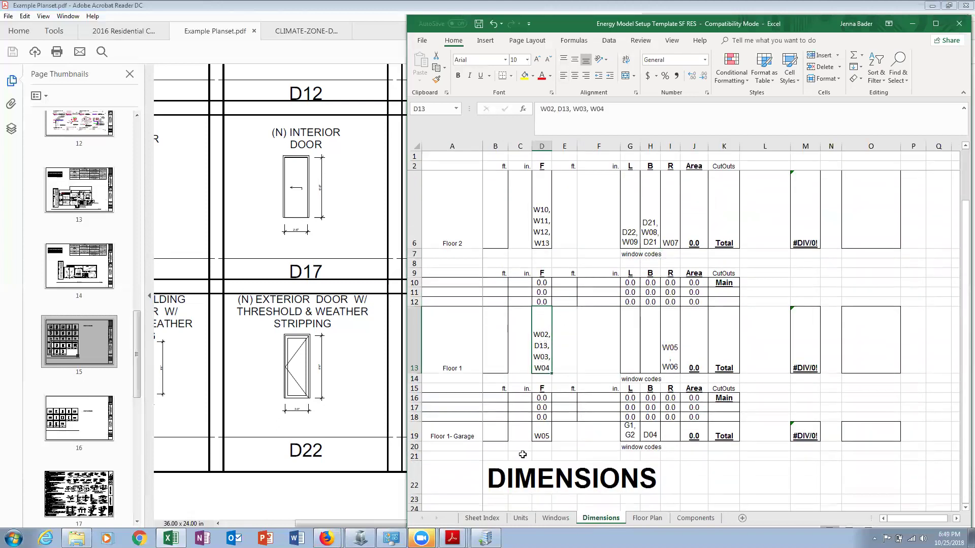
pyautogui.click(555, 518)
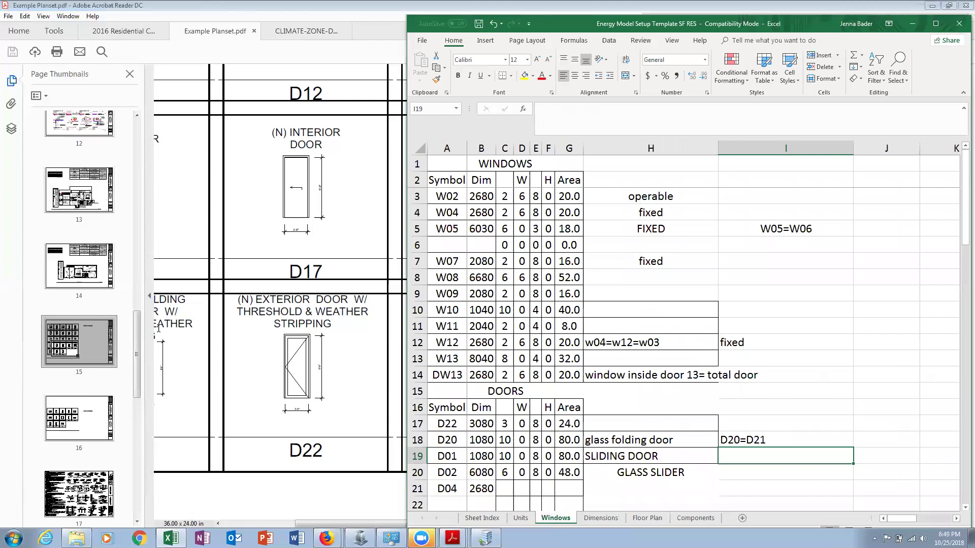
pyautogui.click(61, 410)
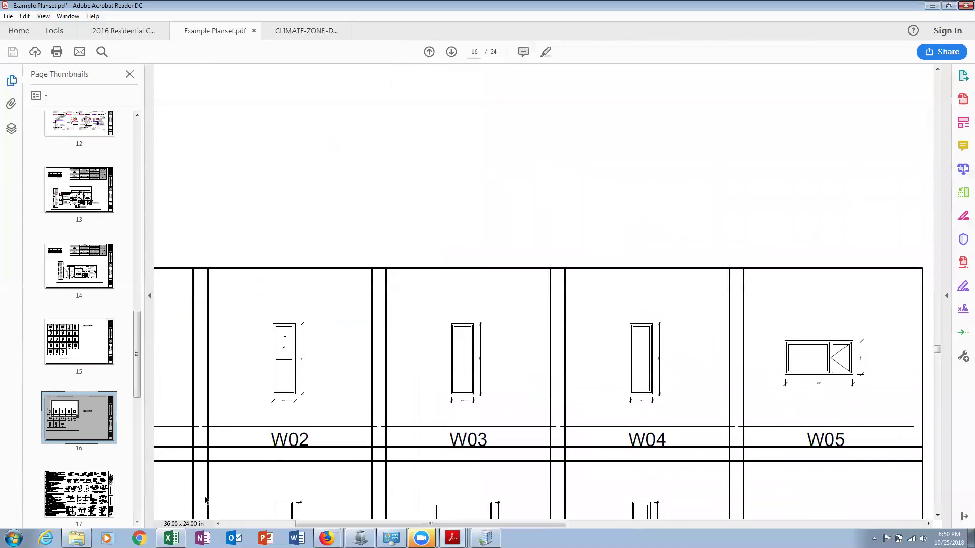
# Compare the W02–W05 window elevations against the Dimensions and Windows sheets, ending in Excel
pyautogui.click(170, 538)
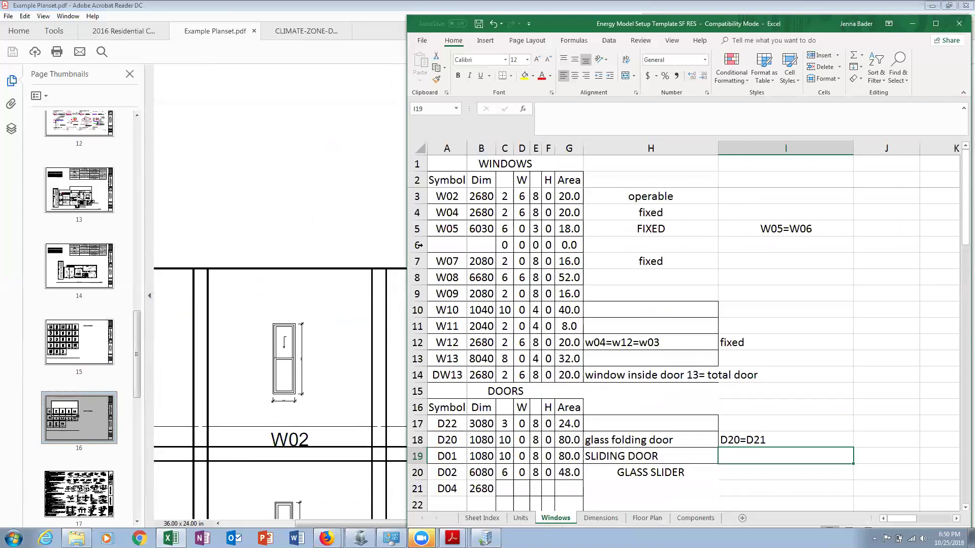
pyautogui.click(317, 237)
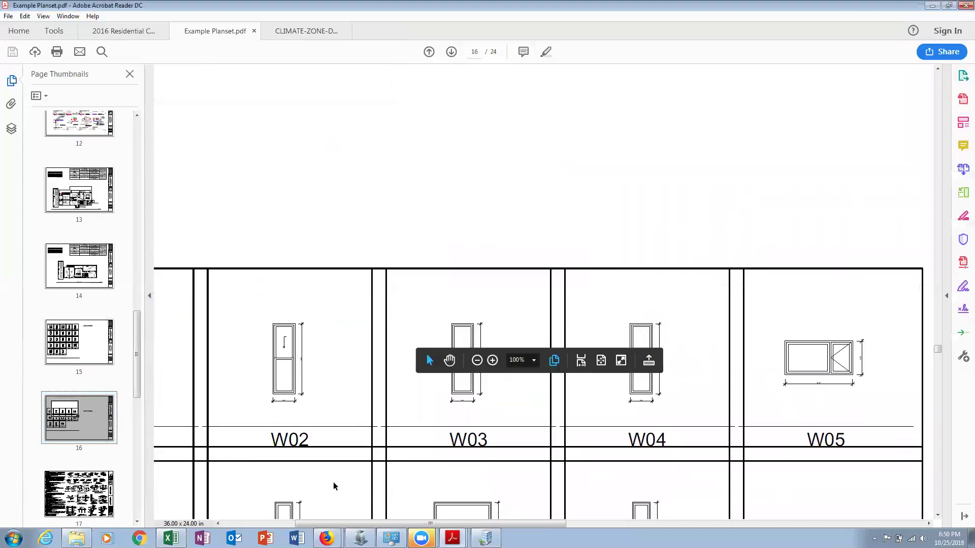
pyautogui.click(171, 538)
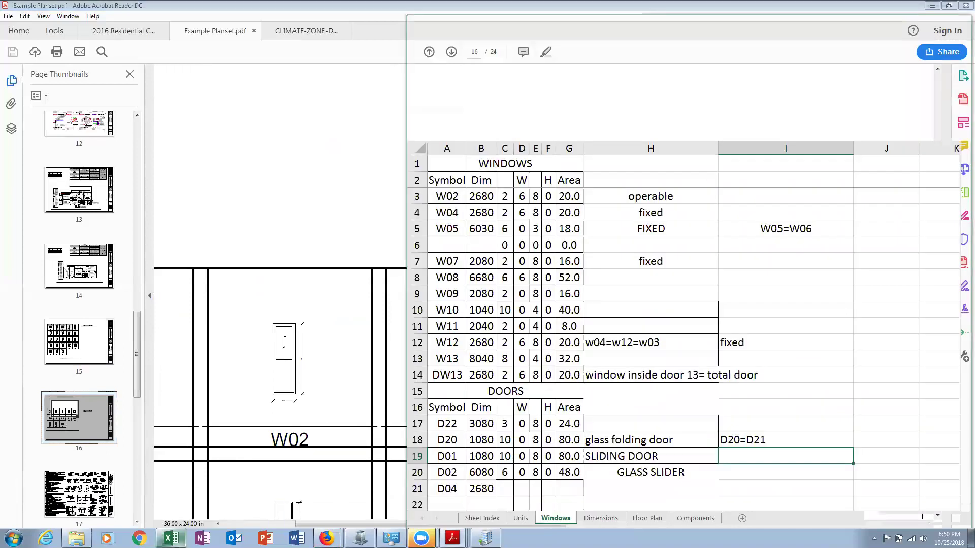
pyautogui.click(599, 518)
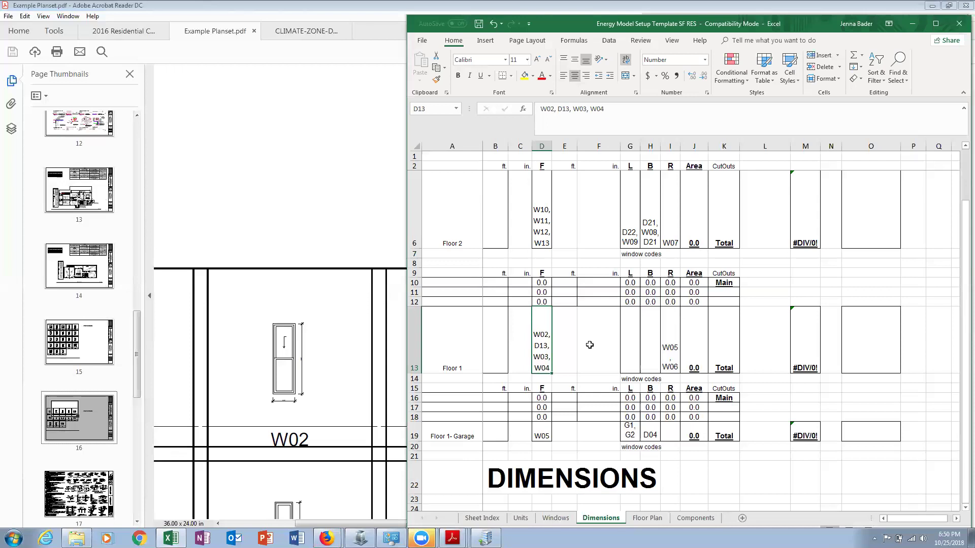
pyautogui.click(554, 518)
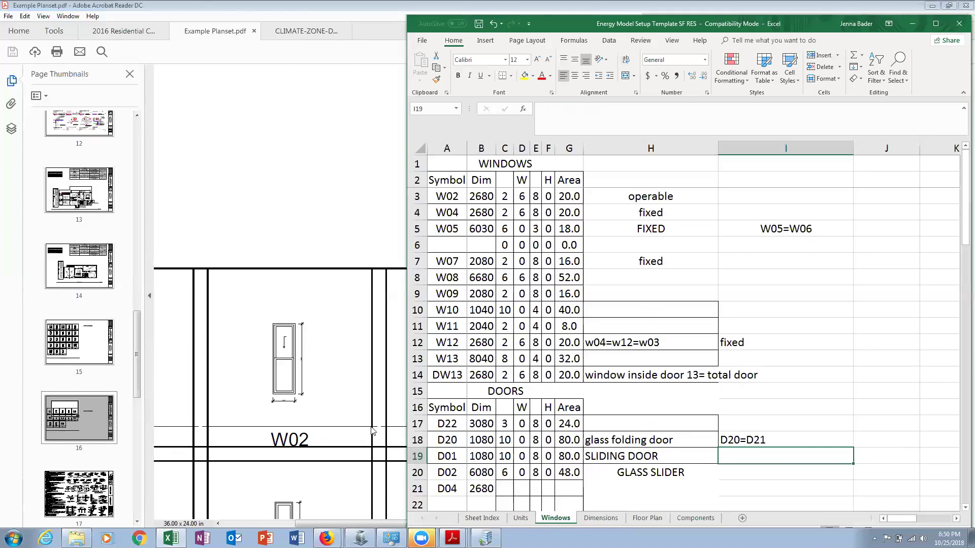
pyautogui.click(338, 402)
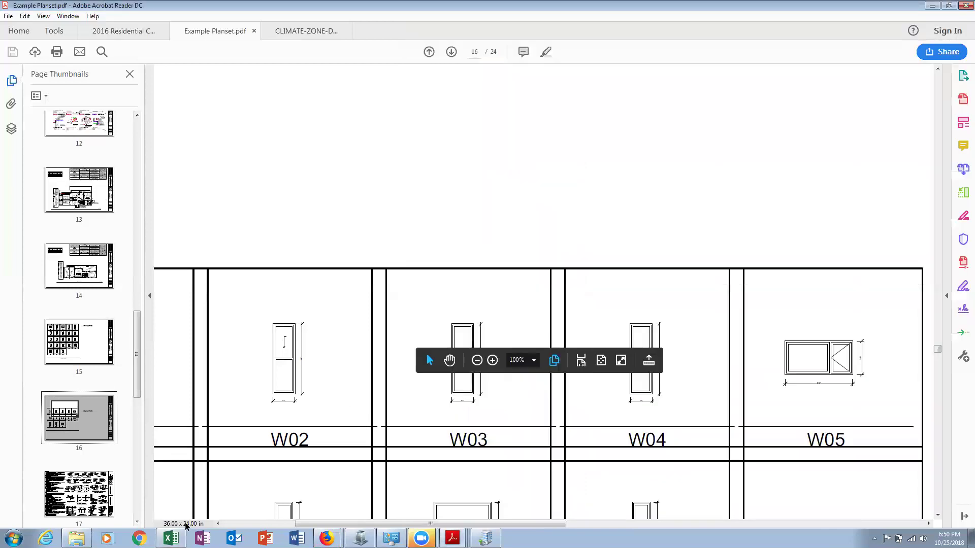
pyautogui.click(171, 538)
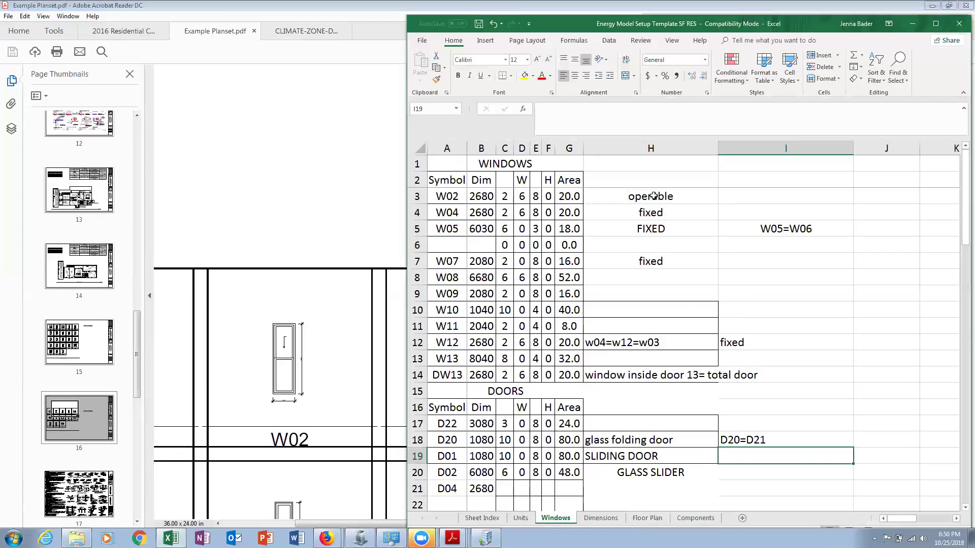
# Add the equivalence note W03=W04 in I4 of the Windows sheet
pyautogui.click(733, 213)
pyautogui.write('W')
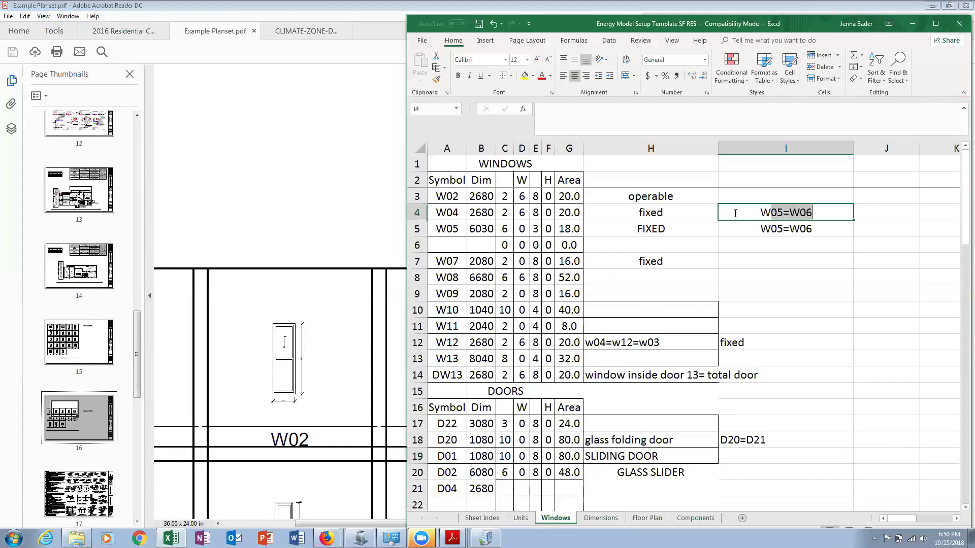
pyautogui.write('03=W04')
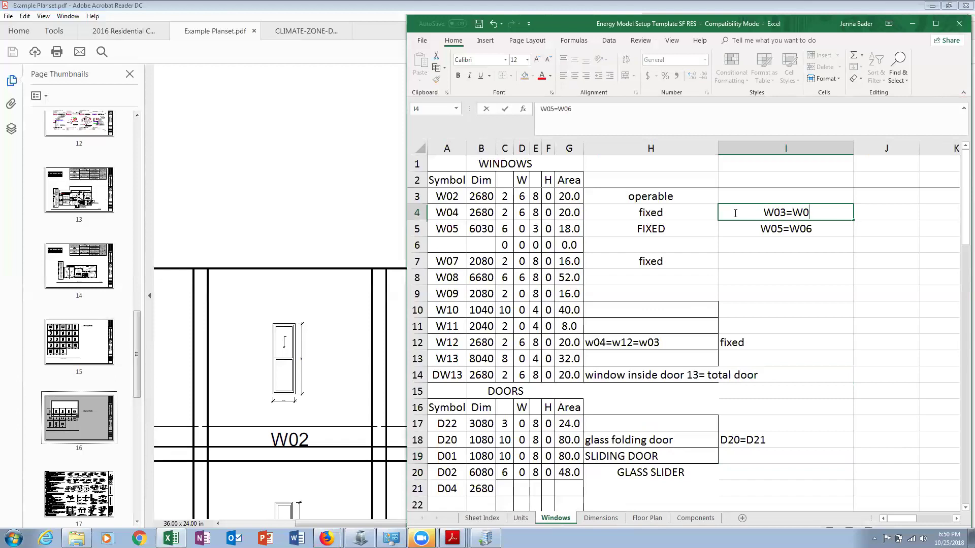
pyautogui.press('Return')
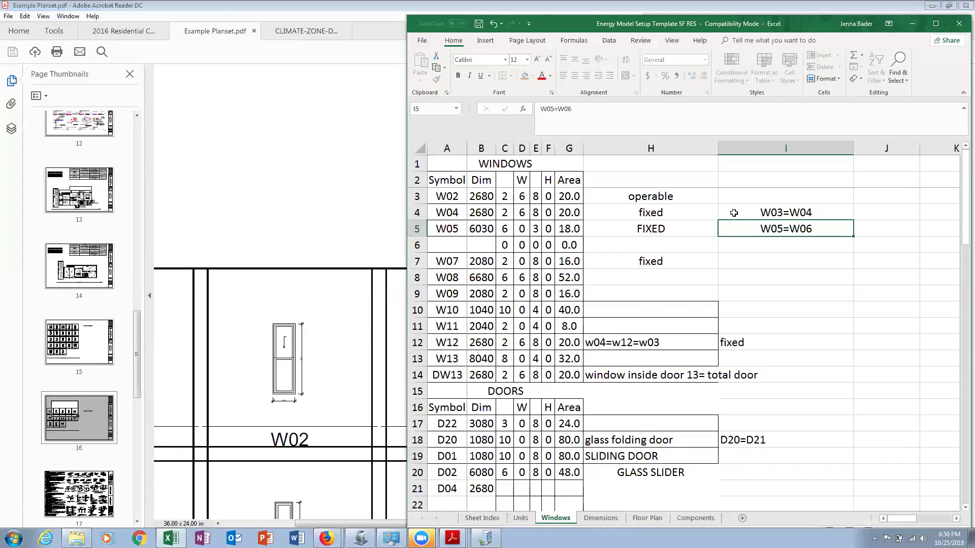
# Change the last Floor 1 code in Dimensions cell D13 from W03 to W04
pyautogui.click(612, 523)
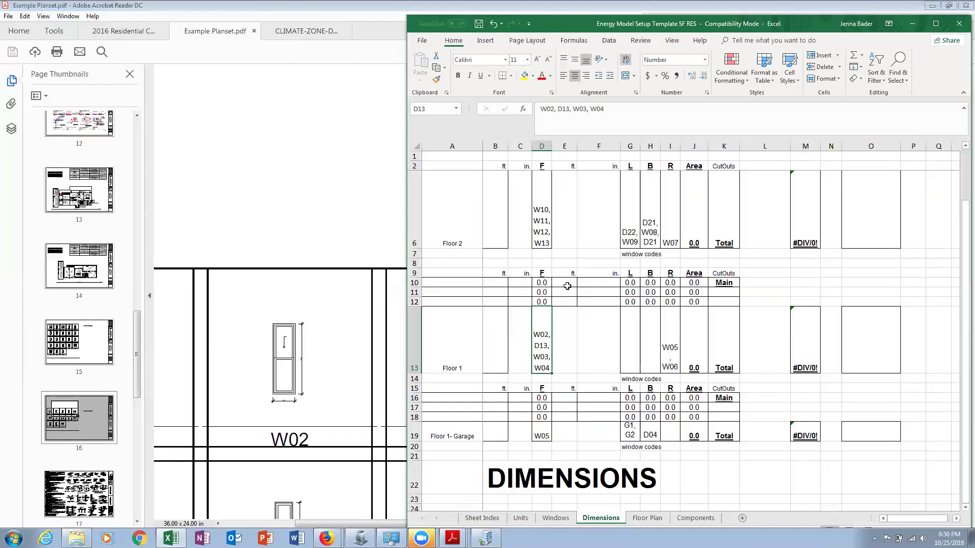
pyautogui.click(585, 109)
pyautogui.press('BackSpace')
pyautogui.write('4')
pyautogui.press('Return')
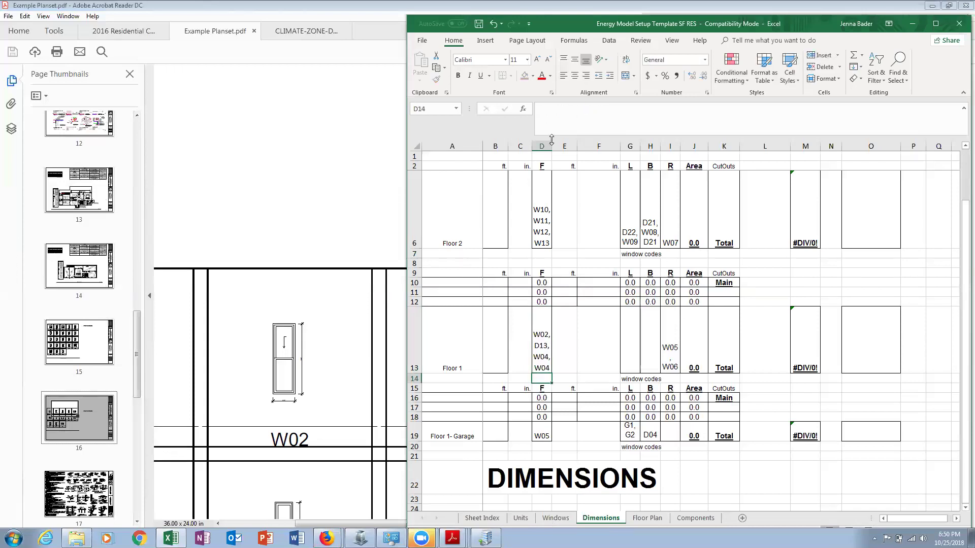
pyautogui.click(676, 345)
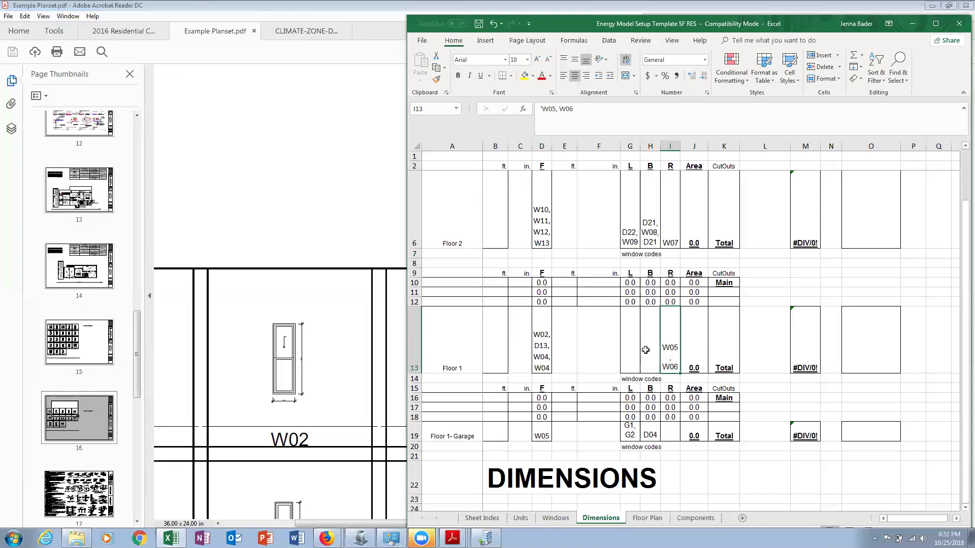
# Set I13's Floor 1 codes to W05, W05 after checking the Windows sheet equivalences
pyautogui.click(557, 523)
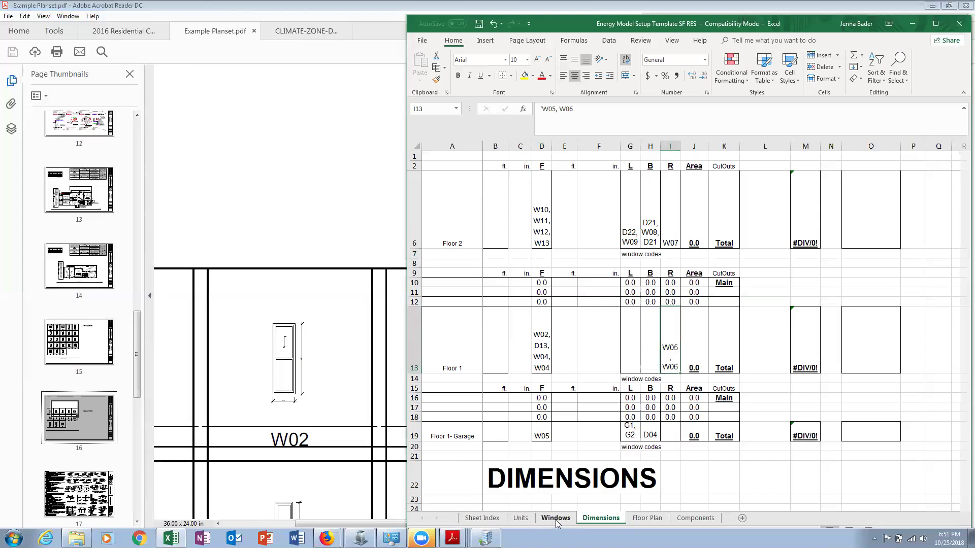
pyautogui.click(591, 521)
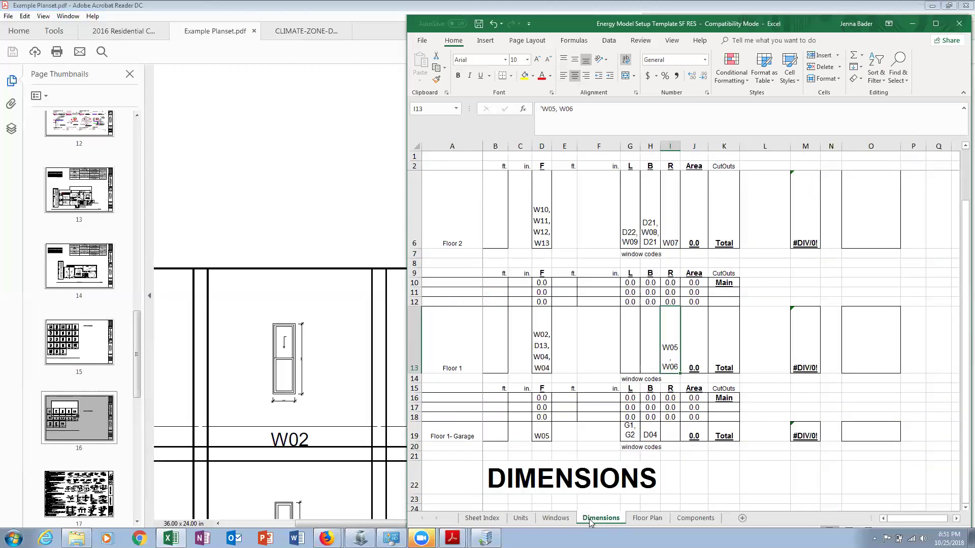
pyautogui.click(557, 522)
pyautogui.click(611, 108)
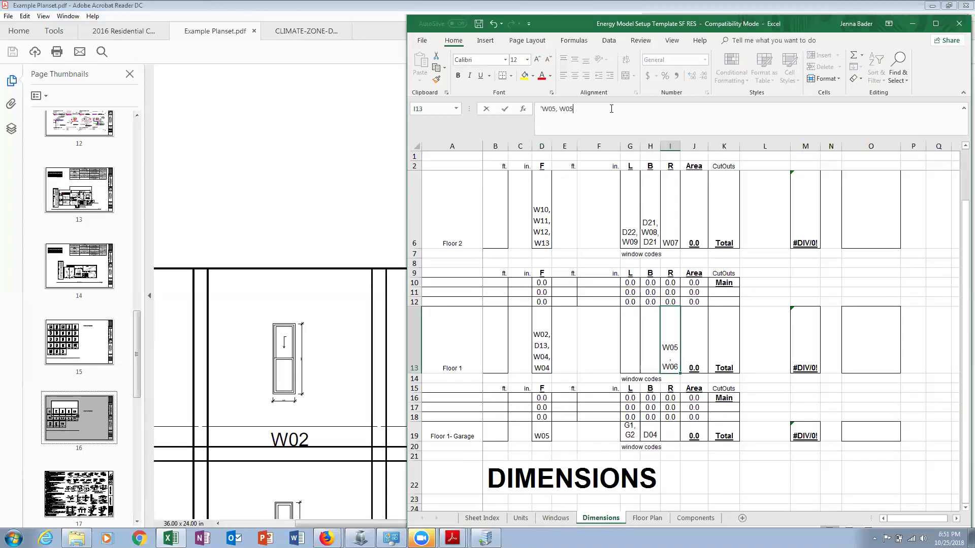
pyautogui.press('Return')
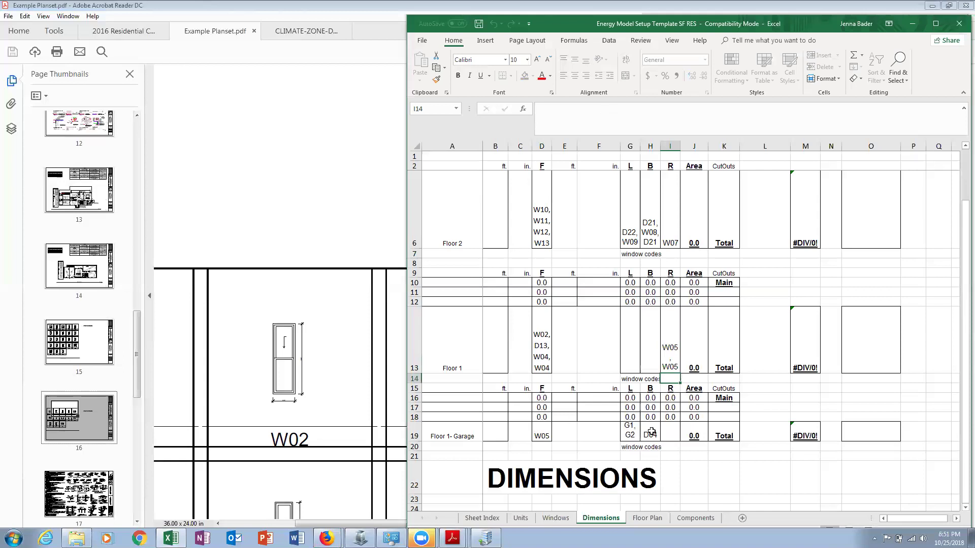
pyautogui.click(567, 519)
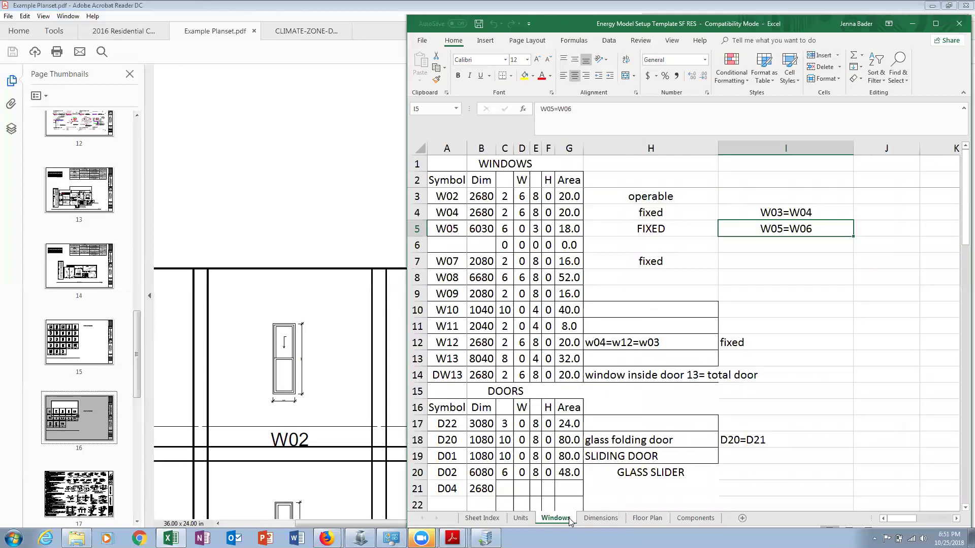
pyautogui.click(599, 518)
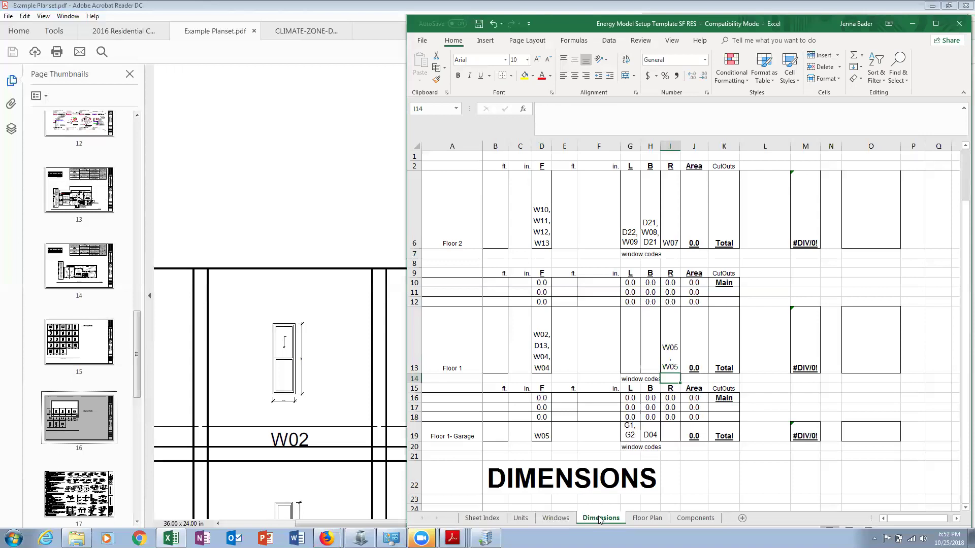
pyautogui.click(555, 517)
pyautogui.scroll(-1, 459, 428)
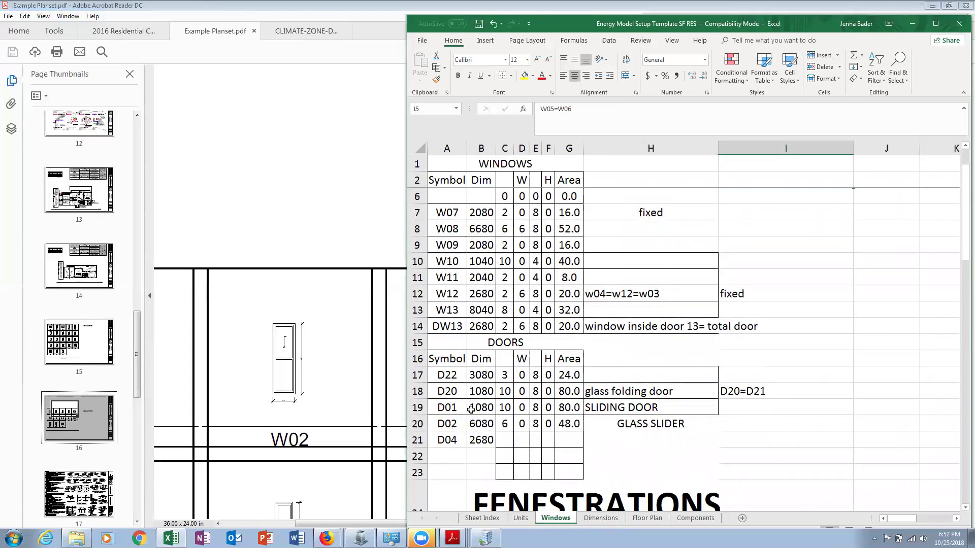
# Enter symbols G1 and G2 below D04 and extend the size and area formulas
pyautogui.click(457, 451)
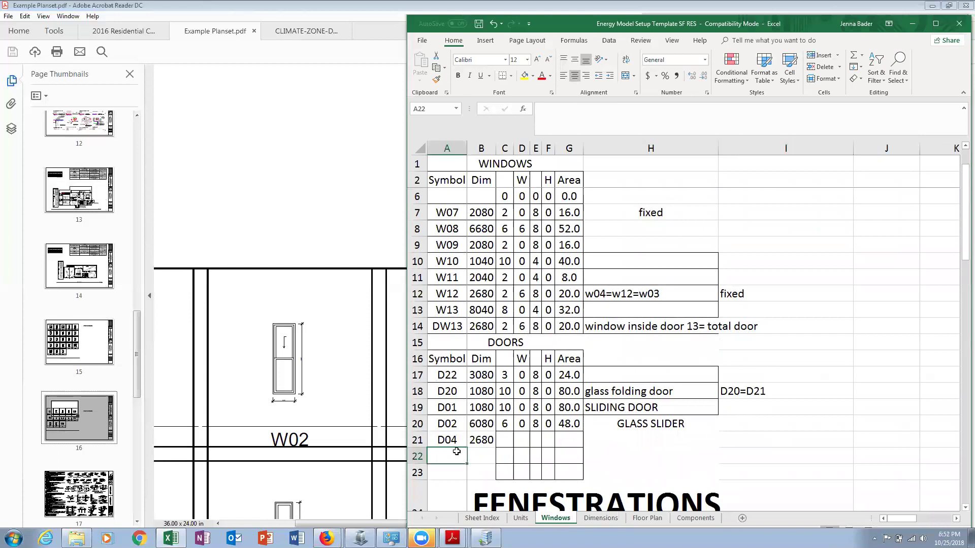
pyautogui.write('G1')
pyautogui.press('Return')
pyautogui.write('G')
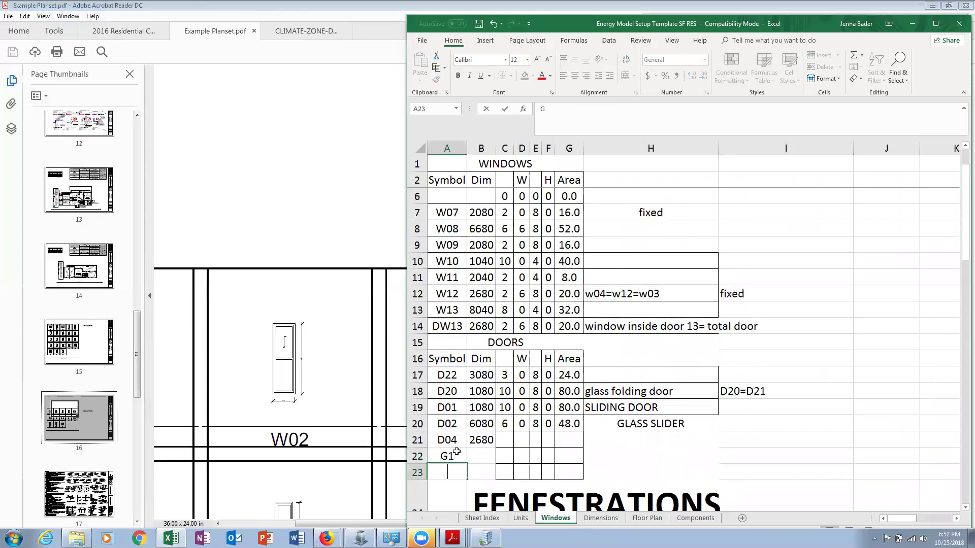
pyautogui.write('2')
pyautogui.press('Return')
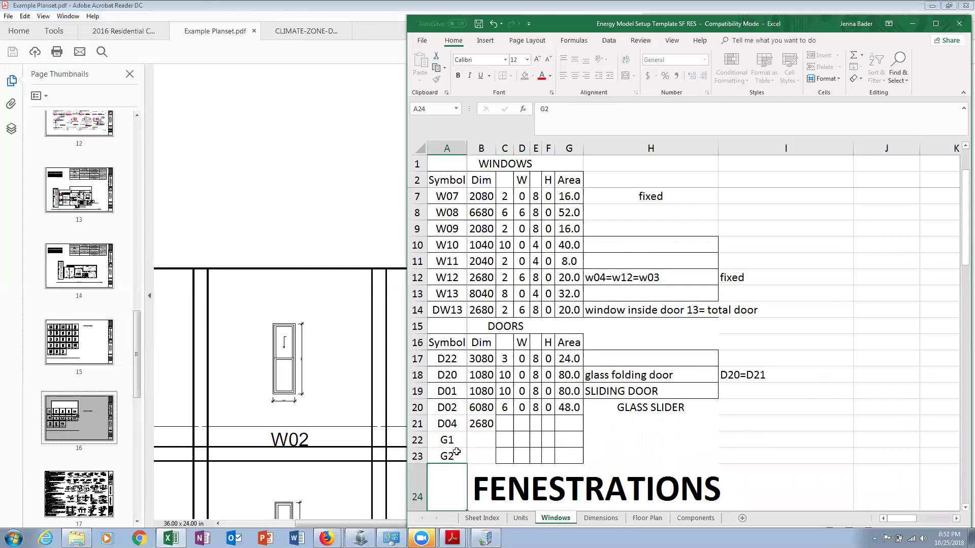
pyautogui.moveTo(506, 408); pyautogui.dragTo(581, 425)
# Note G1=G2 in I22, give G1 size 8080, and fill its formulas
pyautogui.click(741, 439)
pyautogui.write('G1=G2')
pyautogui.press('Return')
pyautogui.click(492, 445)
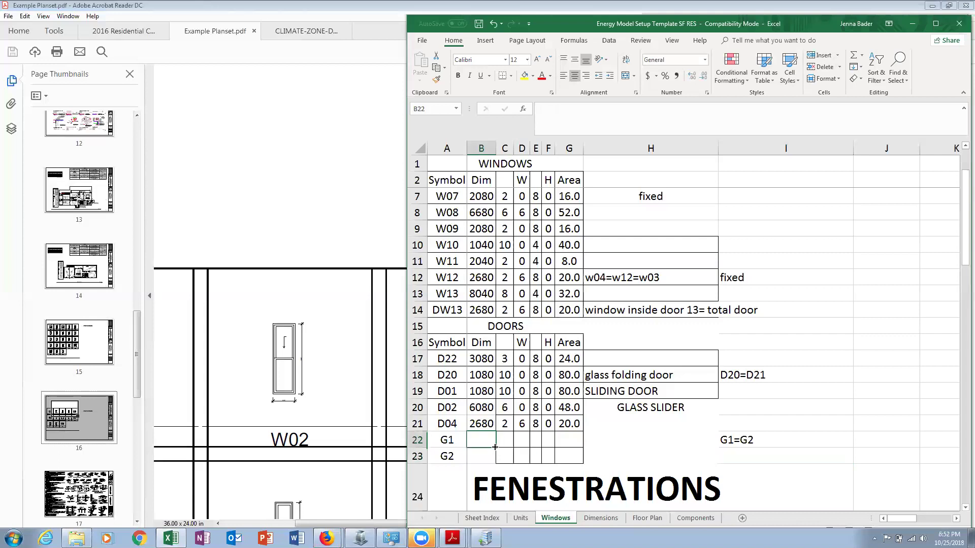
pyautogui.write('3080')
pyautogui.press('Return')
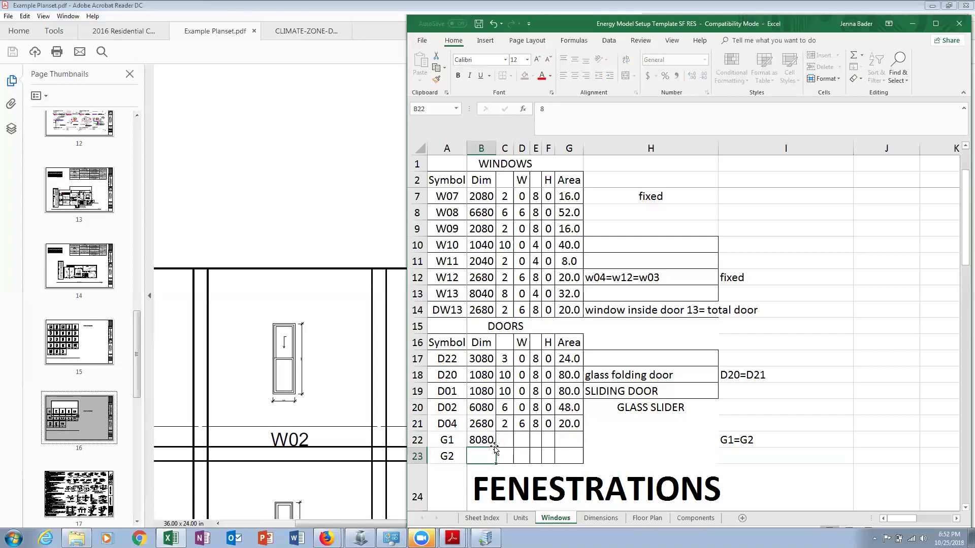
pyautogui.moveTo(504, 422); pyautogui.dragTo(585, 443)
pyautogui.click(619, 440)
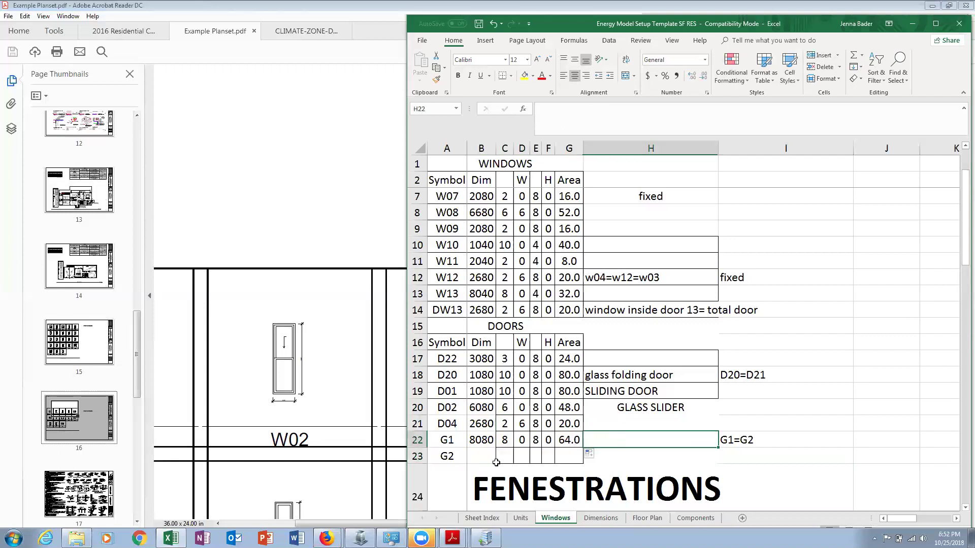
# Delete the G2 entry in A23 and describe G1 as GARAGE DOOR
pyautogui.click(442, 457)
pyautogui.press('Delete')
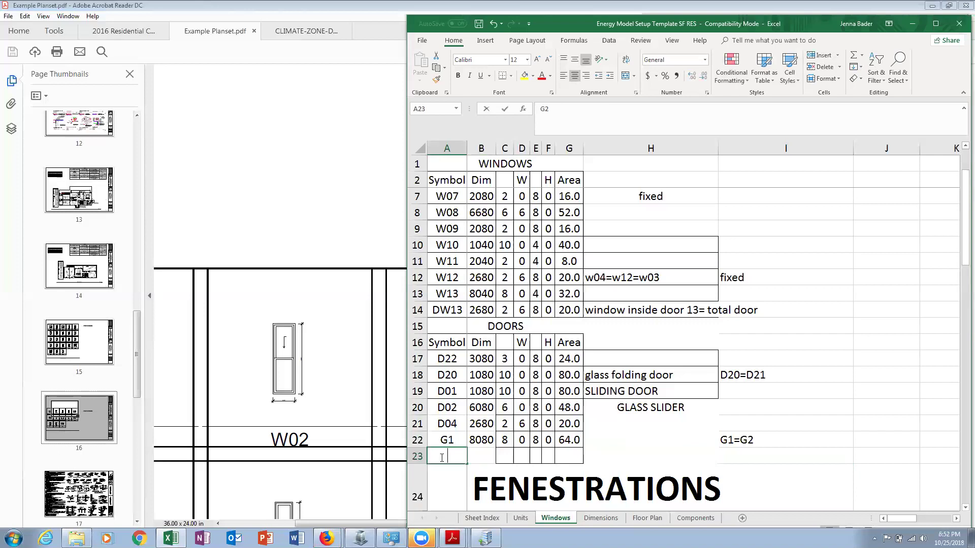
pyautogui.click(612, 432)
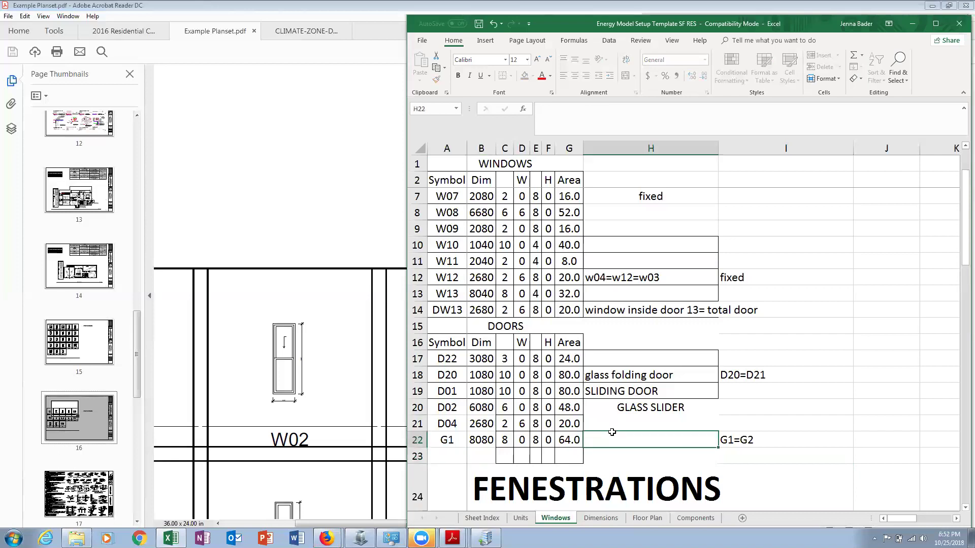
pyautogui.write('GARAGE DOOR')
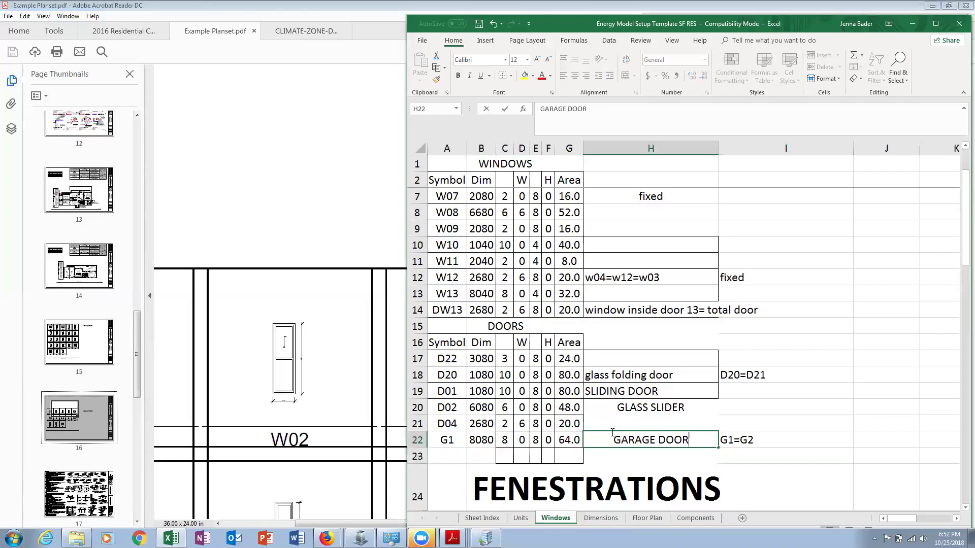
pyautogui.press('Return')
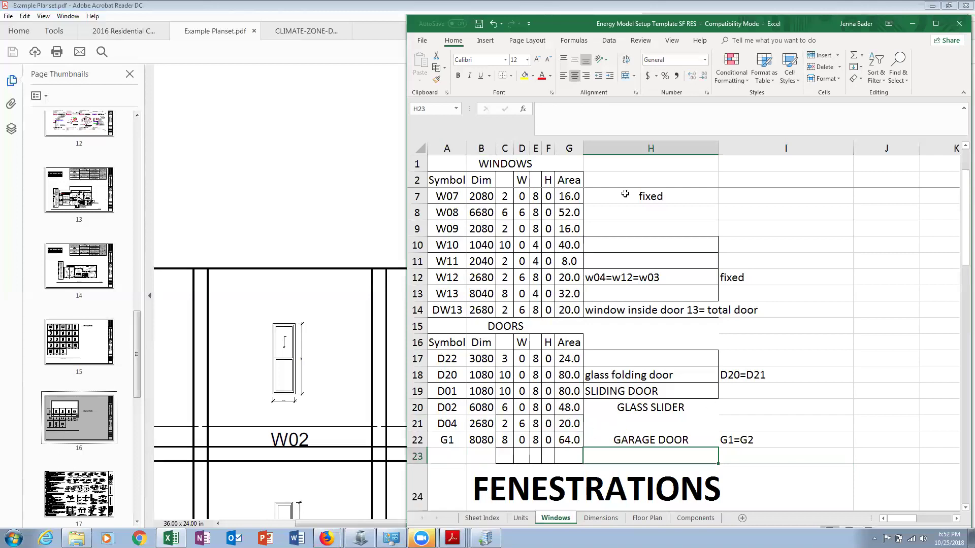
# Save the template, return to the Dimensions sheet, and minimize the plan set
pyautogui.click(478, 23)
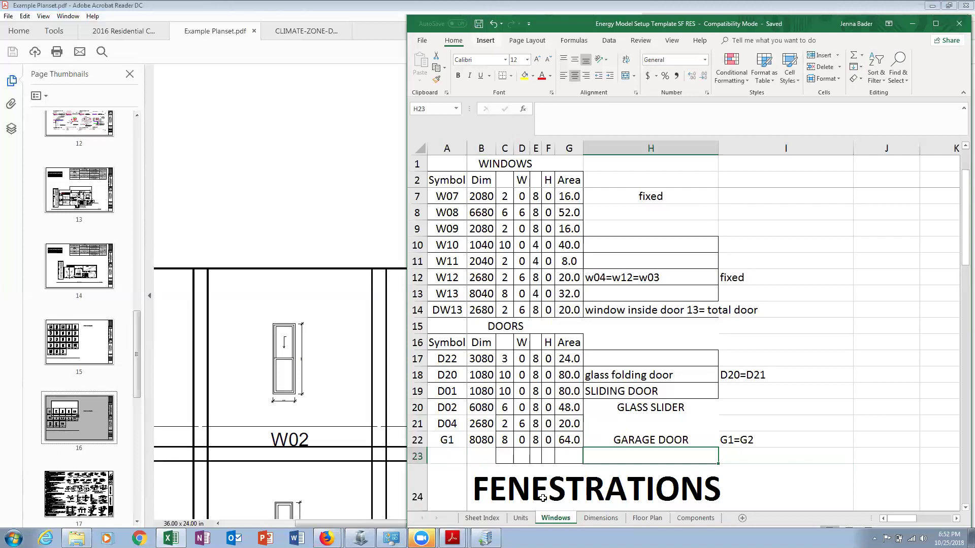
pyautogui.click(598, 517)
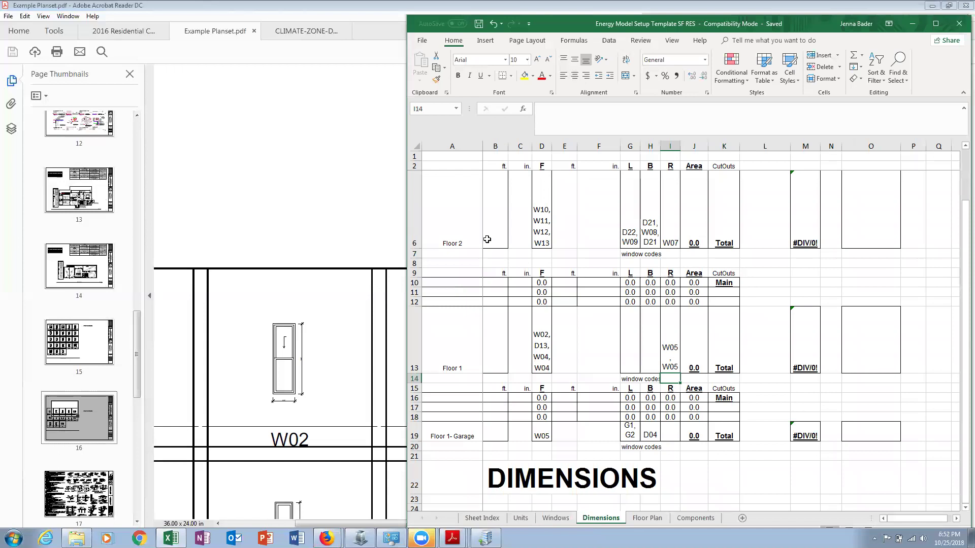
pyautogui.click(320, 192)
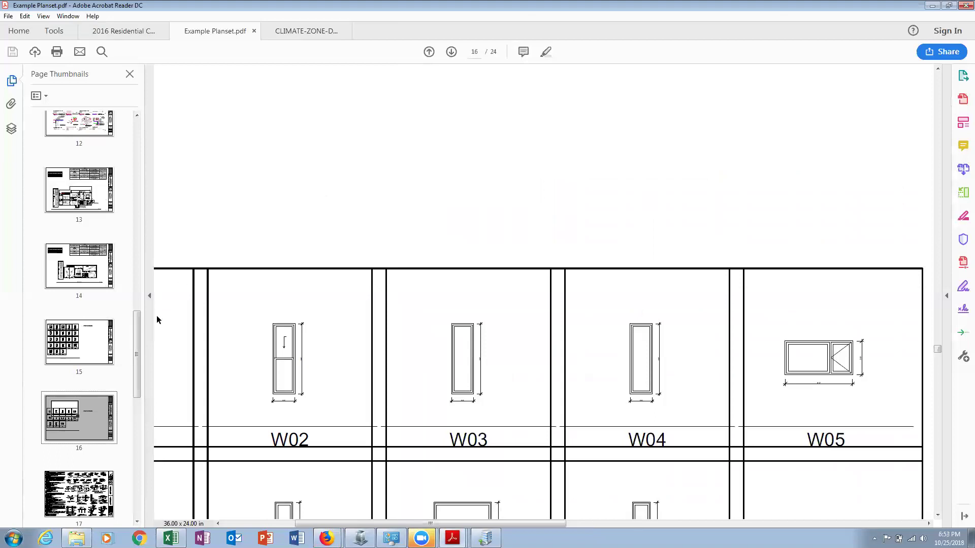
pyautogui.moveTo(137, 331); pyautogui.dragTo(122, 105)
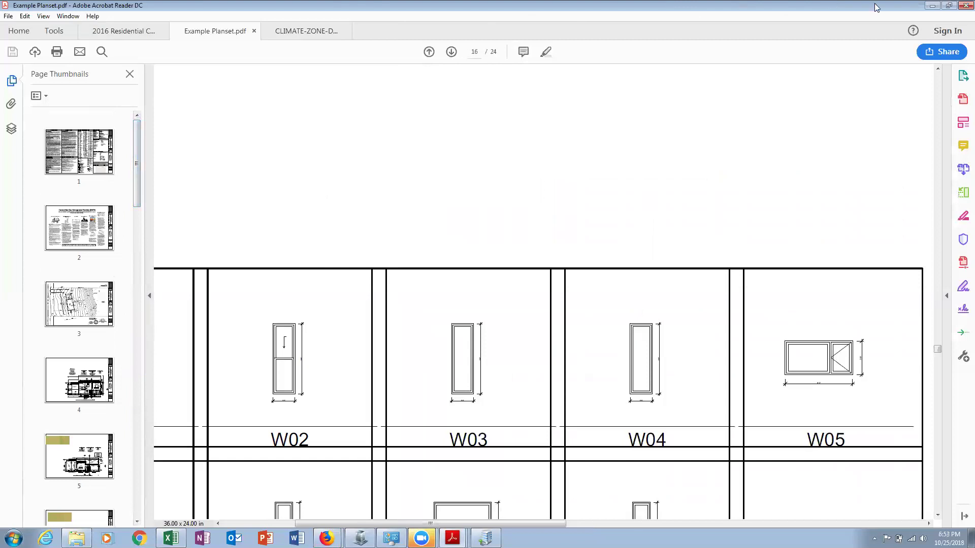
pyautogui.click(932, 5)
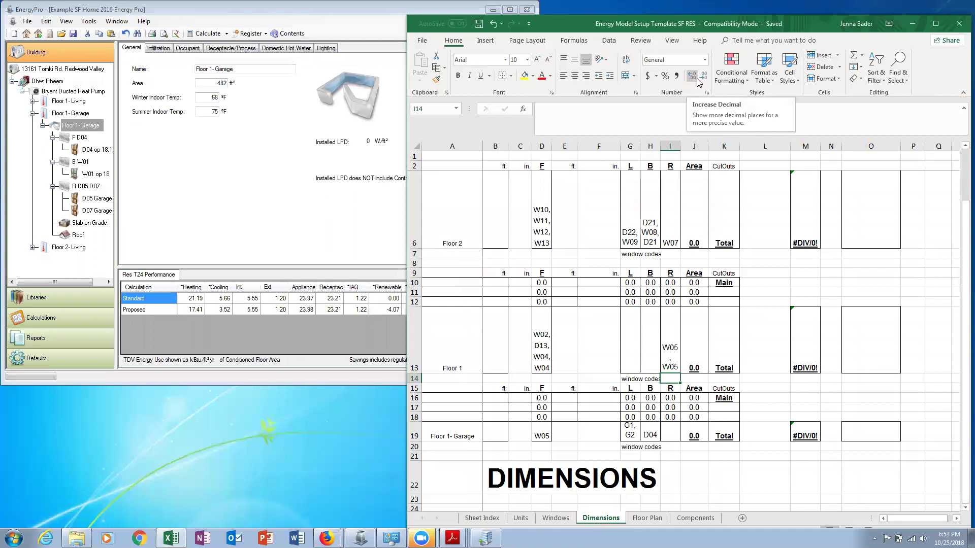
# Move Excel left and minimize it, leaving EnergyPro's Floor 1- Garage zone (482 ft²) visible
pyautogui.moveTo(742, 23); pyautogui.dragTo(603, 14)
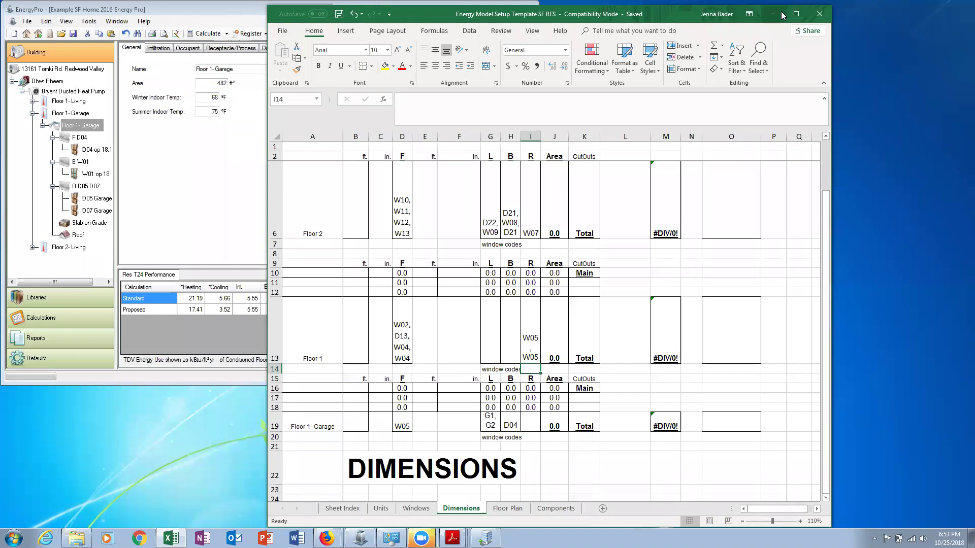
pyautogui.click(782, 14)
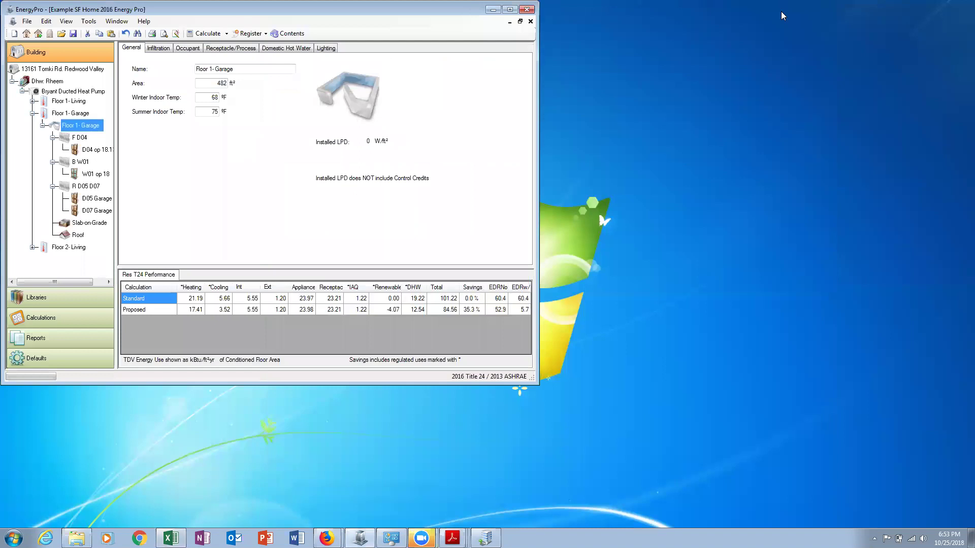